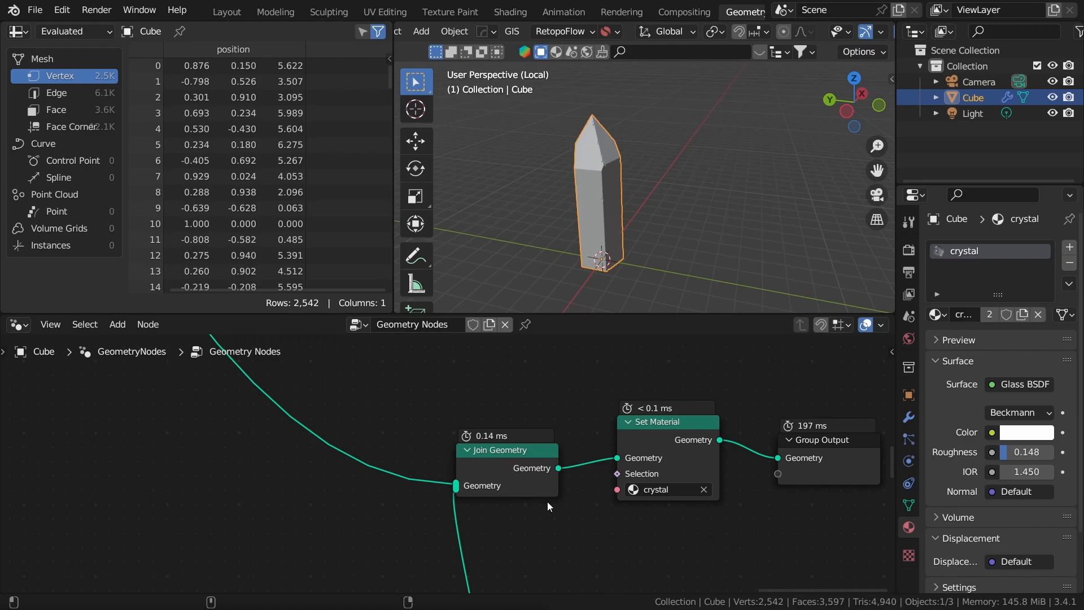
Step: Examine the whole crystal node tree and the shape of the crystal it generates in the viewport
scroll(580, 433, down, 4)
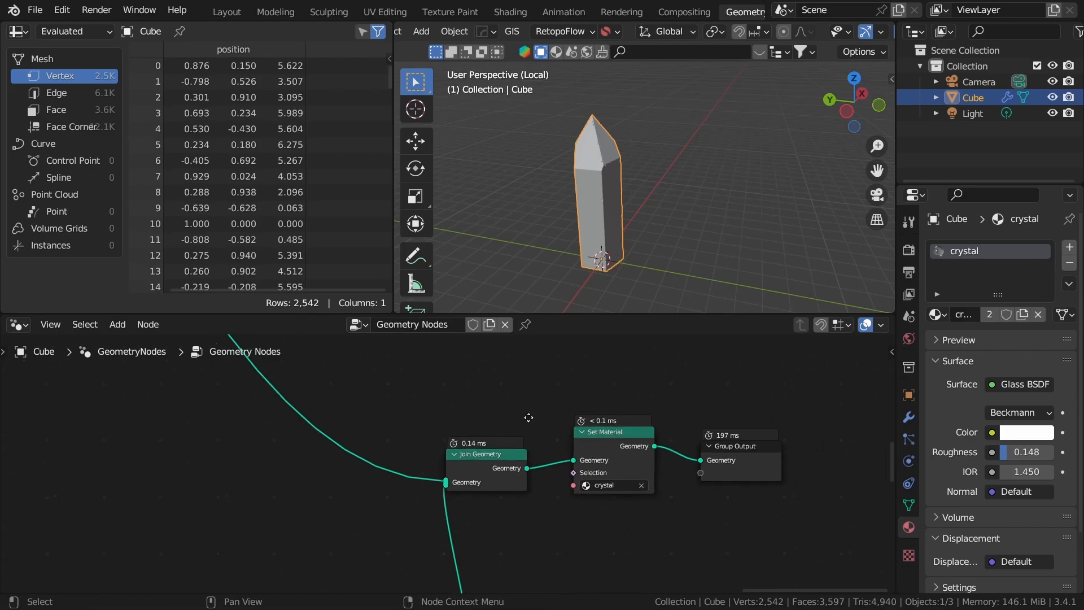
scroll(524, 507, down, 3)
middle_drag(556, 478, 518, 416)
scroll(554, 465, down, 10)
scroll(567, 503, down, 2)
middle_drag(567, 504, 586, 475)
scroll(587, 514, down, 2)
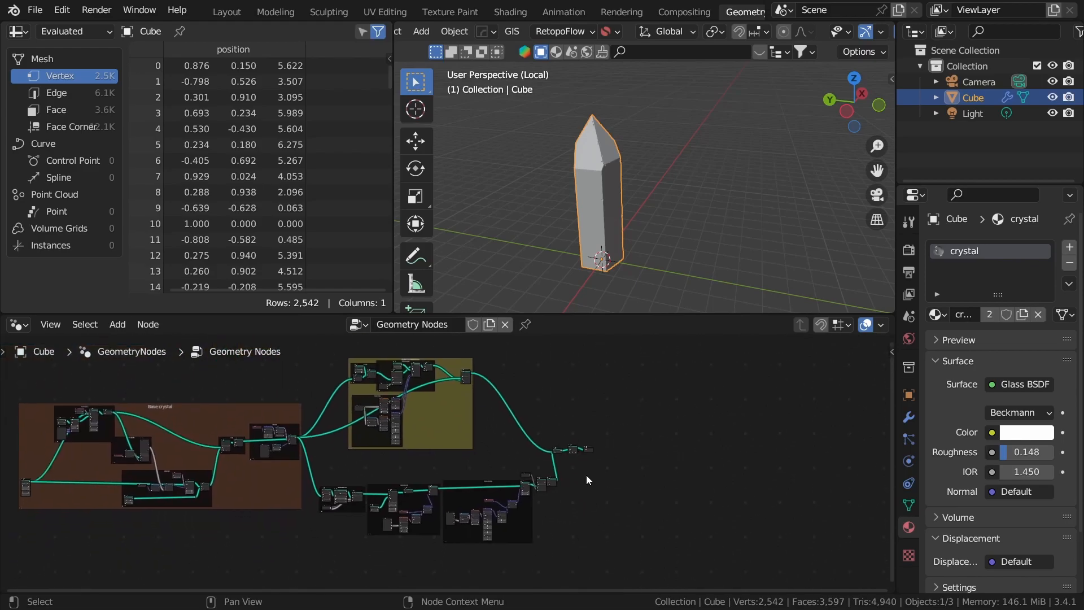
mouse_move(680, 236)
middle_down()
mouse_move(615, 236)
mouse_move(688, 240)
middle_up()
click(690, 235)
middle_drag(672, 276, 676, 233)
scroll(718, 229, up, 1)
scroll(659, 225, down, 2)
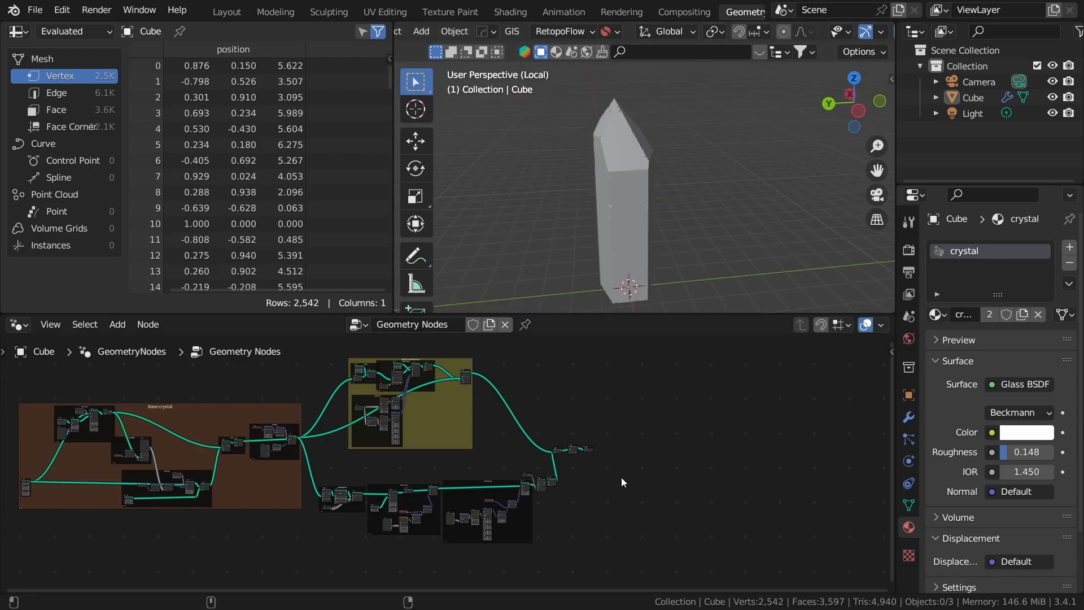
middle_drag(759, 239, 668, 229)
scroll(446, 519, up, 1)
middle_drag(652, 500, 788, 493)
scroll(788, 493, down, 4)
middle_drag(692, 502, 591, 496)
middle_drag(695, 556, 652, 533)
scroll(651, 532, up, 1)
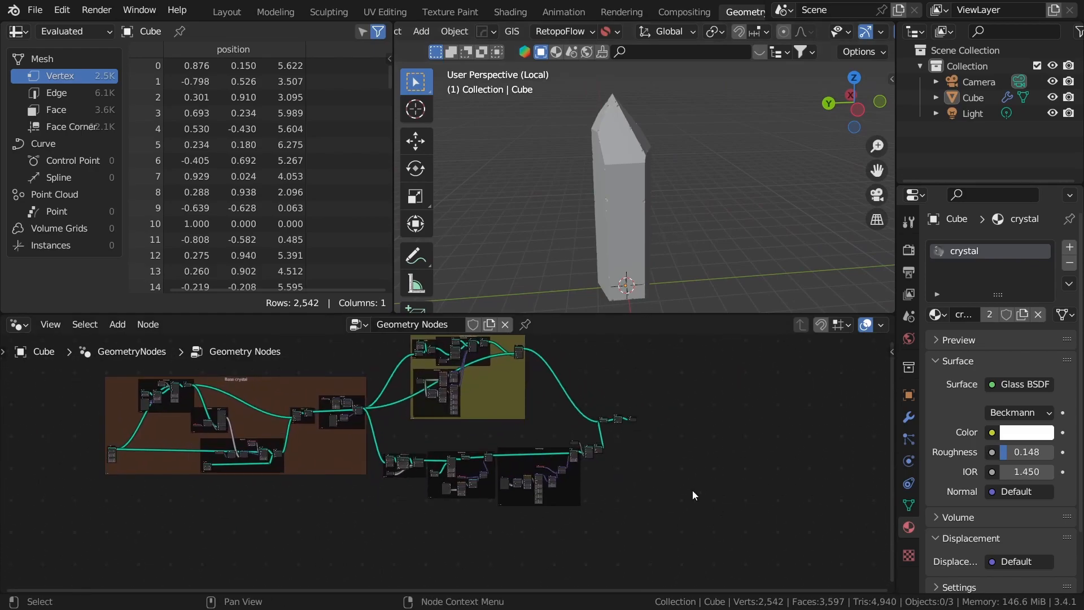
Step: Switch the viewport to wireframe shading and examine the small pieces scattered over the crystal from several angles
scroll(676, 469, up, 1)
key(z)
click(517, 148)
scroll(640, 195, up, 1)
mouse_move(699, 227)
shift+middle_down()
mouse_move(642, 193)
mouse_move(638, 228)
mouse_move(650, 211)
mouse_move(663, 232)
mouse_move(652, 215)
mouse_move(669, 162)
mouse_move(690, 191)
mouse_move(558, 235)
shift+middle_up()
shift+middle_drag(593, 163, 703, 212)
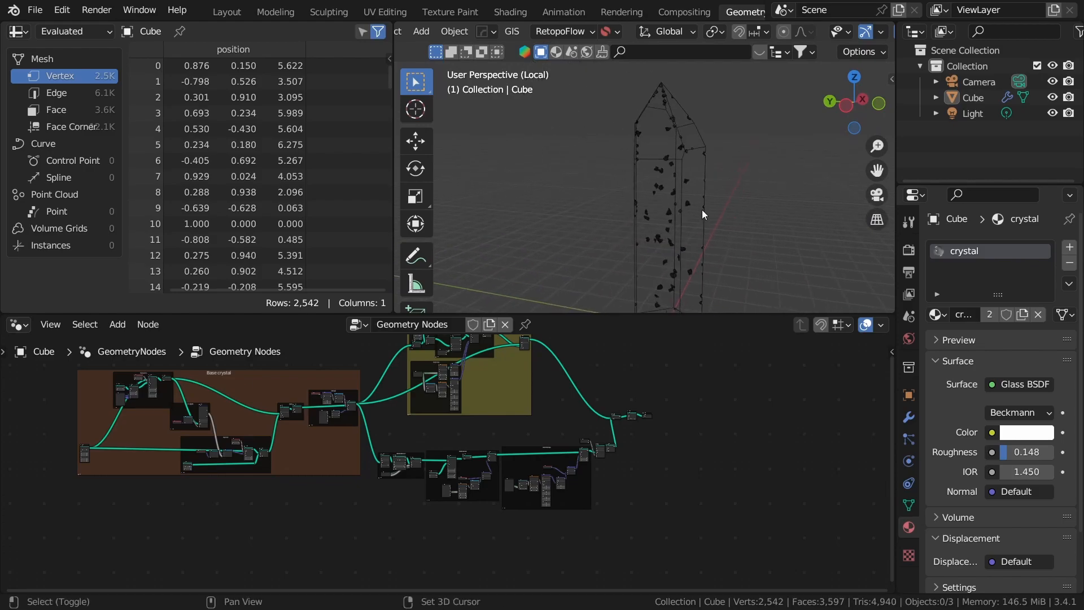
middle_drag(669, 173, 623, 184)
middle_drag(625, 234, 646, 256)
click(658, 190)
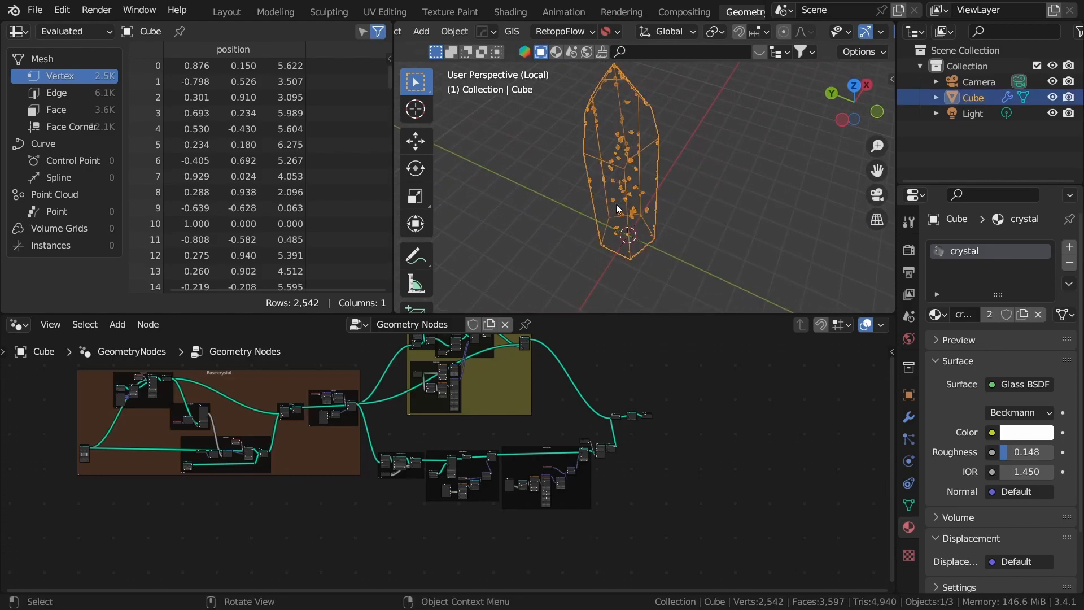
middle_drag(617, 208, 558, 232)
shift+middle_drag(642, 70, 625, 126)
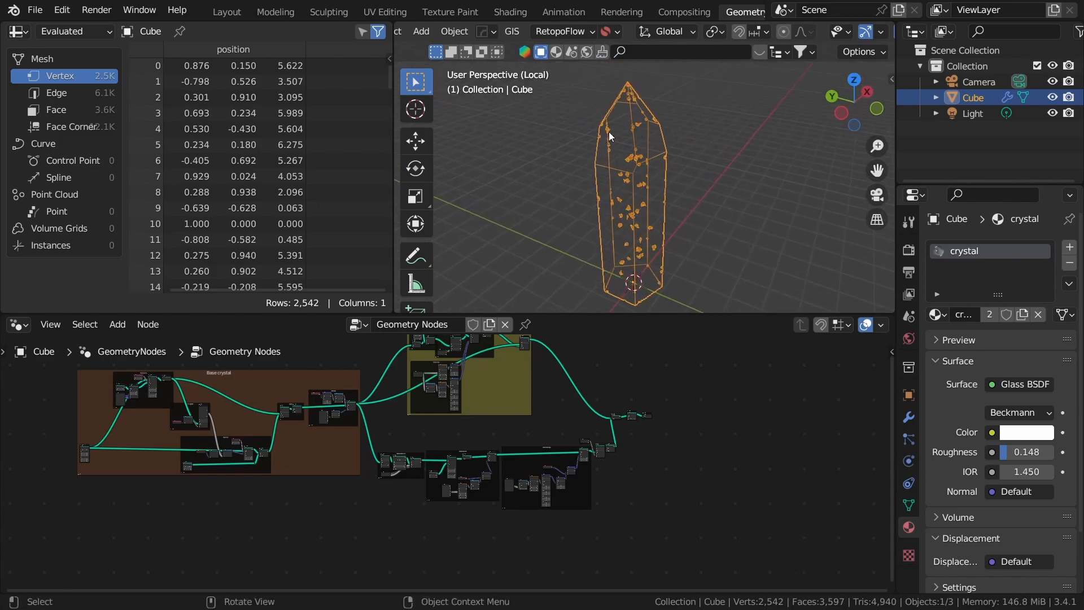
middle_drag(618, 265, 653, 238)
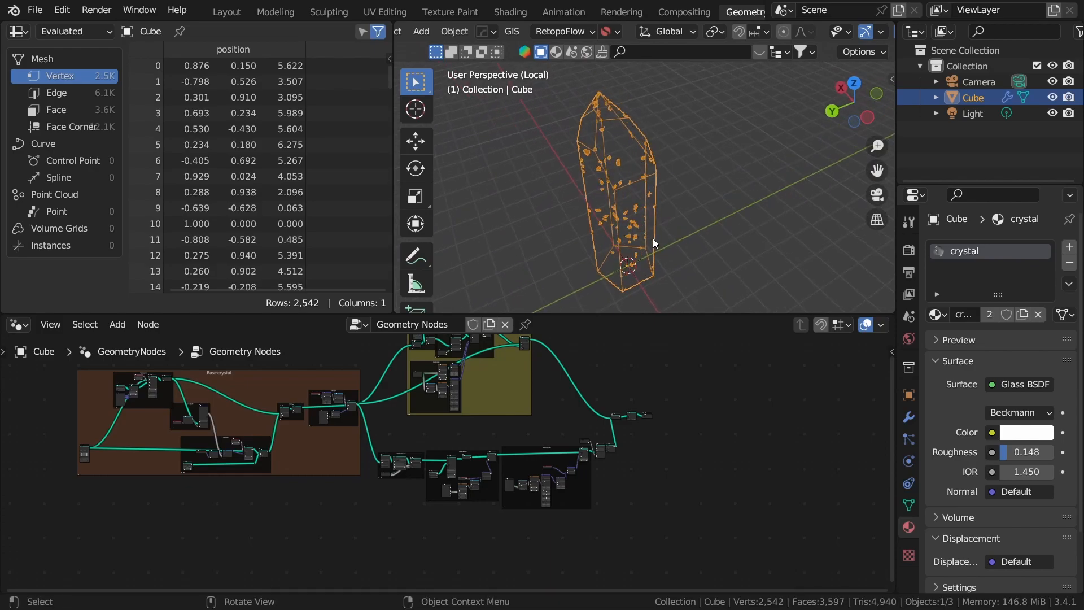
Step: Display the crystal in rendered shading with Scene Lights and Scene World turned off, and open the environment lighting choices
click(696, 244)
key(z)
click(694, 166)
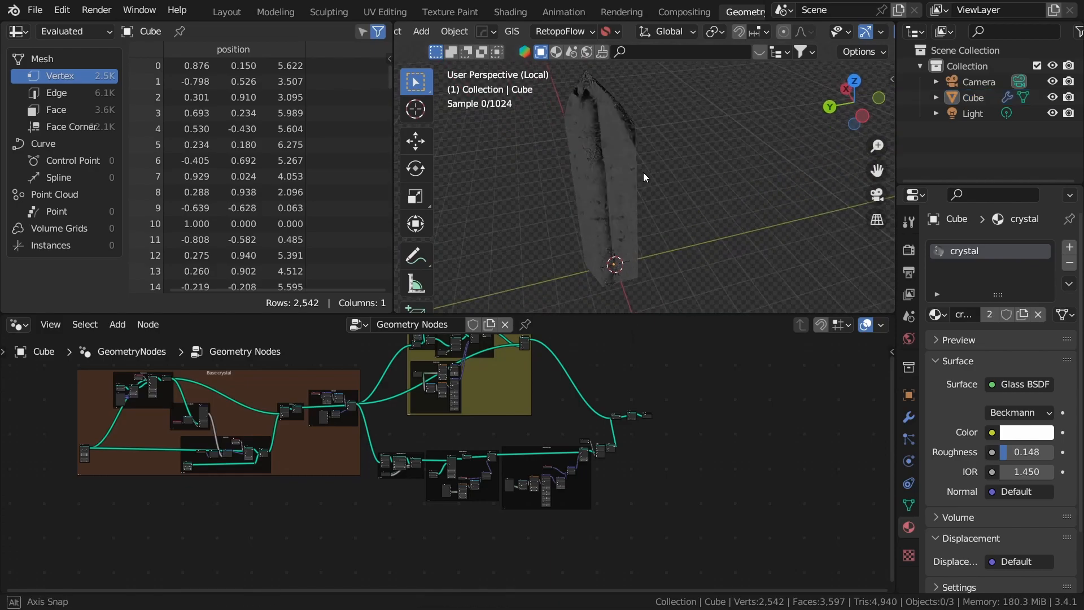
scroll(856, 32, right, 5)
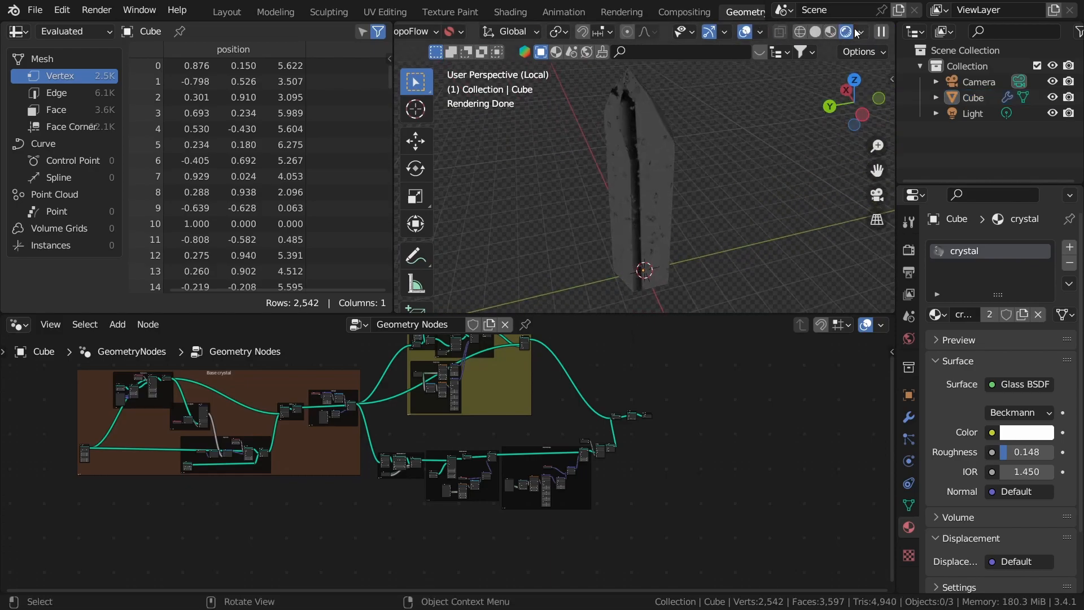
click(862, 32)
drag(772, 110, 771, 125)
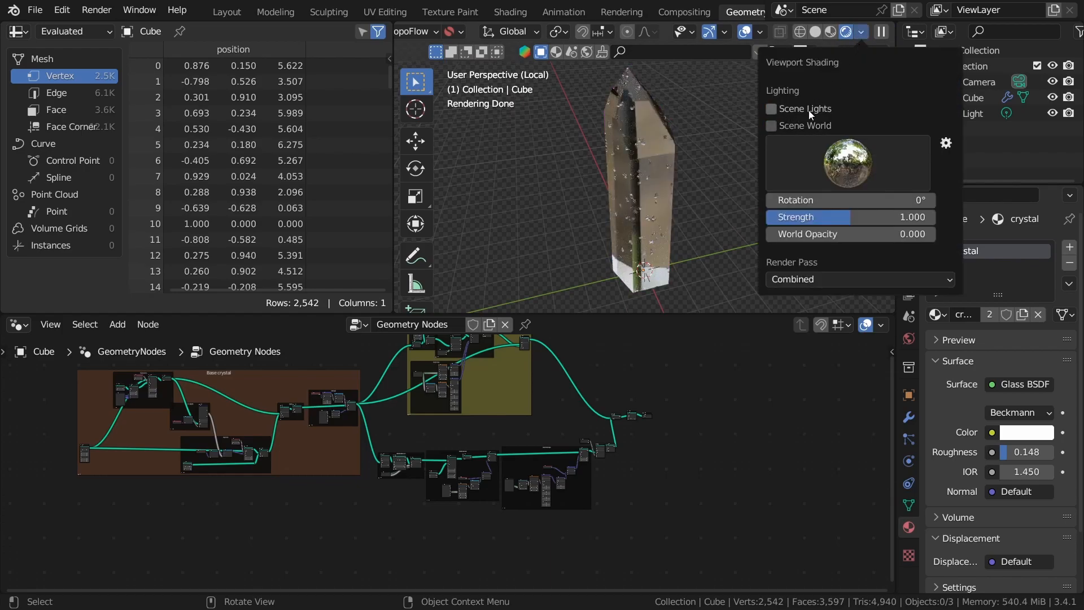
click(864, 33)
click(861, 174)
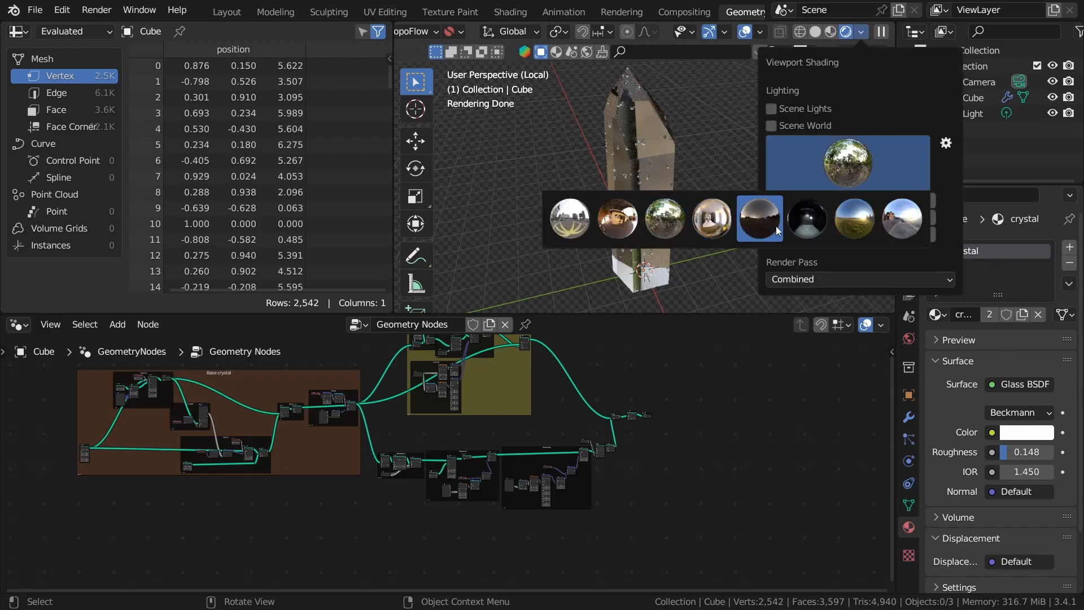
Step: Return the viewport to solid shading with nothing selected
mouse_move(713, 144)
middle_down()
mouse_move(642, 228)
mouse_move(677, 201)
mouse_move(716, 243)
mouse_move(636, 238)
mouse_move(829, 227)
mouse_move(655, 202)
middle_up()
scroll(716, 243, up, 1)
key(z)
click(656, 202)
click(735, 259)
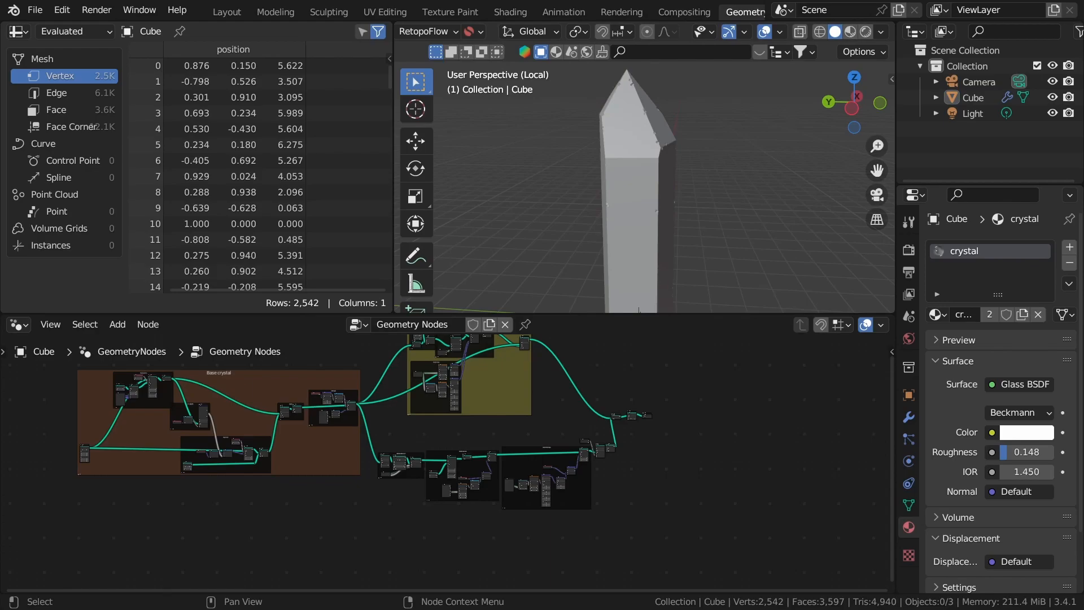
Step: Add a Volume Cube node in the empty area below the existing node tree
middle_drag(722, 472, 622, 466)
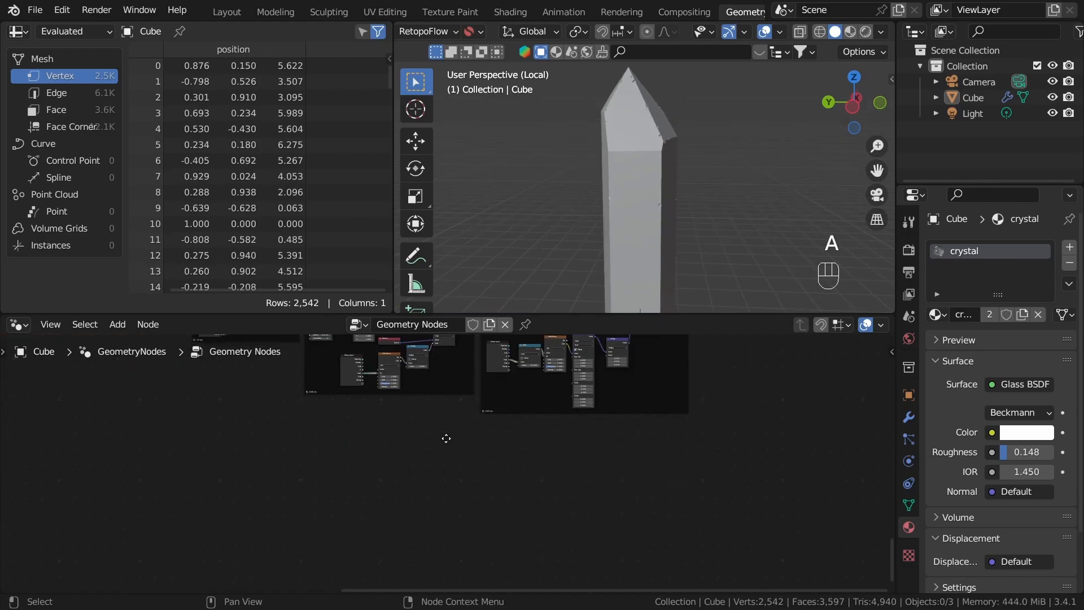
key(shift+a)
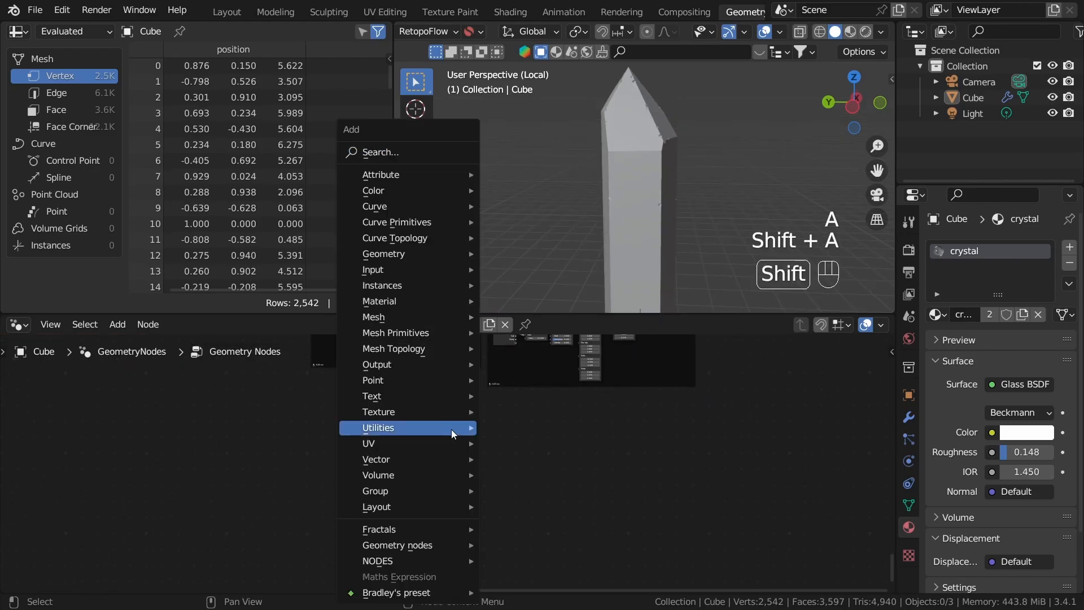
click(430, 151)
text(vo)
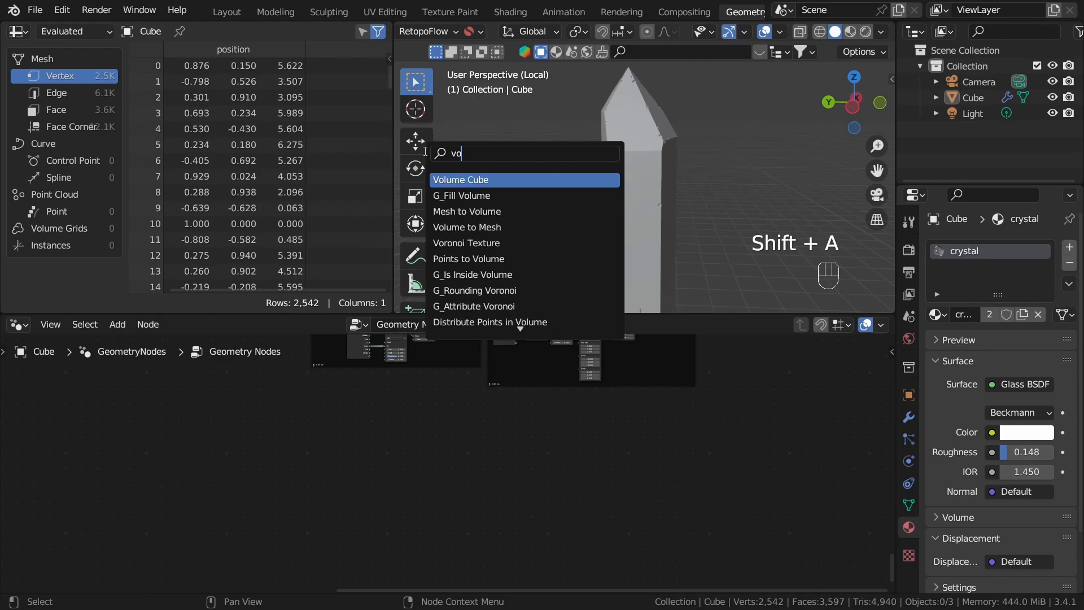
text(lume c)
key(Return)
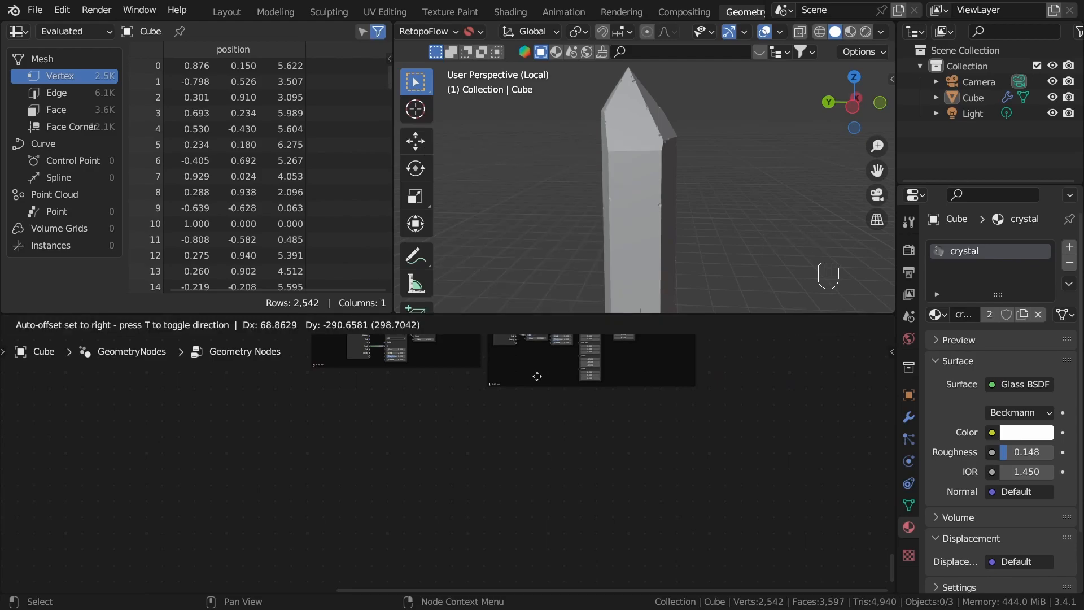
click(469, 470)
Step: Preview the Volume Cube node's output in the viewport and examine the volume from several angles
scroll(470, 471, up, 10)
alt+shift+click(416, 402)
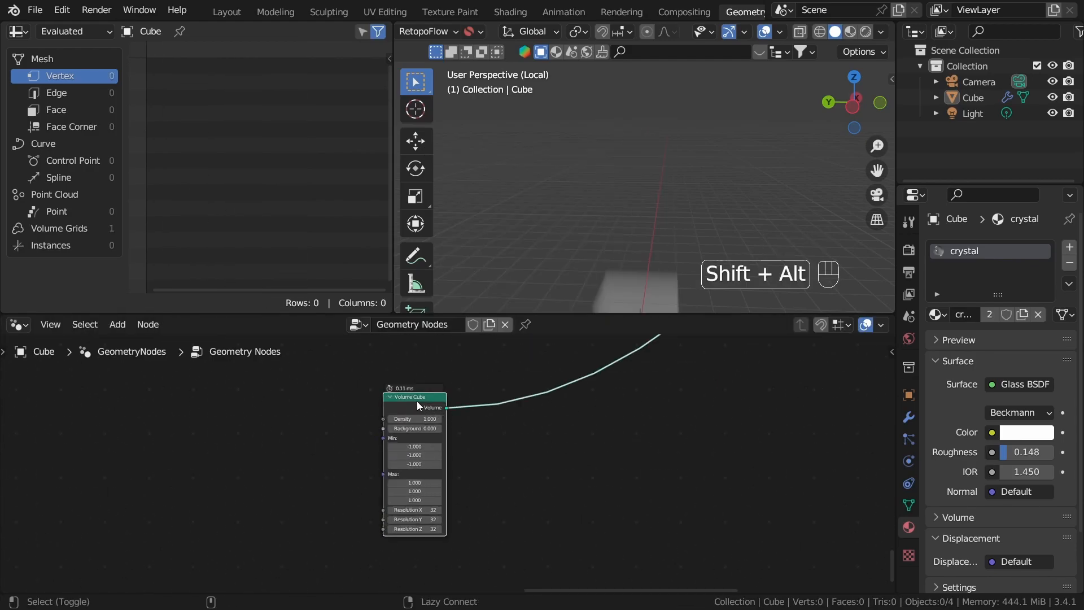
scroll(646, 167, down, 4)
mouse_move(645, 271)
shift+middle_down()
mouse_move(622, 198)
mouse_move(640, 266)
shift+middle_up()
scroll(601, 215, up, 6)
middle_drag(640, 265, 695, 251)
scroll(695, 252, up, 1)
middle_drag(644, 226, 696, 293)
scroll(578, 452, down, 6)
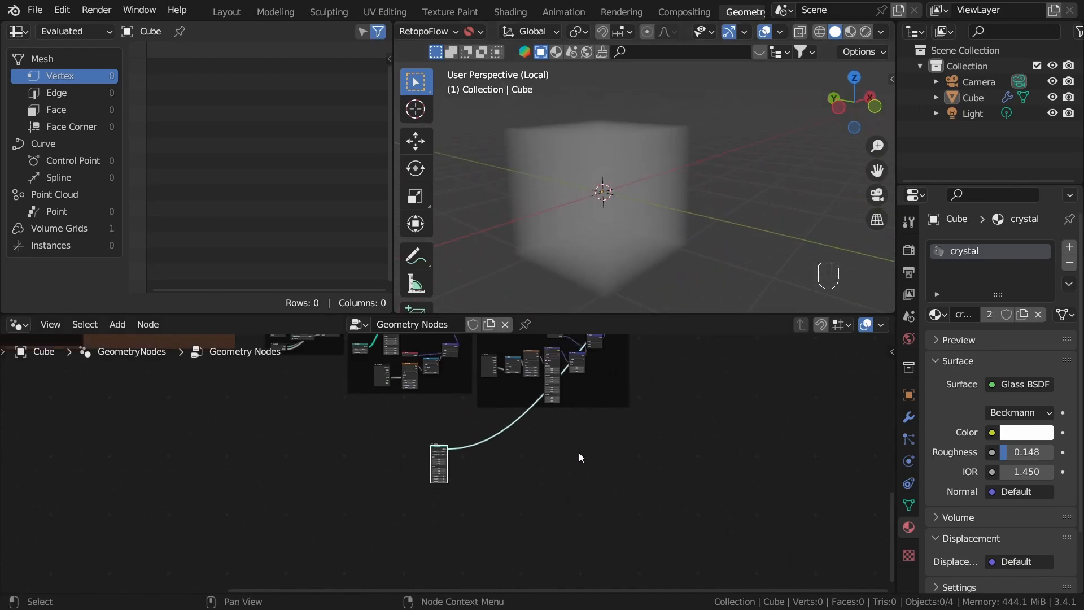
scroll(489, 415, down, 4)
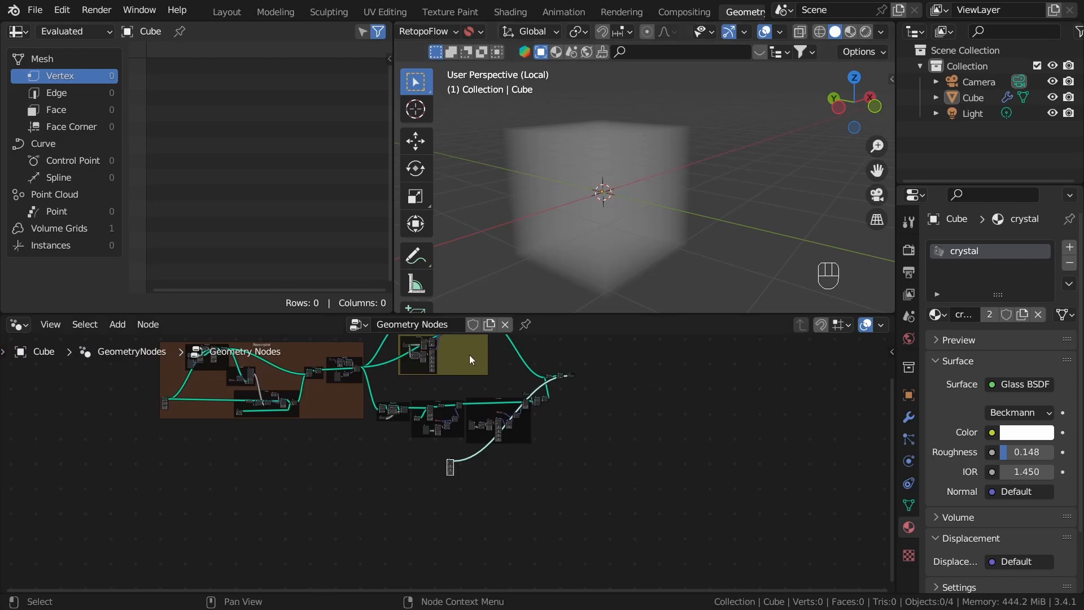
Step: Preview the base crystal's final Set Position node and view the mesh in left orthographic view
scroll(345, 453, up, 3)
scroll(571, 426, up, 3)
alt+shift+click(567, 362)
middle_drag(592, 164, 604, 210)
scroll(604, 211, down, 5)
shift+middle_drag(653, 158, 644, 219)
click(849, 114)
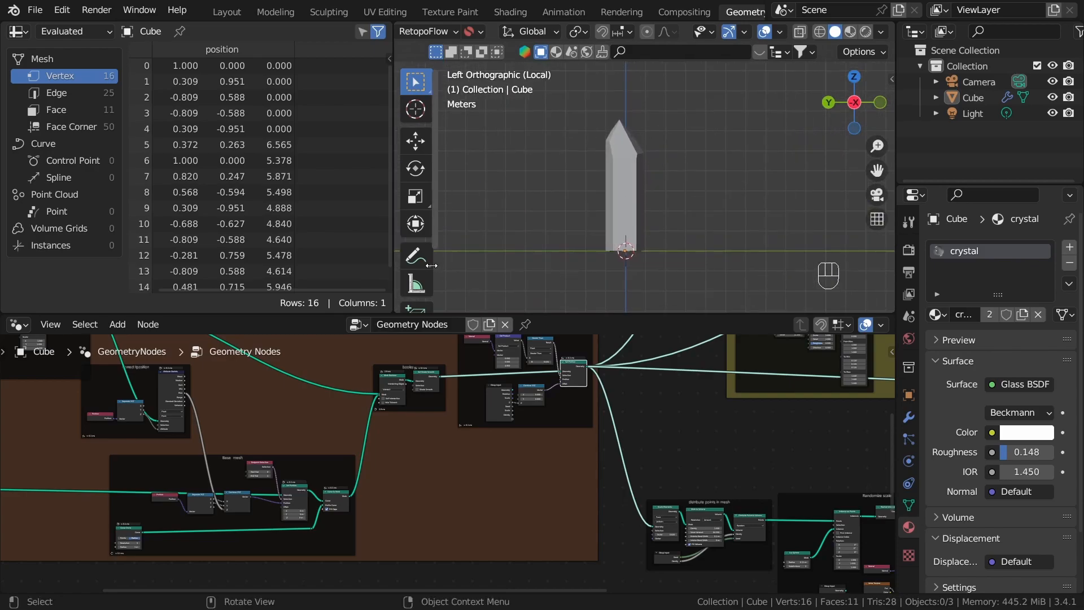
Step: Sketch a freehand annotation outline around the crystal, undo it, and return to the box selection tool
scroll(421, 248, down, 2)
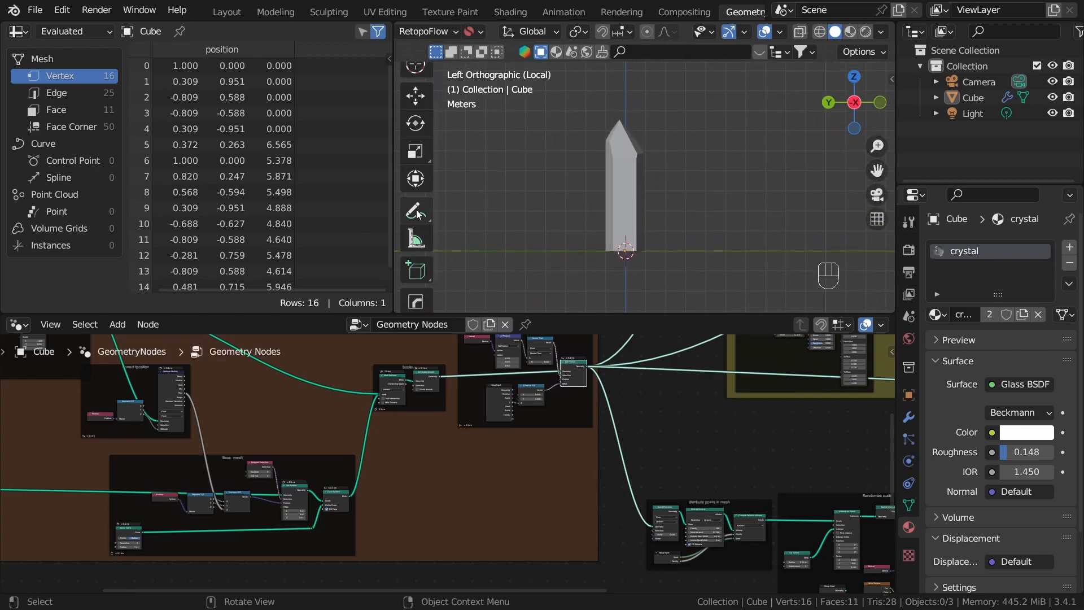
scroll(412, 276, down, 1)
click(417, 174)
mouse_move(599, 117)
mouse_down()
mouse_move(623, 117)
mouse_move(650, 210)
mouse_up()
drag(575, 245, 597, 120)
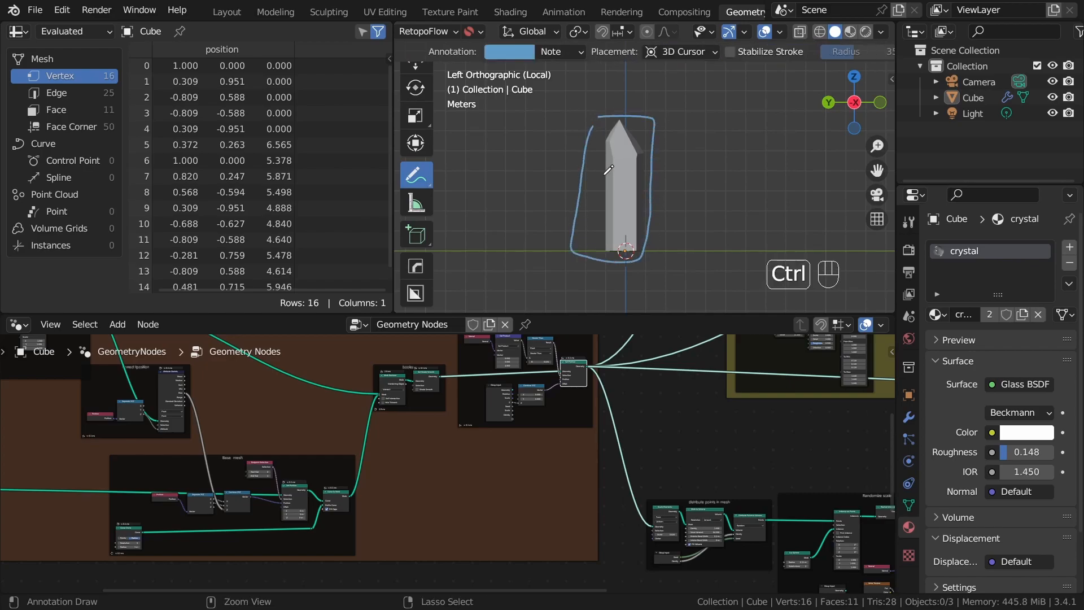
key(ctrl+z)
scroll(418, 104, up, 2)
click(416, 83)
Step: Add an Attribute Statistic node fed by the Geometry output of the base crystal's final Set Position node
scroll(621, 452, down, 4)
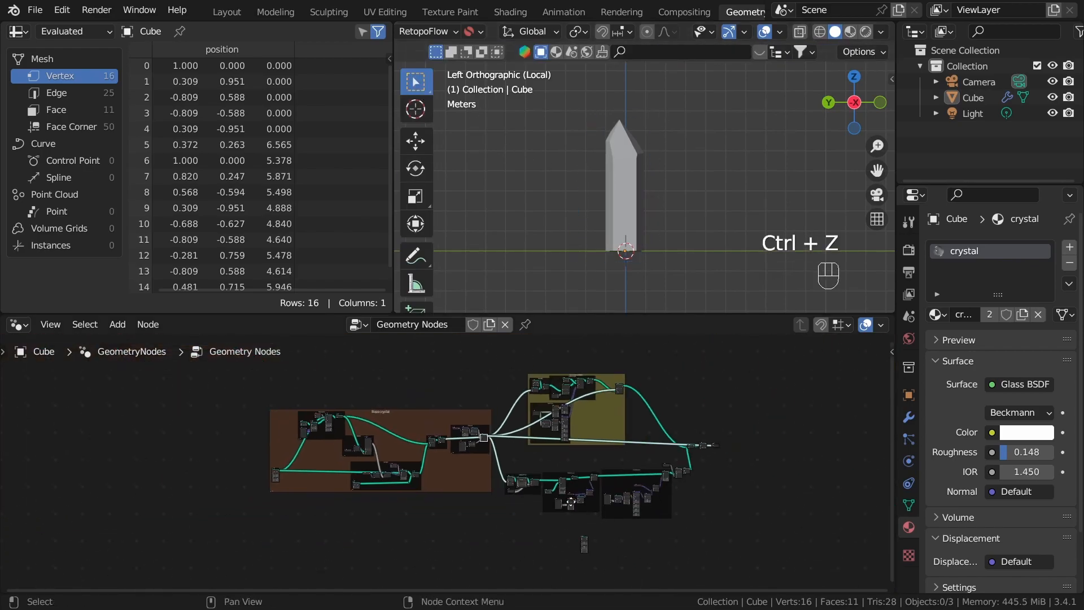
right_click(578, 425)
scroll(523, 419, up, 10)
scroll(427, 507, down, 8)
scroll(507, 475, up, 10)
scroll(451, 418, up, 5)
scroll(449, 419, down, 5)
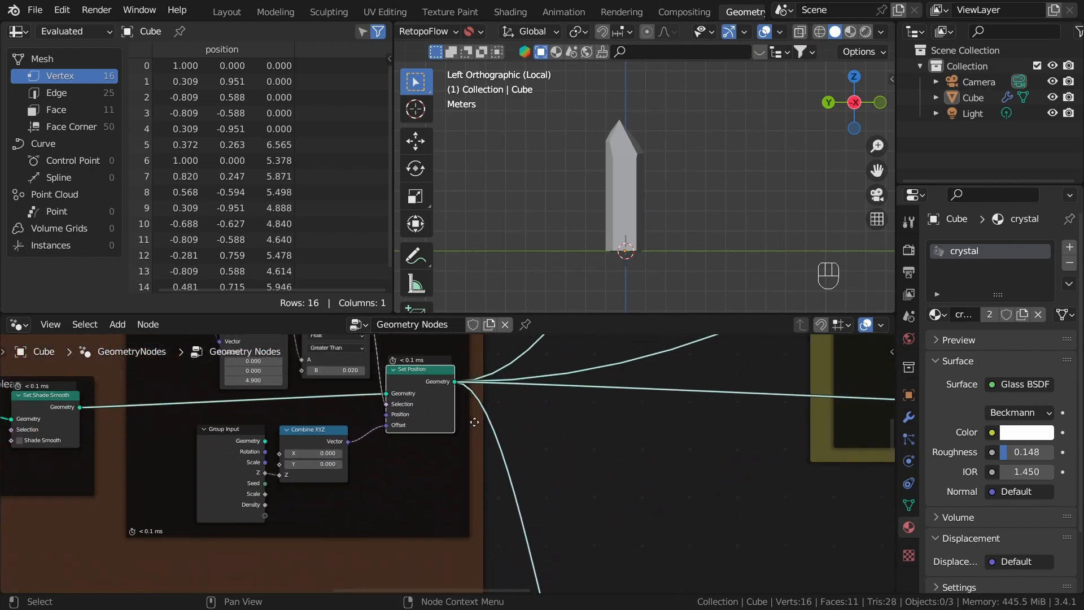
scroll(445, 421, up, 3)
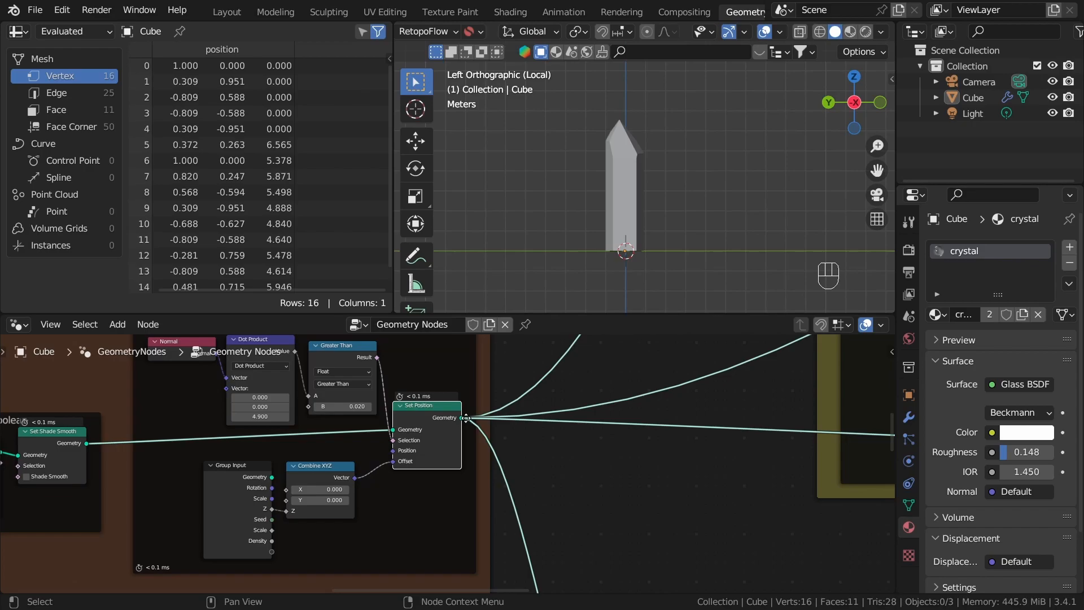
drag(462, 419, 587, 426)
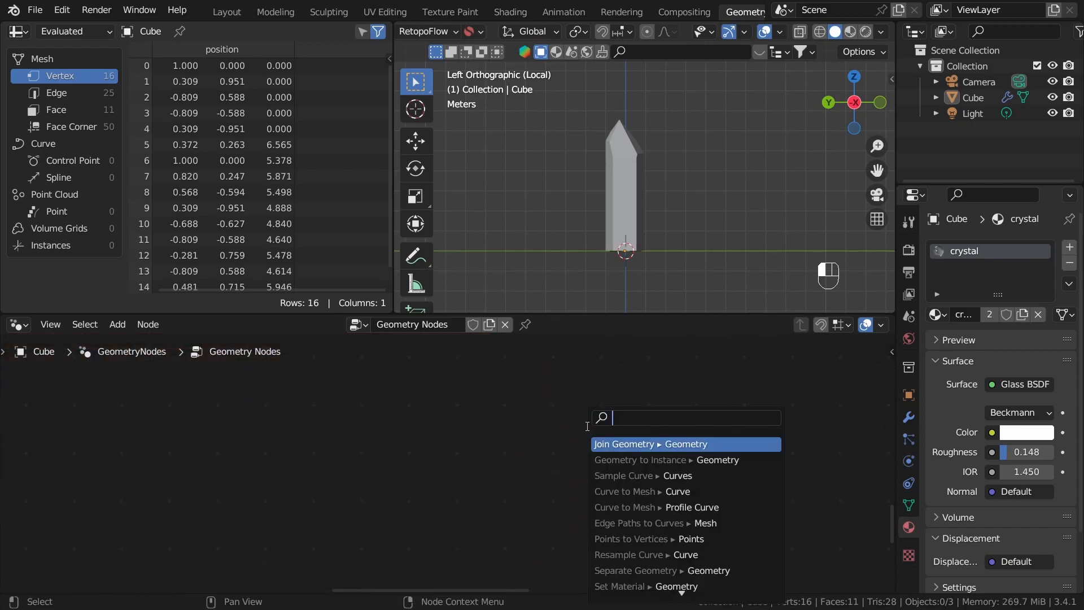
text(attr)
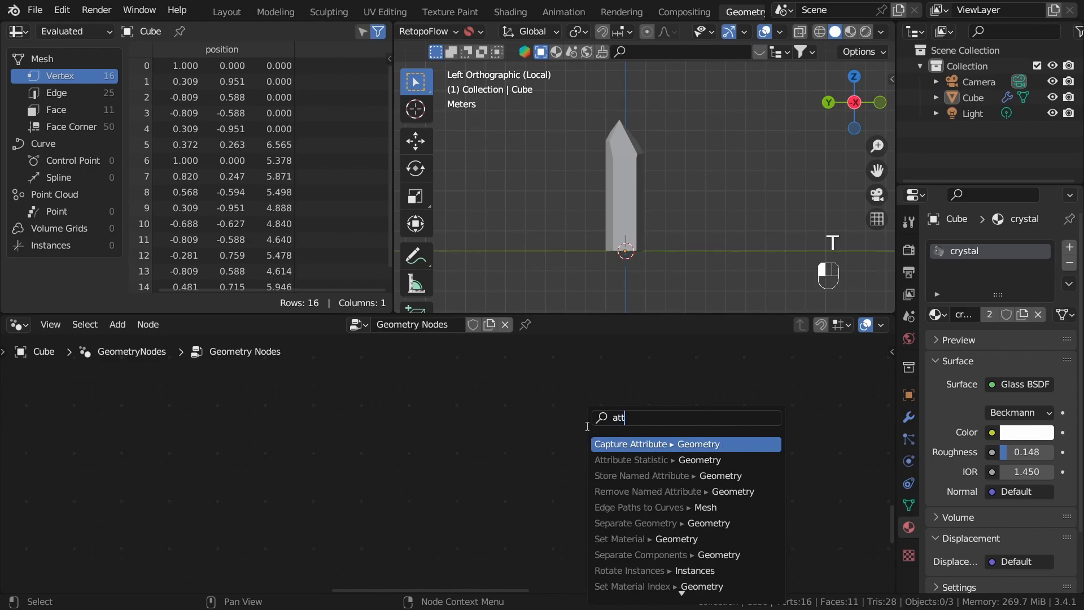
click(635, 460)
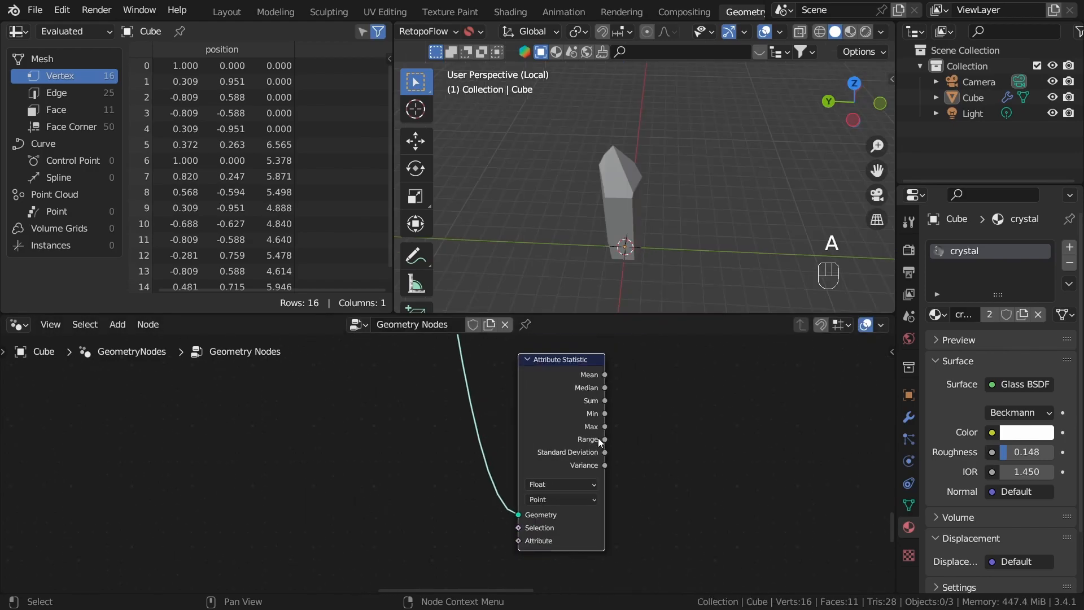
key(a)
key(a)
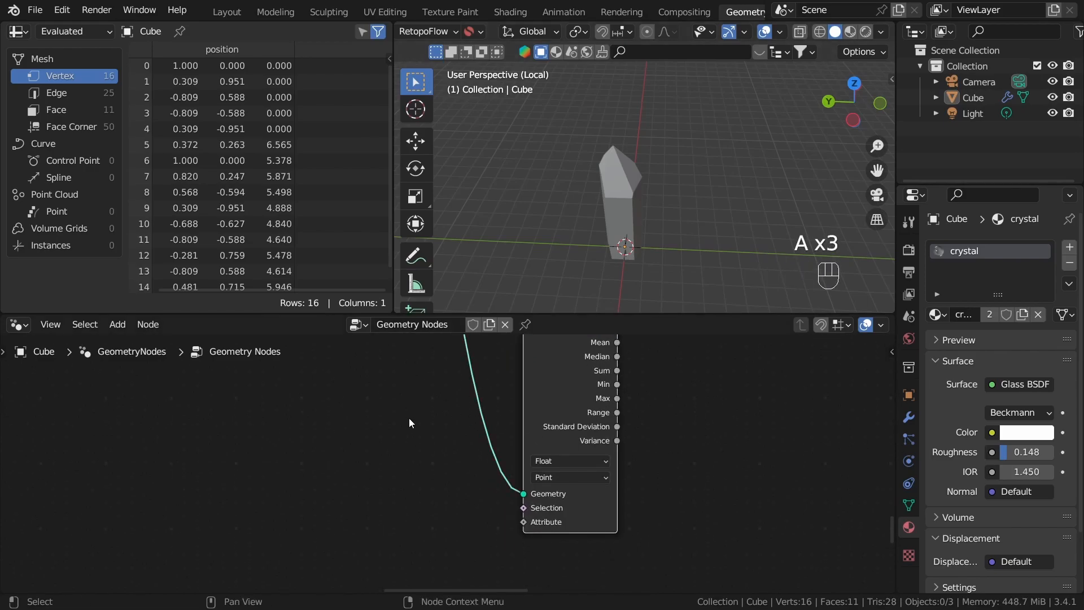
Step: Add a Position node beside the Attribute Statistic node's inputs
key(shift+a)
text(pos)
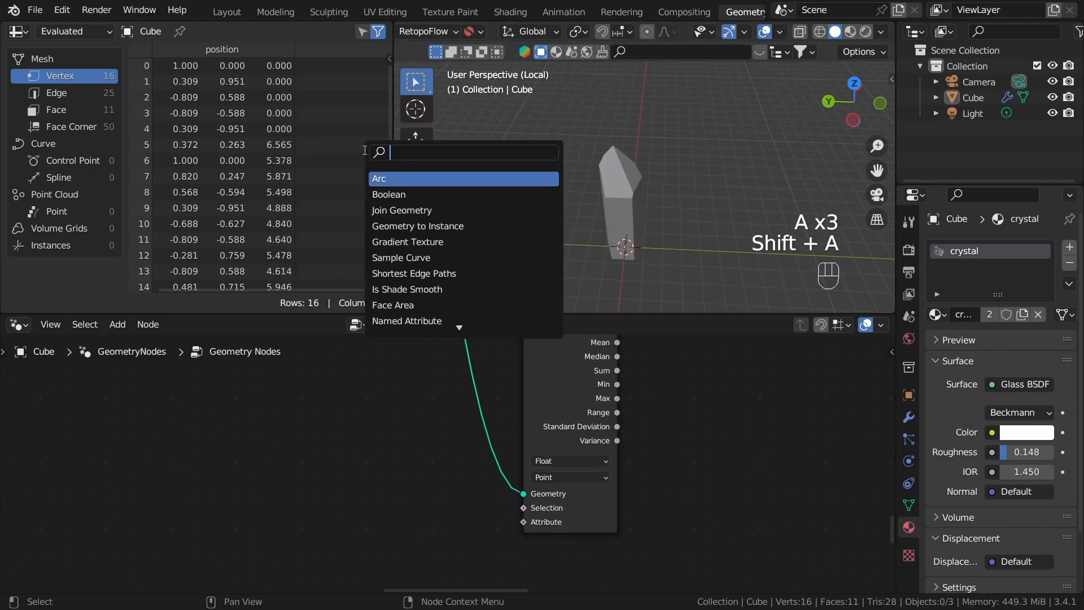
key(Return)
click(372, 599)
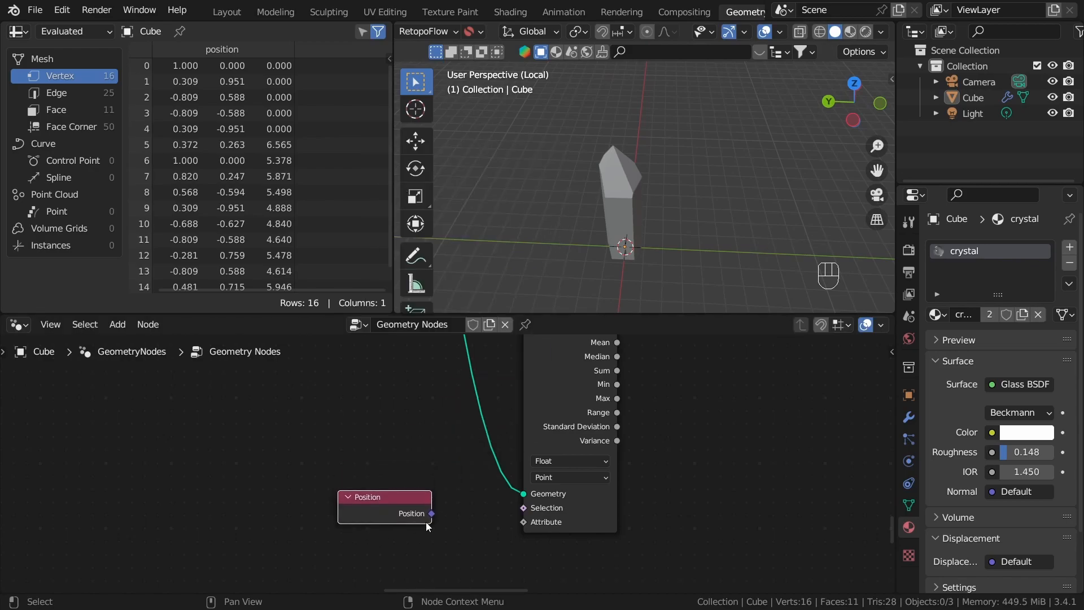
Step: Set the Attribute Statistic node's data type to Vector and connect Position to its Attribute input
scroll(580, 458, up, 1)
click(583, 459)
click(566, 495)
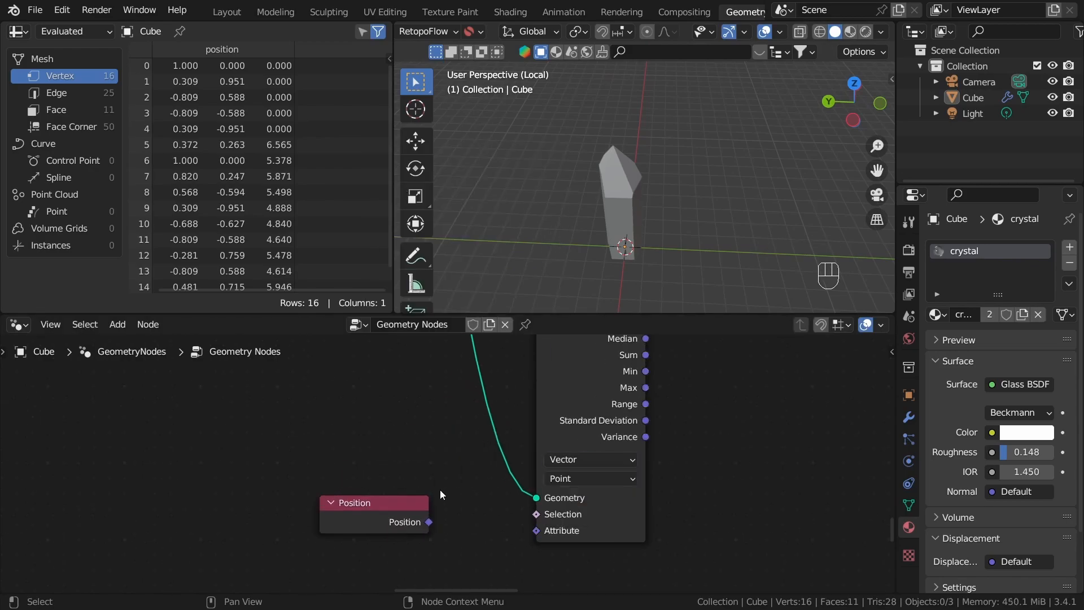
drag(429, 523, 534, 531)
click(468, 469)
scroll(436, 470, down, 3)
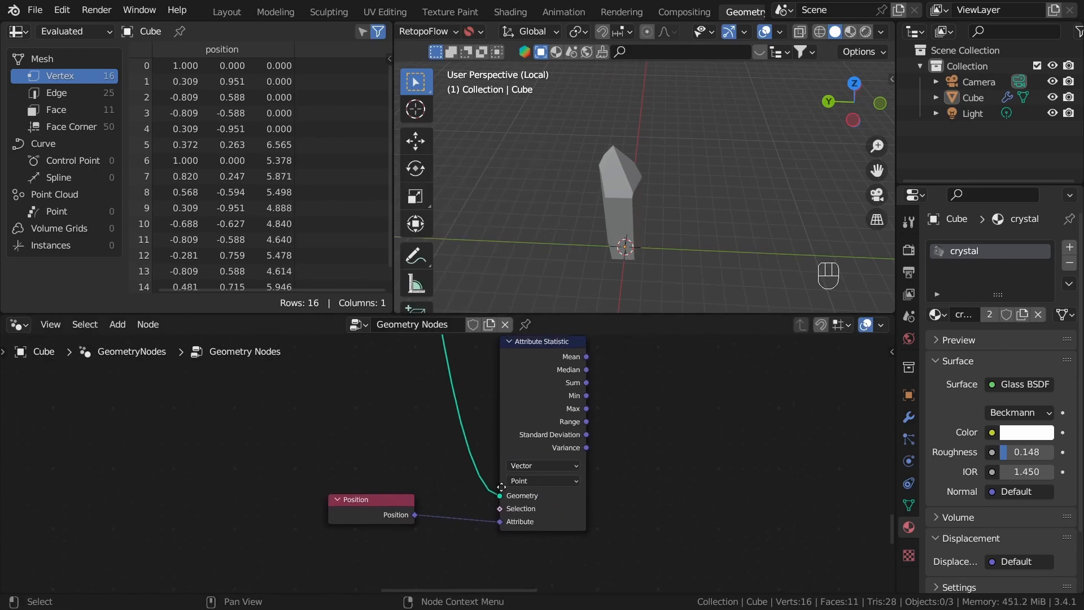
middle_drag(589, 393, 423, 456)
scroll(424, 456, up, 5)
scroll(452, 493, down, 3)
middle_drag(511, 497, 460, 455)
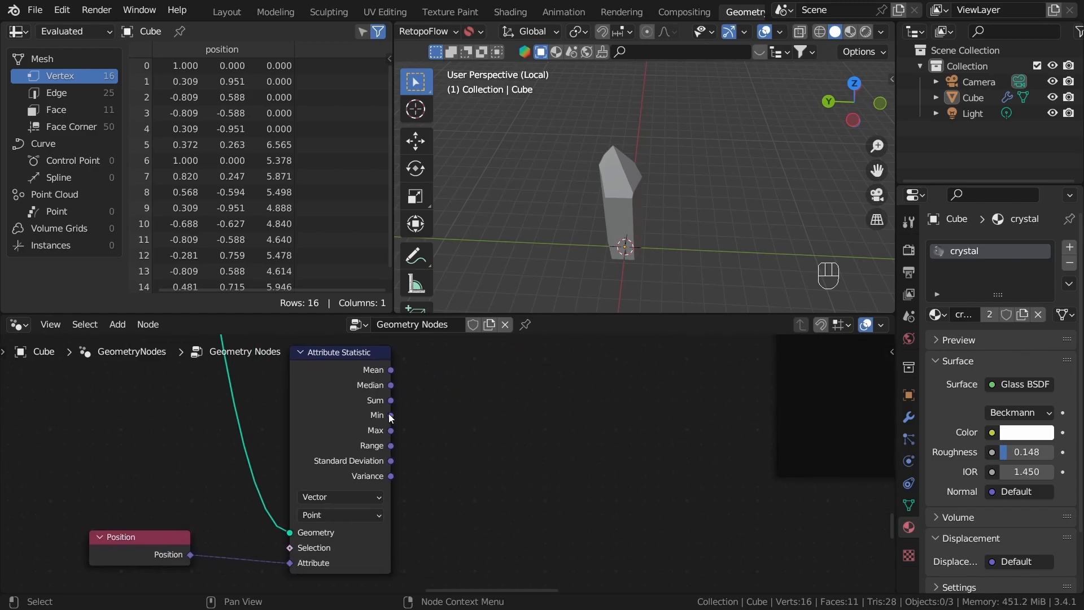
Step: Move the Attribute Statistic and Position nodes beside the Volume Cube node
scroll(386, 411, up, 4)
drag(371, 398, 644, 420)
key(Escape)
scroll(355, 469, down, 6)
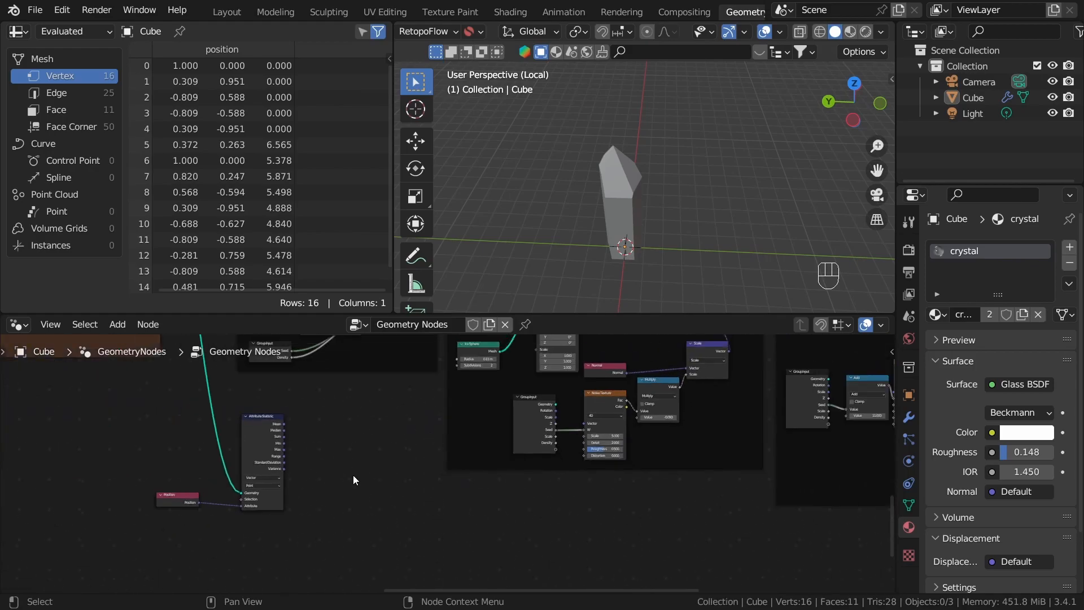
drag(314, 367, 390, 407)
key(g)
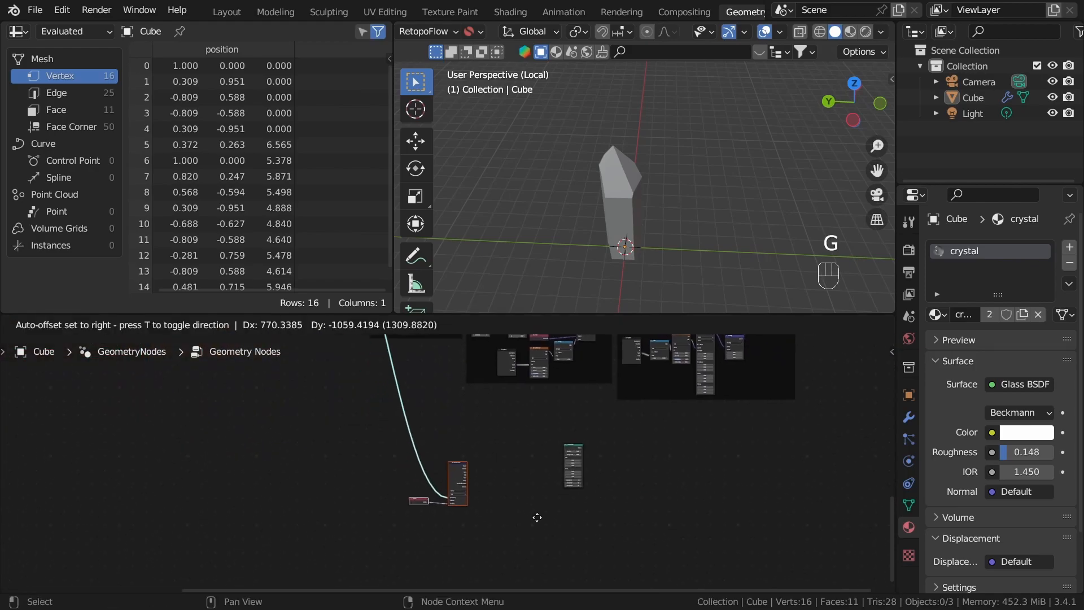
click(553, 516)
scroll(502, 498, up, 7)
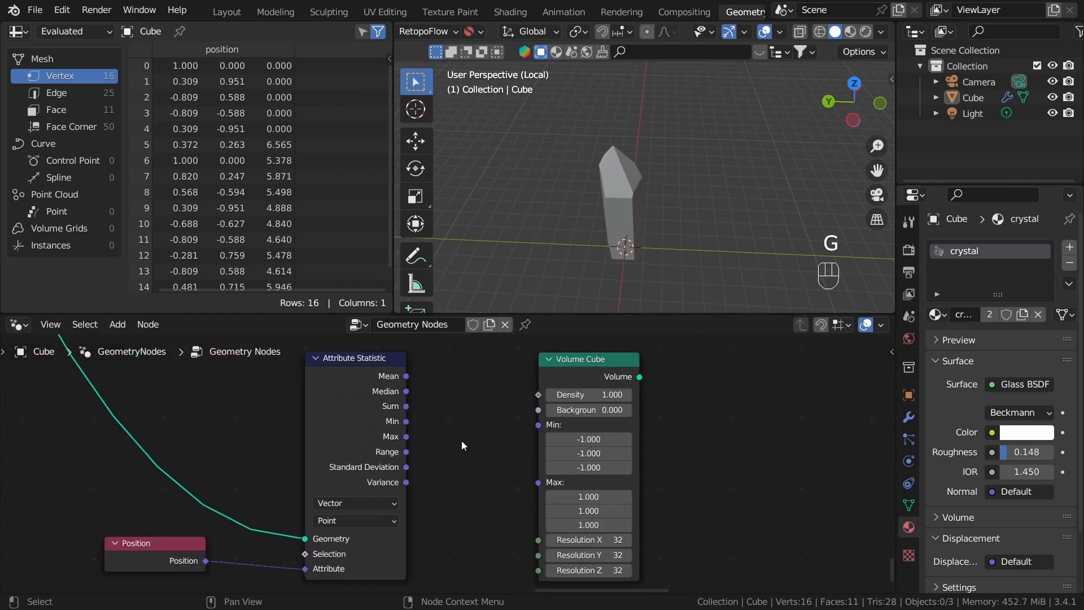
Step: Connect the Attribute Statistic node's Min and Max to the Volume Cube's Min and Max, and preview the Volume Cube in the viewport
drag(405, 422, 538, 425)
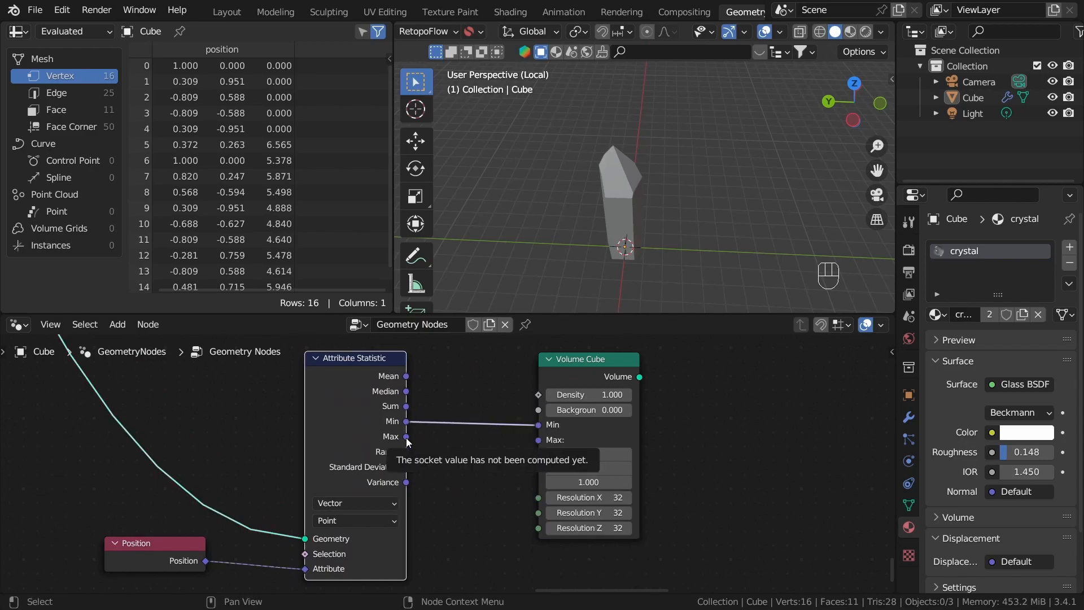
drag(406, 436, 534, 441)
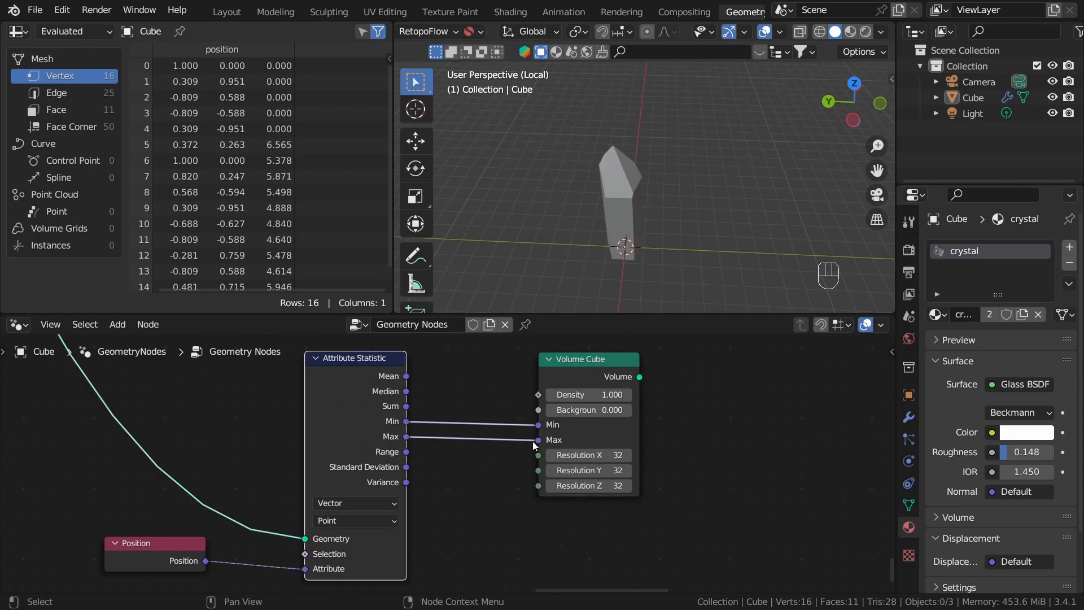
alt+shift+click(581, 362)
middle_drag(620, 211, 635, 316)
scroll(562, 535, down, 5)
middle_drag(421, 528, 582, 460)
scroll(474, 417, up, 4)
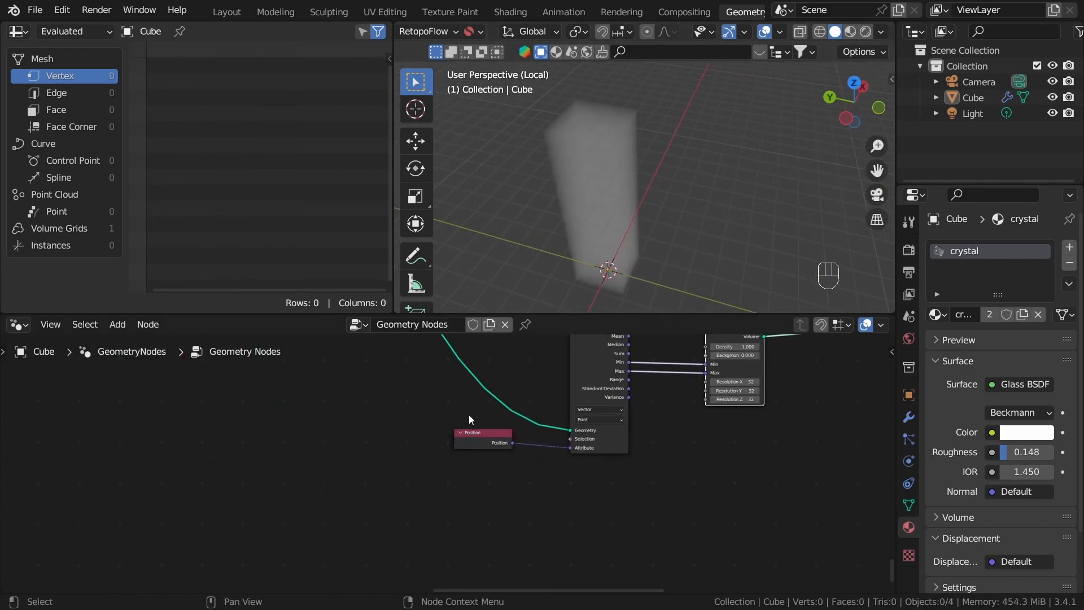
Step: Add a reroute point on the Geometry link into Attribute Statistic and place it below and before the Position node
middle_drag(469, 415, 474, 495)
shift+right_drag(394, 438, 393, 439)
middle_drag(455, 462, 451, 367)
key(g)
click(419, 524)
middle_drag(613, 342, 514, 455)
scroll(514, 456, up, 3)
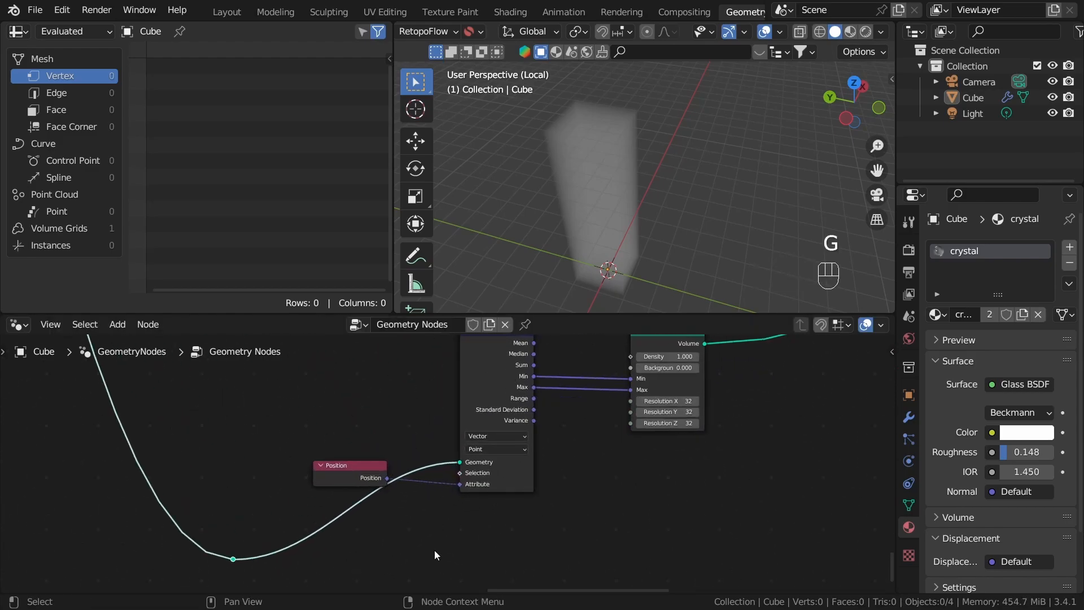
Step: Add a Bounding Box node below Attribute Statistic and feed its Geometry input from the reroute point
middle_drag(436, 520, 468, 473)
scroll(467, 468, up, 2)
key(shift+a)
click(366, 153)
text(bou)
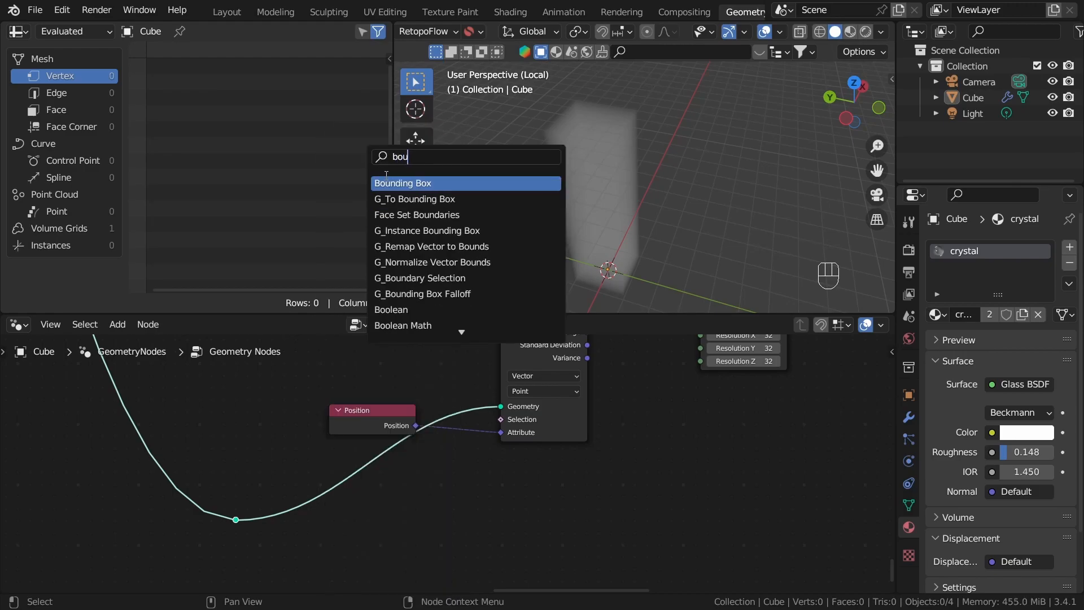
click(399, 183)
click(403, 524)
drag(236, 519, 429, 536)
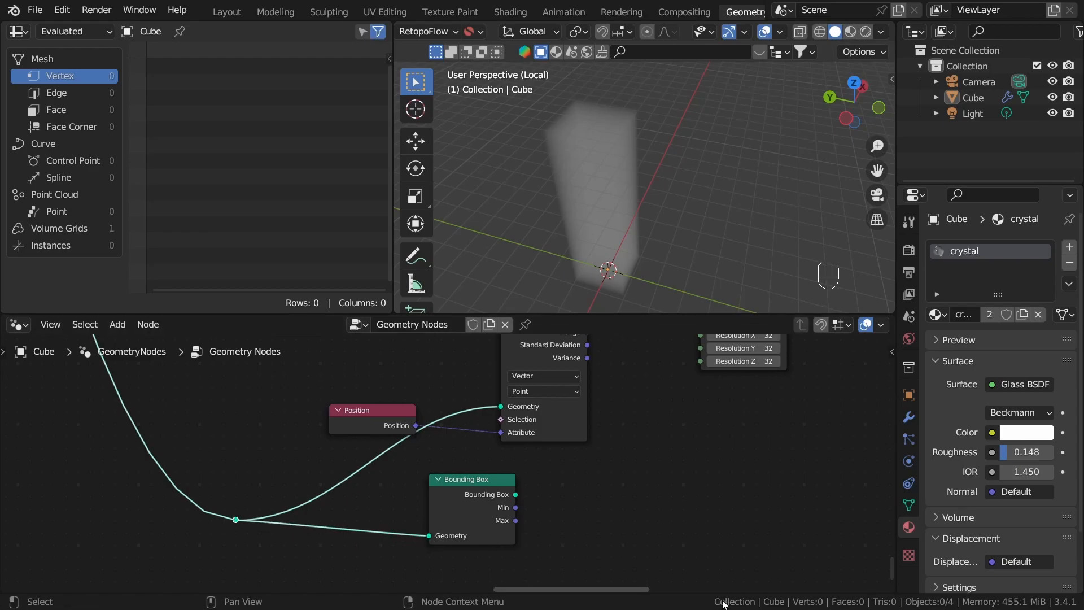
Step: Connect the Bounding Box node's Min and Max outputs to the Volume Cube's Min and Max inputs
middle_drag(522, 487, 442, 517)
drag(432, 529, 616, 416)
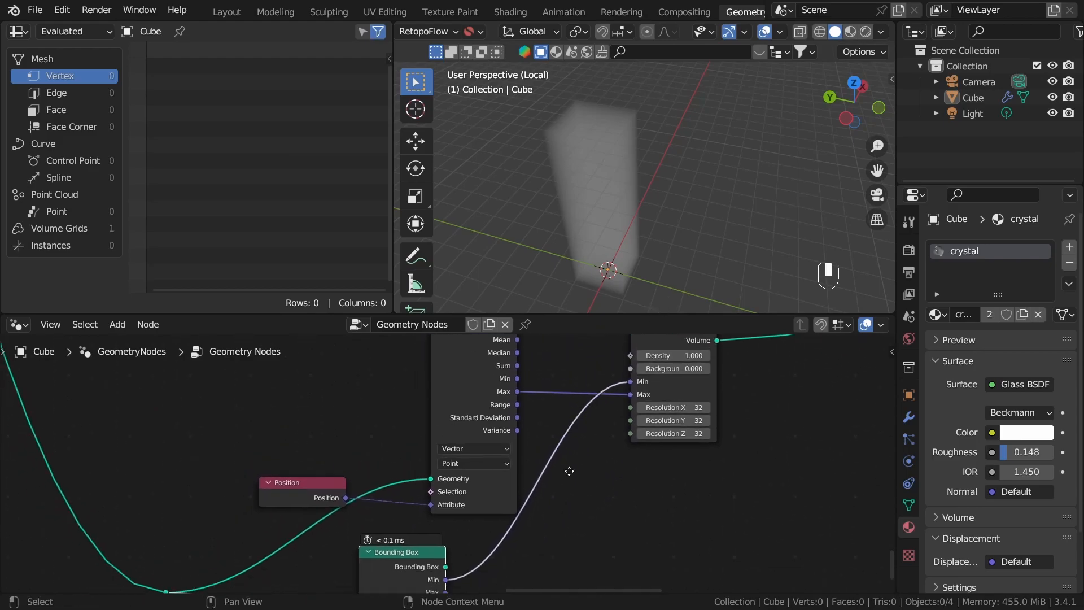
drag(457, 552, 645, 413)
Step: Reconnect the Attribute Statistic node's Min output to the Volume Cube's Min input
click(606, 507)
scroll(602, 501, down, 3)
middle_drag(600, 500, 637, 524)
scroll(617, 502, up, 1)
mouse_move(565, 439)
middle_down()
mouse_move(573, 413)
mouse_move(569, 427)
middle_up()
drag(564, 402, 660, 404)
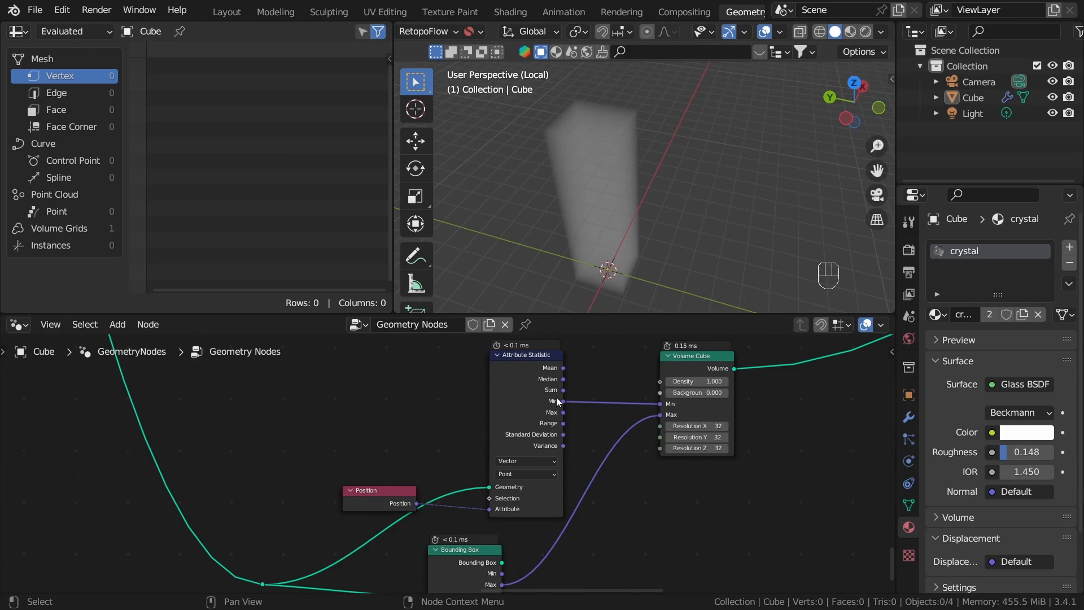
Step: Delete the Attribute Statistic and Position nodes from the node tree
scroll(622, 459, down, 3)
scroll(521, 530, down, 1)
middle_drag(522, 534, 485, 497)
scroll(442, 495, up, 2)
click(510, 388)
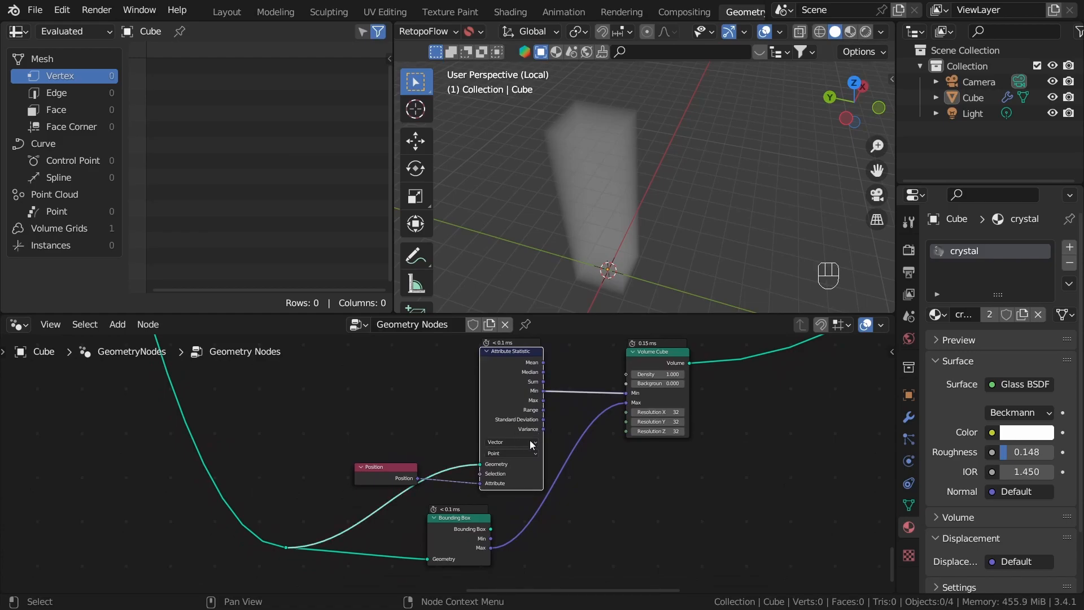
key(ctrl+x)
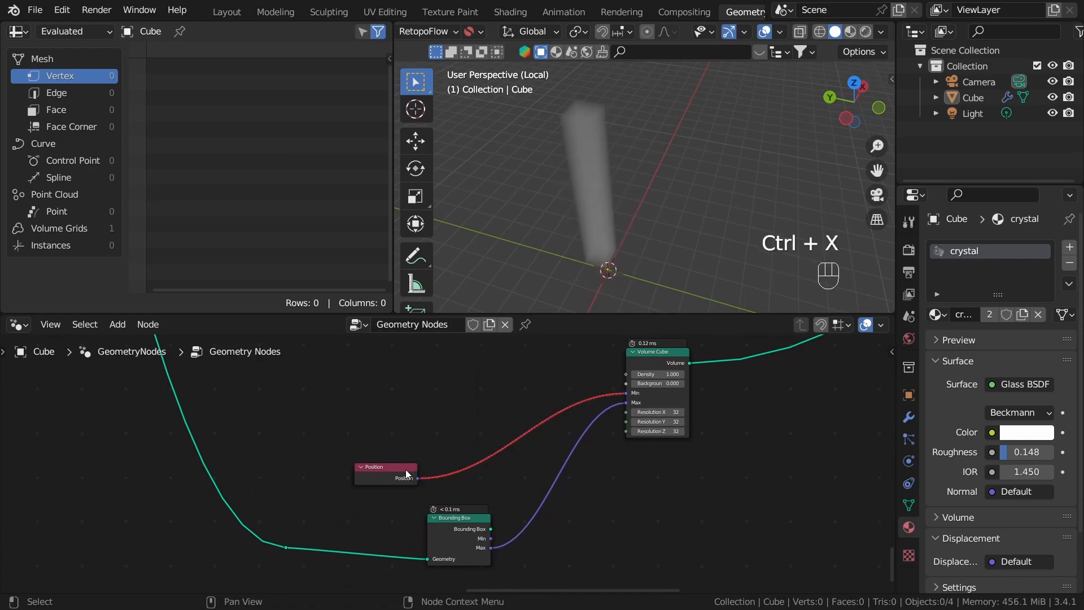
click(406, 468)
key(ctrl+x)
Step: Move the Bounding Box node closer to the Volume Cube and connect its Min output to the Volume Cube's Min input
drag(466, 523, 510, 421)
scroll(404, 468, up, 3)
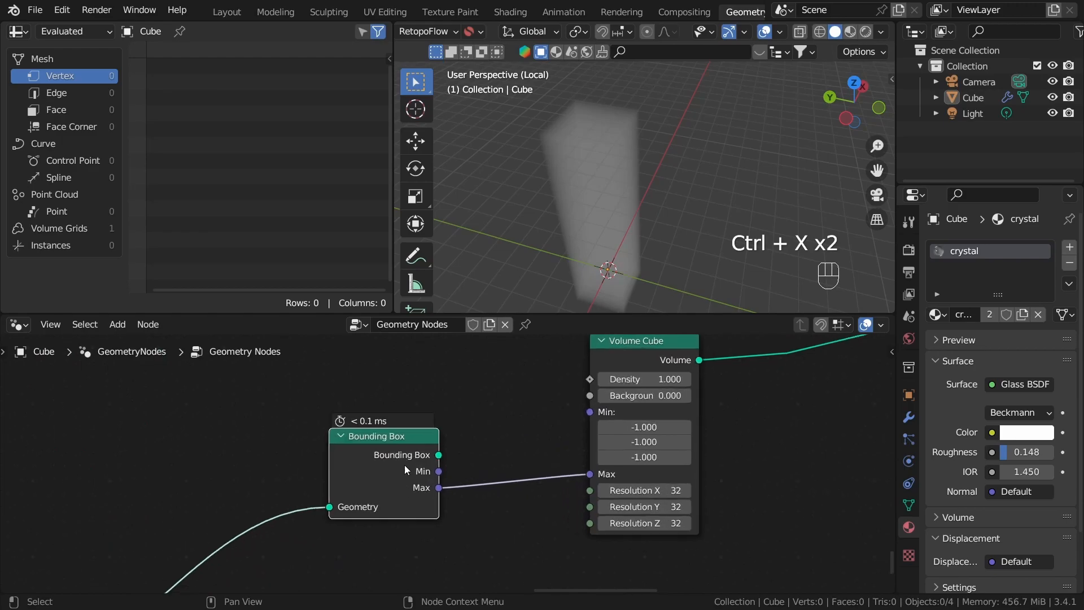
drag(440, 473, 598, 415)
Step: Examine the Volume Cube's extent in the viewport and its links from the Bounding Box node
scroll(521, 453, down, 2)
mouse_move(522, 456)
middle_down()
mouse_move(557, 446)
mouse_move(536, 468)
middle_up()
key(a)
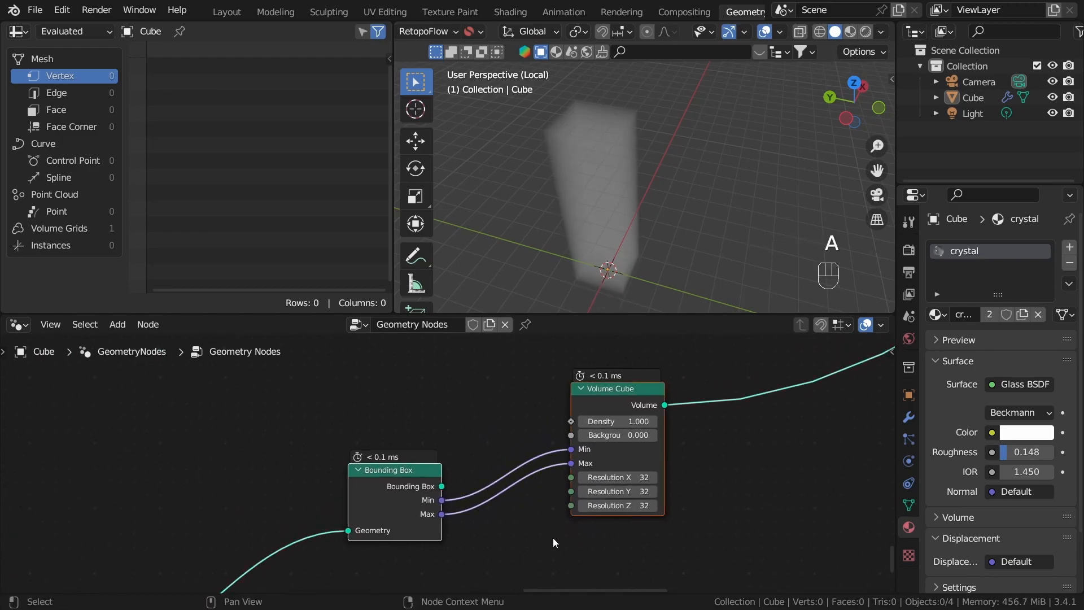
scroll(572, 544, up, 1)
key(a)
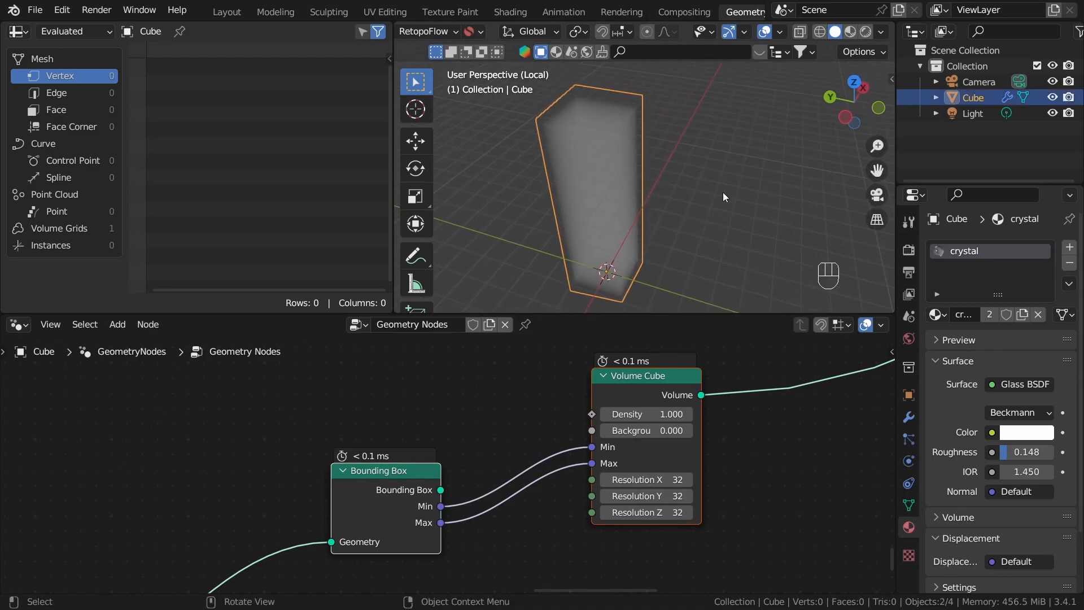
click(672, 233)
middle_drag(672, 233, 619, 148)
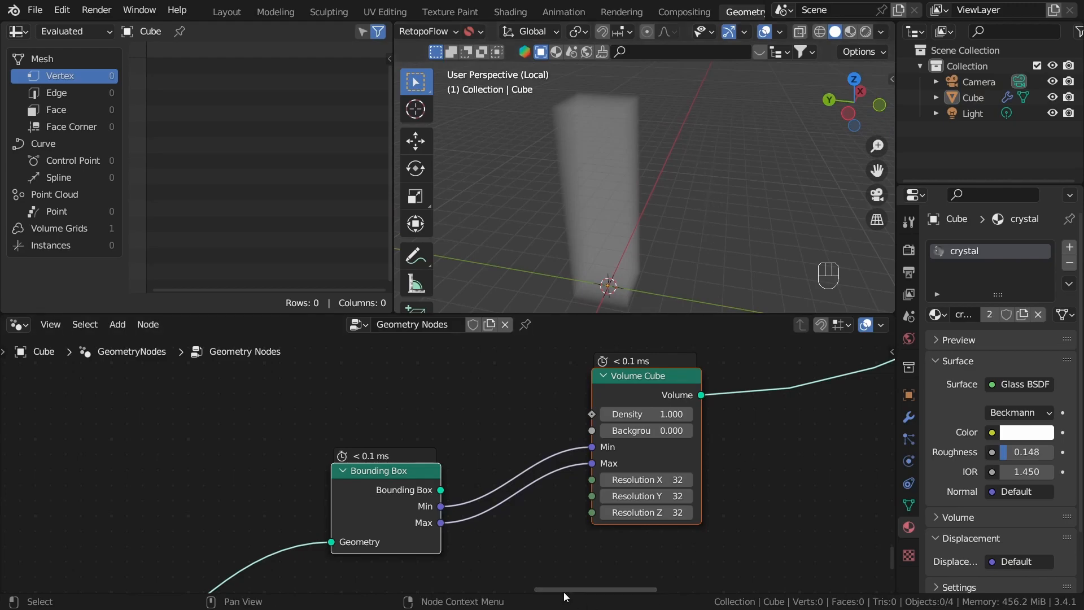
scroll(491, 422, up, 1)
click(493, 424)
middle_drag(577, 450, 598, 406)
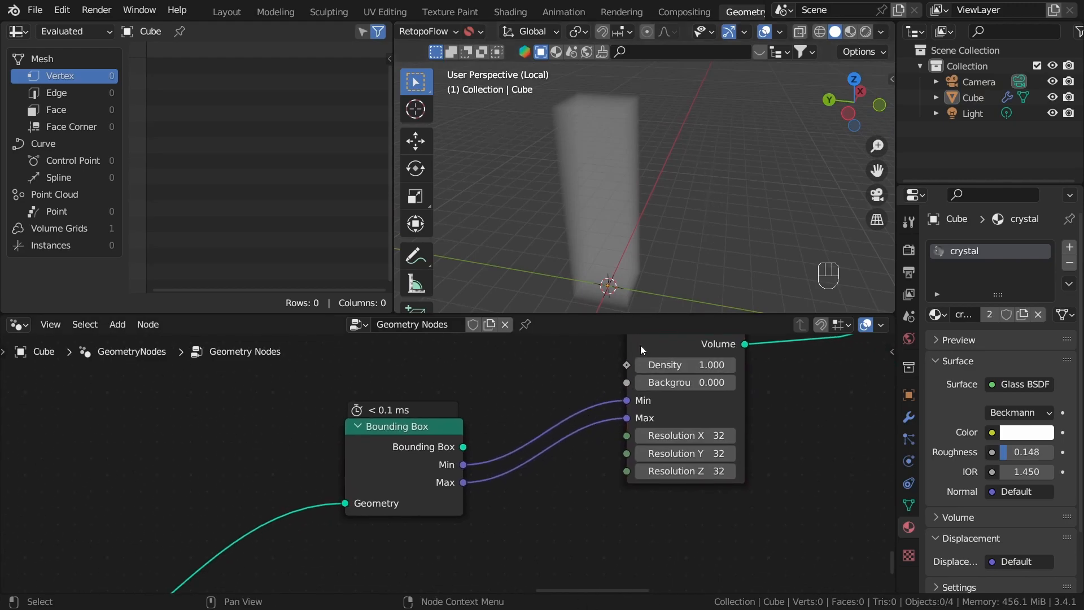
Step: Add a vector Multiply node fed by the Bounding Box's Min output and set all three of its multiplier components to 1.2
drag(639, 345, 670, 398)
drag(460, 467, 439, 403)
text(m)
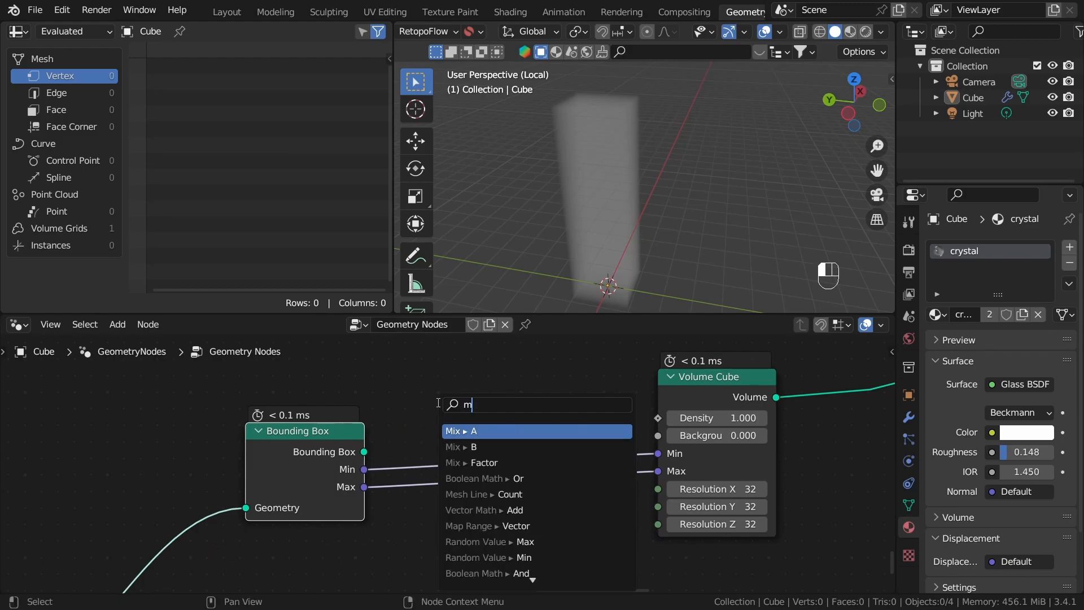
text(ul)
key(Return)
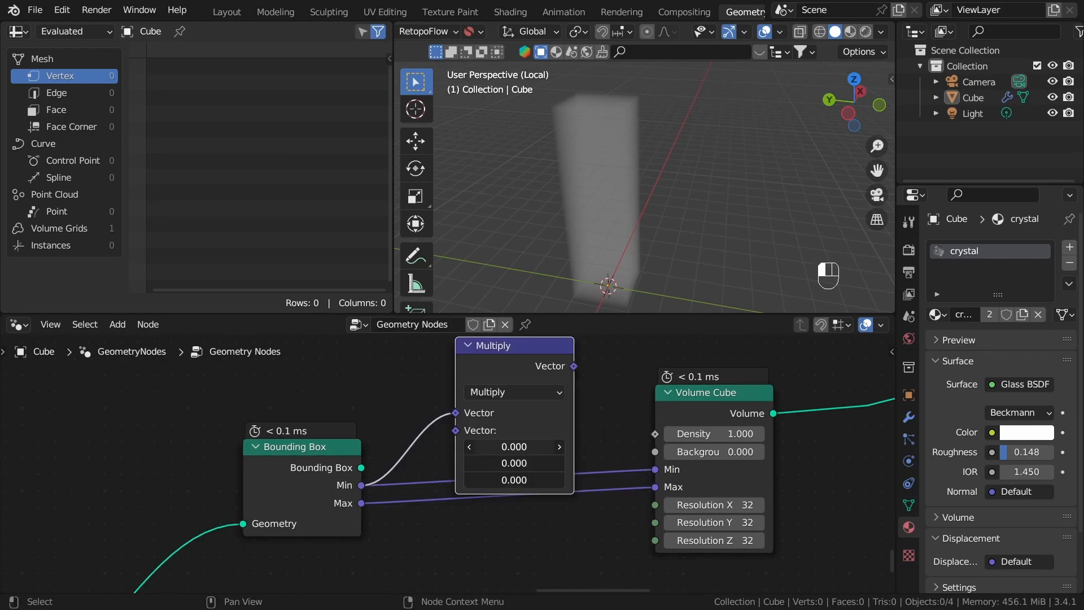
drag(520, 448, 520, 480)
text(1)
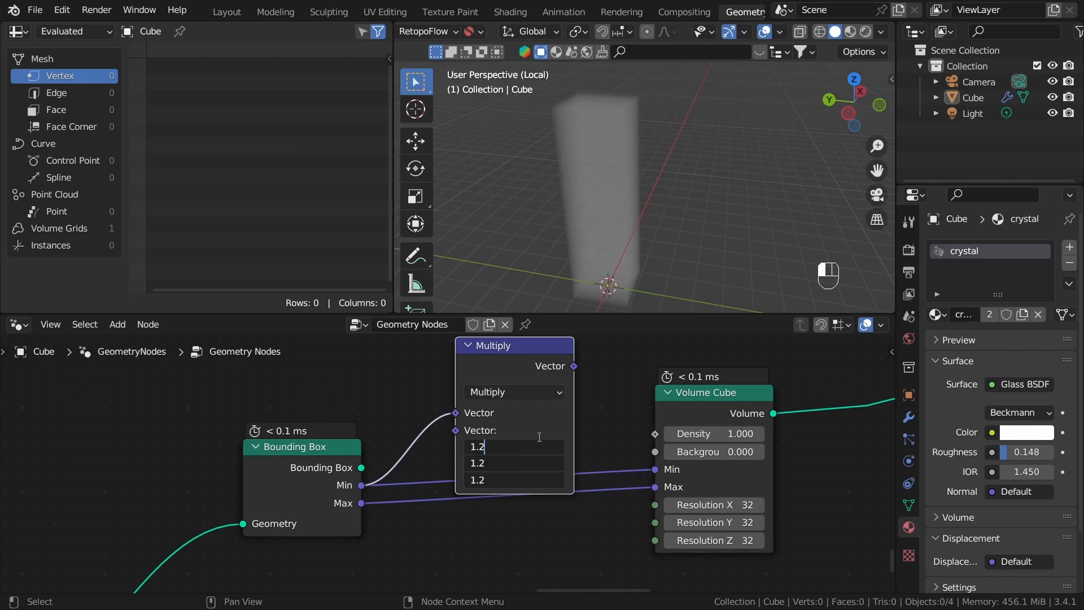
text(.2)
key(Return)
Step: Connect the Multiply node's output to the Volume Cube's Min input, collapse the node and place it between the two nodes
drag(574, 367, 607, 374)
drag(652, 465, 656, 470)
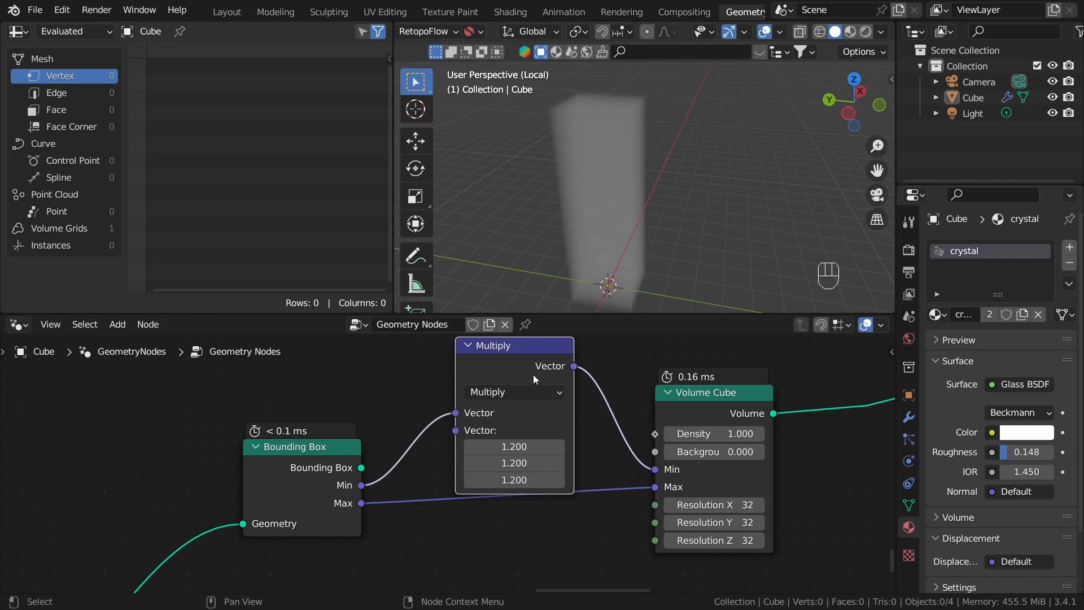
key(h)
middle_drag(536, 454, 541, 433)
middle_drag(518, 377, 518, 432)
drag(526, 391, 509, 483)
click(516, 511)
click(473, 469)
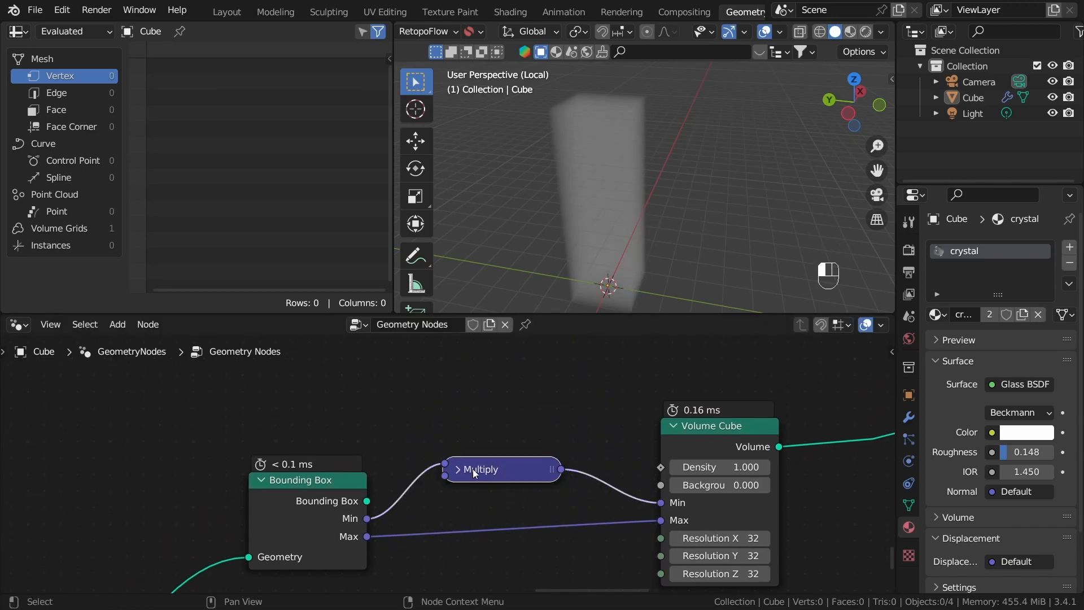
middle_drag(505, 480, 514, 443)
Step: Duplicate the collapsed Multiply node and insert the copy on the link between the Bounding Box's Max and the Volume Cube's Max
key(shift+d)
click(520, 504)
drag(514, 428, 518, 453)
key(super)
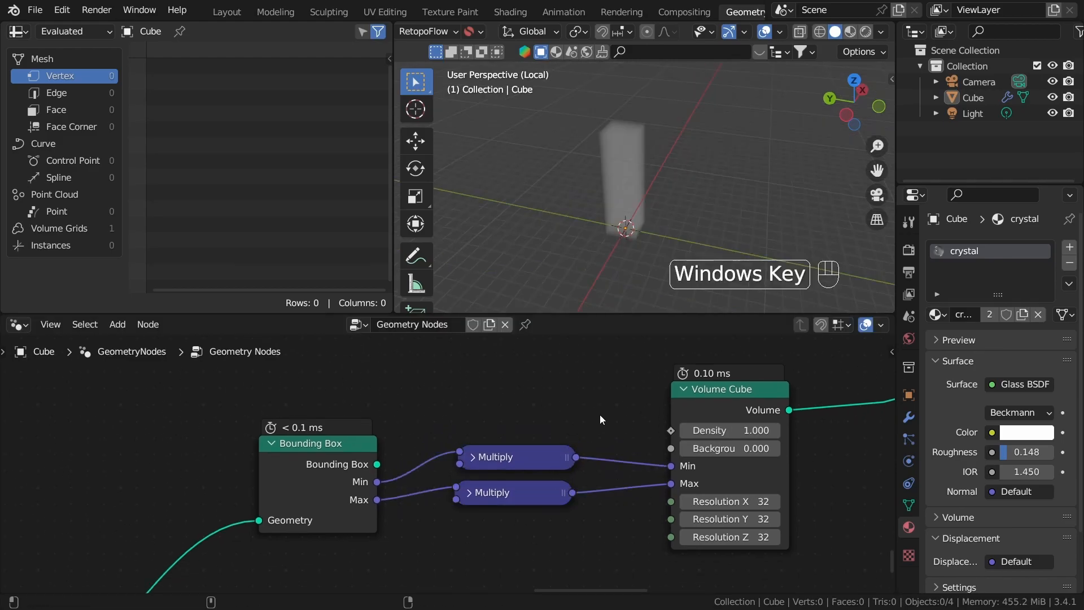
key(super+z)
Step: Preview the base crystal's geometry in the viewport for comparison and switch the preview back to the Volume Cube
scroll(522, 431, down, 12)
middle_drag(492, 453, 551, 438)
scroll(551, 437, up, 9)
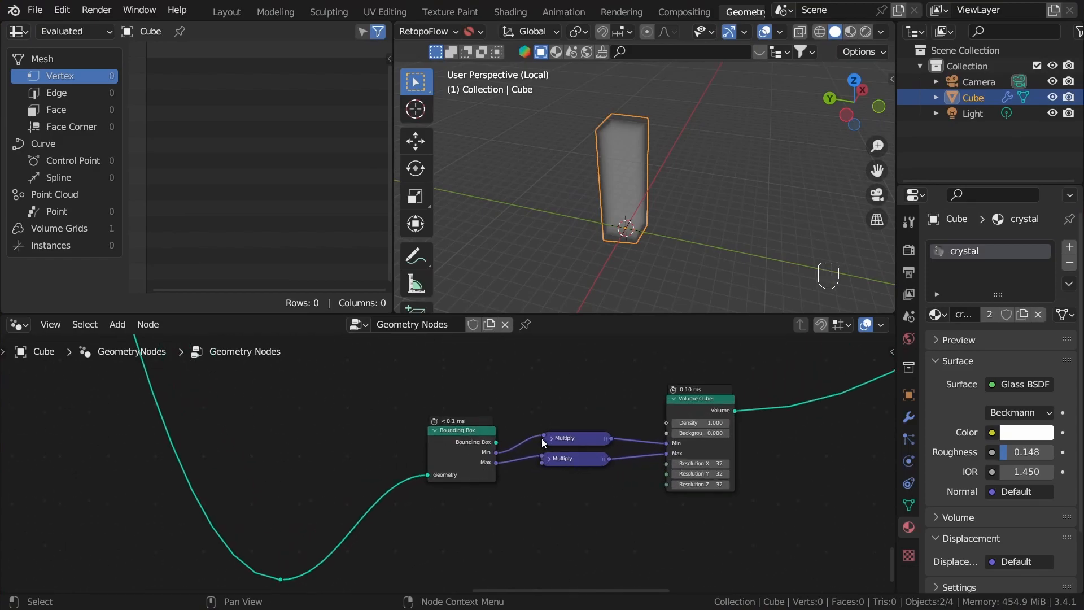
scroll(444, 429, down, 10)
middle_drag(443, 429, 520, 507)
middle_drag(396, 372, 553, 462)
scroll(553, 462, up, 8)
middle_drag(418, 480, 612, 530)
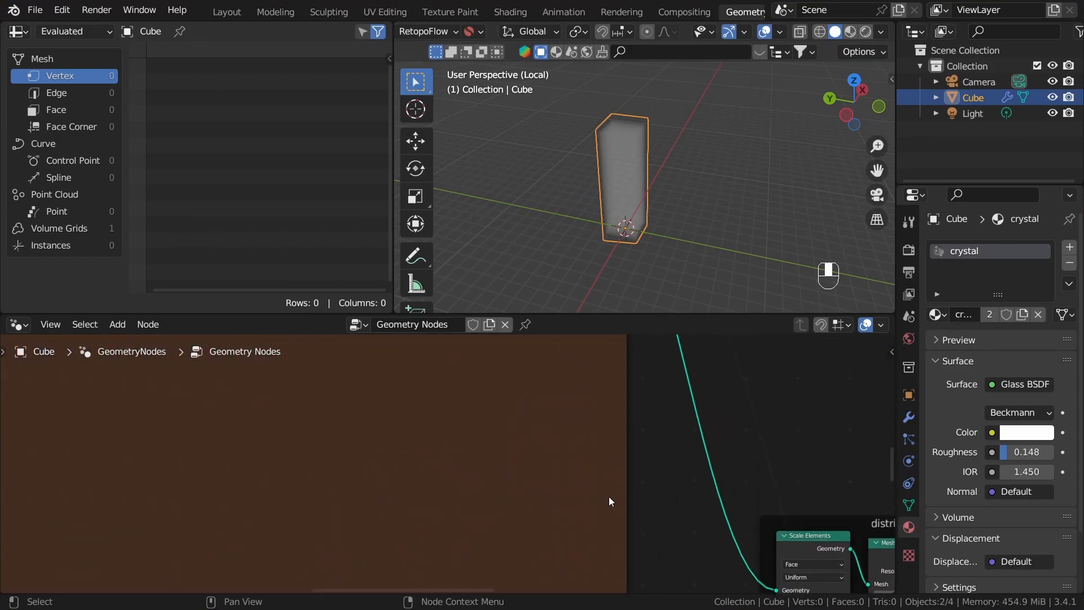
middle_drag(542, 376, 542, 487)
middle_drag(626, 344, 539, 483)
alt+shift+click(453, 430)
scroll(680, 502, down, 11)
middle_drag(785, 508, 351, 341)
middle_drag(418, 590, 418, 484)
scroll(418, 485, up, 4)
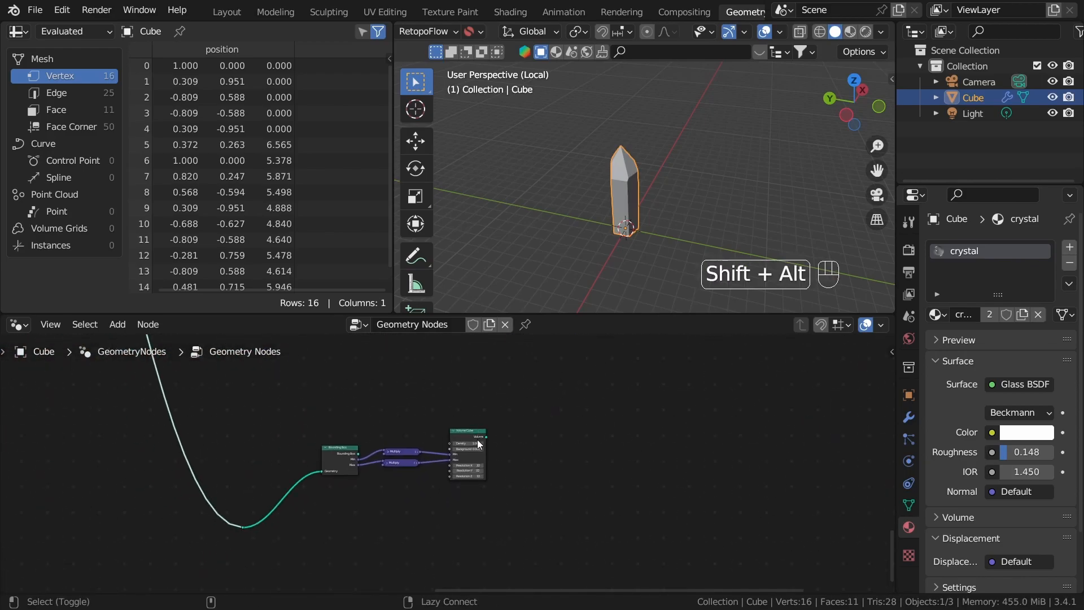
alt+shift+click(479, 471)
scroll(484, 476, up, 2)
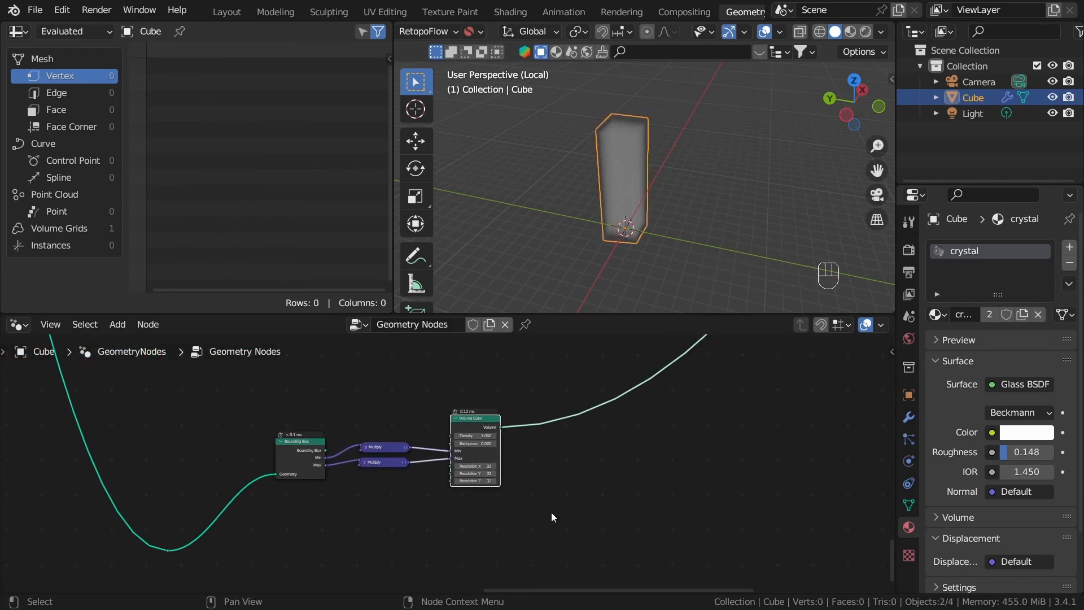
Step: Join the Bounding Box and both Multiply nodes into a frame
scroll(490, 563, up, 3)
middle_drag(490, 562, 616, 558)
click(523, 479)
drag(345, 394, 505, 513)
key(ctrl+j)
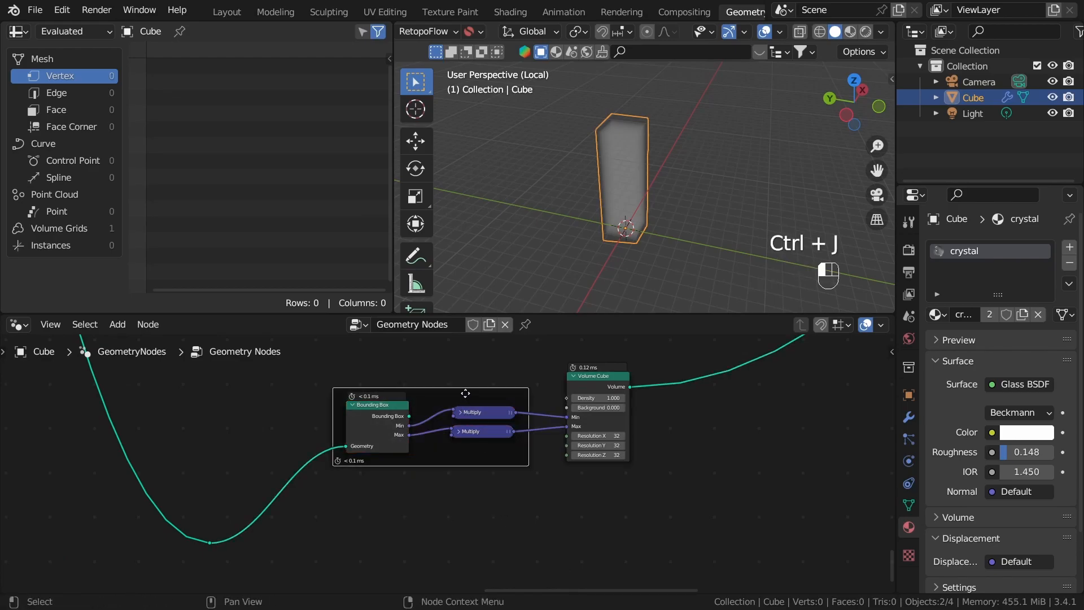
Step: Label the new frame "Dimensions of Volume Cube"
key(F2)
key(BackSpace)
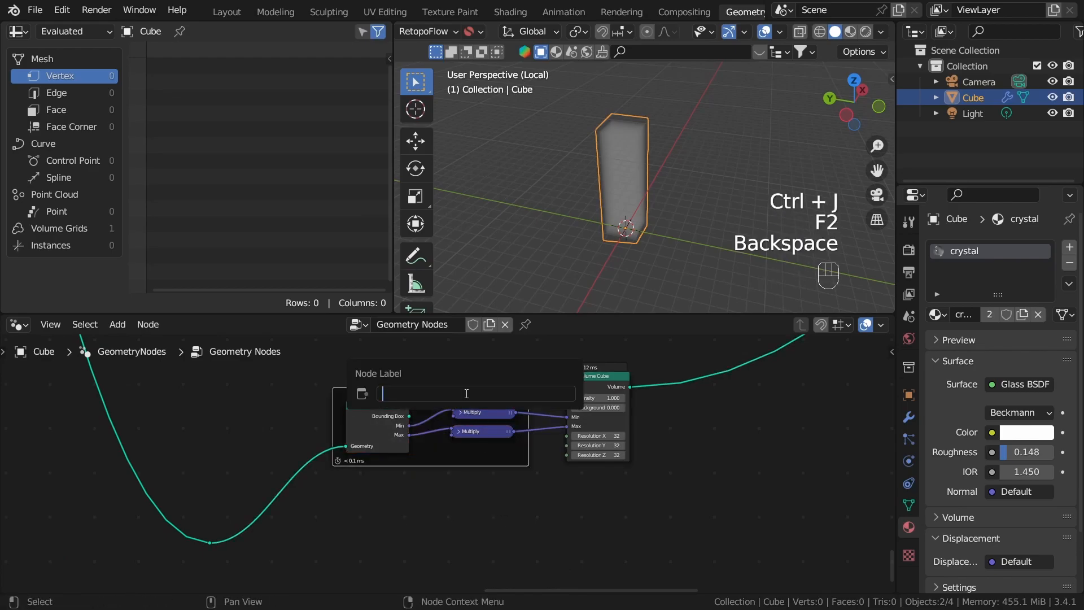
text(Dimensions of Volume Cu)
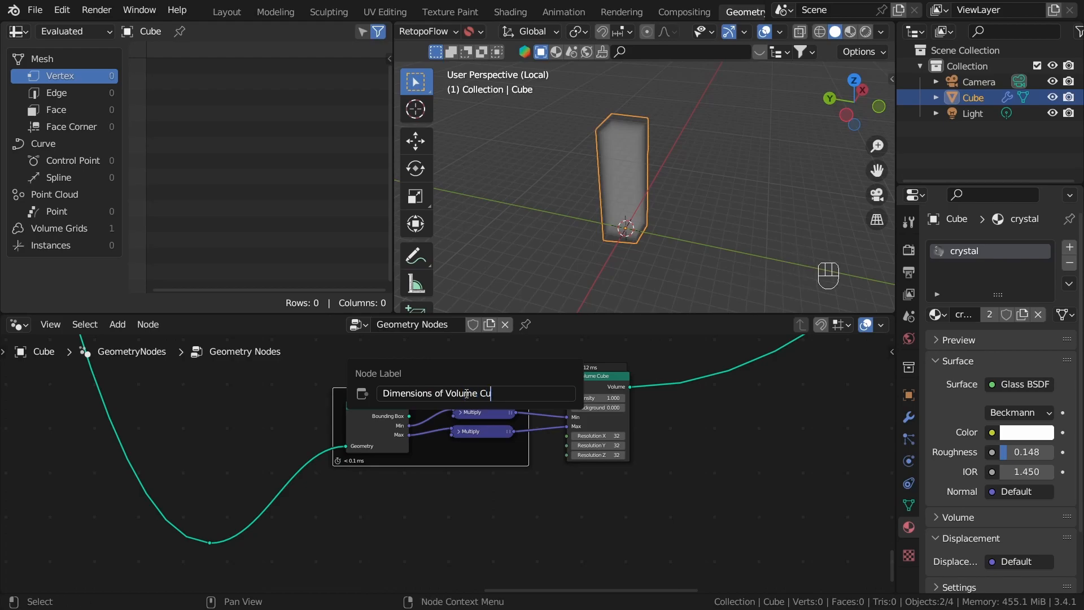
text(be)
key(Return)
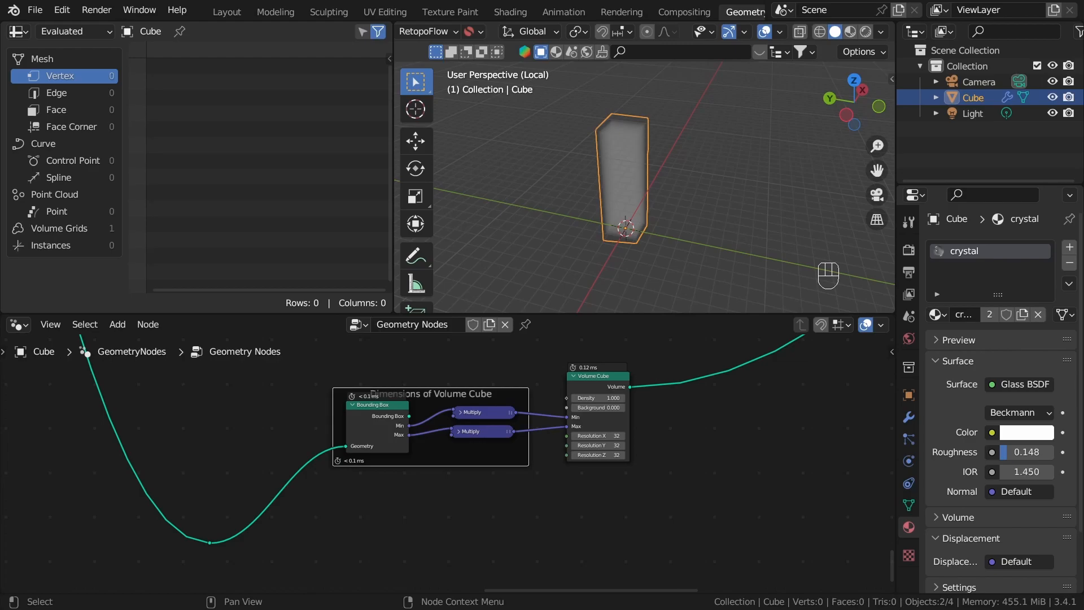
Step: Examine the volume's shape in the viewport from several angles
click(695, 342)
scroll(705, 263, up, 2)
middle_drag(705, 262, 763, 208)
click(626, 230)
click(639, 171)
click(762, 208)
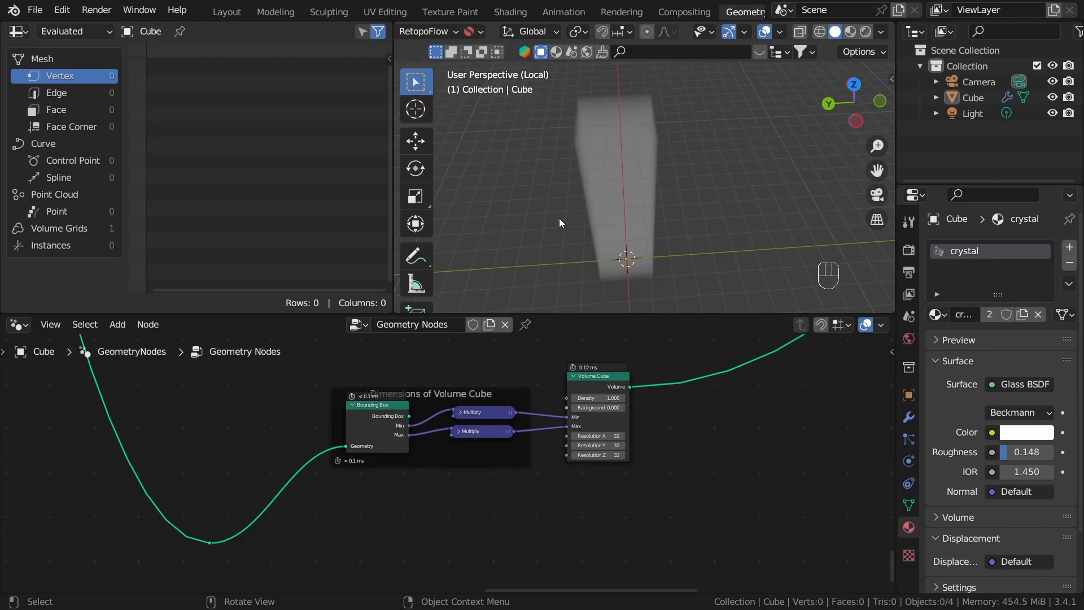
middle_drag(583, 206, 520, 195)
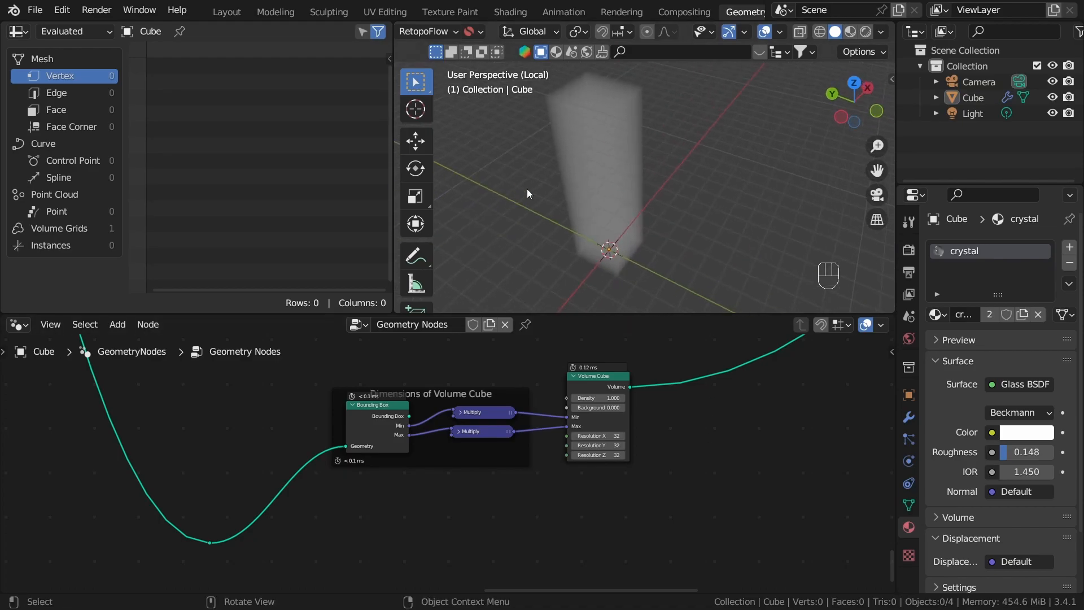
middle_drag(638, 172, 586, 151)
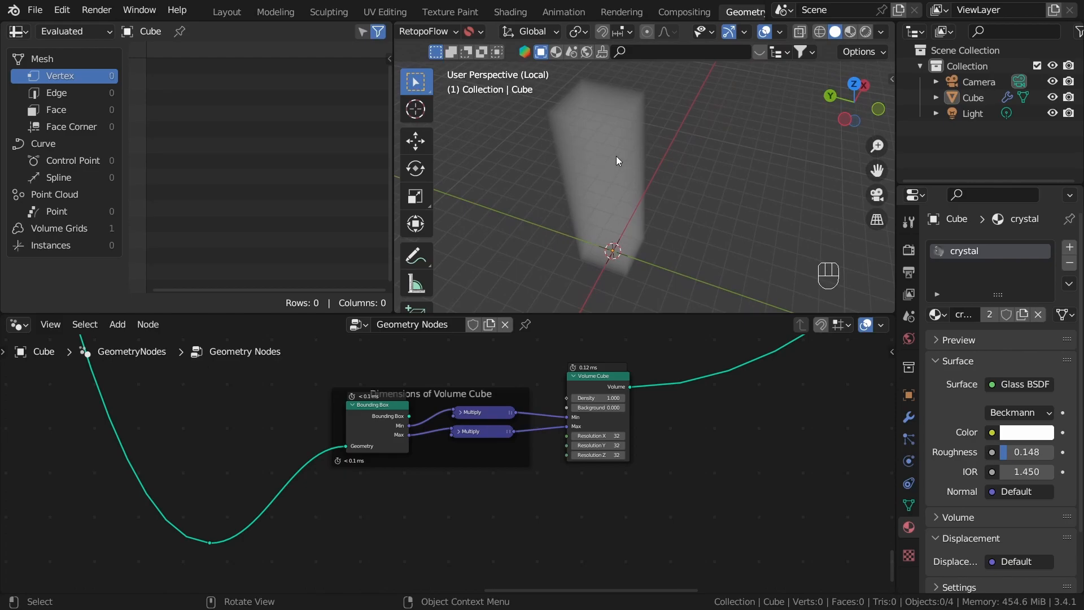
Step: Move the Volume Cube node farther from the Dimensions of Volume Cube frame to leave working space between them
scroll(554, 575, down, 1)
drag(583, 382, 686, 407)
middle_drag(587, 506, 682, 468)
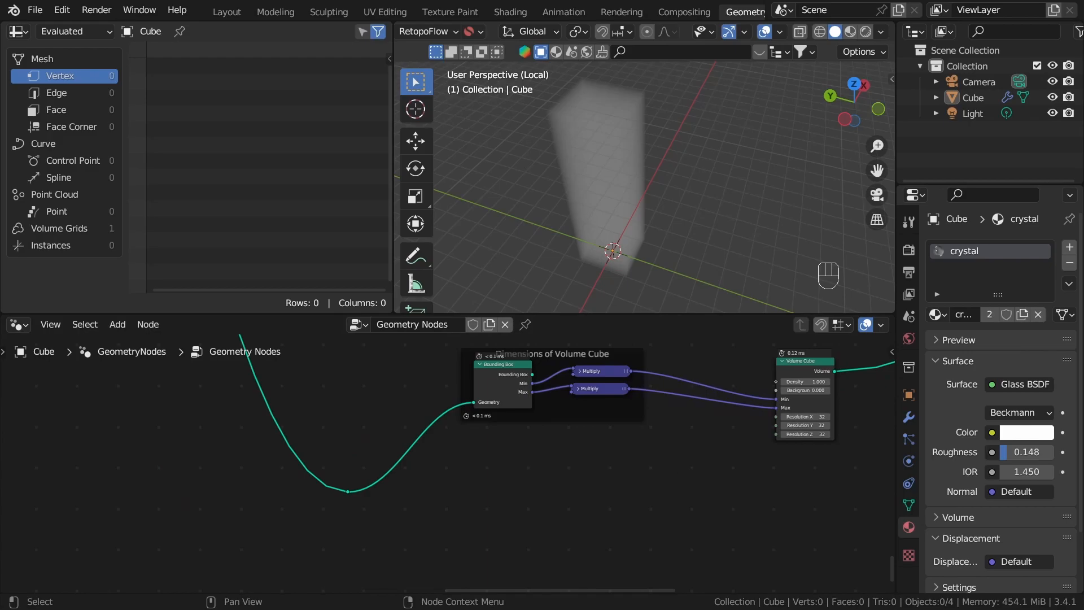
Step: Add a Noise Texture node below the Dimensions of Volume Cube frame
middle_drag(599, 523, 554, 509)
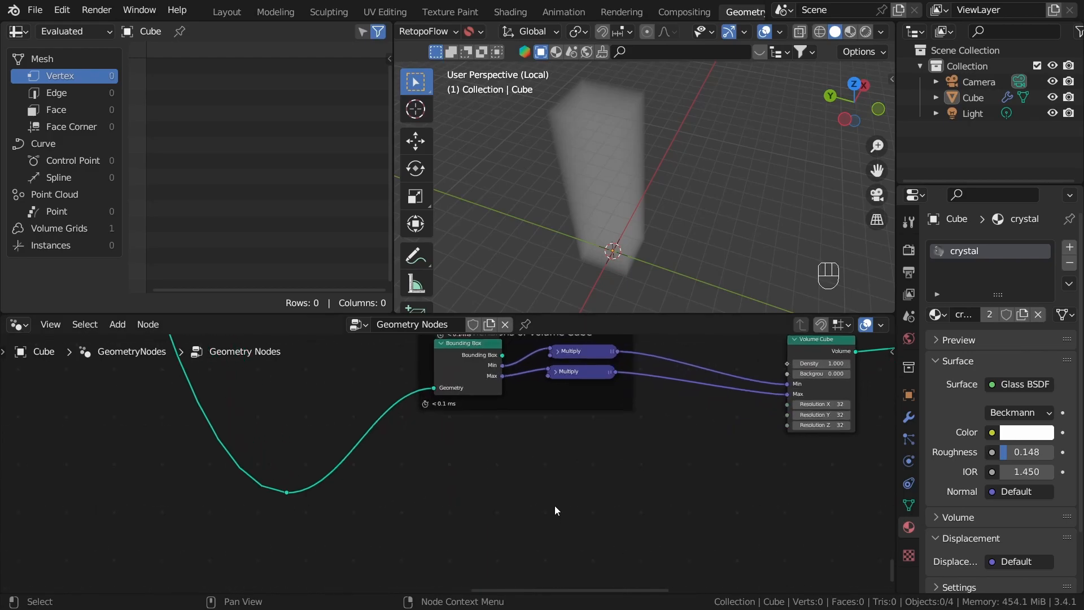
key(shift+a)
click(515, 153)
text(noi)
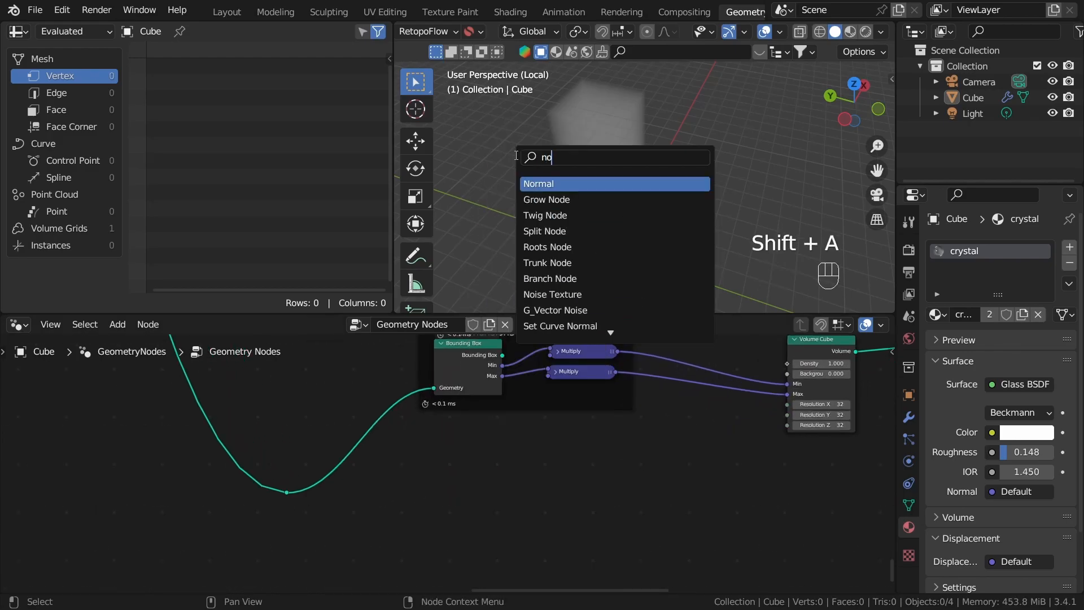
key(Return)
click(527, 530)
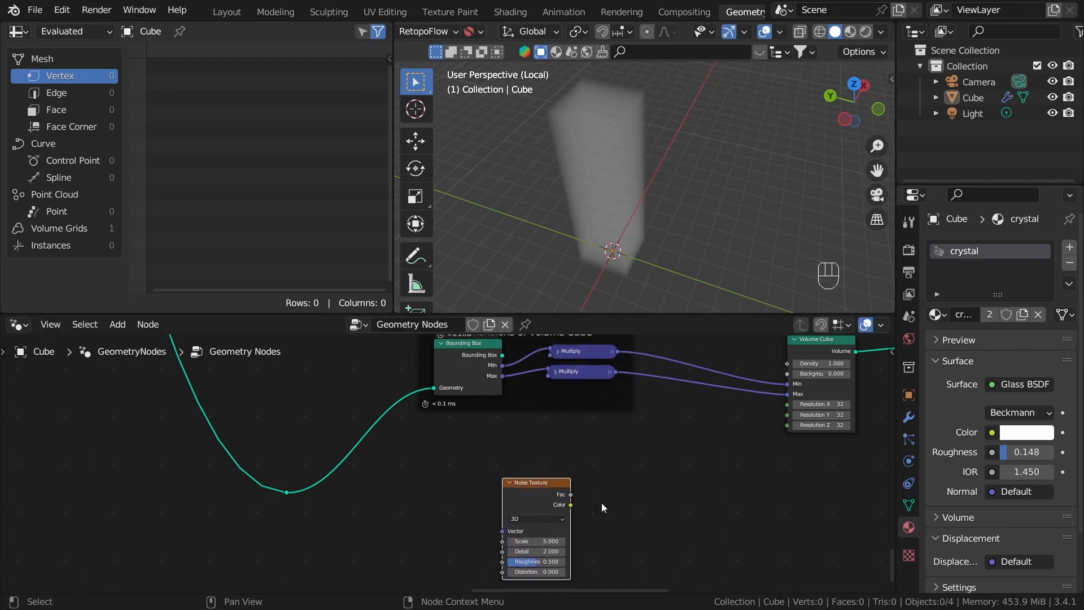
Step: Connect the Noise Texture's Fac output to the Volume Cube's Density input
middle_drag(578, 506, 481, 498)
scroll(481, 497, up, 1)
drag(473, 484, 493, 474)
drag(635, 374, 711, 383)
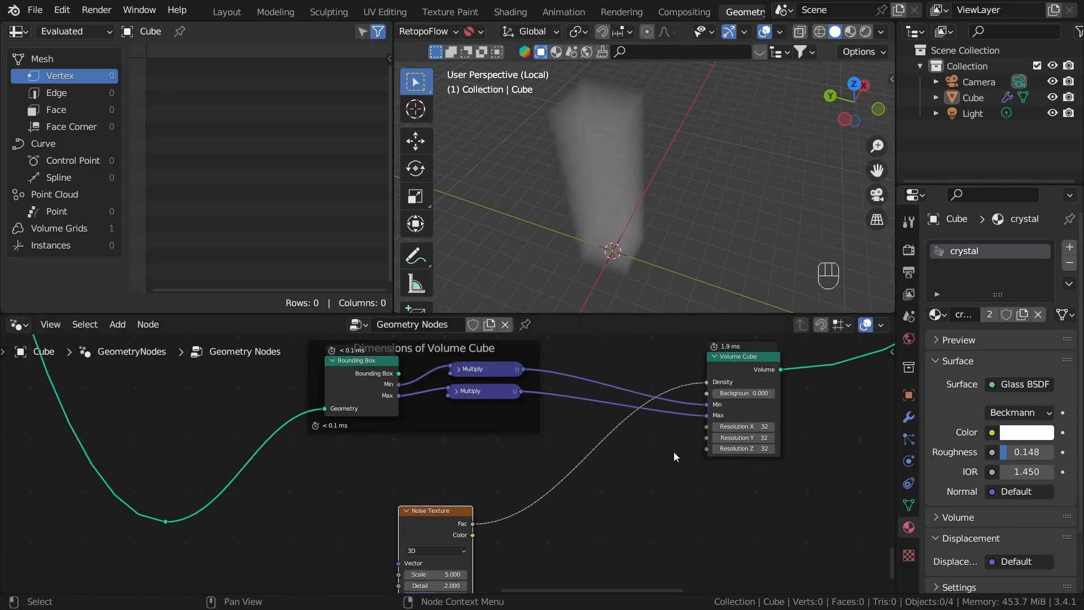
Step: Route the Noise Texture's Fac through a new ColorRamp node and feed its Color output into the Volume Cube's Density
scroll(645, 115, up, 3)
middle_drag(645, 116, 706, 168)
middle_drag(558, 508, 611, 412)
scroll(616, 395, up, 1)
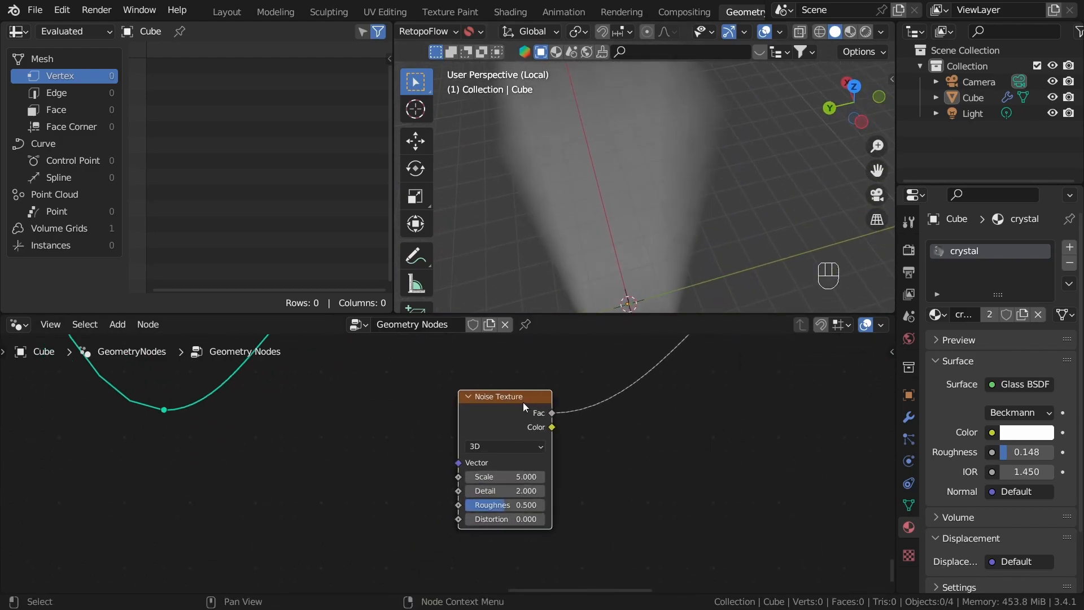
drag(499, 445, 606, 472)
text(col)
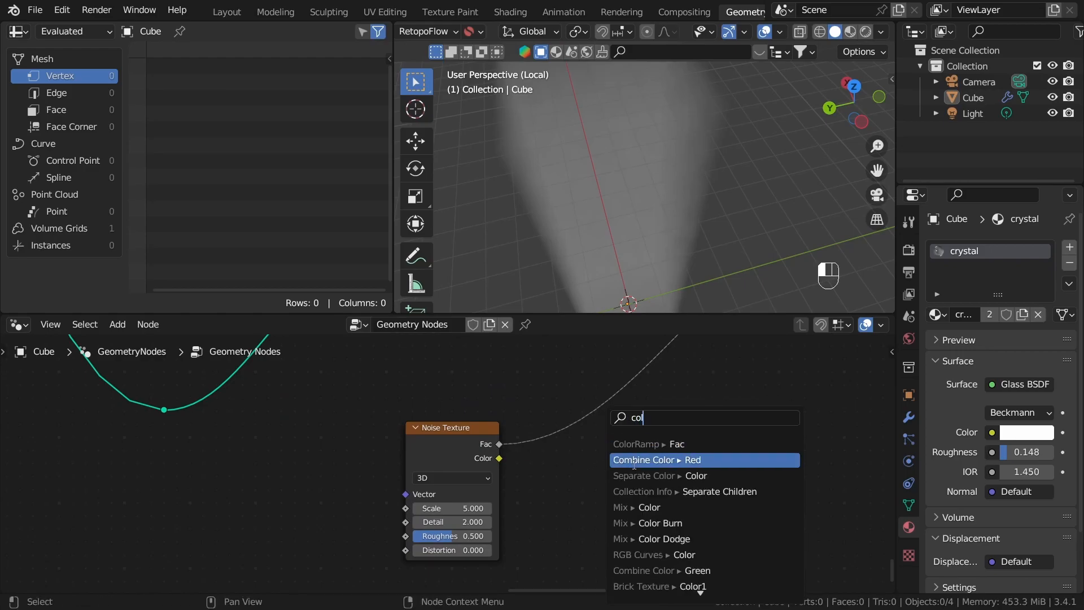
key(Return)
middle_drag(653, 376, 484, 474)
scroll(484, 473, down, 1)
drag(567, 501, 642, 422)
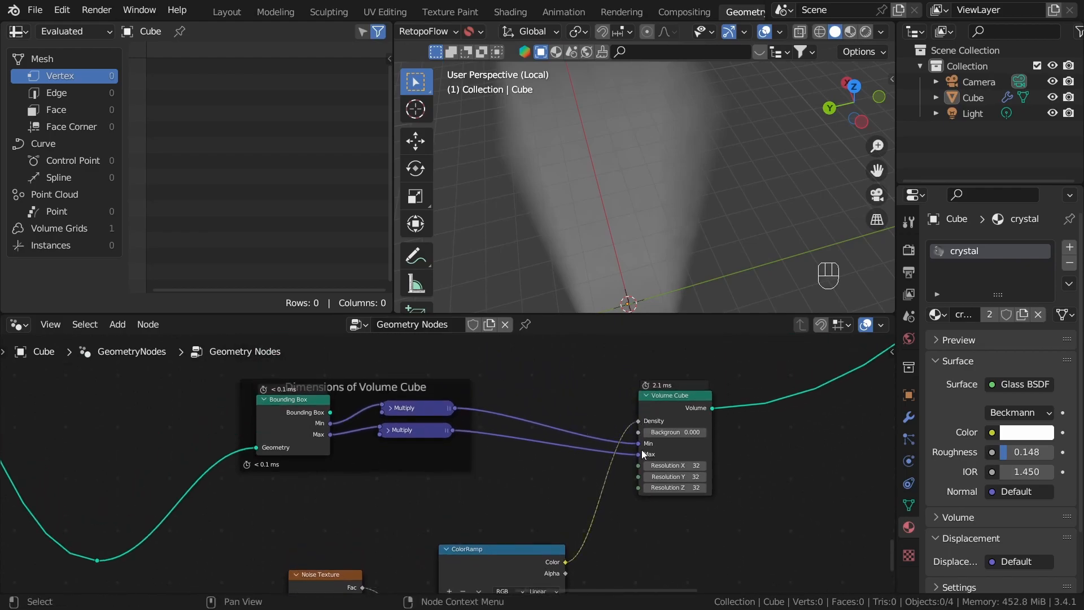
Step: Reverse the ColorRamp gradient, with the white stop at the start and the black stop at position 0.505
middle_drag(629, 506, 676, 401)
scroll(627, 508, up, 4)
drag(565, 476, 545, 423)
scroll(593, 459, up, 3)
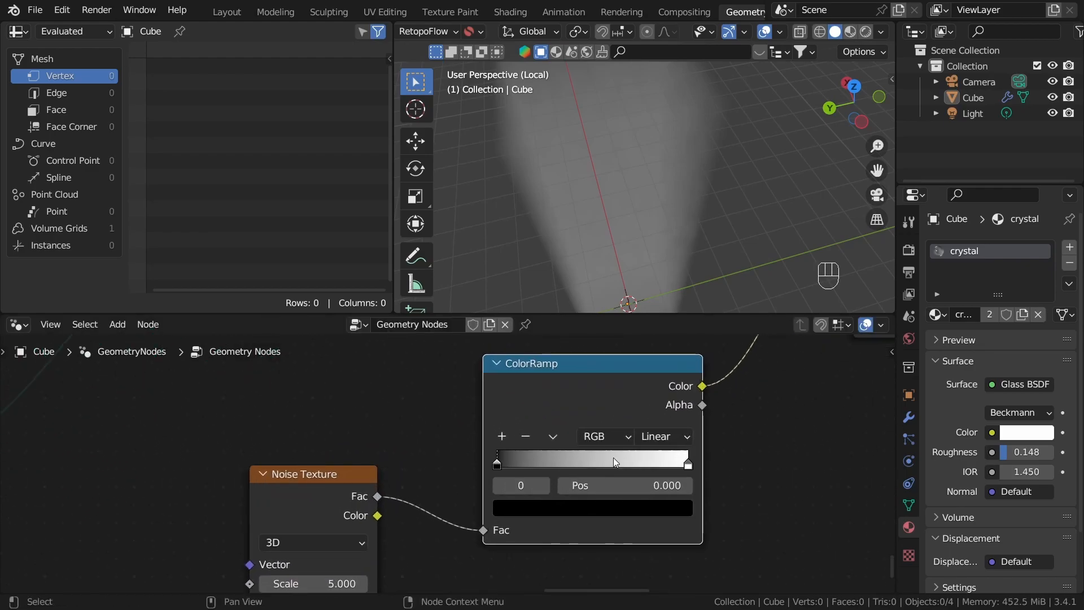
drag(511, 458, 600, 459)
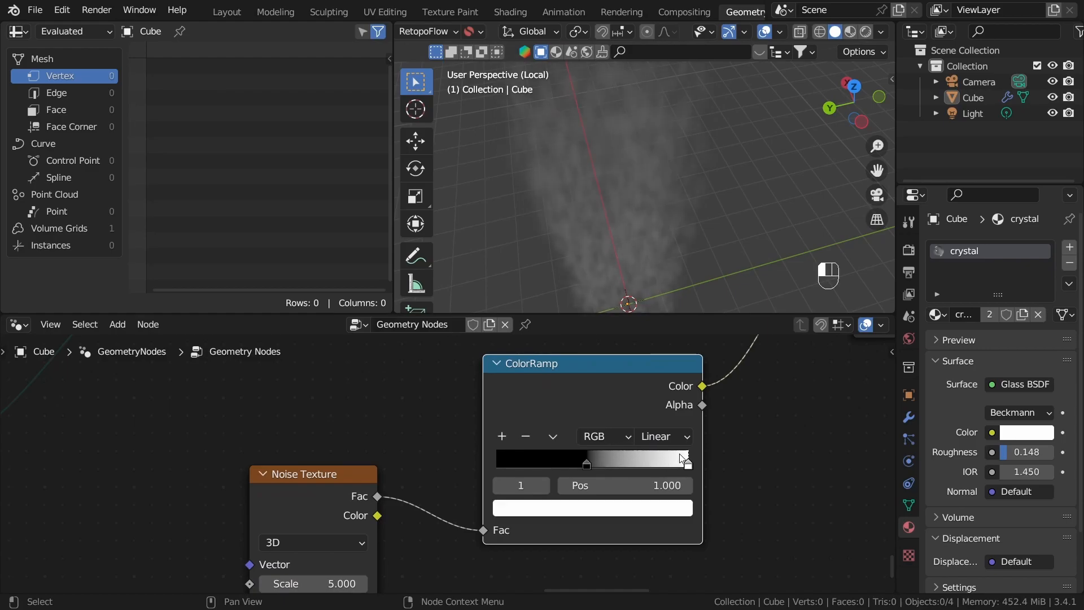
drag(687, 465, 506, 467)
mouse_move(589, 466)
mouse_down()
mouse_move(581, 459)
mouse_move(598, 464)
mouse_up()
drag(523, 464, 490, 459)
drag(601, 460, 594, 467)
Step: Examine the noise-driven density of the volume in the viewport from different angles
middle_drag(616, 226, 668, 185)
scroll(470, 578, down, 1)
scroll(469, 578, down, 1)
middle_drag(469, 578, 566, 556)
scroll(648, 215, down, 1)
middle_drag(649, 213, 622, 232)
click(670, 100)
click(633, 192)
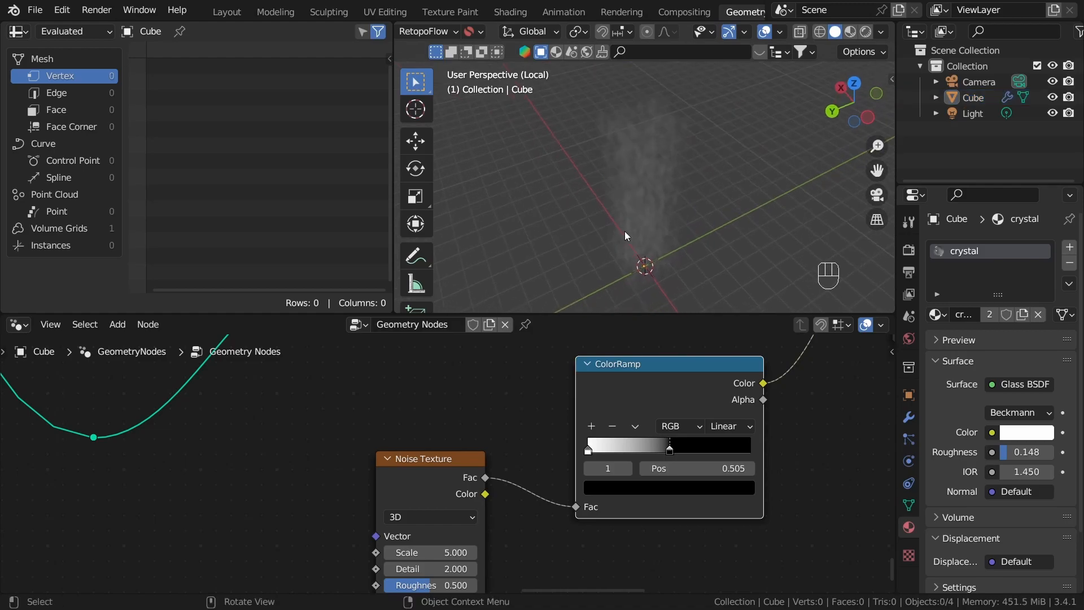
middle_drag(632, 175, 655, 158)
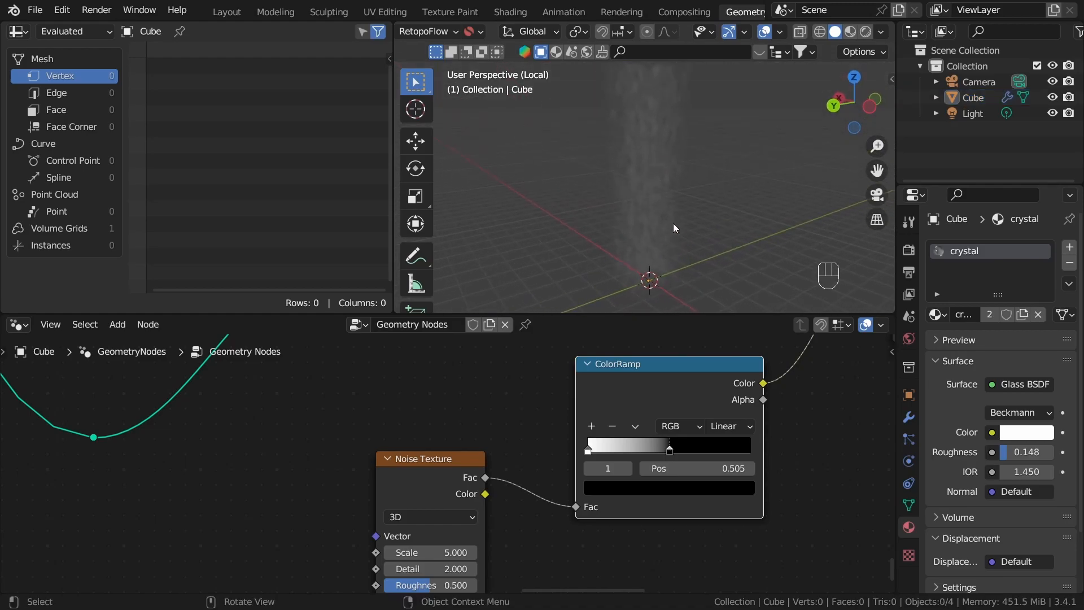
scroll(553, 405, down, 1)
middle_drag(553, 405, 615, 375)
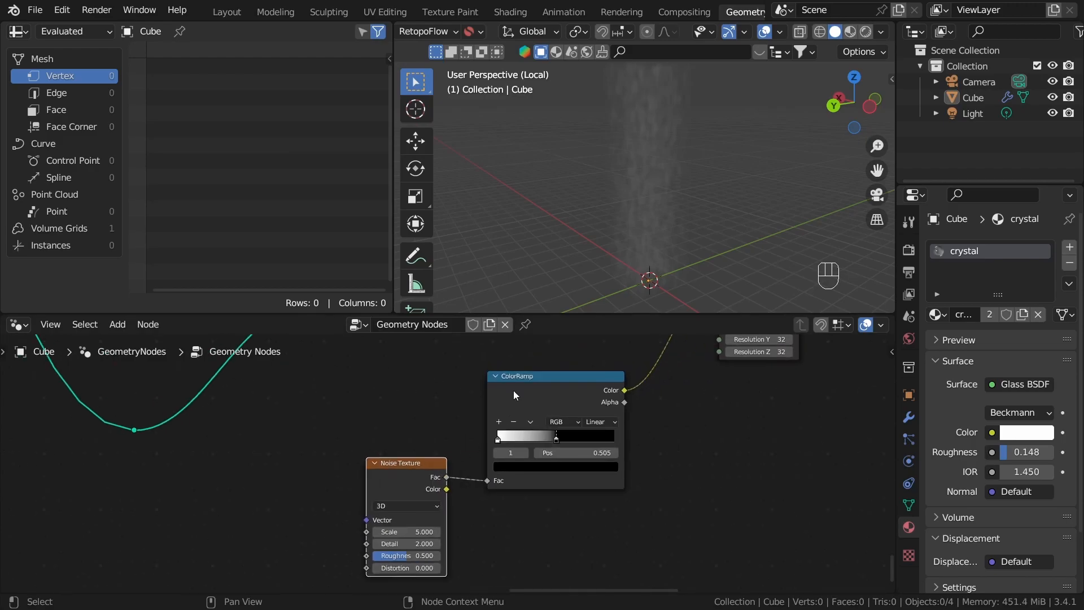
Step: Place the Noise Texture and ColorRamp nodes close together side by side, farther below the Volume Cube node
drag(529, 408, 540, 462)
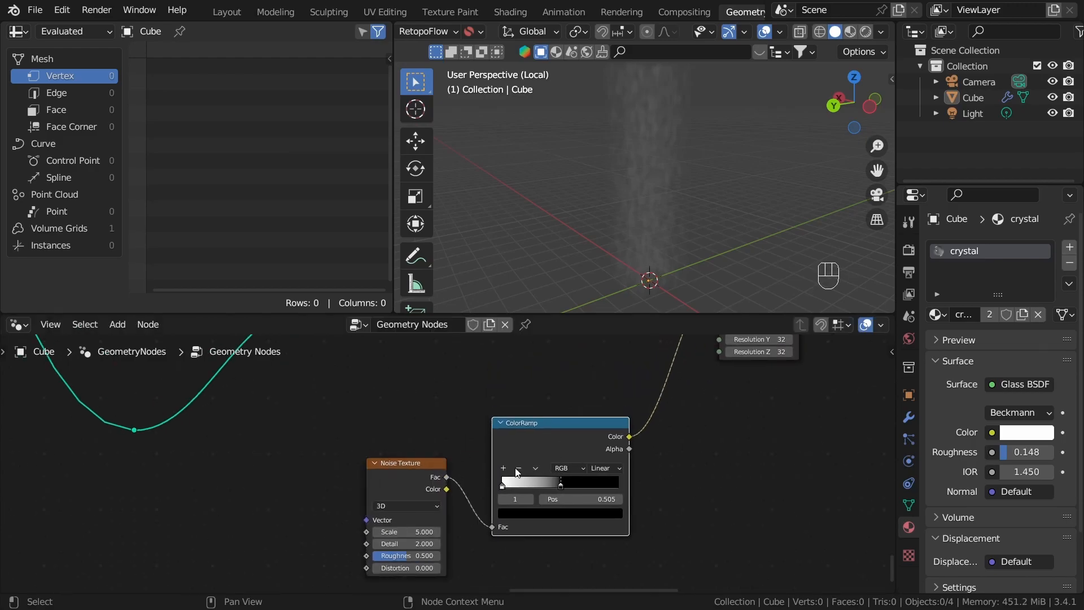
drag(381, 518, 401, 480)
middle_drag(390, 502, 488, 481)
scroll(488, 483, up, 1)
scroll(525, 443, down, 1)
middle_drag(545, 433, 557, 413)
click(614, 408)
shift+click(548, 403)
key(g)
click(486, 478)
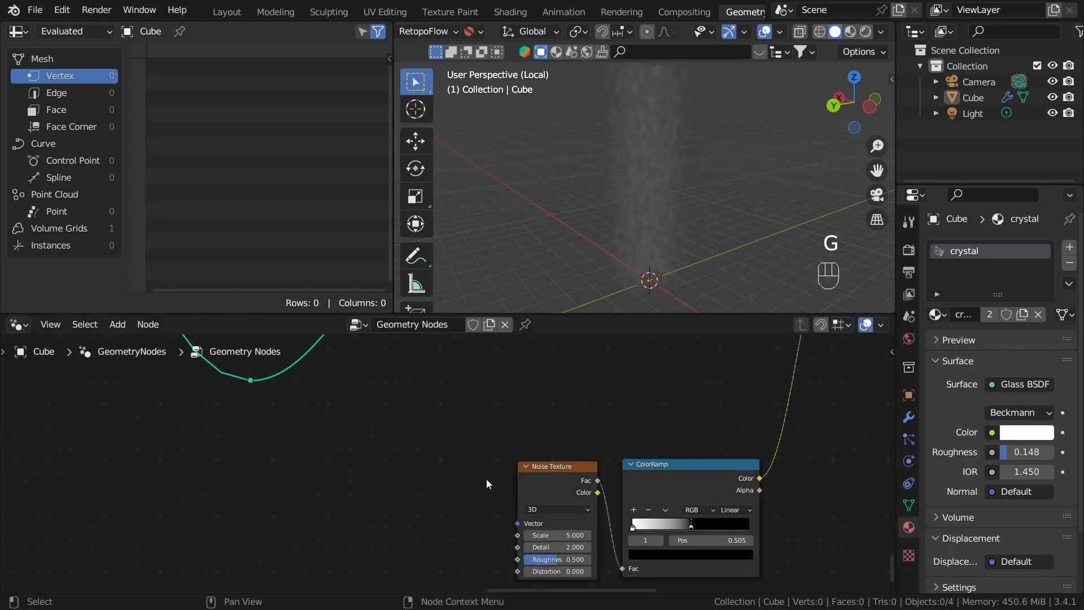
Step: Add a Position node ahead of the Noise Texture node
middle_drag(486, 479, 560, 438)
key(shift+a)
click(490, 144)
text(p)
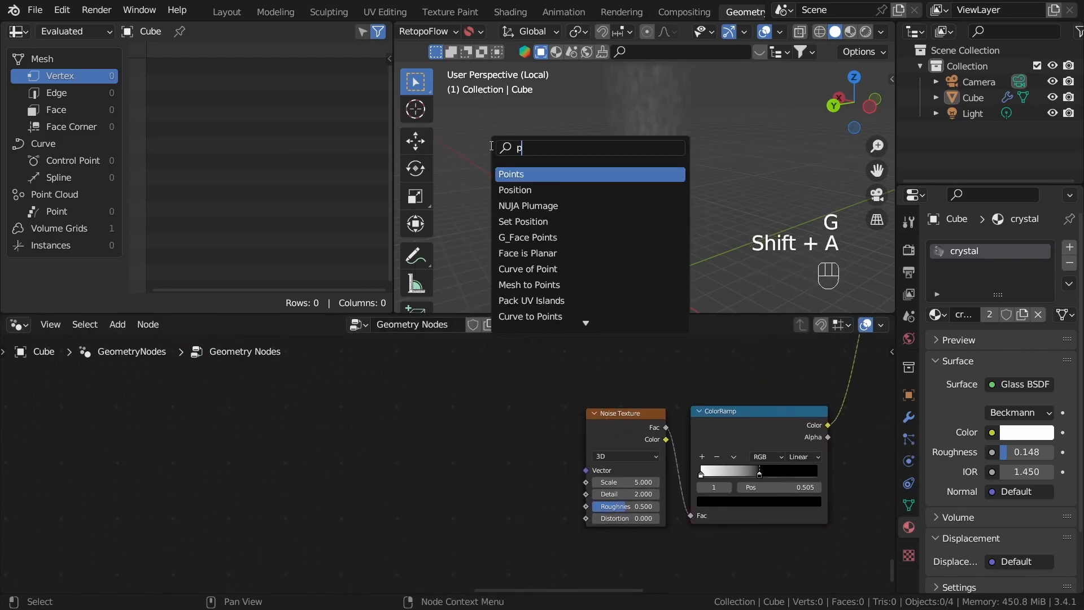
text(os)
click(525, 174)
click(422, 421)
Step: Connect the Position output to the Noise Texture's Vector input and move the Position node farther away to leave a gap
drag(470, 406, 488, 458)
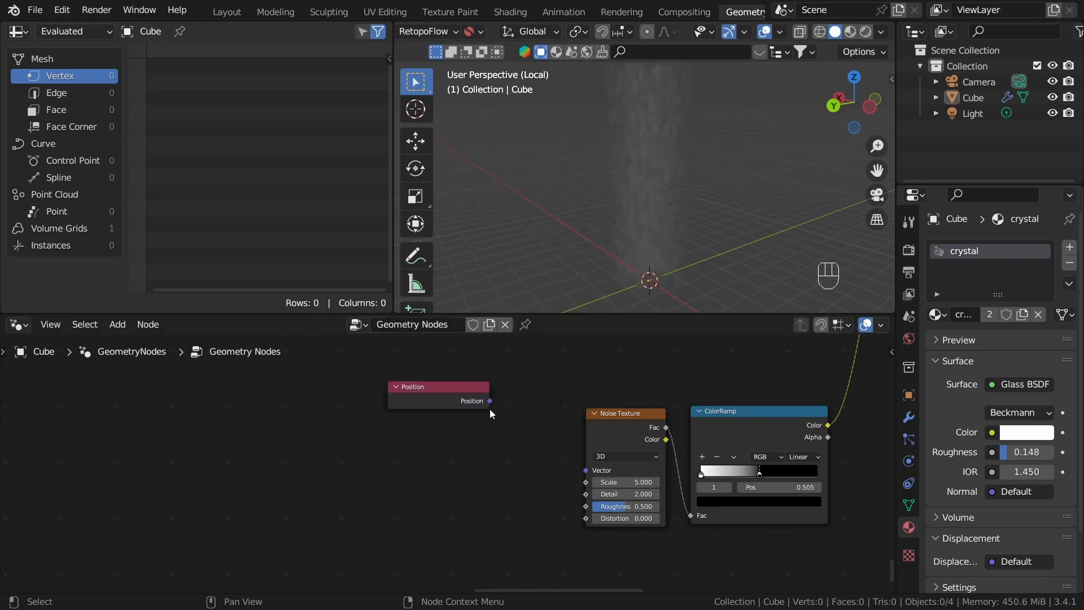
drag(490, 401, 586, 470)
drag(450, 402, 265, 403)
scroll(452, 441, up, 2)
key(shift+a)
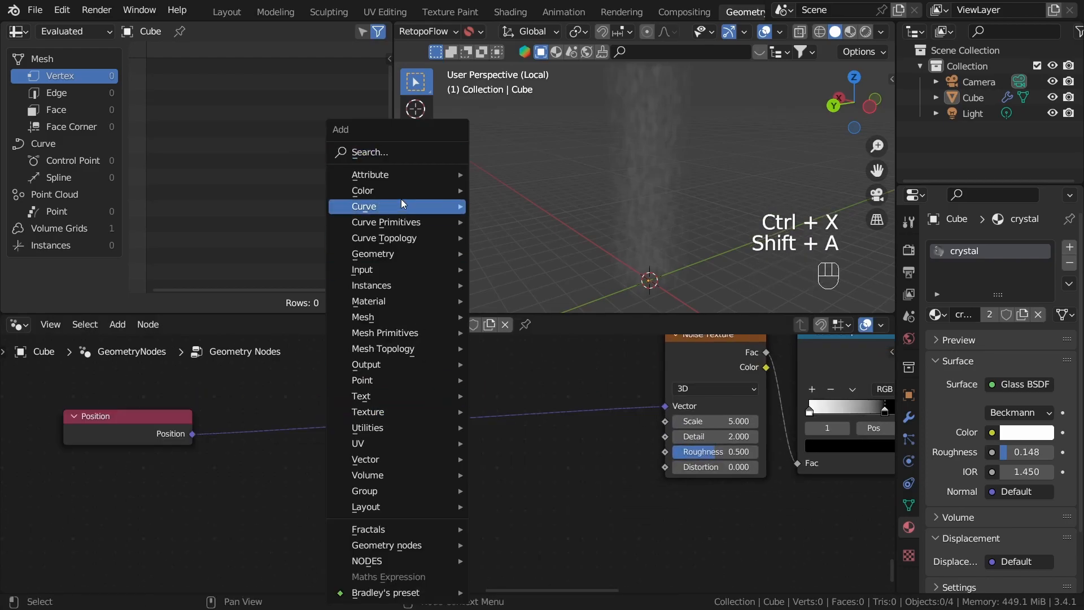
click(423, 151)
text(mul)
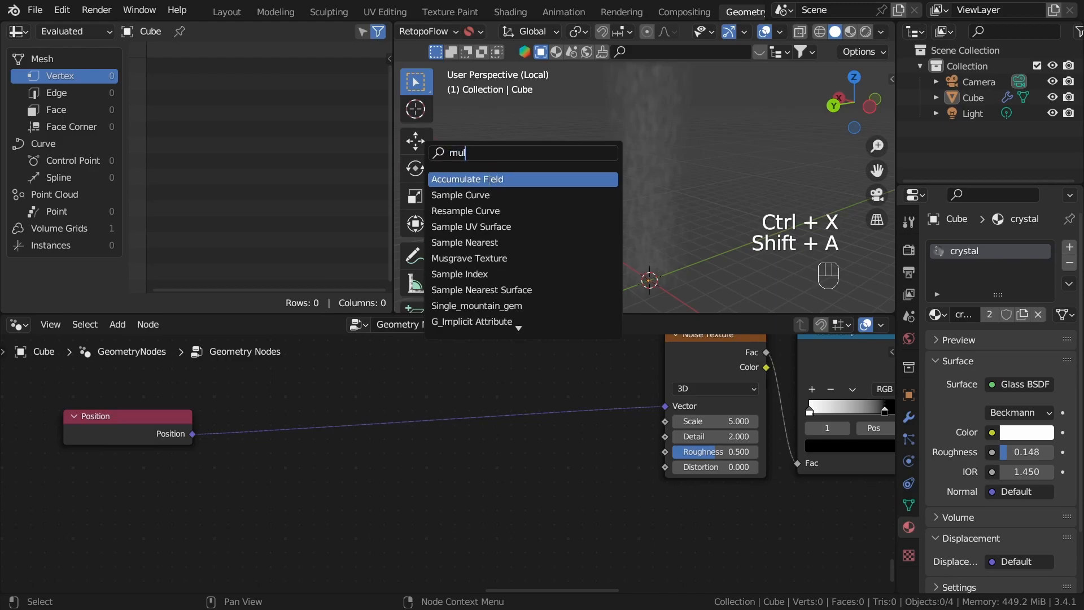
key(Escape)
Step: Insert a vector Multiply node between the Position output and the Noise Texture's Vector input
drag(192, 434, 330, 473)
text(m)
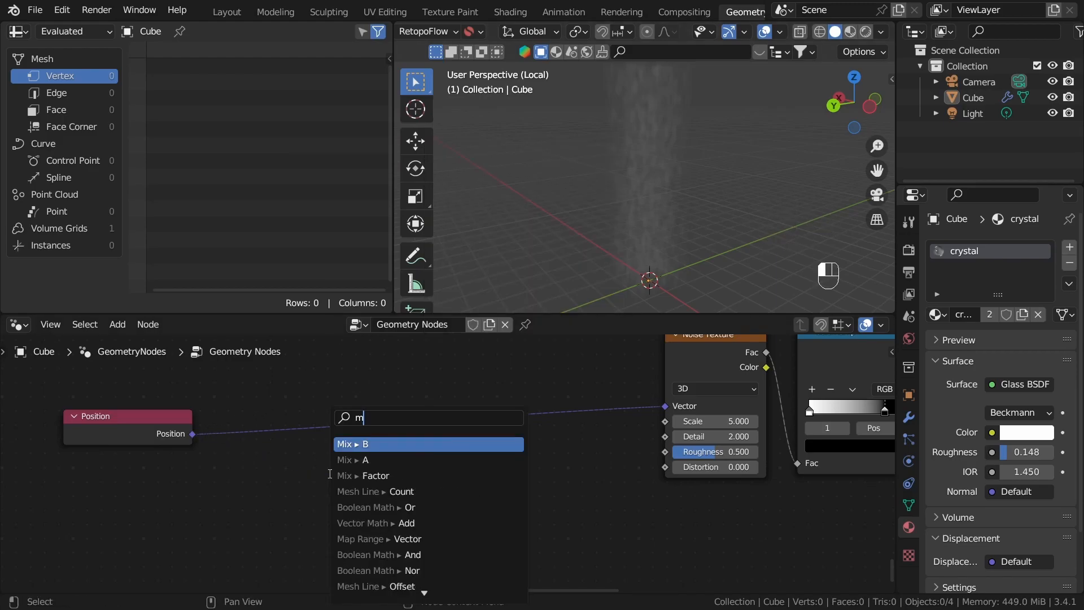
text(ul)
click(384, 445)
click(442, 393)
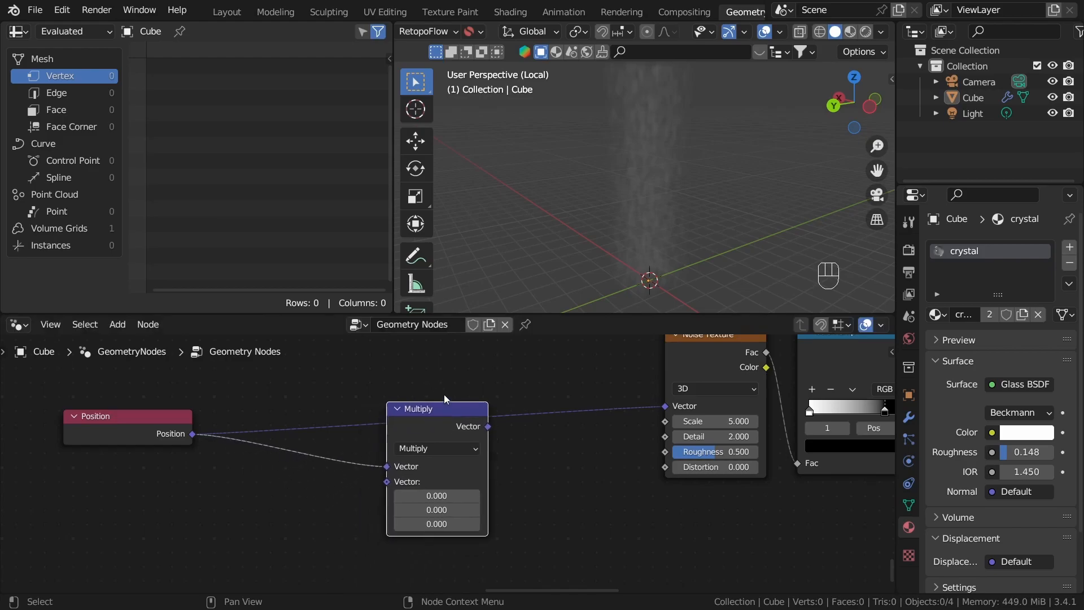
drag(489, 426, 677, 408)
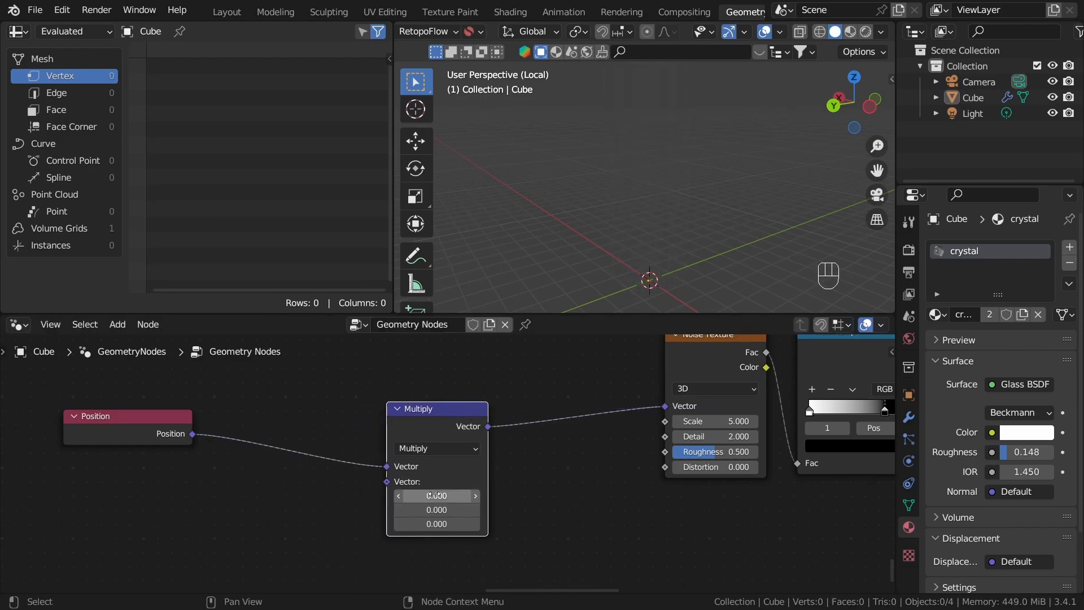
Step: Set all three factors of the new Multiply node to 1 and toggle its muting to compare the volume
drag(437, 496, 437, 524)
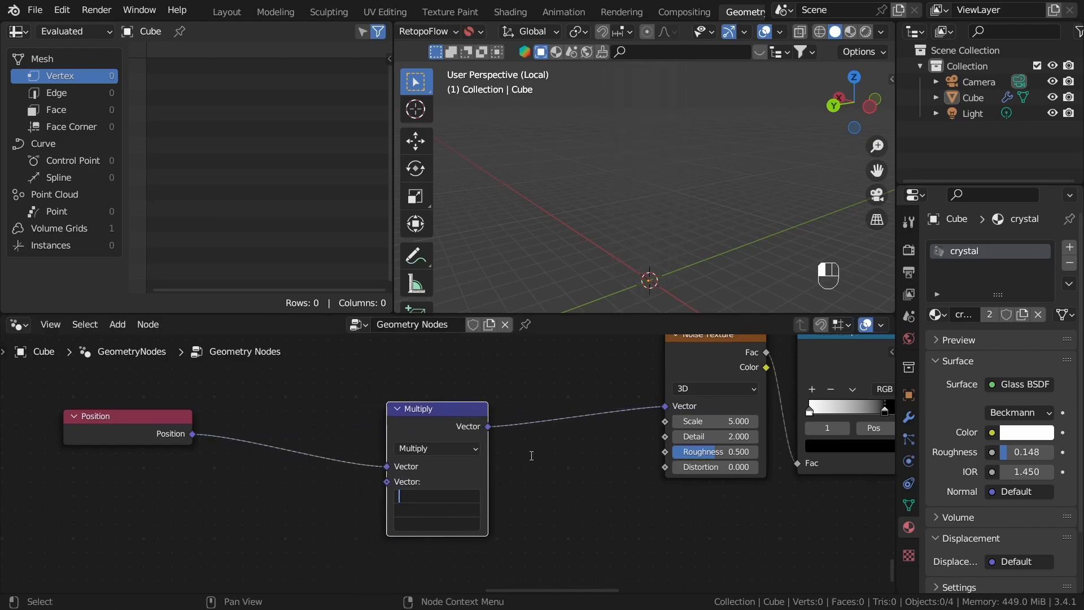
text(1)
key(Return)
key(h)
key(h)
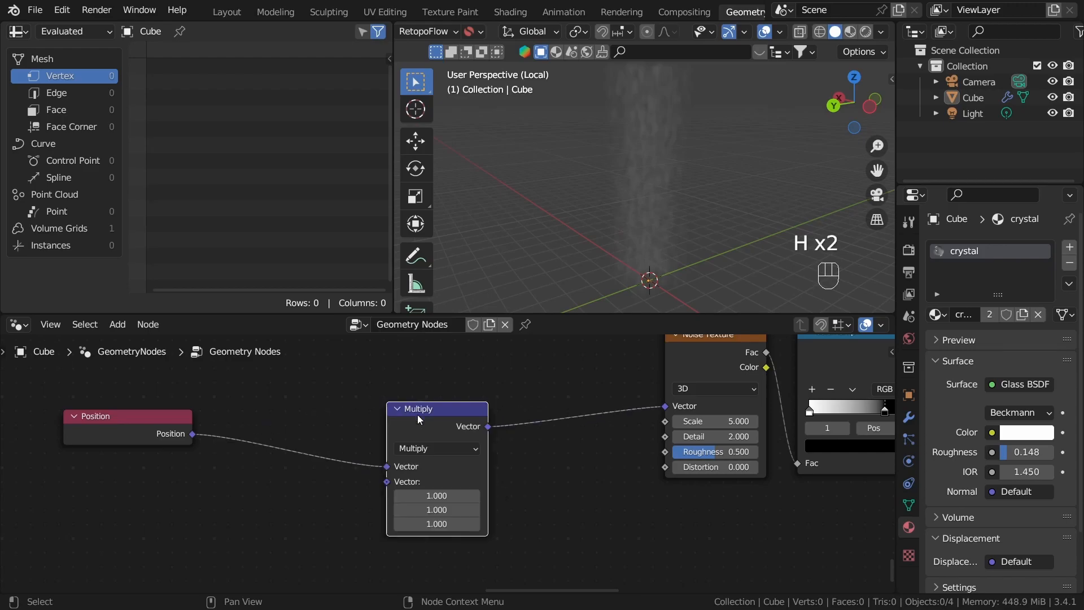
key(m)
key(m)
Step: Set the X and Y factors of the Multiply node after Position to 0.16
scroll(551, 487, up, 2)
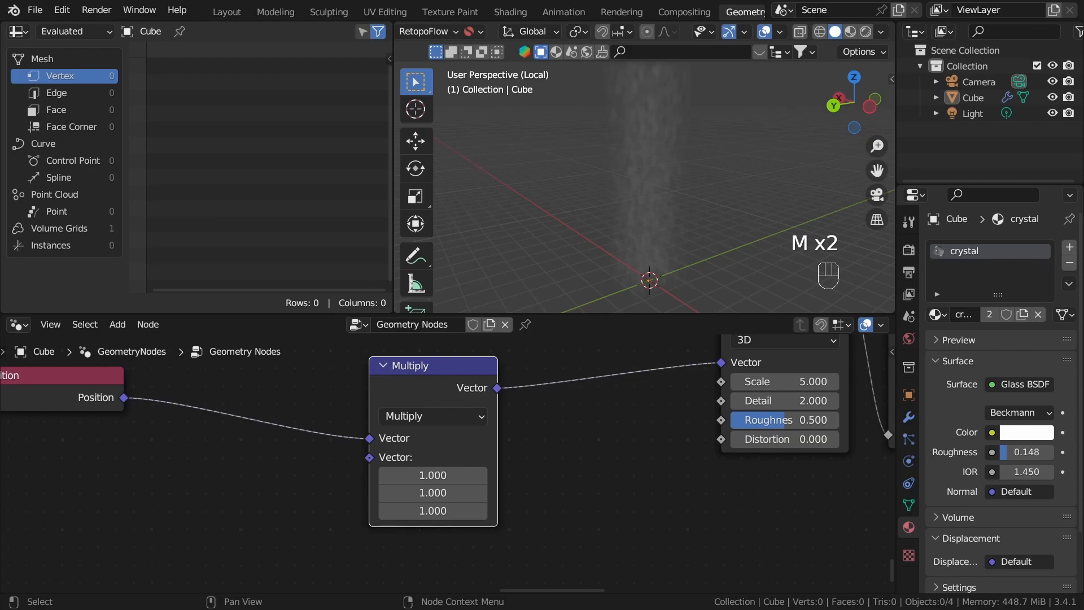
scroll(520, 462, up, 1)
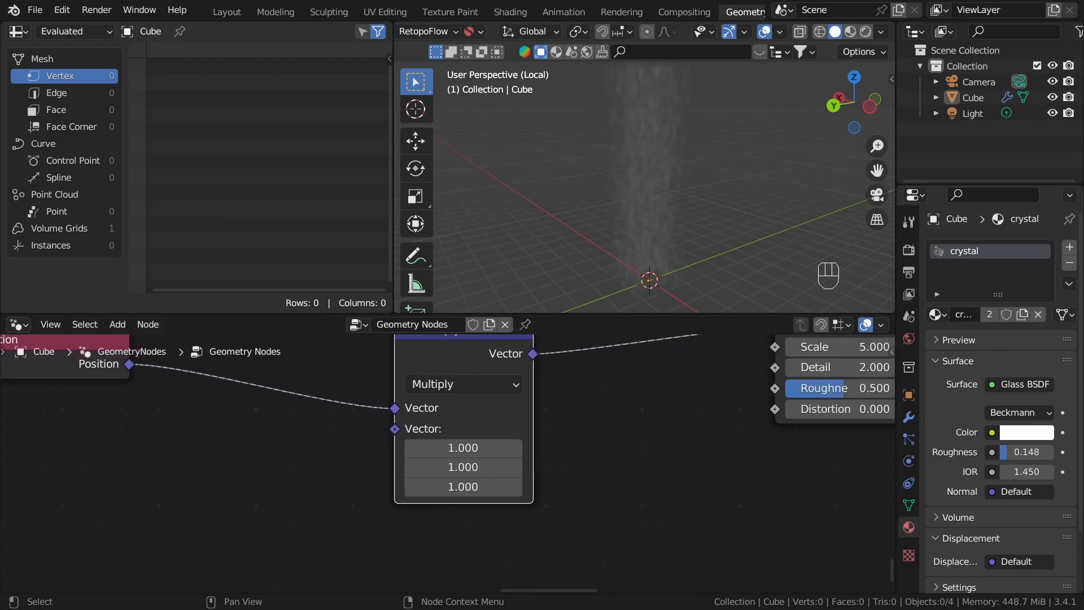
drag(483, 454, 432, 467)
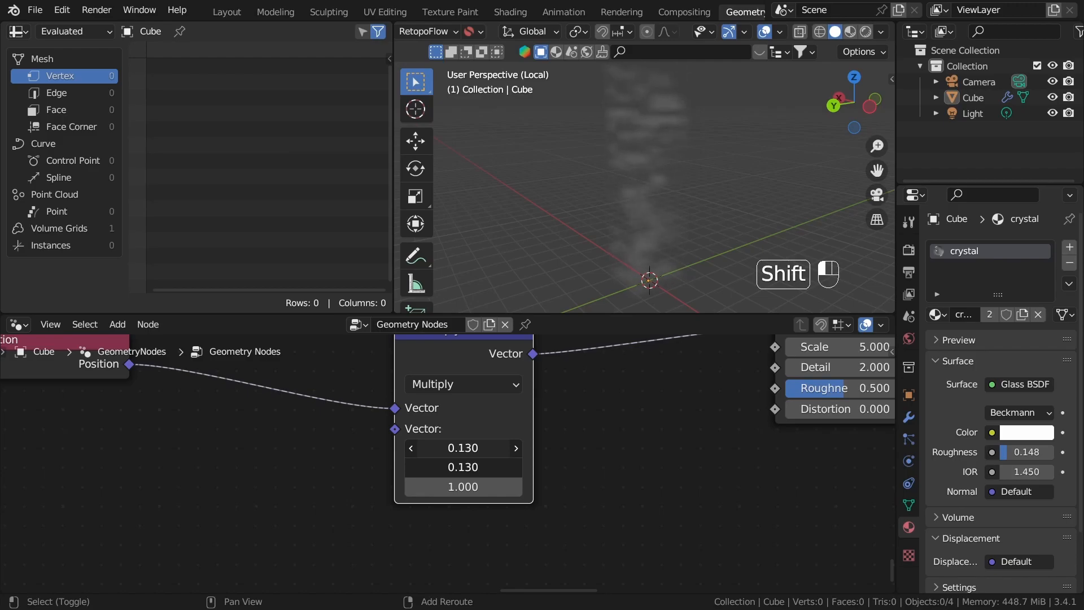
click(484, 452)
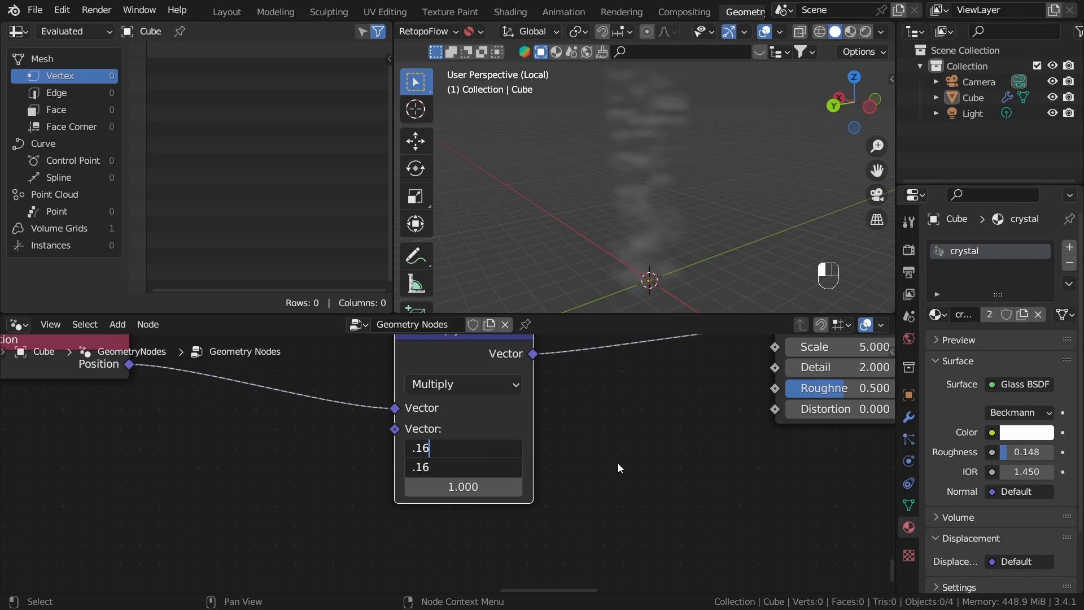
key(Return)
Step: Try a larger Z factor on the same Multiply node and settle it at 1.2
shift+scroll(598, 493, down, 1)
shift+drag(494, 473, 541, 473)
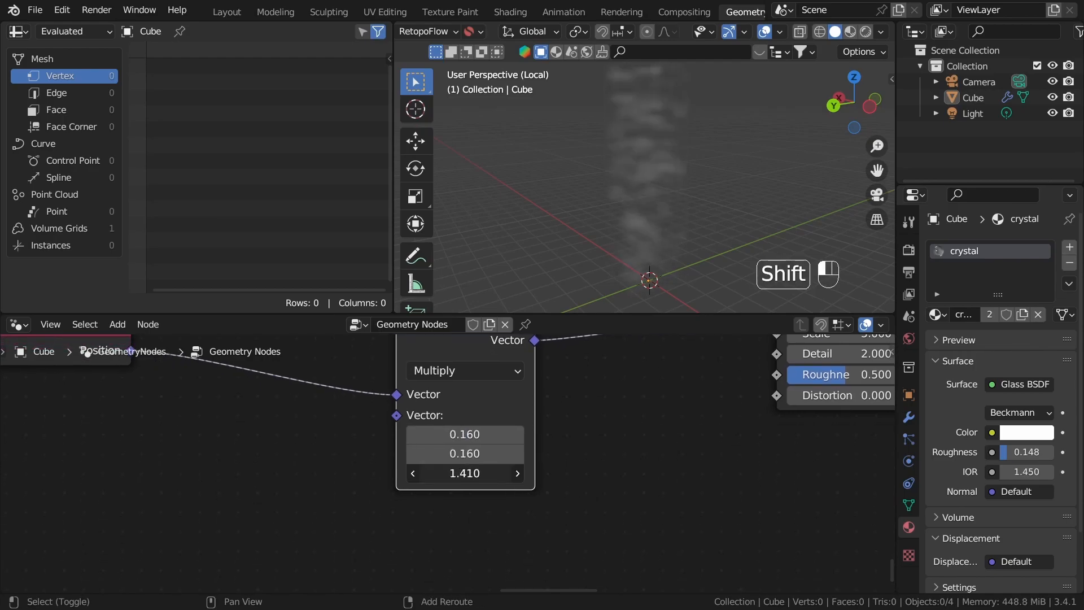
click(487, 472)
text(1)
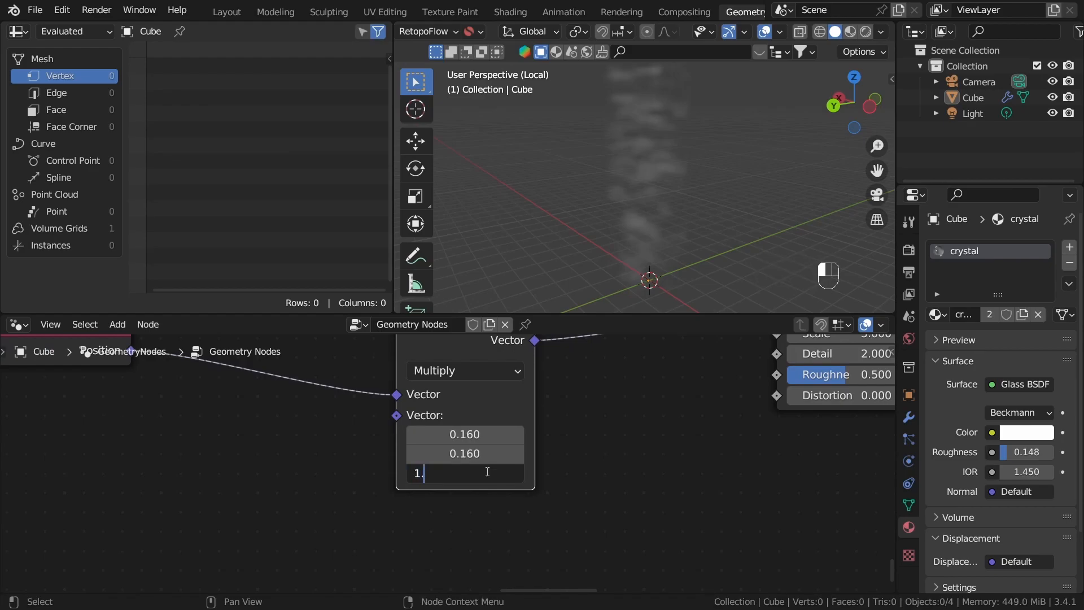
text(.2)
key(Return)
Step: Examine the stretched noise pattern of the volume from several angles and review the Position-to-ColorRamp node chain
middle_drag(627, 293, 751, 180)
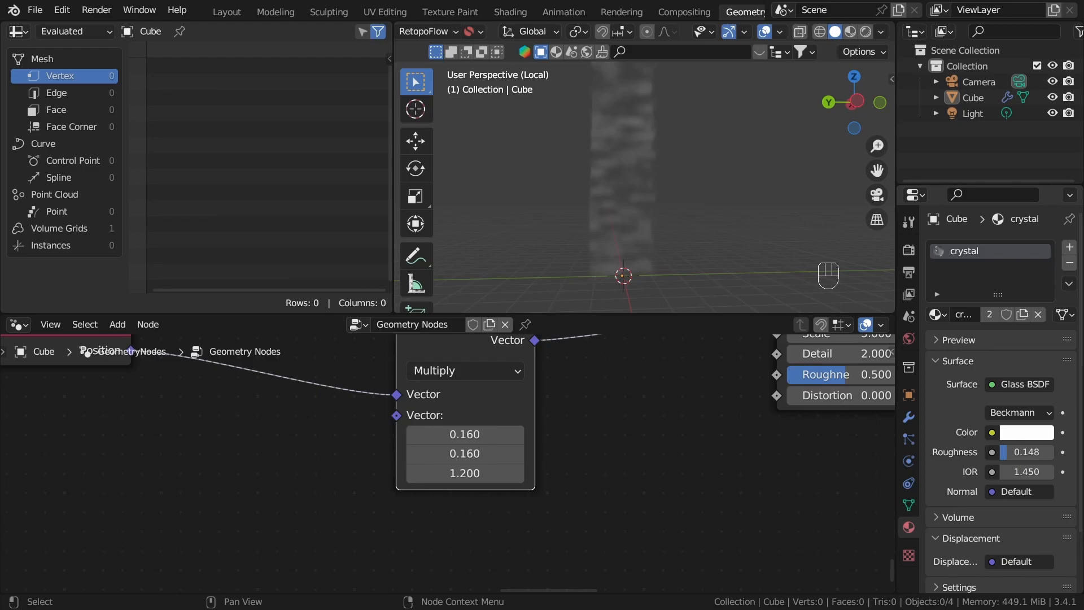
scroll(442, 530, down, 4)
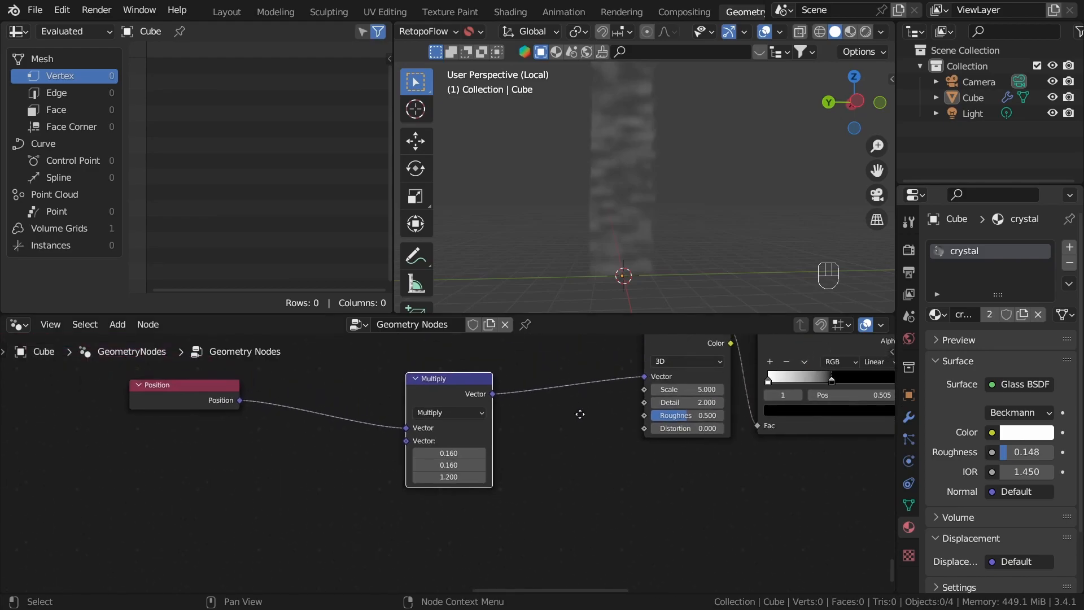
middle_drag(466, 527, 631, 468)
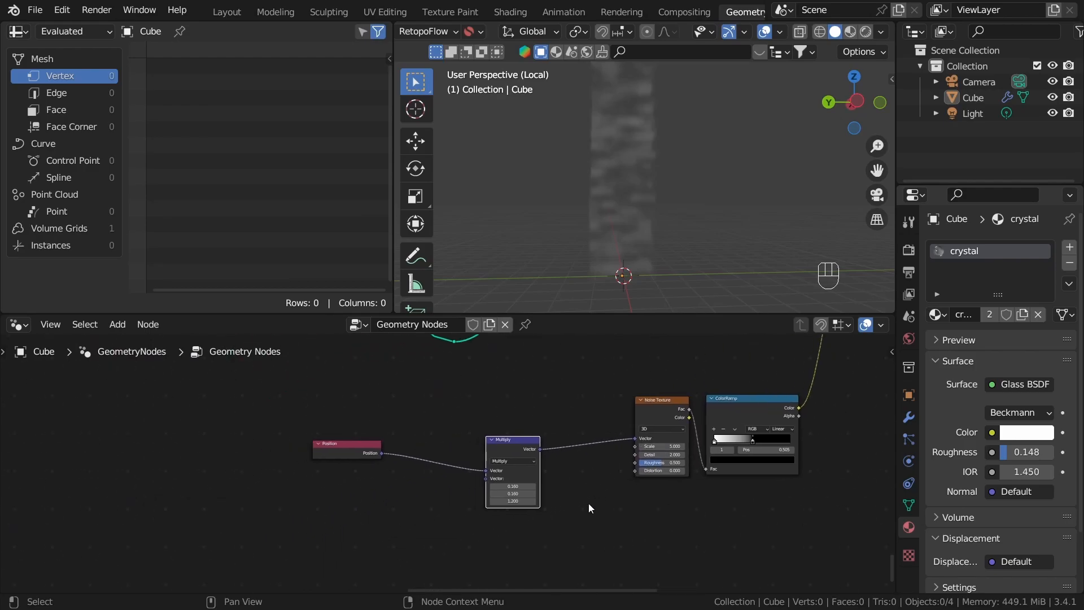
scroll(452, 470, up, 7)
middle_drag(532, 529, 554, 471)
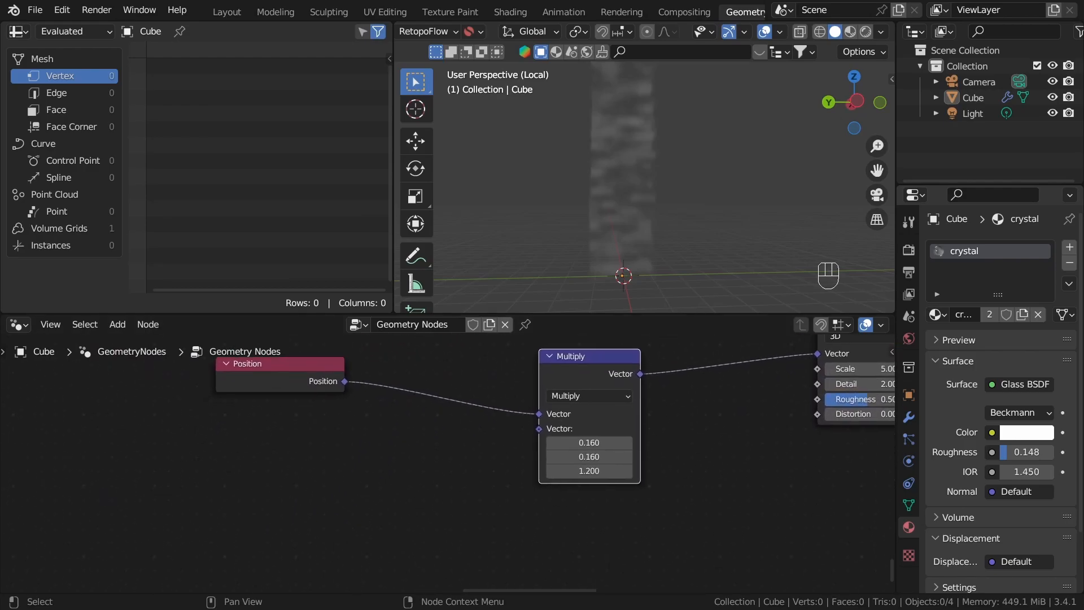
middle_drag(640, 156, 656, 182)
drag(575, 587, 686, 585)
scroll(350, 471, down, 11)
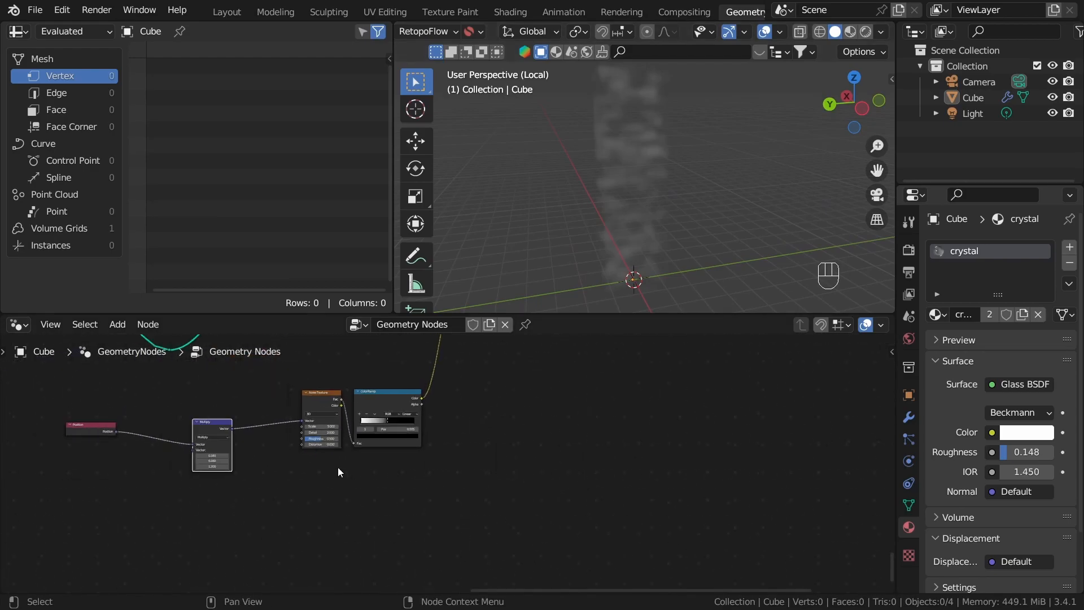
Step: Move the Multiply node right beside the Noise Texture node, leaving a wide gap after the Position node
middle_drag(226, 458, 542, 469)
scroll(540, 467, up, 4)
drag(572, 434, 667, 394)
middle_drag(437, 475, 492, 477)
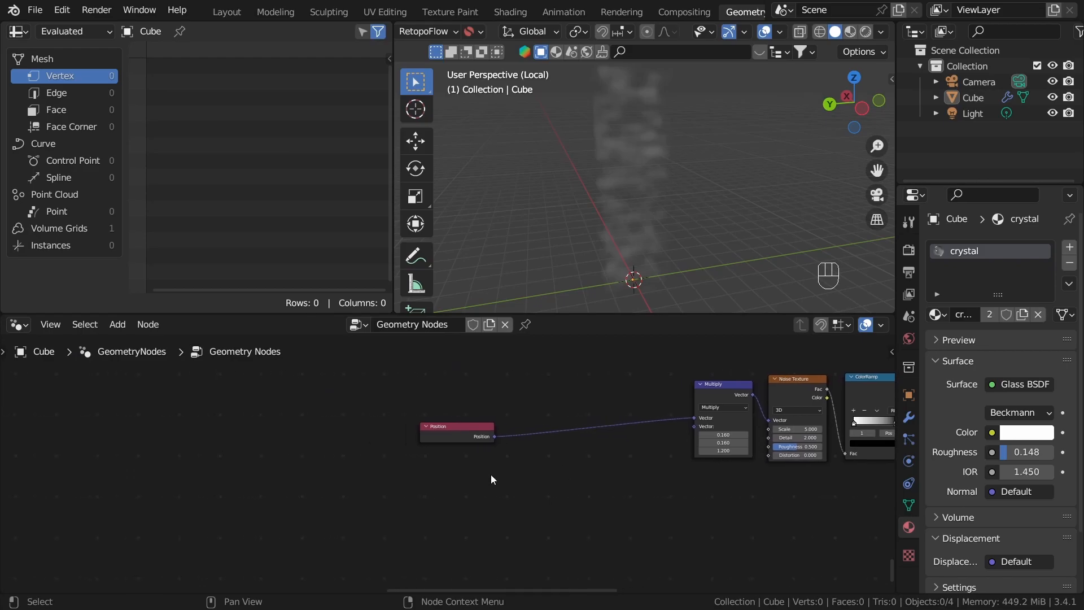
Step: Move the Position node farther from the Multiply node and branch its output into a new Noise Texture's Vector input
drag(451, 432, 173, 419)
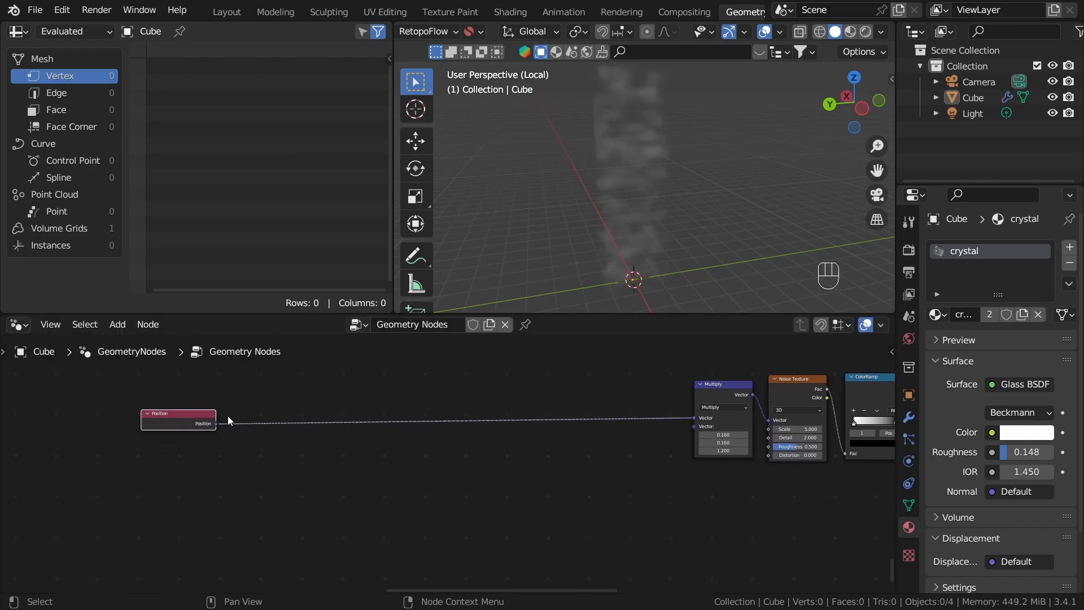
middle_drag(483, 504, 532, 462)
scroll(455, 443, up, 2)
middle_drag(377, 419, 255, 476)
middle_drag(153, 480, 306, 474)
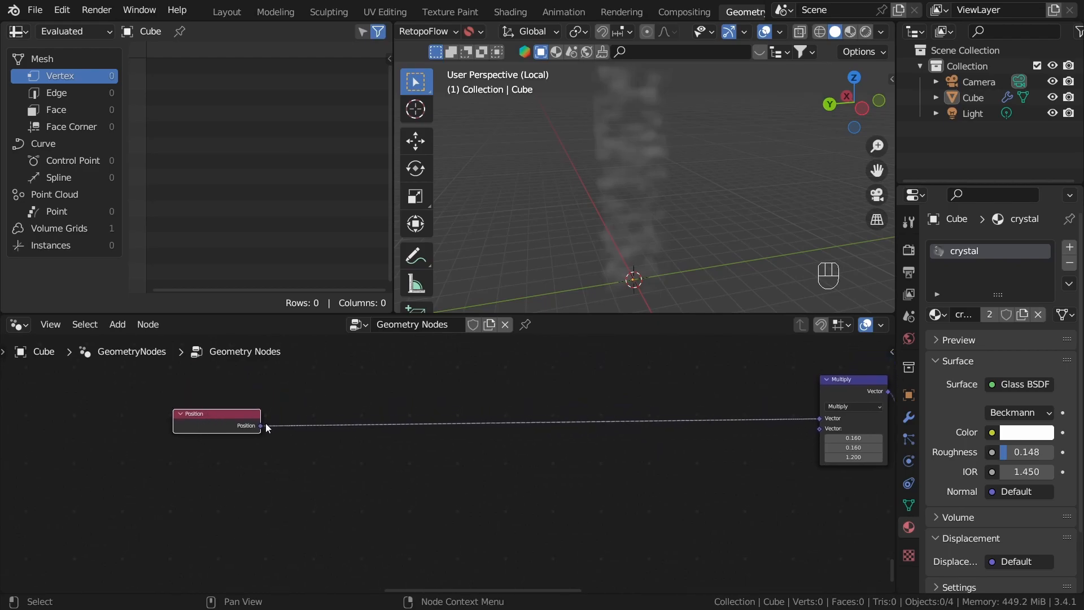
drag(261, 427, 383, 517)
text(noi)
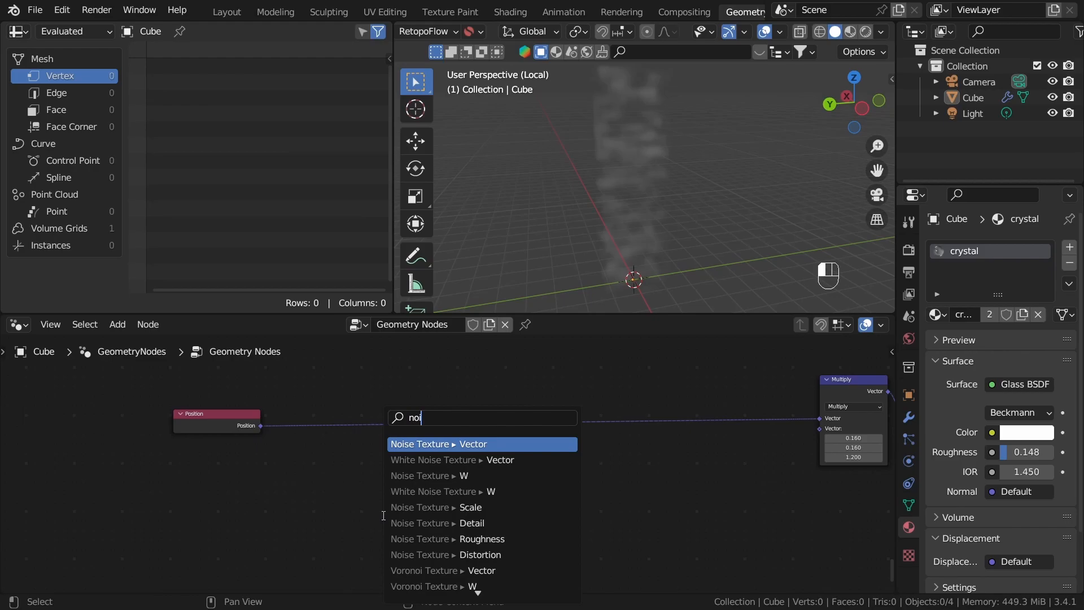
click(454, 445)
click(505, 419)
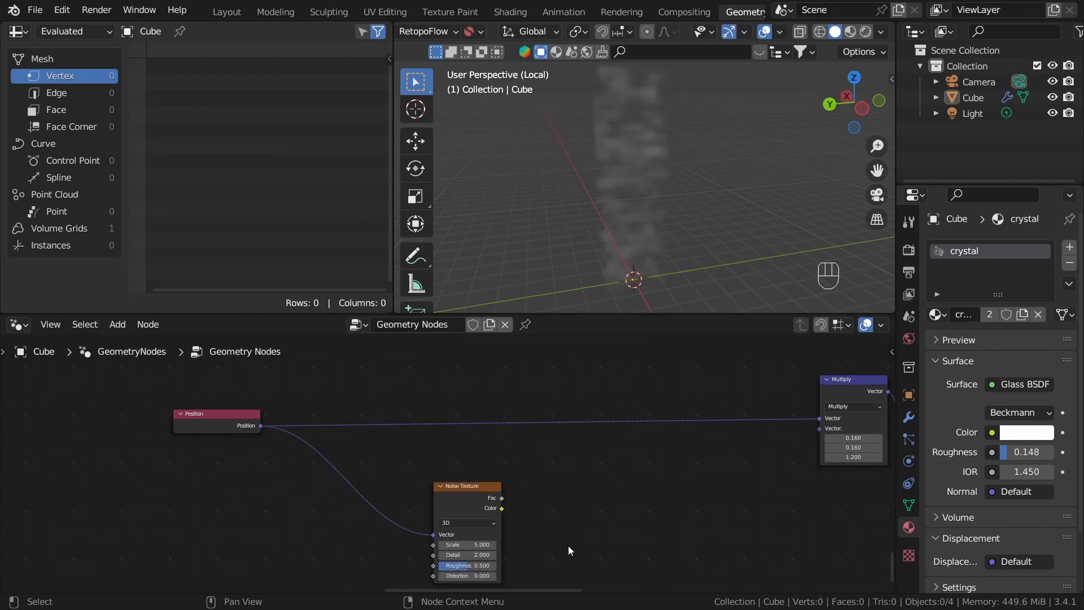
Step: Set both the new Noise Texture and the existing one after the Multiply node to 4D
middle_drag(572, 543, 613, 497)
scroll(613, 497, up, 4)
click(470, 469)
click(463, 525)
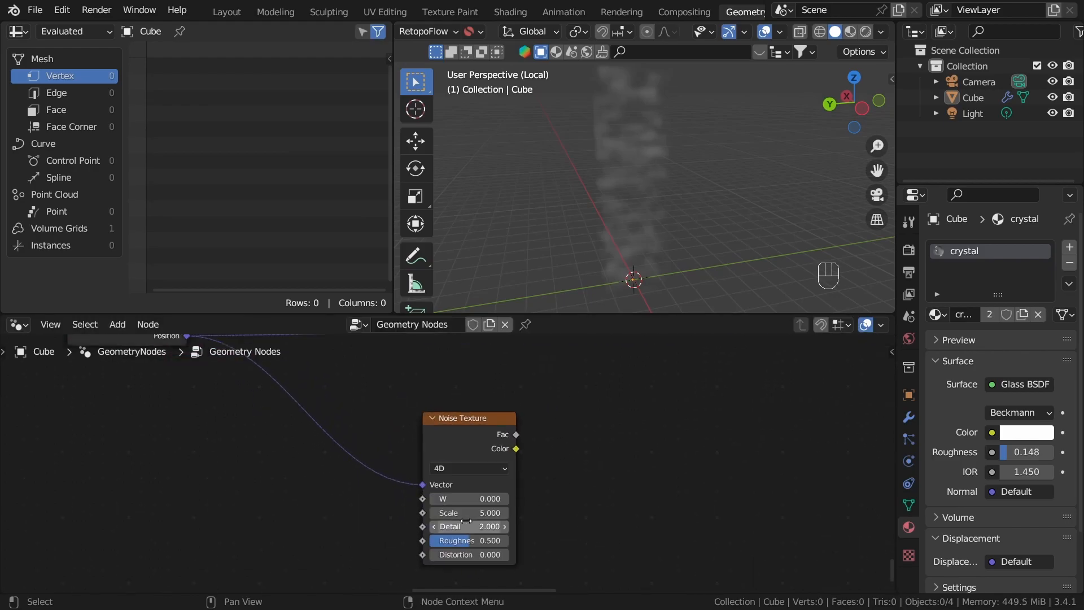
scroll(678, 490, down, 12)
middle_drag(830, 370, 531, 484)
scroll(480, 522, up, 6)
middle_drag(444, 554, 593, 419)
scroll(460, 430, up, 1)
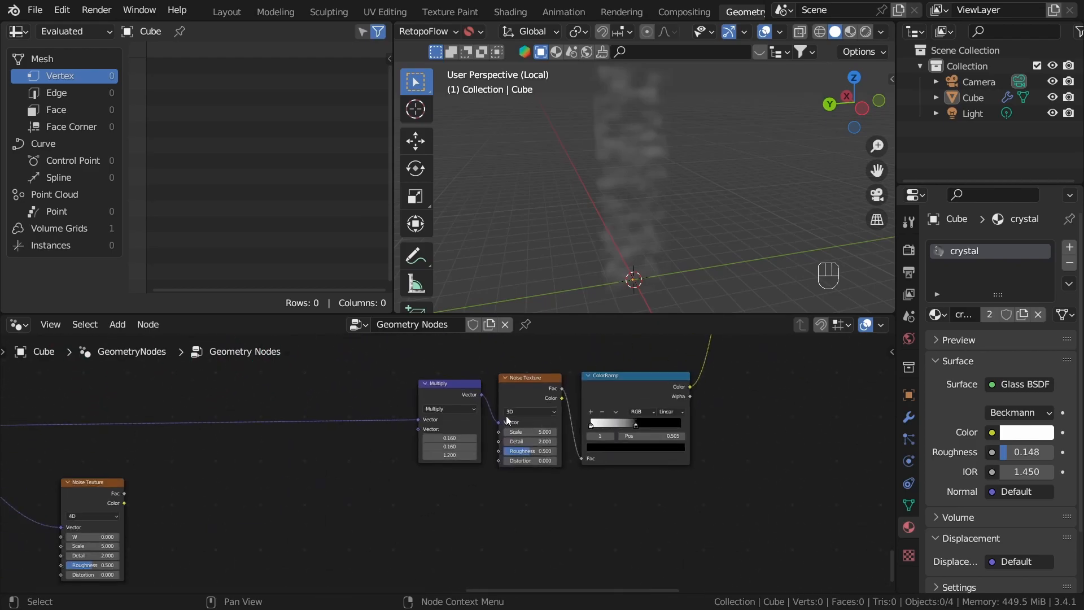
click(506, 416)
click(513, 448)
Step: Add a ColorRamp node fed by the Fac output of the new lower Noise Texture
middle_drag(341, 519, 636, 414)
scroll(584, 432, up, 1)
middle_drag(492, 436, 719, 467)
drag(590, 425, 580, 437)
scroll(672, 460, down, 2)
middle_drag(720, 471, 558, 472)
scroll(456, 462, up, 1)
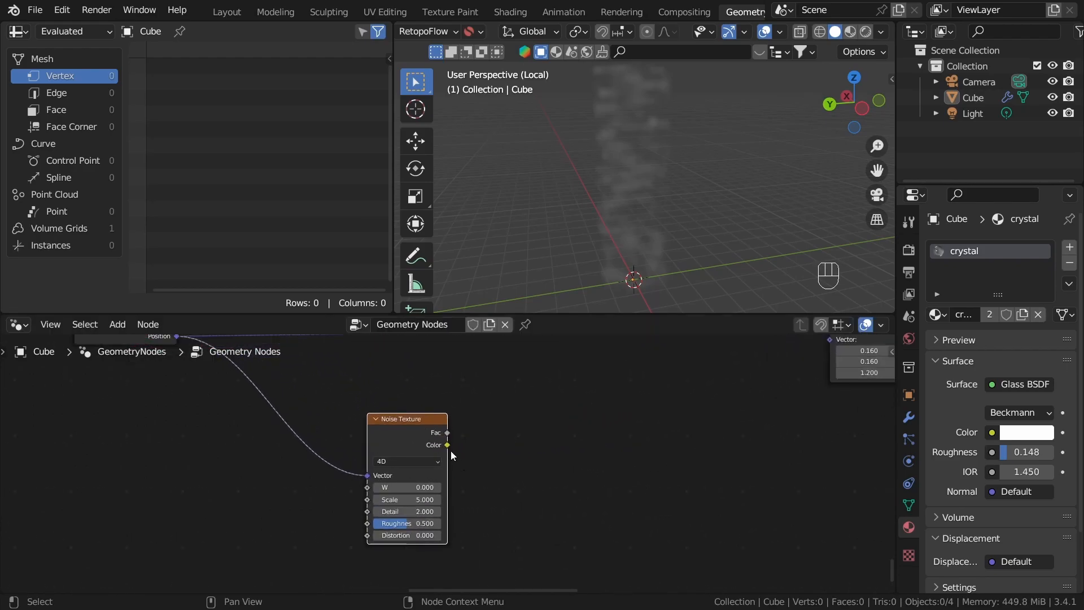
drag(447, 432, 526, 452)
text(co)
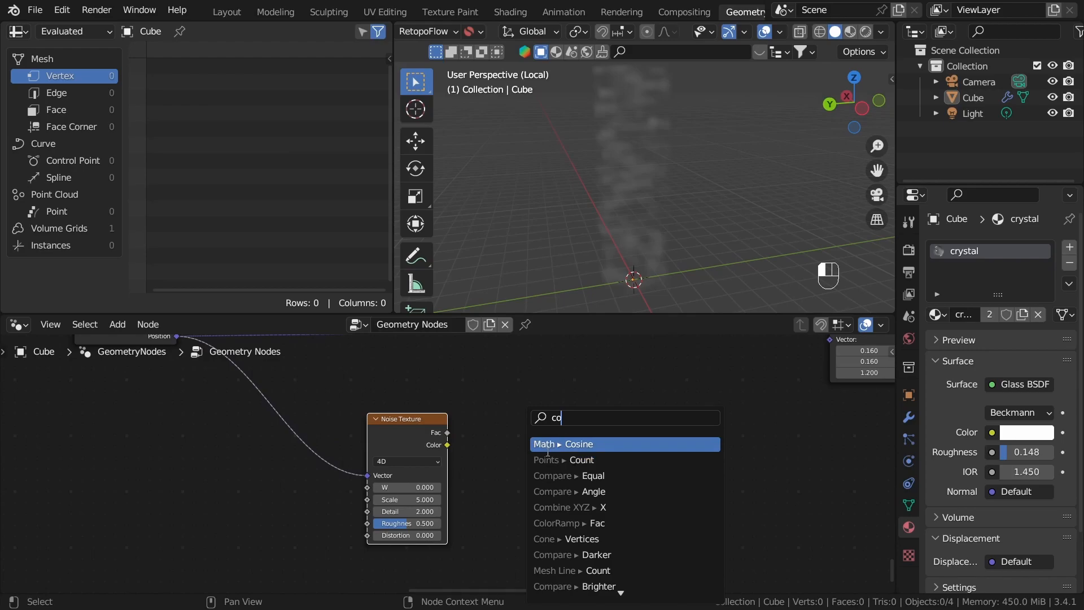
text(r)
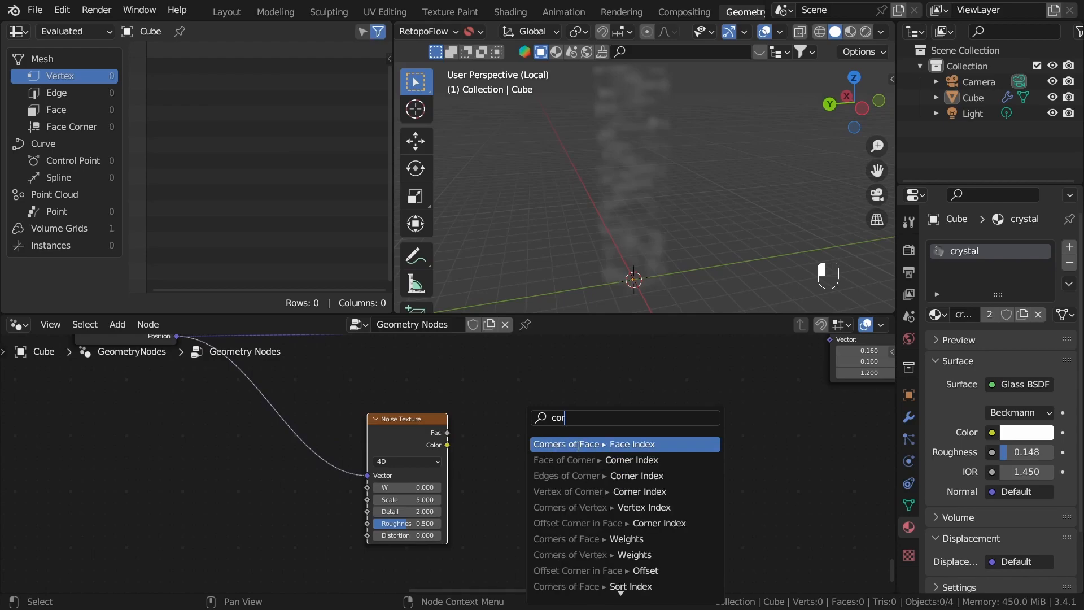
key(BackSpace)
text(lorr)
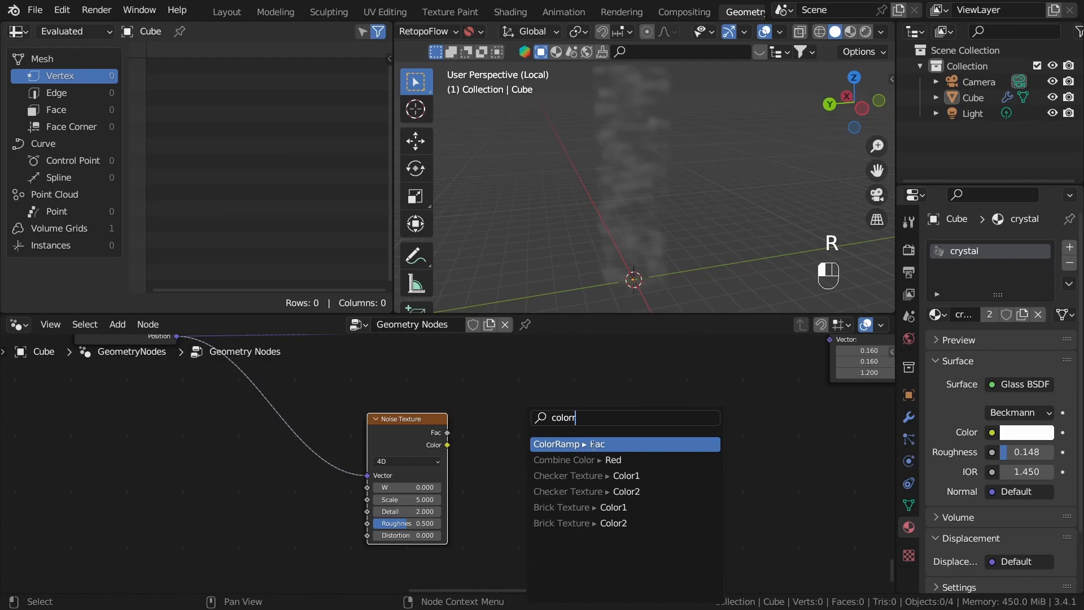
key(Return)
click(588, 399)
Step: Try the new ColorRamp's black stop at 0.492 and preview its output through a temporary Viewer node
middle_drag(598, 460, 533, 448)
scroll(520, 450, up, 3)
drag(482, 473, 547, 475)
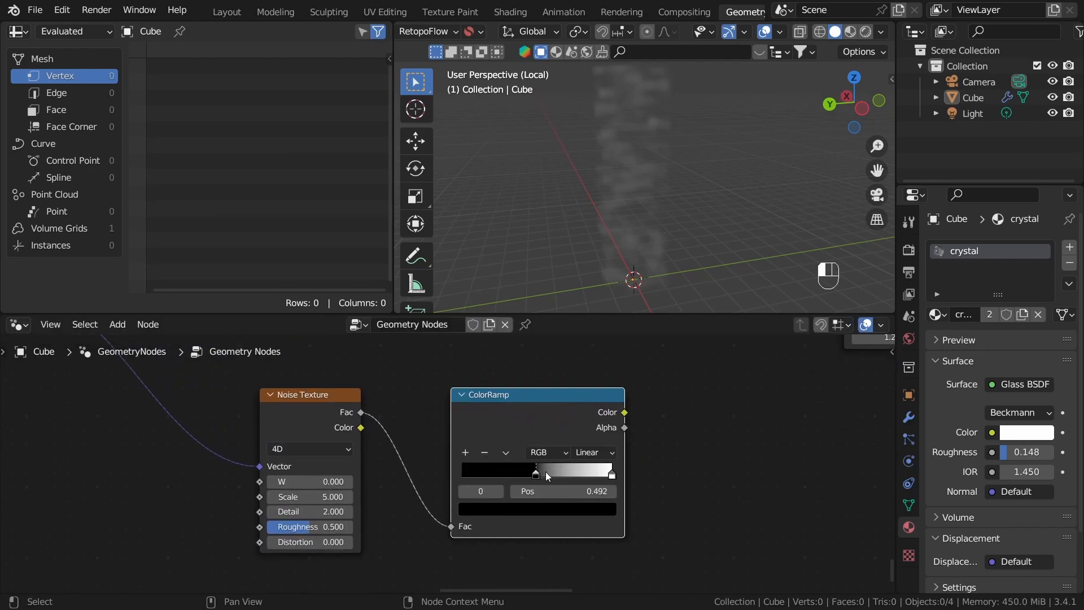
scroll(598, 445, up, 2)
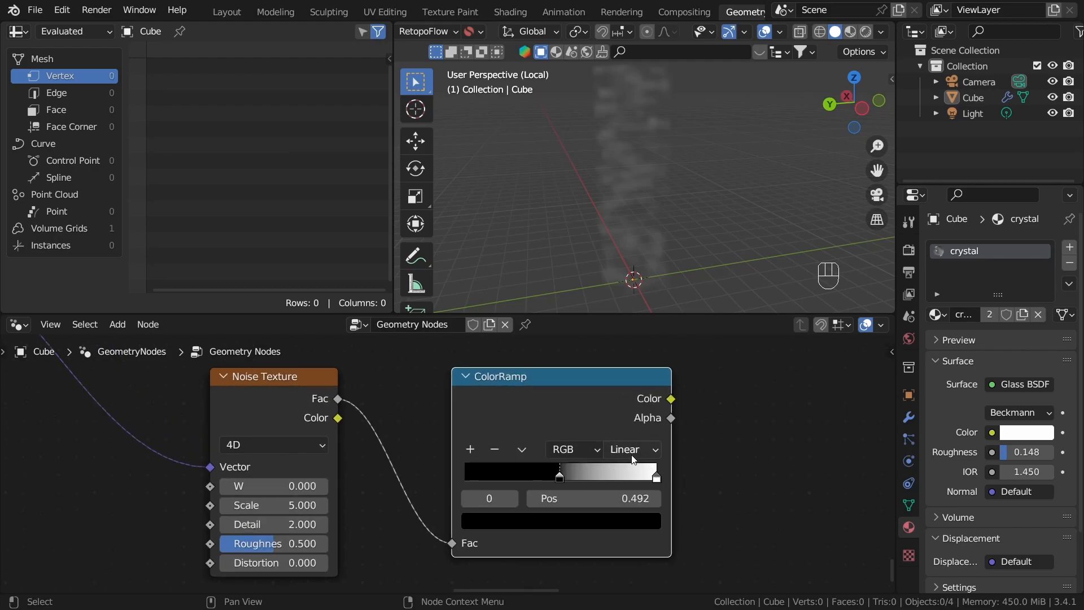
ctrl+shift+click(587, 408)
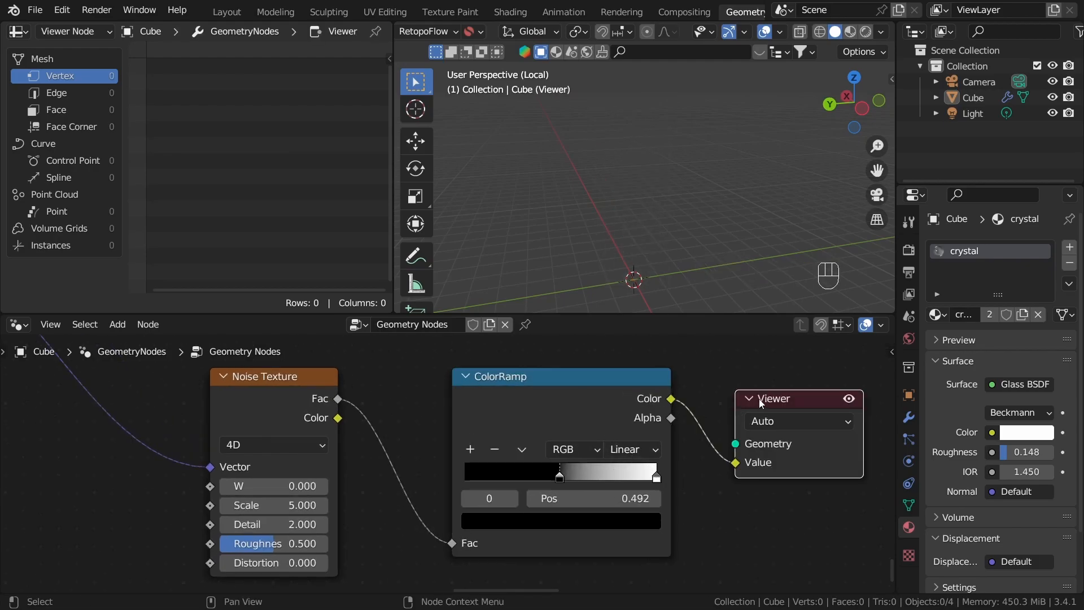
key(x)
alt+shift+click(606, 415)
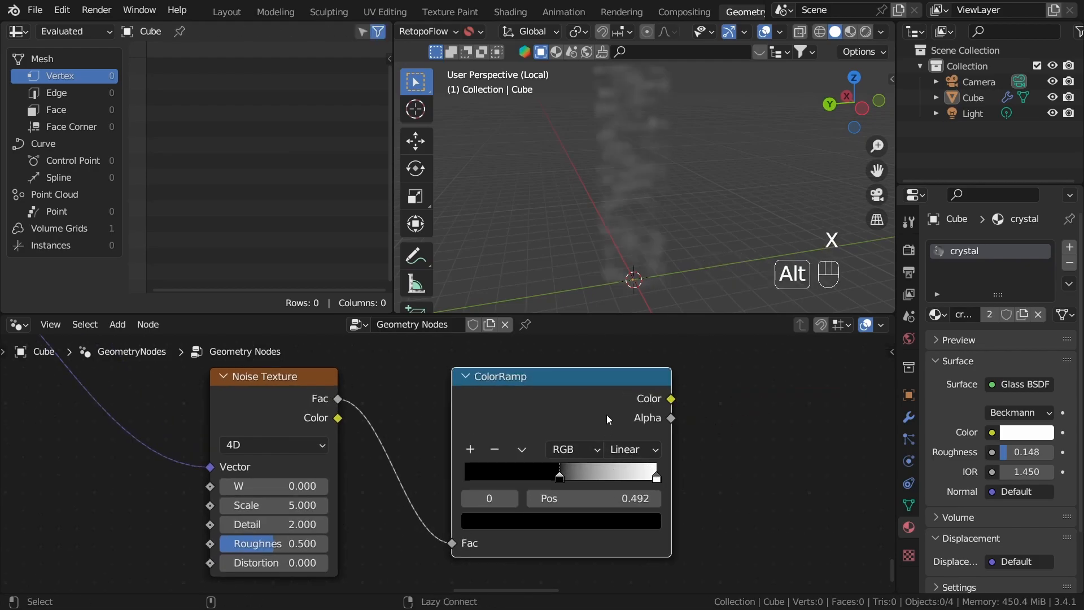
Step: Set the new ColorRamp to Constant interpolation with the black stop at the start and the white stop at 0.486
click(625, 452)
click(648, 546)
drag(656, 477, 597, 477)
drag(560, 477, 523, 478)
drag(598, 475, 561, 478)
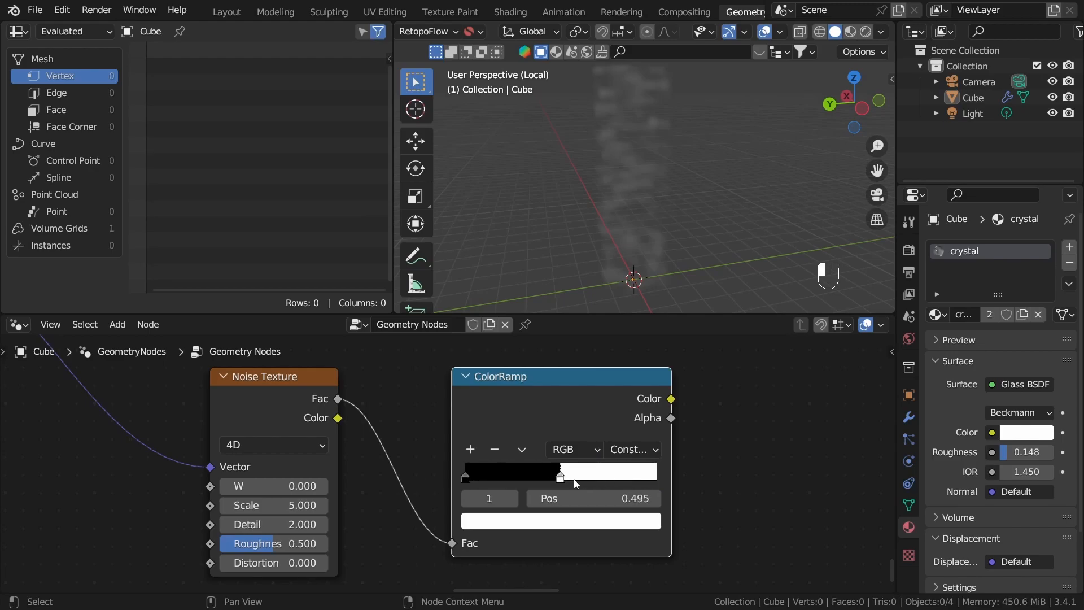
click(713, 443)
Step: Bring the lower Noise Texture and its ColorRamp close together, nearer to the Position node
scroll(713, 443, down, 2)
scroll(564, 461, down, 2)
scroll(523, 425, up, 1)
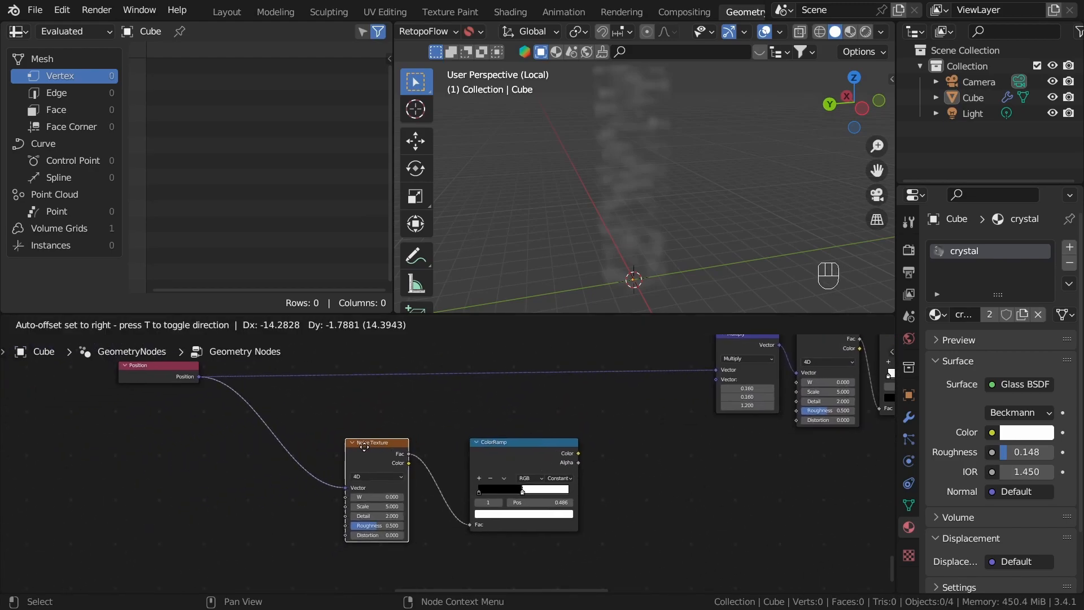
drag(370, 446, 316, 454)
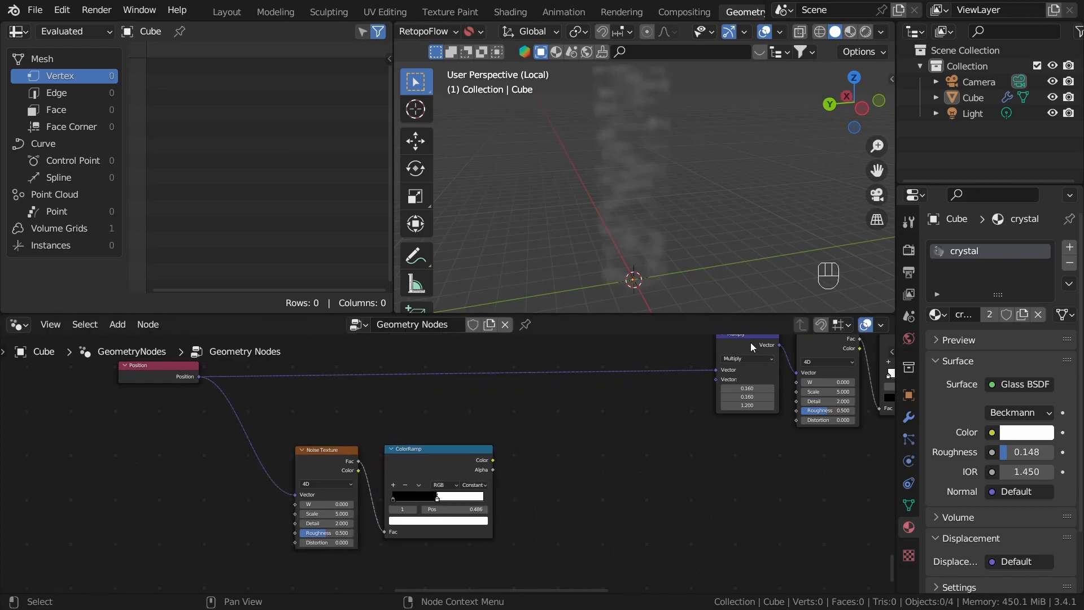
Step: Duplicate the Multiply node onto the Position link and feed the lower ColorRamp's Color into its second Vector input
key(shift+d)
click(591, 364)
scroll(510, 500, up, 2)
drag(514, 458, 626, 368)
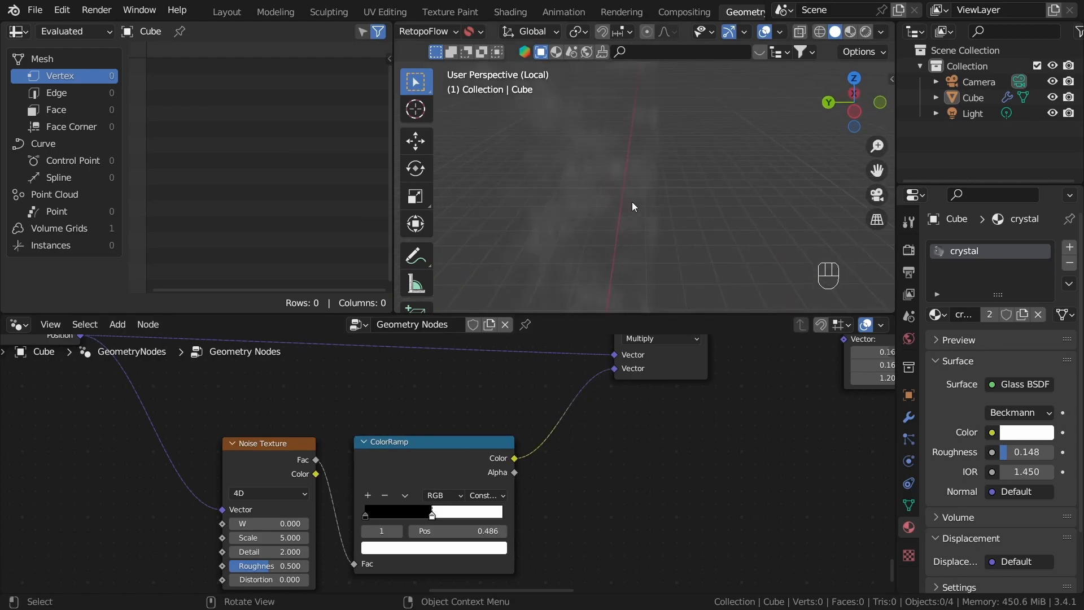
Step: Compare the volume's shape with the newly inserted Multiply node muted and unmuted
middle_drag(662, 161, 672, 137)
scroll(599, 485, down, 3)
middle_drag(600, 486, 604, 476)
middle_drag(641, 217, 636, 227)
middle_drag(582, 437, 562, 521)
click(587, 425)
key(m)
key(m)
key(m)
key(m)
key(m)
key(m)
key(m)
key(m)
key(m)
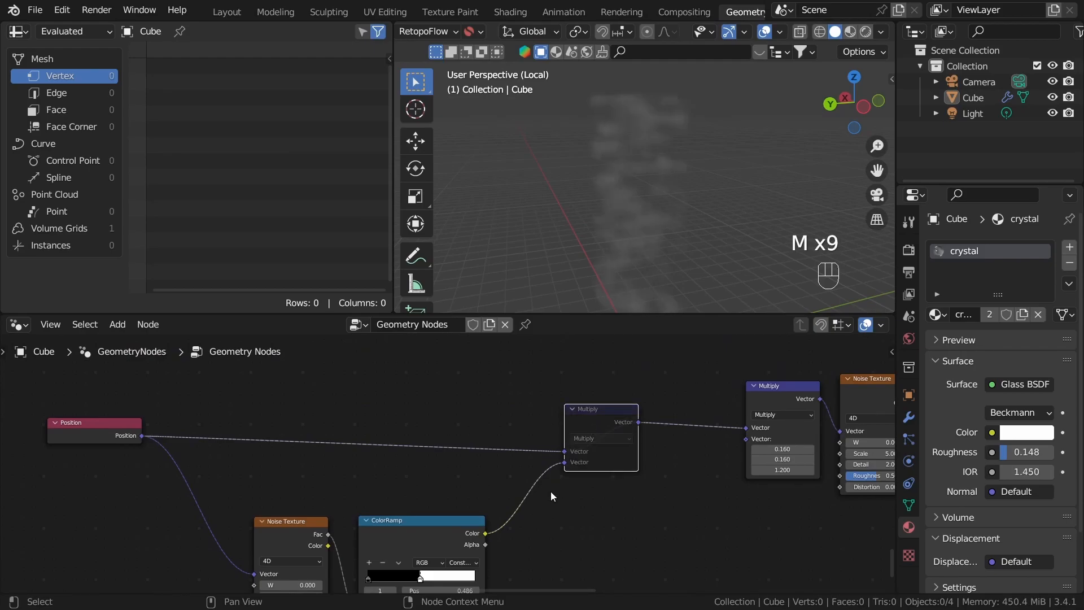
key(m)
Step: Route Position's output through a reroute point before it branches, and move Position farther away from the lower noise nodes
middle_drag(538, 564, 601, 457)
scroll(493, 431, up, 1)
drag(492, 430, 536, 410)
drag(364, 428, 385, 419)
middle_drag(473, 469, 642, 507)
middle_drag(447, 435, 509, 482)
drag(349, 403, 240, 420)
middle_drag(438, 464, 547, 453)
shift+right_drag(522, 390, 505, 478)
drag(384, 403, 269, 410)
scroll(608, 452, down, 9)
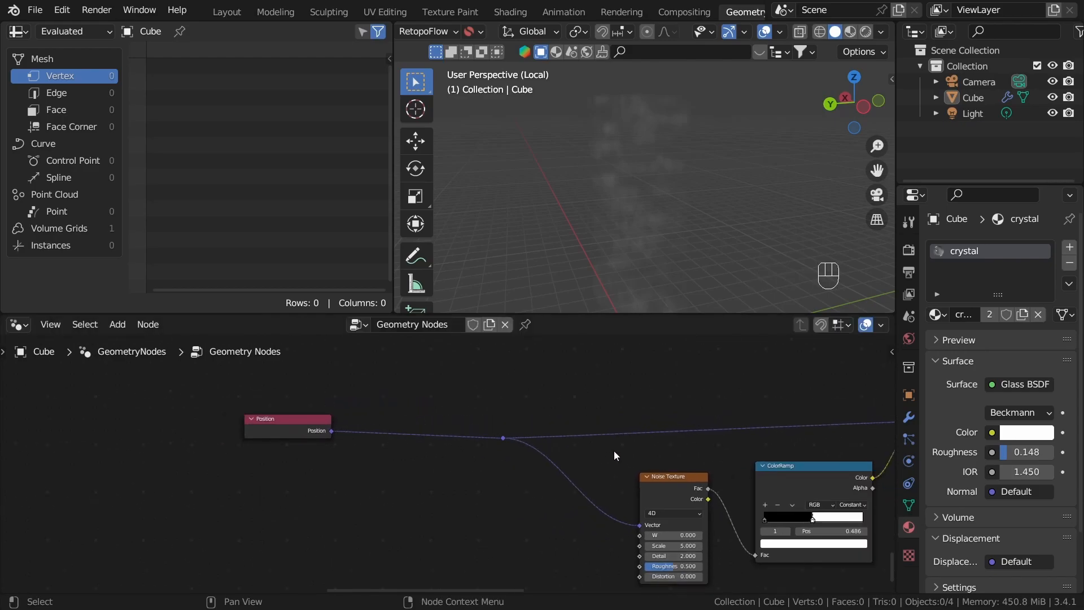
Step: Insert copies of the 0.16, 0.16, 1.2 Multiply node between Position and the reroute and before the lower Noise Texture
middle_drag(684, 423, 529, 462)
scroll(532, 462, up, 3)
click(602, 463)
middle_drag(515, 501, 619, 457)
scroll(618, 457, up, 1)
key(shift+d)
click(411, 502)
scroll(411, 502, up, 1)
key(shift+d)
click(598, 551)
click(388, 519)
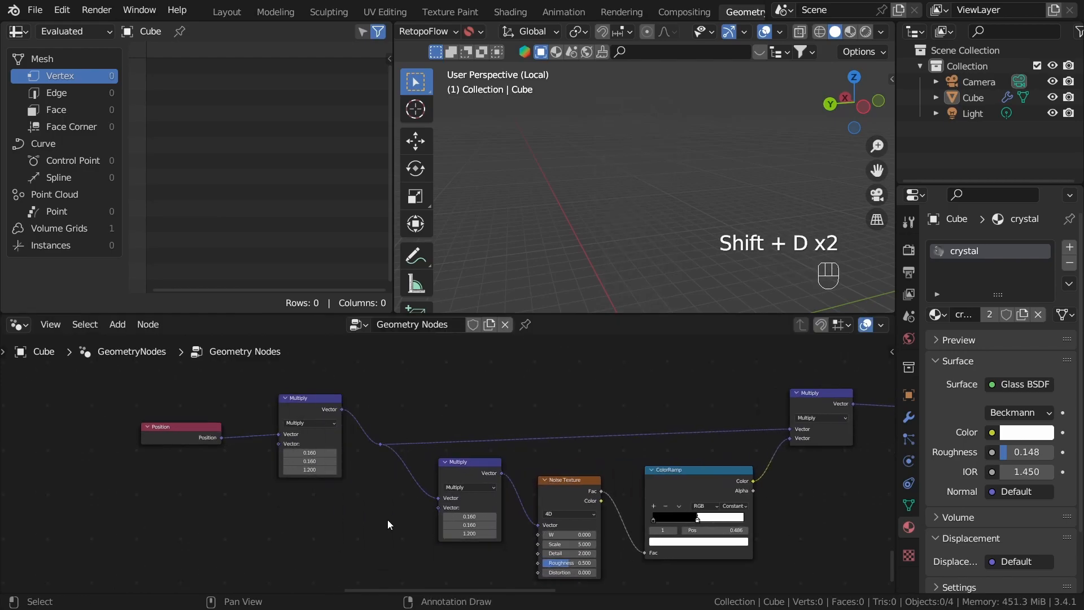
Step: Set all three factors to 1 on both newly inserted Multiply nodes
scroll(387, 519, up, 6)
middle_drag(556, 523, 678, 513)
drag(344, 435, 344, 463)
text(1)
key(Return)
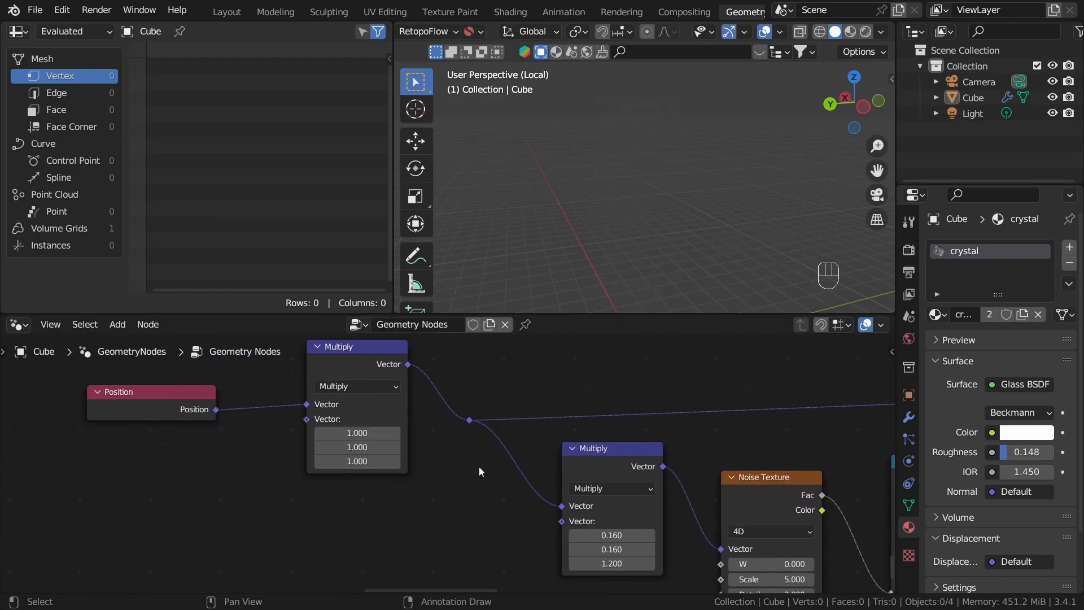
middle_drag(531, 503, 497, 463)
scroll(497, 462, down, 1)
drag(581, 491, 581, 516)
text(1)
key(Return)
Step: Raise the Z factor of the Multiply node directly after Position to 1.7
scroll(407, 466, up, 2)
middle_drag(447, 475, 569, 523)
scroll(569, 522, up, 2)
shift+drag(427, 463, 468, 463)
Step: Set the lower Multiply node's X and Y factors to 0.09 and its Z factor to 0.66
middle_drag(573, 505, 411, 394)
scroll(599, 395, up, 3)
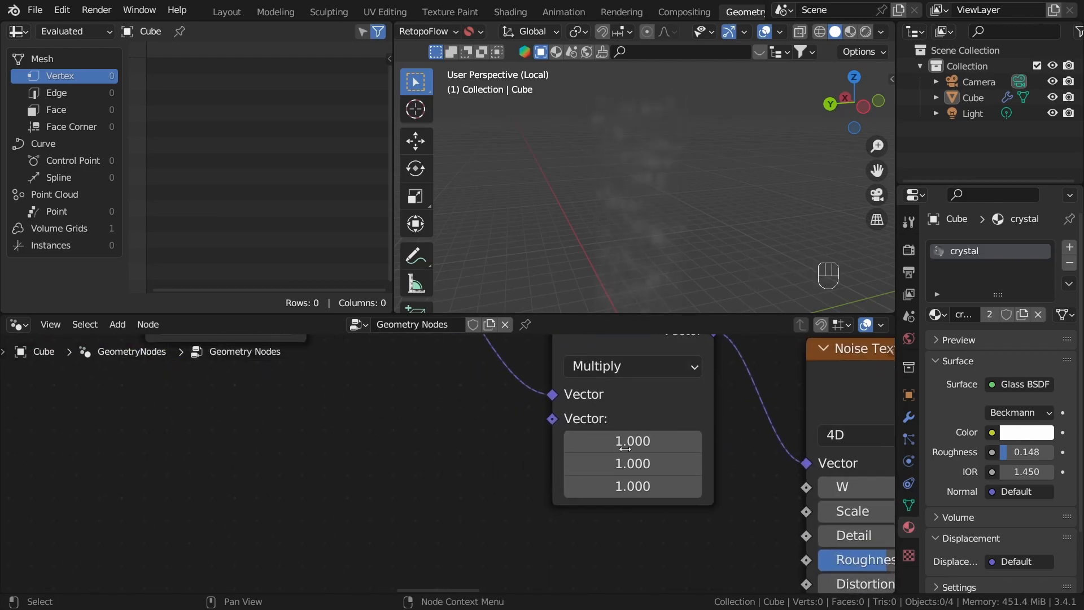
shift+drag(616, 442, 616, 464)
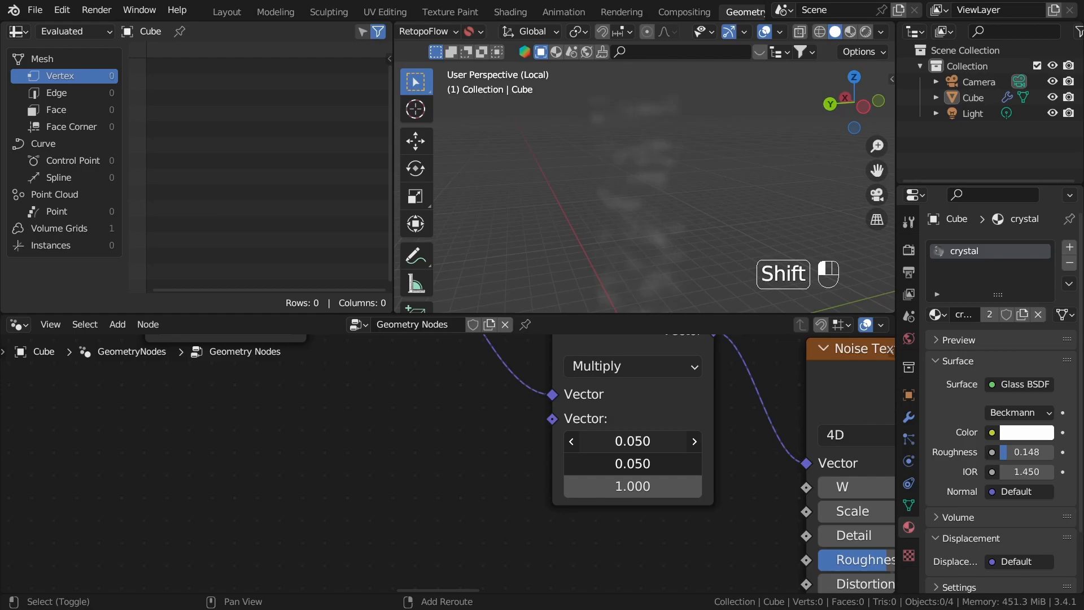
shift+drag(633, 486, 513, 485)
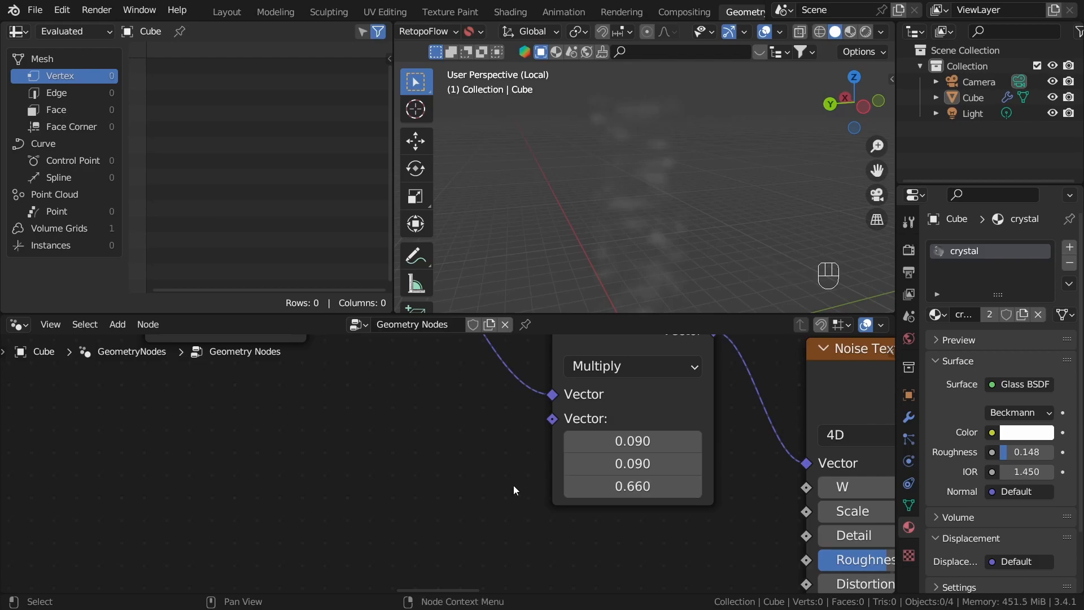
click(513, 486)
Step: Move the combining Multiply node and the lower Multiply, Noise Texture and ColorRamp nodes closer to the final noise chain
scroll(514, 485, down, 4)
middle_drag(587, 438, 419, 436)
scroll(420, 436, down, 19)
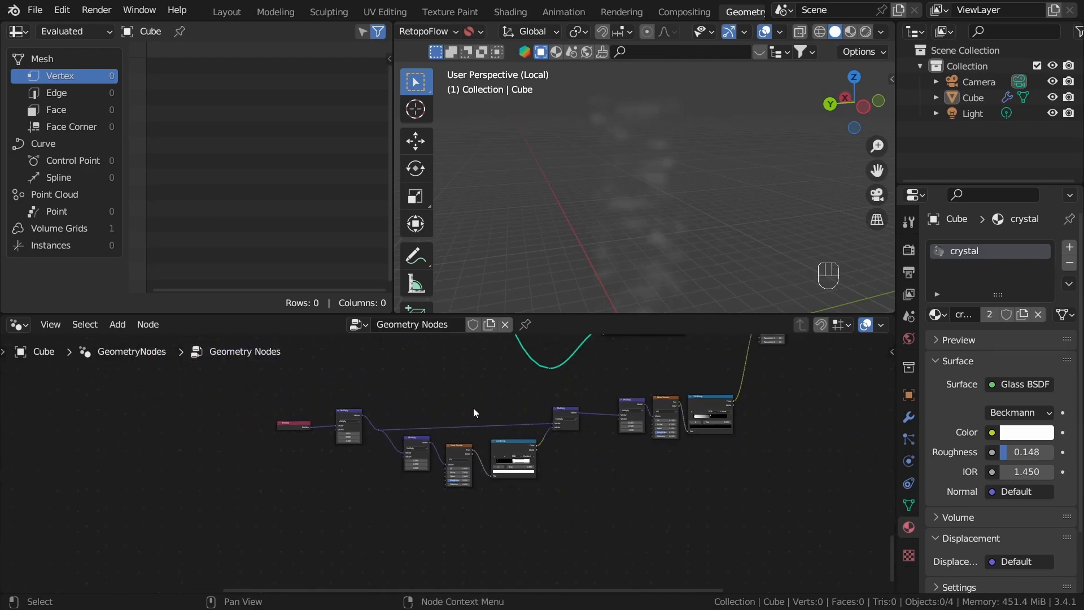
scroll(474, 408, up, 5)
scroll(838, 466, up, 2)
drag(519, 400, 585, 384)
drag(418, 466, 486, 460)
drag(291, 473, 378, 458)
drag(205, 464, 313, 465)
middle_drag(273, 476, 333, 466)
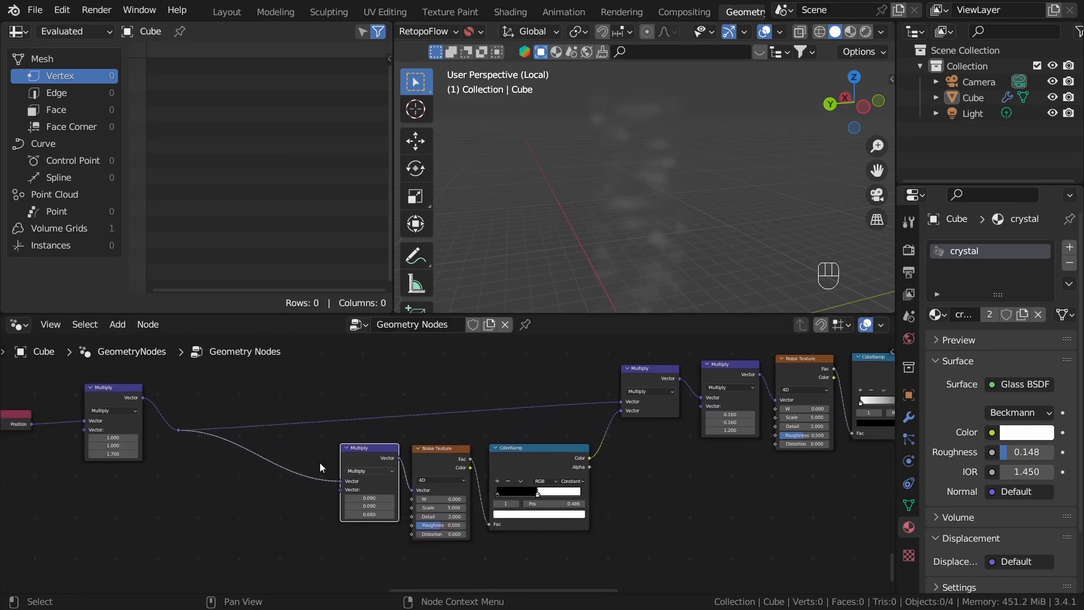
Step: Move the reroute point, the first Multiply node and the Position node up close to the rest of the chain
drag(174, 418, 226, 463)
key(g)
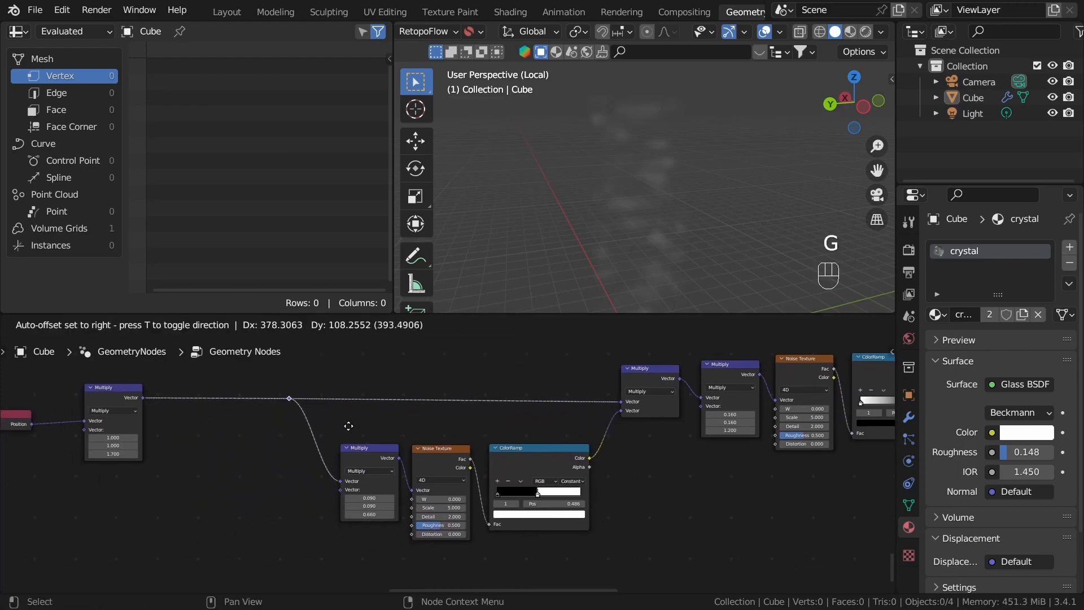
click(344, 427)
click(122, 401)
key(g)
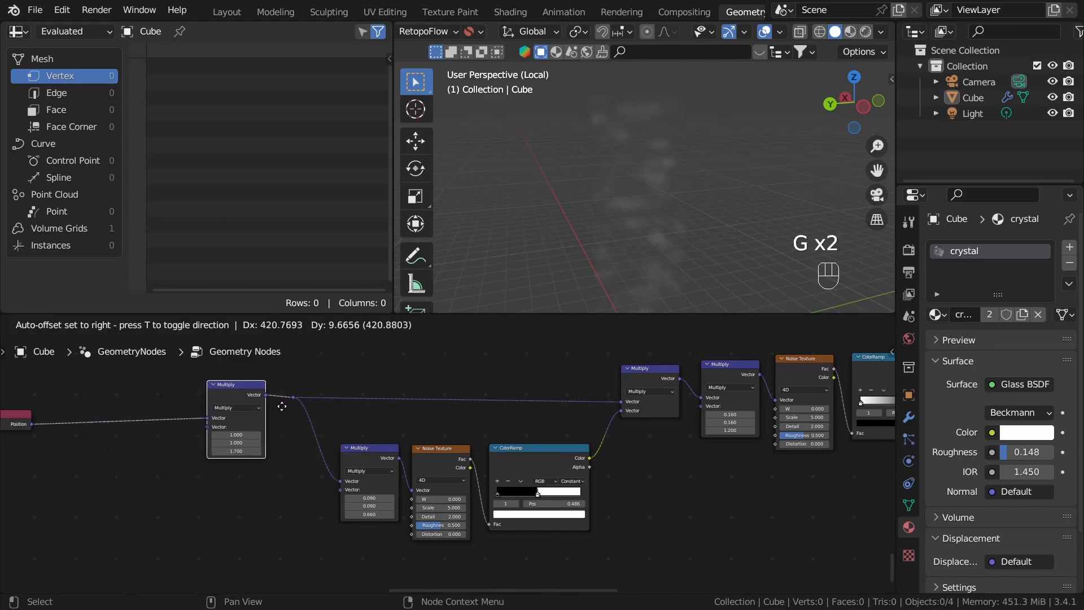
click(296, 471)
middle_drag(13, 395, 151, 403)
click(152, 424)
key(g)
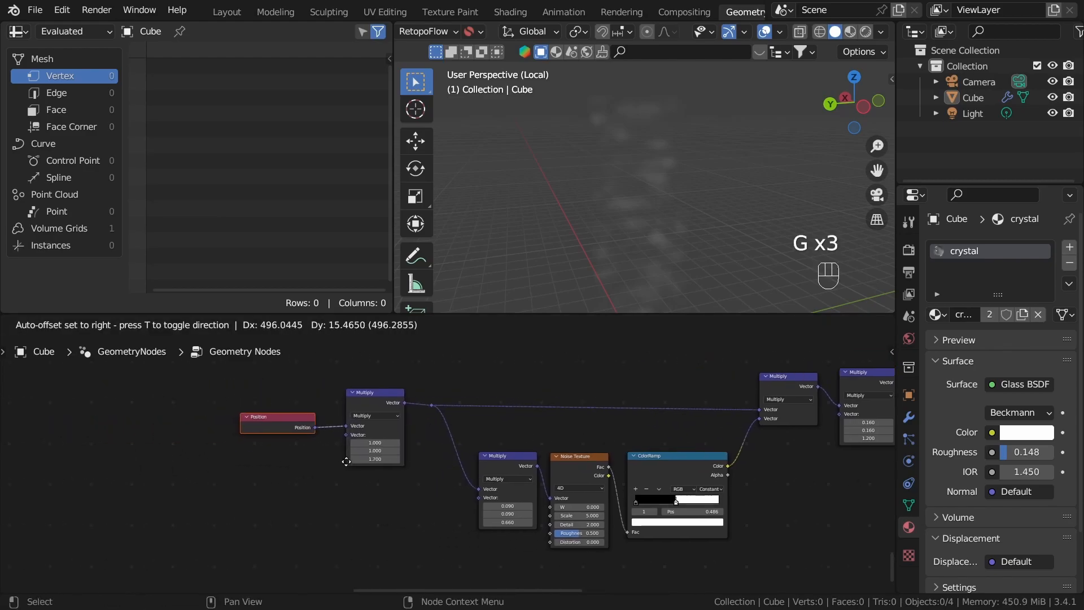
click(374, 464)
Step: Add a Group Input node below the Multiply node at the start of the lower noise branch
middle_drag(622, 471, 443, 451)
scroll(442, 452, down, 2)
scroll(454, 446, down, 5)
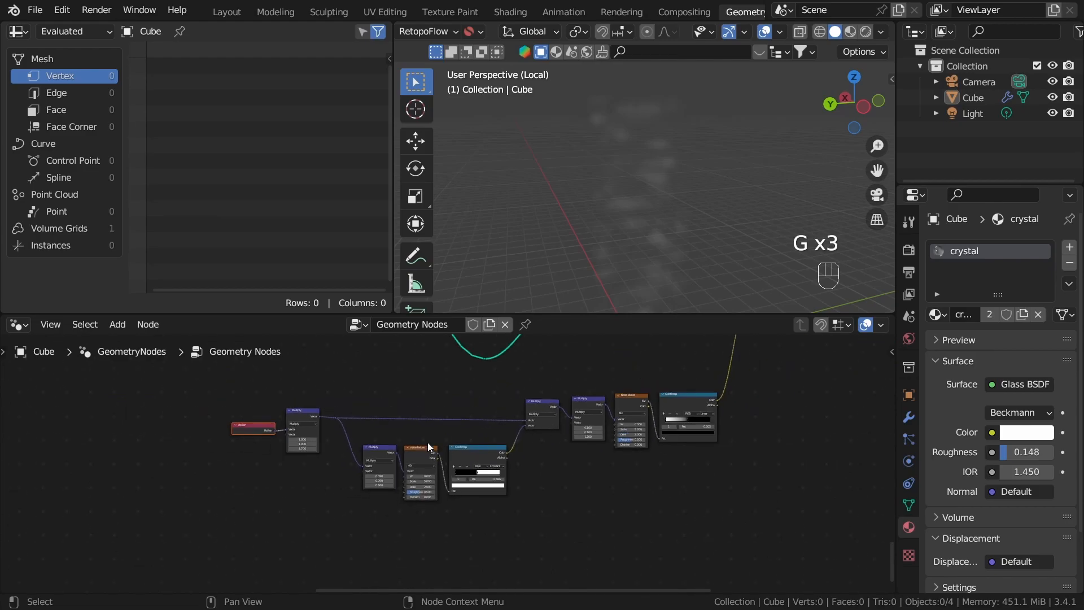
scroll(457, 443, up, 6)
middle_drag(576, 504, 501, 436)
scroll(500, 436, up, 2)
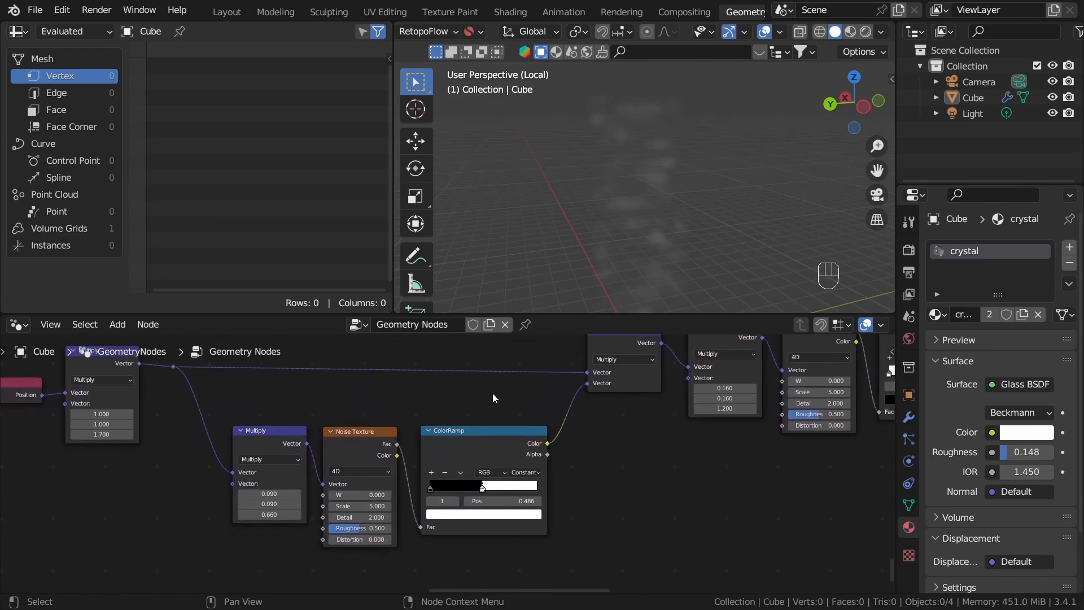
key(shift+a)
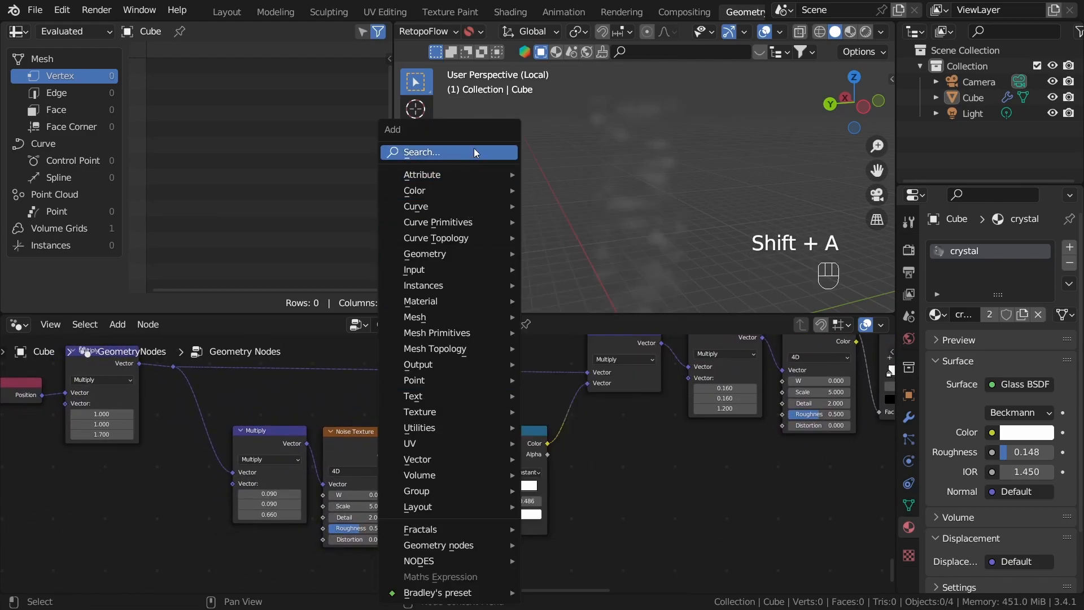
scroll(621, 451, down, 3)
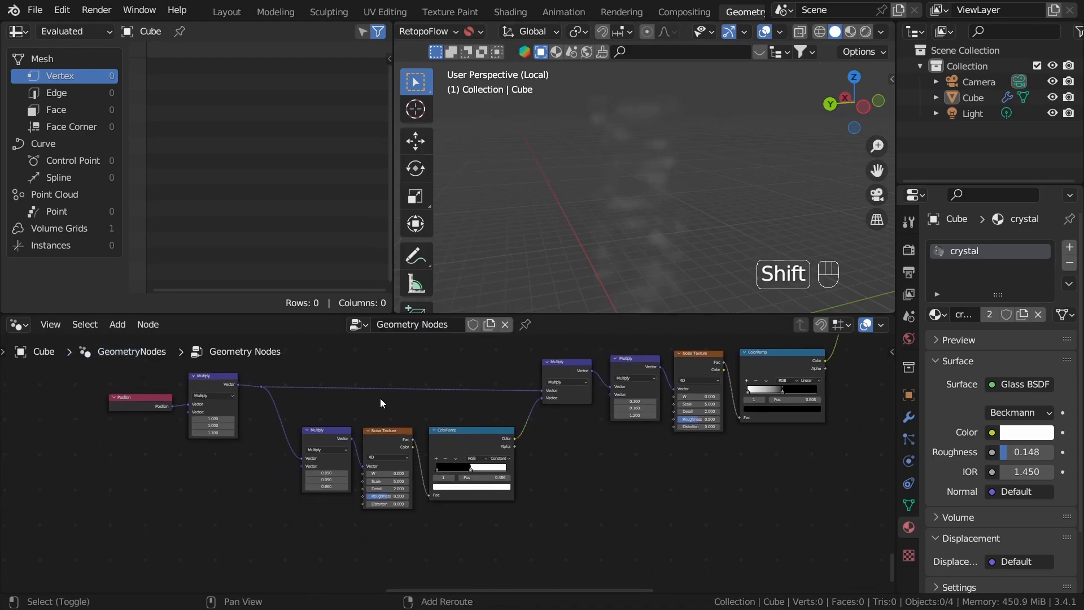
key(shift+a)
click(339, 159)
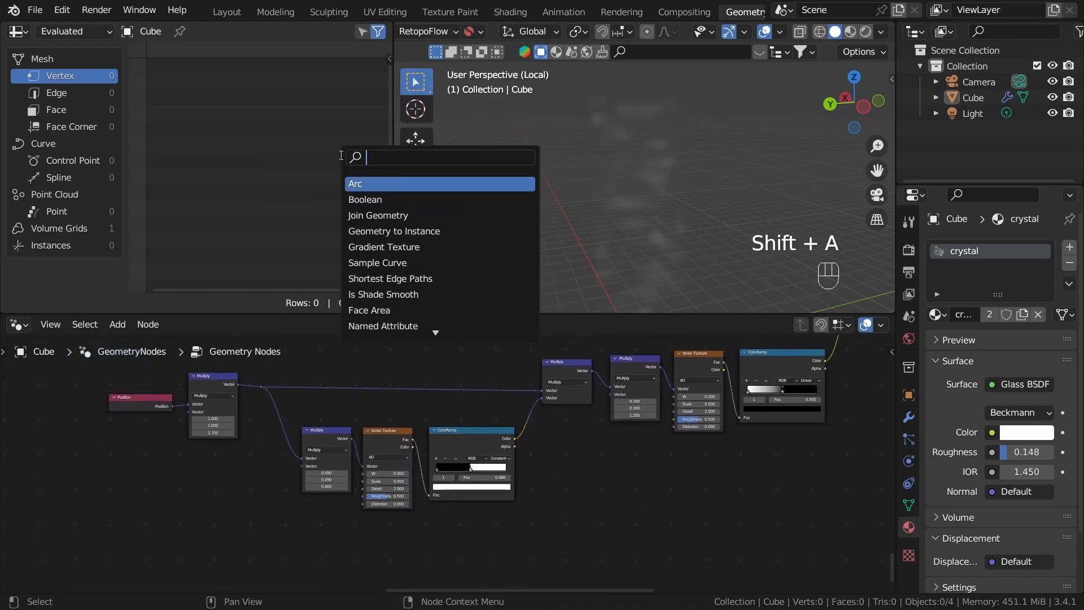
text(inp)
click(386, 184)
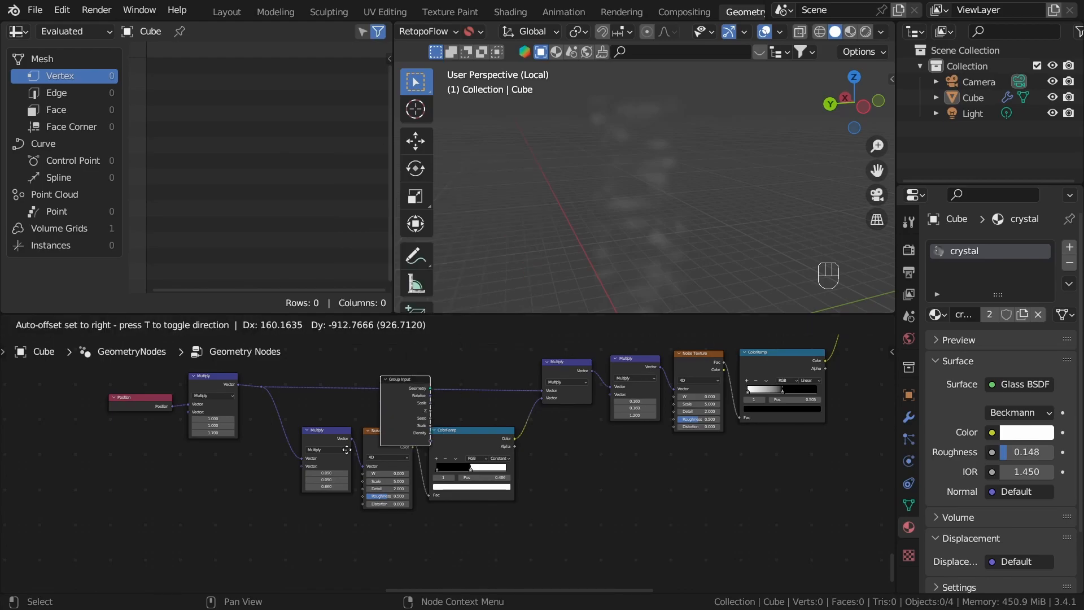
click(252, 531)
Step: Create a Math Add node from the Group Input's Seed output and set its second value to 12.1
middle_drag(332, 527, 468, 476)
scroll(468, 475, up, 8)
drag(290, 494, 375, 446)
text(add)
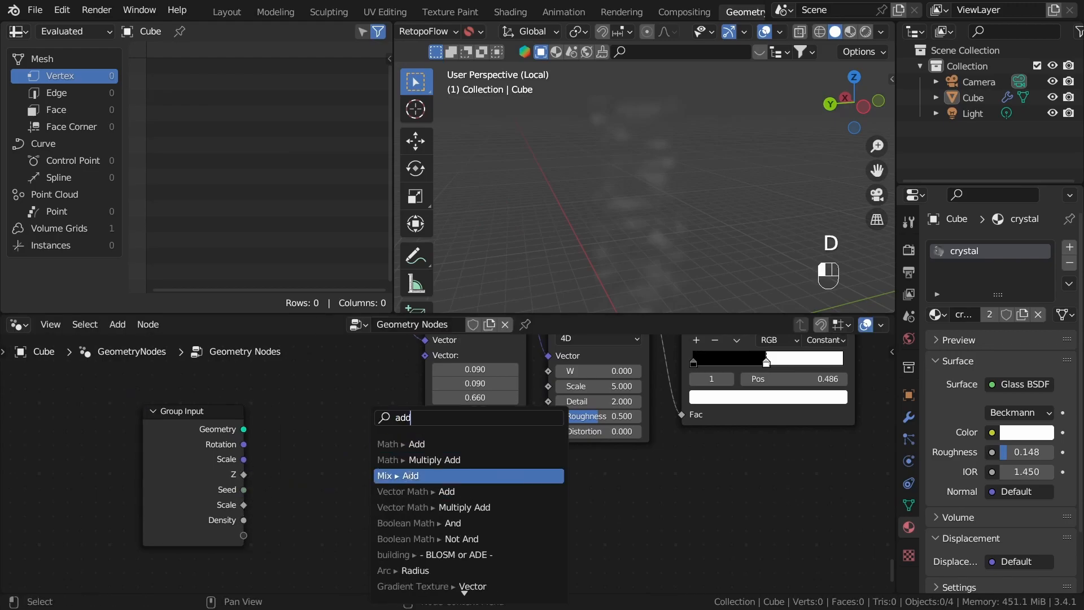
click(433, 450)
click(408, 443)
drag(379, 562, 390, 563)
click(451, 489)
Step: Connect the Add node's value to the W input of the lower Noise Texture
scroll(452, 489, down, 2)
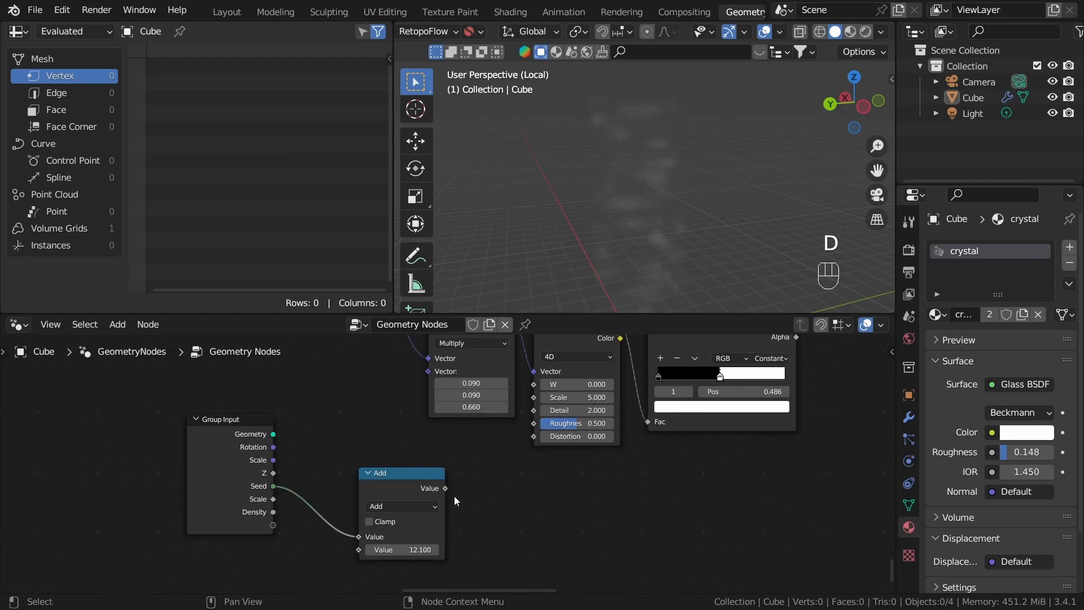
middle_drag(454, 495, 443, 537)
drag(434, 530, 522, 427)
Step: Duplicate the Group Input node and place the copy below the Multiply node that feeds the final Noise Texture
scroll(308, 479, down, 2)
click(308, 480)
middle_drag(376, 476, 265, 465)
key(shift+d)
click(666, 386)
middle_drag(589, 471, 389, 590)
middle_drag(463, 542, 408, 475)
scroll(409, 473, up, 2)
key(g)
click(496, 466)
scroll(447, 463, up, 3)
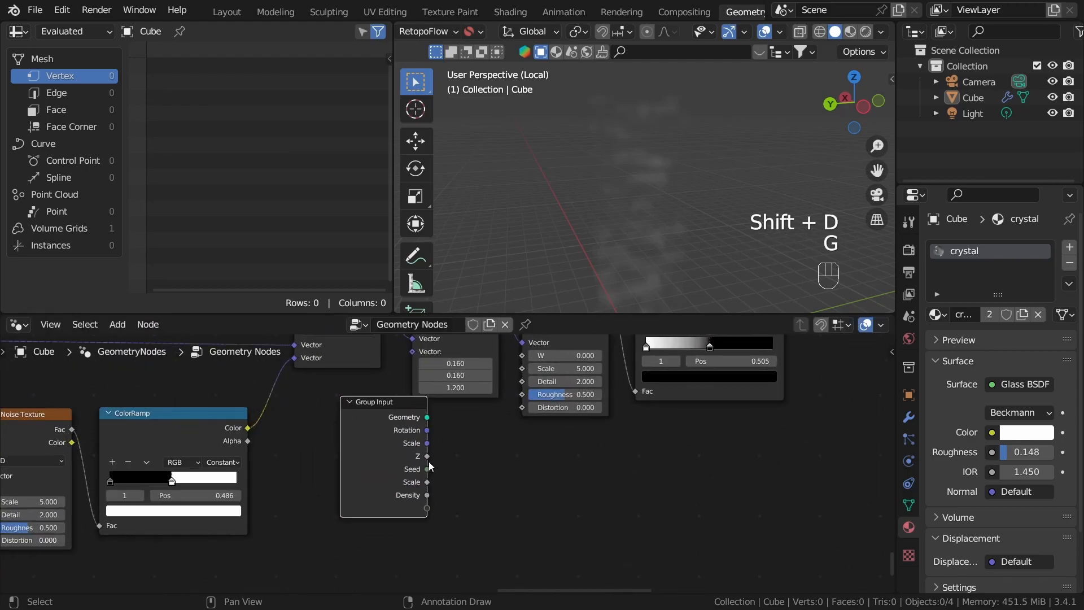
Step: Link the copied Group Input's Seed to the final Noise Texture's W, hide its unused sockets and tuck it under the Multiply node
drag(427, 469, 522, 412)
middle_drag(492, 542, 509, 516)
key(ctrl+h)
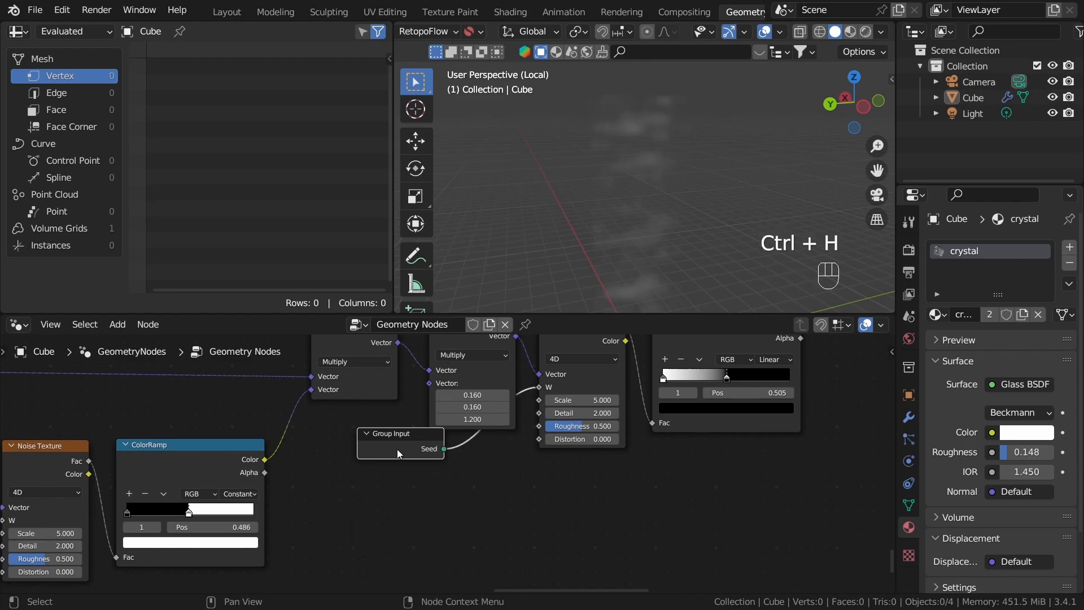
key(g)
click(471, 471)
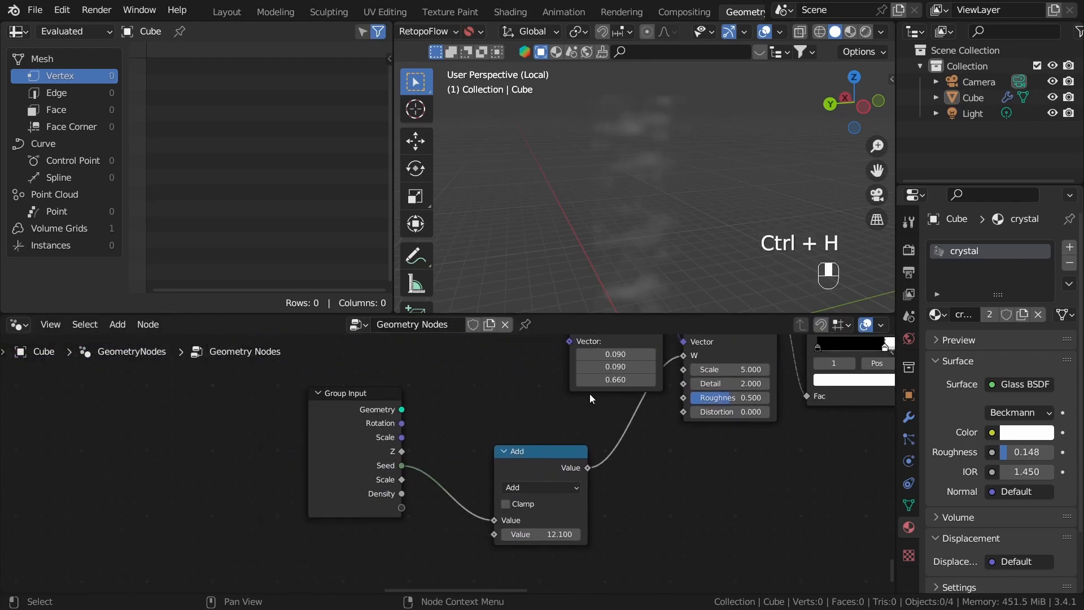
Step: Hide the first Group Input's unused sockets and move it with the Add node up under the lower Multiply node
key(ctrl+h)
key(g)
click(452, 557)
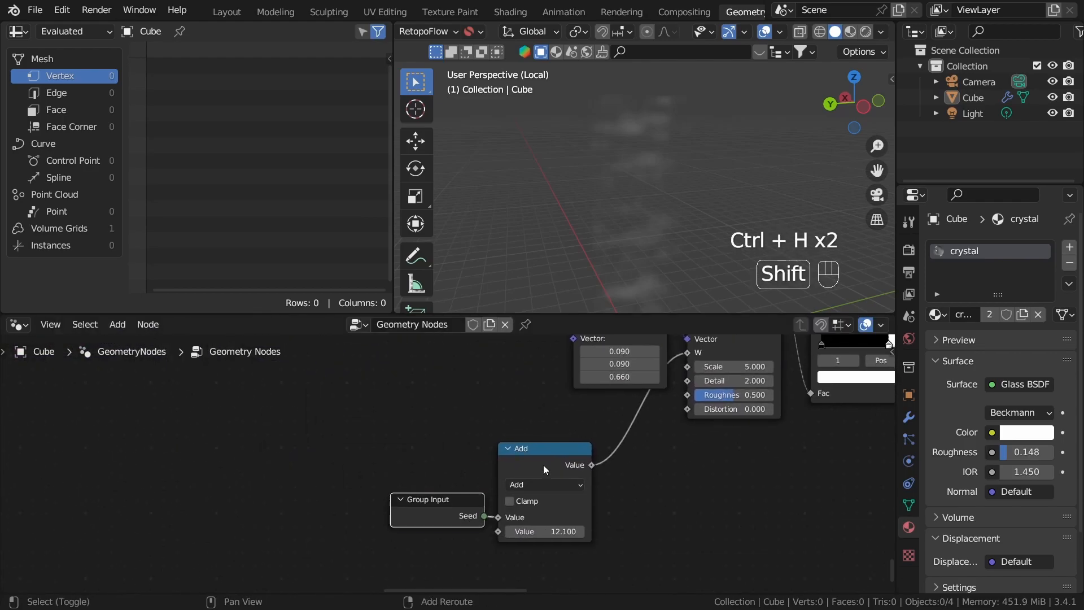
shift+middle_drag(543, 479, 476, 522)
key(g)
click(551, 466)
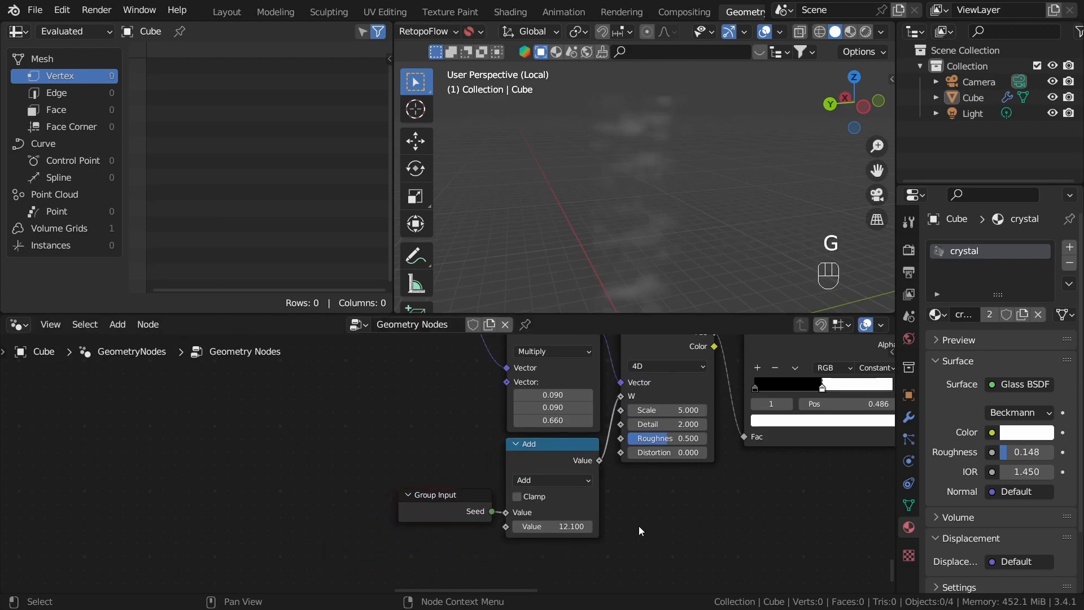
Step: Join all the noise nodes feeding the density into one frame labelled "3d noise pattern"
scroll(446, 460, down, 1)
scroll(585, 486, down, 6)
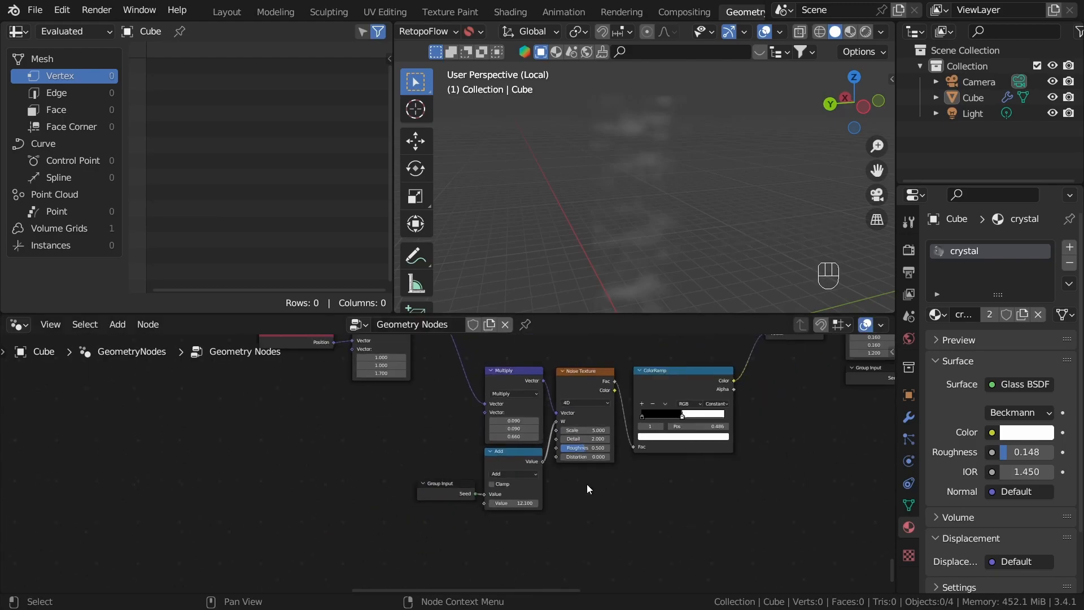
scroll(540, 500, down, 1)
drag(228, 416, 693, 513)
key(ctrl+j)
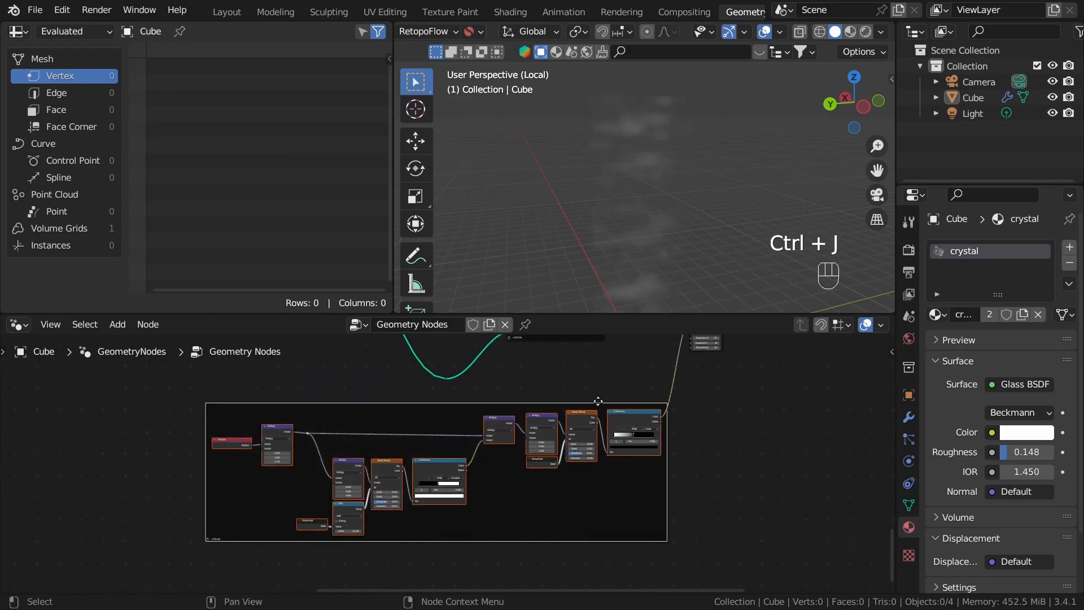
key(F2)
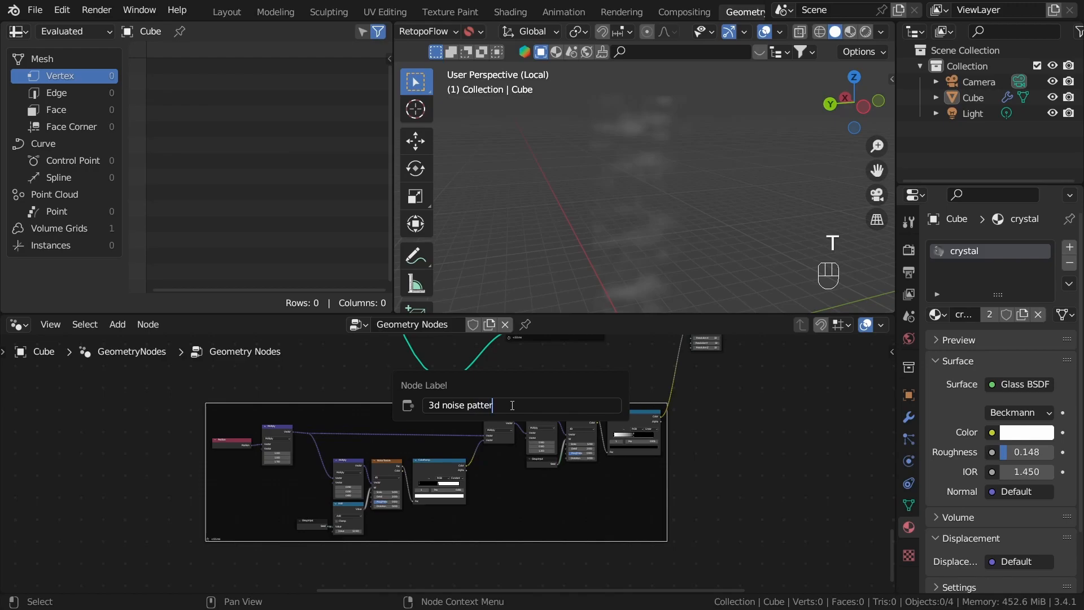
text(3d noise pattern)
key(Return)
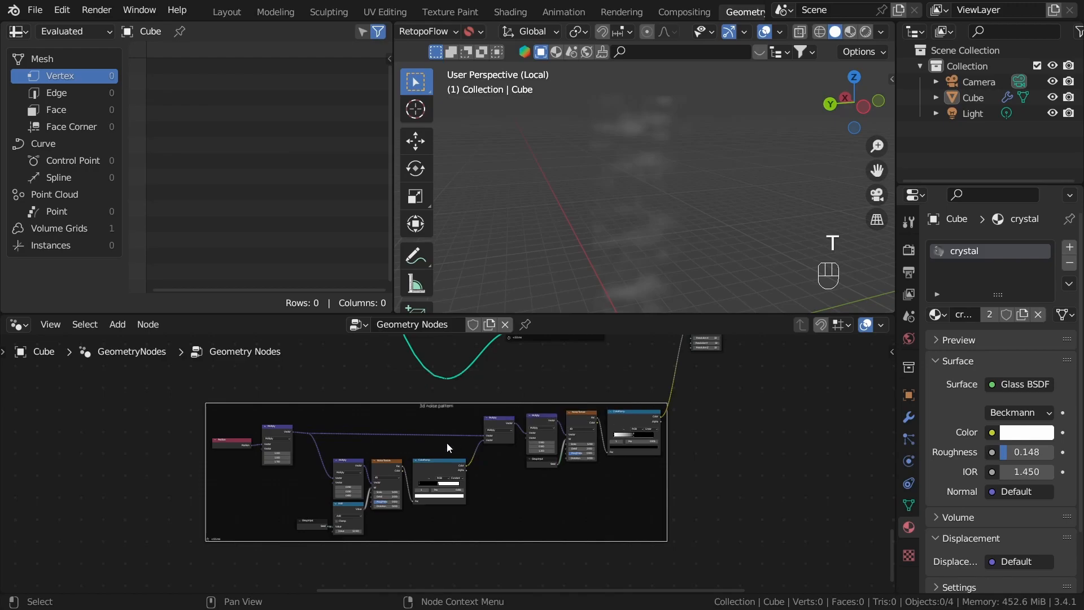
click(767, 407)
Step: Add a Volume to Mesh node between the Volume Cube's volume output and the output link
scroll(740, 416, down, 10)
scroll(729, 420, up, 5)
middle_drag(729, 419, 581, 488)
scroll(565, 495, up, 1)
middle_drag(510, 515, 507, 468)
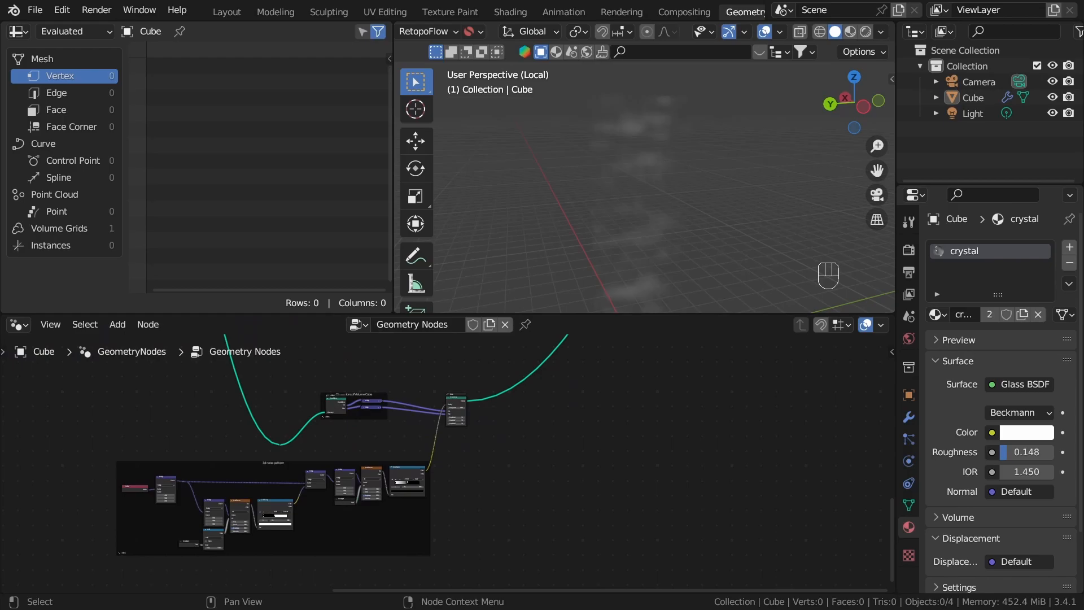
scroll(497, 383, up, 3)
scroll(419, 428, up, 2)
drag(417, 401, 433, 386)
middle_drag(475, 383, 444, 412)
scroll(464, 433, up, 2)
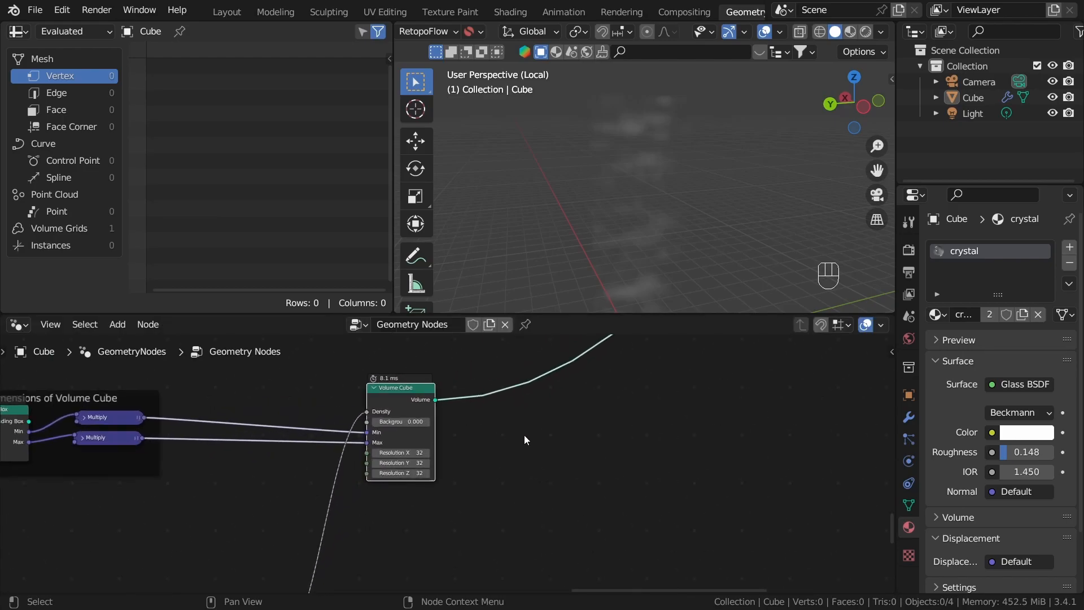
middle_drag(528, 436, 440, 447)
scroll(384, 445, up, 4)
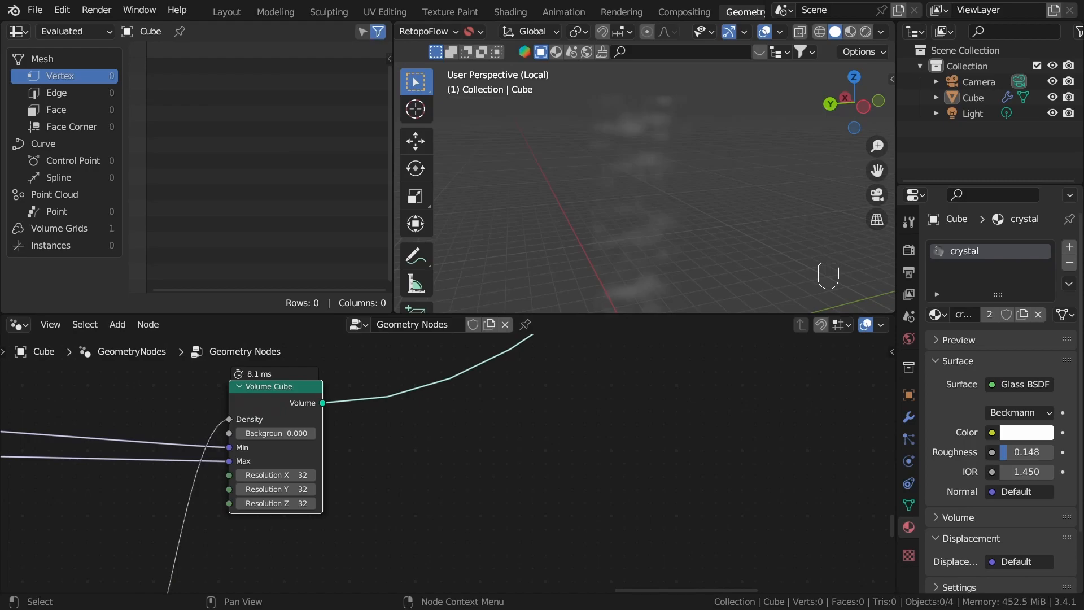
drag(323, 405, 384, 422)
text(volume to m)
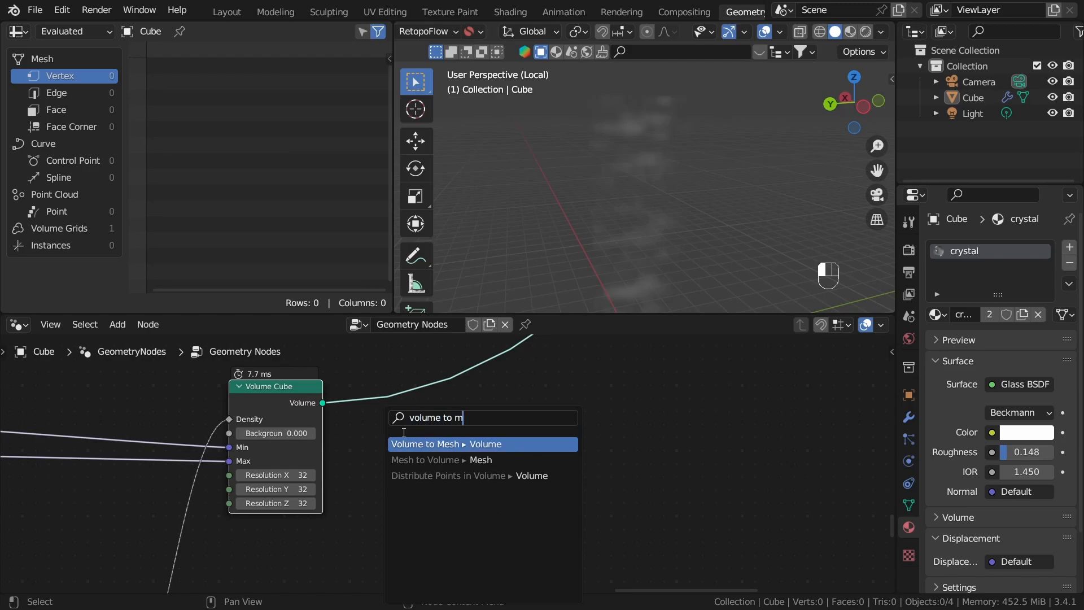
key(Return)
click(482, 423)
alt+shift+click(482, 422)
middle_drag(574, 279, 749, 257)
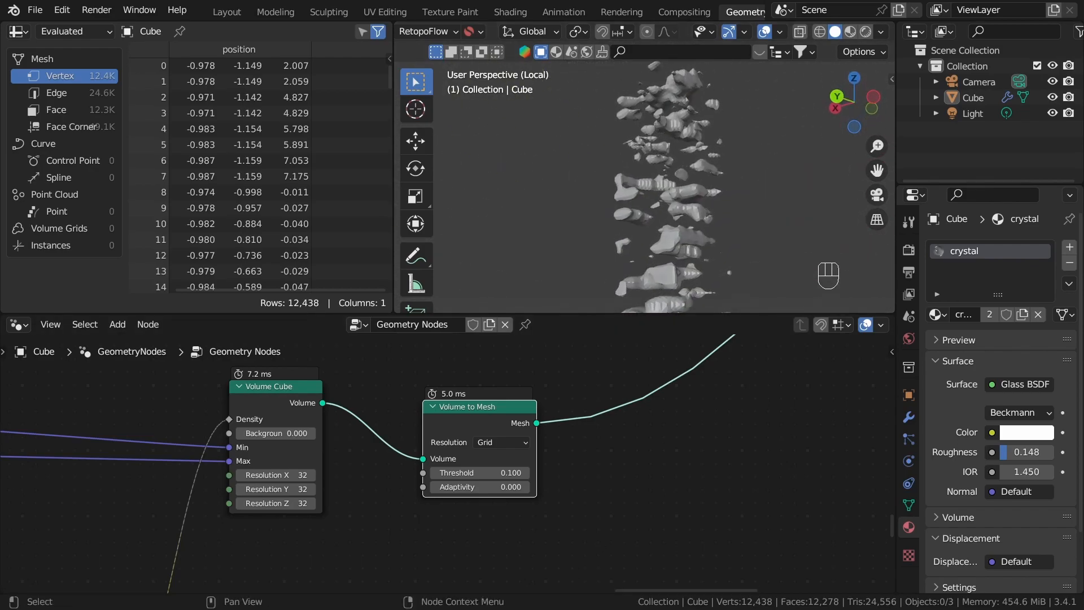
Step: Move the Volume to Mesh node closer to the Volume Cube node
scroll(481, 477, down, 2)
middle_drag(481, 477, 408, 543)
scroll(408, 543, up, 2)
drag(403, 474, 342, 452)
click(401, 435)
scroll(440, 459, down, 3)
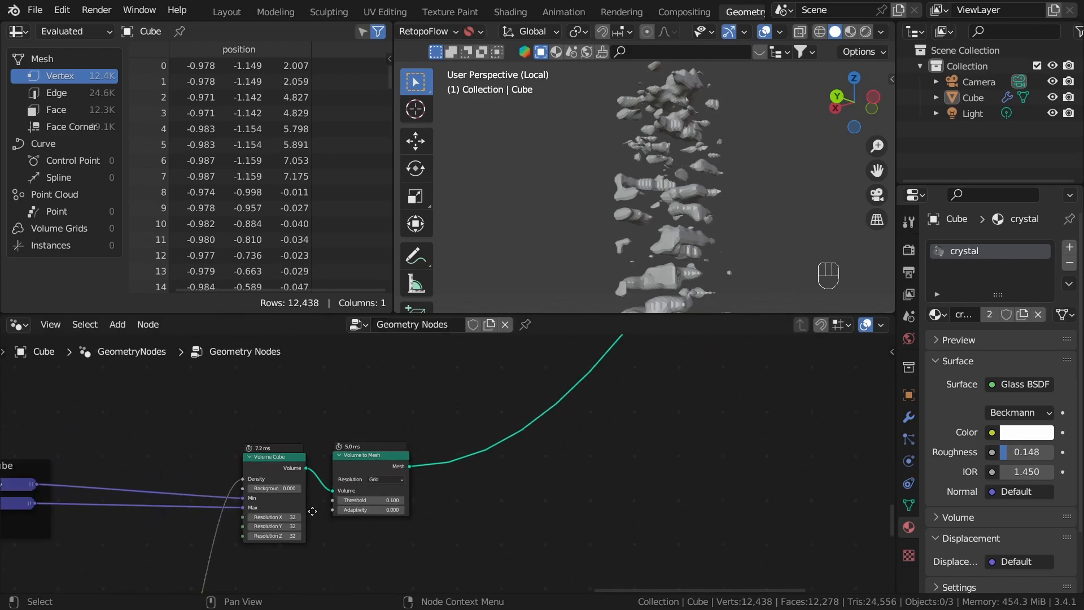
Step: Add a reroute point on the geometry link into the Bounding Box and place it just before the Dimensions of Volume Cube frame
middle_drag(319, 502, 304, 528)
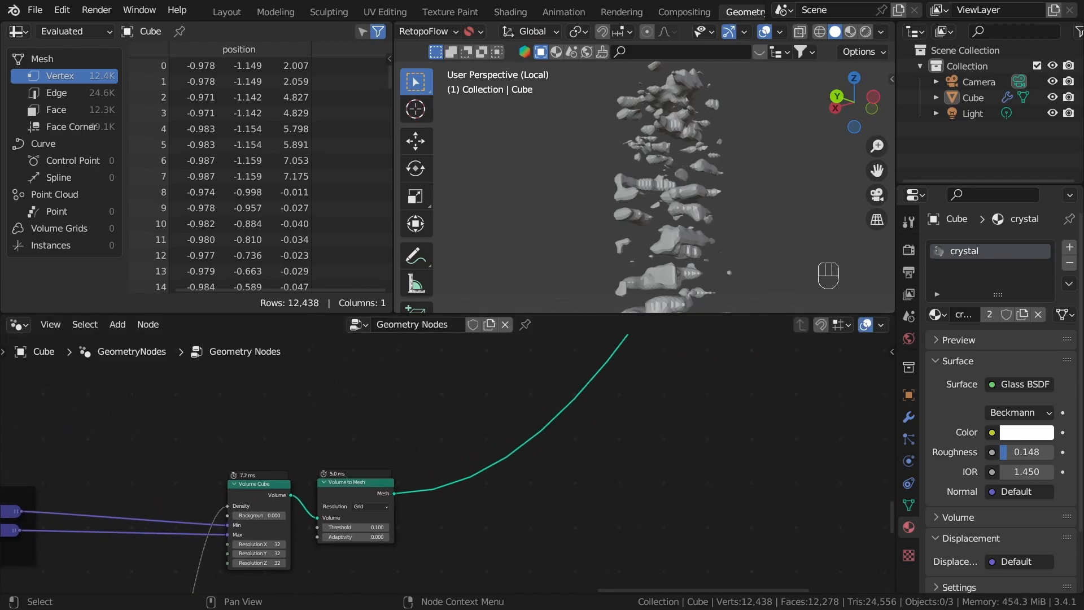
scroll(458, 491, down, 6)
middle_drag(452, 490, 548, 526)
scroll(548, 525, down, 3)
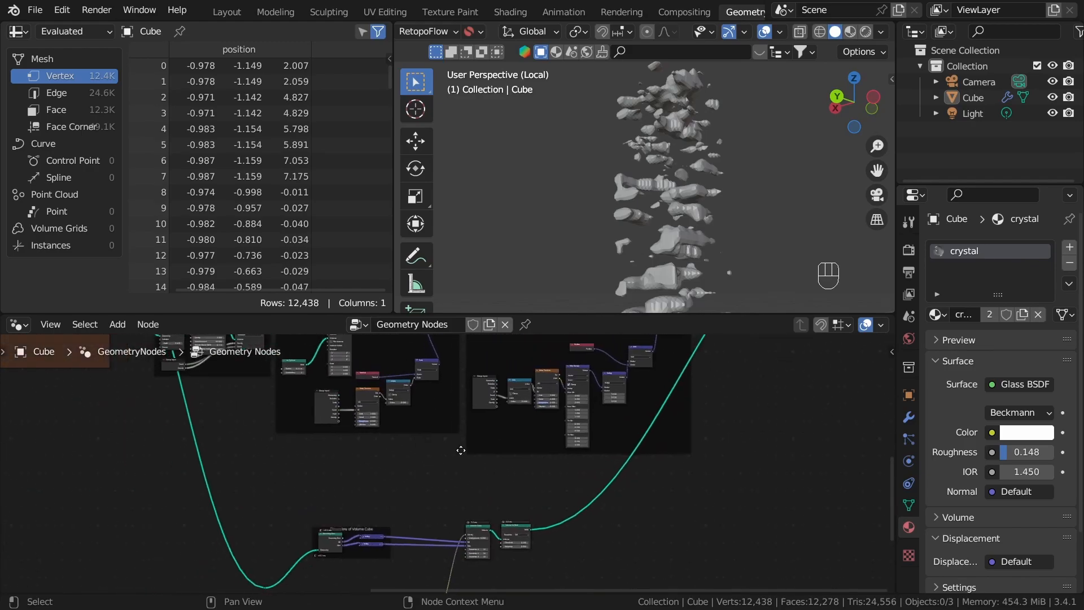
middle_drag(446, 450, 746, 472)
middle_drag(578, 443, 429, 339)
scroll(439, 486, up, 3)
scroll(439, 485, up, 3)
middle_drag(424, 501, 325, 516)
scroll(324, 516, up, 2)
drag(246, 440, 293, 495)
key(g)
click(292, 402)
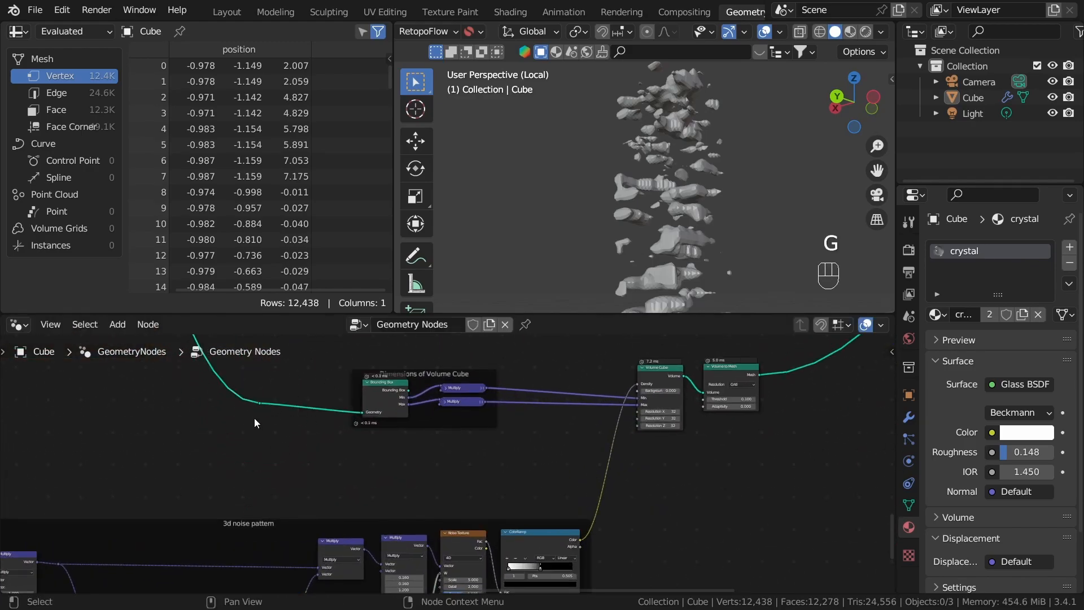
Step: Preview the reroute's geometry as the output and select the crystal in the viewport
alt+shift+click(259, 403)
middle_drag(299, 413, 174, 498)
click(655, 144)
key(z)
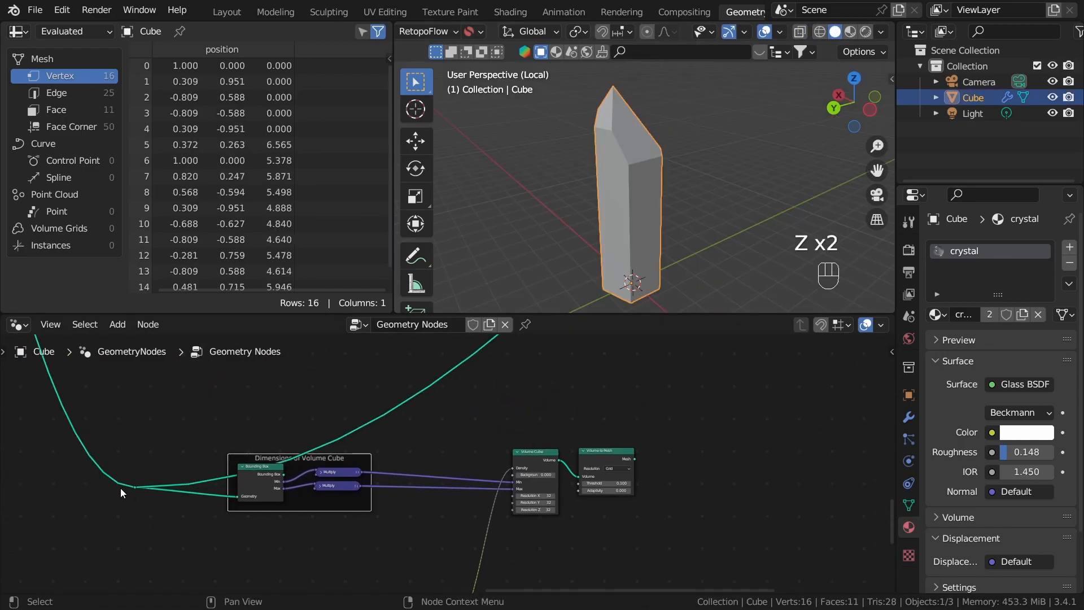
Step: Add a Mesh Boolean node fed by the reroute through Mesh 1 and place it after the Volume to Mesh node
drag(135, 488, 627, 452)
text(mesh bool)
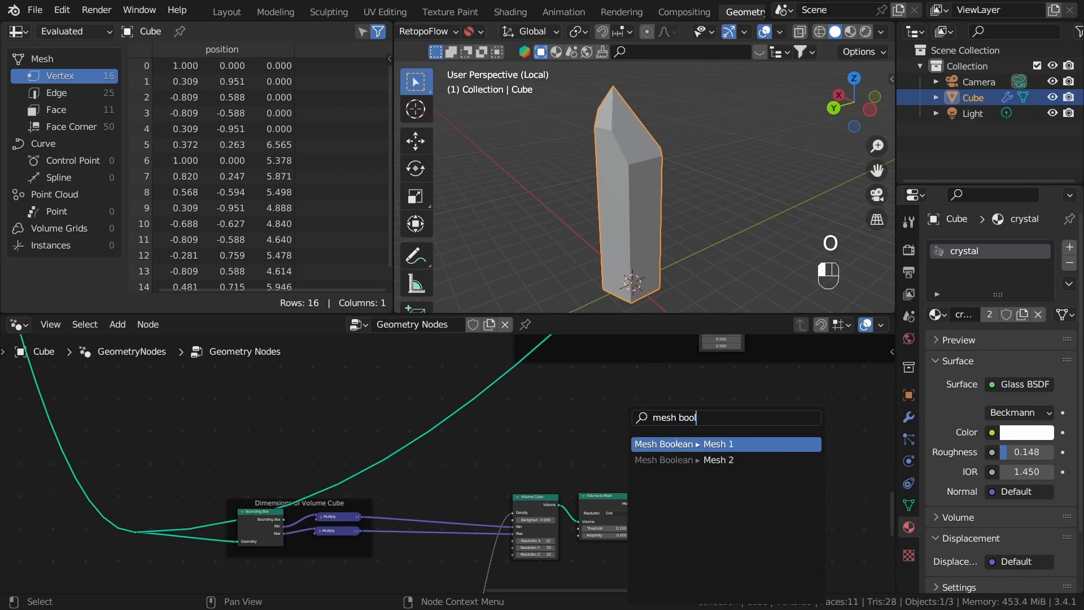
click(676, 444)
click(753, 493)
Step: Set the Mesh Boolean operation to Intersect
middle_drag(733, 497, 548, 434)
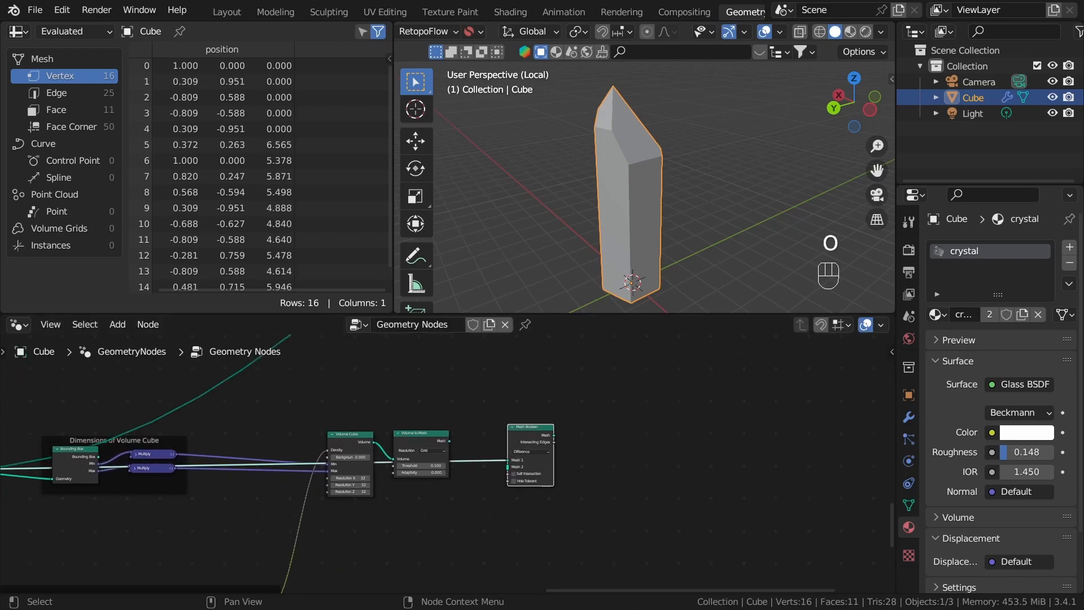
scroll(451, 461, up, 3)
drag(553, 442, 562, 383)
scroll(581, 411, up, 5)
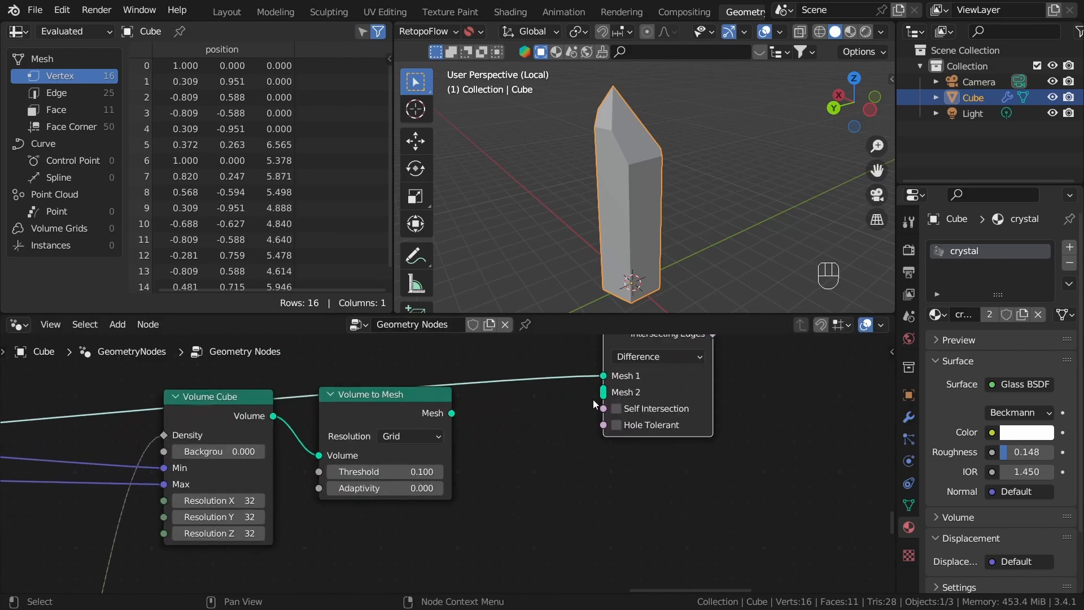
middle_drag(663, 361, 618, 415)
scroll(610, 424, down, 5)
drag(591, 445, 574, 457)
scroll(582, 443, up, 6)
click(599, 417)
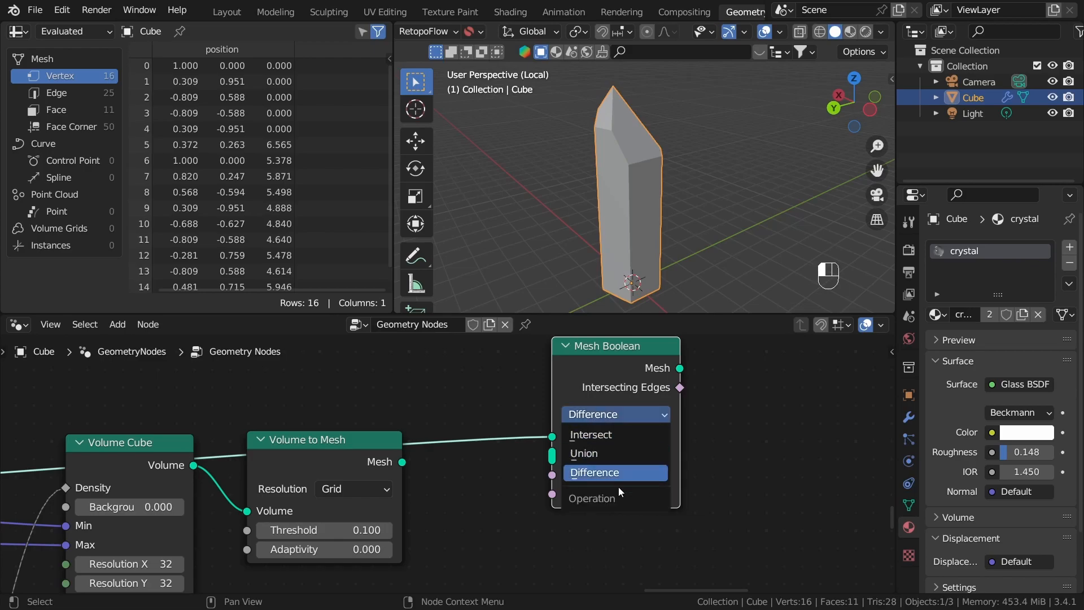
click(587, 435)
Step: Connect the reroute's geometry to the Mesh Boolean's Mesh input and route the Boolean result to the output
middle_drag(477, 467, 457, 465)
scroll(456, 465, down, 12)
middle_drag(181, 422, 565, 427)
scroll(283, 482, up, 1)
drag(334, 467, 668, 432)
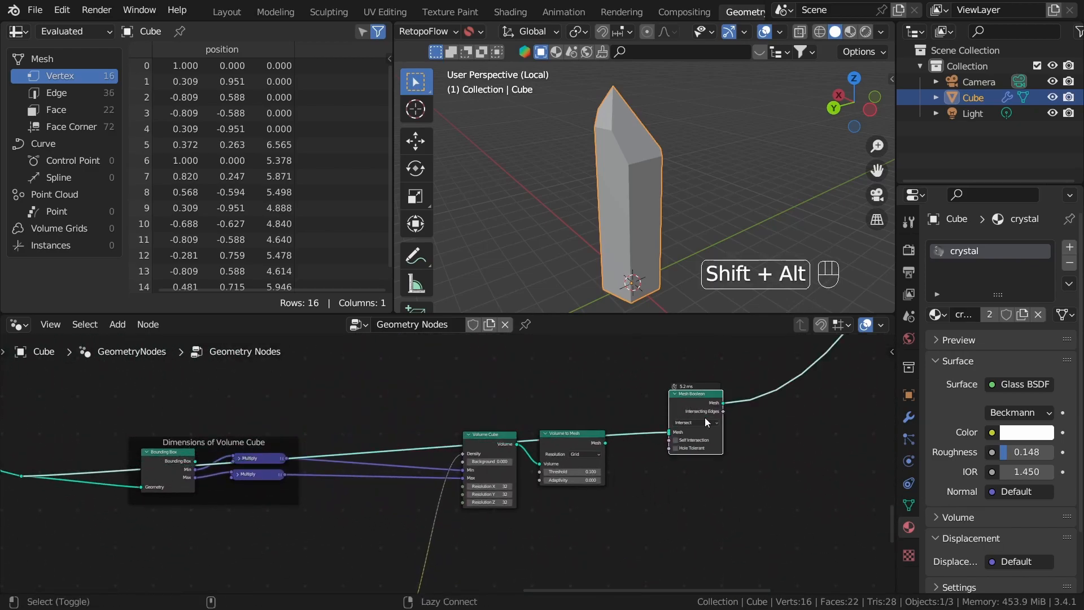
Step: Connect the Volume to Mesh output to the Mesh Boolean's Mesh input as well and inspect the intersected crystal pieces
middle_drag(686, 468, 586, 460)
scroll(577, 460, up, 5)
drag(456, 409, 567, 411)
drag(485, 447, 576, 406)
middle_drag(678, 187, 642, 137)
scroll(643, 137, up, 4)
click(700, 207)
middle_drag(700, 212, 678, 222)
shift+middle_drag(678, 222, 661, 263)
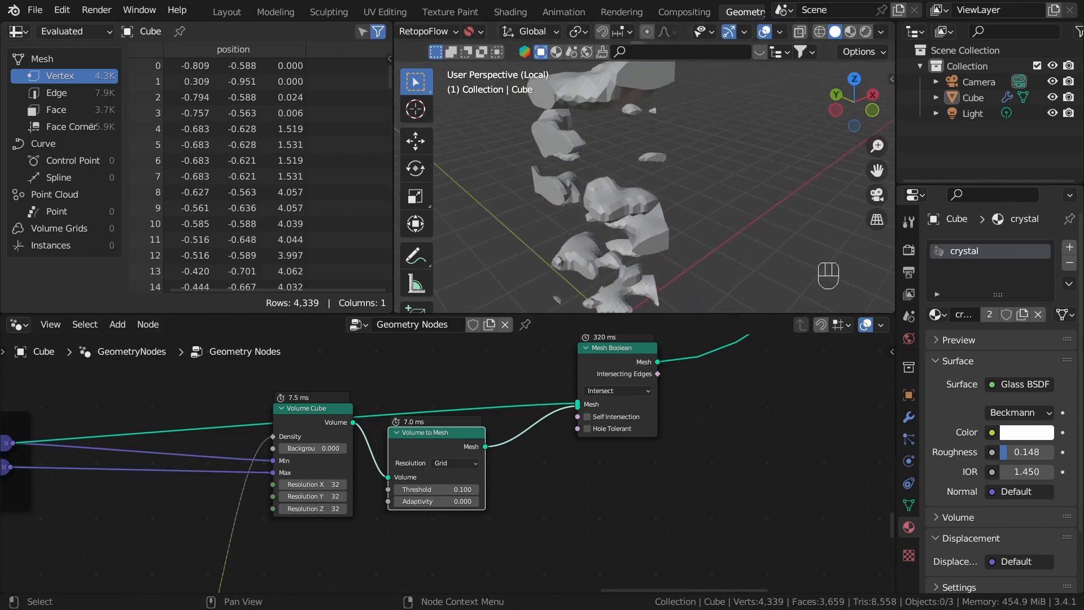
Step: Raise the Z factor of the Multiply node feeding the final Noise Texture to 1.85
scroll(372, 497, down, 10)
middle_drag(183, 555, 409, 423)
scroll(402, 486, down, 1)
scroll(402, 485, up, 5)
middle_drag(596, 469, 551, 524)
scroll(529, 456, up, 12)
middle_drag(442, 427, 563, 460)
scroll(521, 462, up, 6)
shift+drag(589, 434, 623, 434)
middle_drag(571, 198, 621, 163)
Step: Preview the Volume Cube's volume as the output and view it in the viewport
scroll(718, 395, down, 10)
middle_drag(724, 396, 615, 446)
alt+shift+click(568, 455)
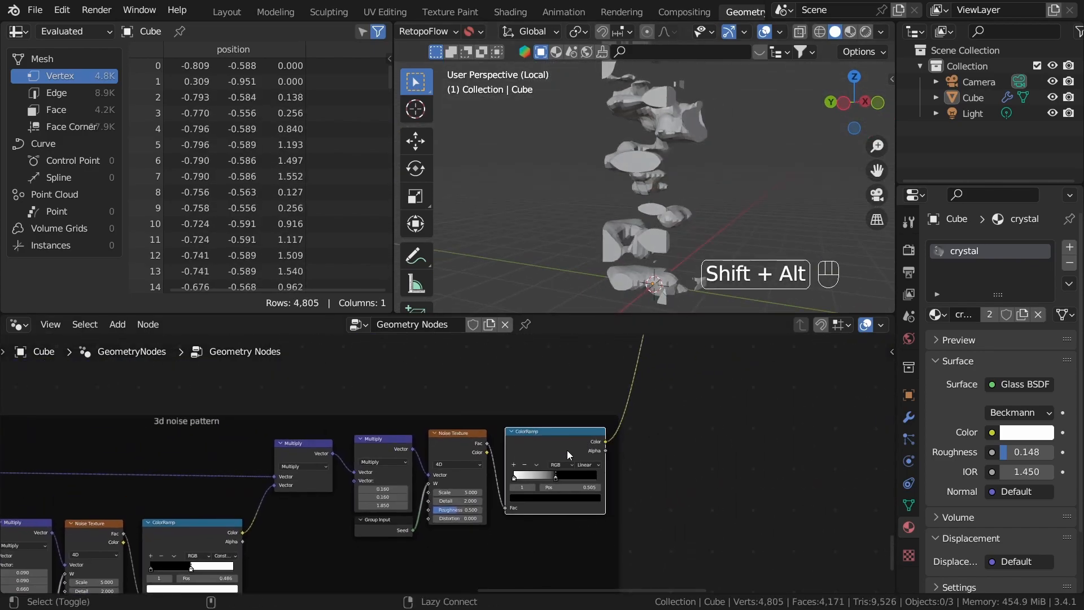
scroll(650, 454, down, 10)
middle_drag(725, 456, 553, 513)
scroll(524, 413, up, 5)
alt+shift+click(518, 414)
middle_drag(457, 554, 592, 445)
scroll(697, 260, down, 7)
middle_drag(699, 259, 690, 275)
Step: Move the white stop of the lower branch's ColorRamp to position 0.314
scroll(690, 276, up, 4)
scroll(315, 524, up, 5)
middle_drag(315, 523, 636, 466)
scroll(636, 465, up, 3)
drag(561, 467, 538, 473)
Step: Set the X and Y factors of the Multiply node feeding the final Noise Texture to 0.04
scroll(649, 446, down, 4)
middle_drag(777, 412, 529, 484)
scroll(721, 462, up, 3)
middle_drag(721, 462, 612, 483)
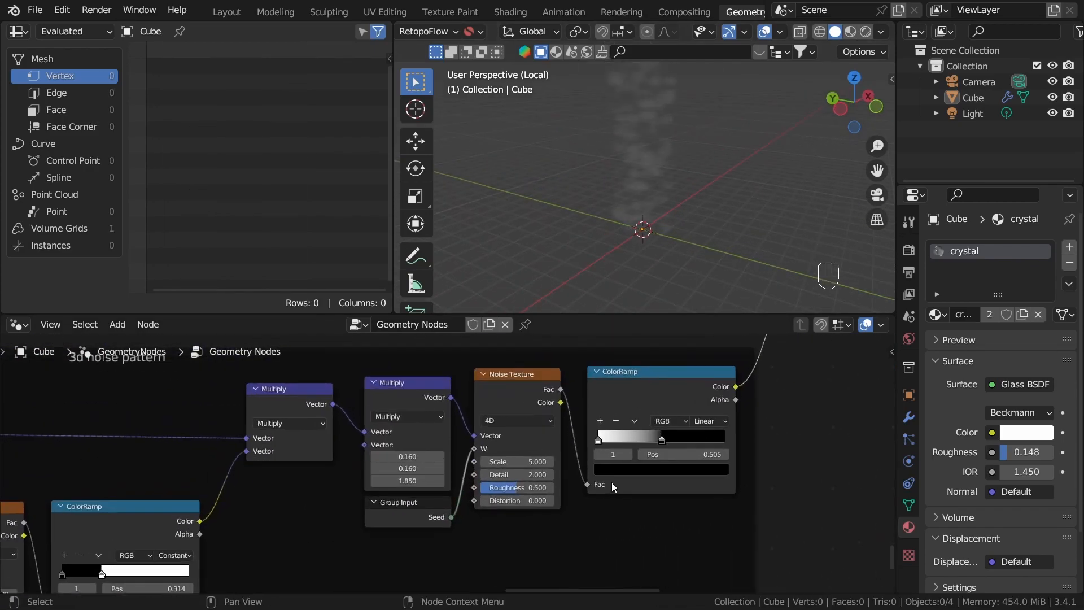
scroll(611, 487, up, 3)
middle_drag(634, 119, 639, 132)
scroll(508, 418, down, 8)
middle_drag(452, 454, 847, 439)
scroll(294, 450, up, 5)
mouse_move(268, 486)
mouse_down()
mouse_move(232, 486)
mouse_move(260, 483)
mouse_up()
middle_drag(658, 136, 649, 226)
scroll(614, 409, down, 1)
middle_drag(614, 409, 175, 444)
scroll(534, 485, up, 5)
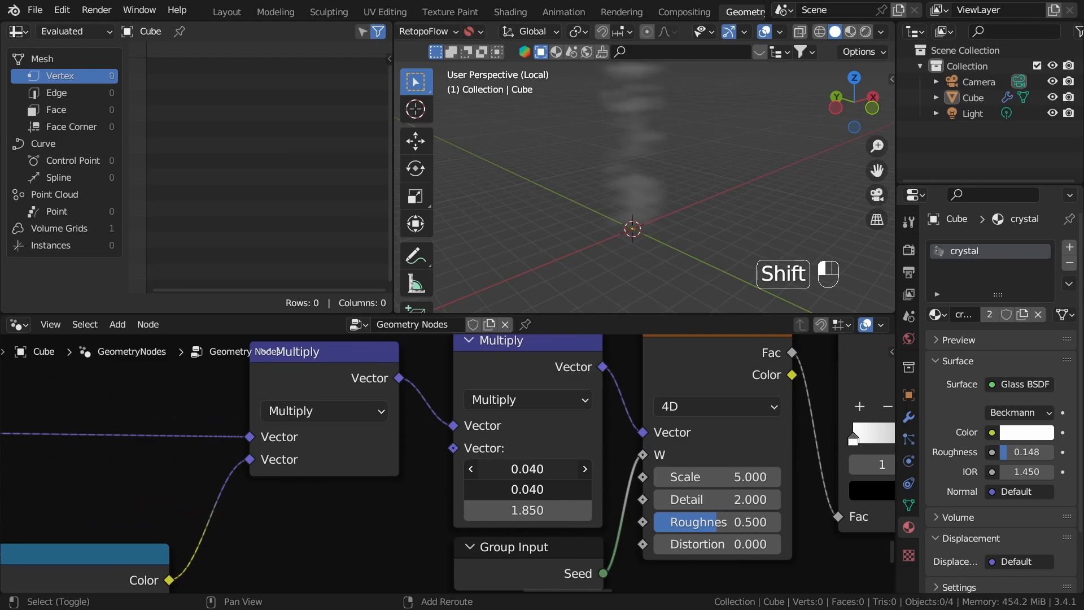
Step: Set the Z factor of the Multiply node feeding the final Noise Texture to 1.94
scroll(423, 524, down, 3)
middle_drag(423, 524, 547, 444)
scroll(484, 546, down, 2)
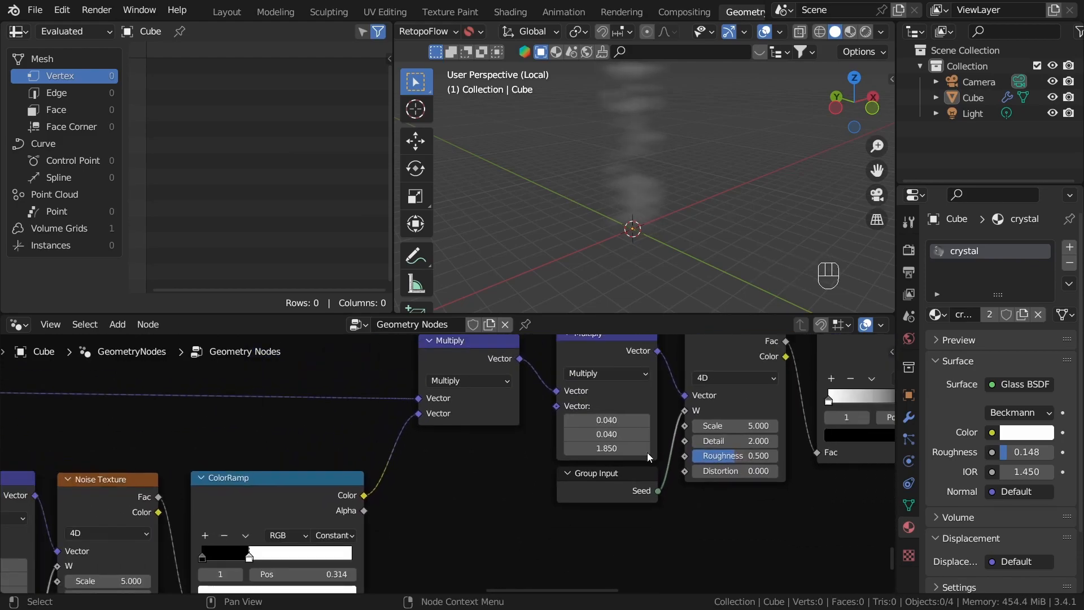
scroll(628, 462, up, 2)
shift+drag(649, 444, 678, 444)
scroll(628, 429, down, 4)
Step: Move the lower branch's ColorRamp white stop to position 0.397 and set that branch's Noise Texture scale to 4.83
scroll(628, 429, down, 1)
middle_drag(423, 458, 540, 509)
scroll(543, 528, up, 5)
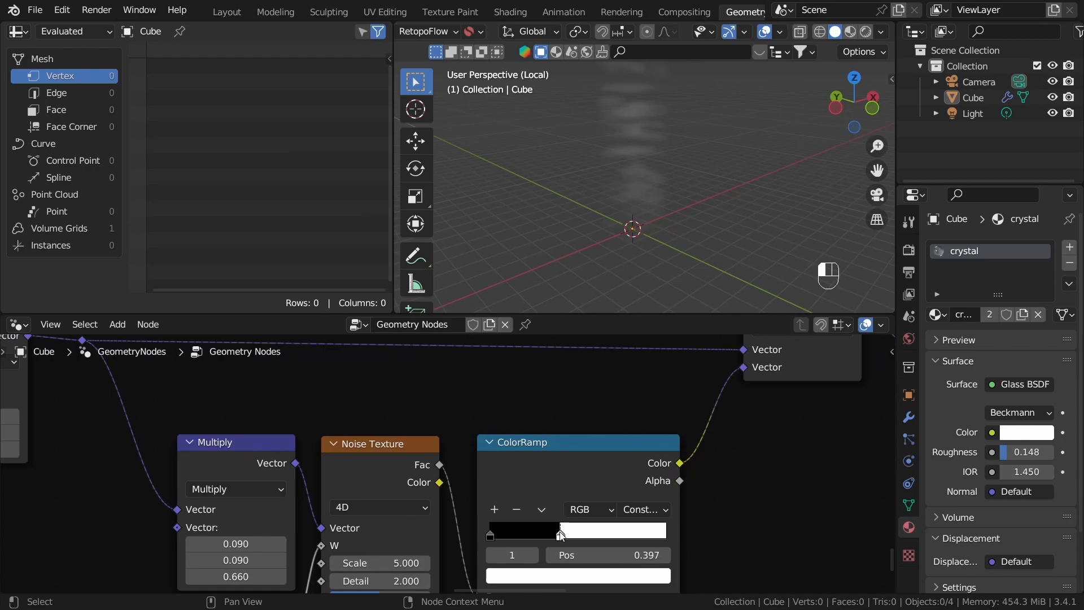
scroll(442, 517, down, 2)
middle_drag(442, 516, 484, 439)
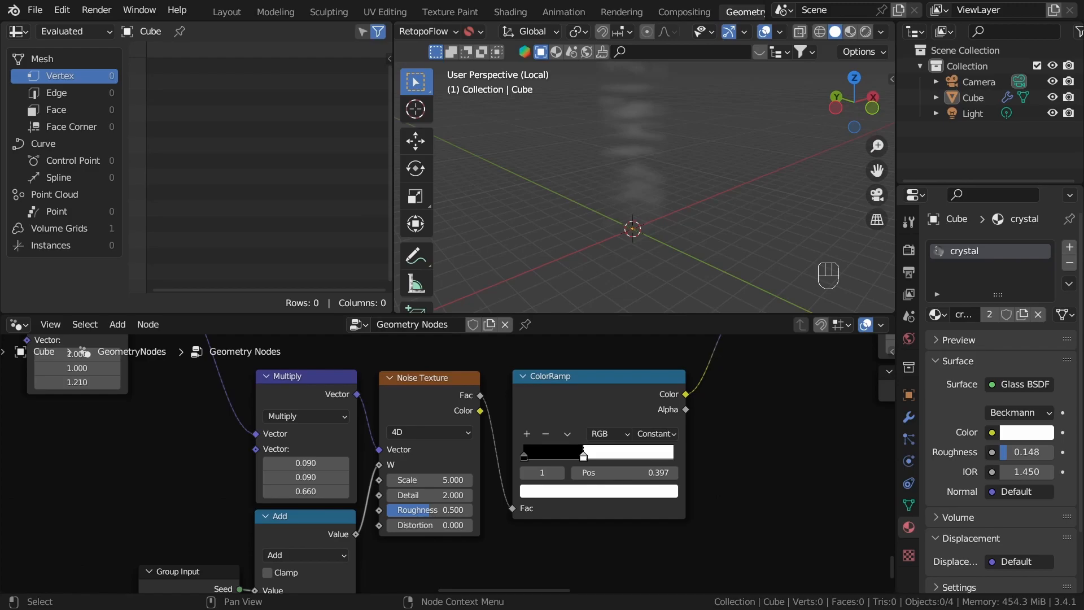
shift+drag(437, 480, 418, 480)
Step: Preview the Mesh Boolean's output and inspect the intersected pieces
scroll(452, 477, down, 5)
middle_drag(769, 433, 557, 474)
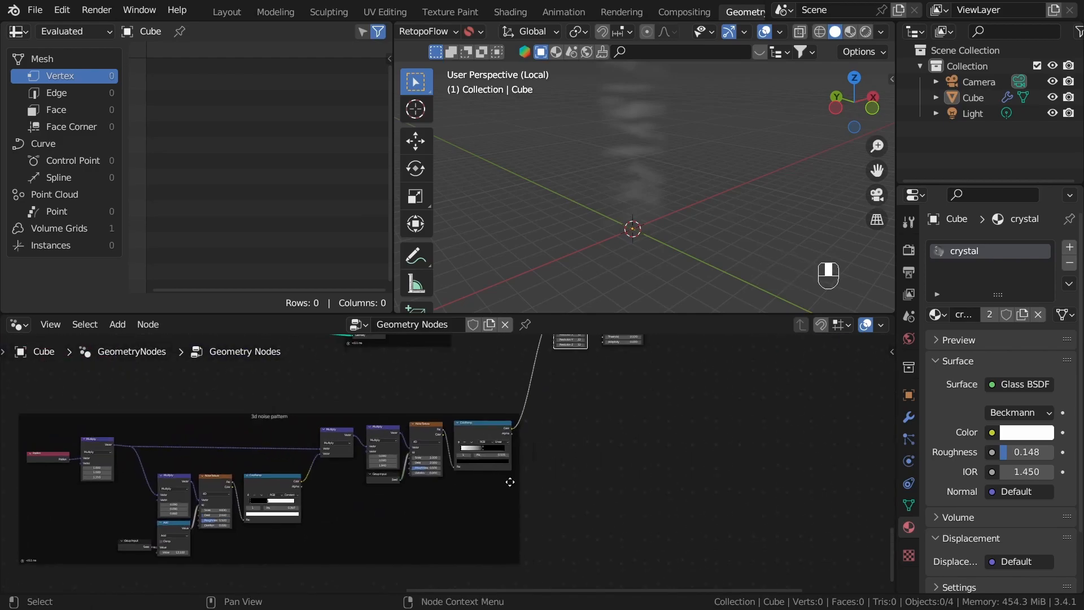
middle_drag(755, 357, 467, 450)
scroll(448, 383, up, 5)
middle_drag(447, 382, 399, 483)
alt+shift+click(374, 468)
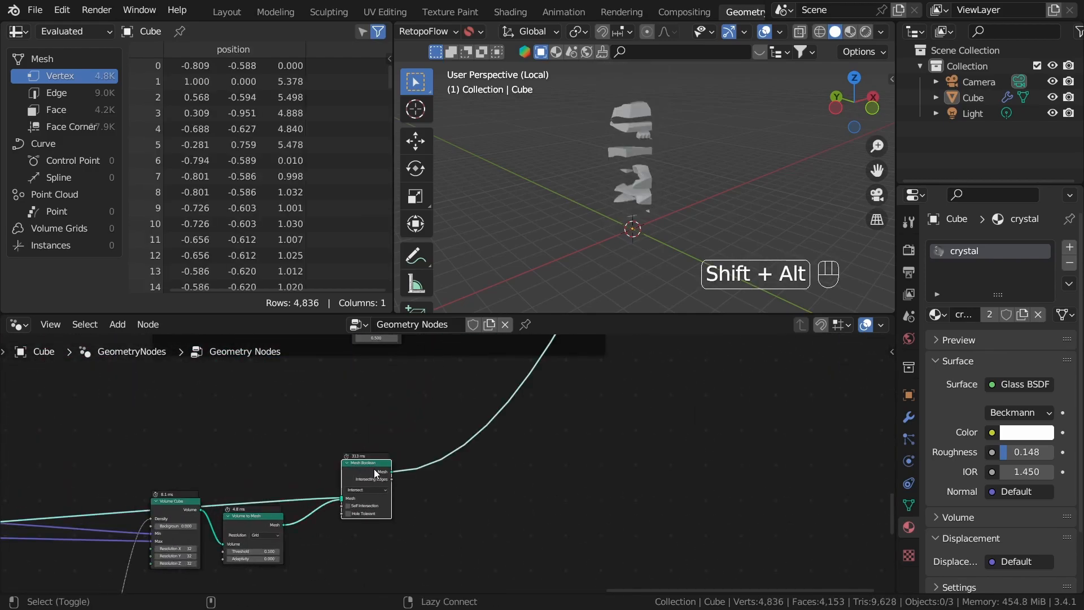
middle_drag(618, 195, 649, 261)
Step: Set the Volume to Mesh threshold to 0.07 and check the pieces from several angles
scroll(649, 261, up, 5)
middle_drag(531, 511, 729, 477)
scroll(497, 504, up, 2)
scroll(464, 483, up, 3)
middle_drag(605, 205, 627, 141)
mouse_move(695, 482)
shift+mouse_down()
mouse_move(713, 482)
mouse_move(684, 482)
shift+mouse_up()
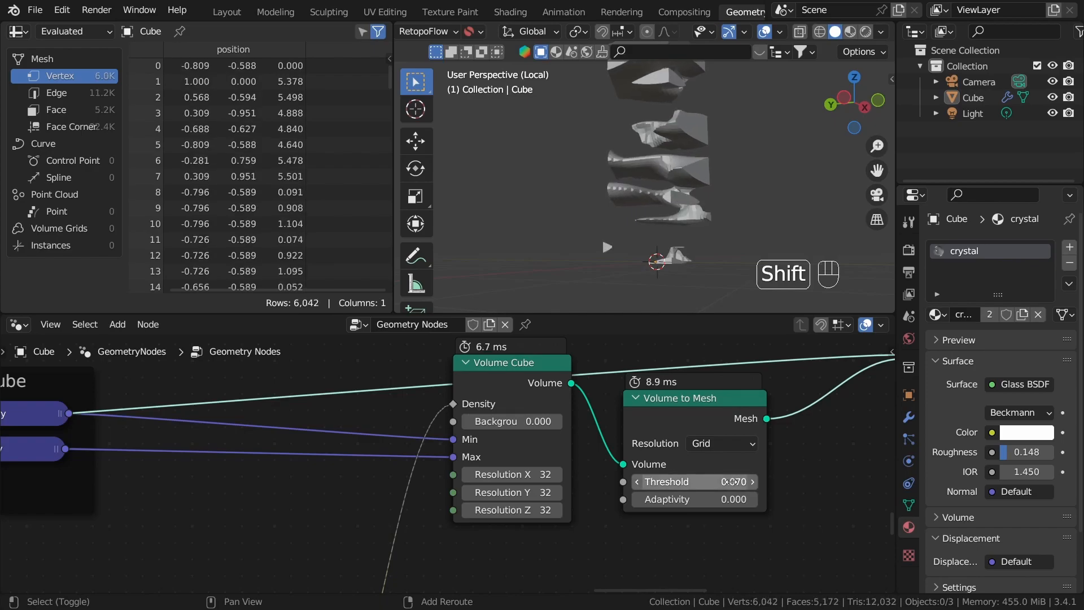
middle_drag(807, 555, 711, 533)
click(678, 522)
middle_drag(632, 205, 637, 242)
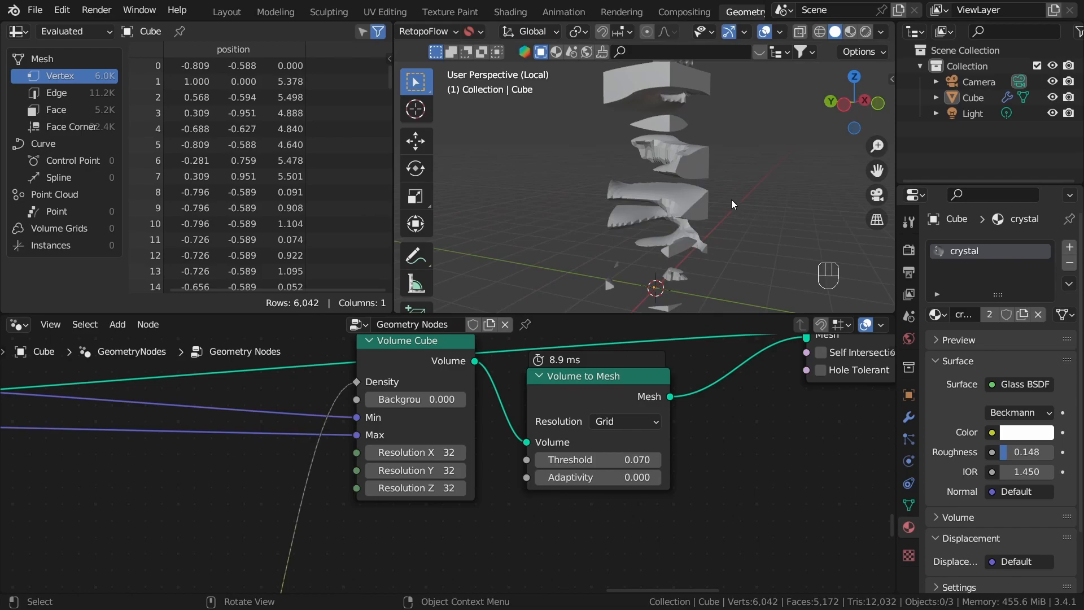
middle_drag(730, 199, 728, 221)
Step: Set the Volume Cube's X, Y and Z resolution to 64 and inspect the finer pieces
scroll(503, 526, up, 1)
middle_drag(440, 513, 497, 493)
click(464, 419)
drag(465, 419, 464, 420)
drag(475, 431, 474, 475)
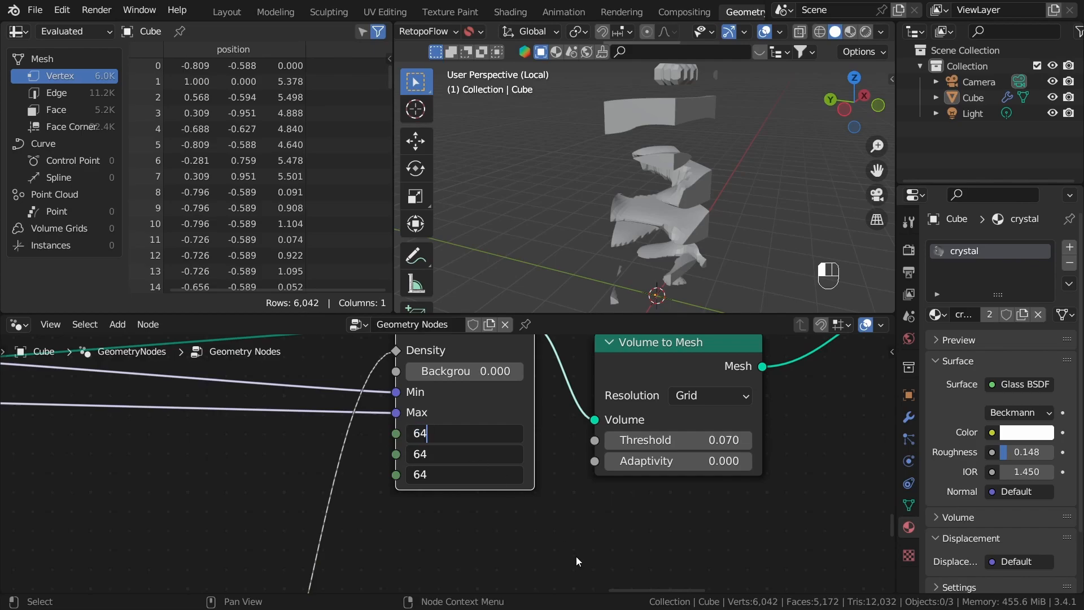
click(574, 526)
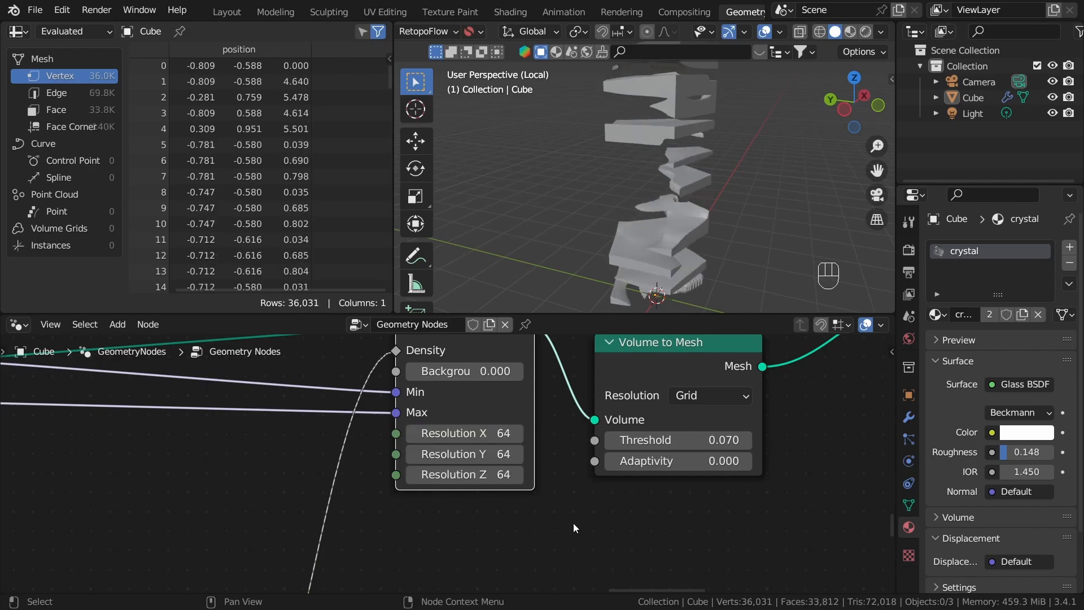
middle_drag(613, 124, 686, 182)
scroll(578, 213, up, 4)
scroll(615, 145, down, 4)
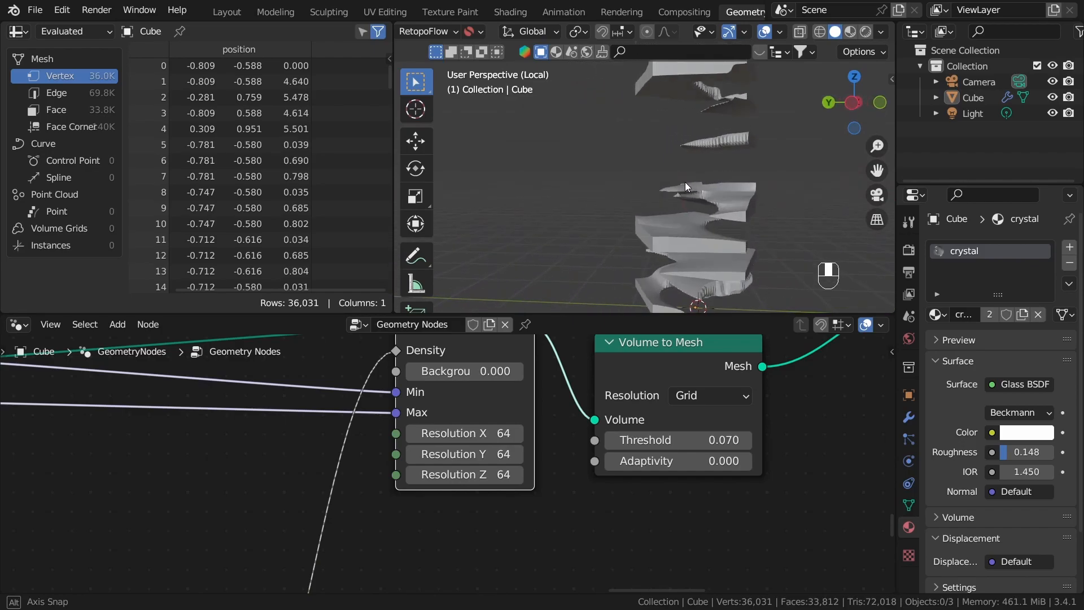
Step: Preview the Volume Cube's volume and set the final Multiply node's X and Y factors to 0.13
scroll(439, 418, down, 7)
middle_drag(439, 418, 492, 424)
alt+shift+click(496, 387)
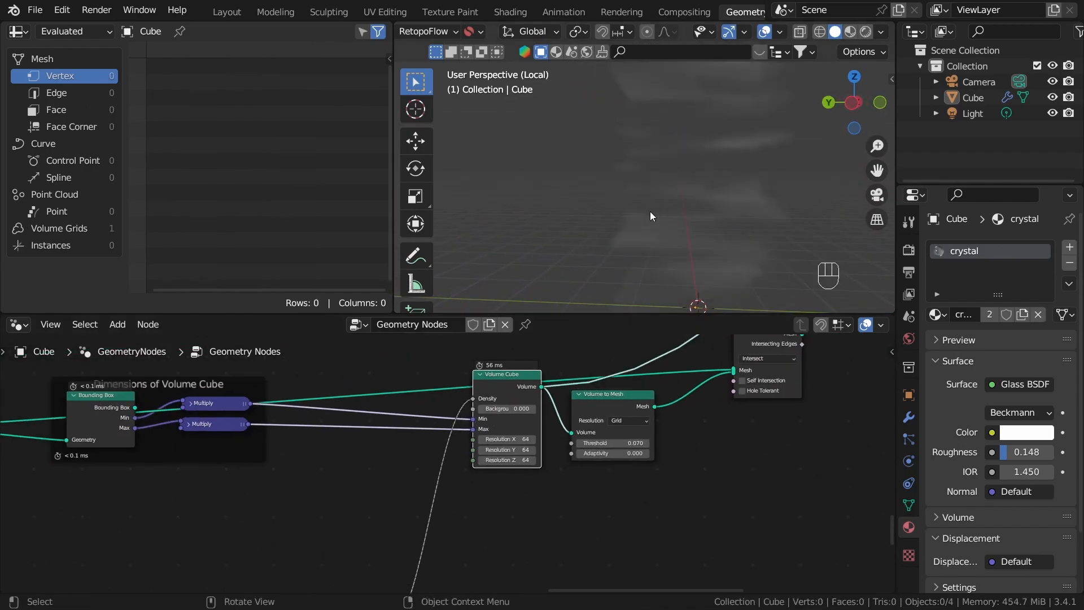
scroll(347, 514, down, 3)
middle_drag(296, 575, 490, 450)
scroll(496, 434, up, 12)
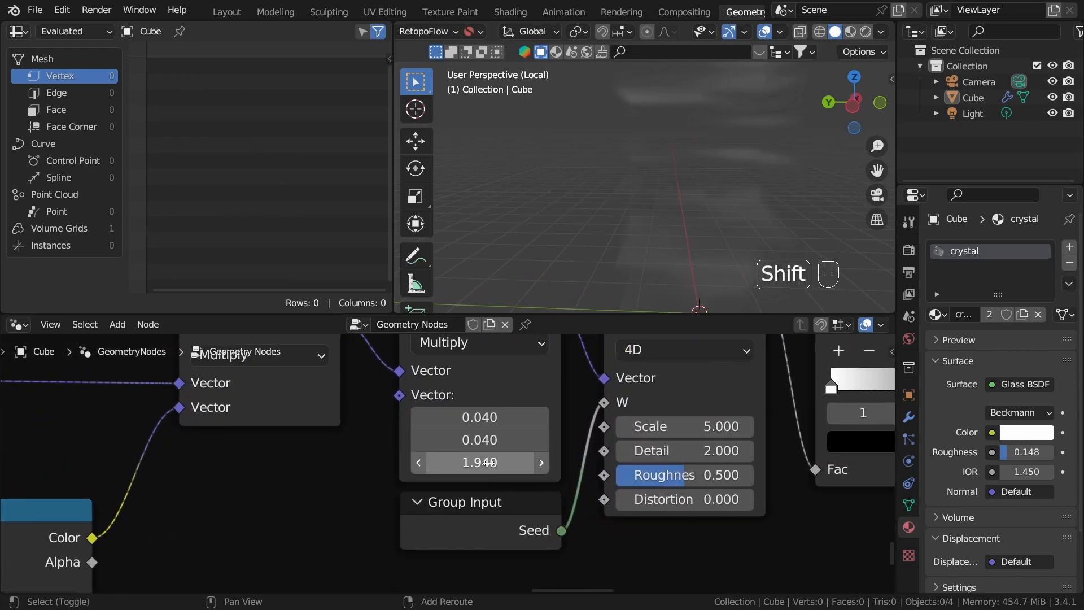
shift+click(498, 435)
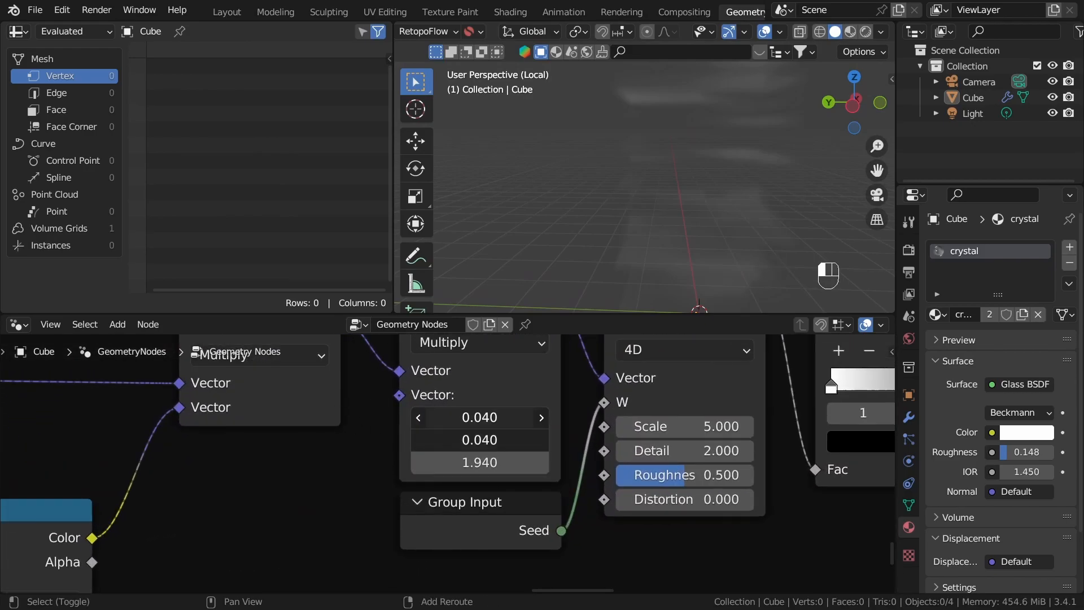
shift+drag(480, 429, 464, 430)
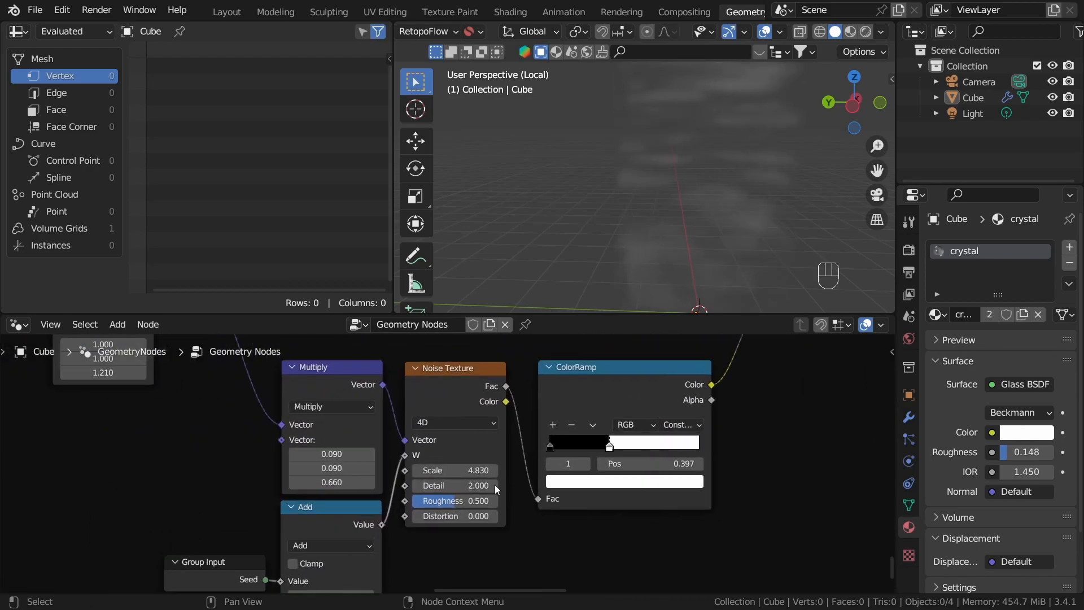
Step: Set the Z factor of the lower branch's Multiply node to 0.71
scroll(474, 480, down, 3)
middle_drag(438, 456, 587, 480)
scroll(587, 480, up, 5)
scroll(477, 489, up, 2)
shift+drag(481, 522, 480, 521)
scroll(474, 499, down, 4)
Step: Move the white stop of the lower branch's ColorRamp to position 0.479
middle_drag(606, 535, 557, 487)
scroll(557, 486, up, 2)
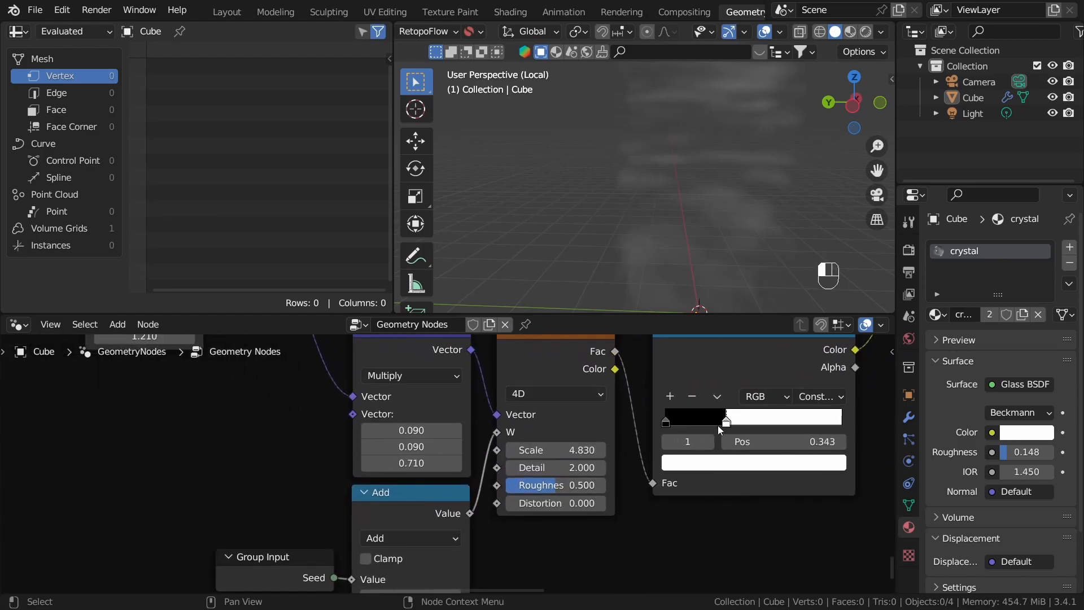
mouse_move(735, 427)
mouse_down()
mouse_move(760, 425)
mouse_move(751, 428)
mouse_up()
scroll(729, 432, down, 8)
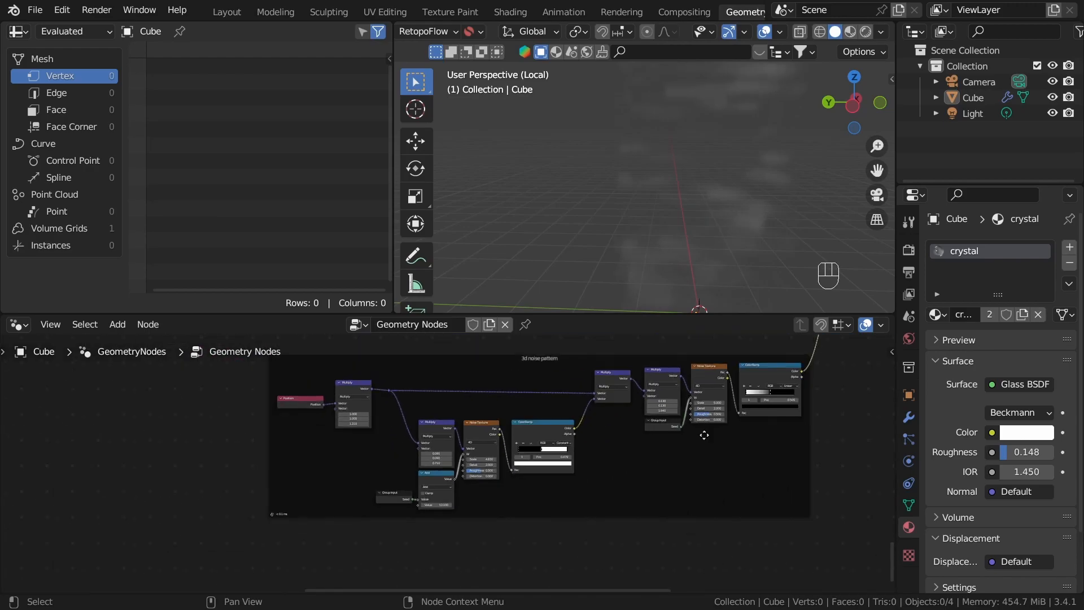
Step: Preview the Mesh Boolean's result again and orbit around the layered noise pieces
middle_drag(721, 432, 339, 556)
middle_drag(542, 421, 499, 490)
scroll(516, 475, up, 4)
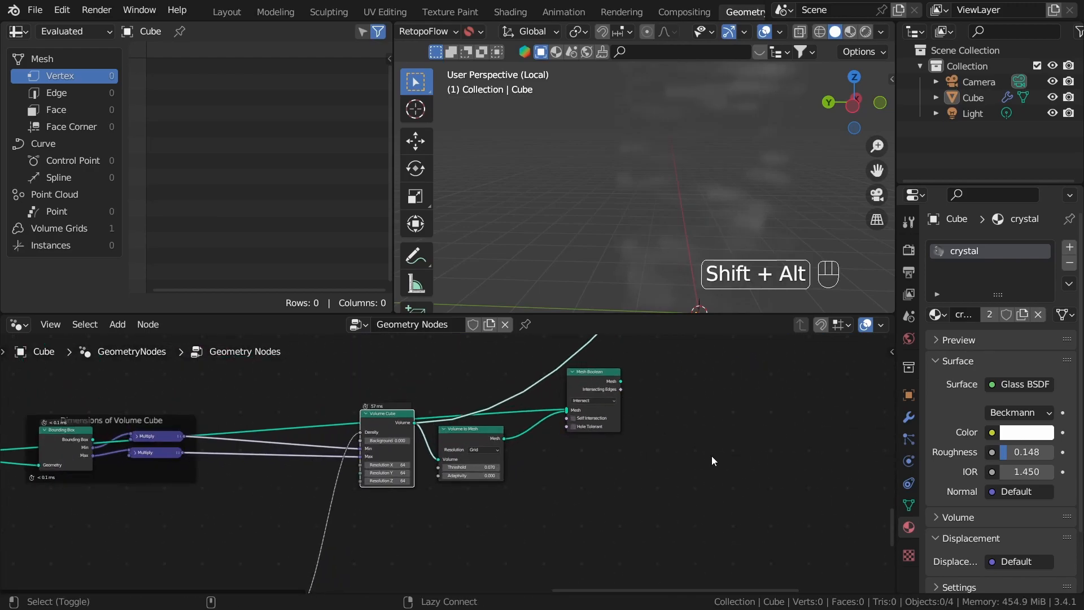
middle_drag(581, 172, 649, 237)
scroll(648, 237, down, 3)
scroll(649, 234, up, 4)
shift+middle_drag(670, 181, 650, 237)
middle_drag(649, 237, 679, 203)
scroll(377, 555, down, 5)
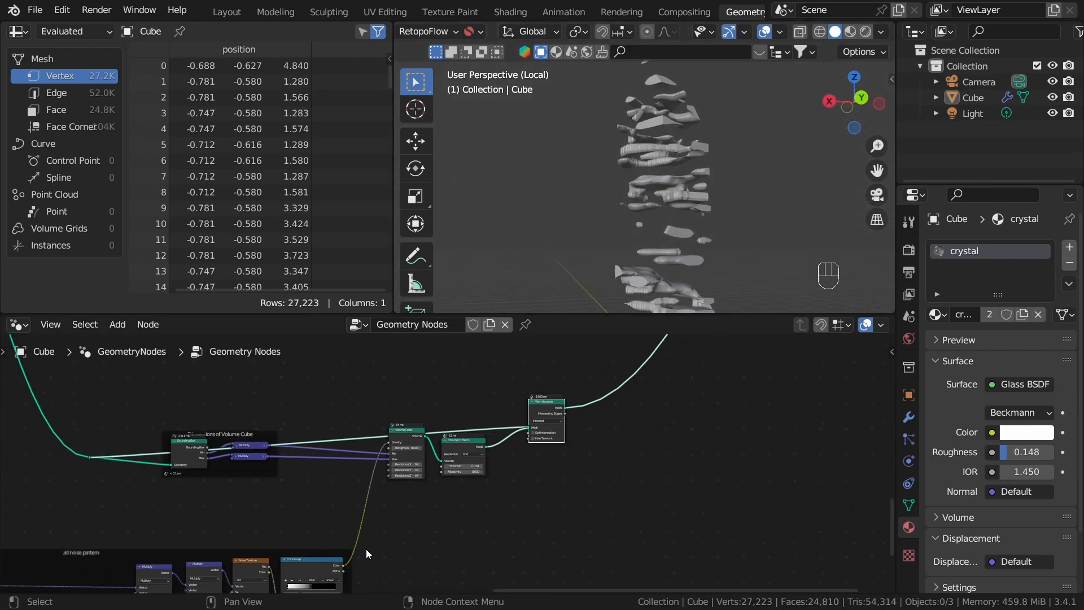
Step: Review the nodes and settings in the 3d noise pattern frame
middle_drag(381, 464, 643, 387)
scroll(613, 478, up, 1)
middle_drag(609, 478, 657, 372)
scroll(622, 390, up, 1)
scroll(517, 432, up, 1)
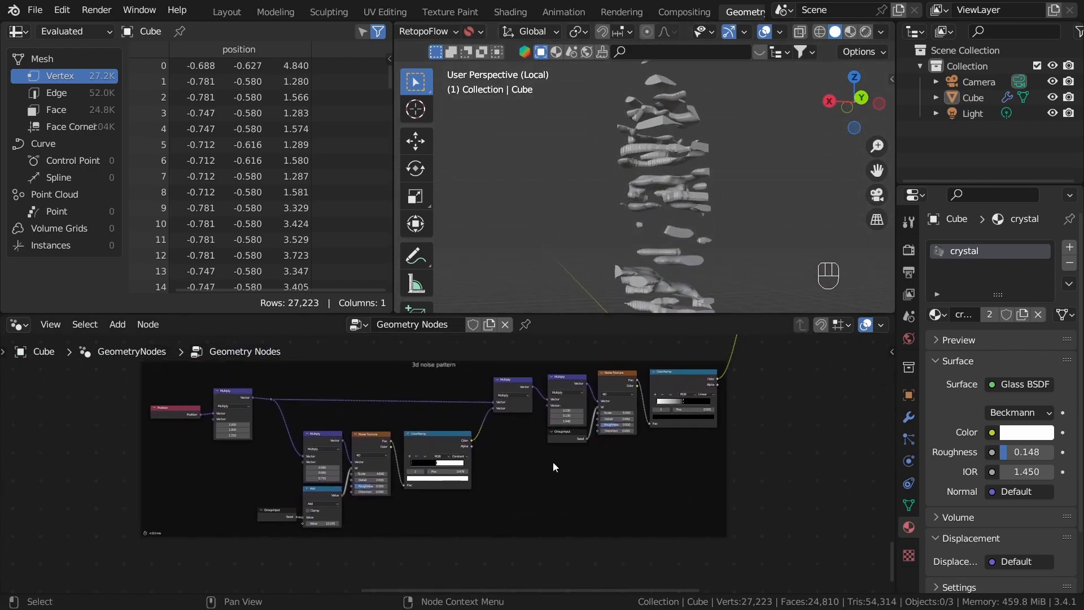
scroll(582, 452, up, 1)
scroll(596, 472, up, 1)
scroll(597, 470, up, 4)
click(624, 362)
middle_drag(549, 439, 696, 394)
scroll(480, 417, down, 3)
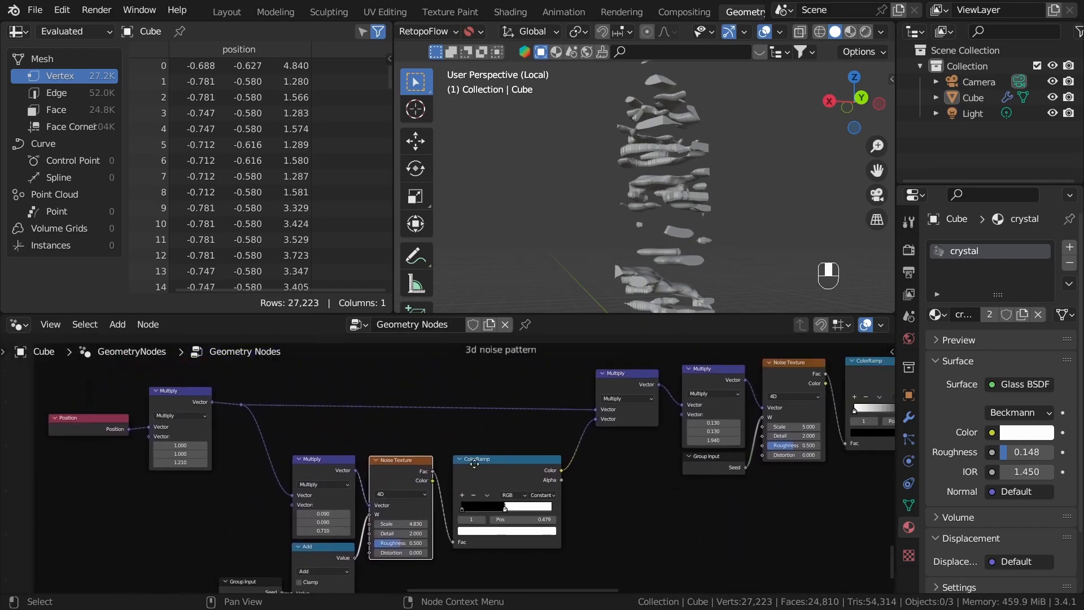
middle_drag(644, 501, 528, 492)
scroll(528, 489, down, 3)
mouse_move(577, 460)
middle_down()
mouse_move(513, 455)
mouse_move(591, 446)
middle_up()
mouse_move(389, 418)
mouse_down()
mouse_move(378, 428)
mouse_move(394, 414)
mouse_up()
click(667, 411)
Step: Add a Set Shade Smooth node fed by the Mesh Boolean's Mesh output and preview its result
middle_drag(762, 390, 582, 480)
scroll(668, 474, up, 1)
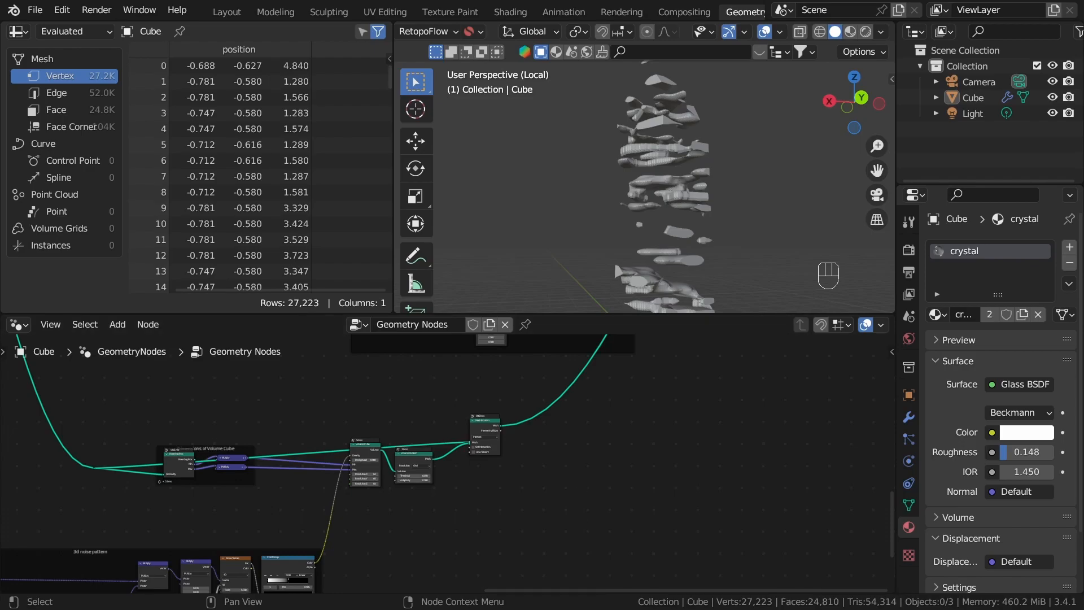
scroll(456, 417, up, 6)
drag(413, 432, 602, 486)
text(smoo)
click(659, 444)
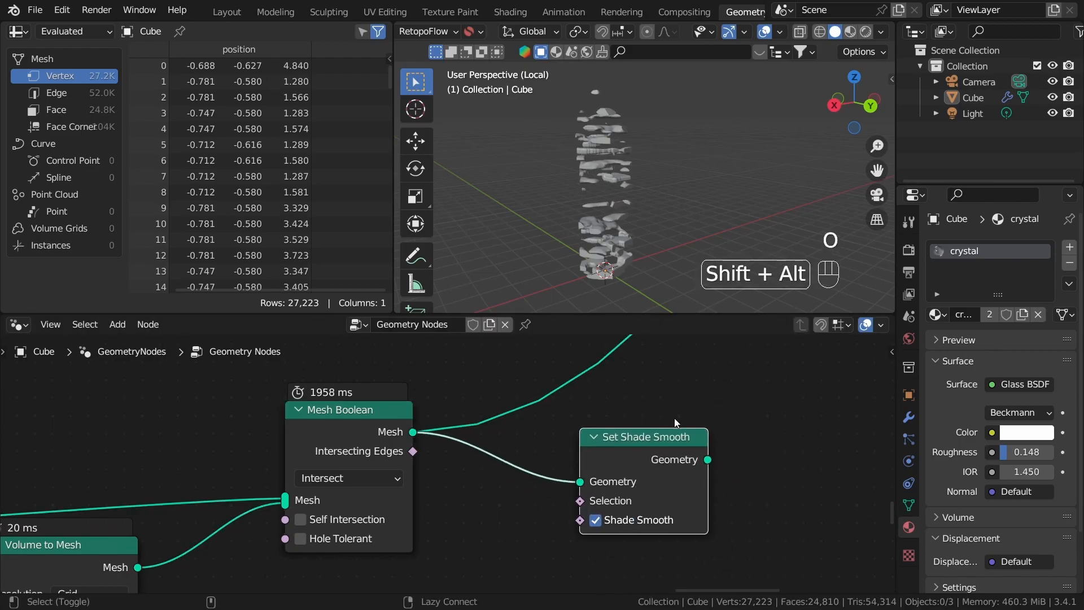
key(alt+o)
middle_drag(502, 429, 638, 414)
scroll(632, 158, up, 6)
middle_drag(629, 222, 685, 264)
Step: Reposition the Set Shade Smooth node beside the Mesh Boolean in the node tree
scroll(700, 246, down, 7)
scroll(636, 483, down, 3)
scroll(636, 483, down, 4)
middle_drag(605, 443, 564, 368)
scroll(424, 534, down, 5)
drag(374, 520, 425, 556)
key(g)
click(478, 542)
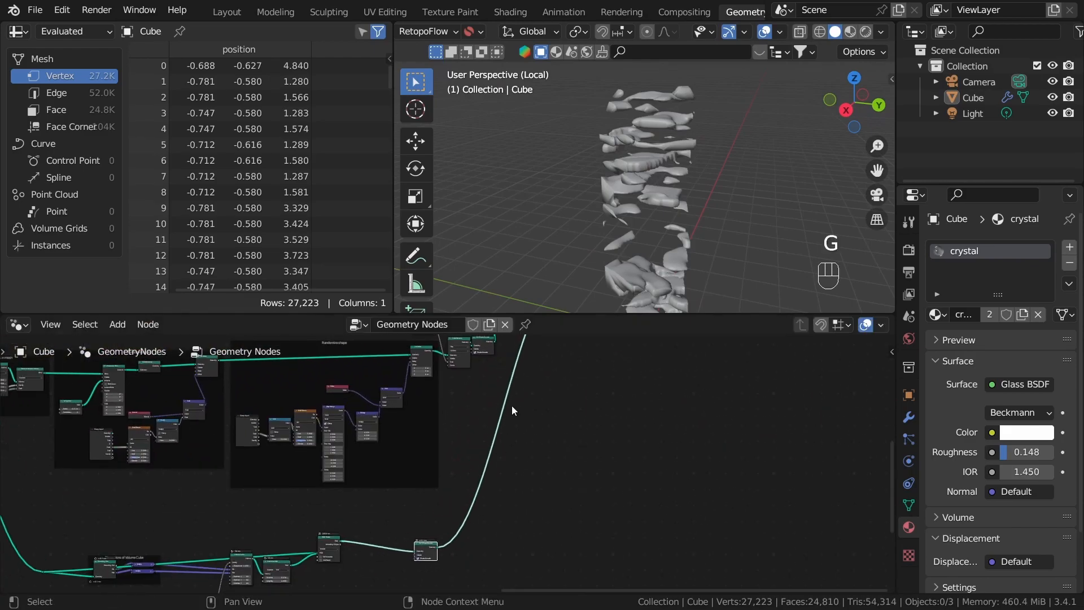
Step: Move the Set Material and Group Output nodes away from Join Geometry and route the material result back to the output
click(506, 427)
middle_drag(529, 381, 511, 527)
scroll(493, 394, up, 3)
drag(536, 375, 609, 432)
key(g)
click(769, 460)
click(713, 498)
scroll(452, 463, up, 5)
key(d)
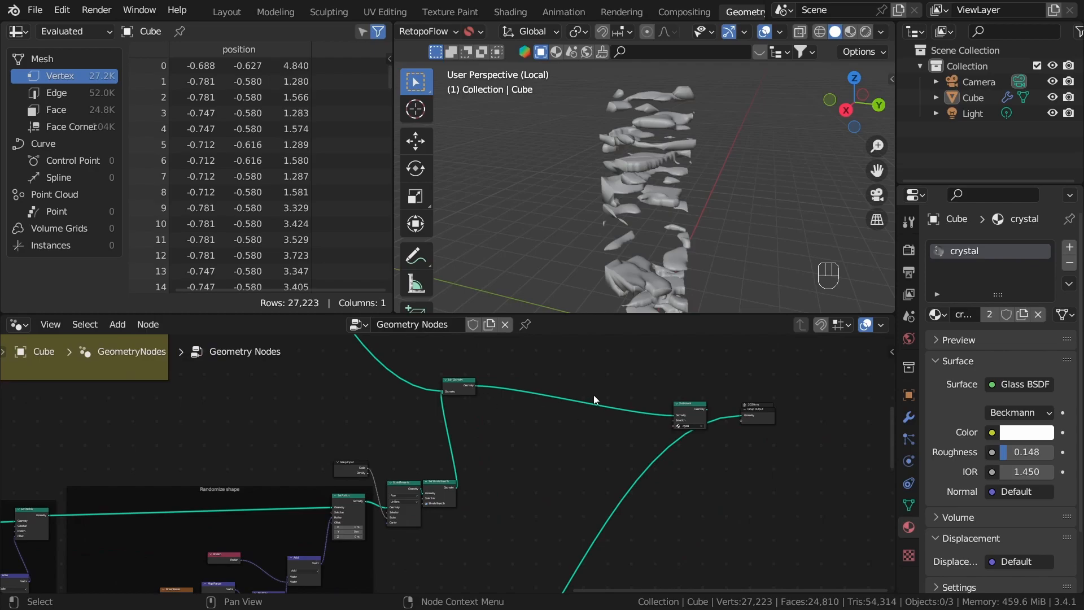
alt+shift+click(700, 414)
Step: Duplicate the Join Geometry node and insert the copy on the link between the original and Set Material
scroll(458, 385, up, 1)
scroll(458, 387, up, 1)
click(466, 369)
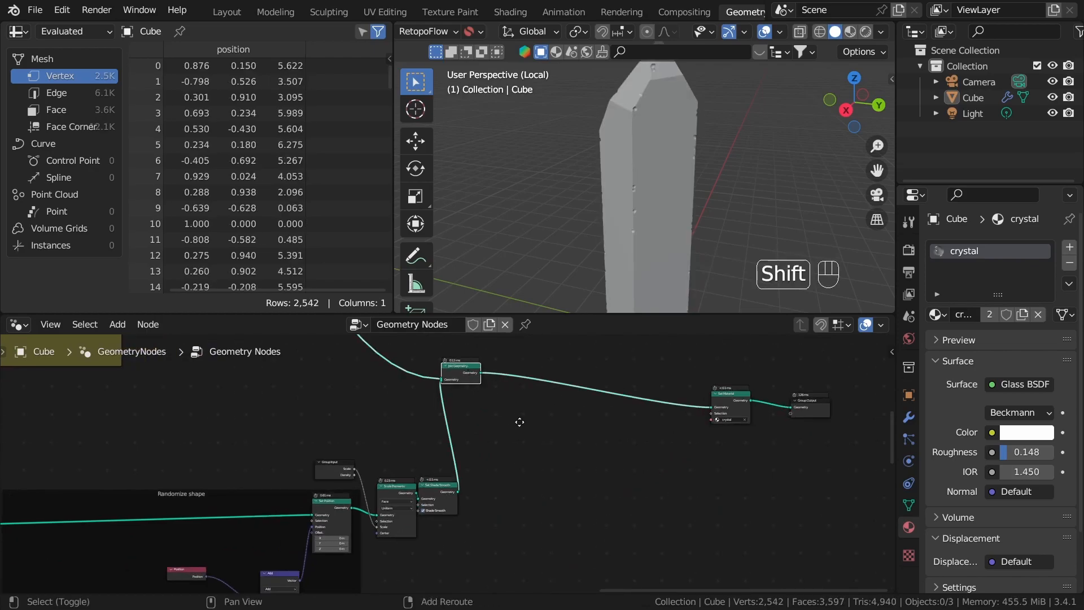
key(shift+d)
click(620, 439)
click(595, 451)
Step: Connect the noise branch's Set Shade Smooth output to the second Join Geometry node
scroll(599, 453, down, 2)
middle_drag(626, 465, 599, 357)
middle_drag(502, 494, 560, 350)
scroll(487, 473, up, 2)
drag(498, 458, 722, 490)
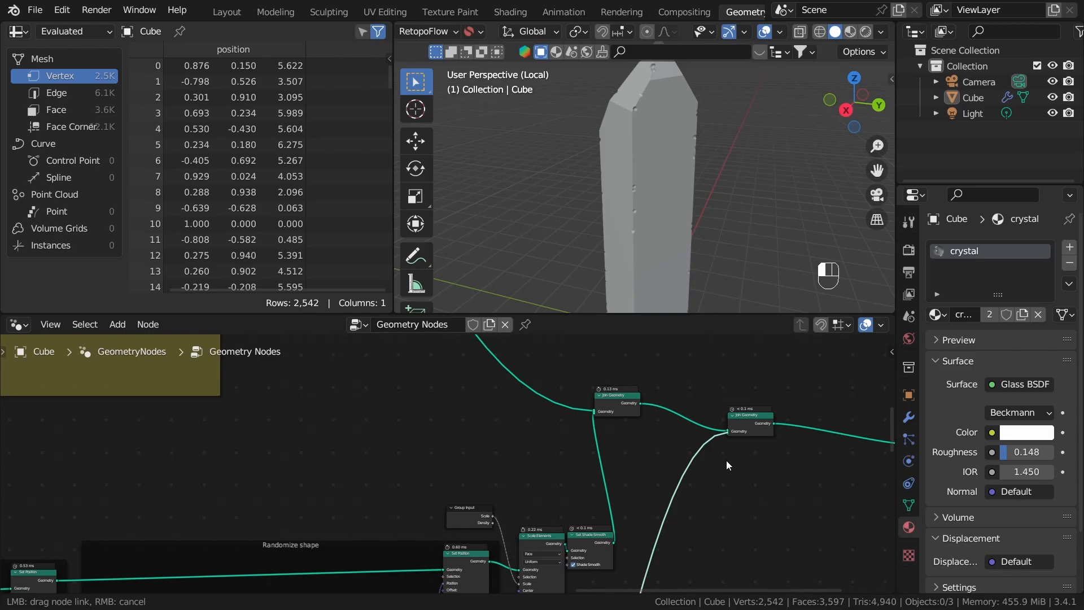
drag(726, 459, 727, 460)
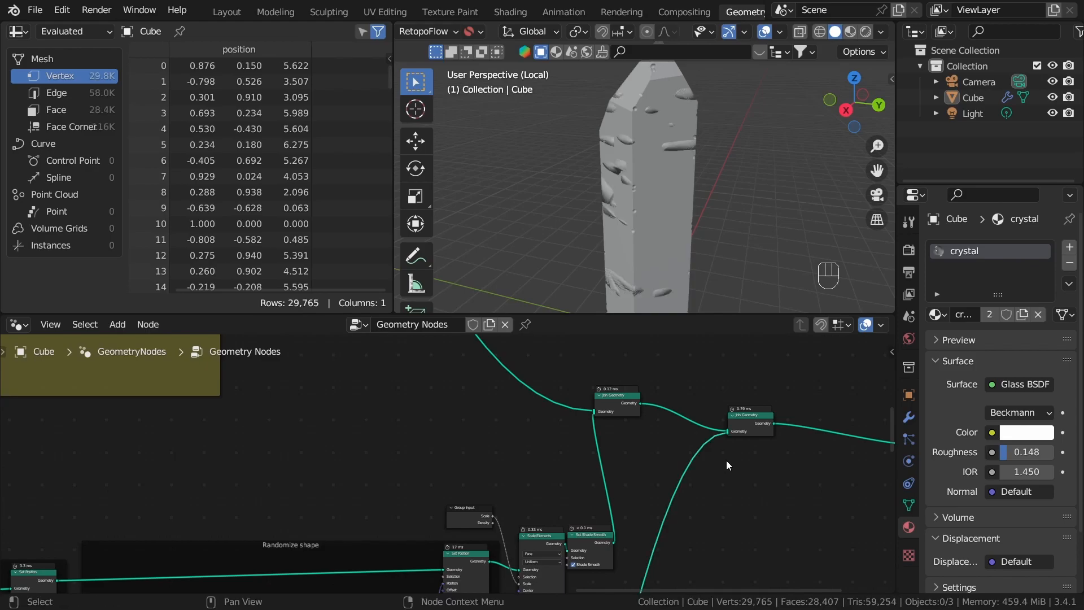
Step: Inspect the joined crystal and its noise pieces up close, checking the viewport shading modes
scroll(726, 460, down, 2)
scroll(727, 446, up, 1)
key(z)
middle_drag(619, 209, 579, 213)
scroll(698, 200, up, 3)
key(z)
click(758, 161)
middle_drag(720, 244, 664, 205)
scroll(686, 532, down, 1)
scroll(686, 389, up, 7)
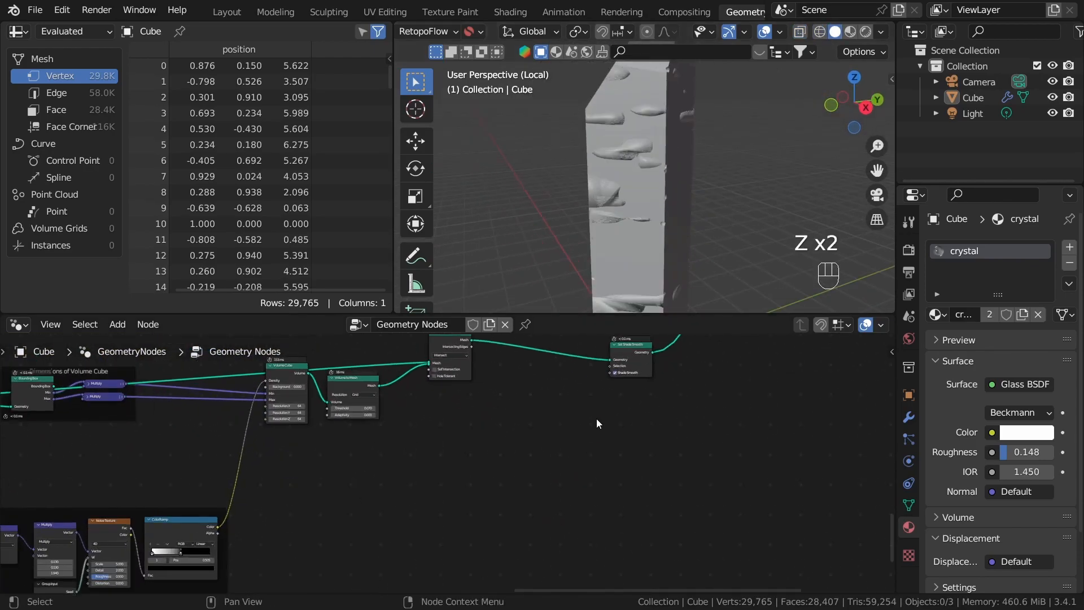
Step: Move the noise branch's Set Shade Smooth node closer to the Mesh Boolean node
drag(598, 422, 612, 420)
scroll(633, 432, down, 7)
middle_drag(680, 442, 459, 448)
scroll(656, 485, down, 1)
scroll(619, 460, down, 2)
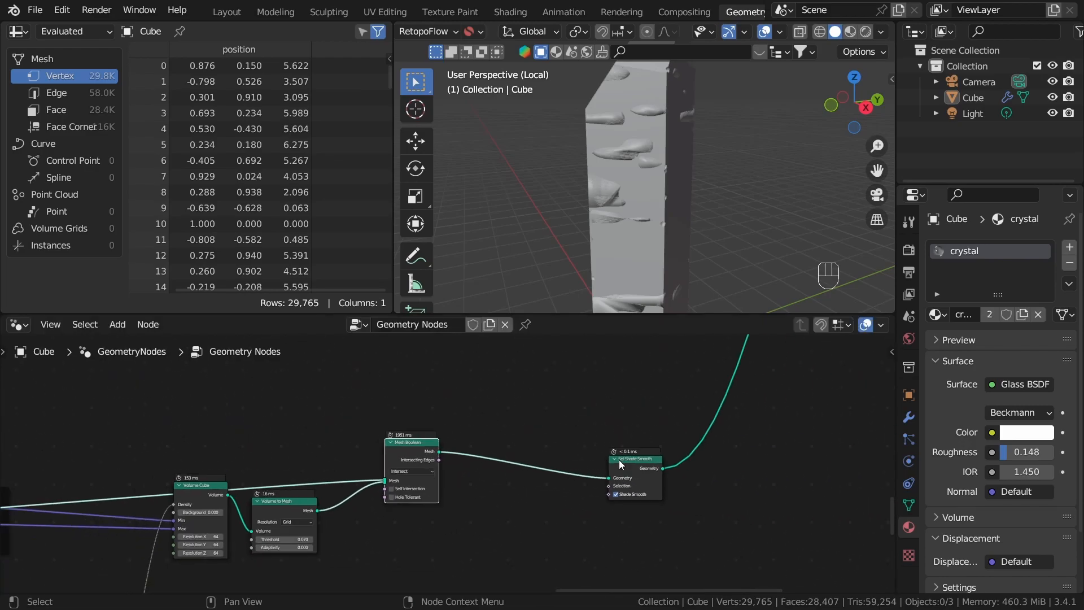
scroll(655, 435, down, 2)
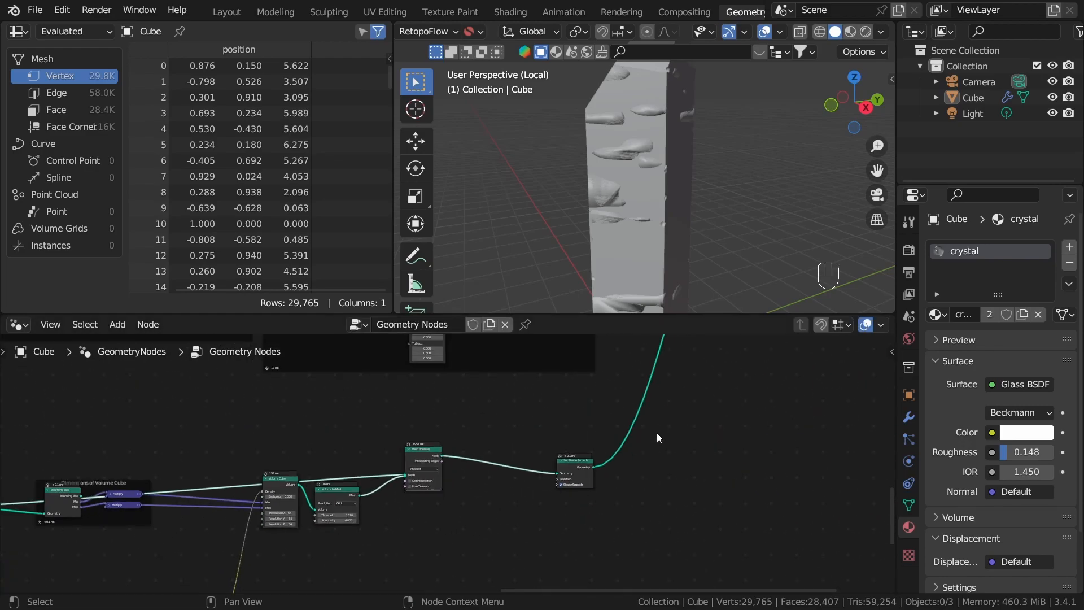
middle_drag(565, 431, 413, 403)
scroll(540, 414, up, 5)
click(535, 411)
scroll(416, 418, up, 2)
drag(446, 480, 310, 449)
scroll(412, 458, up, 1)
Step: Insert a Geometry Switch node after the noise branch's Set Shade Smooth, with the smooth geometry feeding its False input
key(shift+a)
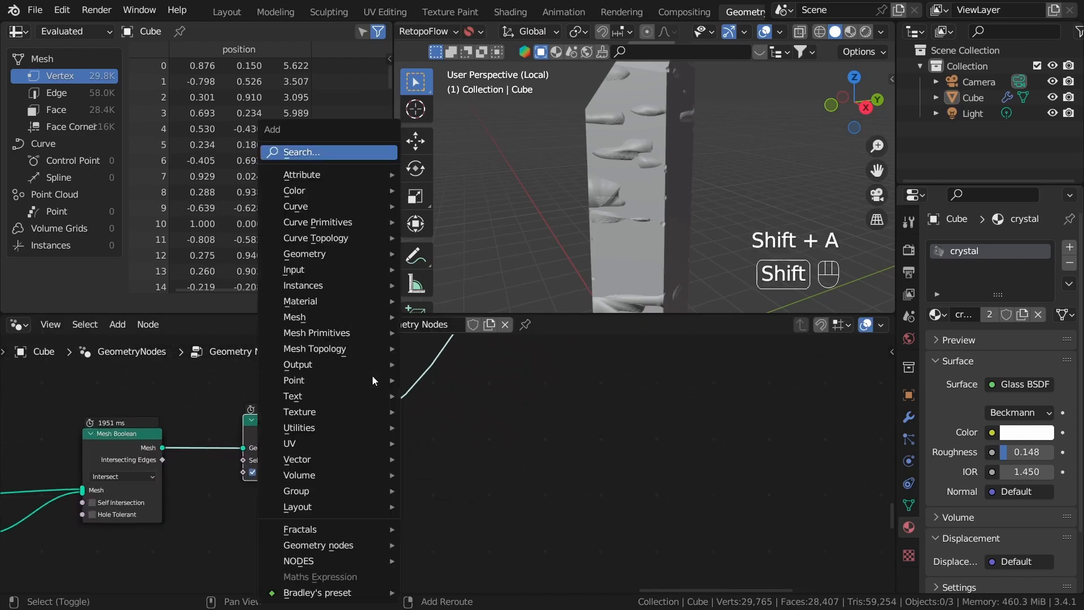
click(361, 152)
text(sw)
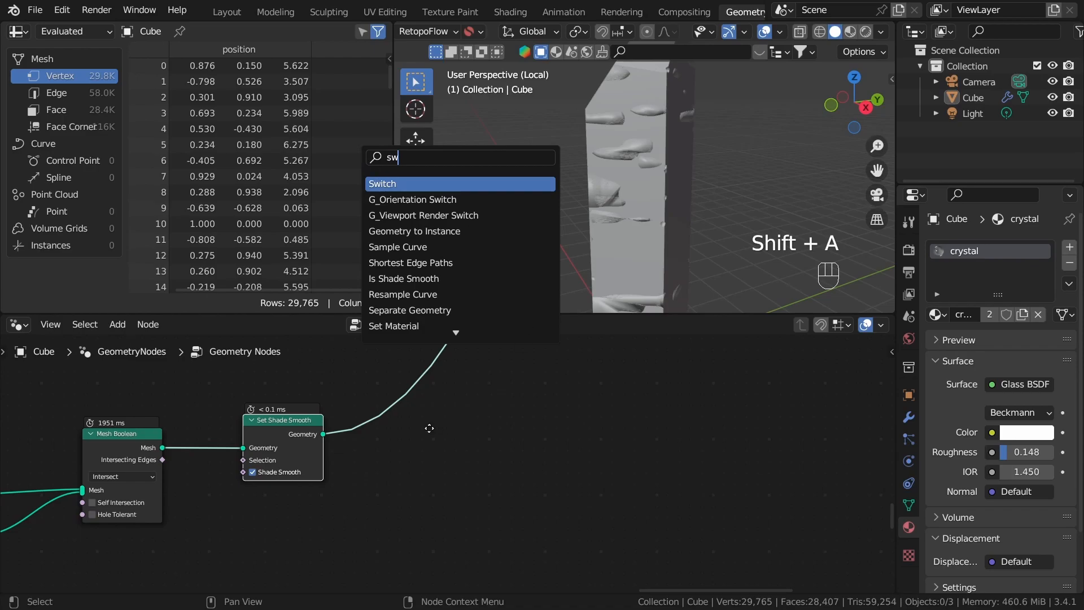
key(Return)
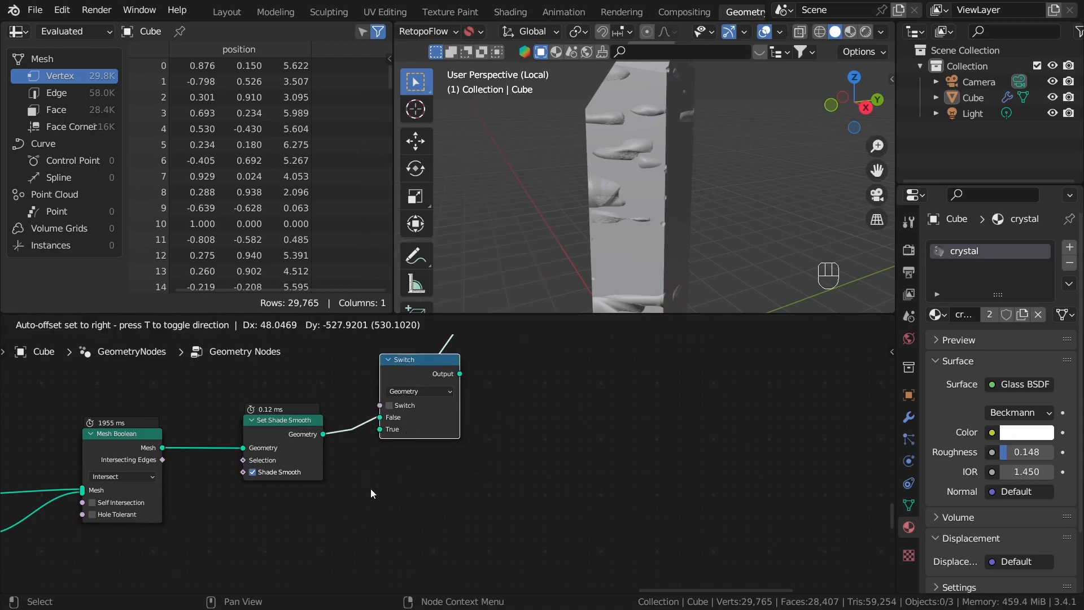
click(317, 454)
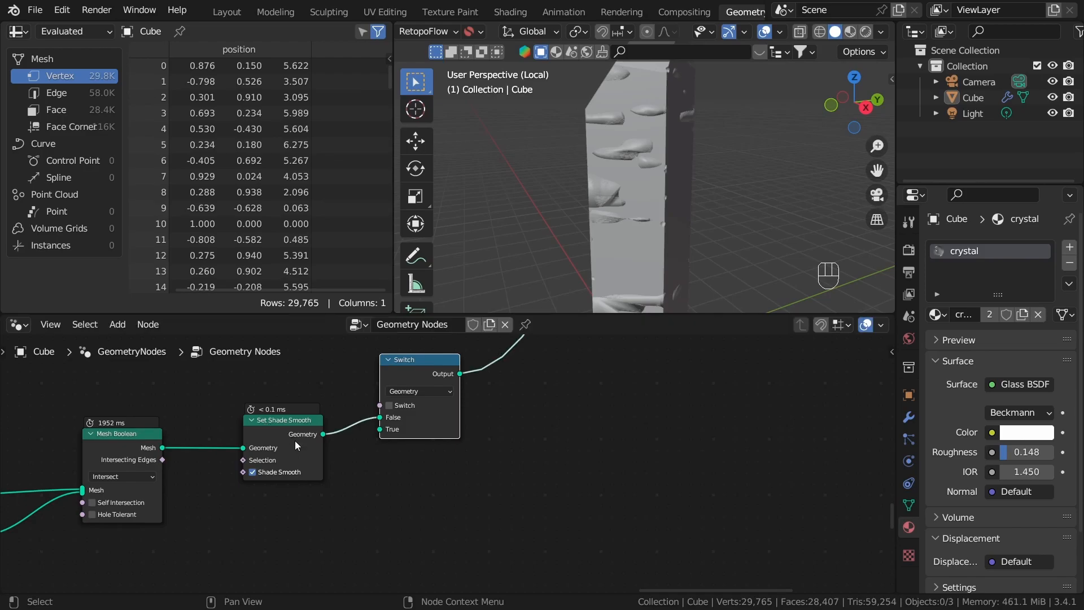
Step: Test hiding the noise by enabling the Switch node's Switch option while viewing the crystal from several angles
scroll(370, 418, down, 1)
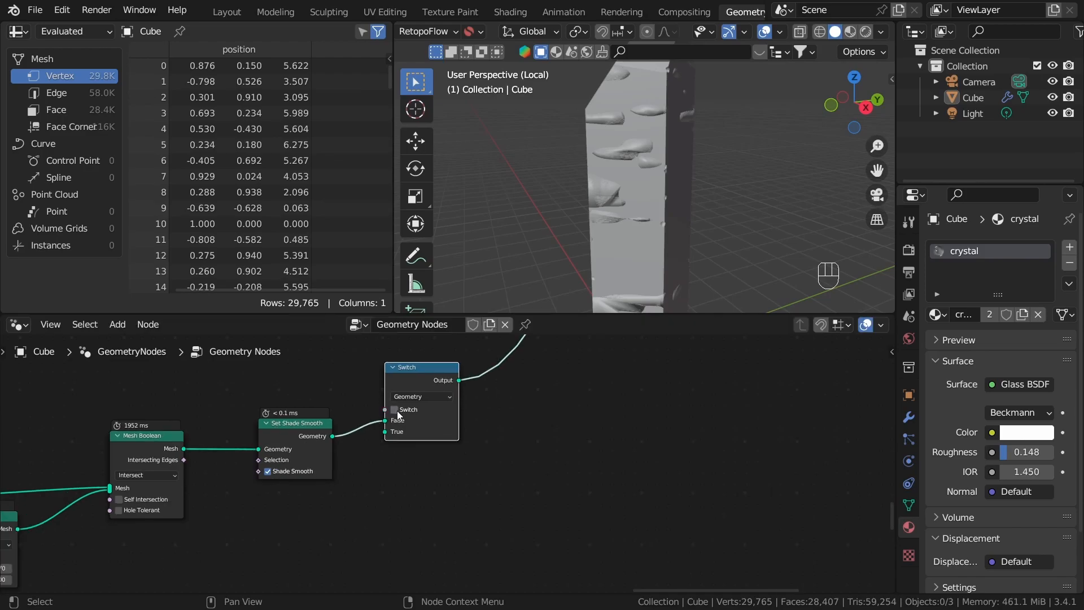
click(397, 412)
middle_drag(440, 480, 597, 497)
scroll(622, 515, up, 3)
click(646, 211)
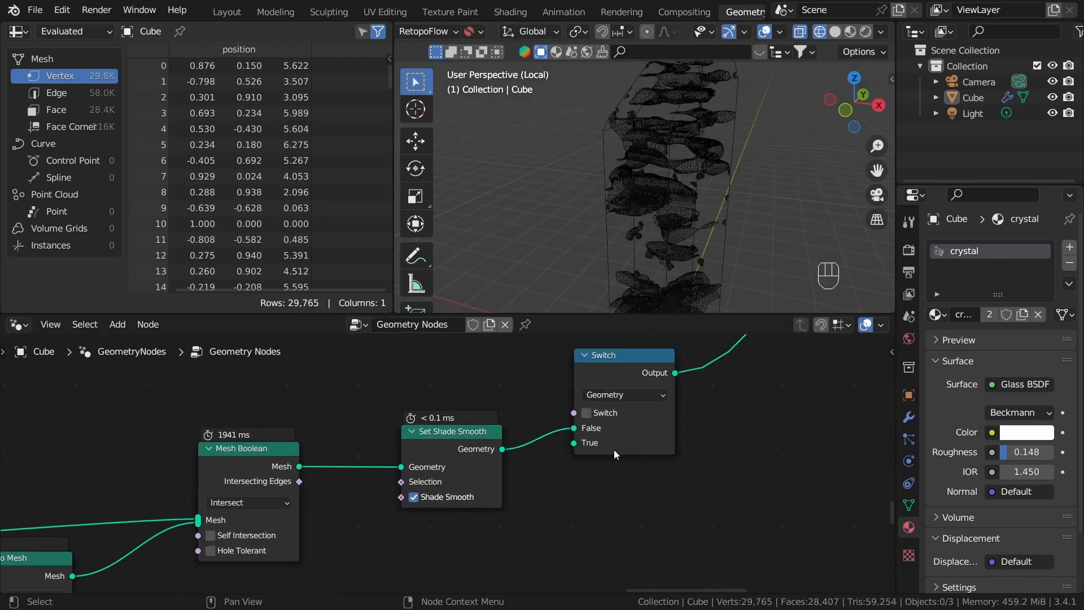
scroll(602, 429, up, 1)
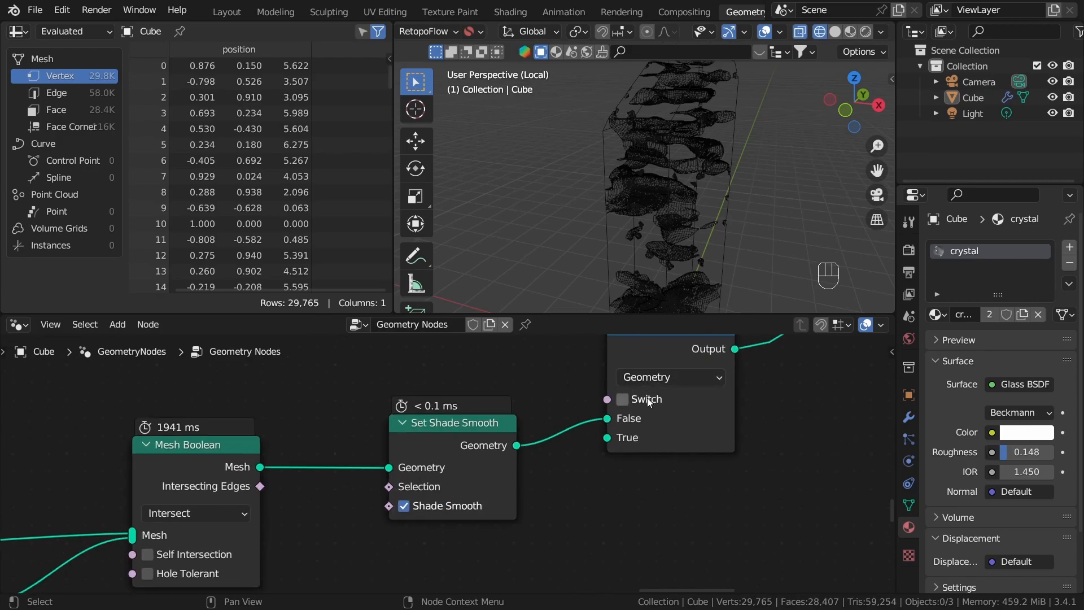
middle_drag(676, 187, 638, 180)
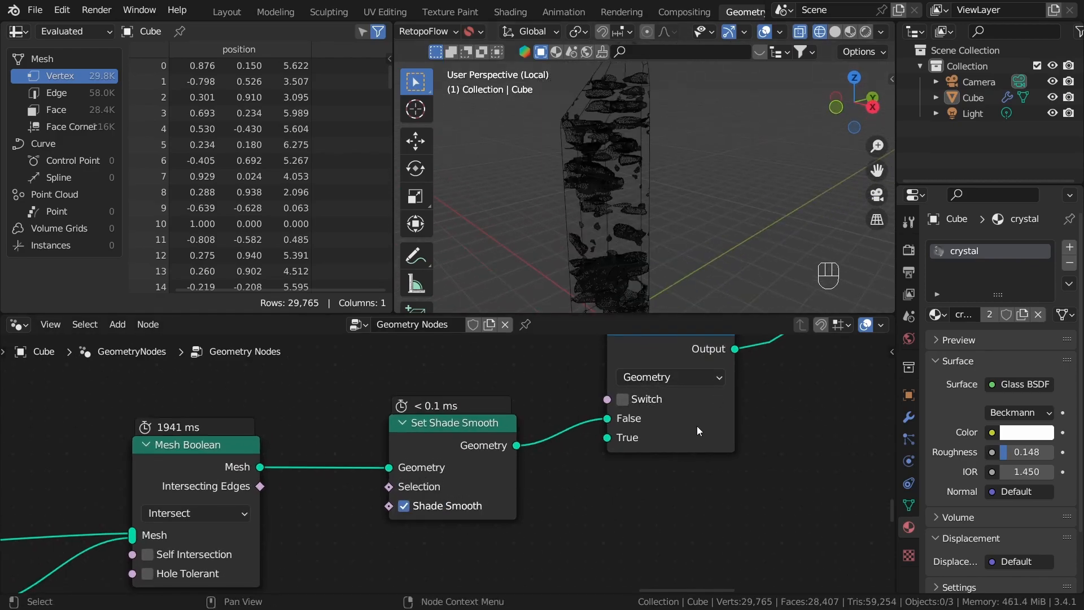
click(625, 402)
mouse_move(672, 294)
middle_down()
mouse_move(648, 285)
mouse_move(664, 302)
middle_up()
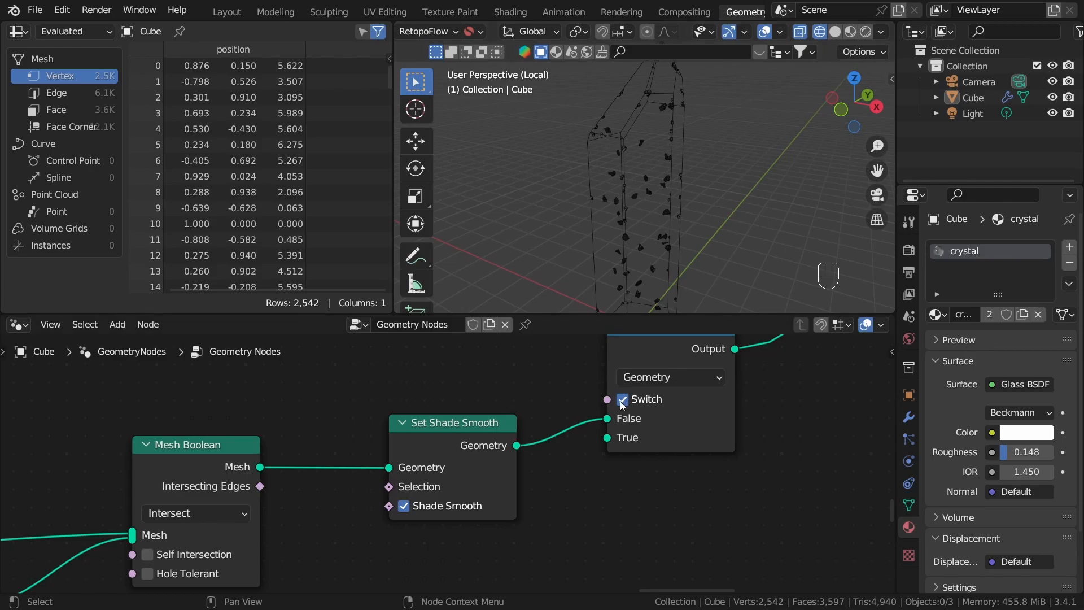
Step: Add a Group Input node above the Mesh Boolean and Set Shade Smooth nodes
scroll(740, 505, down, 6)
middle_drag(750, 467, 711, 489)
scroll(553, 460, up, 5)
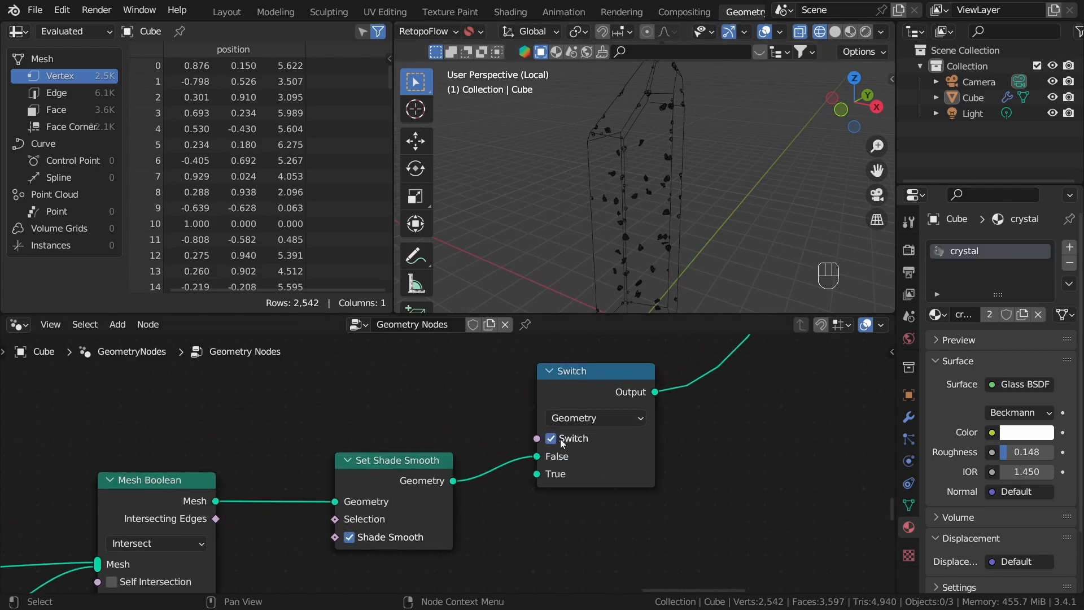
middle_drag(433, 375, 661, 399)
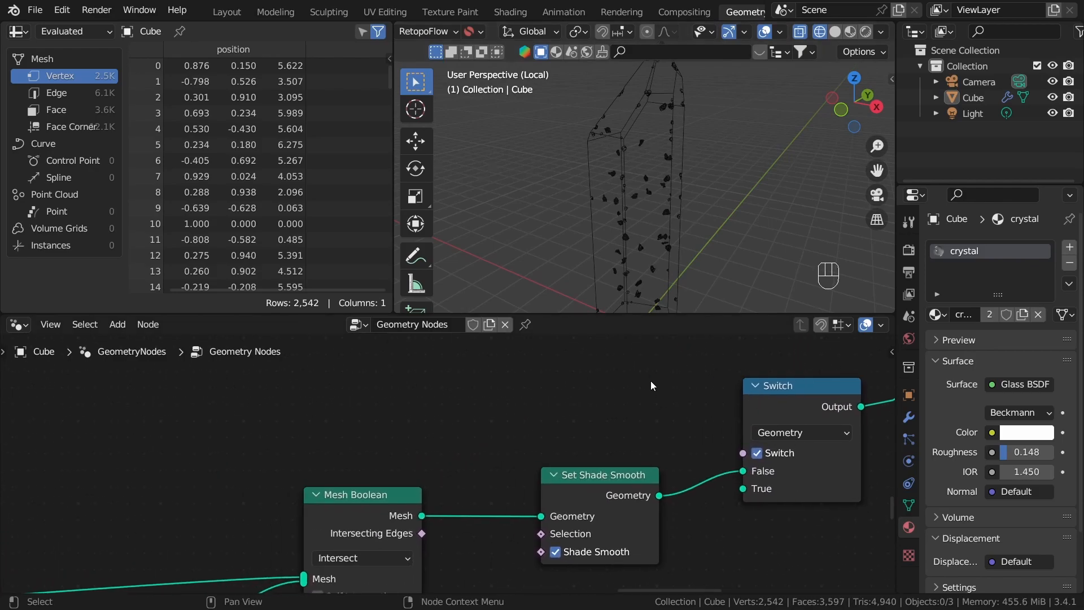
key(shift+a)
click(600, 148)
text(group i)
key(Return)
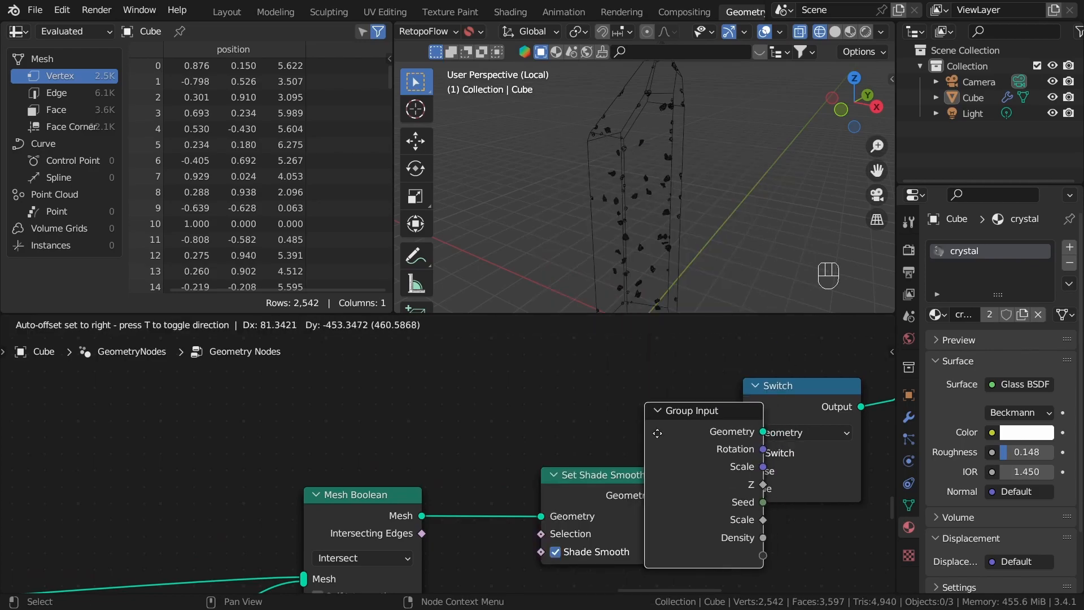
click(486, 372)
Step: Expose the Switch option through the new Group Input node, hide its unused sockets and place it beside the Switch node
drag(552, 470, 733, 454)
key(ctrl+g)
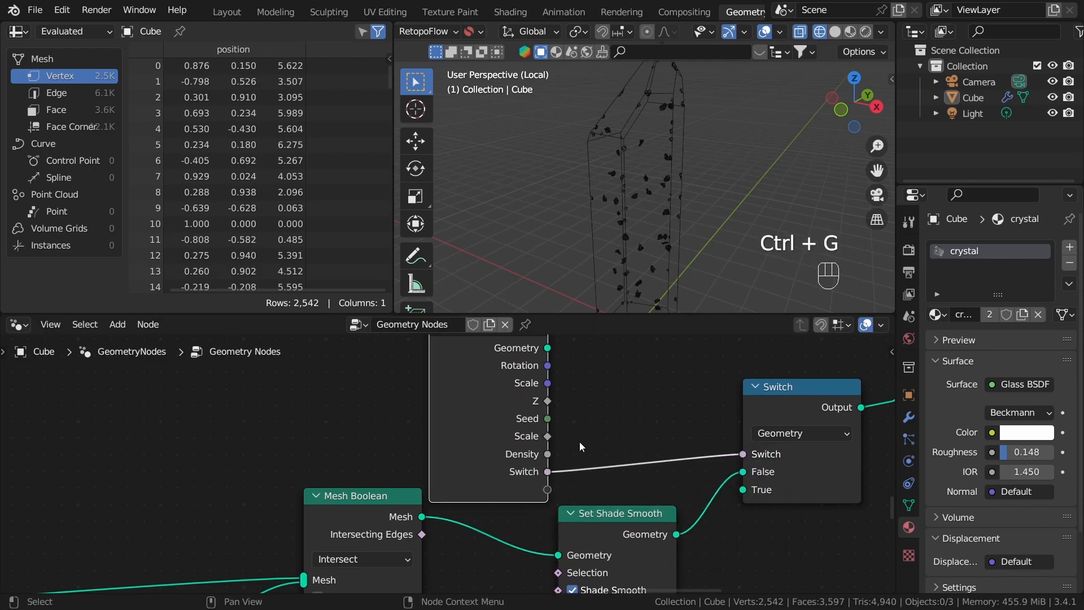
key(ctrl+h)
drag(541, 372, 559, 459)
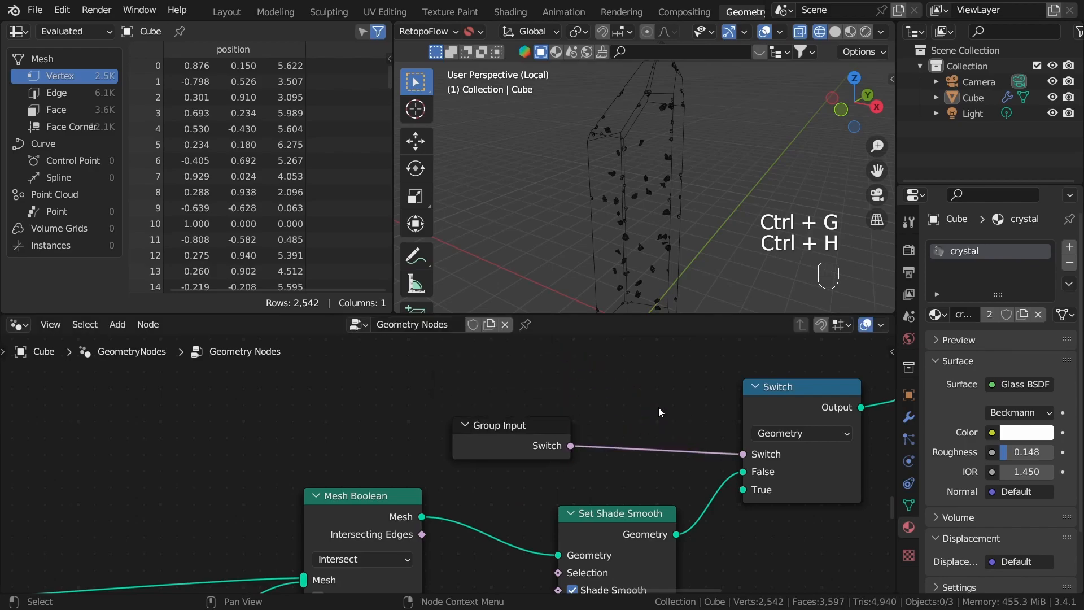
Step: Rename the group's Switch input to Debug mode
key(n)
click(887, 394)
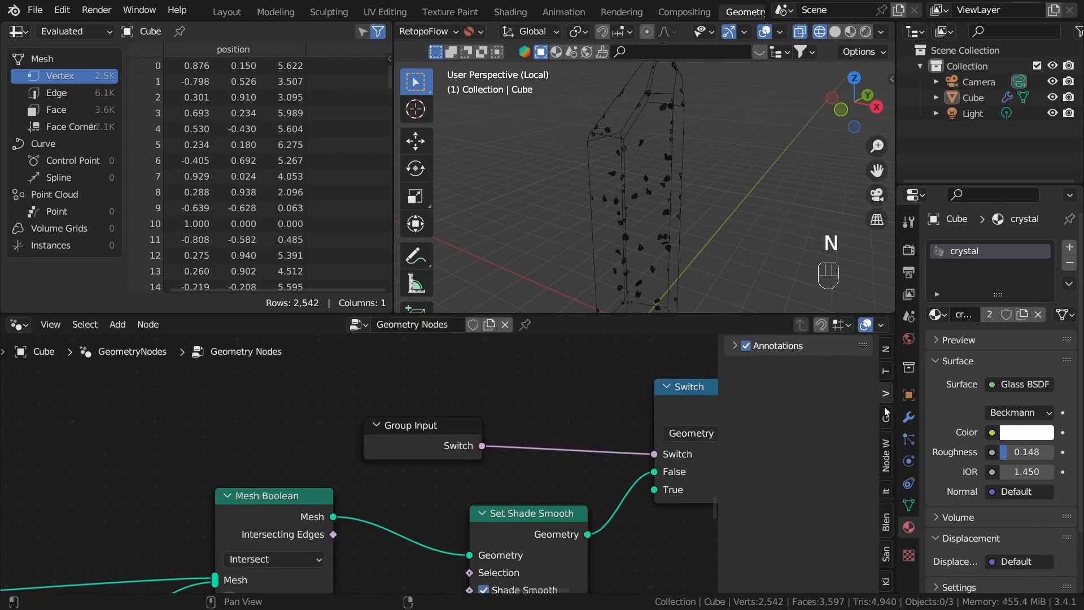
click(887, 416)
scroll(769, 435, down, 3)
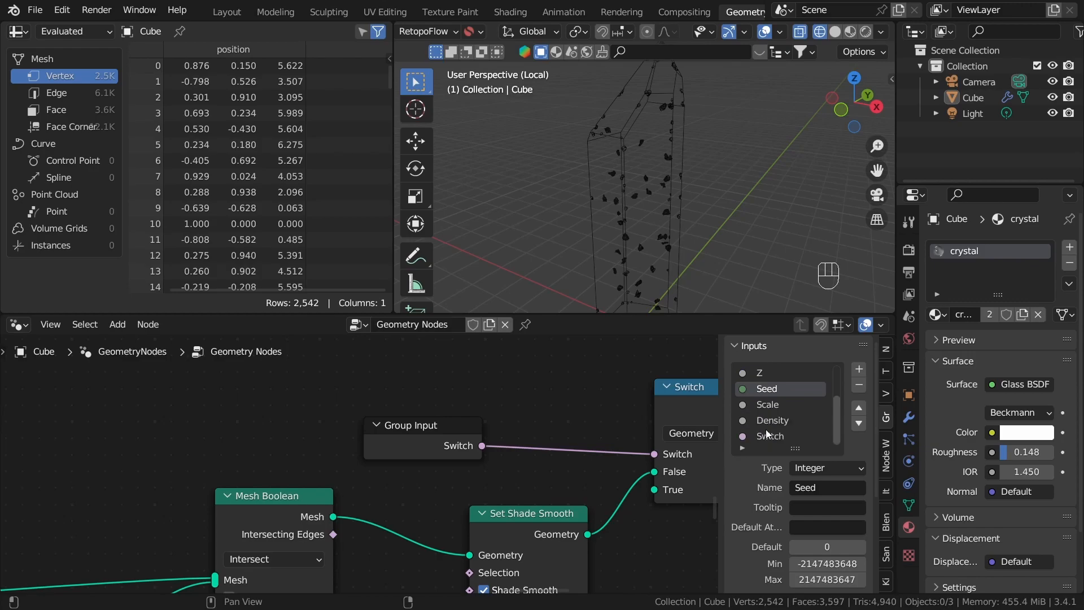
double_click(768, 434)
text(Deb)
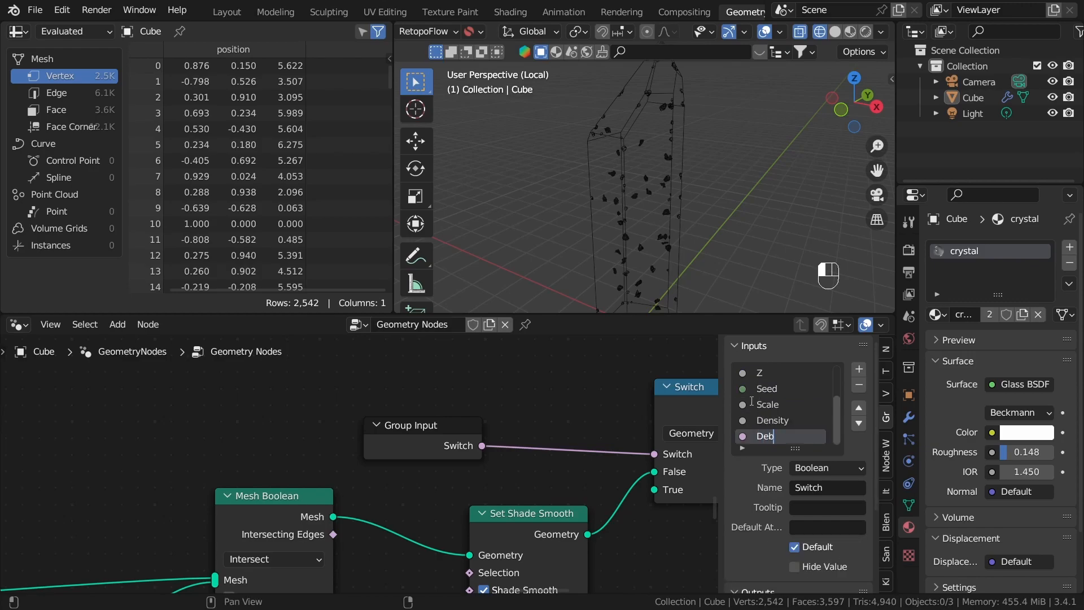
text(ug mode)
key(Return)
key(n)
Step: Show the GeometryNodes modifier settings in a wider Properties editor and set Debug mode to 0
scroll(696, 438, down, 5)
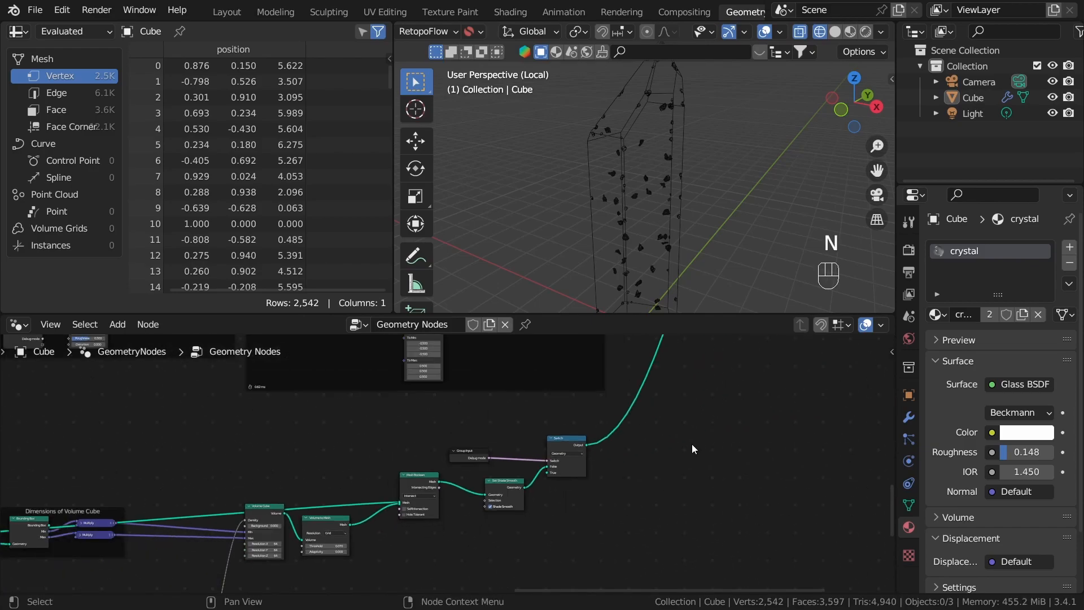
key(a)
key(a)
middle_drag(682, 491, 599, 479)
scroll(587, 446, down, 6)
middle_drag(577, 354, 540, 474)
middle_drag(556, 368, 522, 483)
middle_drag(574, 552, 649, 341)
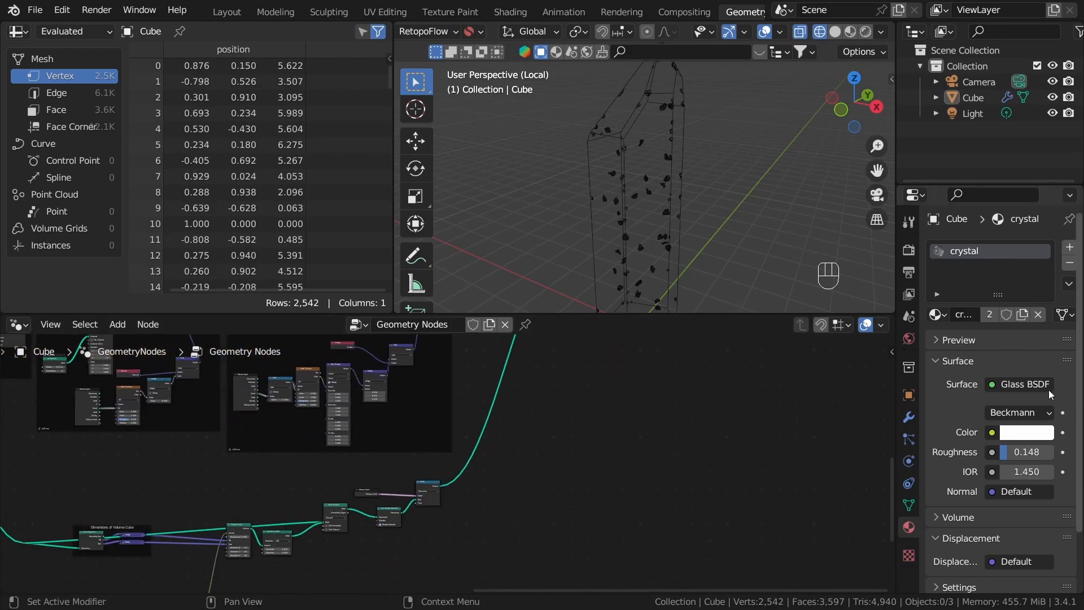
click(900, 420)
drag(895, 413, 758, 412)
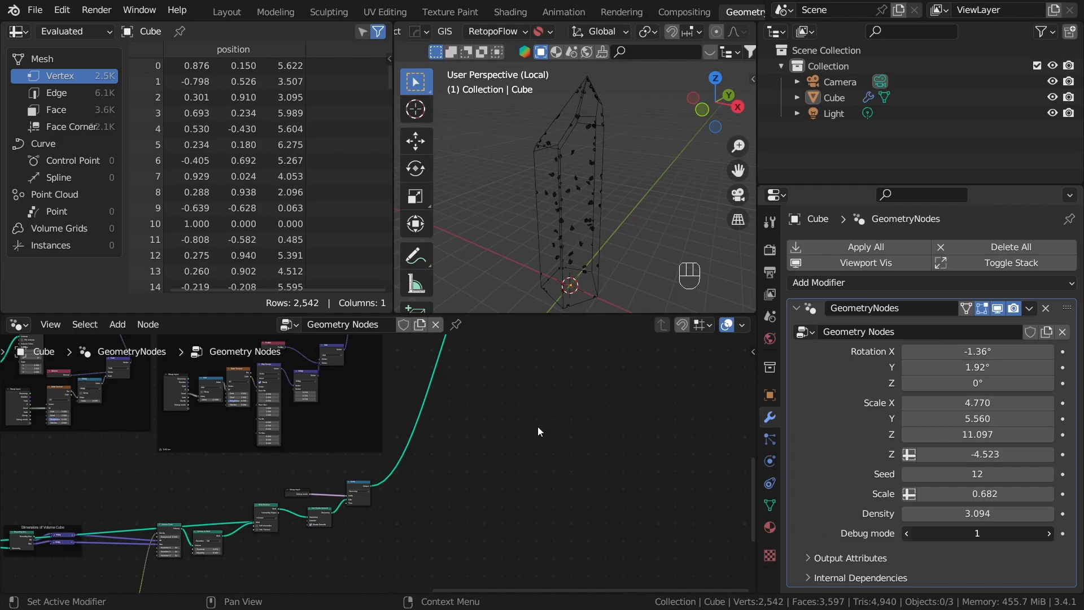
Step: Examine the crystal and its noise pieces up close in solid shading
click(602, 147)
key(z)
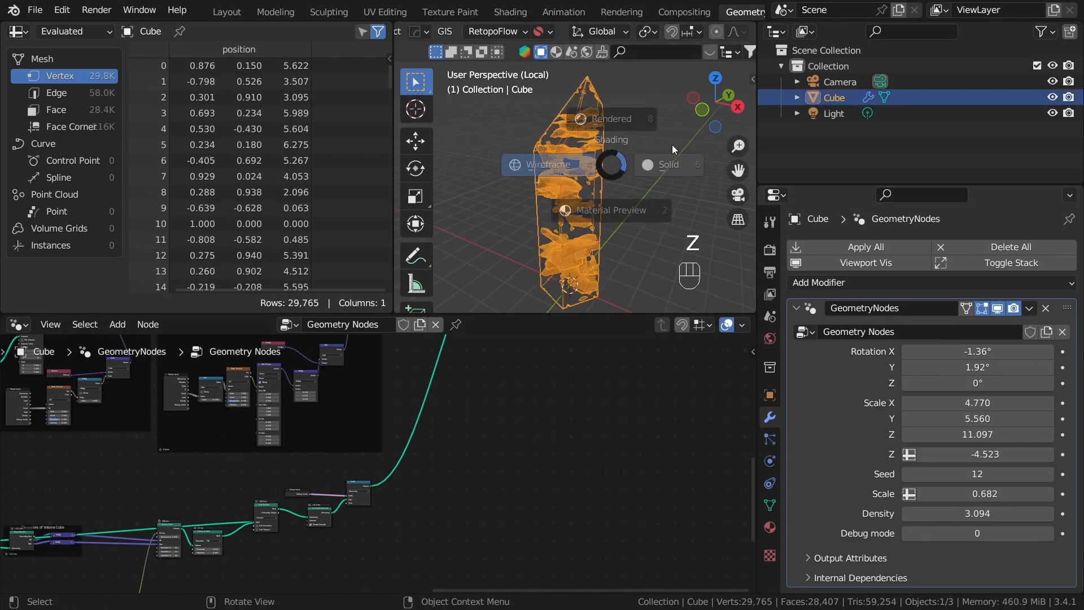
click(668, 146)
click(617, 213)
scroll(616, 212, up, 7)
scroll(587, 212, up, 4)
scroll(551, 211, down, 6)
middle_drag(525, 210, 621, 214)
click(621, 216)
scroll(619, 218, up, 2)
click(694, 235)
Step: Move the Switch, its Group Input and the Set Shade Smooth node away from Mesh Boolean to make room
middle_drag(330, 535, 474, 472)
scroll(365, 493, up, 8)
middle_drag(525, 440, 362, 467)
scroll(362, 466, up, 3)
drag(347, 416, 513, 429)
drag(186, 420, 397, 424)
drag(256, 466, 249, 486)
middle_drag(310, 515, 393, 449)
scroll(393, 450, up, 3)
click(457, 492)
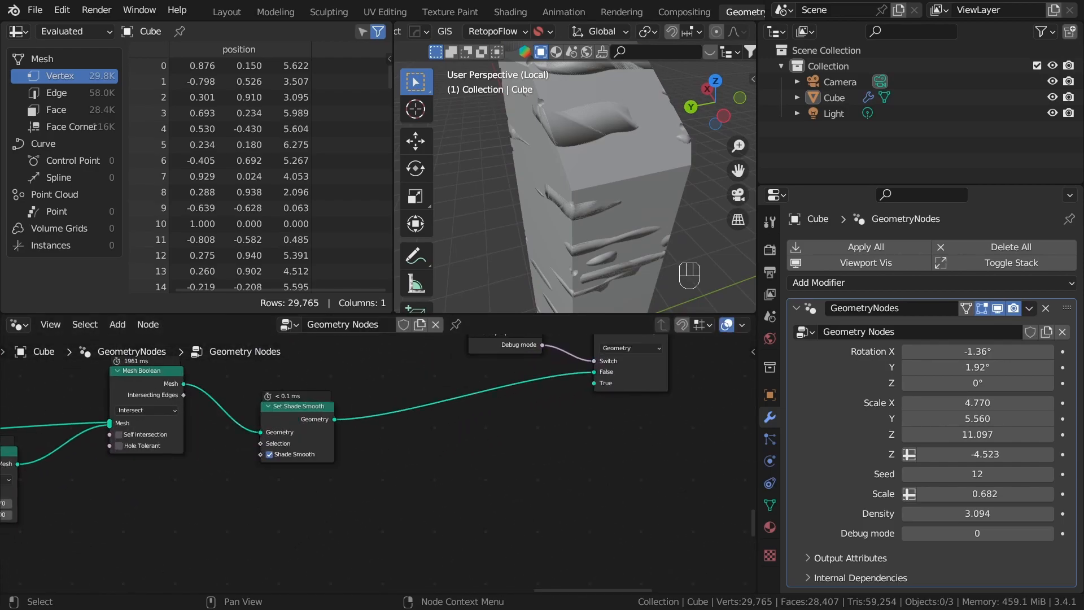
drag(316, 423, 558, 404)
click(480, 429)
middle_drag(391, 419, 561, 389)
Step: Add a Scale Elements node between the Mesh Boolean and Set Shade Smooth nodes
drag(323, 343, 384, 454)
text(sca)
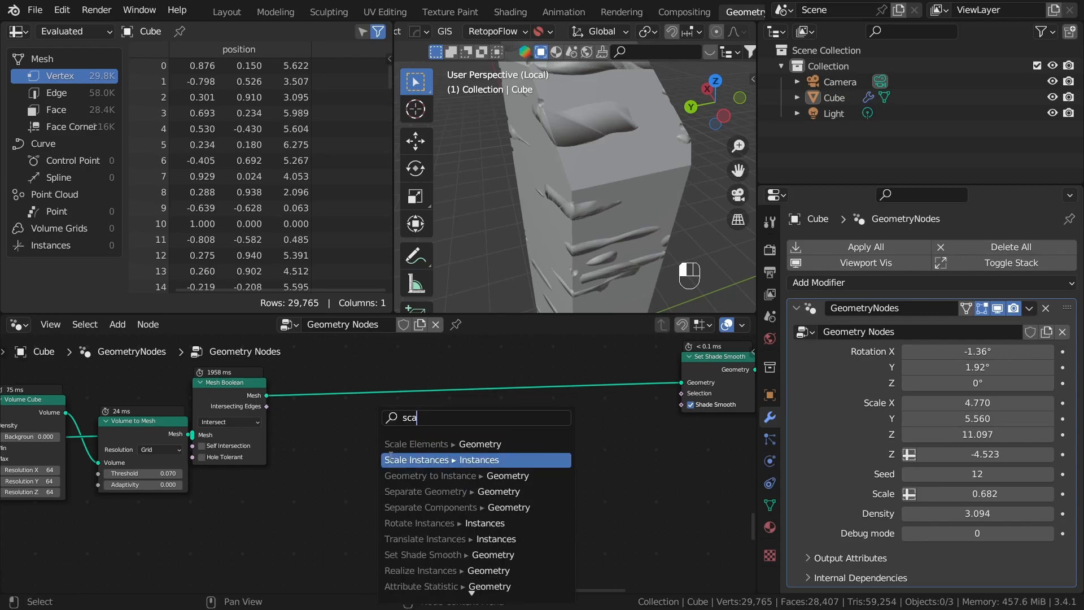
text(le)
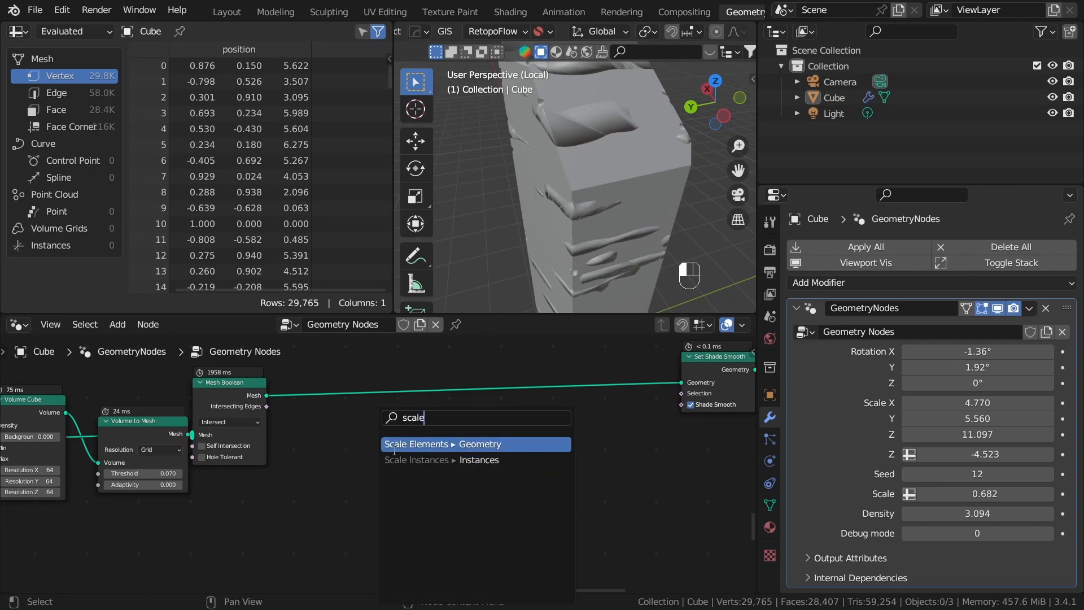
click(403, 450)
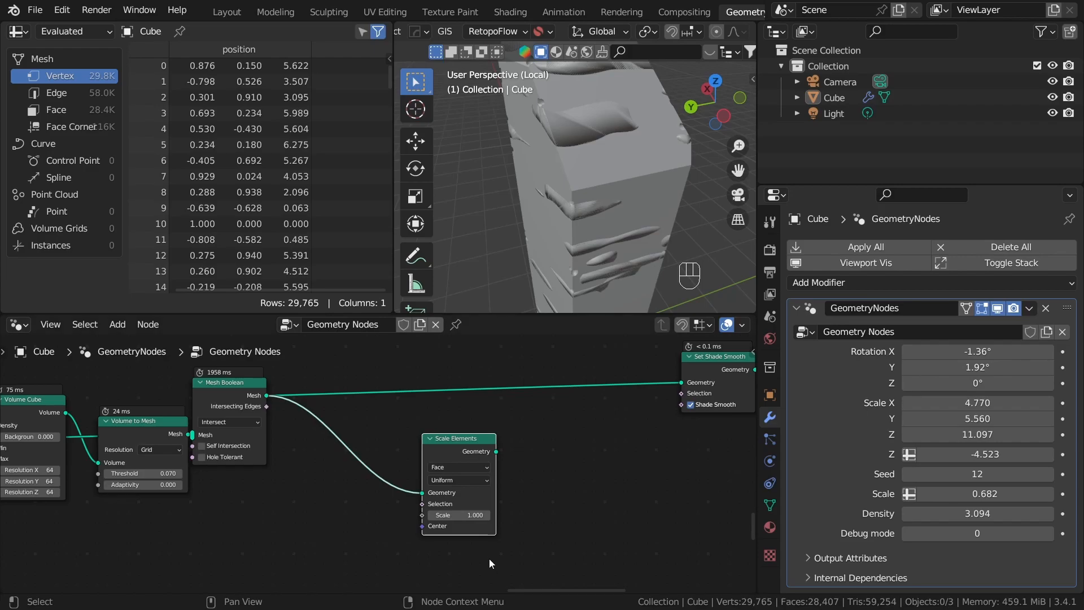
drag(495, 450, 682, 382)
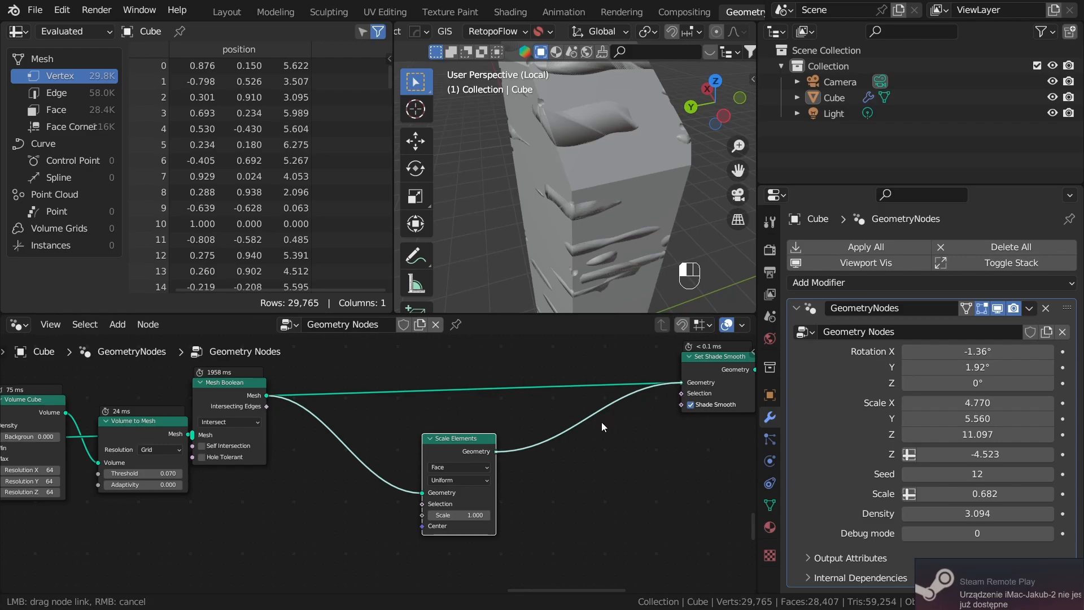
drag(602, 422, 602, 421)
scroll(604, 494, down, 1)
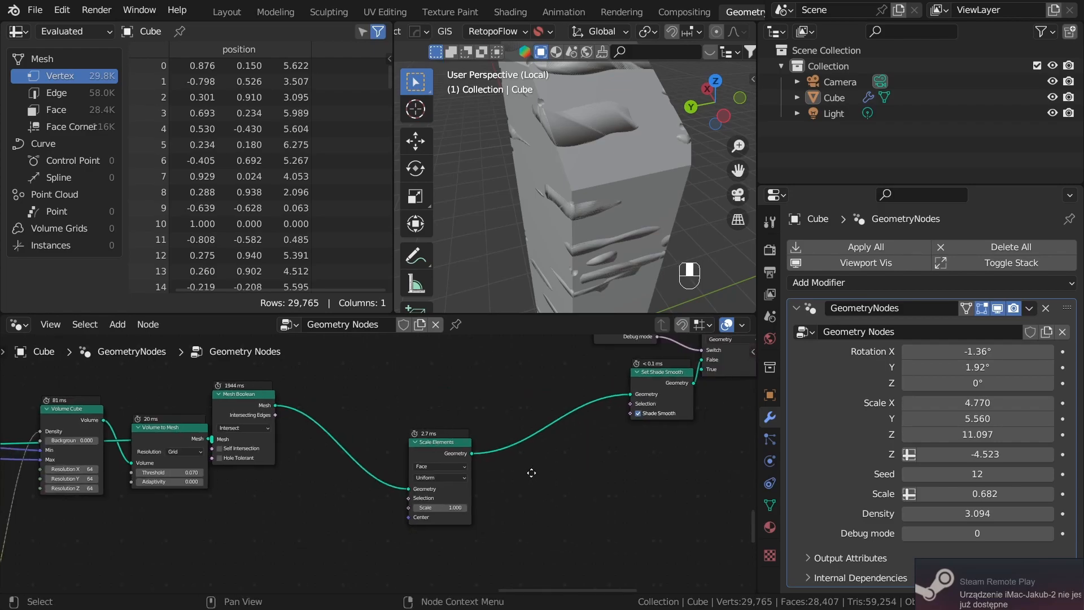
middle_drag(544, 470, 452, 492)
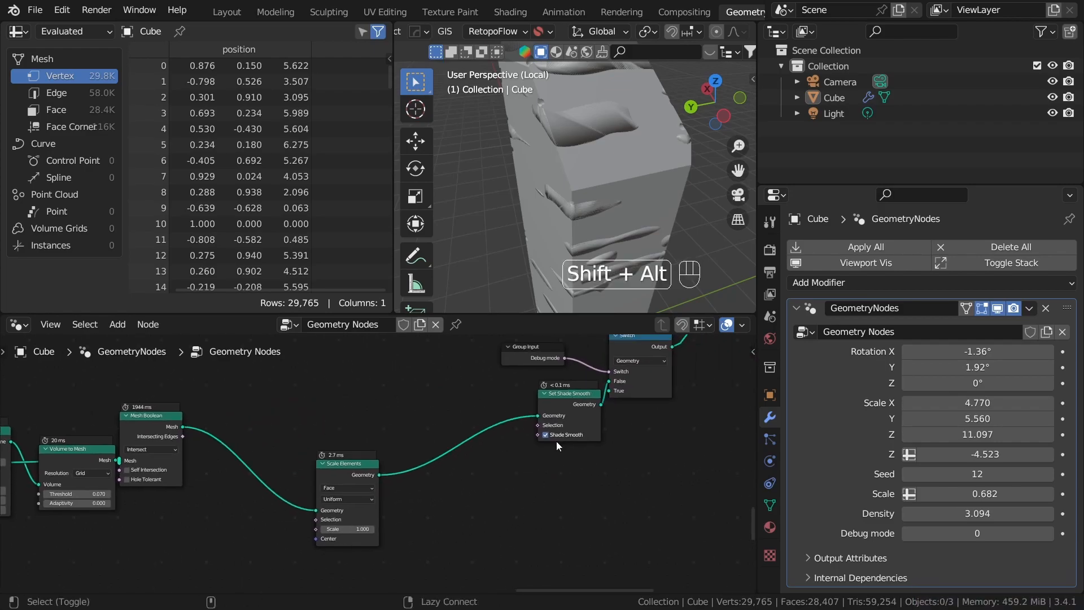
Step: Preview the Set Shade Smooth output on its own to view only the noise pieces
ctrl+shift+click(565, 416)
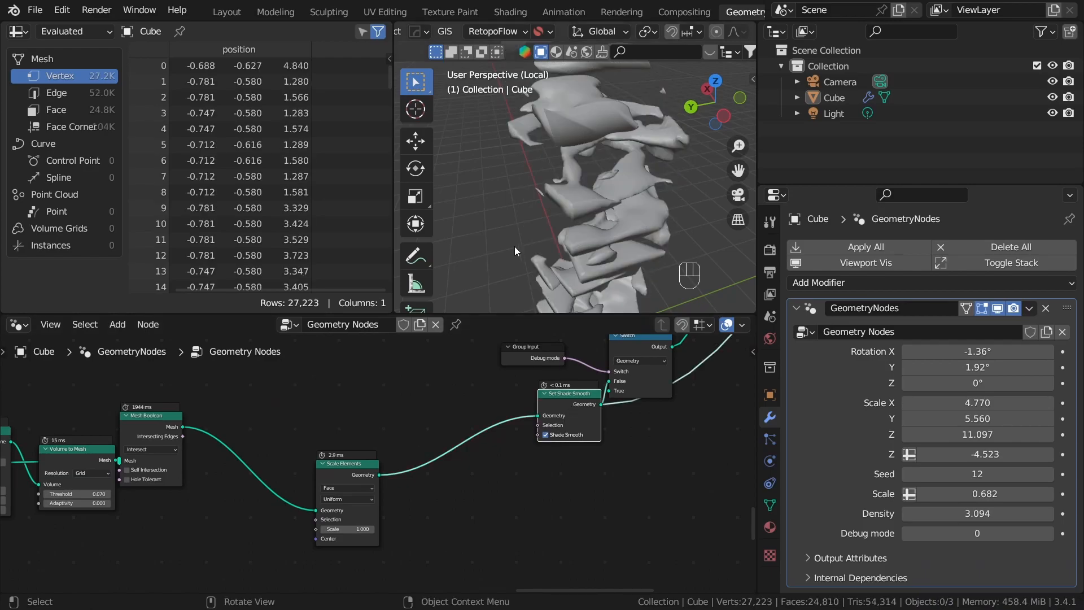
middle_drag(520, 251, 524, 242)
middle_drag(497, 452, 586, 407)
middle_drag(404, 495, 581, 498)
Step: Set the Scale Elements node's Scale to 0.8 and check the shrunken noise pieces from several angles
scroll(582, 498, up, 6)
double_click(600, 481)
key(BackSpace)
key(BackSpace)
text(0.)
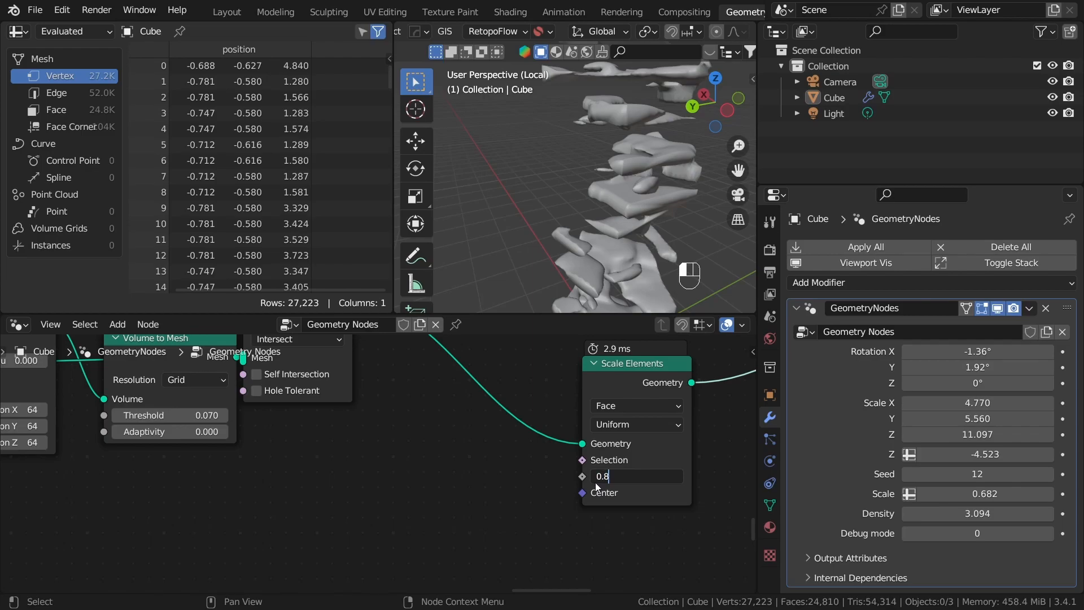
text(8)
key(Return)
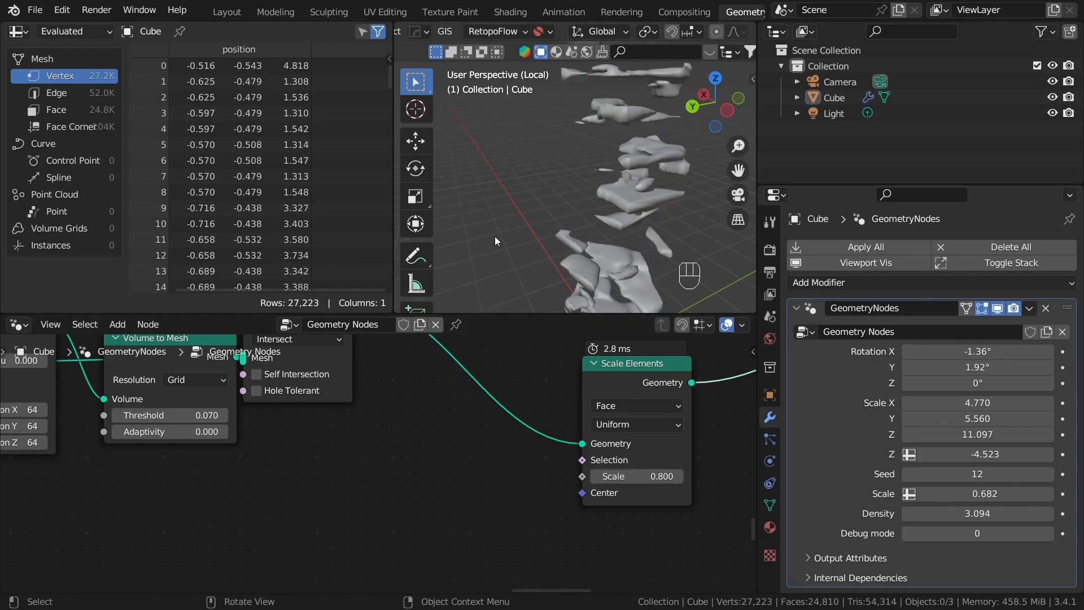
middle_drag(567, 214, 616, 213)
middle_drag(613, 83, 603, 264)
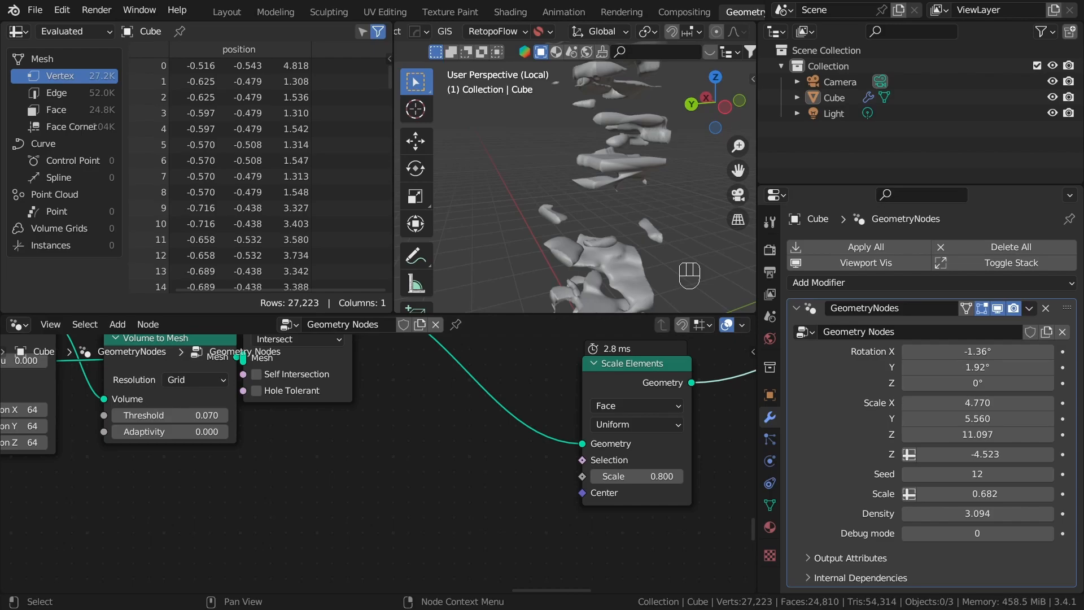
middle_drag(585, 270, 584, 153)
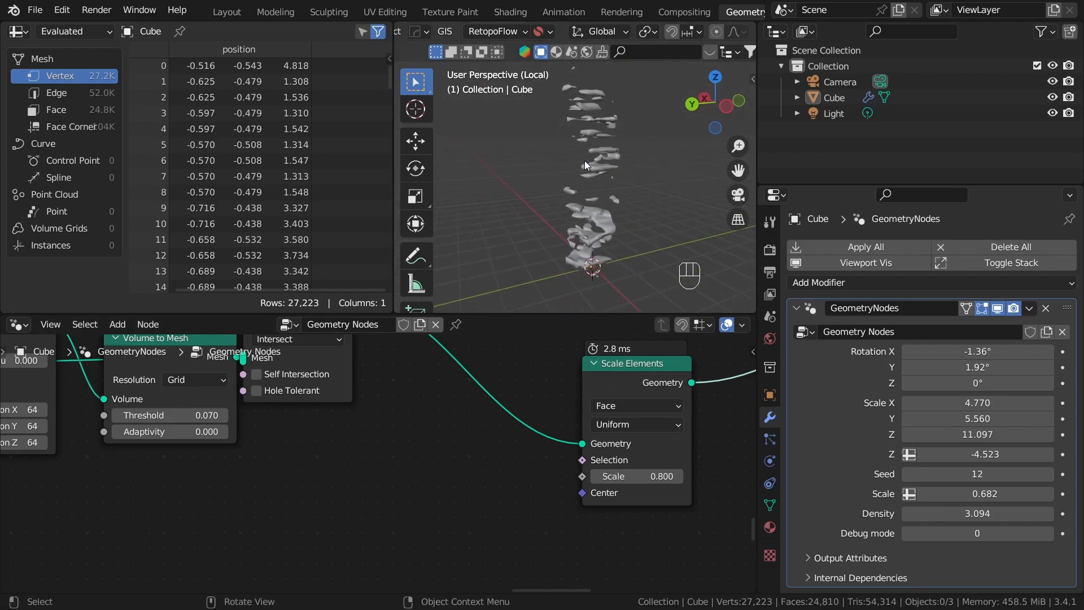
Step: Move the Scale Elements node and the nodes behind it farther from Mesh Boolean to make room
scroll(680, 466, down, 1)
scroll(680, 466, down, 3)
middle_drag(680, 466, 483, 468)
click(482, 468)
drag(375, 421, 274, 391)
middle_drag(316, 391, 336, 394)
drag(317, 394, 503, 395)
click(248, 437)
middle_drag(365, 447, 581, 451)
Step: Add a Bounding Box node fed by the Mesh Boolean's Mesh output, placed below the main node chain
drag(404, 370, 478, 529)
text(boun)
key(Return)
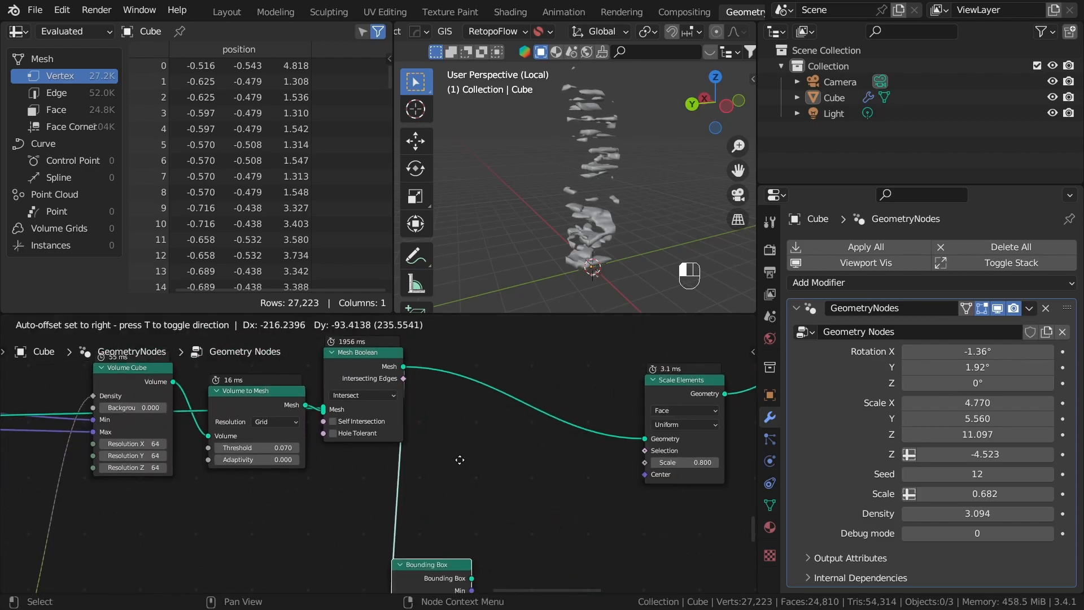
click(439, 497)
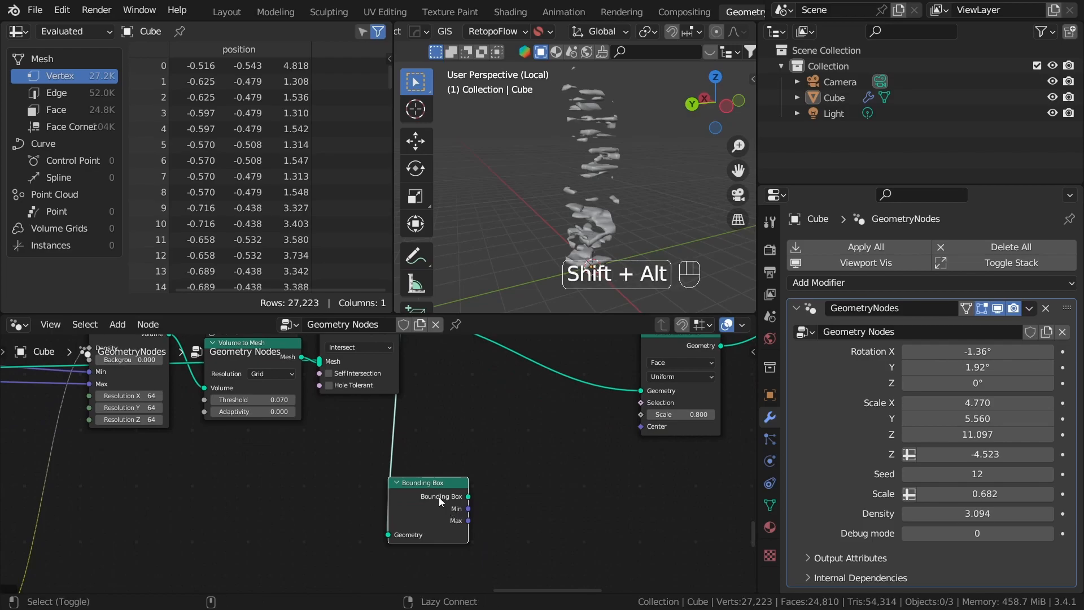
alt+shift+click(492, 515)
Step: Add an Attribute Statistic node fed by the Bounding Box geometry and set its data type to Vector
scroll(492, 515, down, 1)
middle_drag(434, 482, 366, 440)
drag(367, 444, 500, 444)
text(attr)
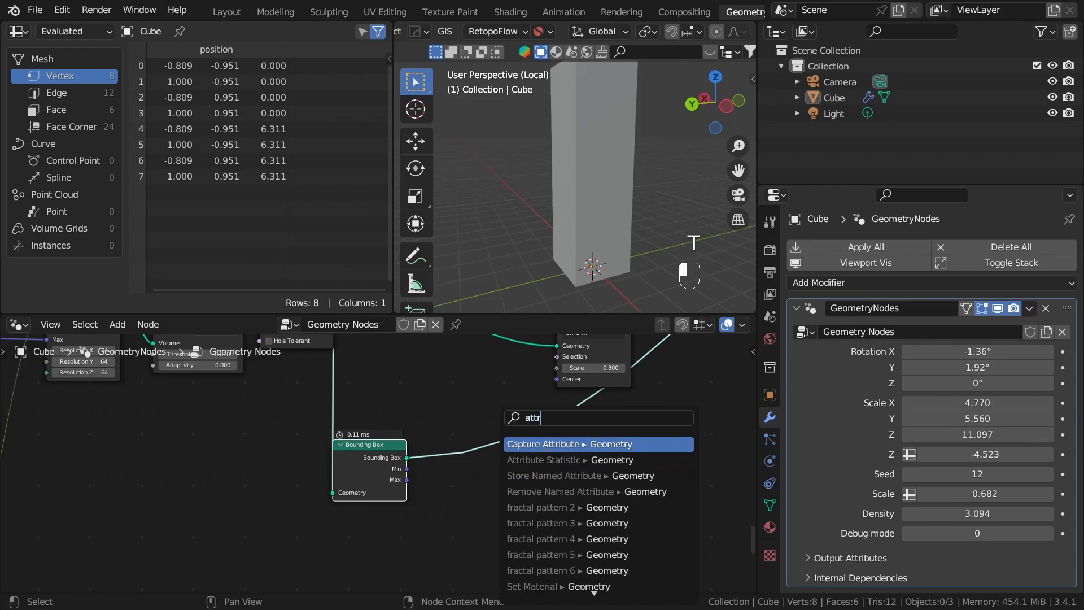
click(546, 462)
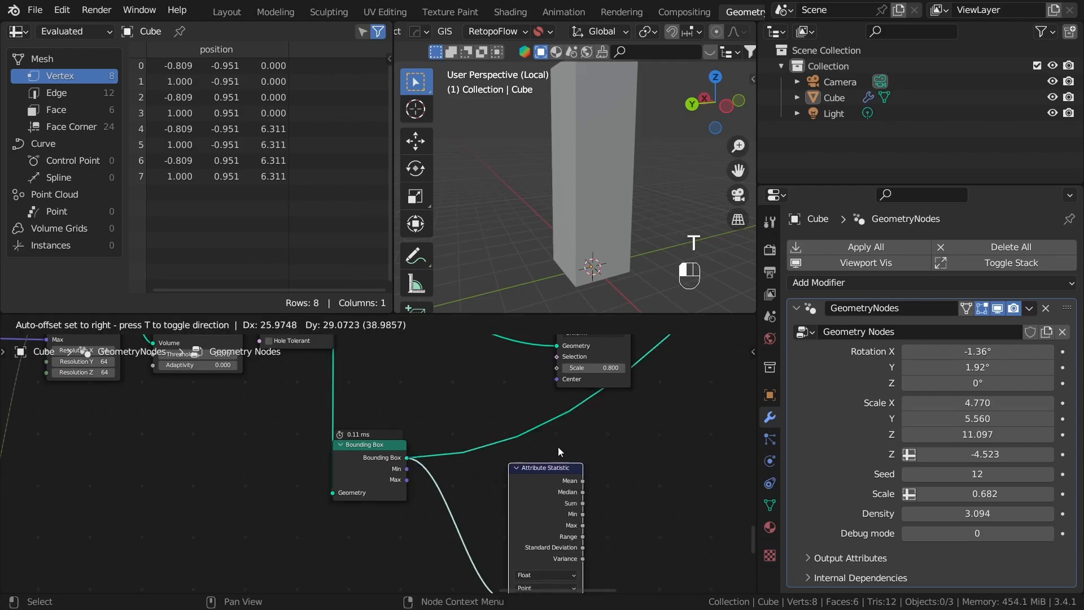
click(558, 446)
middle_drag(548, 532, 523, 410)
scroll(542, 432, up, 3)
click(552, 441)
click(546, 473)
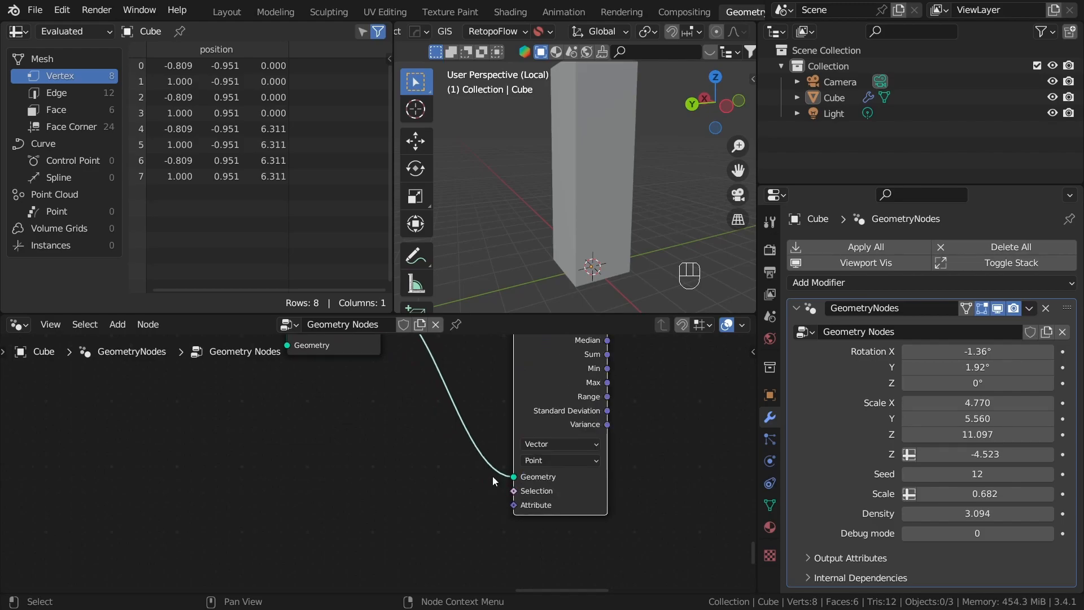
Step: Feed a new Position node into the Attribute input of the Attribute Statistic node
drag(514, 505, 271, 418)
text(posi)
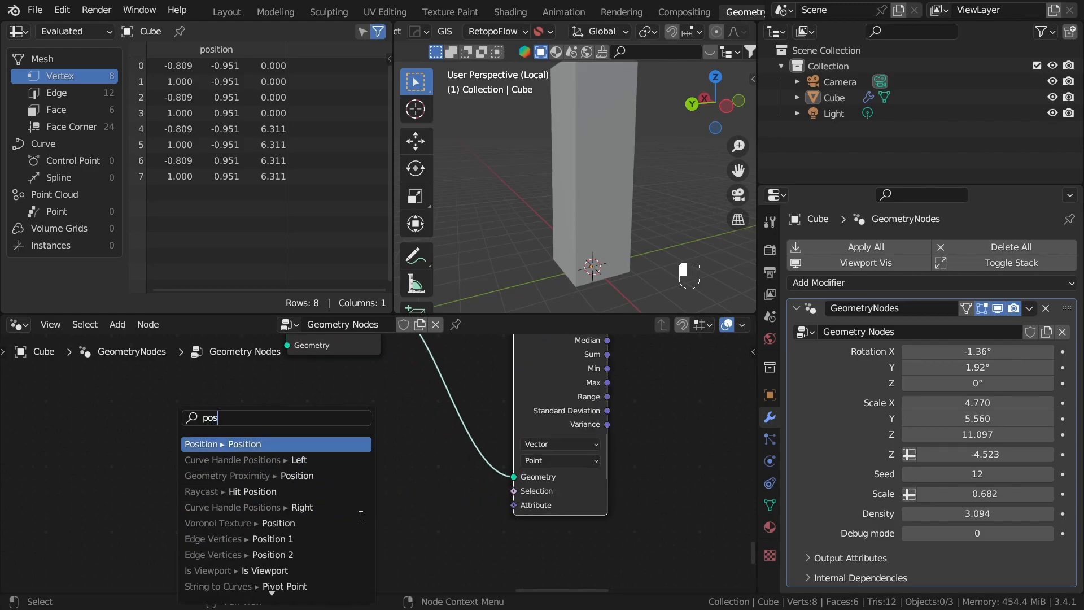
key(Up)
key(Up)
key(Up)
key(Up)
key(Return)
click(448, 456)
Step: Connect the Attribute Statistic's Mean output to the Center input of the Scale Elements node
drag(437, 554, 394, 413)
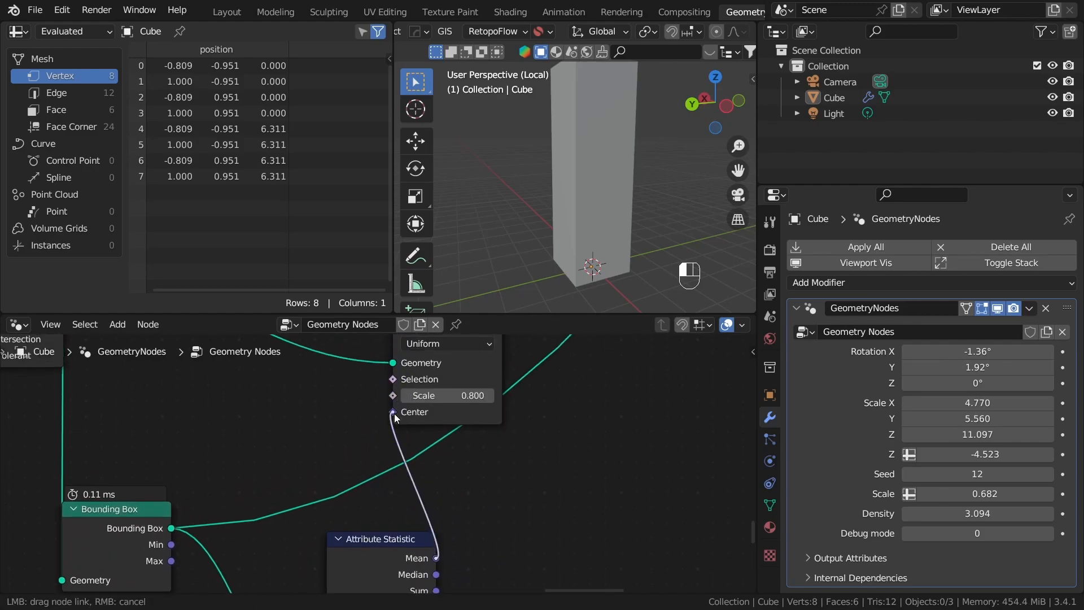
middle_drag(417, 450, 408, 532)
scroll(408, 532, down, 2)
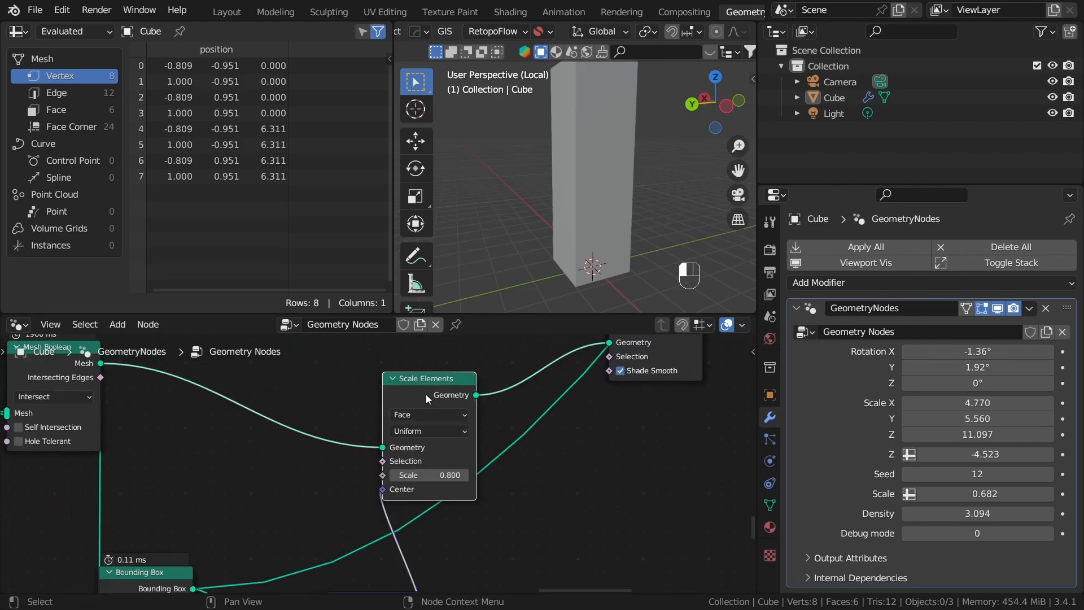
Step: Reposition the Scale Elements and Set Shade Smooth nodes and preview the Scale Elements output on its own
drag(427, 394, 522, 387)
middle_drag(571, 447, 483, 514)
drag(590, 430, 634, 492)
scroll(632, 490, down, 2)
middle_drag(631, 480, 468, 511)
drag(521, 421, 597, 418)
middle_drag(550, 492, 634, 432)
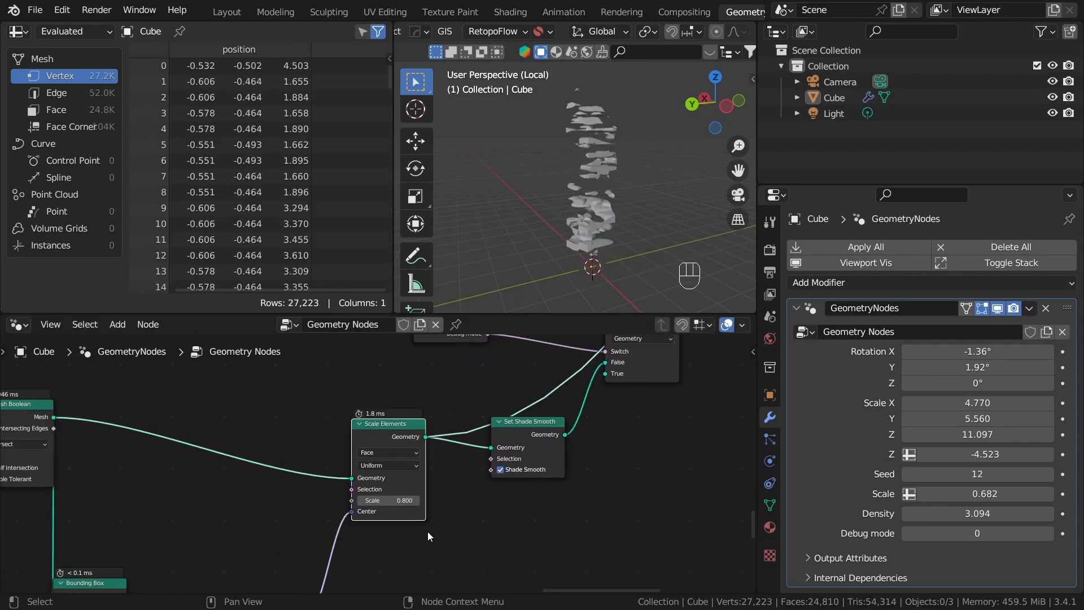
Step: Set the Scale Elements node's Scale to 1
click(395, 501)
text(1)
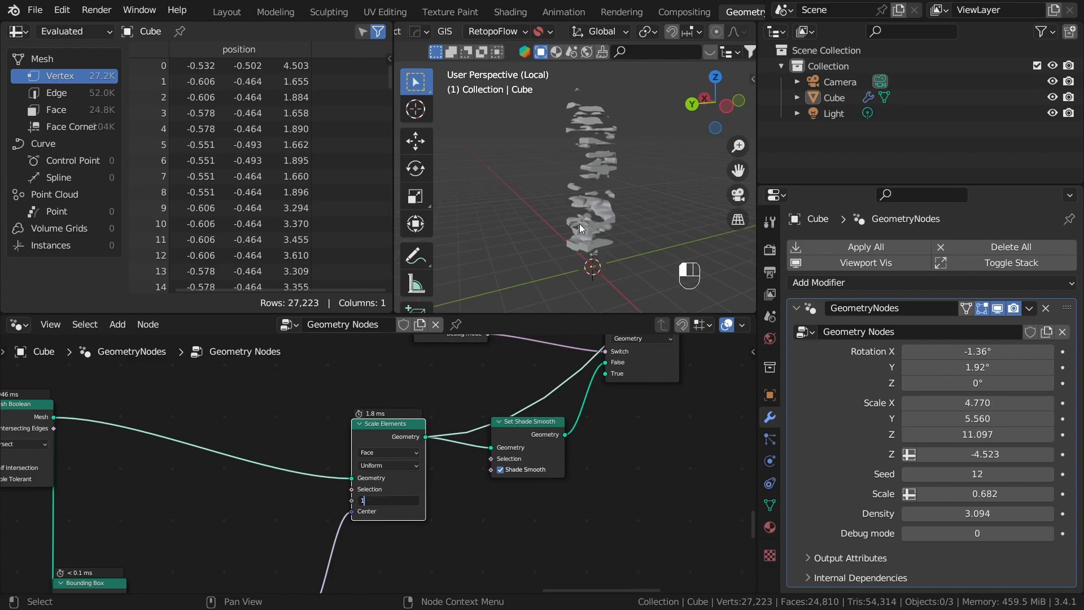
key(Return)
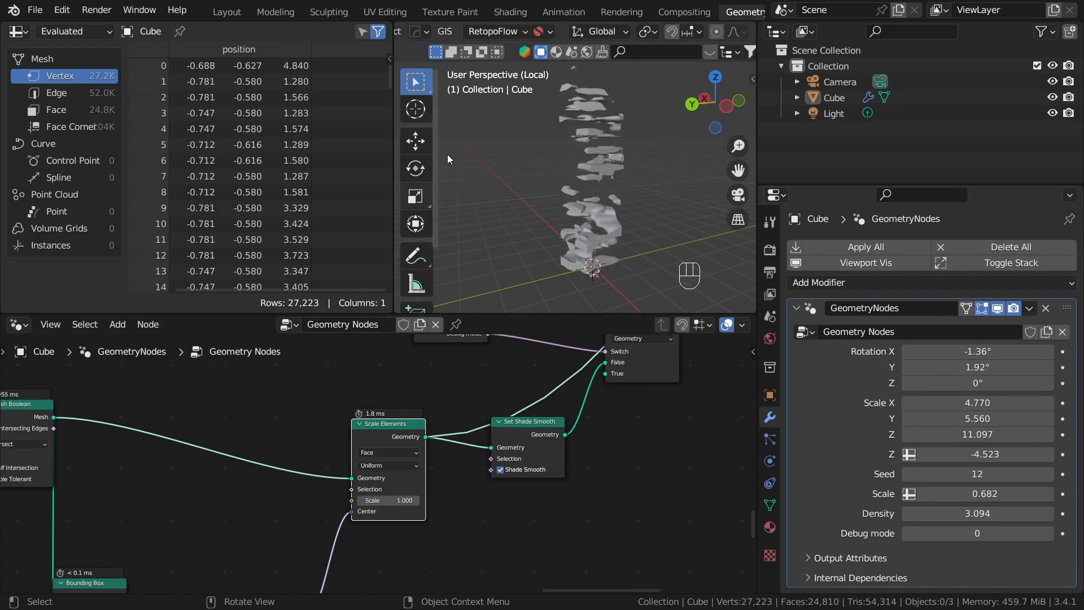
Step: Tidy the Bounding Box, Attribute Statistic and Position nodes closer together below Scale Elements
scroll(408, 479, down, 3)
middle_drag(483, 457, 561, 387)
click(542, 493)
middle_drag(543, 493, 639, 449)
drag(465, 491, 459, 418)
drag(329, 446, 347, 404)
middle_drag(427, 474, 482, 385)
drag(446, 511, 429, 428)
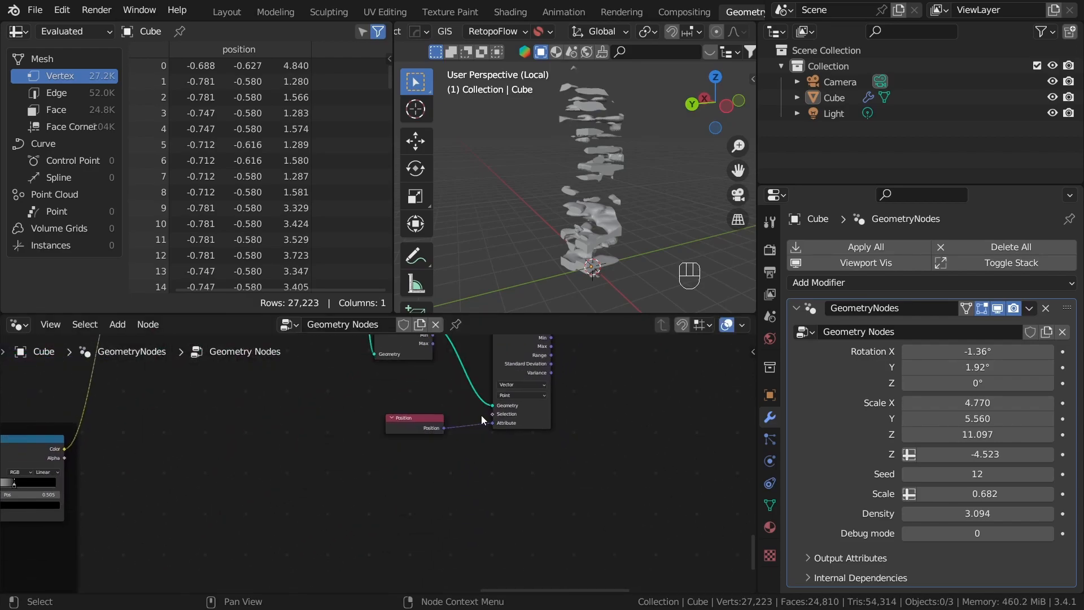
scroll(483, 419, down, 1)
middle_drag(485, 370, 487, 577)
Step: Set the Scale Elements node's Scale to 0.9 and inspect the noise pieces in the viewport
click(605, 473)
key(m)
middle_drag(625, 523, 576, 479)
scroll(577, 479, up, 2)
scroll(577, 479, up, 4)
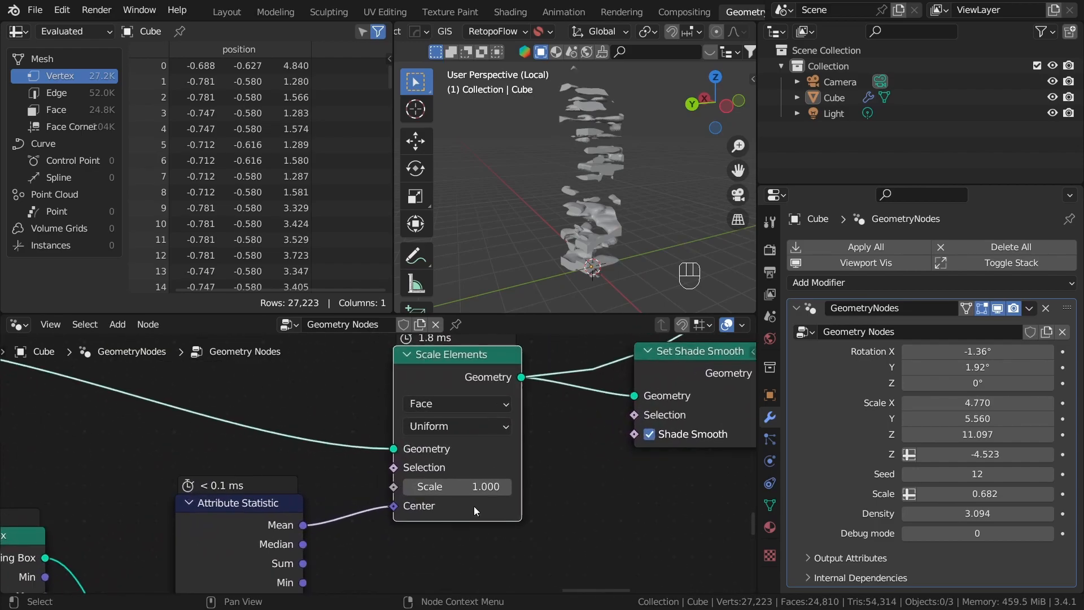
click(452, 486)
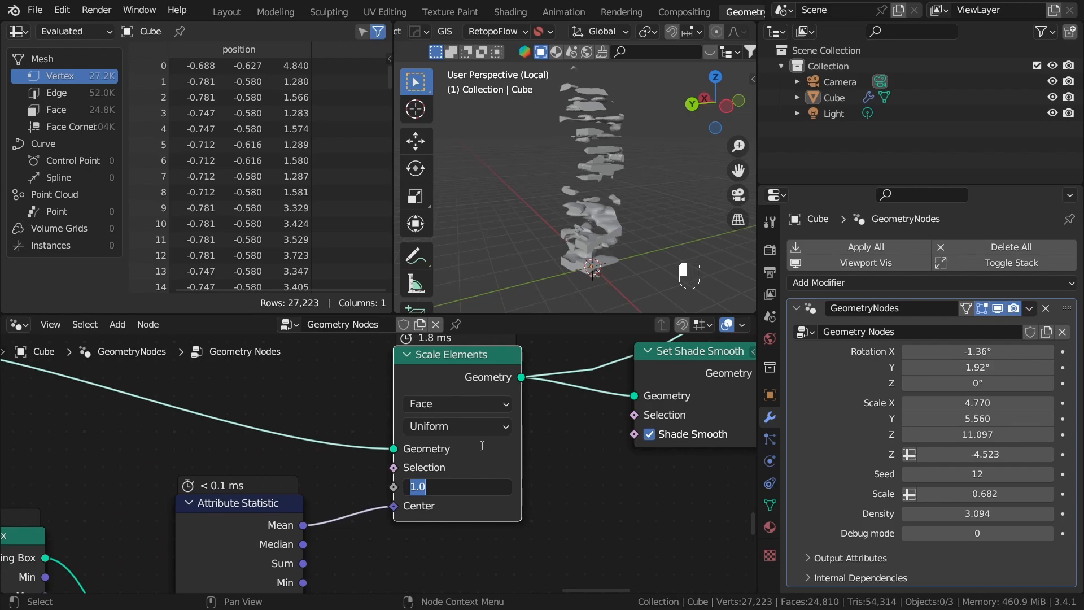
key(BackSpace)
text(.9)
key(Return)
middle_drag(599, 186, 649, 198)
scroll(599, 226, up, 3)
click(599, 227)
click(633, 181)
Step: Preview the Set Material output at the end of the node tree to show the whole crystal again
scroll(593, 503, down, 3)
middle_drag(570, 449, 339, 469)
scroll(507, 430, down, 4)
middle_drag(507, 430, 444, 532)
scroll(484, 420, down, 3)
middle_drag(409, 390, 367, 553)
scroll(401, 533, up, 4)
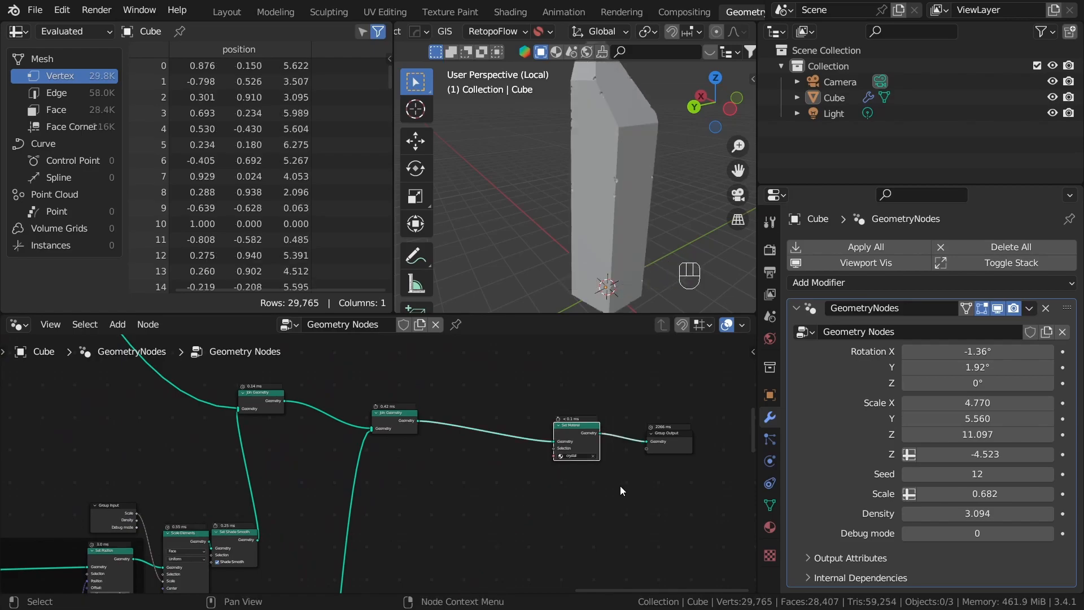
Step: Examine the crystal up close in a different viewport shading mode, then return to solid shading
mouse_move(554, 273)
middle_down()
mouse_move(496, 263)
mouse_move(522, 254)
middle_up()
key(z)
click(442, 195)
scroll(605, 229, up, 3)
mouse_move(605, 226)
middle_down()
mouse_move(609, 145)
mouse_move(611, 170)
middle_up()
scroll(592, 244, up, 3)
mouse_move(592, 244)
middle_down()
mouse_move(537, 224)
mouse_move(565, 214)
mouse_move(575, 243)
mouse_move(621, 266)
middle_up()
key(z)
click(620, 363)
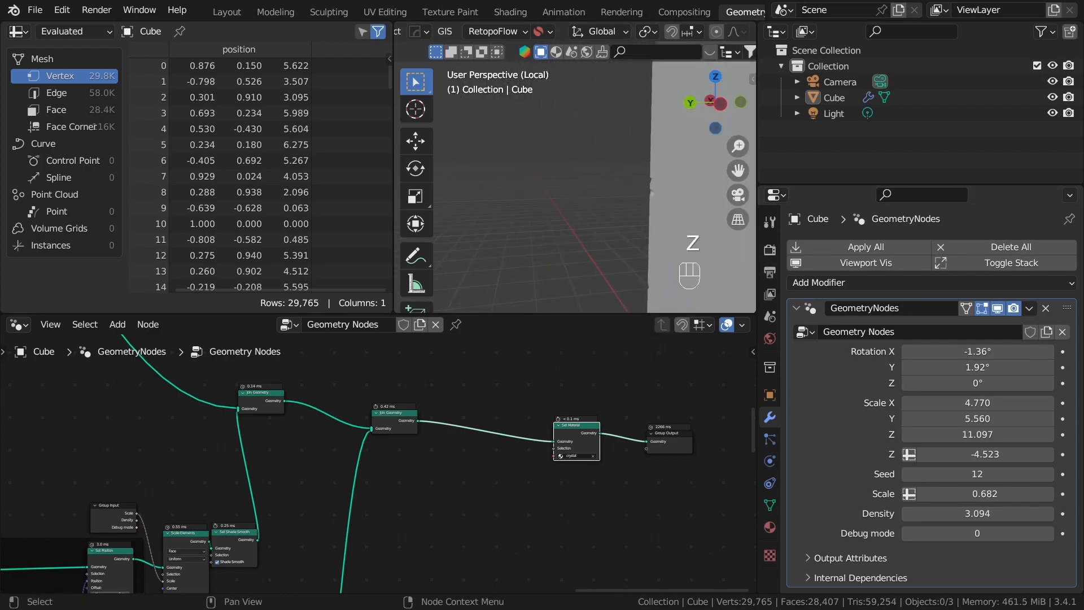
Step: Join the nodes from Volume Cube through the Debug mode Switch in a frame labelled "Meshing"
scroll(512, 371, down, 10)
middle_drag(597, 458, 646, 394)
middle_drag(424, 559, 506, 426)
middle_drag(330, 402, 328, 339)
scroll(387, 457, up, 4)
middle_drag(387, 457, 490, 569)
scroll(398, 507, up, 3)
middle_drag(398, 507, 371, 500)
drag(246, 389, 641, 572)
key(ctrl)
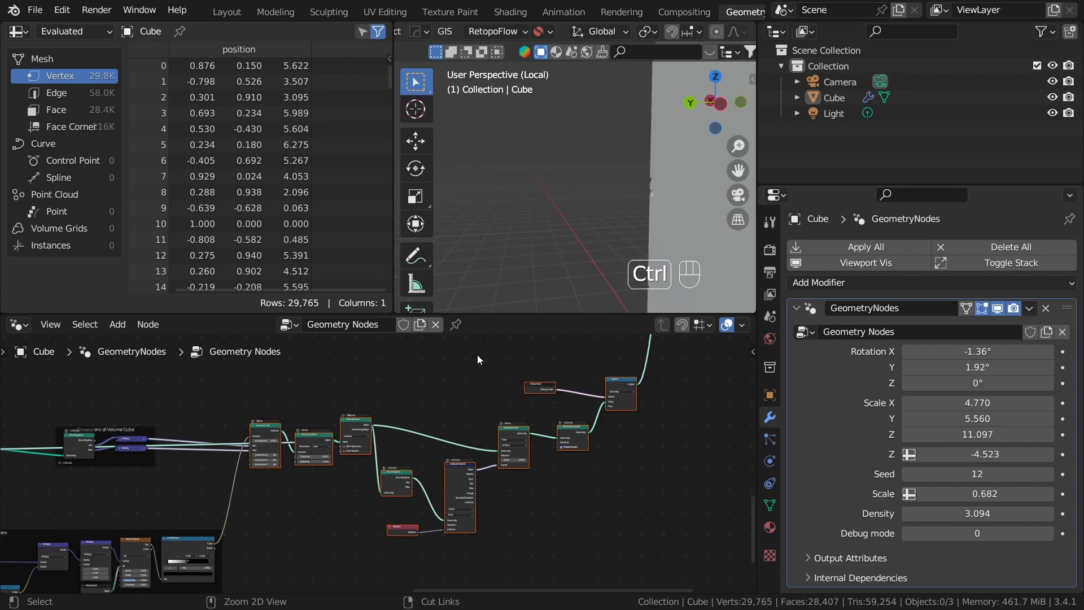
key(ctrl+j)
key(F2)
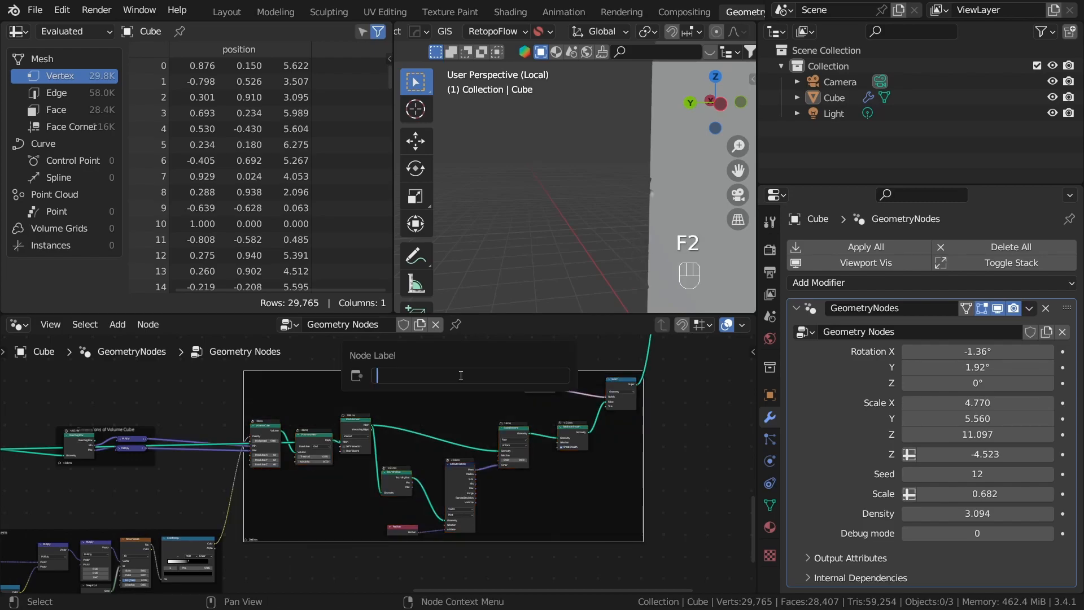
text(Meshing)
key(Return)
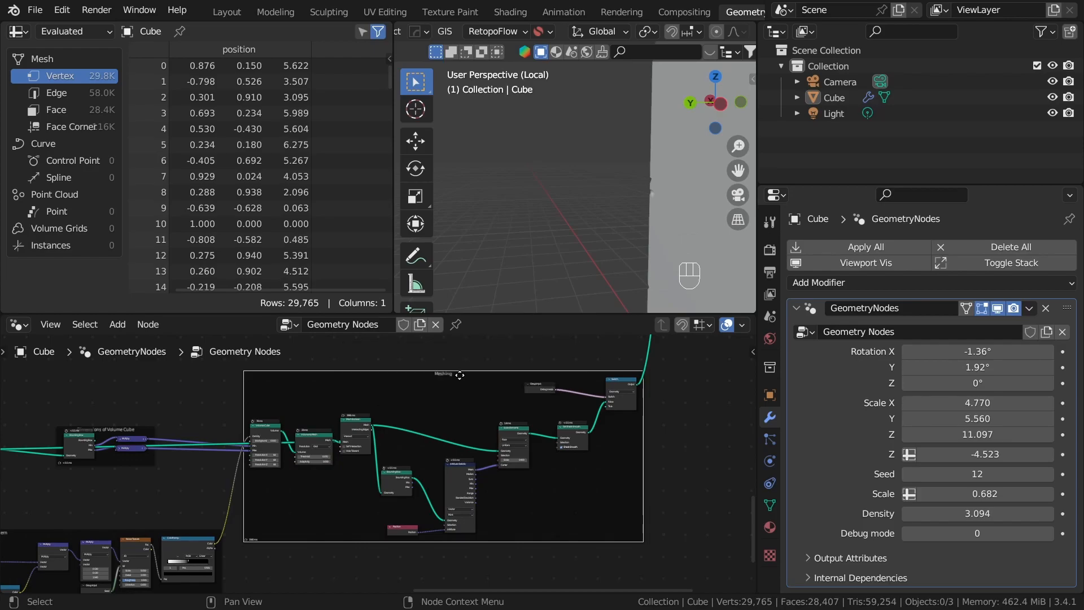
Step: Reposition the Meshing, noise and volume cube dimension frames and enclose all three in one parent frame
scroll(535, 377, up, 8)
middle_drag(535, 375, 455, 505)
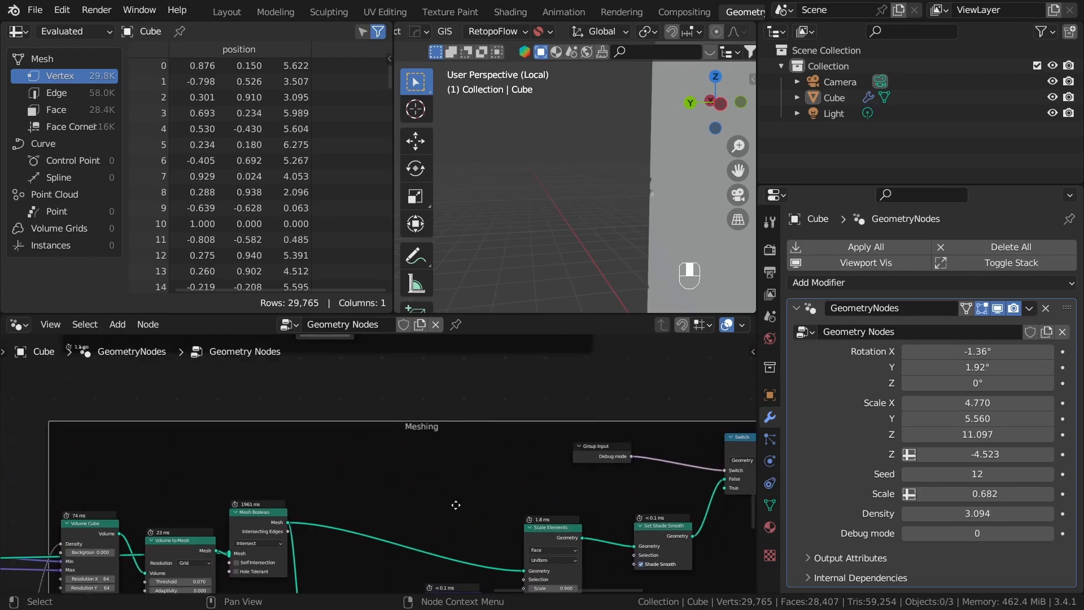
scroll(340, 466, down, 9)
scroll(428, 493, up, 4)
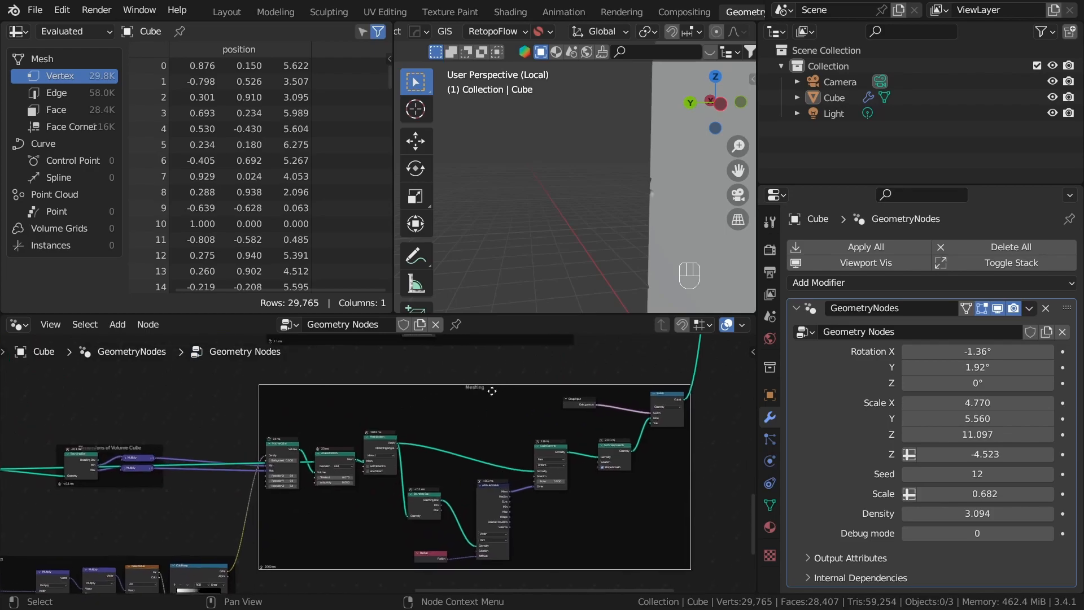
scroll(441, 470, down, 9)
middle_drag(426, 497, 573, 435)
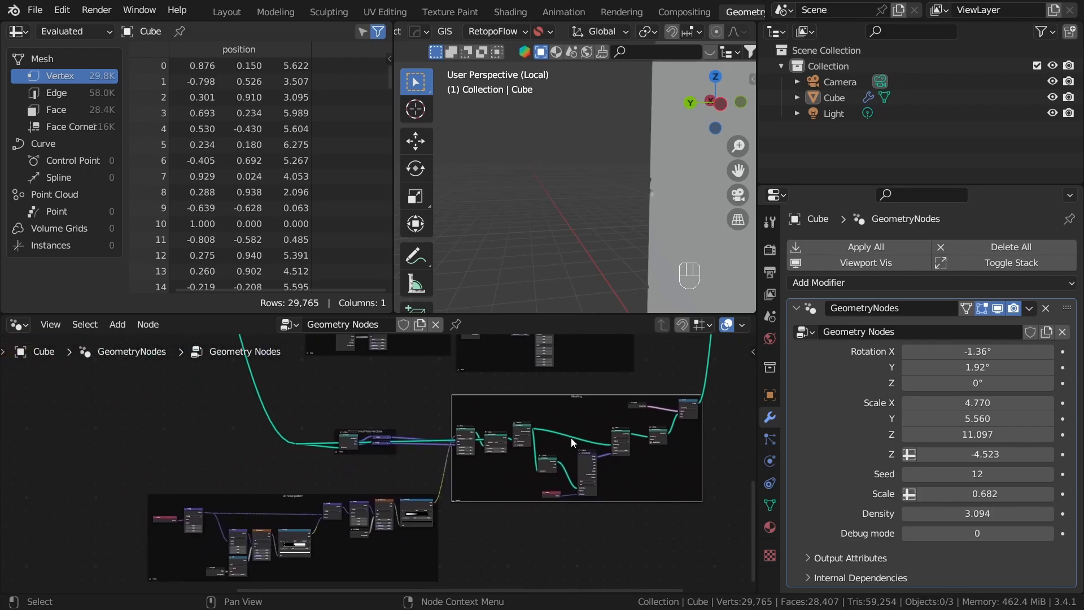
scroll(613, 511, down, 10)
middle_drag(494, 453, 484, 486)
scroll(418, 493, up, 3)
middle_drag(356, 503, 365, 455)
drag(225, 405, 572, 546)
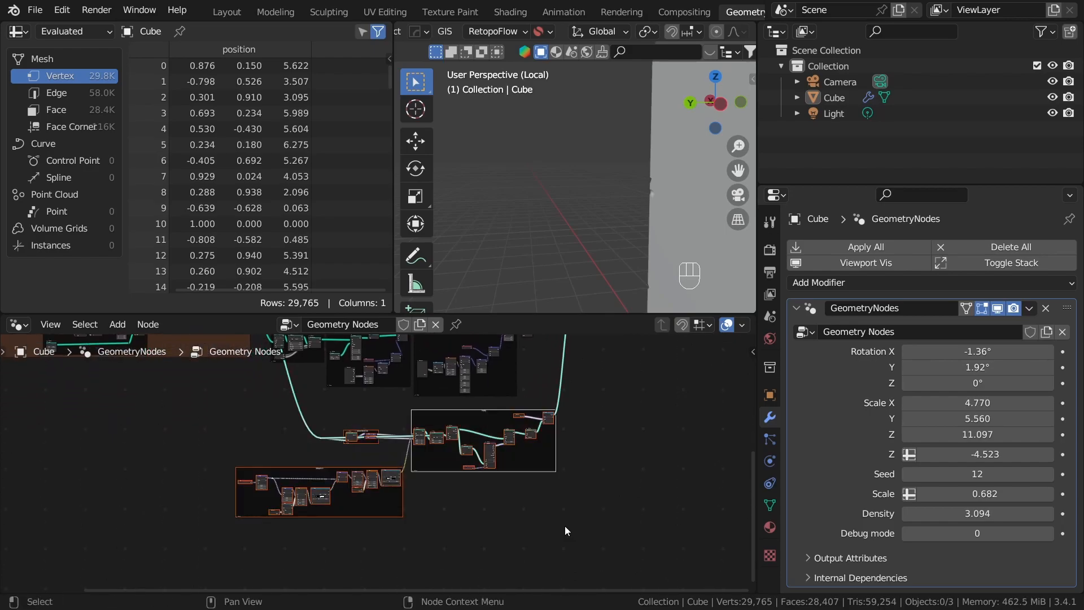
key(g)
click(518, 454)
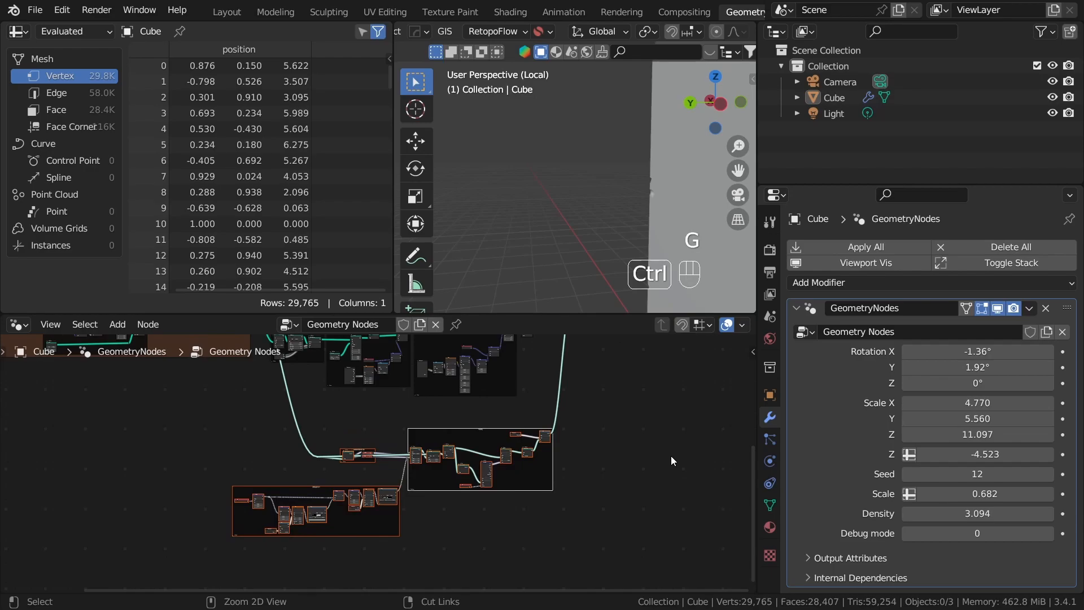
key(ctrl+j)
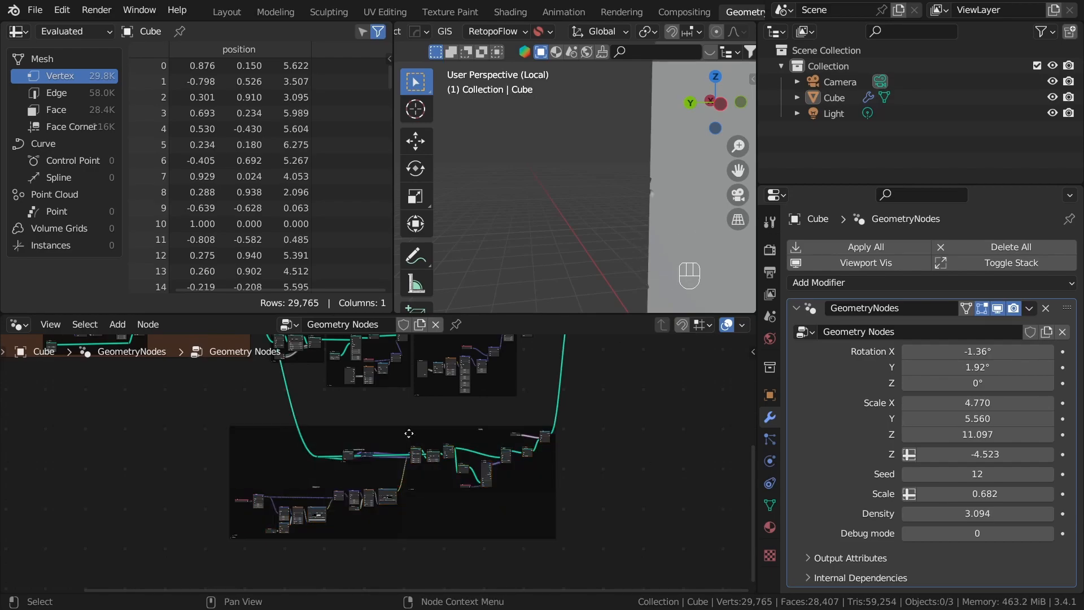
click(385, 428)
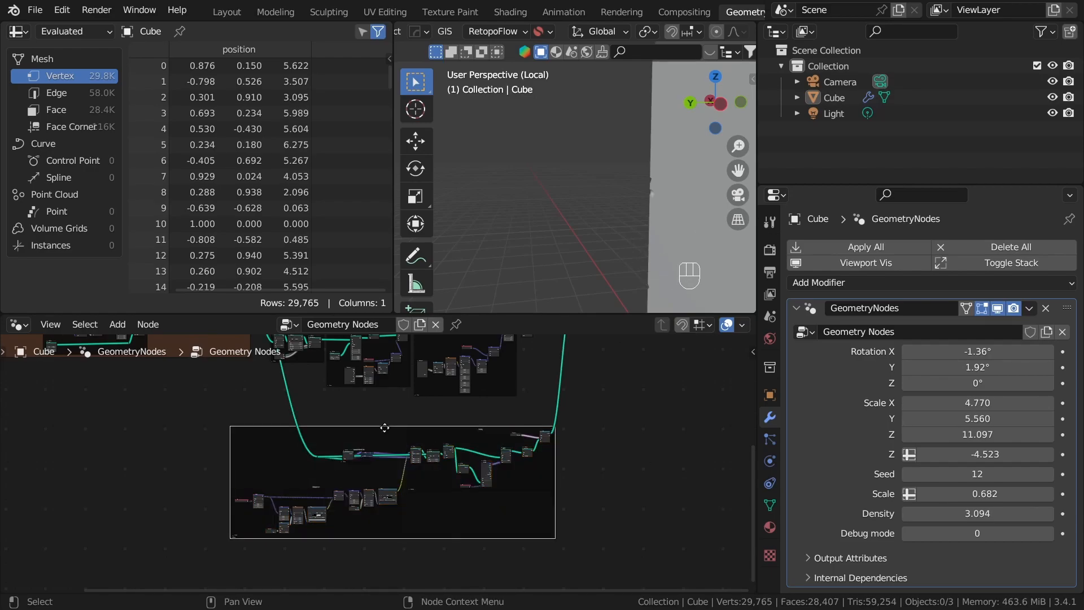
Step: Give the parent frame a custom green colour with hue 0.434, saturation 0.333 and value 0.408
key(n)
click(737, 362)
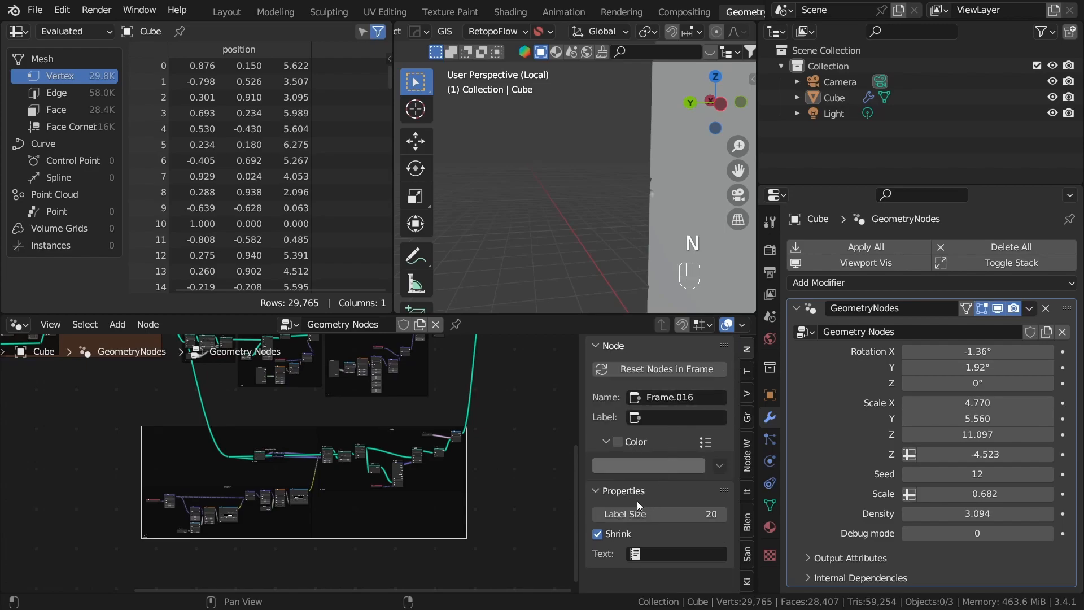
click(619, 441)
click(618, 467)
drag(649, 290, 652, 293)
scroll(652, 293, down, 5)
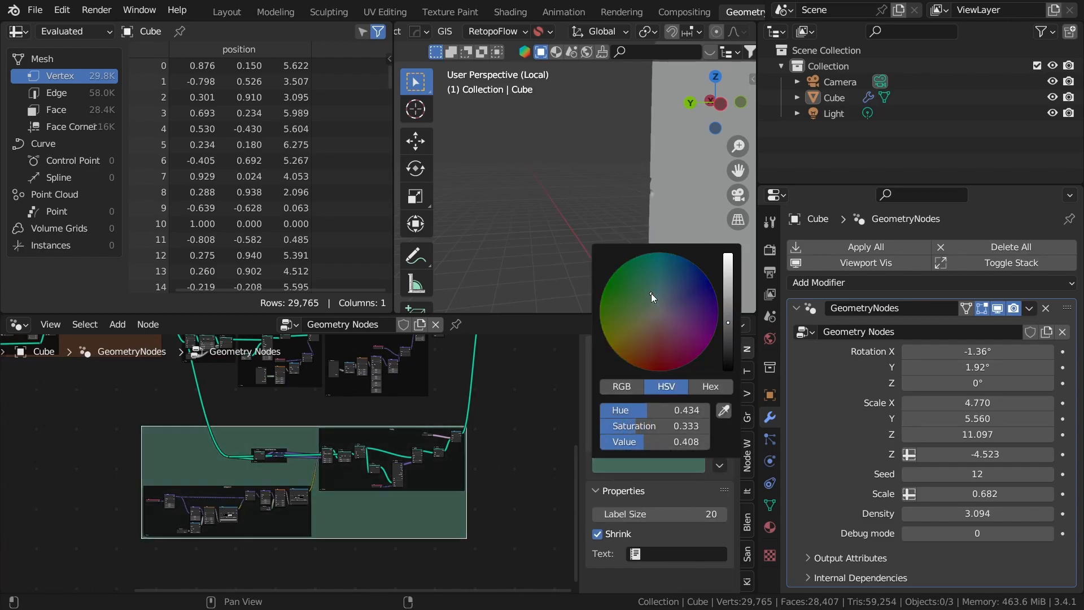
click(520, 422)
Step: Label the green parent frame "Interior fracture"
scroll(380, 448, up, 6)
scroll(381, 448, up, 1)
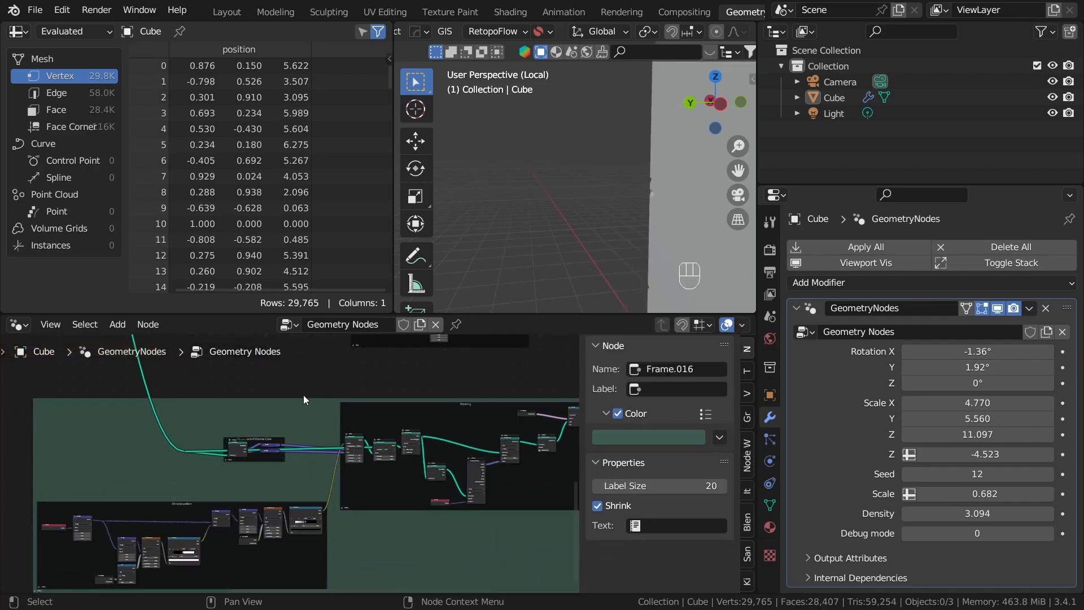
click(298, 402)
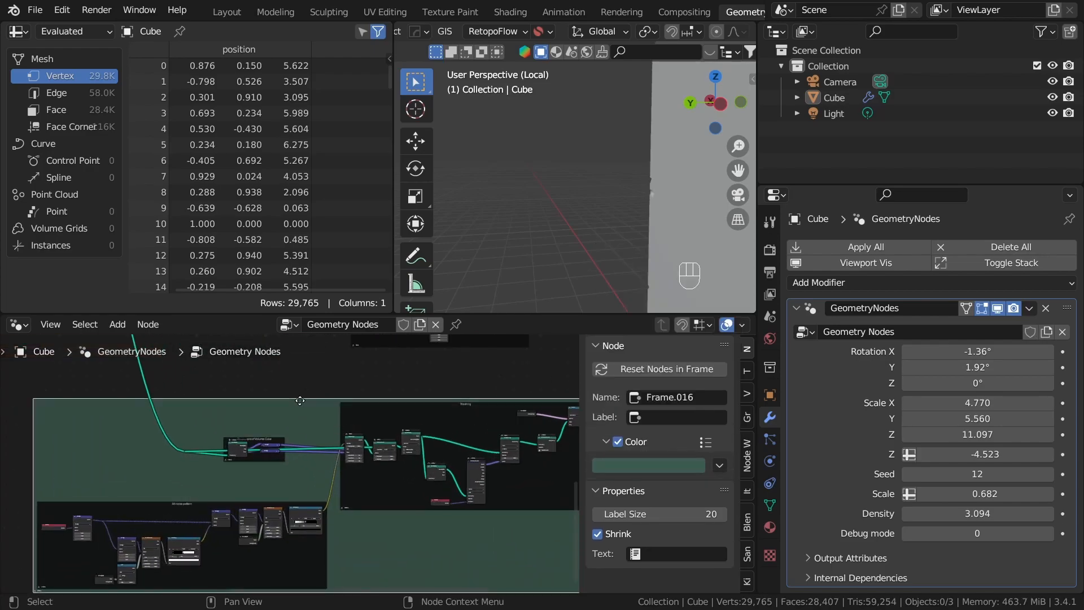
key(F2)
key(BackSpace)
text(Int)
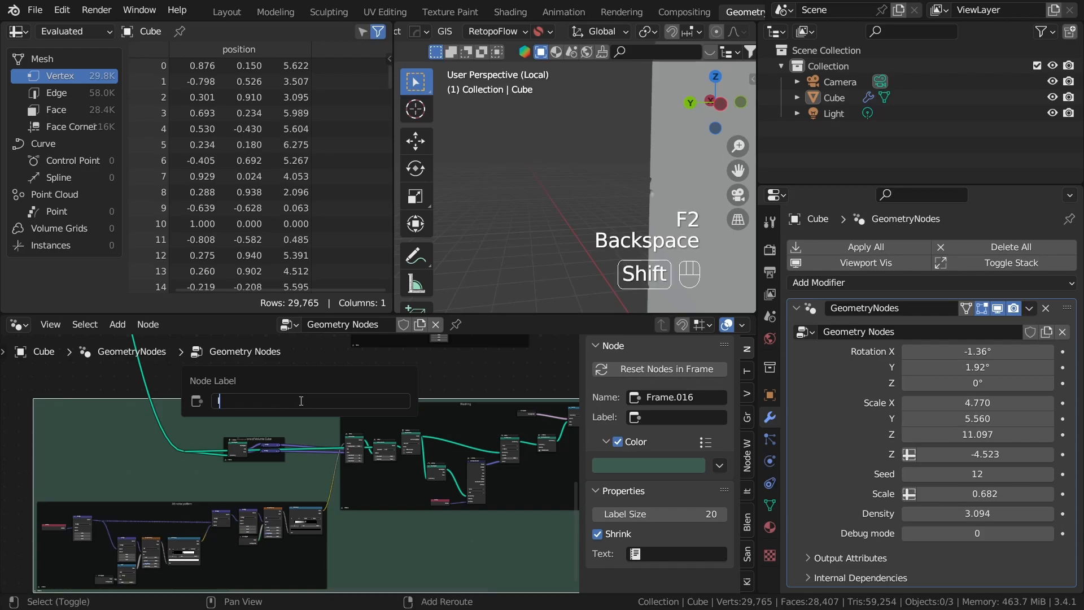
text(erior fr)
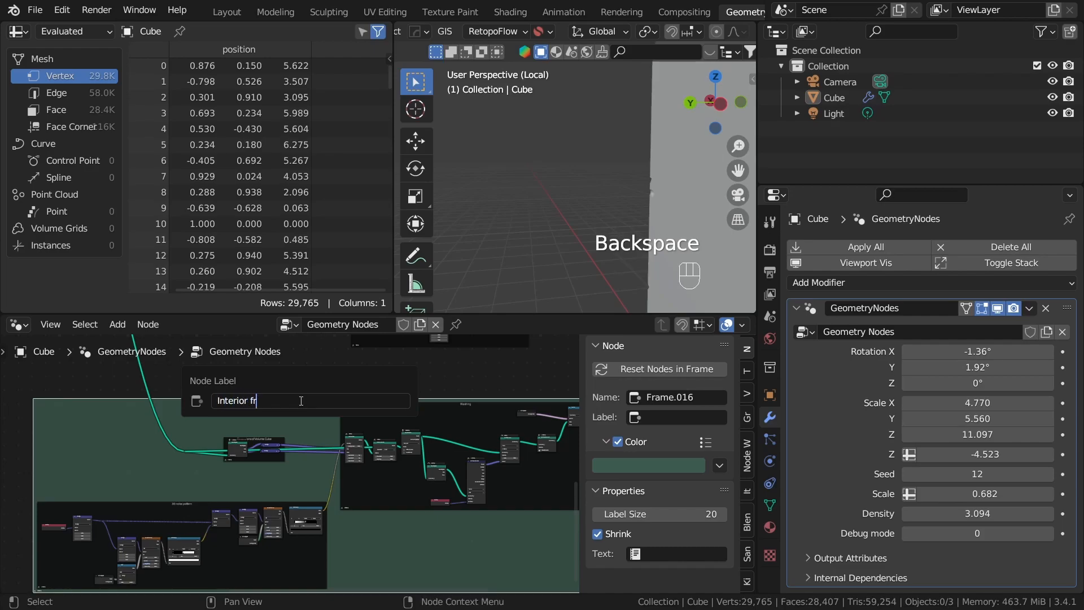
text(acture)
key(Return)
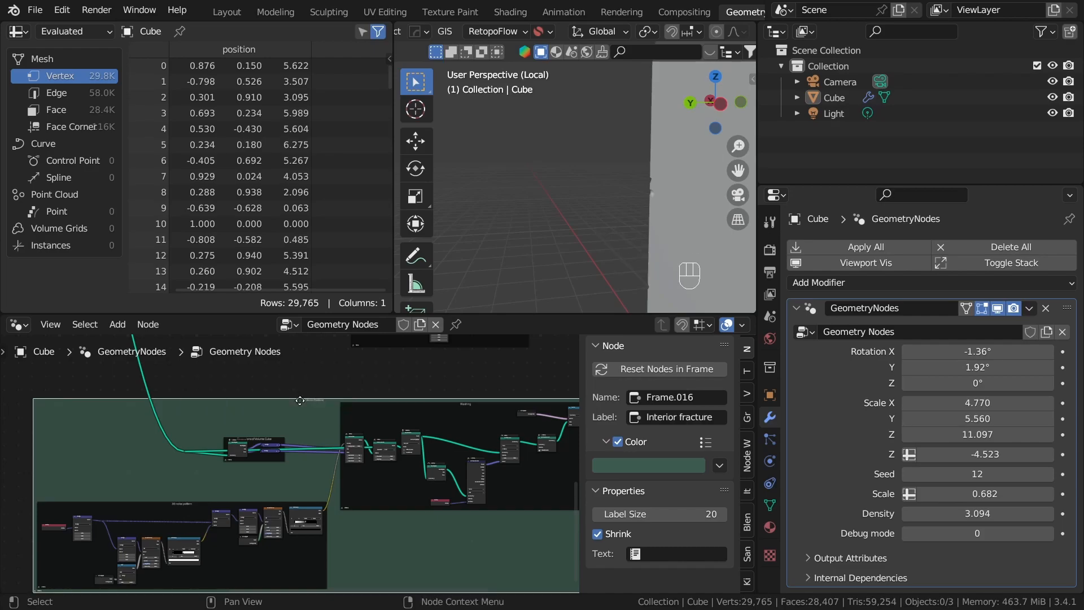
Step: Set the Interior fracture frame's label size to 63 and hide the node properties
drag(660, 514, 686, 514)
click(389, 389)
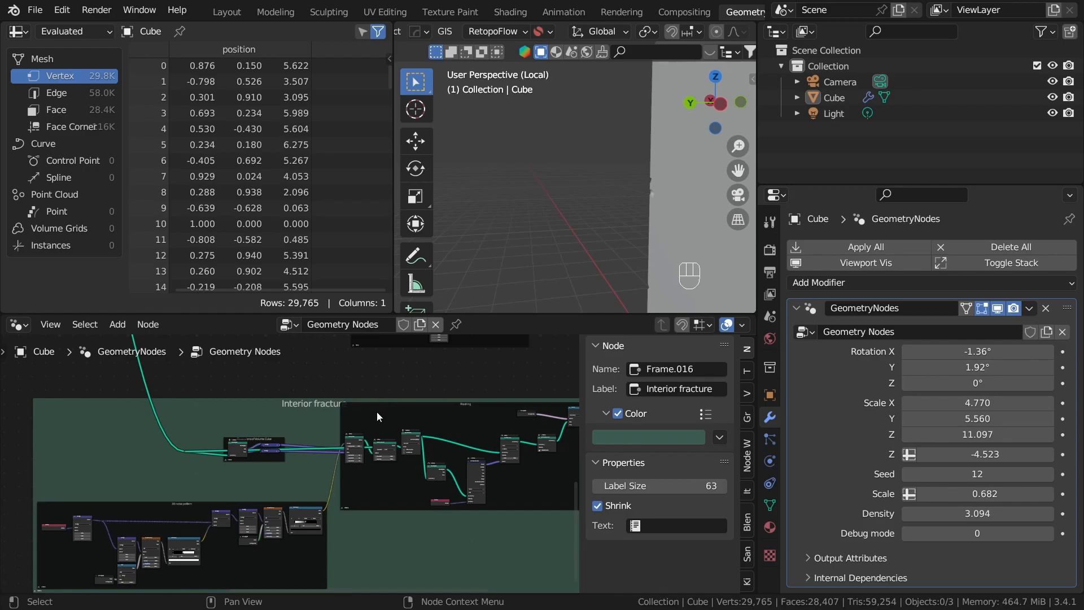
key(n)
scroll(377, 411, down, 5)
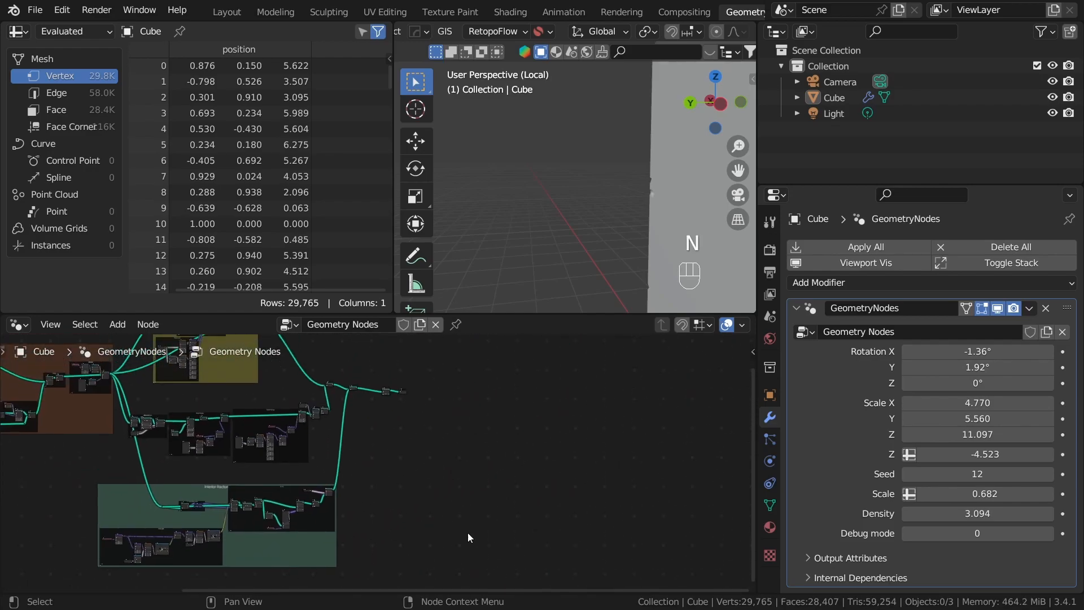
Step: Move the Group Output node farther from the Set Material node to make room for another node between them
middle_drag(390, 476, 367, 576)
scroll(379, 527, up, 10)
middle_drag(379, 528, 415, 484)
drag(376, 441, 224, 416)
drag(457, 438, 427, 411)
scroll(412, 422, up, 2)
middle_drag(413, 422, 423, 448)
drag(440, 443, 484, 443)
scroll(422, 441, up, 2)
scroll(422, 444, up, 1)
key(shift+a)
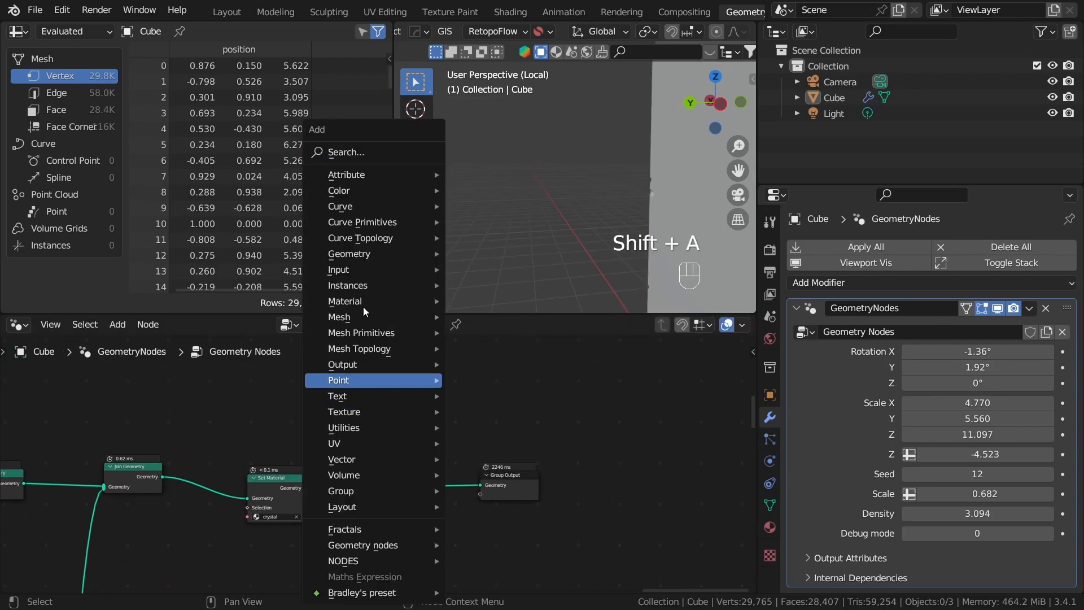
click(377, 154)
text(tr)
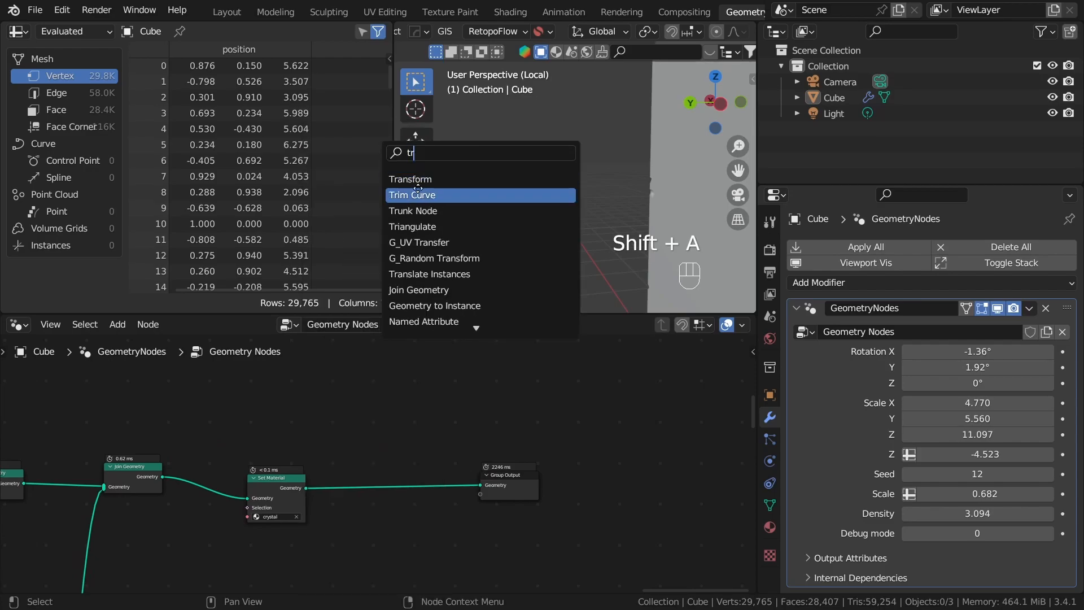
click(376, 392)
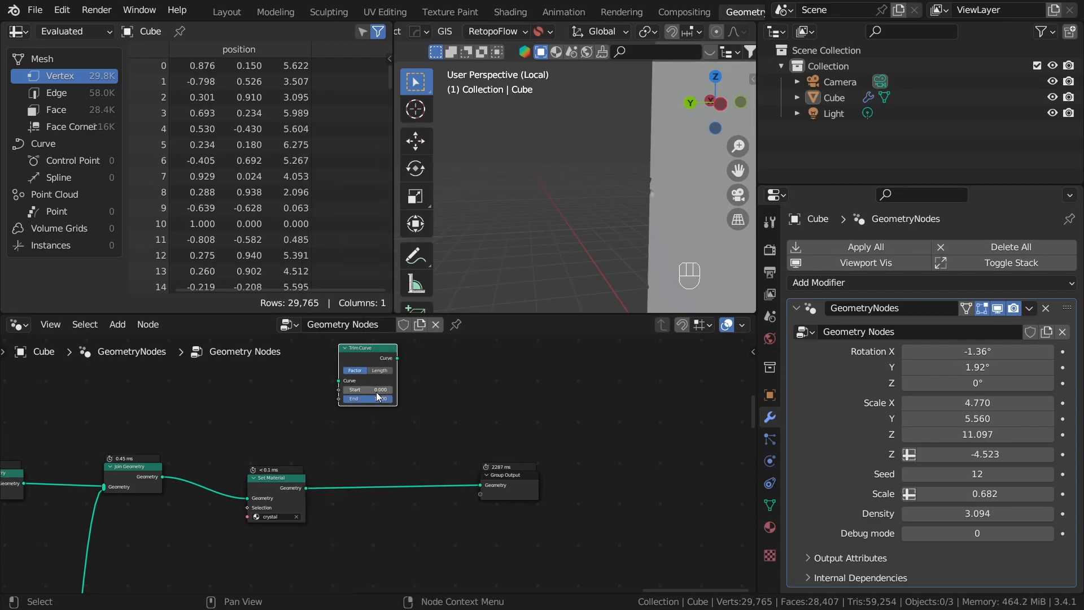
click(395, 412)
click(361, 351)
key(x)
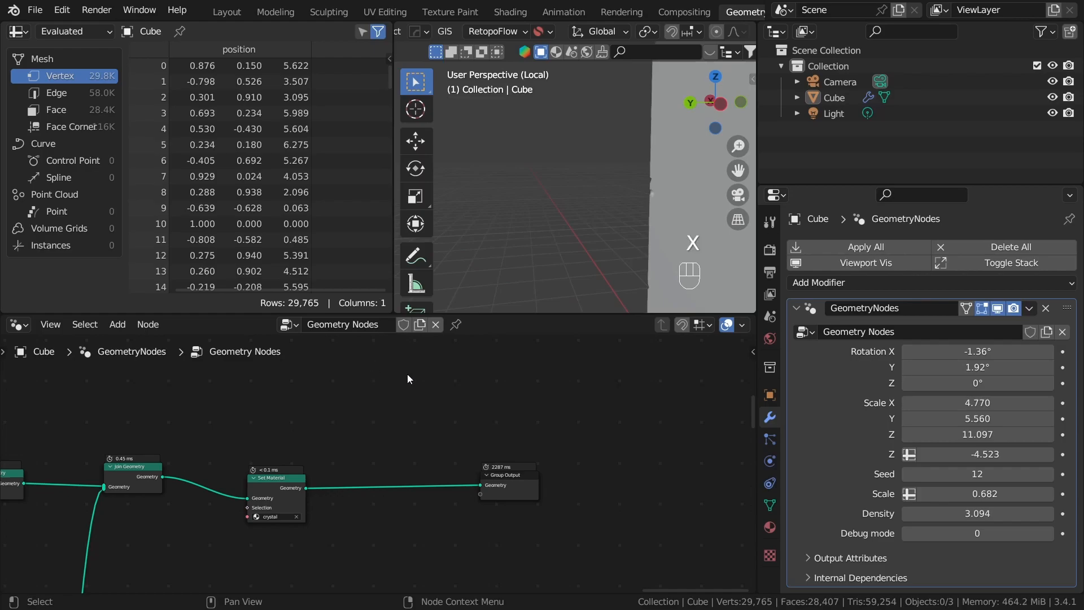
Step: Set Debug mode to 1 and insert a Transform node between the Set Material and Group Output nodes
click(1050, 533)
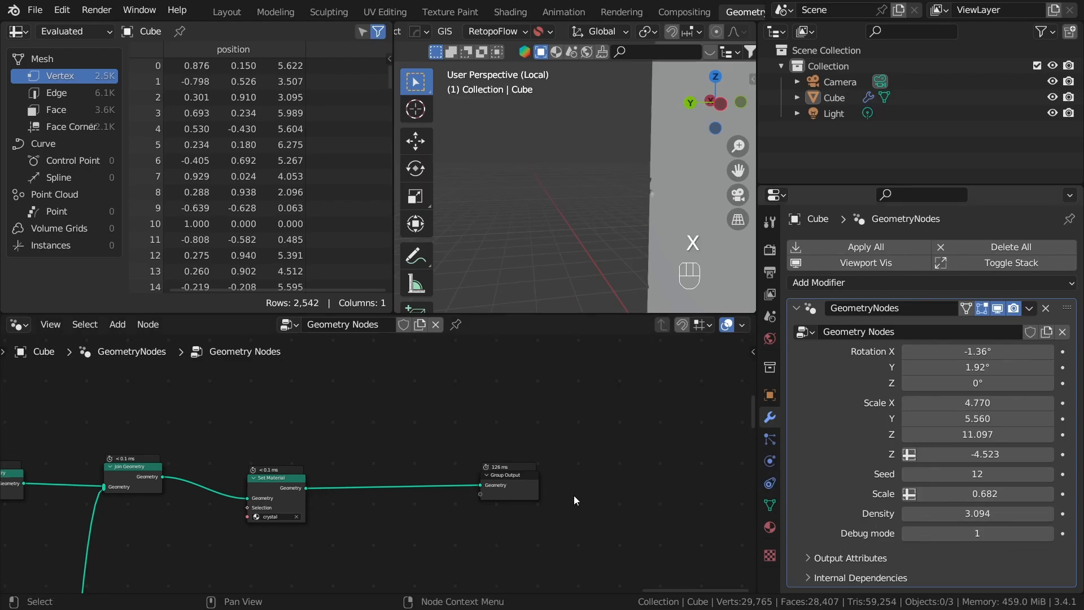
key(shift+a)
click(378, 153)
text(tra)
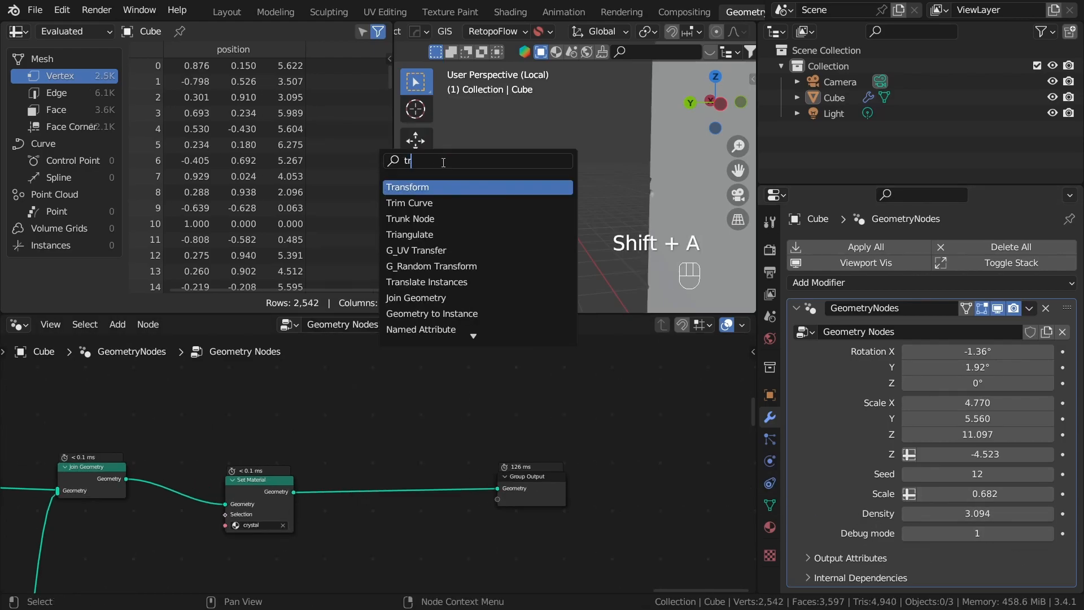
key(Return)
click(402, 465)
middle_drag(492, 456, 518, 424)
drag(539, 444, 721, 440)
Step: Add a Group Input node and a Combine XYZ node in the free space before the Transform node
drag(395, 401, 553, 424)
key(shift+a)
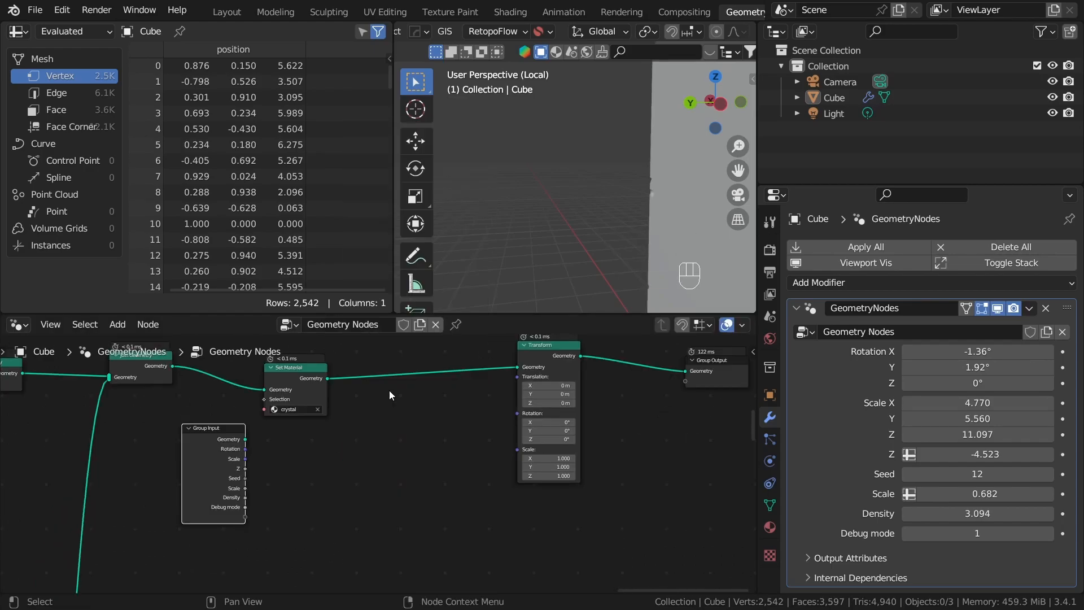
key(shift+a)
click(386, 155)
text(comb)
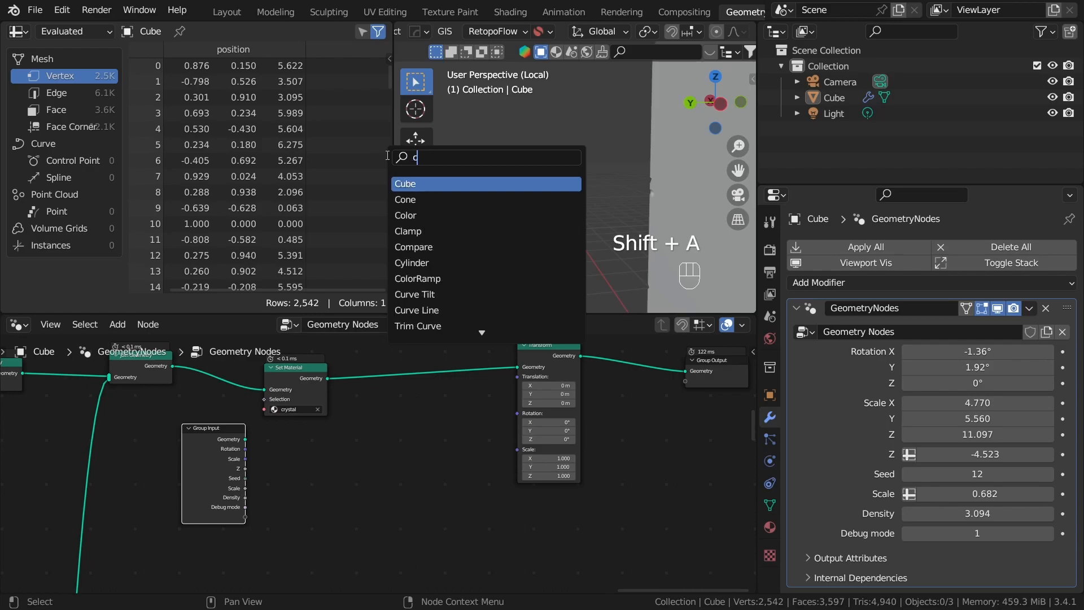
key(Return)
click(395, 485)
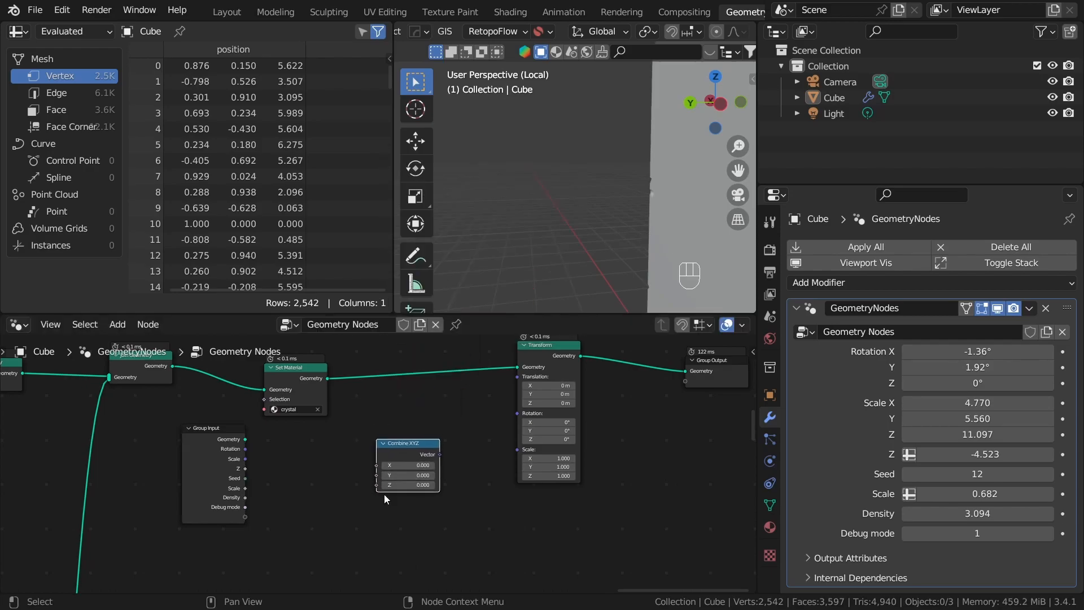
Step: Expose a new group input that drives X, Y and Z of Combine XYZ together through one reroute point
scroll(390, 474, up, 2)
drag(197, 536, 376, 466)
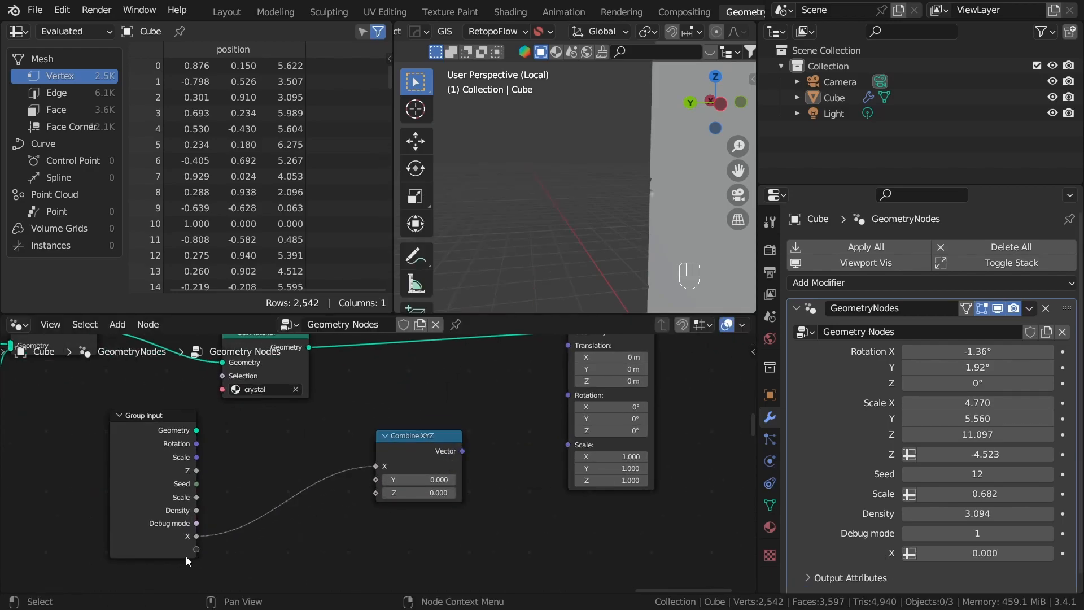
drag(220, 536, 375, 480)
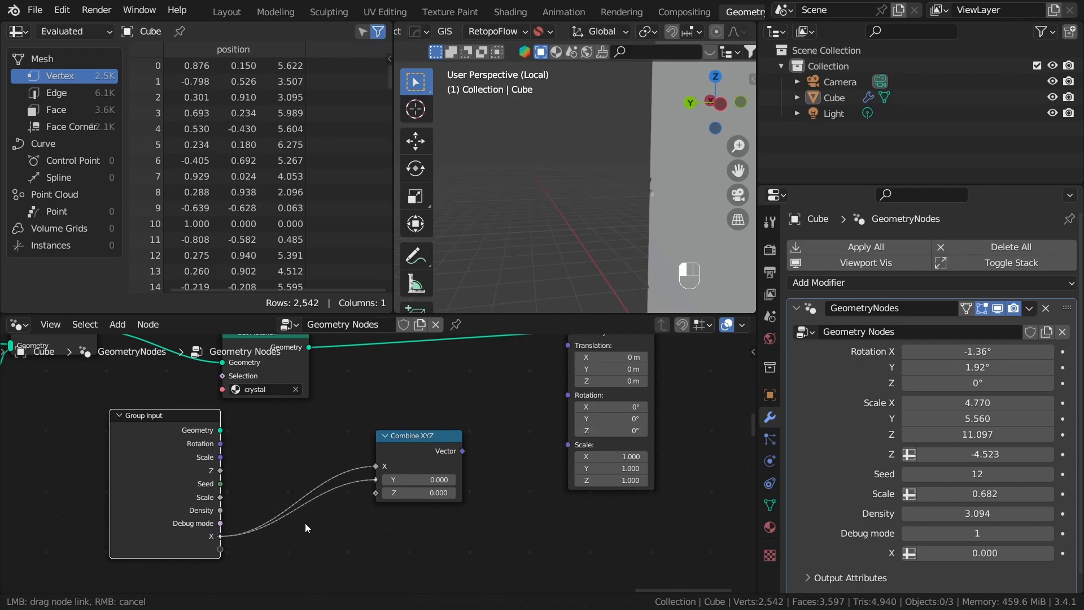
drag(220, 537, 375, 493)
shift+right_drag(340, 440, 332, 506)
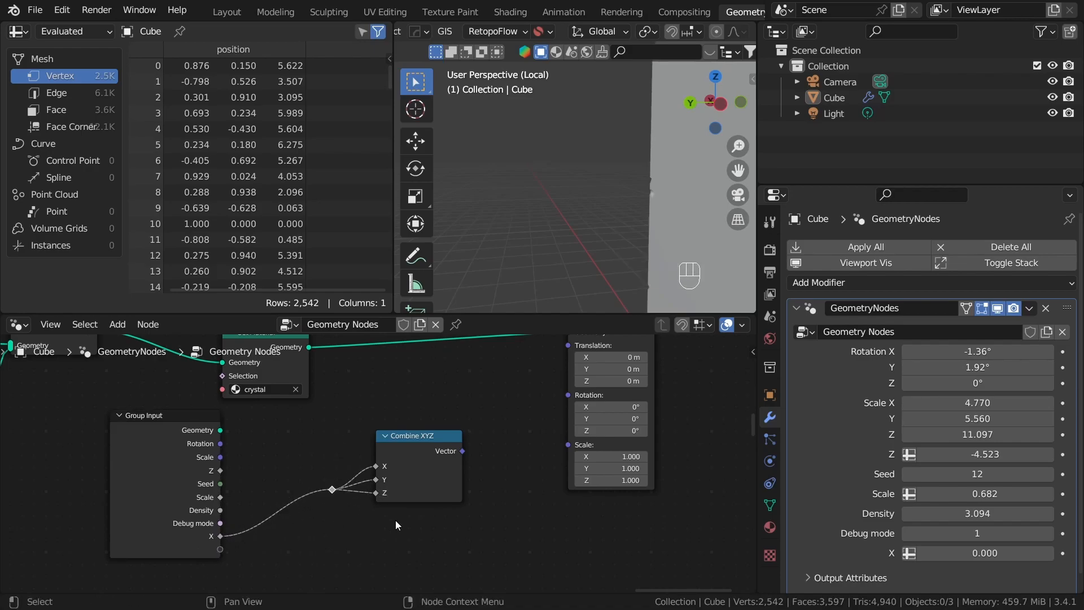
scroll(345, 511, up, 1)
key(g)
click(378, 518)
Step: Connect the Combine XYZ vector to the Transform node's Scale and set the modifier's new X input to 1
drag(469, 450, 583, 443)
scroll(464, 522, down, 2)
scroll(655, 442, up, 2)
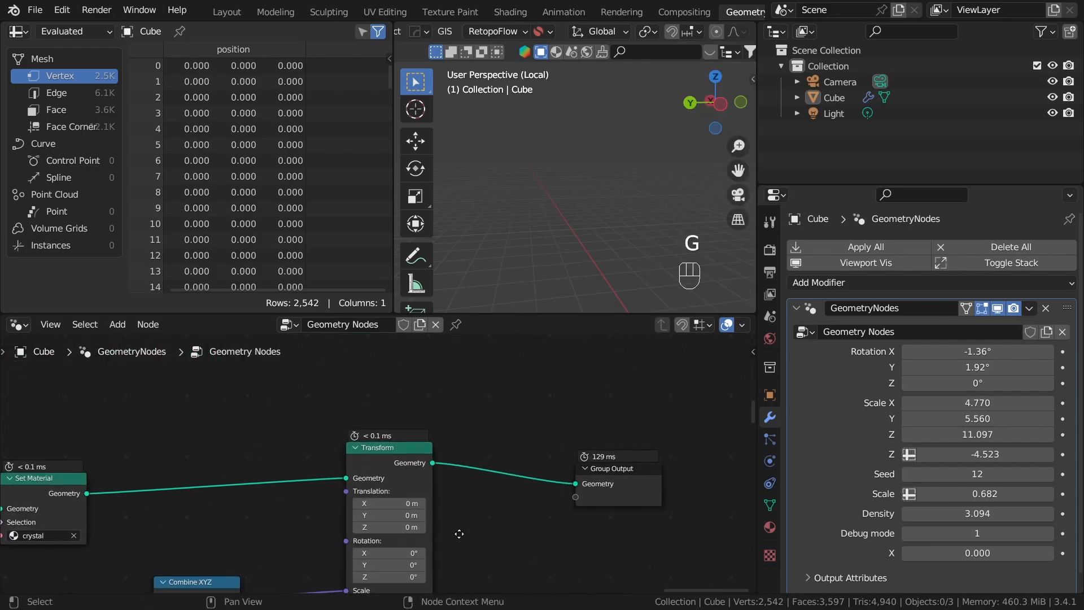
scroll(983, 509, down, 1)
click(978, 539)
text(1)
key(Return)
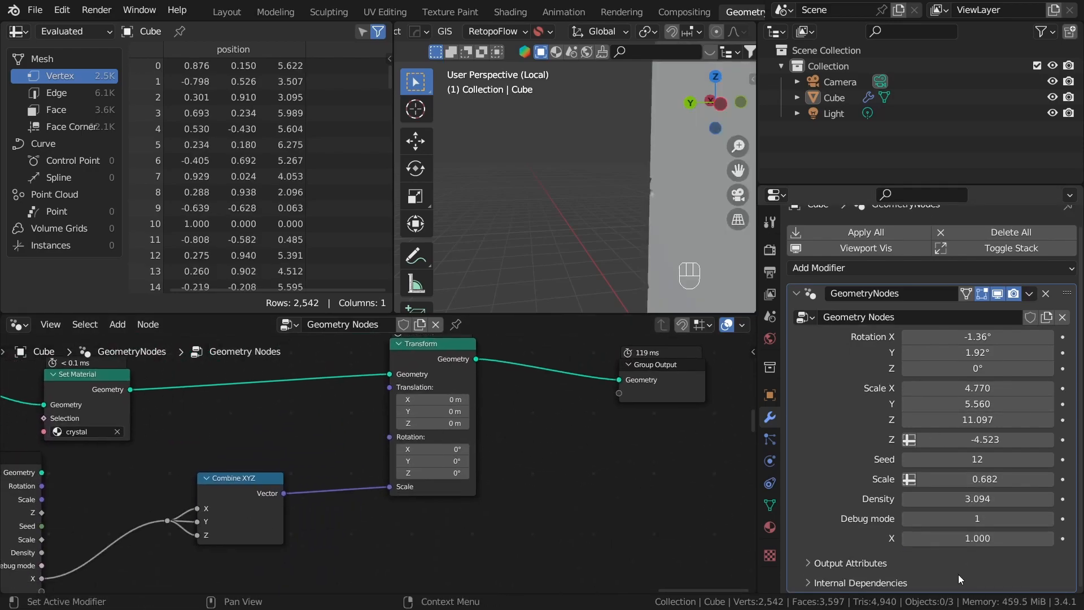
Step: Try a different value for the modifier's X input to test the crystal's overall scaling, and restore it to 1
mouse_move(977, 539)
shift+mouse_down()
mouse_move(955, 538)
mouse_move(1014, 539)
mouse_move(991, 539)
shift+mouse_up()
click(977, 539)
text(1)
key(Return)
scroll(541, 504, down, 2)
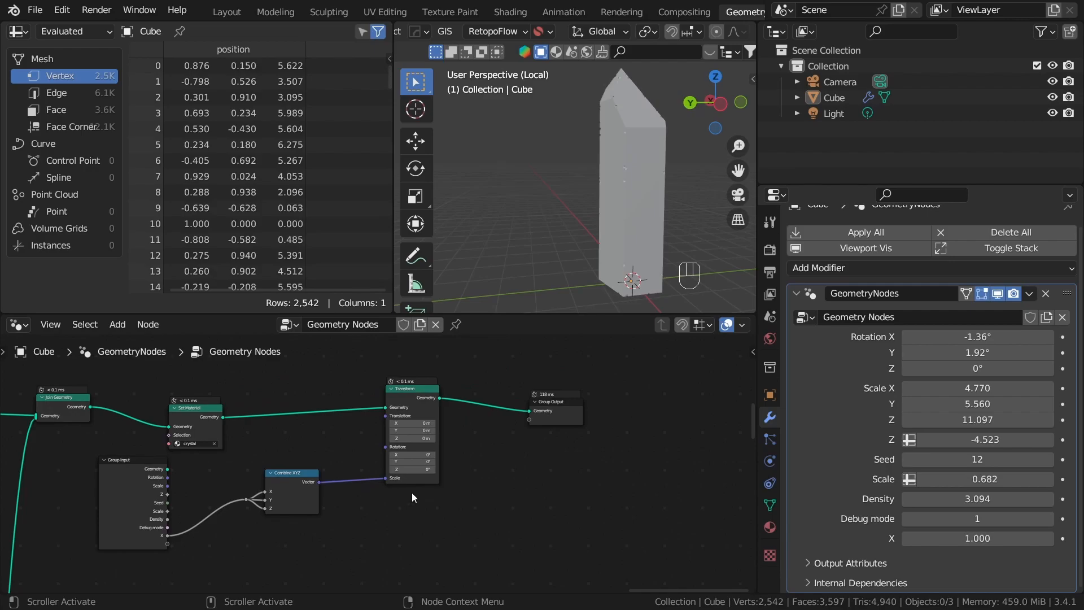
Step: Rename the X group input as Scale and save the file
key(n)
click(747, 371)
click(747, 394)
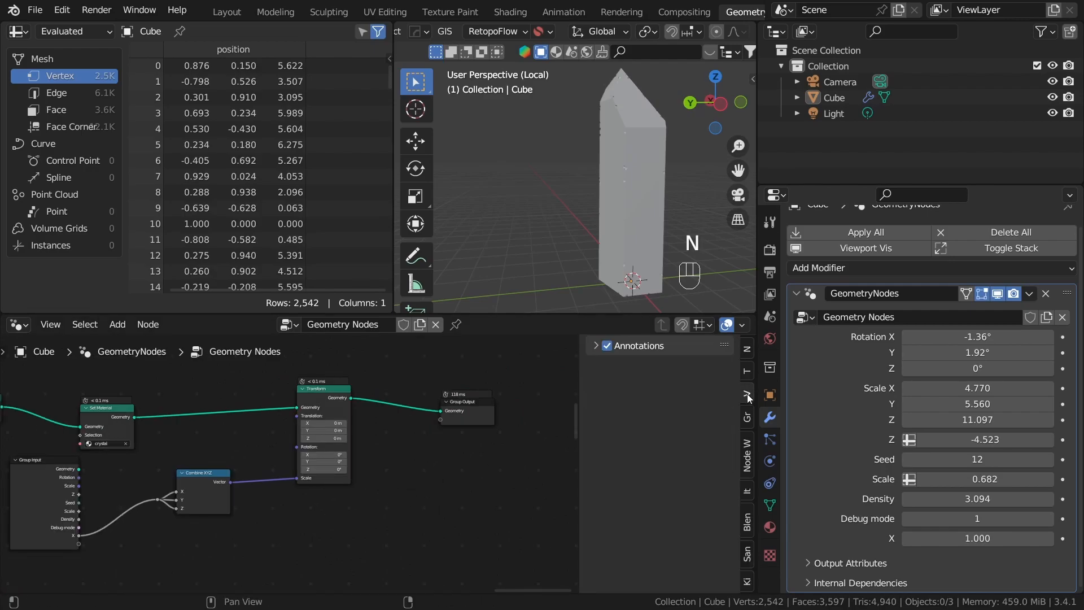
click(747, 416)
click(748, 393)
click(747, 416)
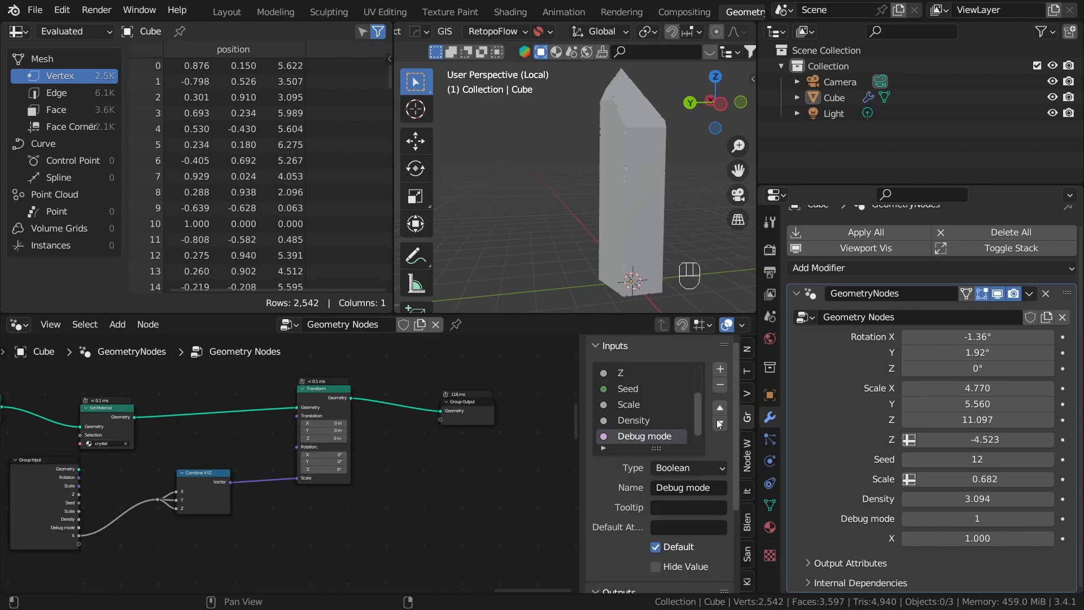
scroll(637, 430, down, 1)
double_click(635, 435)
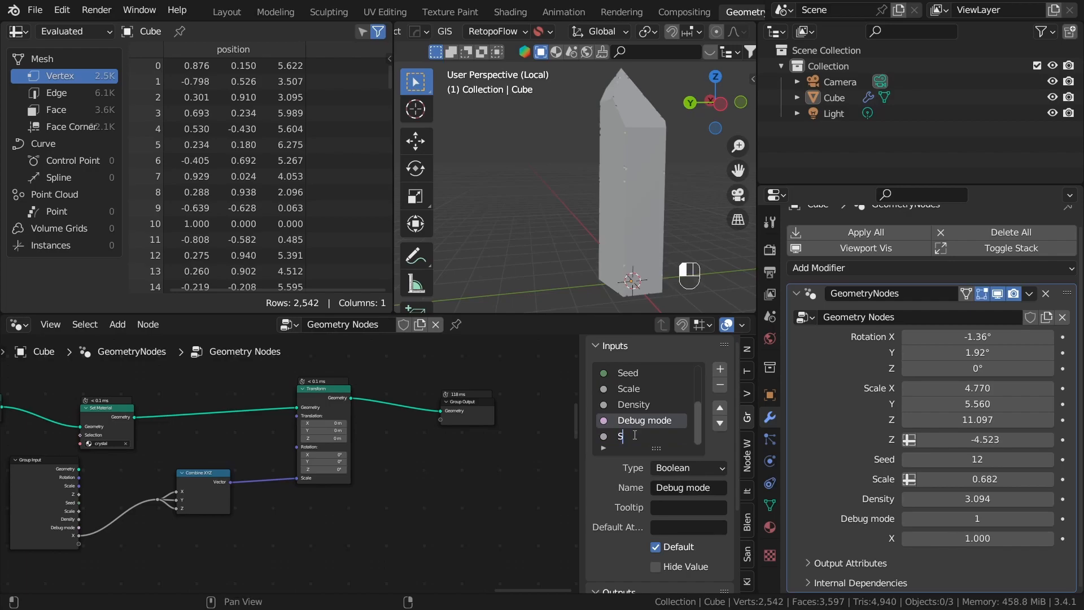
click(563, 466)
key(n)
key(a)
key(a)
key(ctrl+s)
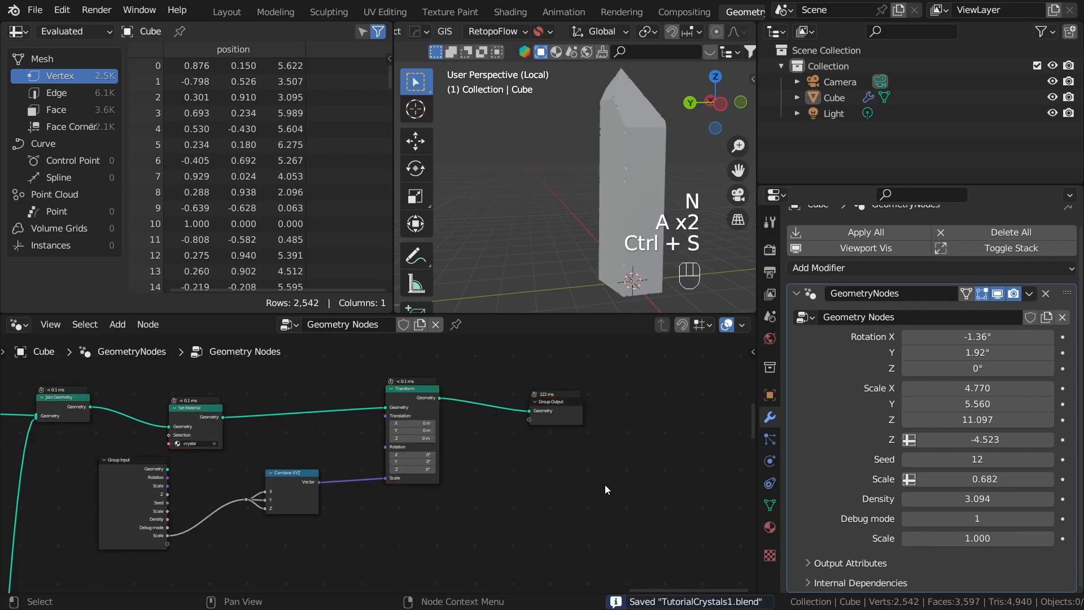
Step: Select the crystal and display the viewport in wireframe shading to show the interior fractures
middle_drag(592, 277, 596, 290)
click(630, 202)
key(z)
click(551, 199)
shift+middle_drag(552, 200, 487, 208)
click(534, 191)
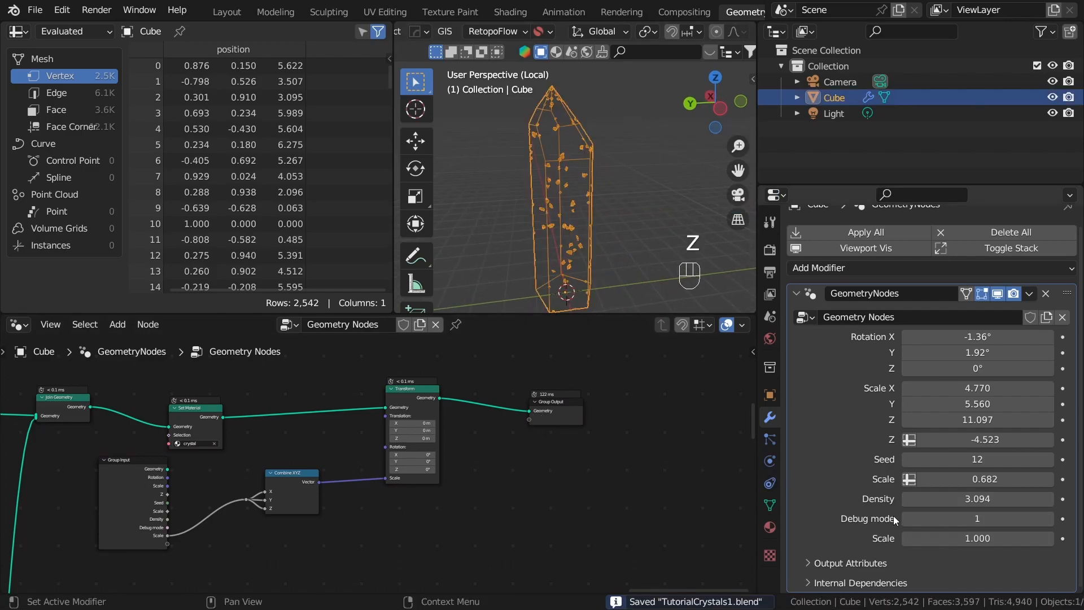
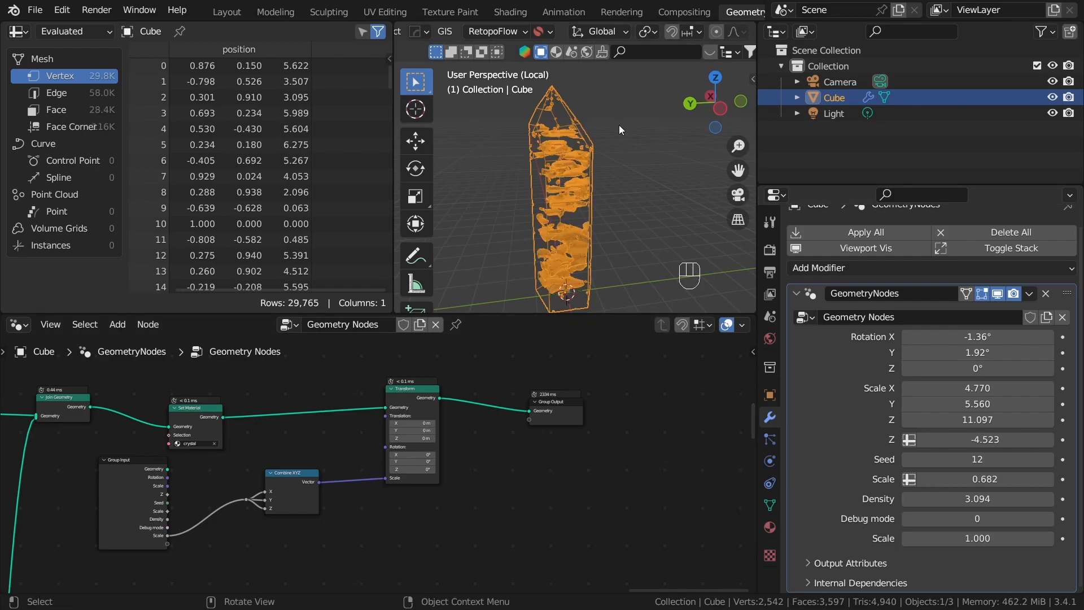
Step: Test seeds 13 and 14 on the crystal's geometry nodes modifier and leave the Seed at 13
click(1052, 461)
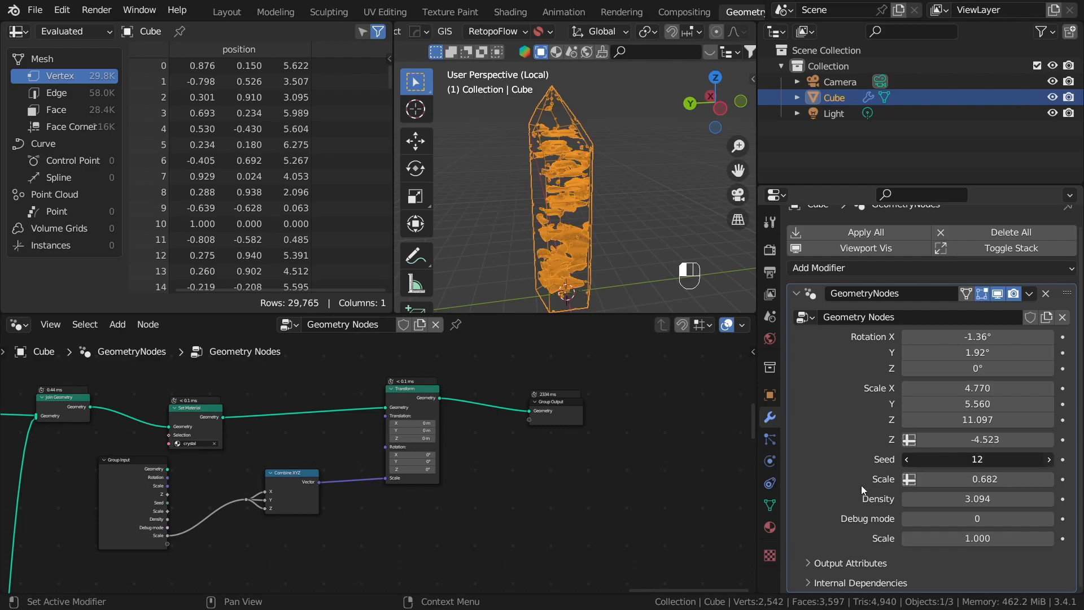
click(1049, 461)
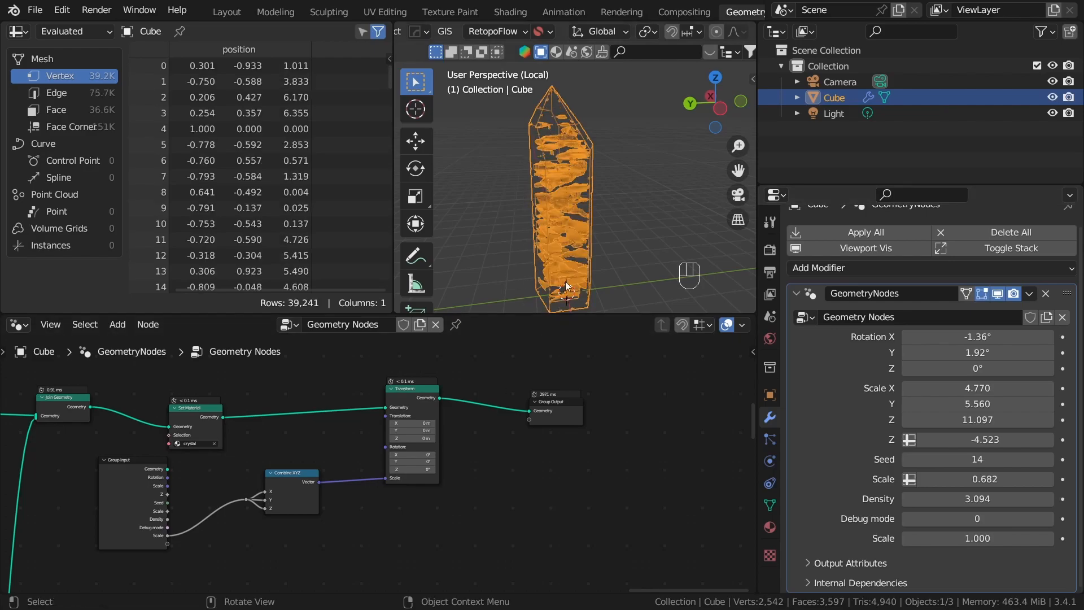
click(907, 461)
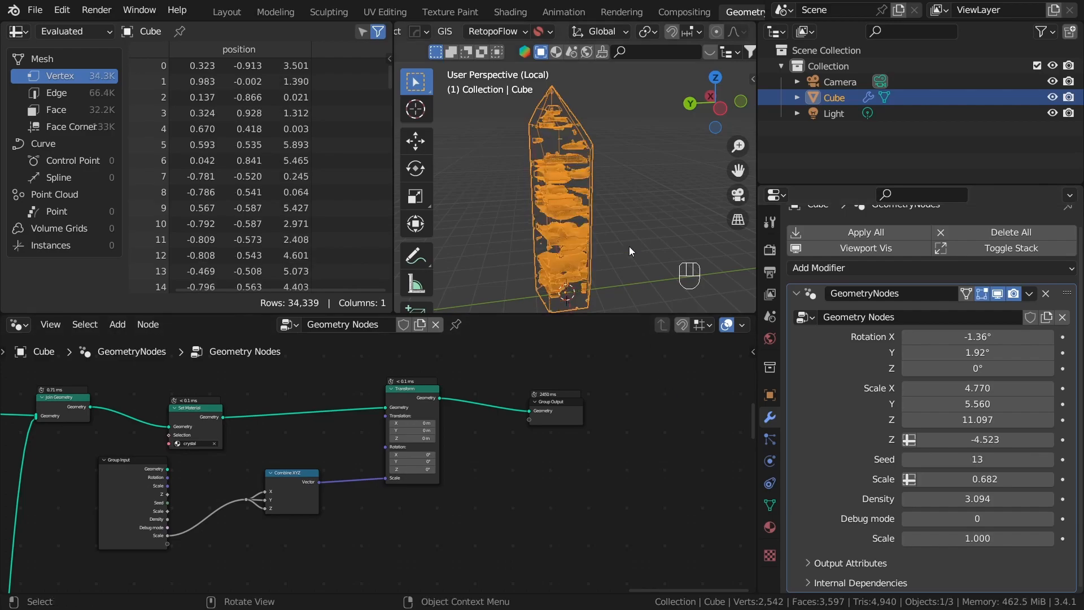
Step: Switch the viewport back to solid shading and deselect everything
click(633, 201)
middle_drag(632, 201, 614, 226)
click(527, 193)
key(z)
click(628, 187)
key(a)
key(a)
Step: Move the Combine XYZ node close beside the Transform node at the end of the node tree
scroll(389, 516, down, 3)
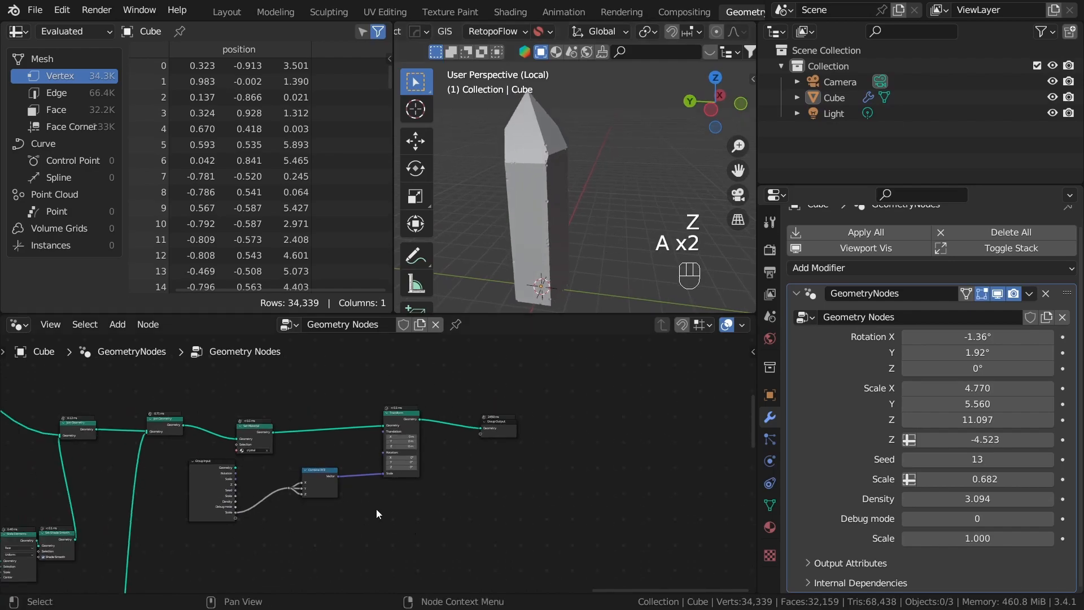
scroll(389, 509, down, 8)
scroll(488, 407, up, 3)
mouse_move(378, 474)
middle_down()
mouse_move(488, 408)
mouse_move(388, 459)
middle_up()
scroll(388, 459, up, 3)
drag(460, 425, 490, 411)
mouse_move(398, 396)
mouse_down()
mouse_move(436, 459)
mouse_move(410, 381)
mouse_up()
click(426, 419)
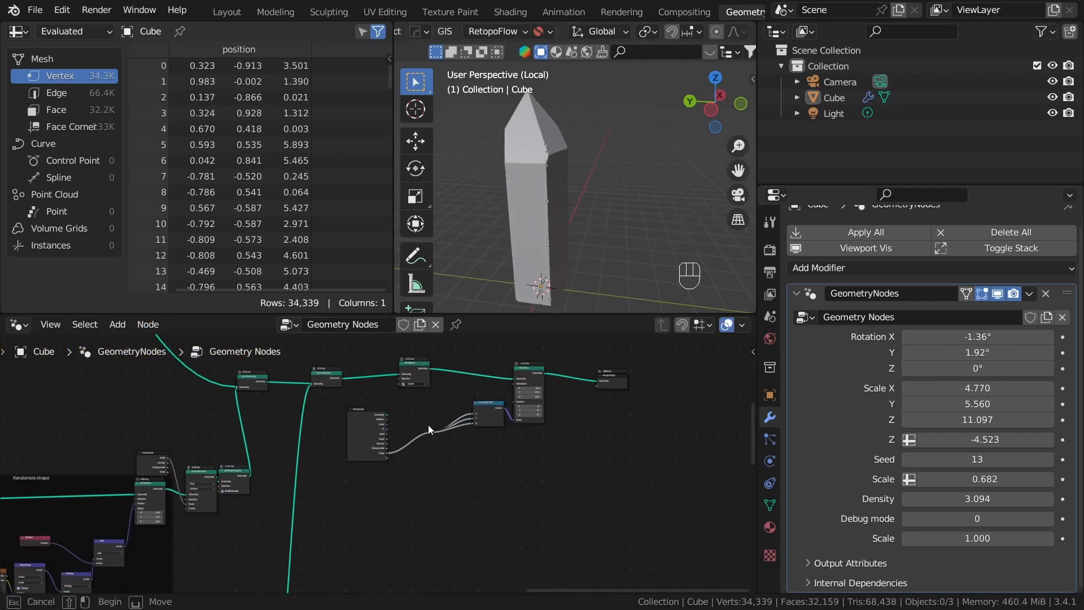
drag(425, 418, 452, 450)
middle_drag(469, 462, 377, 498)
scroll(377, 498, up, 4)
key(g)
click(448, 473)
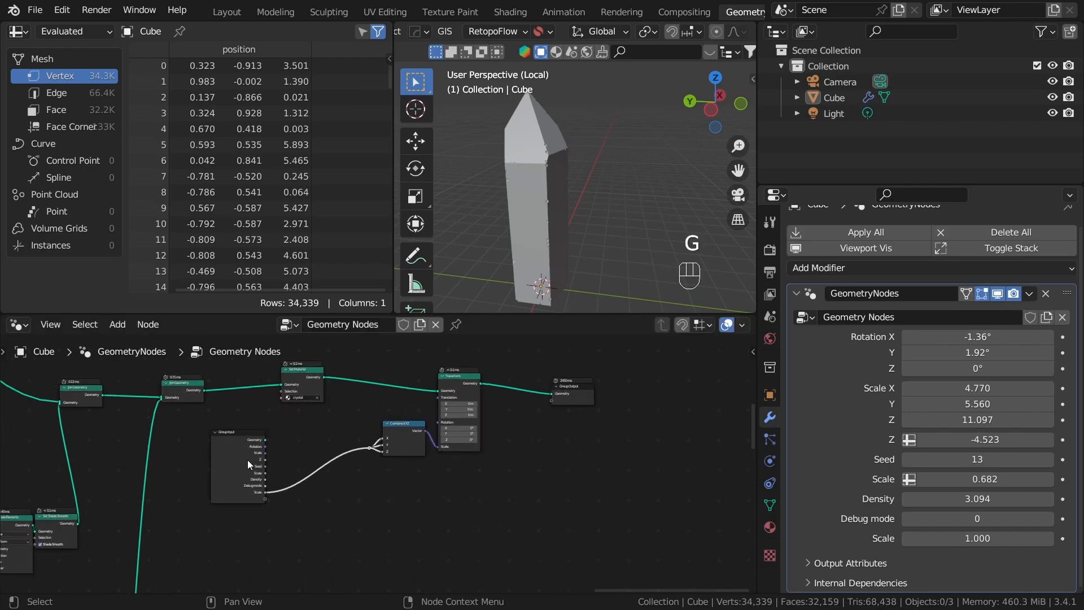
Step: Hide the unused sockets of the Group Input feeding Combine XYZ and place the node right beside it
click(247, 460)
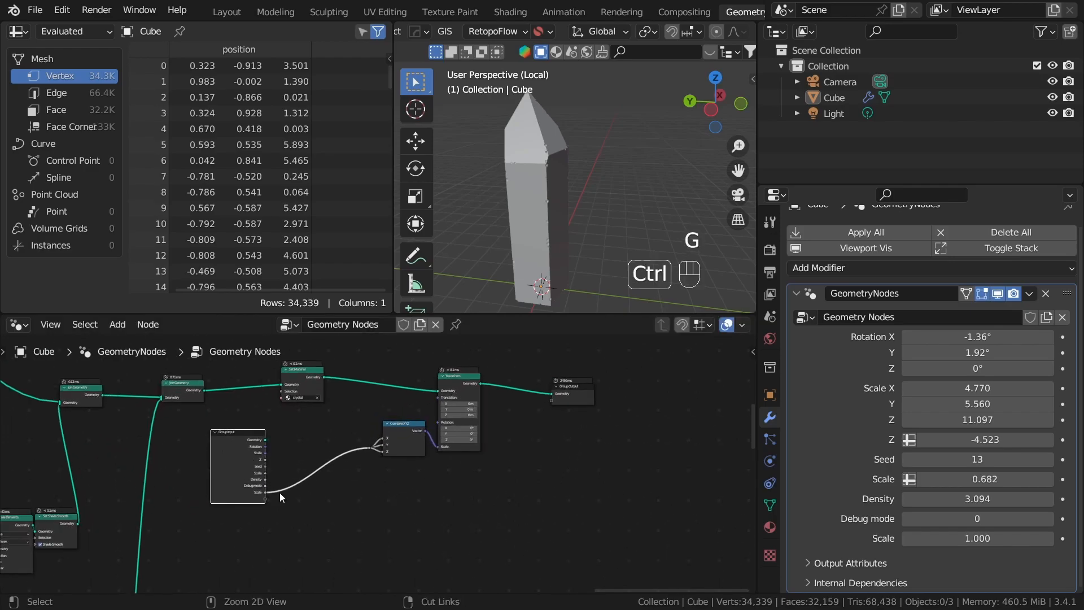
key(ctrl+h)
key(h)
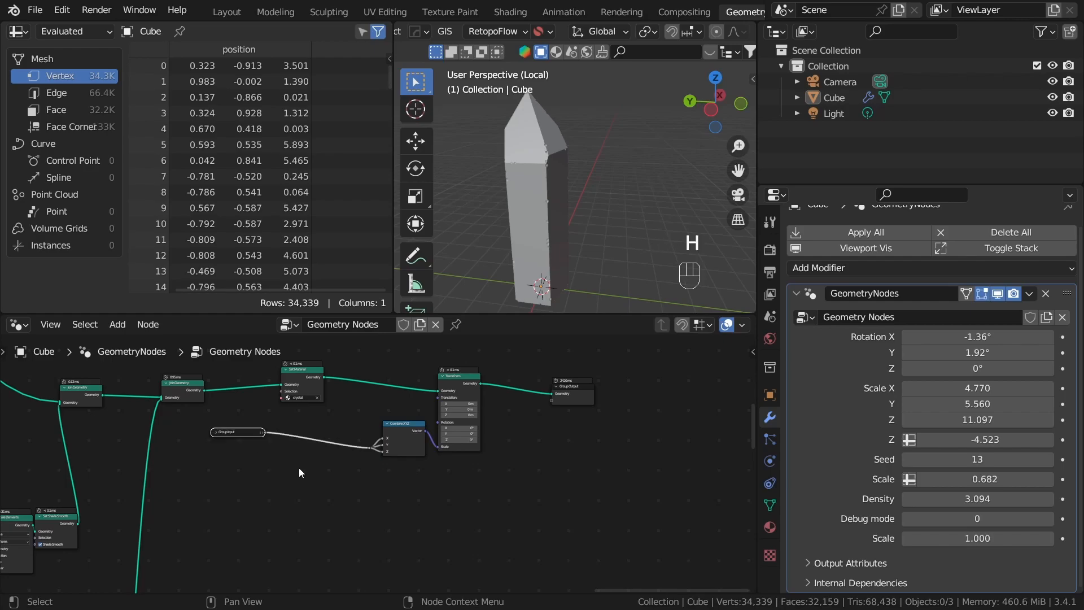
key(h)
key(g)
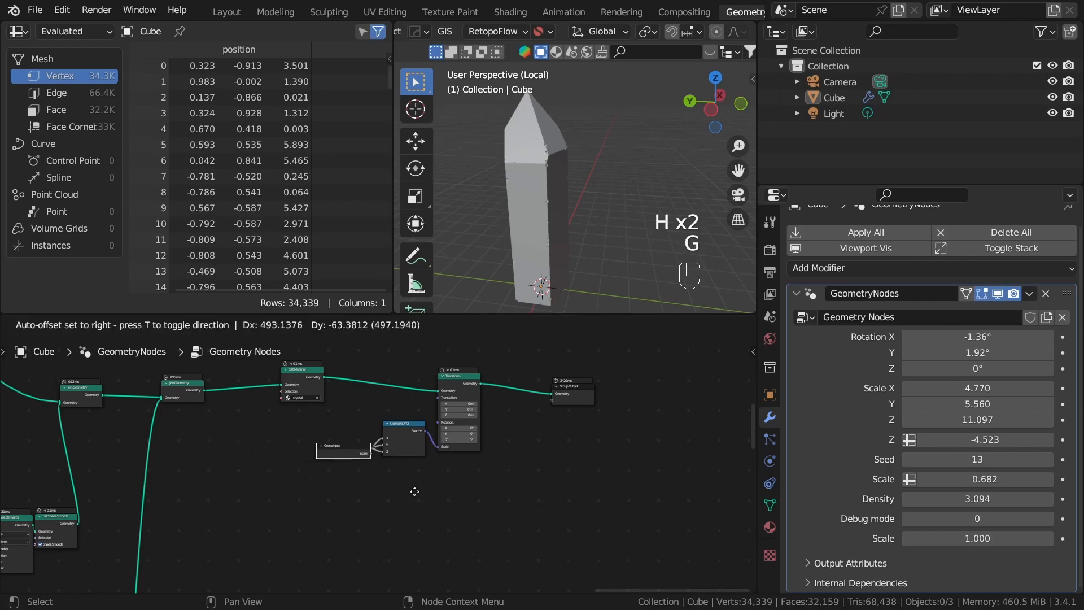
click(400, 485)
Step: Rename the geometry node group as Crystal
scroll(350, 507, down, 6)
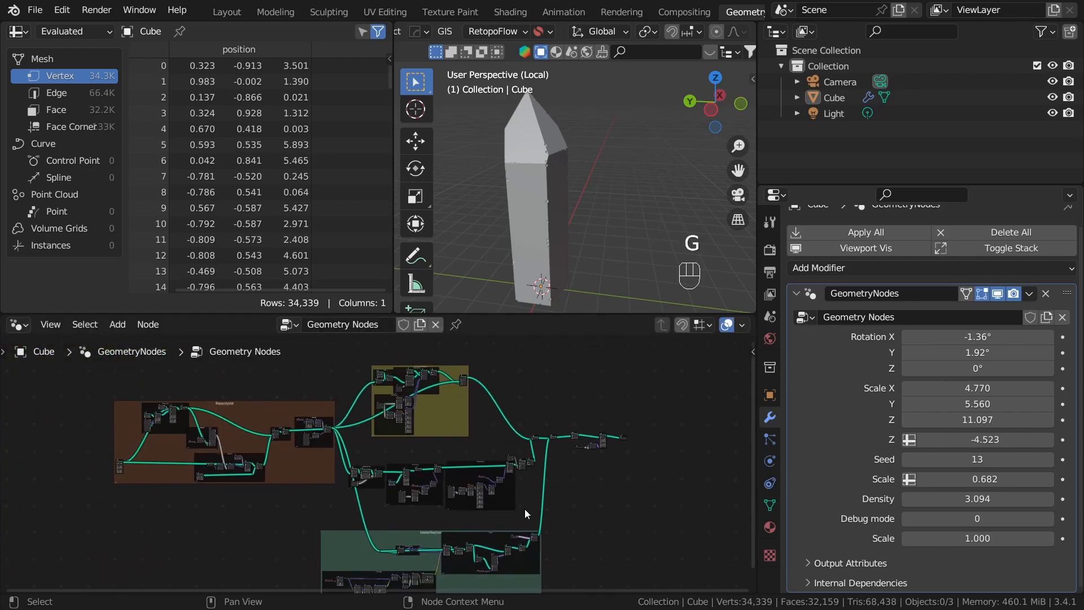
middle_drag(582, 485, 509, 487)
scroll(127, 399, up, 1)
scroll(225, 439, down, 1)
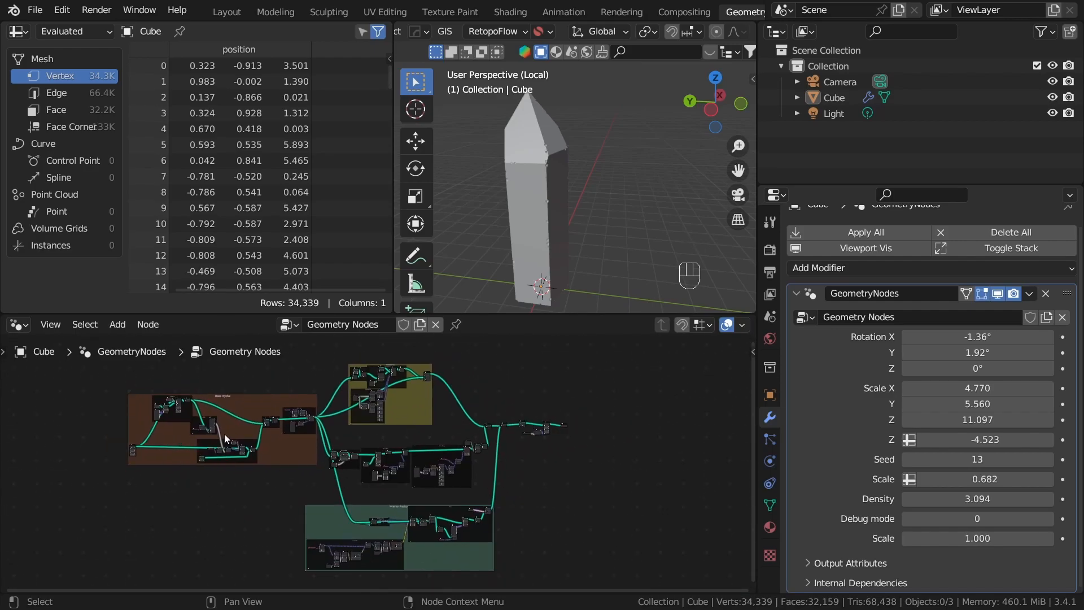
click(341, 334)
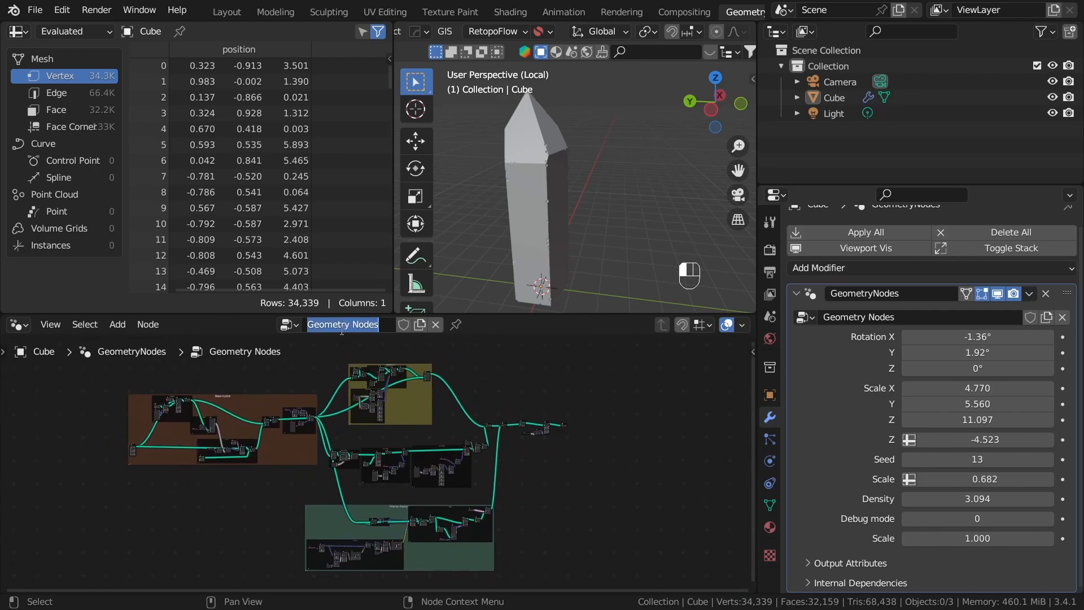
key(BackSpace)
key(Return)
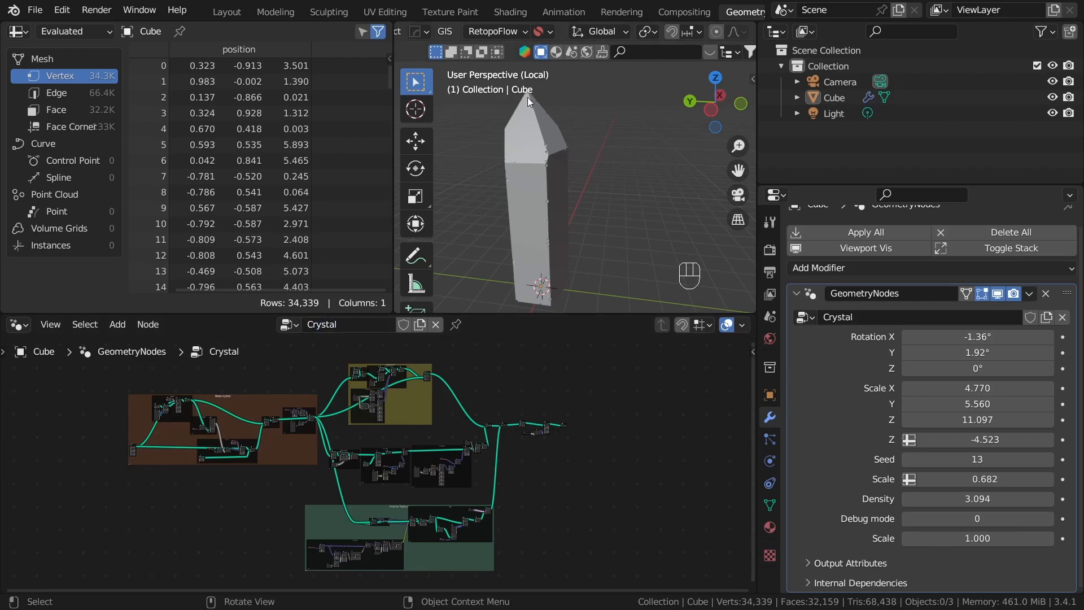
Step: Switch to the Shading workspace and inspect the glass crystal from several angles in rendered shading
click(510, 12)
mouse_move(523, 207)
middle_down()
mouse_move(591, 227)
mouse_move(550, 225)
mouse_move(565, 223)
middle_up()
key(z)
click(558, 140)
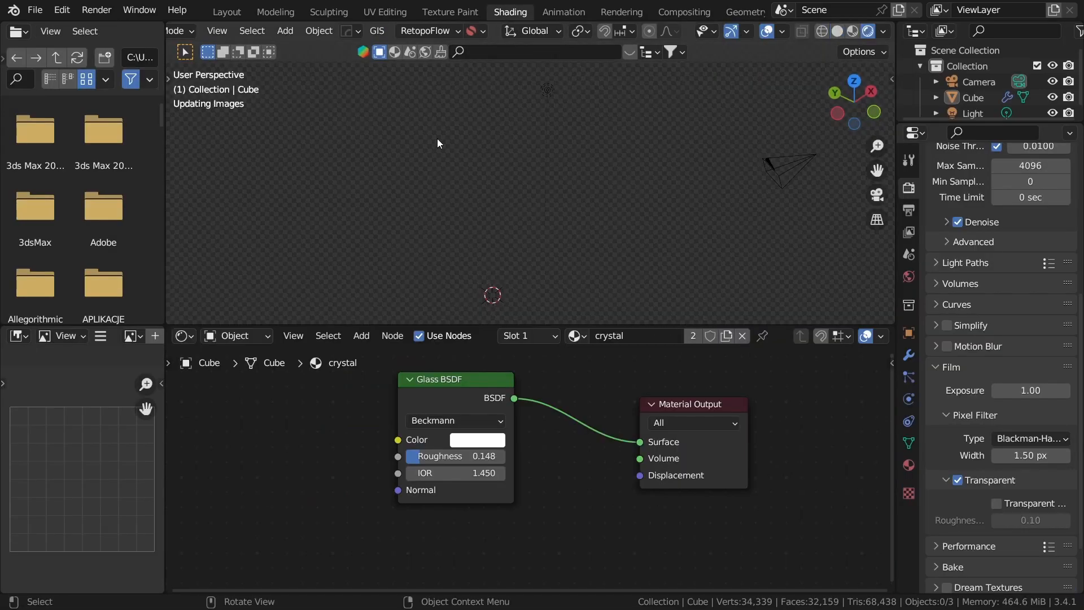
middle_drag(507, 189, 612, 212)
middle_drag(513, 209, 609, 229)
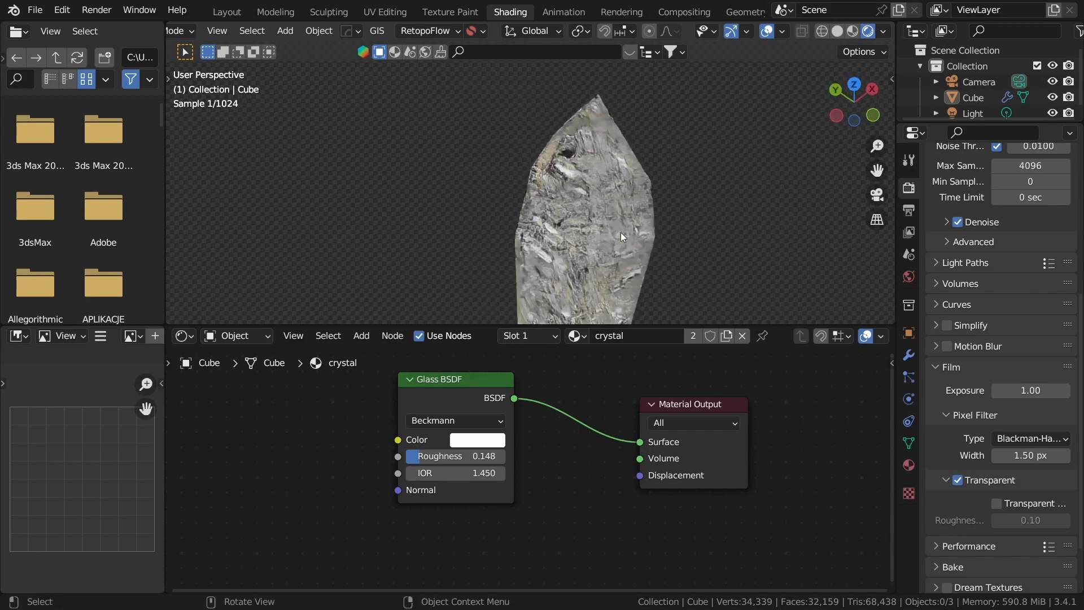
middle_drag(689, 253, 565, 188)
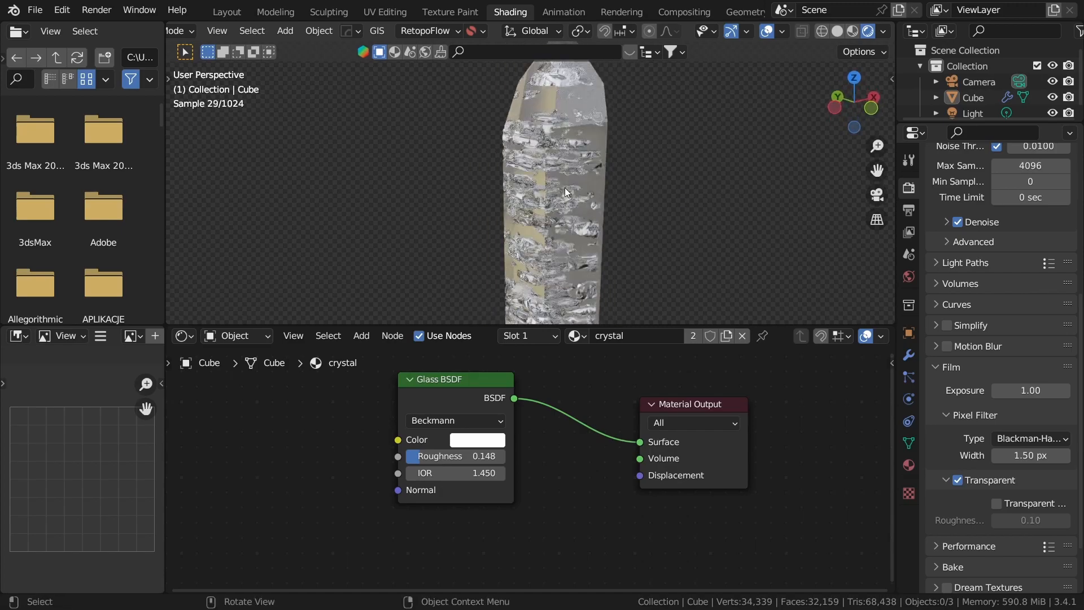
Step: Return the Shading workspace's viewport to solid shading
key(z)
click(623, 199)
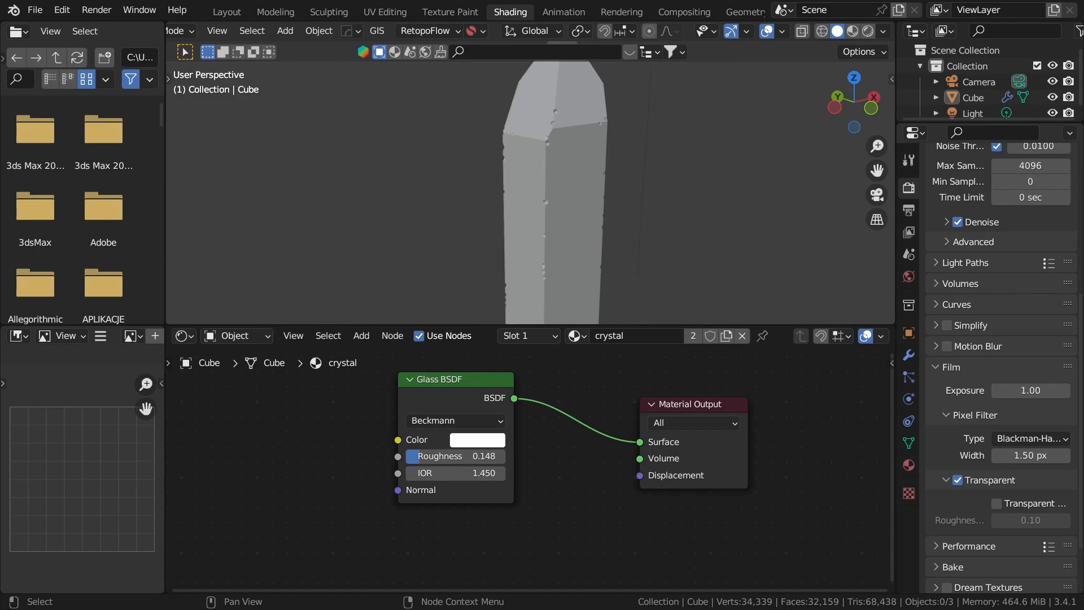
middle_drag(477, 430, 608, 443)
drag(551, 415, 542, 422)
key(z)
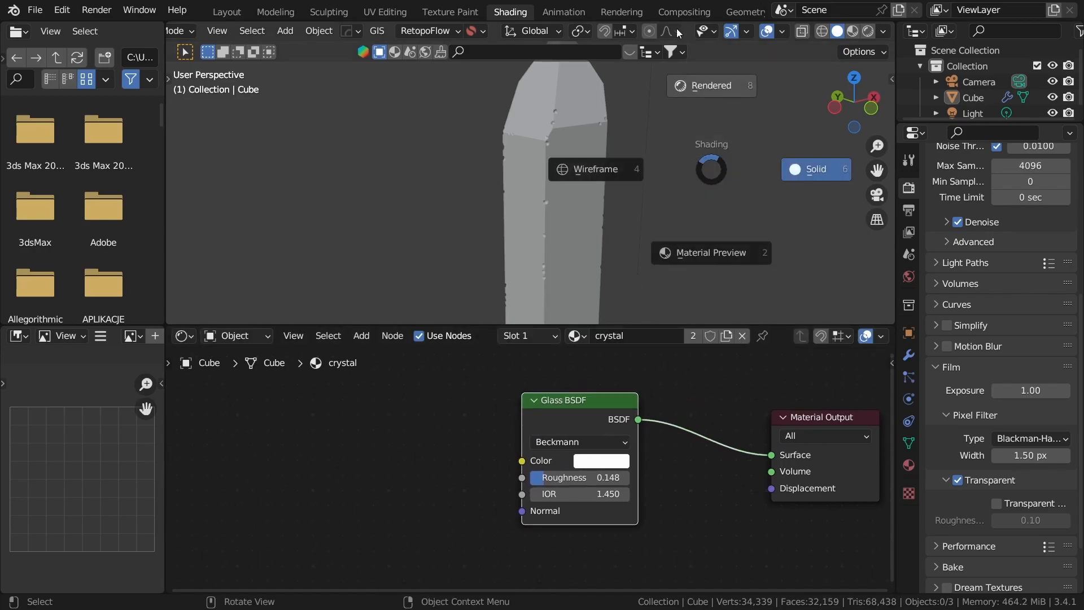
click(709, 91)
key(z)
click(723, 160)
Step: Add a Wave Texture node to the crystal material in the empty area before the Glass BSDF
click(426, 471)
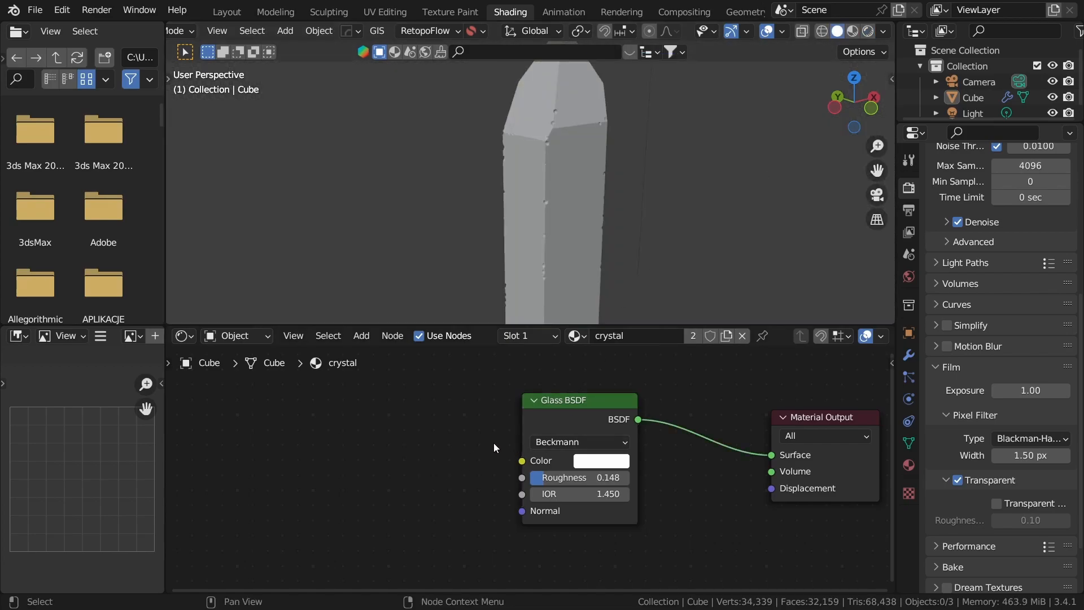
drag(551, 427, 542, 465)
scroll(593, 423, down, 5)
scroll(632, 457, up, 4)
middle_drag(532, 514, 670, 429)
scroll(593, 459, down, 4)
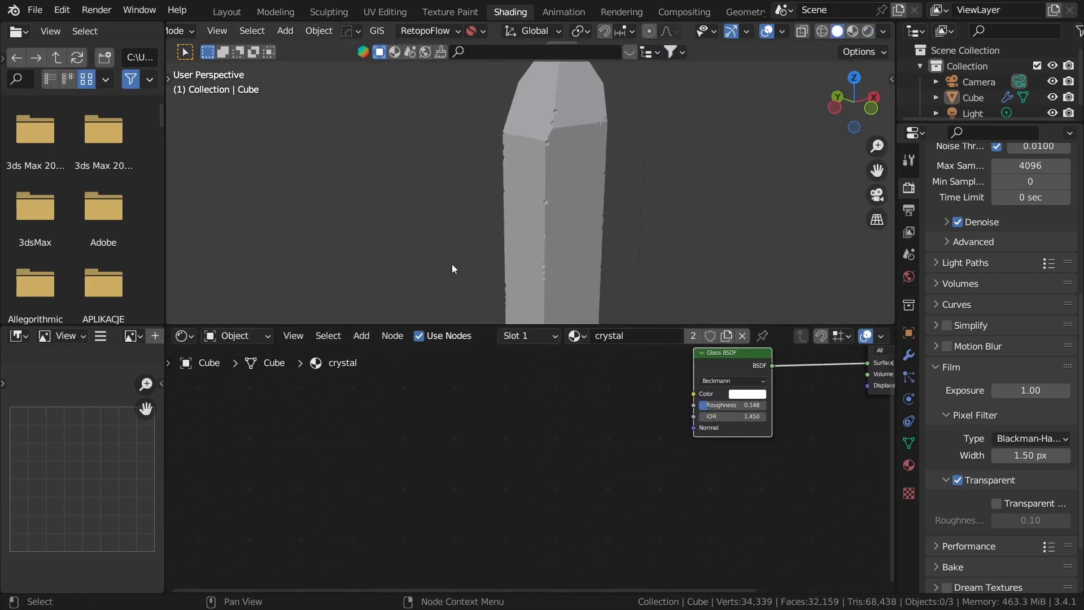
key(shift+a)
click(446, 402)
text(wav)
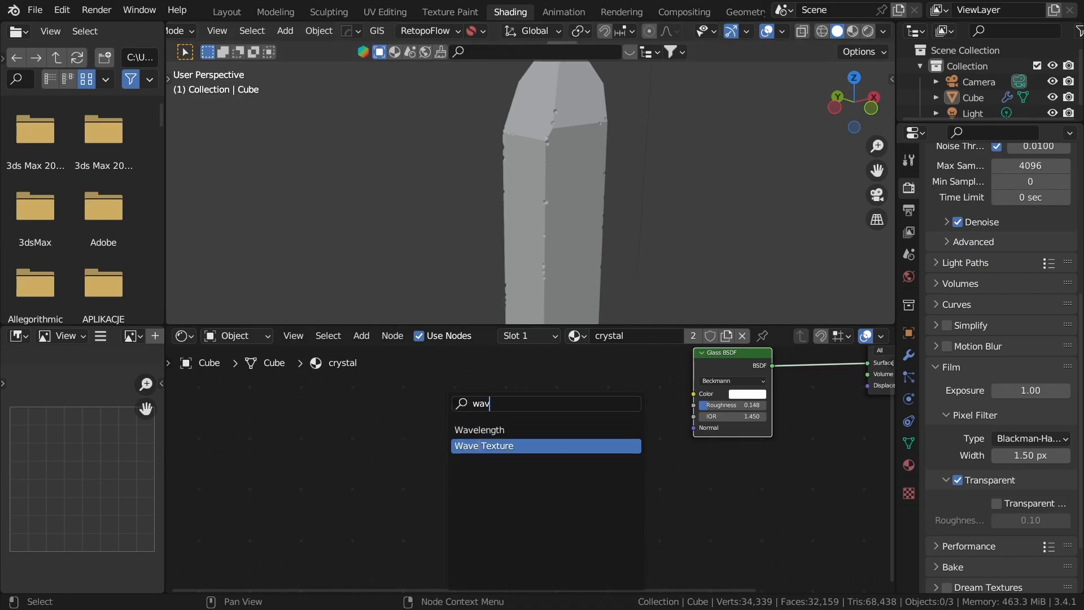
click(480, 446)
middle_drag(526, 505, 554, 460)
scroll(460, 463, up, 5)
Step: Set the Wave Texture's Scale to 7
click(453, 446)
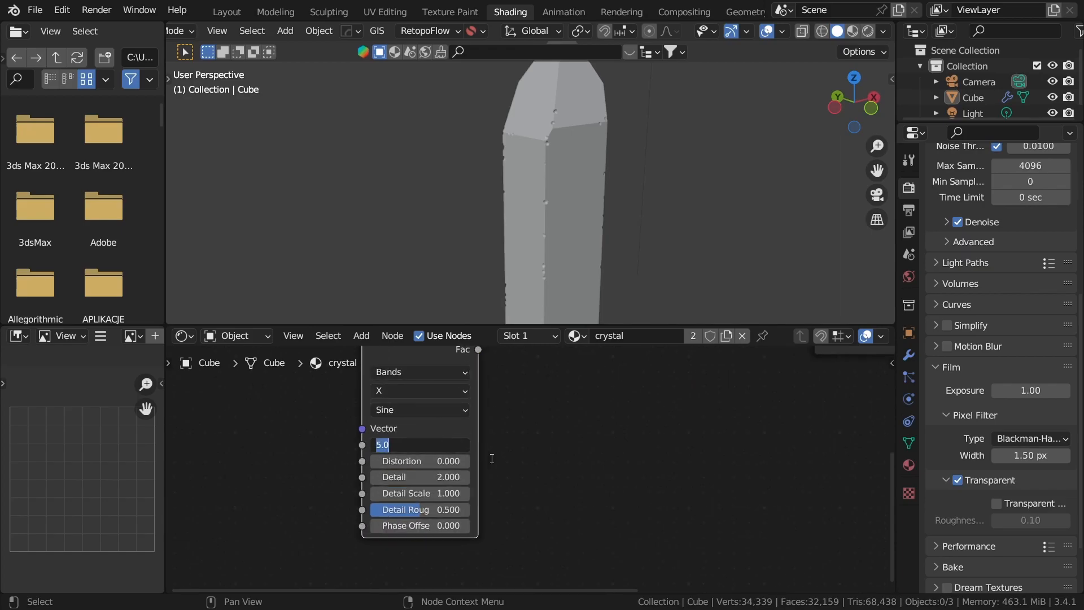
key(Return)
scroll(519, 562, down, 2)
middle_drag(428, 524, 512, 569)
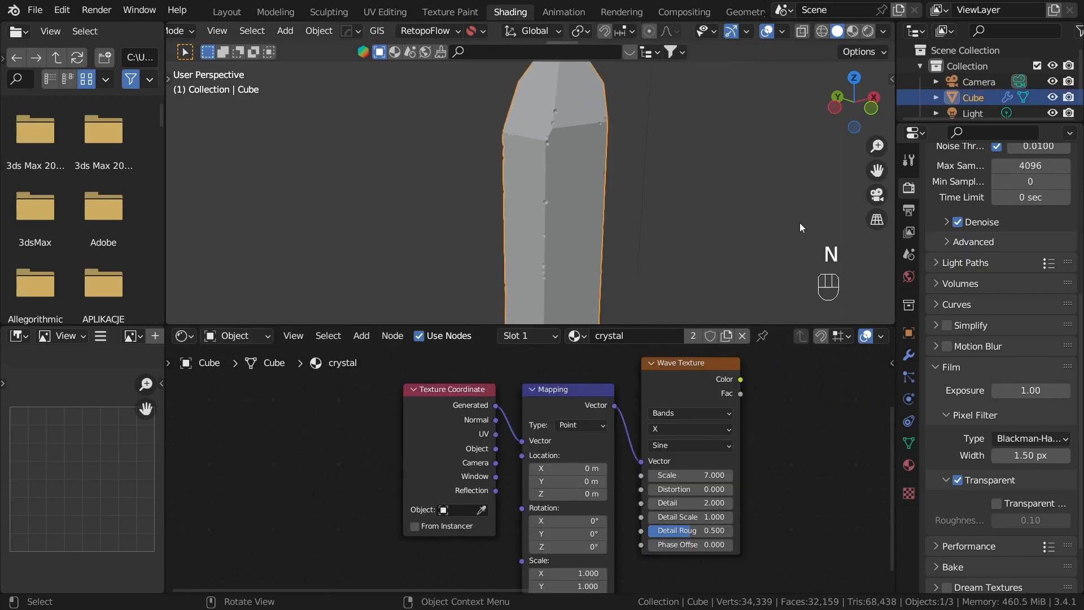
Step: Add connected Mapping and Texture Coordinate nodes to drive the Wave Texture's Vector input
click(800, 223)
scroll(542, 475, up, 1)
scroll(533, 489, down, 3)
drag(442, 382, 588, 446)
key(x)
click(673, 401)
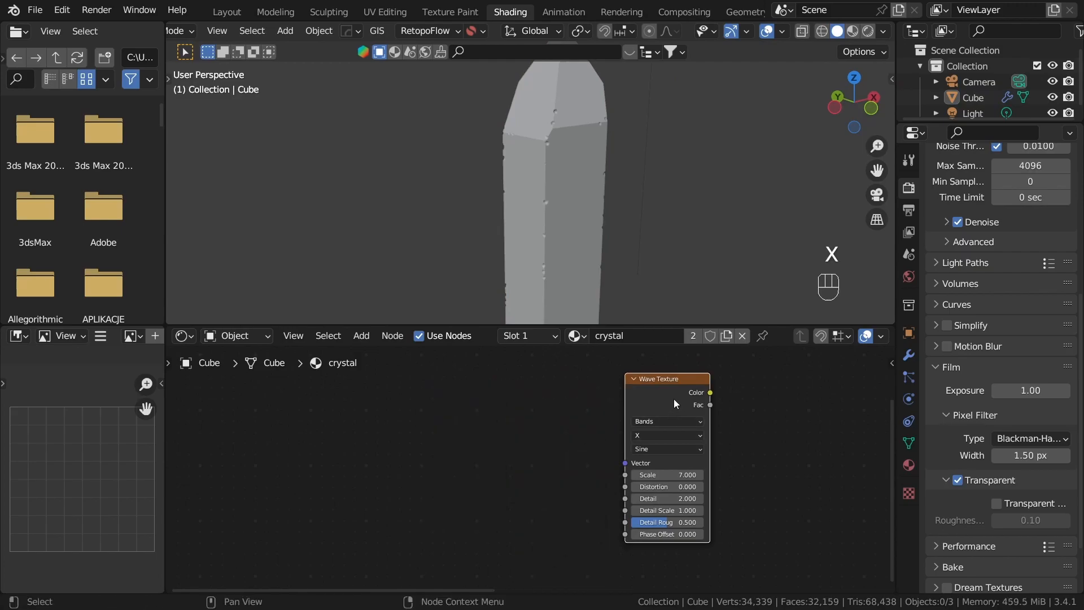
key(ctrl+t)
Step: Move the Texture Coordinate node farther from the Mapping node to leave room between them
scroll(515, 441, up, 1)
middle_drag(593, 518, 627, 532)
scroll(601, 492, up, 1)
drag(445, 440, 344, 447)
drag(565, 415, 512, 408)
middle_drag(501, 456, 520, 443)
click(494, 456)
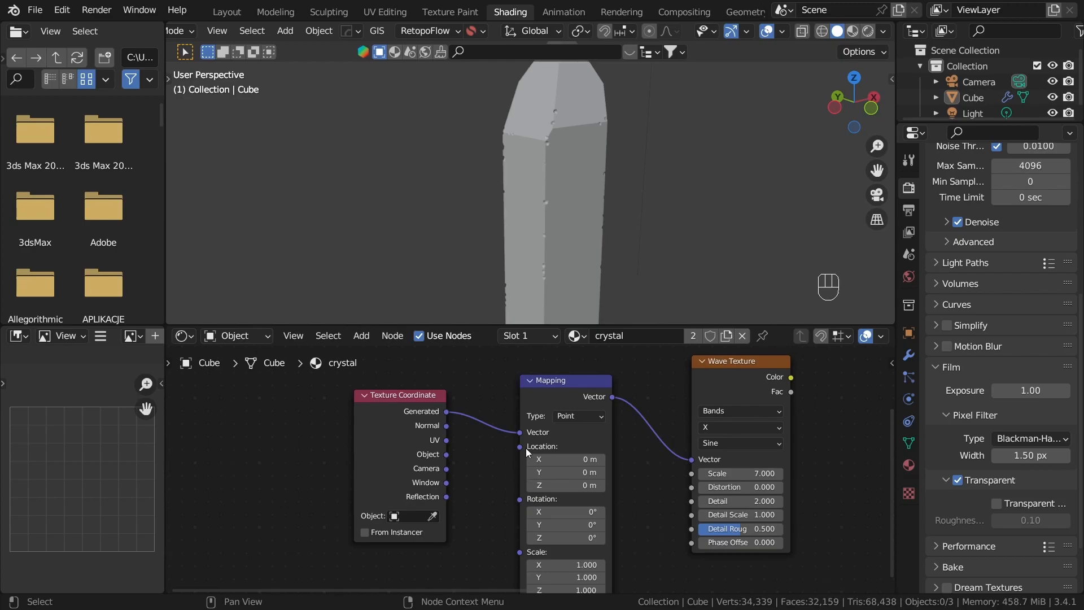
middle_drag(482, 446, 616, 452)
drag(479, 424, 351, 433)
middle_drag(578, 445, 458, 433)
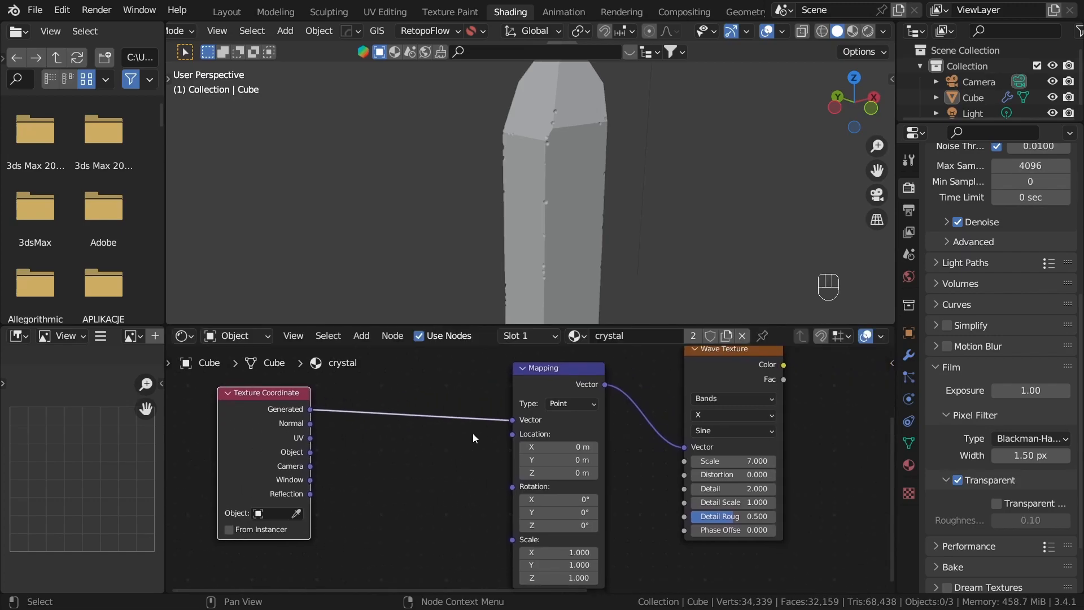
Step: Preview the Wave Texture's color output on the crystal in rendered shading
ctrl+shift+click(689, 350)
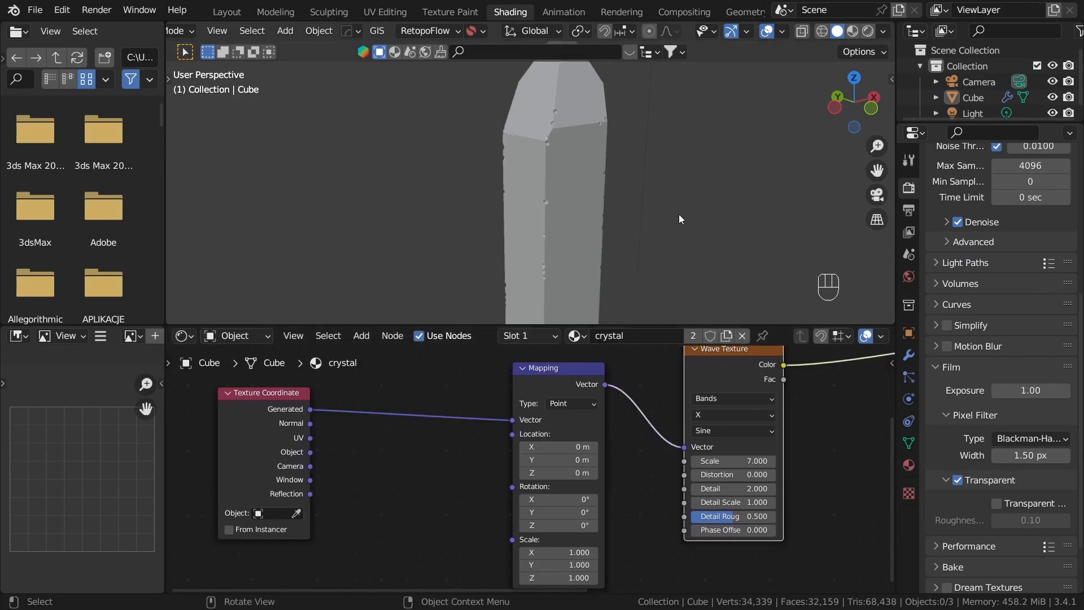
key(z)
middle_drag(627, 142, 655, 201)
Step: Feed the Mapping node's Vector from the Texture Coordinate's Object output and check the stripes around the crystal
middle_drag(327, 547, 583, 533)
scroll(583, 534, up, 1)
drag(540, 433, 782, 391)
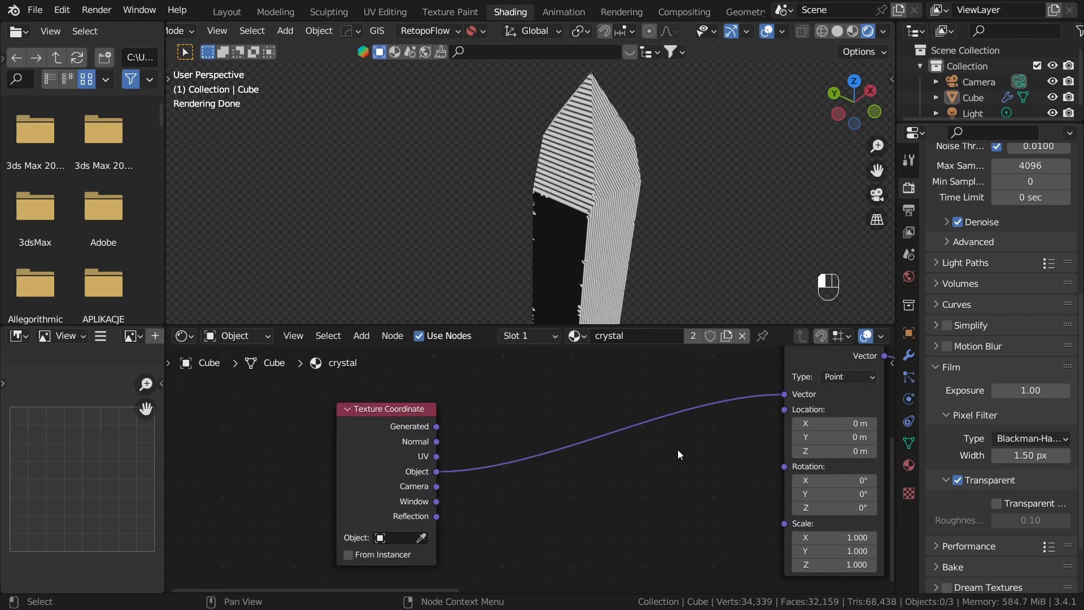
middle_drag(572, 249, 803, 191)
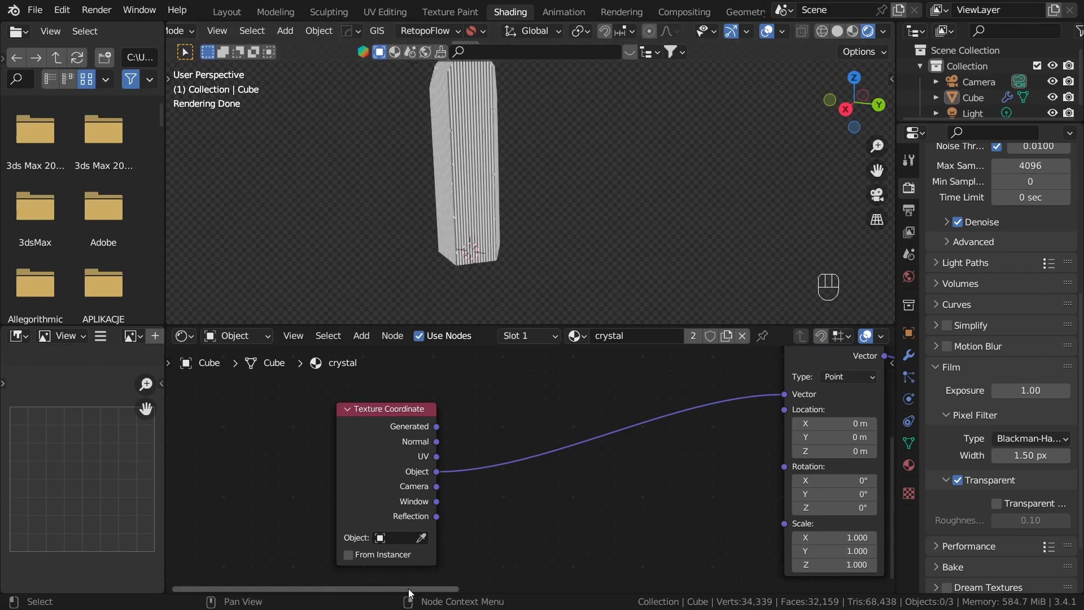
middle_drag(450, 513, 540, 483)
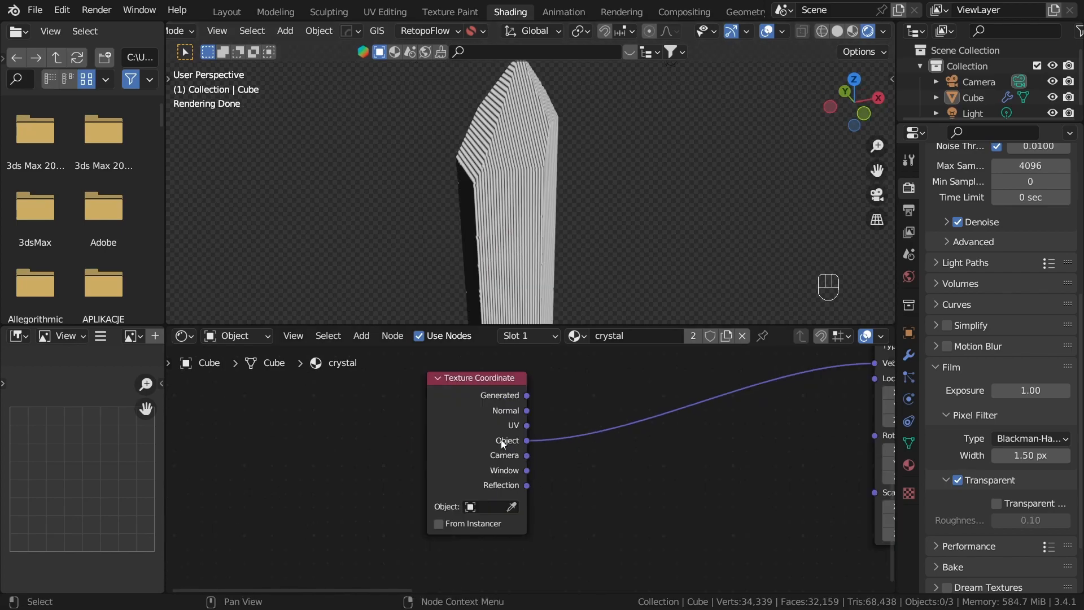
Step: Move the Texture Coordinate node farther back and add a Noise Texture whose Vector comes from its Object output
drag(502, 439, 342, 423)
click(395, 435)
scroll(402, 435, down, 4)
middle_drag(402, 435, 339, 451)
drag(351, 452, 425, 475)
text(noise)
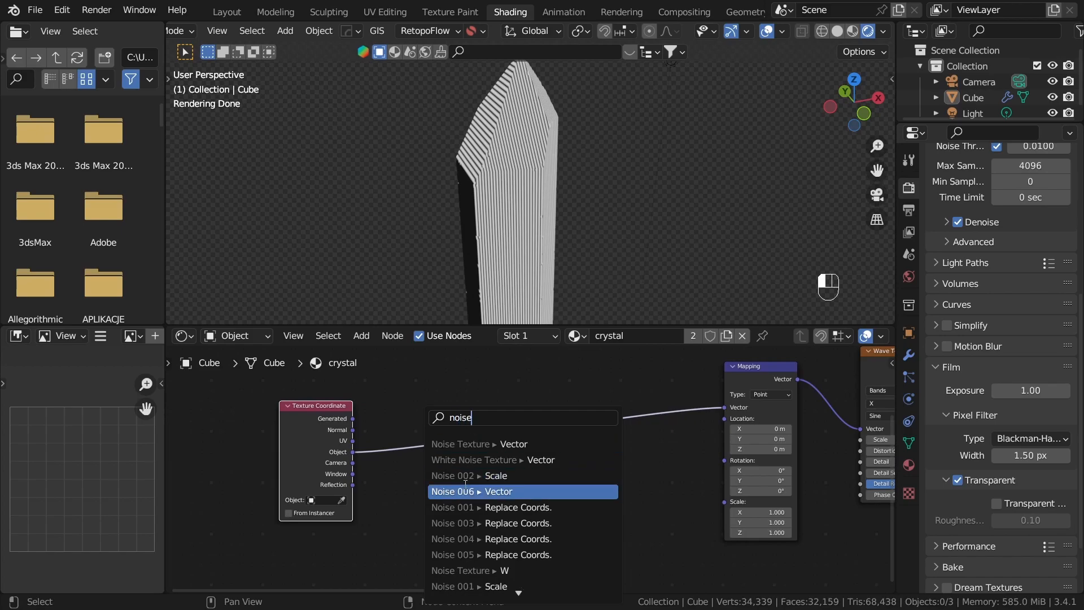
click(525, 444)
click(499, 507)
Step: Add a Mix node connected to the Noise Texture's Fac output and place it before the Mapping node
scroll(485, 500, up, 1)
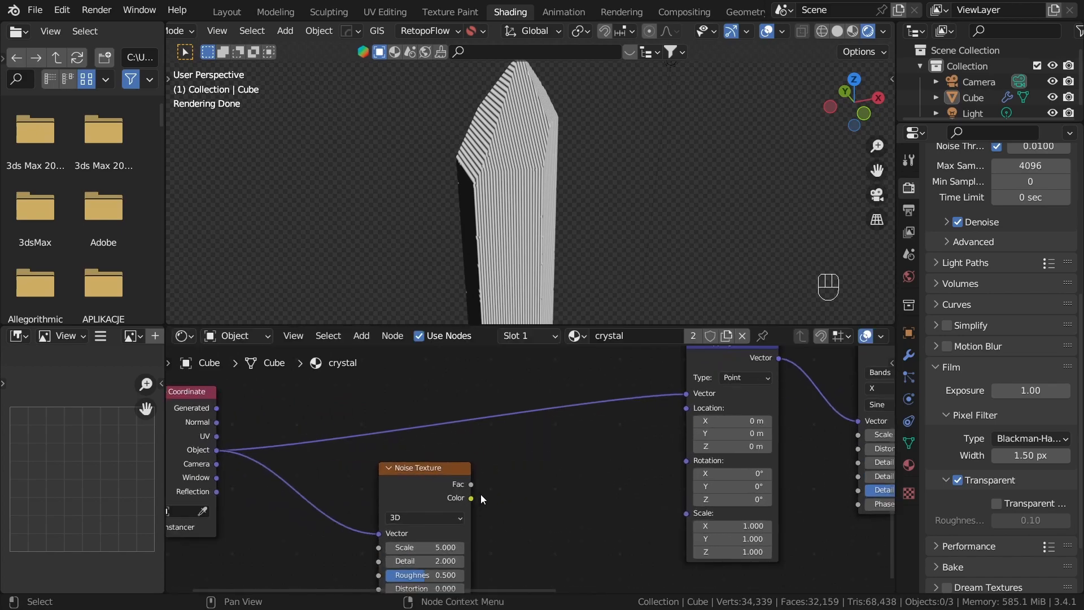
drag(472, 484, 526, 464)
text(mix)
key(Return)
click(582, 401)
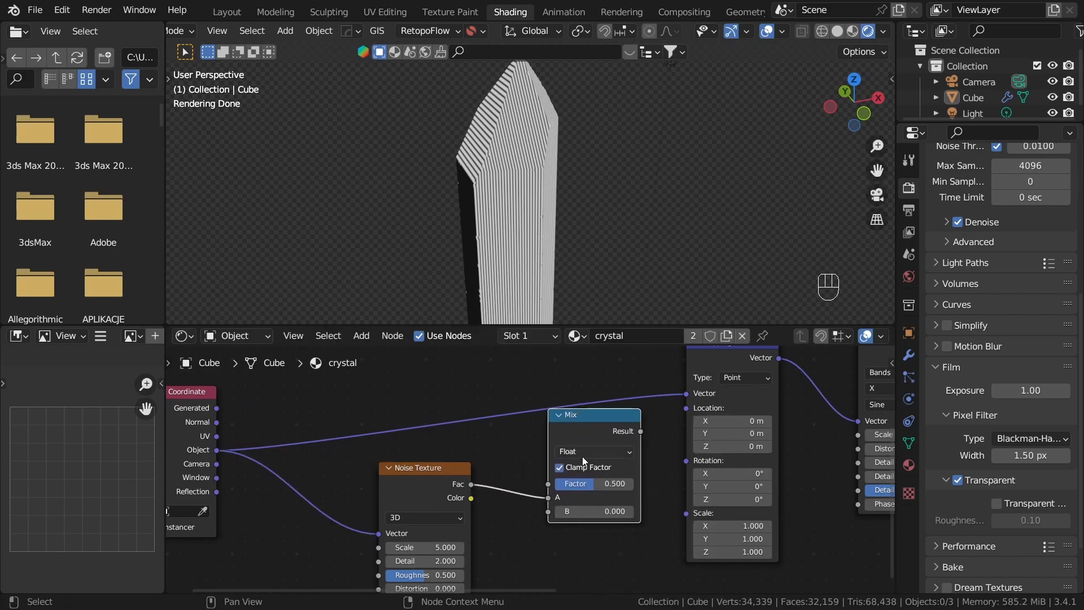
Step: Connect the Texture Coordinate's Object output to the Mix node's A input and the Noise Texture's Fac to B
scroll(593, 452, up, 1)
middle_drag(507, 457, 597, 461)
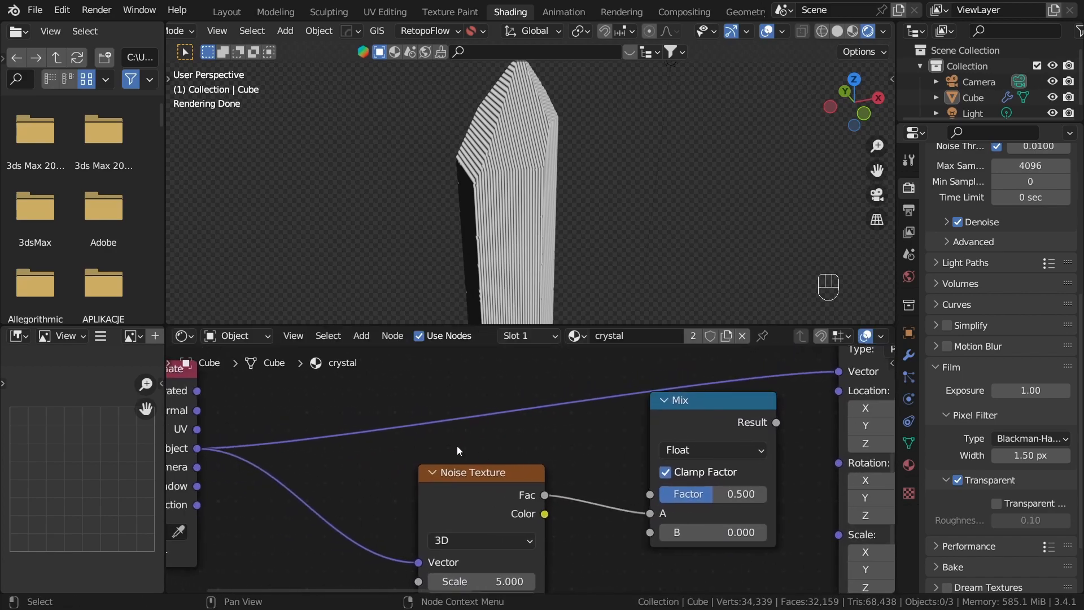
scroll(457, 446, down, 1)
middle_drag(313, 443, 395, 444)
drag(566, 501, 516, 518)
mouse_move(520, 508)
middle_down()
mouse_move(435, 485)
mouse_move(527, 501)
middle_up()
scroll(436, 484, up, 1)
drag(304, 441, 757, 506)
drag(597, 501, 785, 520)
Step: Preview the Mix node's result on the crystal
drag(550, 487, 502, 519)
middle_drag(684, 513, 552, 510)
ctrl+shift+click(684, 417)
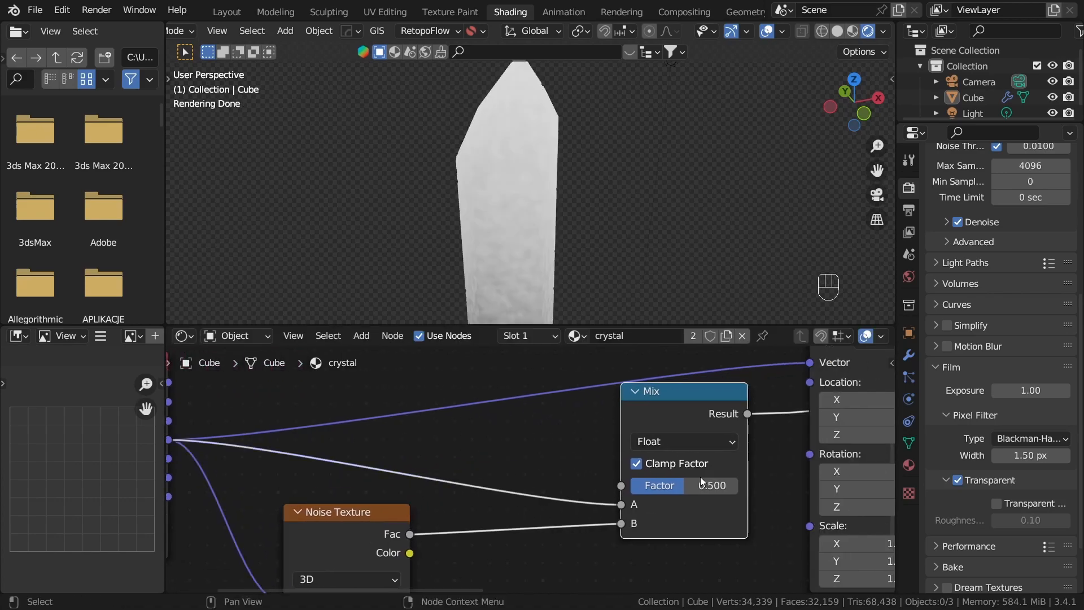
Step: Set the Mix node's Factor to 0 and switch its data type to Vector
middle_drag(706, 473, 545, 486)
scroll(545, 487, up, 4)
drag(544, 500, 491, 504)
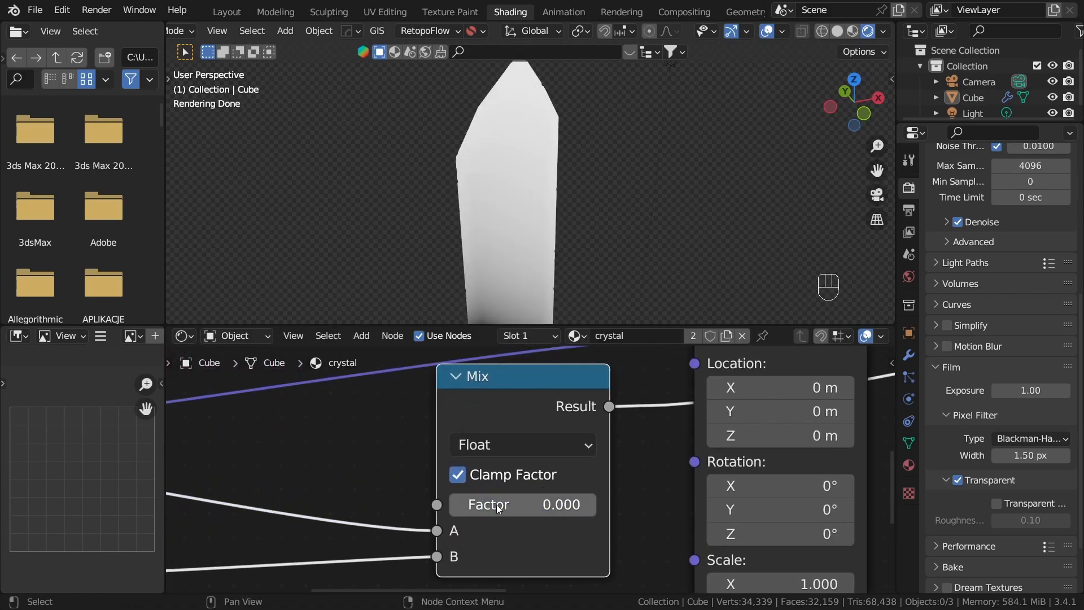
middle_drag(484, 248, 558, 250)
scroll(482, 480, down, 2)
middle_drag(481, 481, 630, 459)
click(631, 456)
click(645, 489)
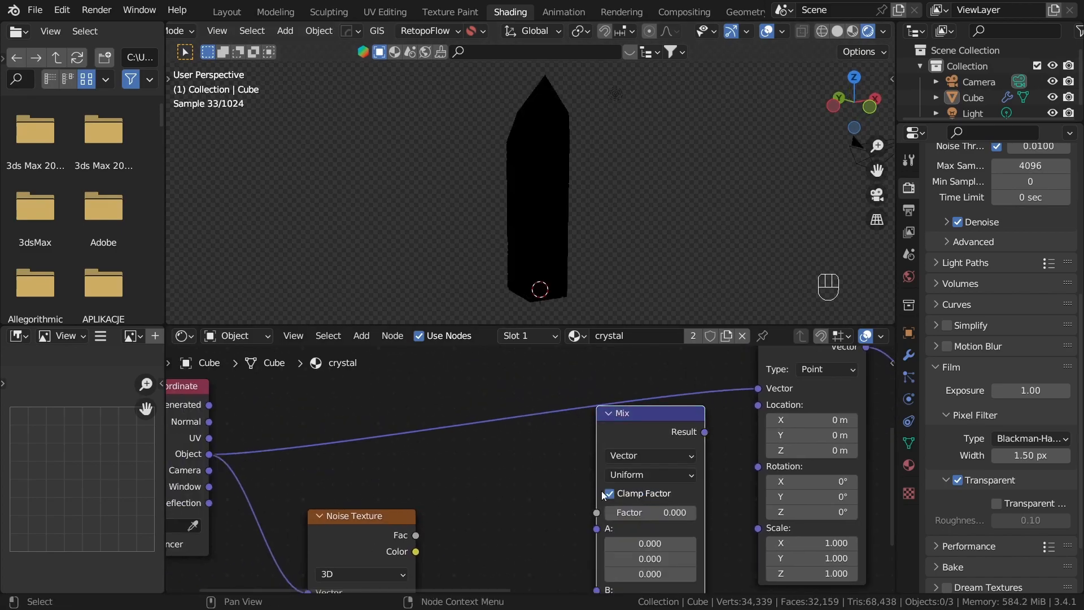
Step: Connect the Noise Texture's Fac to the Mix node's B input and the Texture Coordinate's Object output to A
middle_drag(548, 497, 575, 429)
scroll(479, 473, down, 1)
drag(450, 468, 618, 518)
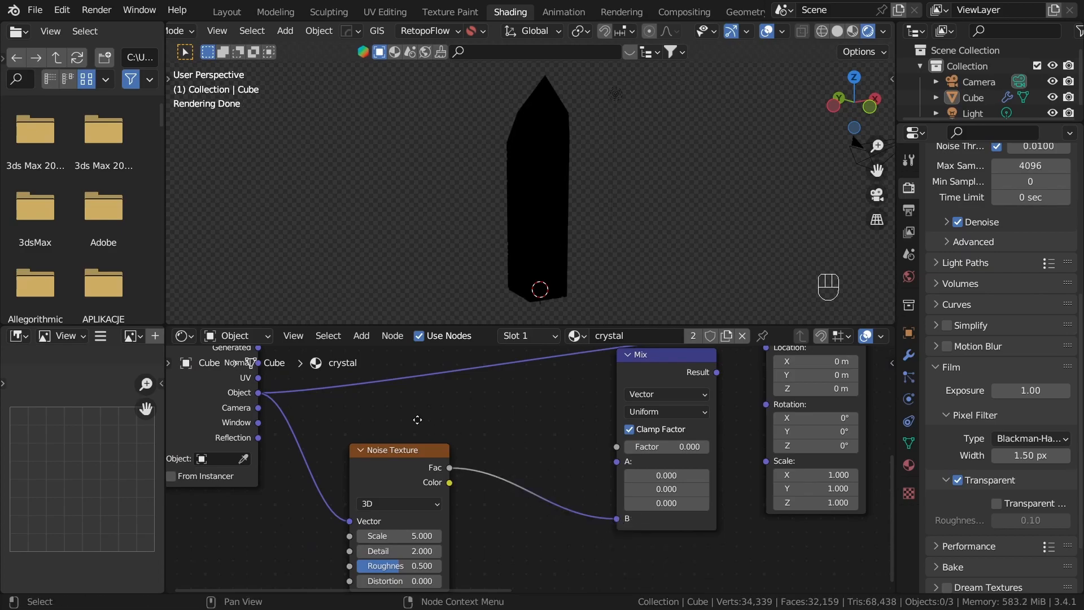
middle_drag(416, 418, 474, 494)
drag(315, 470, 675, 495)
middle_drag(646, 487, 480, 499)
Step: Connect the Mix Result to the Mapping node's Vector, set the Factor to about 0.151 and preview the Mix node
scroll(485, 497, up, 3)
drag(636, 394, 705, 425)
mouse_move(609, 497)
mouse_down()
mouse_move(689, 491)
mouse_move(603, 494)
mouse_up()
mouse_move(559, 478)
mouse_down()
mouse_move(664, 477)
mouse_move(539, 477)
mouse_move(568, 478)
mouse_move(557, 477)
mouse_up()
ctrl+shift+click(617, 365)
scroll(532, 468, down, 5)
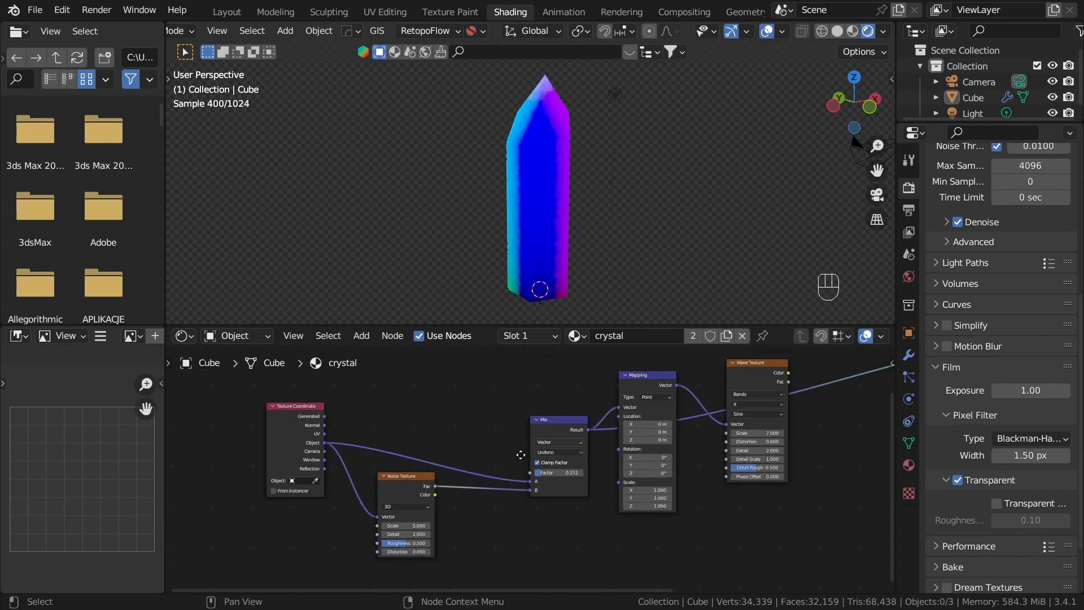
Step: Preview the Wave Texture with the noise-distorted coordinates on the crystal
middle_drag(754, 419, 613, 446)
scroll(516, 483, up, 3)
scroll(418, 517, up, 2)
middle_drag(396, 507, 508, 443)
middle_drag(746, 351, 672, 408)
ctrl+shift+click(734, 359)
scroll(689, 198, up, 6)
scroll(689, 199, down, 3)
shift+middle_drag(641, 150, 612, 225)
Step: Lower the vector Mix node's Factor to 0.056 to soften the wave distortion
middle_drag(469, 504, 518, 487)
scroll(517, 487, up, 6)
middle_drag(354, 496, 513, 532)
scroll(513, 532, up, 4)
drag(595, 509, 648, 515)
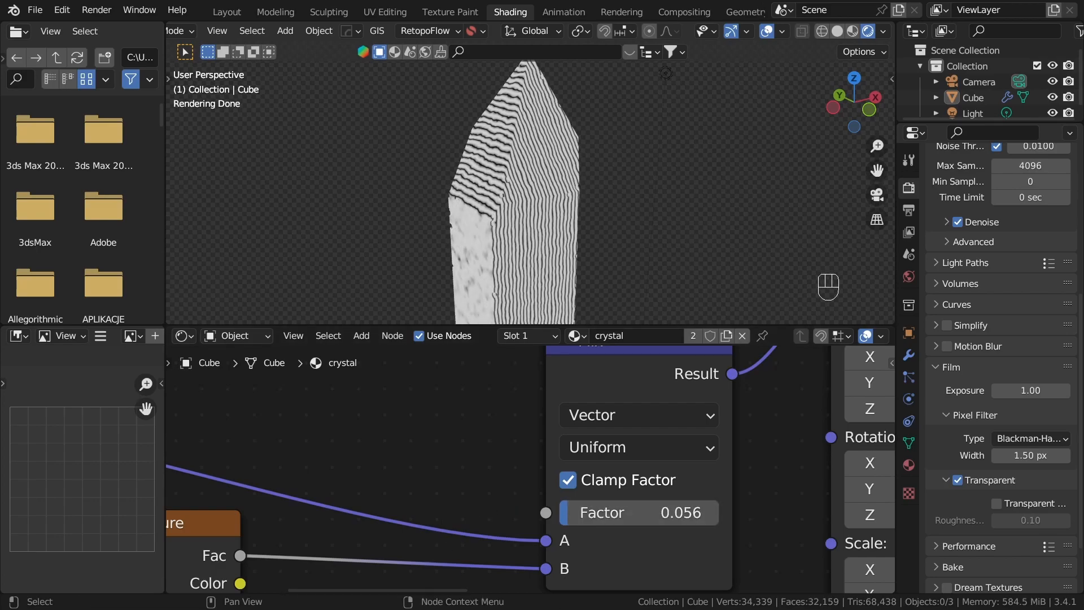
Step: Set the Wave Texture's bands direction to Z and check the pattern along the crystal
scroll(483, 468, down, 6)
middle_drag(384, 484, 580, 417)
scroll(584, 419, up, 2)
middle_drag(841, 407, 288, 569)
scroll(395, 449, up, 4)
scroll(431, 232, down, 4)
scroll(591, 231, up, 4)
middle_drag(431, 232, 598, 107)
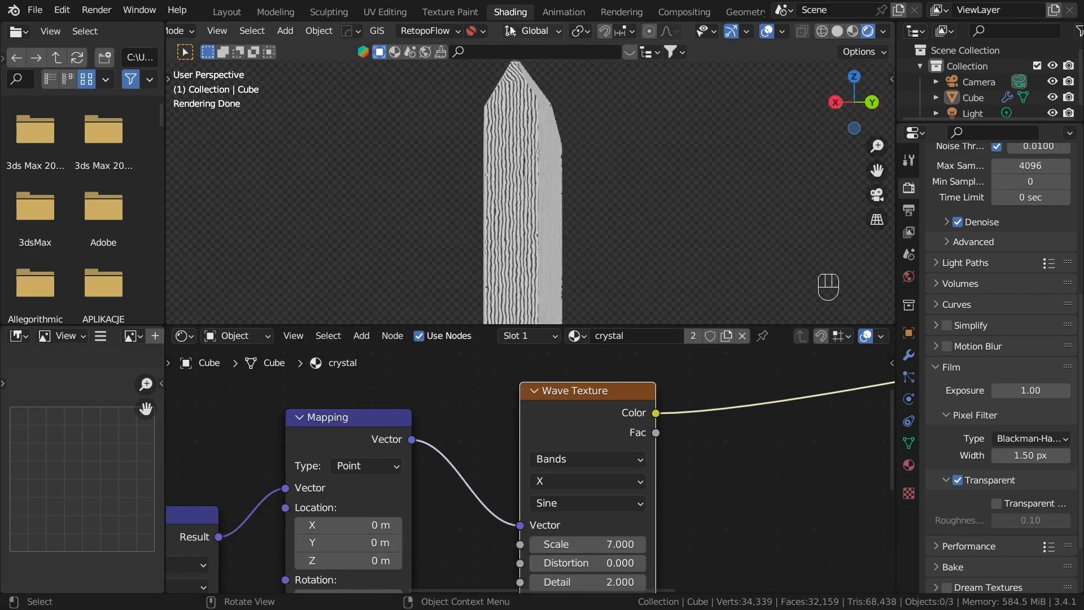
middle_drag(523, 121, 512, 193)
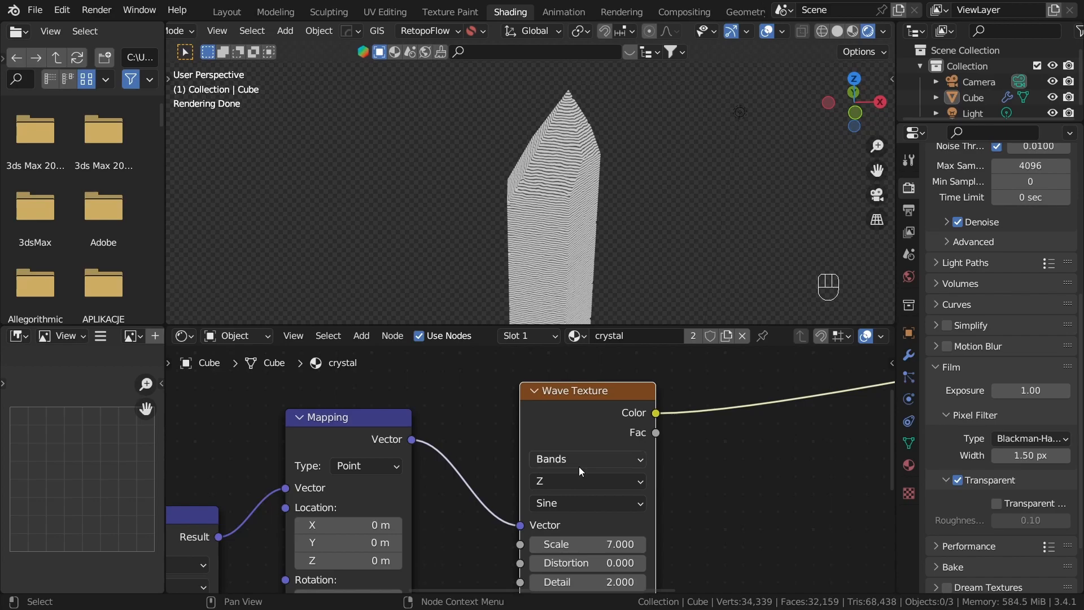
click(565, 489)
click(591, 532)
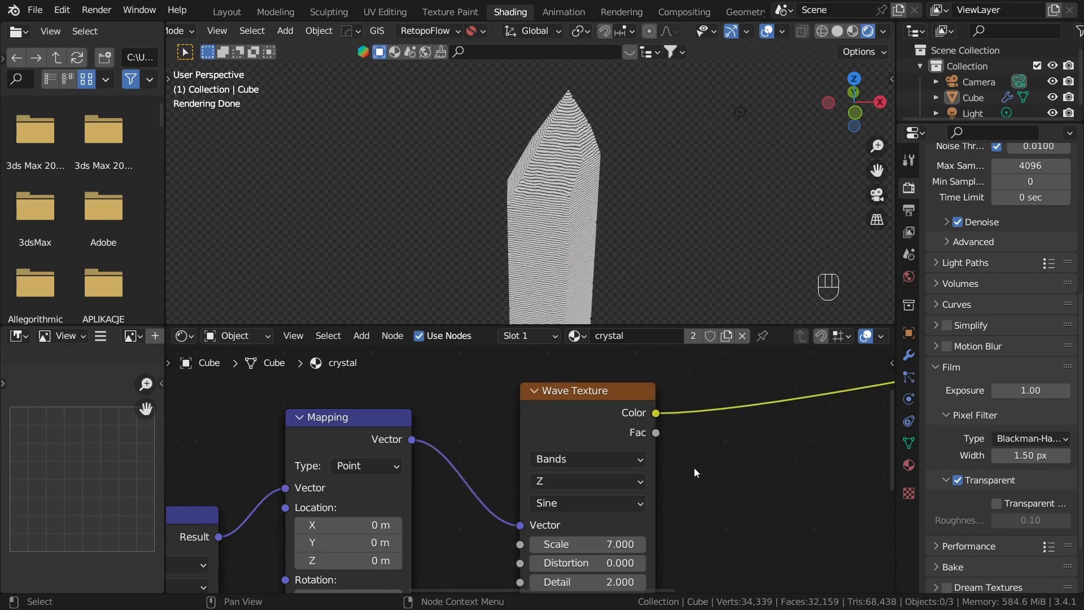
middle_drag(551, 308, 587, 186)
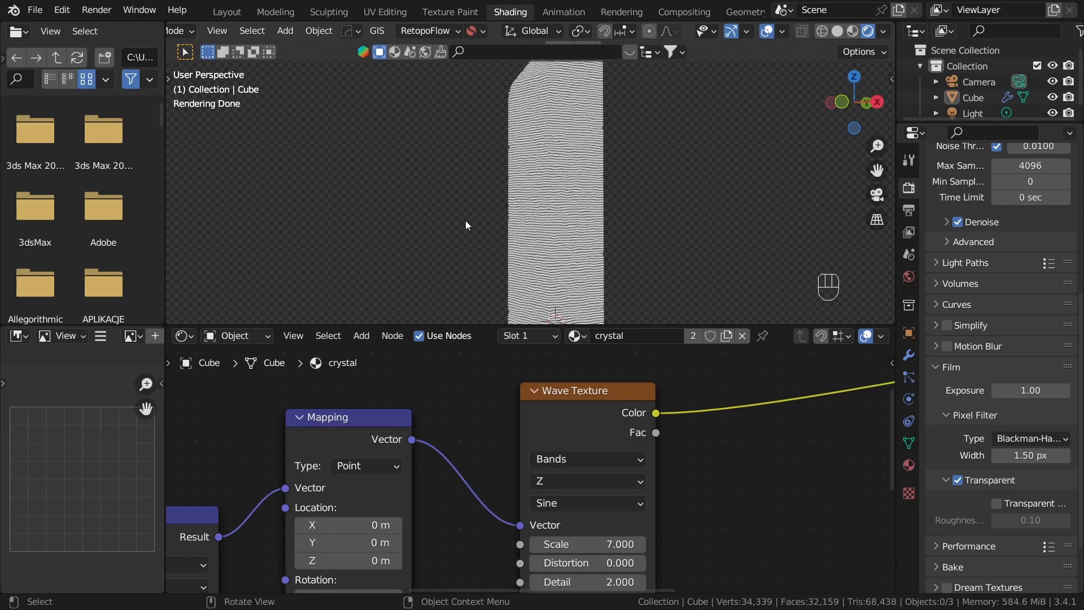
middle_drag(648, 165, 670, 162)
Step: Add a Bump node fed by the Wave Texture's Color output and place it beside the Wave Texture
scroll(661, 524, down, 3)
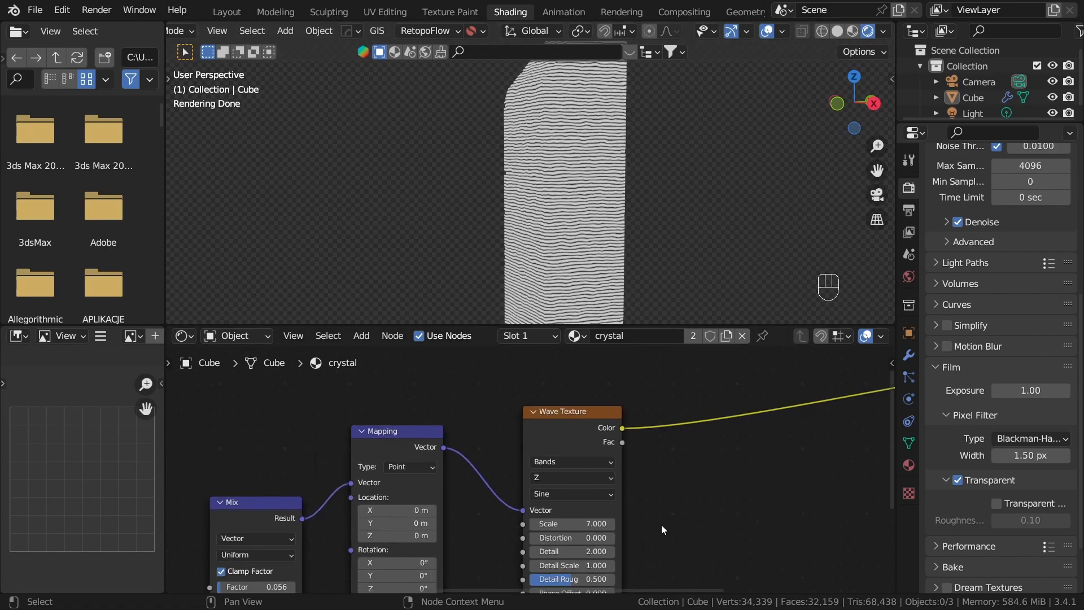
scroll(734, 550, down, 3)
middle_drag(609, 518, 413, 511)
scroll(510, 520, up, 3)
middle_drag(510, 521, 489, 537)
drag(343, 443, 358, 439)
drag(439, 493, 440, 493)
text(bump)
key(Return)
click(513, 470)
middle_drag(509, 515, 460, 416)
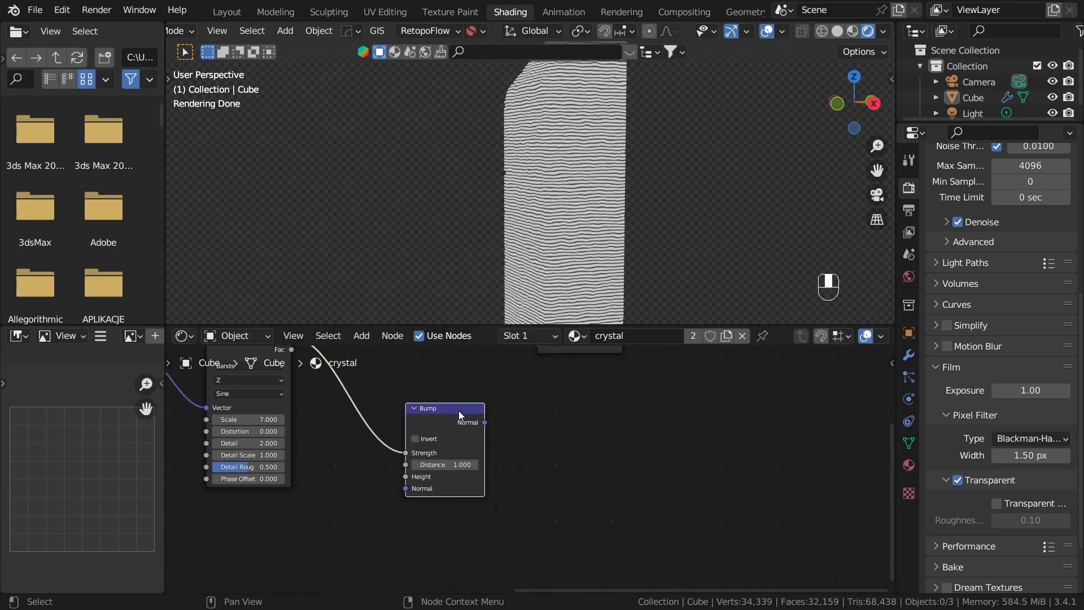
Step: Move the Wave Texture's link on the Bump node from Strength to Height
scroll(460, 416, up, 5)
drag(332, 443, 340, 480)
scroll(506, 528, down, 2)
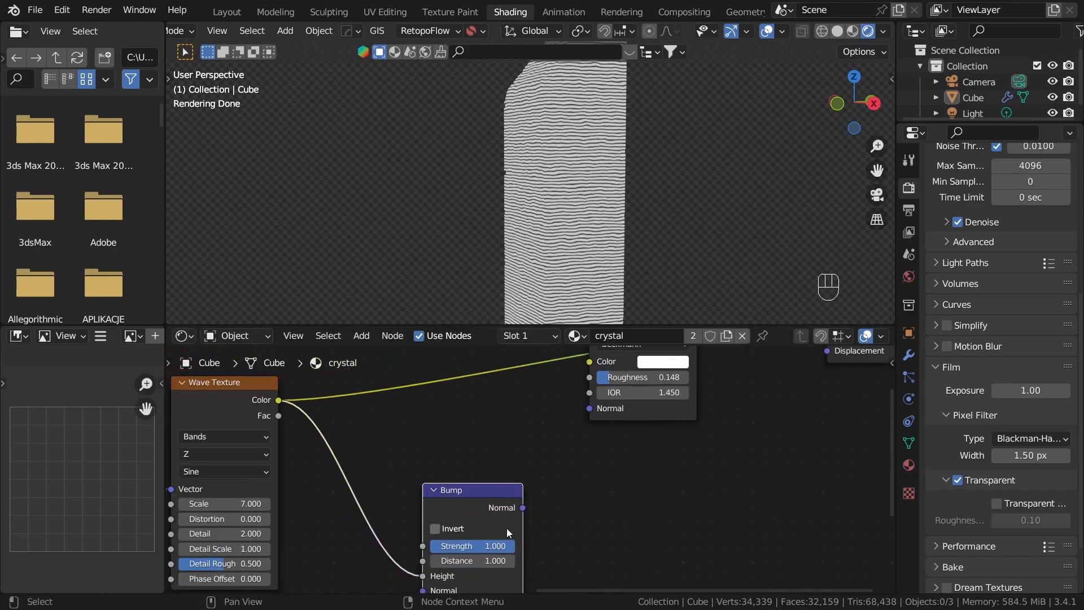
drag(487, 492, 486, 451)
key(Escape)
Step: Connect the Bump node's Normal output to the Glass BSDF's Normal input and output the Glass BSDF to the surface
drag(498, 499, 599, 406)
middle_drag(537, 474, 407, 547)
scroll(406, 547, down, 2)
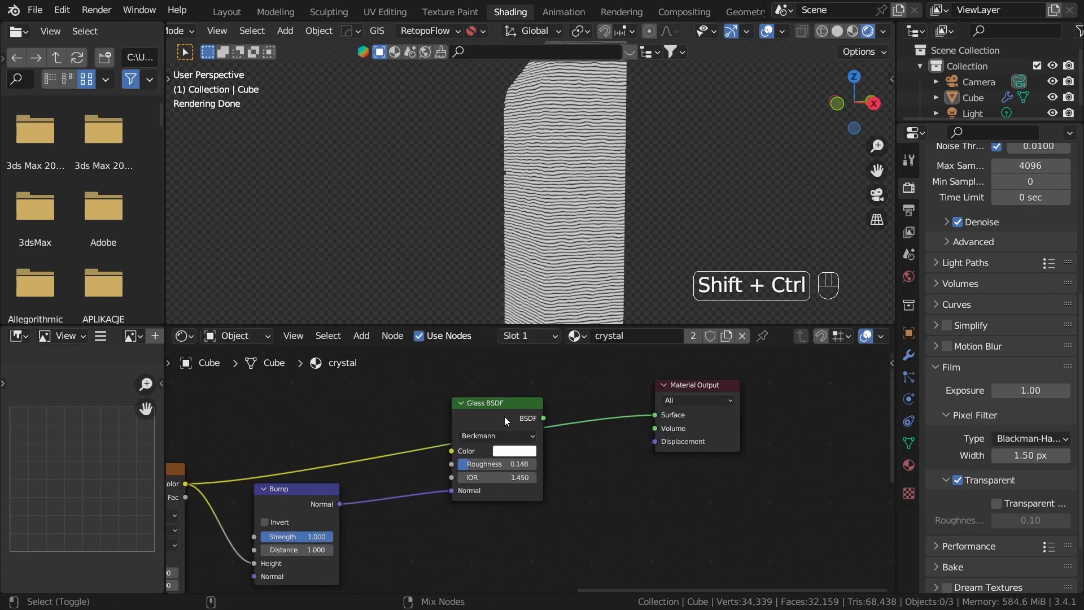
ctrl+shift+click(504, 417)
middle_drag(621, 282, 655, 191)
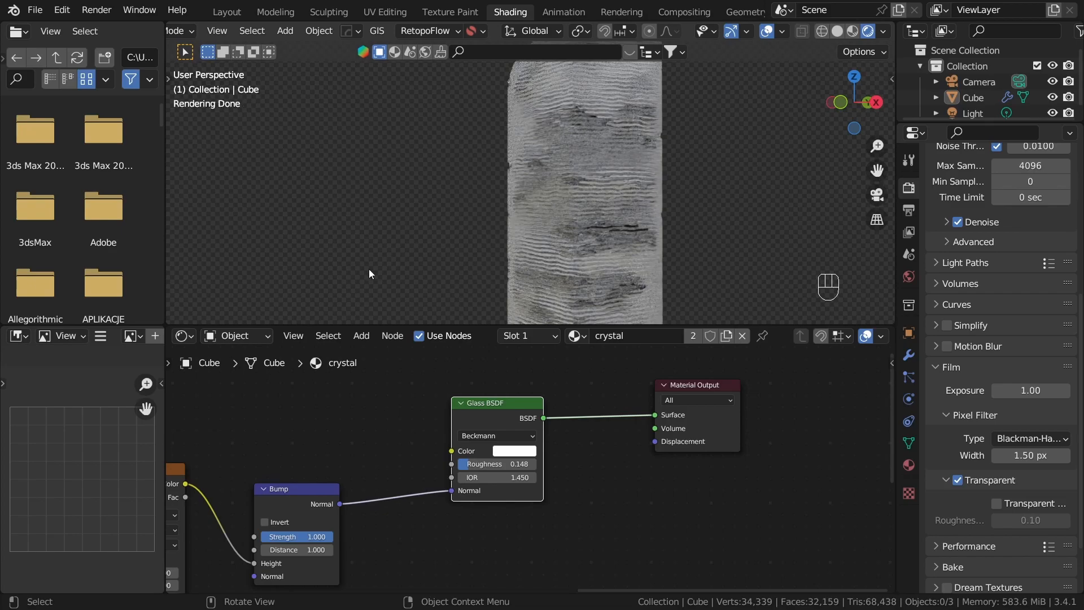
Step: Check the crystal in Solid viewport shading and return to Rendered shading
scroll(485, 518, down, 1)
middle_drag(486, 519, 659, 435)
scroll(660, 434, up, 3)
key(z)
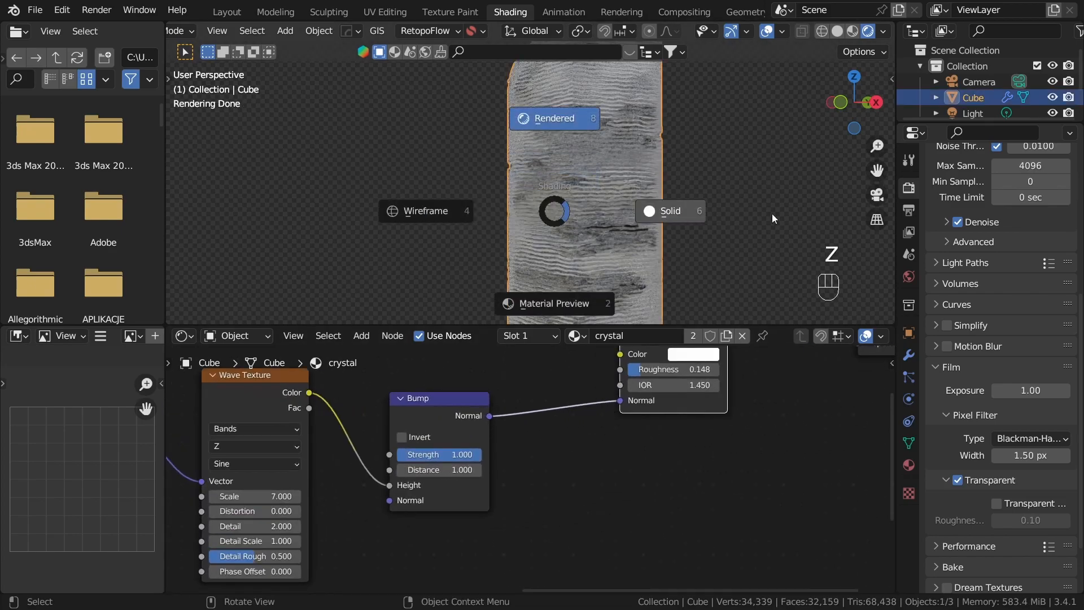
click(772, 214)
key(z)
click(583, 141)
Step: Set the Bump node's Distance to 0.1
scroll(611, 480, up, 4)
middle_drag(406, 507, 477, 498)
middle_drag(460, 461, 570, 462)
scroll(571, 462, up, 3)
click(561, 440)
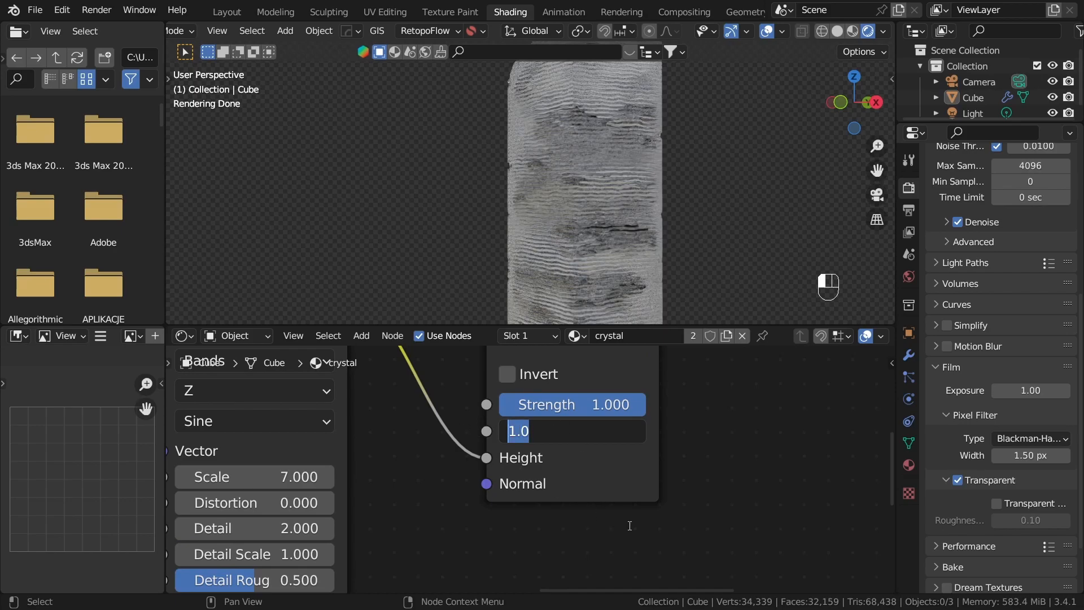
key(Return)
click(575, 427)
text(0.1)
key(Return)
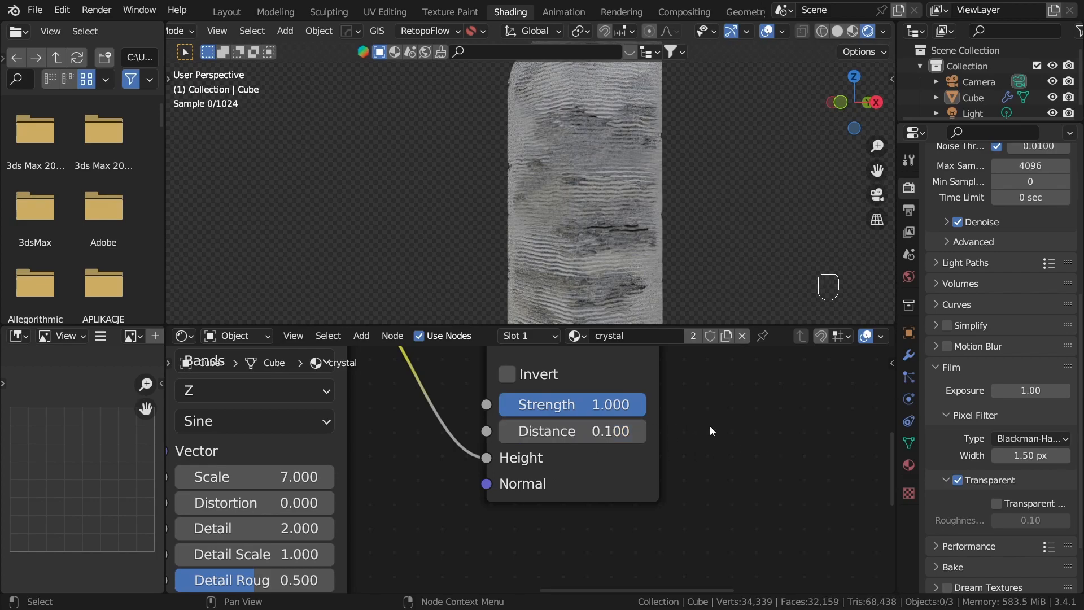
Step: Reduce the Bump node's Distance to 0.05 and check the whole crystal
double_click(557, 435)
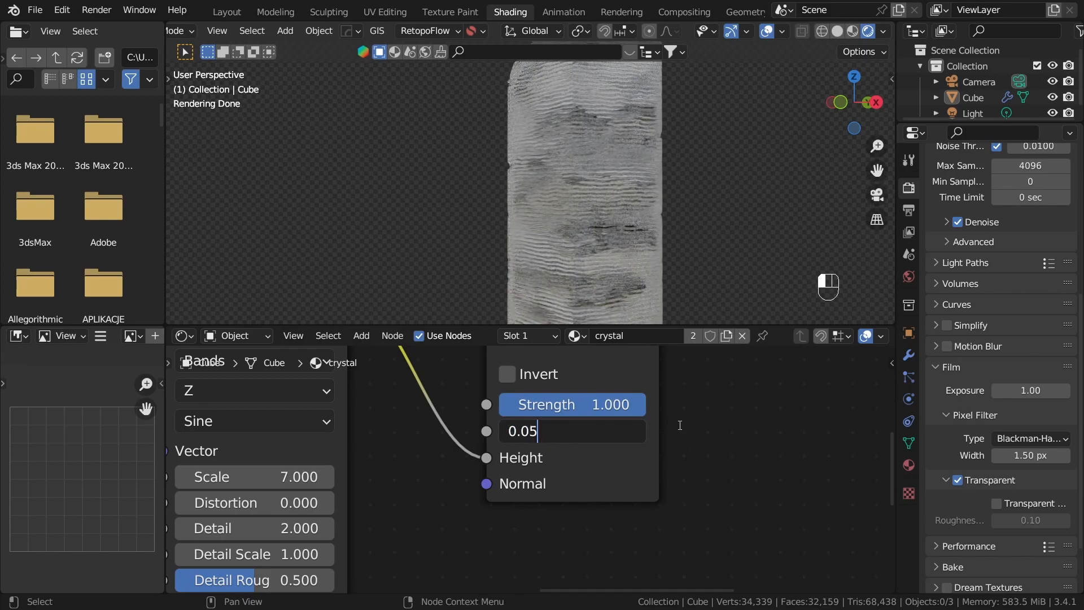
key(Return)
scroll(539, 234, down, 4)
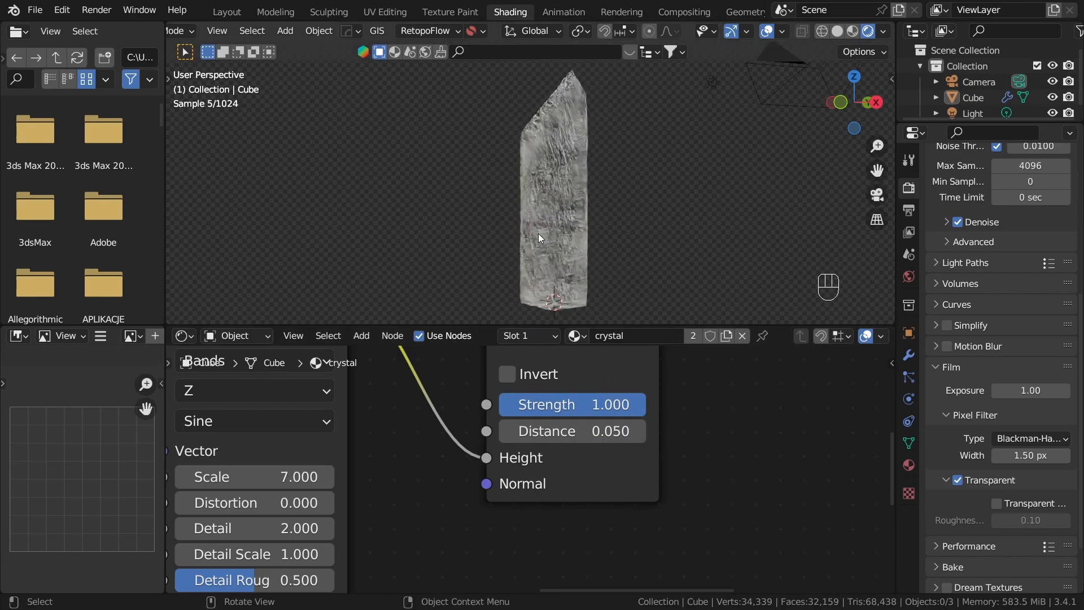
middle_drag(538, 234, 612, 278)
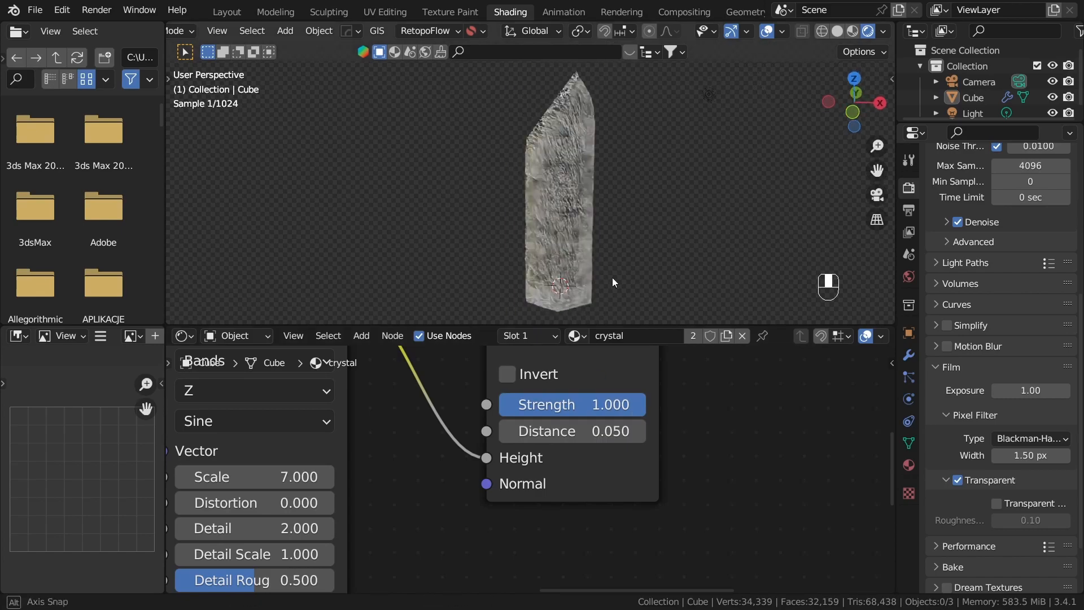
Step: Set the Bump node's Distance to 0.01 and inspect the surface ridges up close
double_click(575, 433)
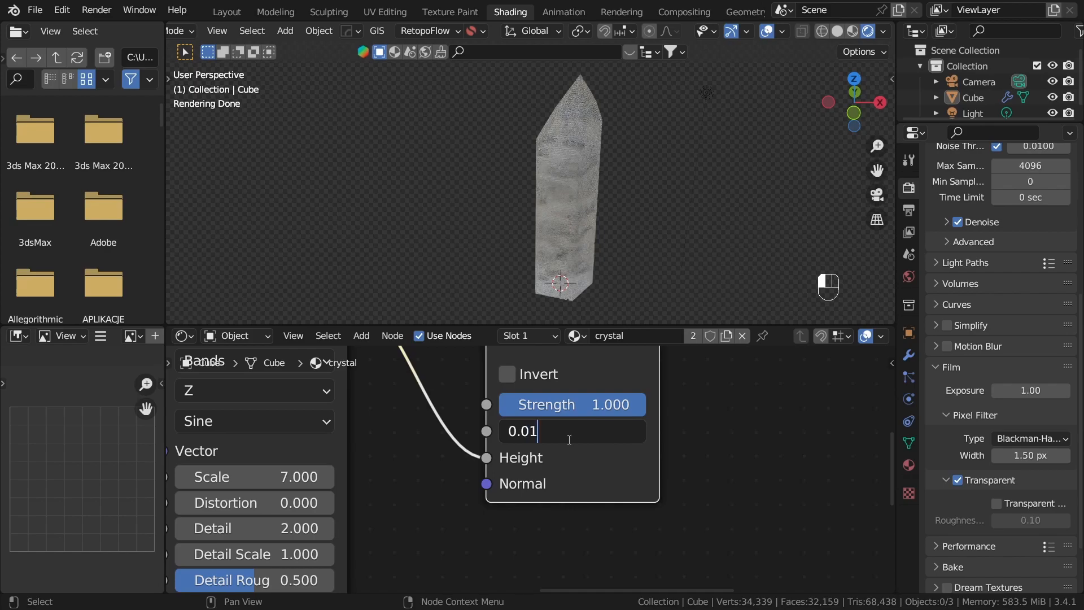
text(1)
key(Return)
scroll(595, 189, up, 3)
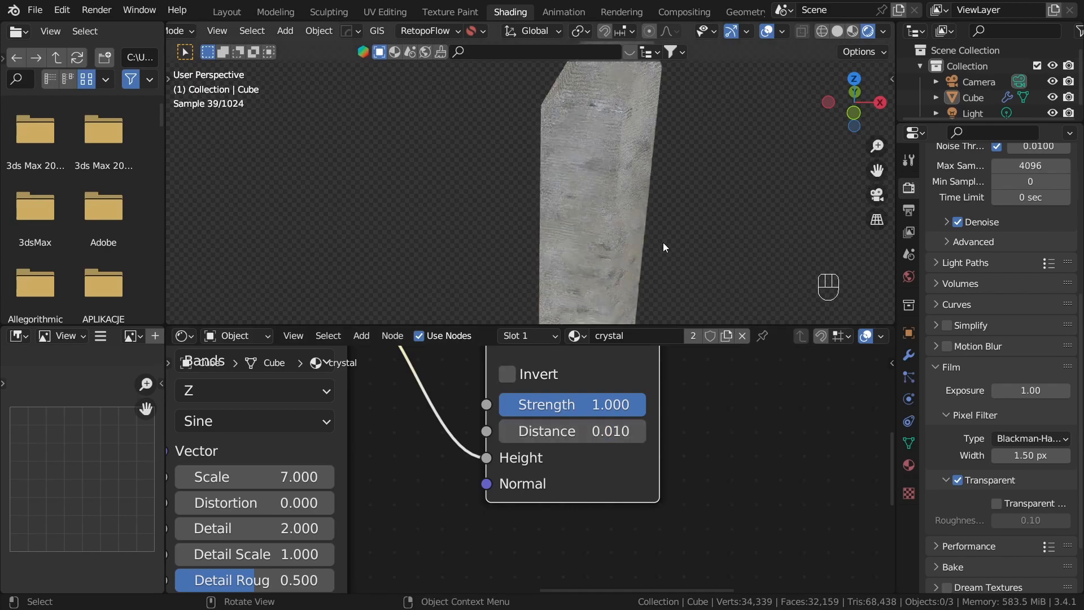
scroll(674, 209, up, 4)
scroll(674, 209, up, 1)
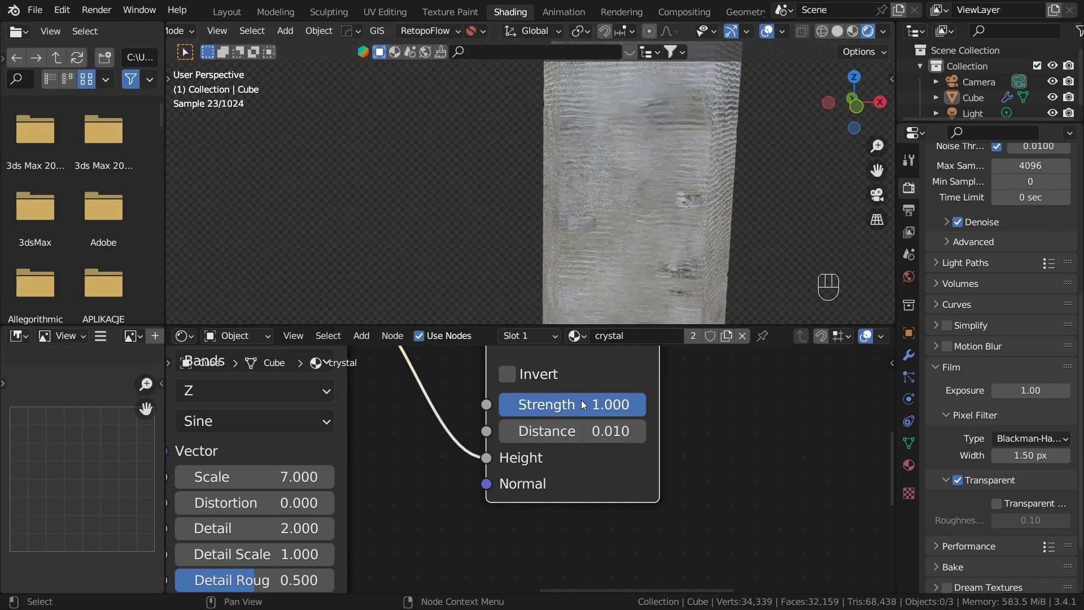
Step: Move the Wave Texture and the nodes feeding it farther back, leaving wide room before the Bump node
scroll(687, 465, down, 8)
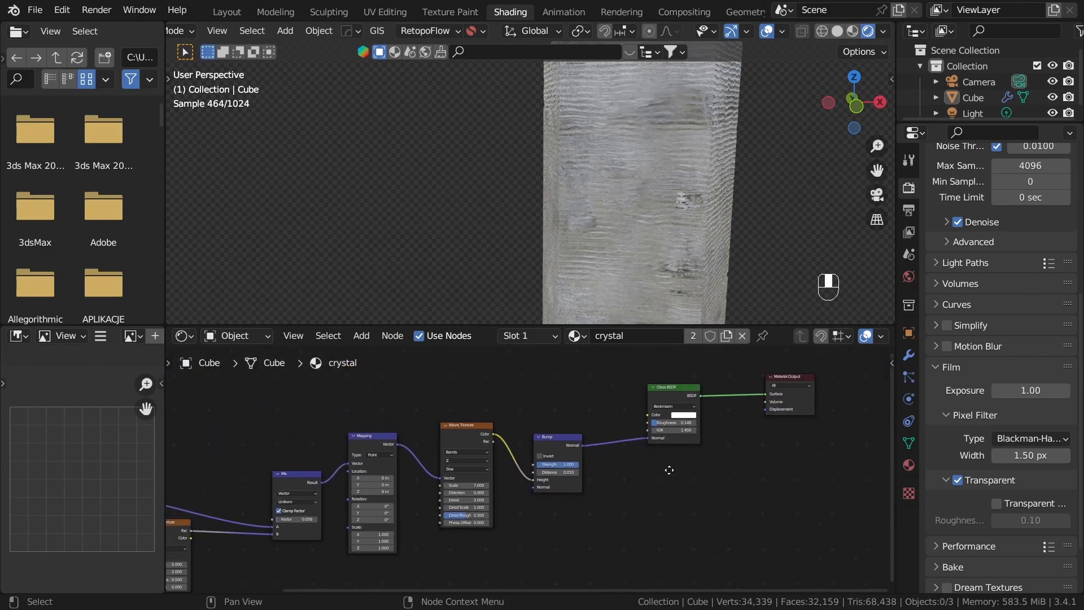
middle_drag(627, 469, 727, 448)
drag(405, 412, 685, 535)
key(g)
click(561, 520)
click(629, 547)
middle_drag(614, 485, 521, 498)
scroll(520, 497, up, 4)
drag(439, 443, 405, 457)
middle_drag(560, 452, 783, 389)
drag(507, 422, 524, 390)
Step: Duplicate the Noise Texture and place the copy above the Wave Texture
drag(381, 468, 427, 450)
key(shift+d)
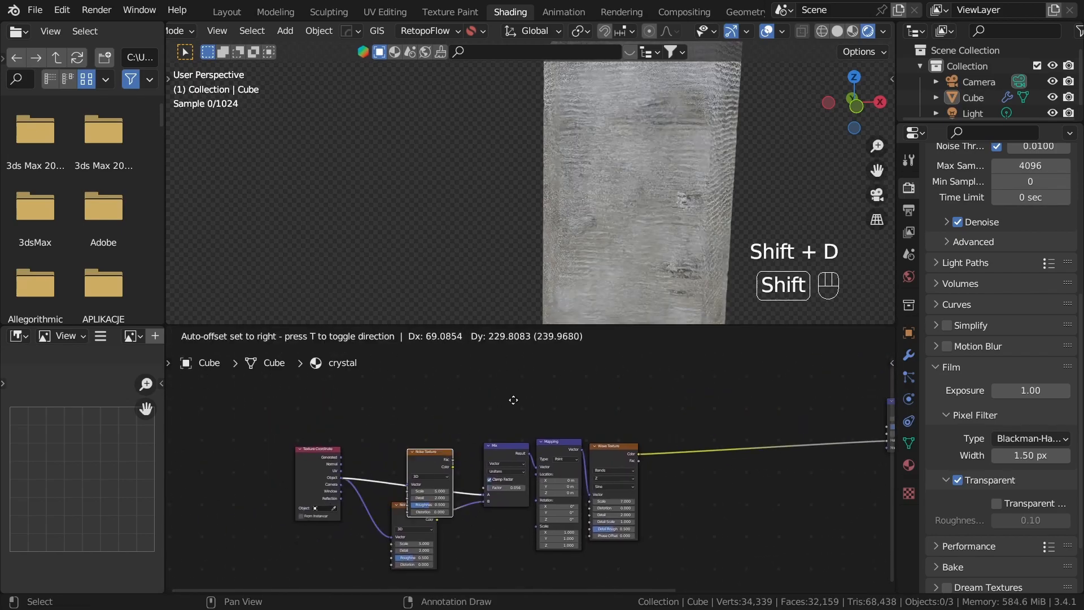
click(674, 434)
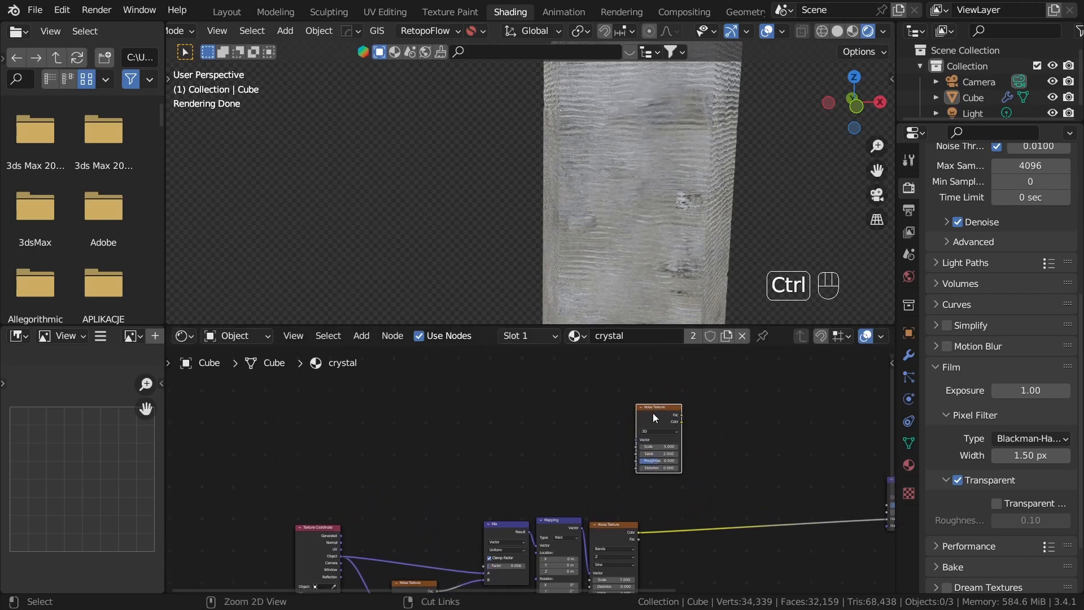
Step: Add Texture Coordinate and Mapping nodes to the duplicated Noise Texture and move the trio clear of the wave nodes
key(ctrl+t)
scroll(653, 413, up, 2)
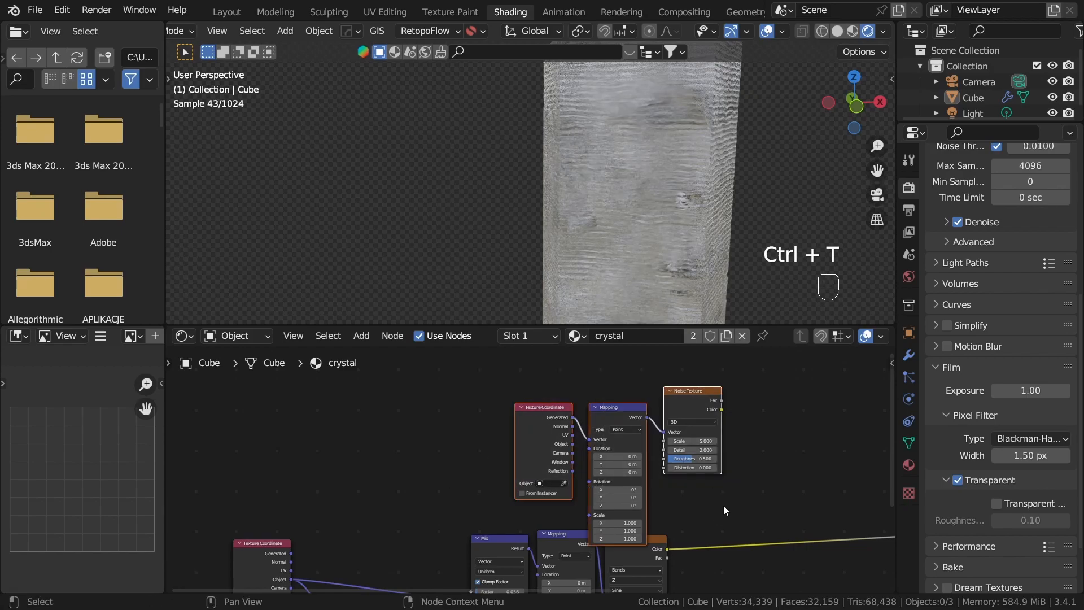
key(g)
click(602, 437)
click(741, 439)
middle_drag(741, 439, 616, 509)
scroll(612, 497, up, 1)
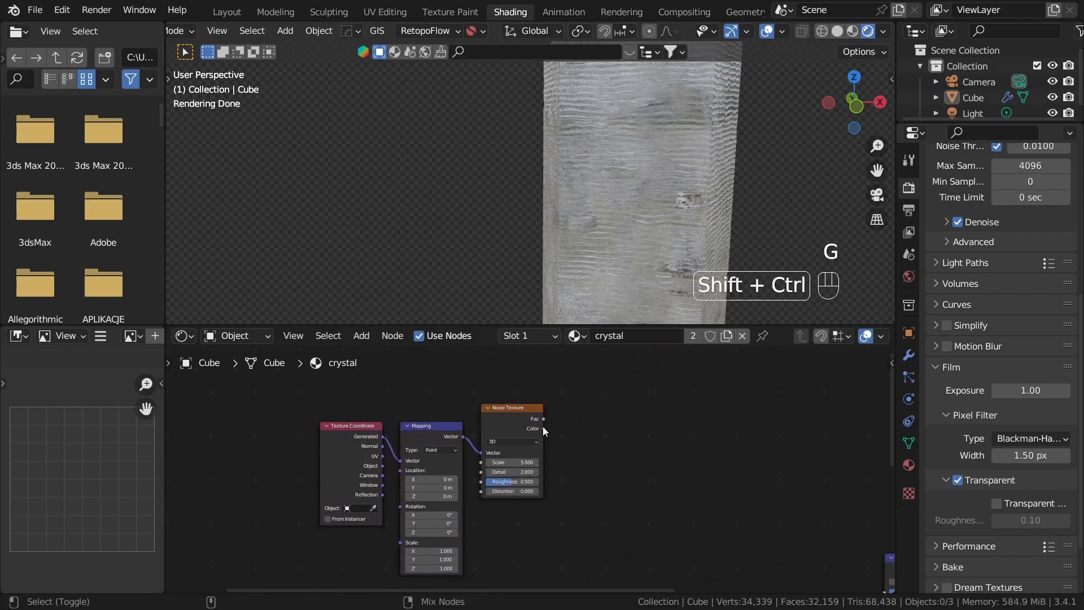
Step: Preview the duplicated Noise Texture and feed its Mapping node from the Texture Coordinate's Object output
ctrl+shift+click(540, 426)
scroll(604, 273, down, 5)
middle_drag(409, 507, 592, 475)
scroll(592, 475, up, 6)
drag(560, 392, 449, 436)
click(469, 367)
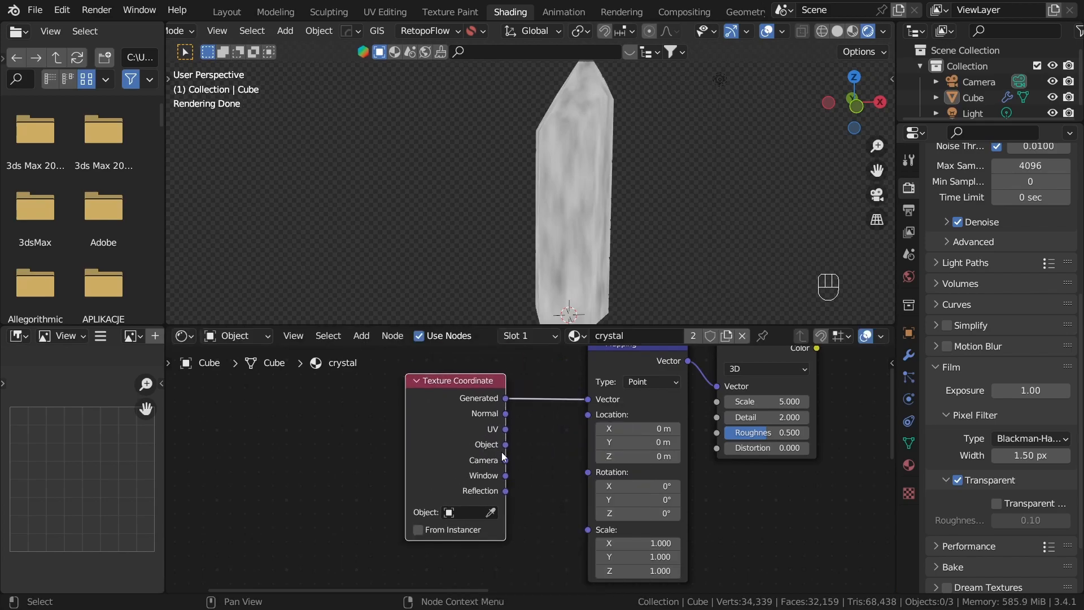
drag(601, 400, 600, 400)
click(557, 375)
Step: Set the duplicated Noise Texture's Scale to 2.56
middle_drag(831, 469, 650, 524)
scroll(650, 524, up, 3)
shift+drag(584, 445, 533, 446)
middle_drag(708, 452, 466, 495)
scroll(465, 496, up, 3)
scroll(358, 389, down, 2)
Step: Add a ColorRamp node to the duplicated Noise Texture's Fac output
drag(397, 408, 515, 439)
text(col)
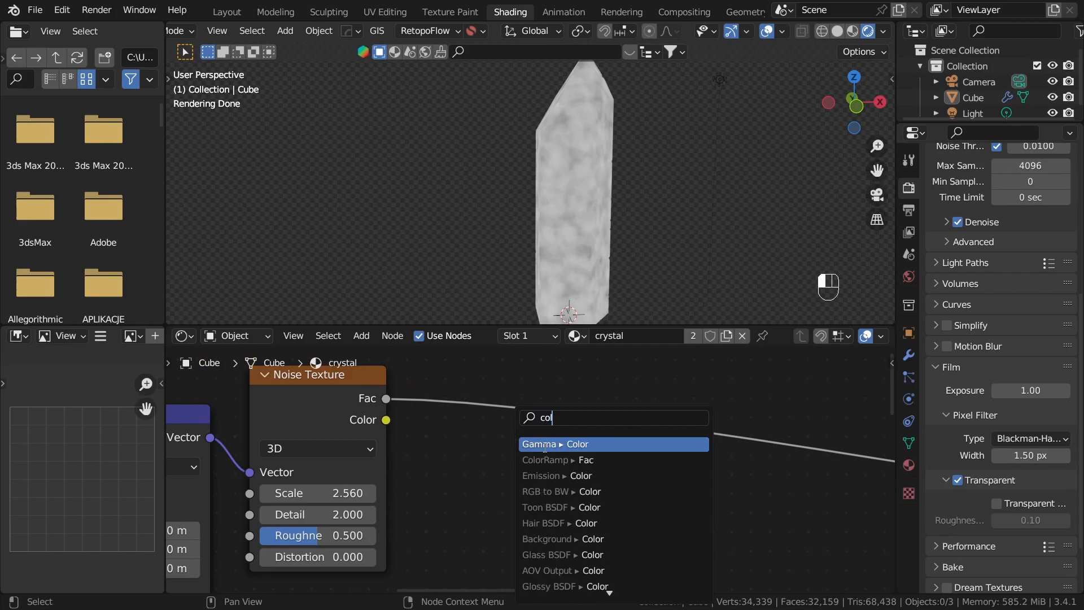
text(r)
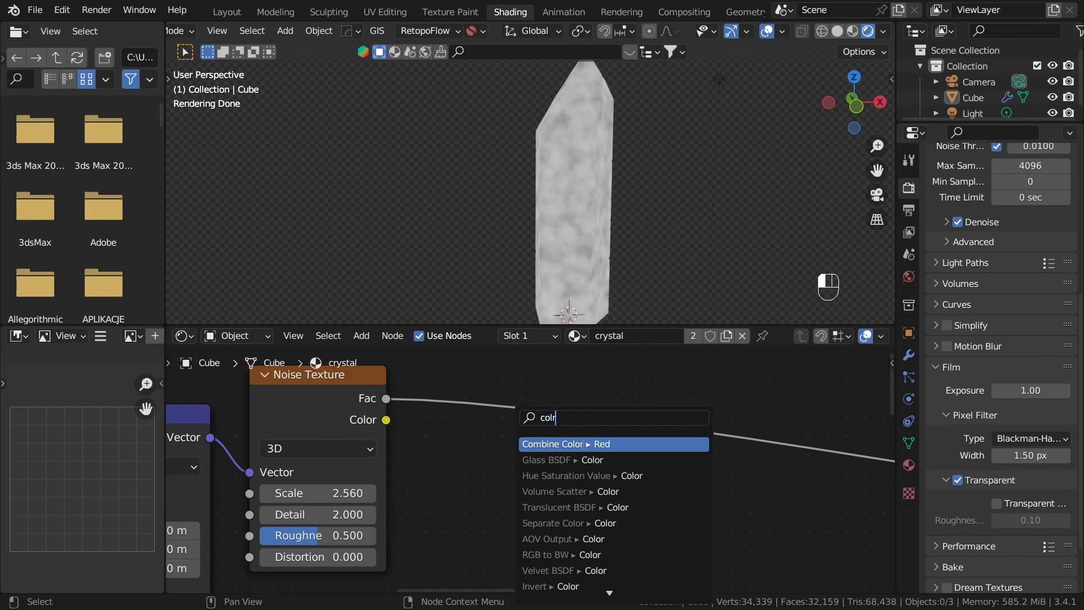
key(BackSpace)
text(p)
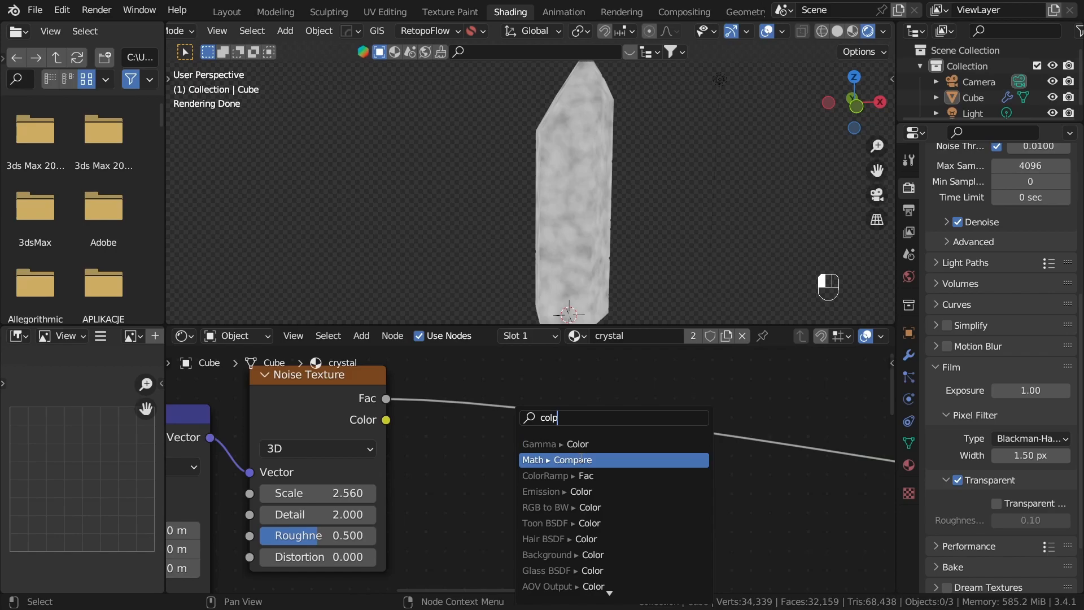
key(BackSpace)
text(orr)
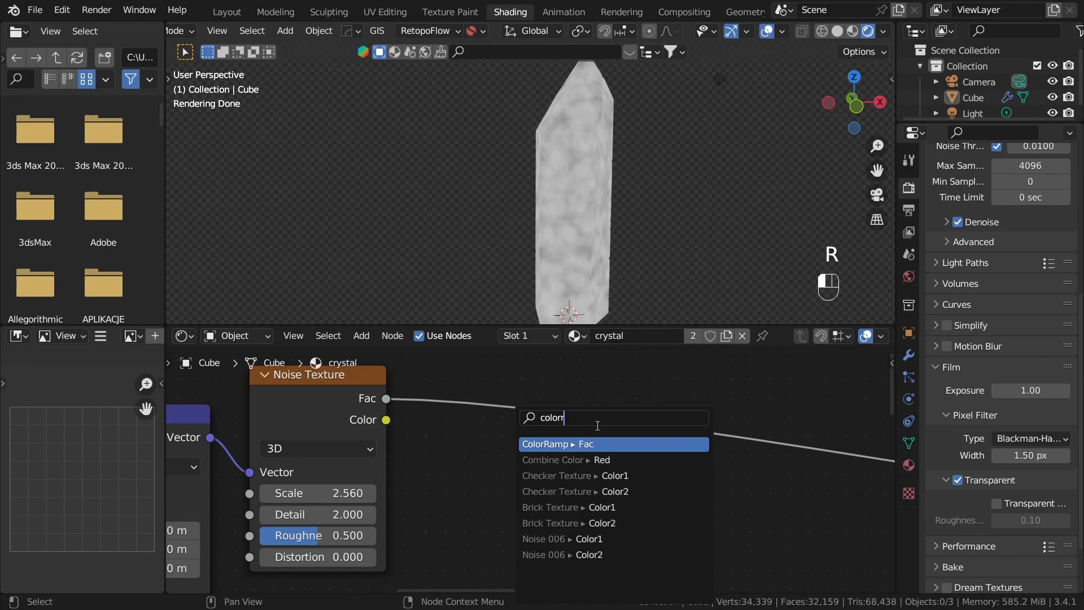
click(595, 442)
click(605, 435)
Step: Move the ColorRamp's black stop to position 0.498 and set the duplicated Noise Texture's Scale to 1.43
middle_drag(660, 536, 626, 471)
scroll(628, 472, down, 1)
scroll(593, 466, up, 1)
drag(487, 451, 588, 461)
middle_drag(291, 426, 547, 449)
mouse_move(548, 449)
shift+mouse_down()
mouse_move(677, 448)
mouse_move(491, 449)
mouse_move(540, 449)
shift+mouse_up()
scroll(659, 516, down, 4)
Step: Rearrange the second noise branch so the ColorRamp sits close beside its Noise Texture
drag(321, 374, 682, 480)
key(g)
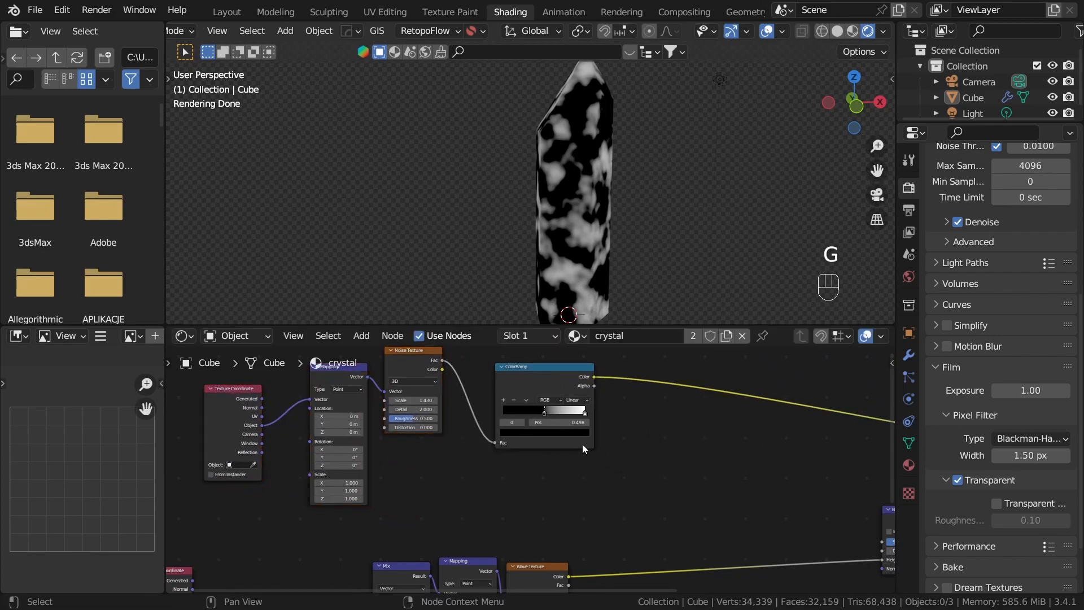
middle_drag(529, 371, 550, 417)
drag(548, 418, 508, 405)
click(511, 490)
scroll(512, 469, up, 1)
middle_drag(420, 391, 570, 472)
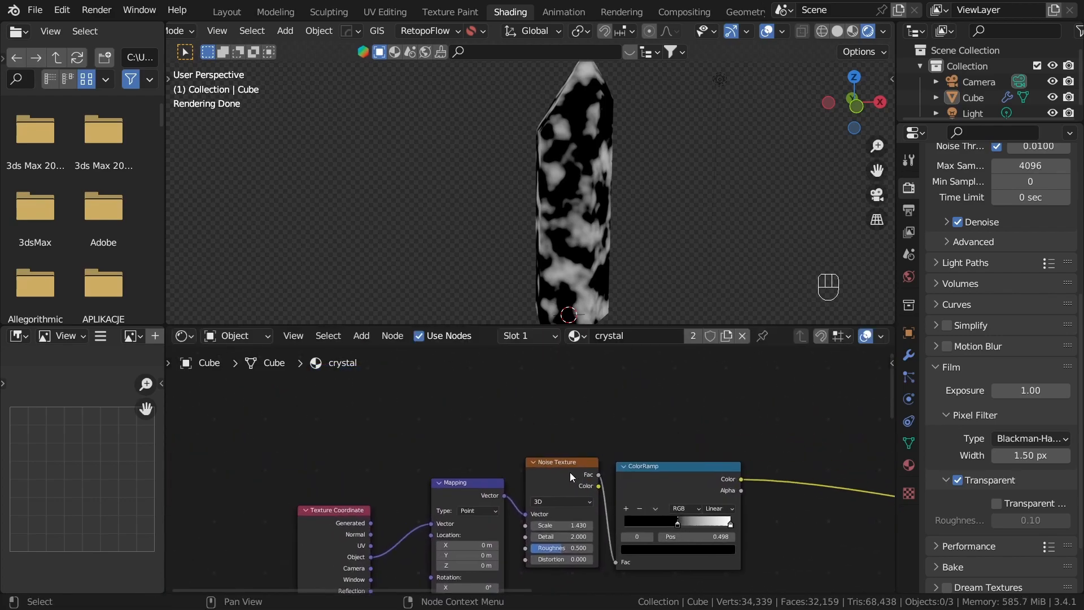
Step: Duplicate the second-branch Noise Texture with its Mapping link kept, place it above the original, and set its Scale to 31.23
click(570, 472)
scroll(634, 550, up, 1)
key(ctrl+shift+d)
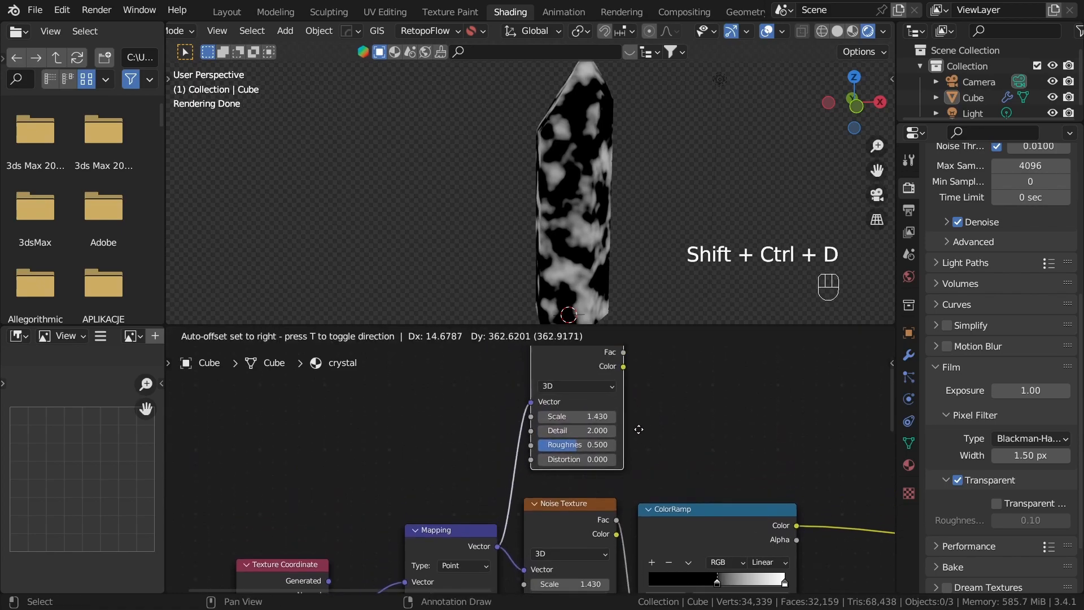
click(637, 446)
scroll(702, 451, up, 1)
middle_drag(702, 452, 553, 474)
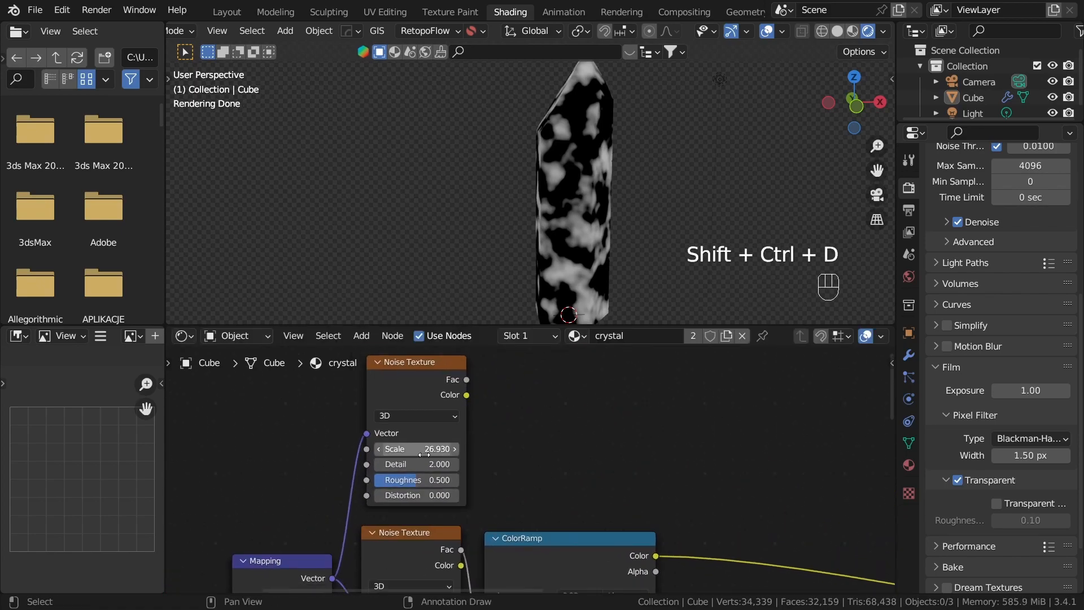
scroll(430, 450, up, 1)
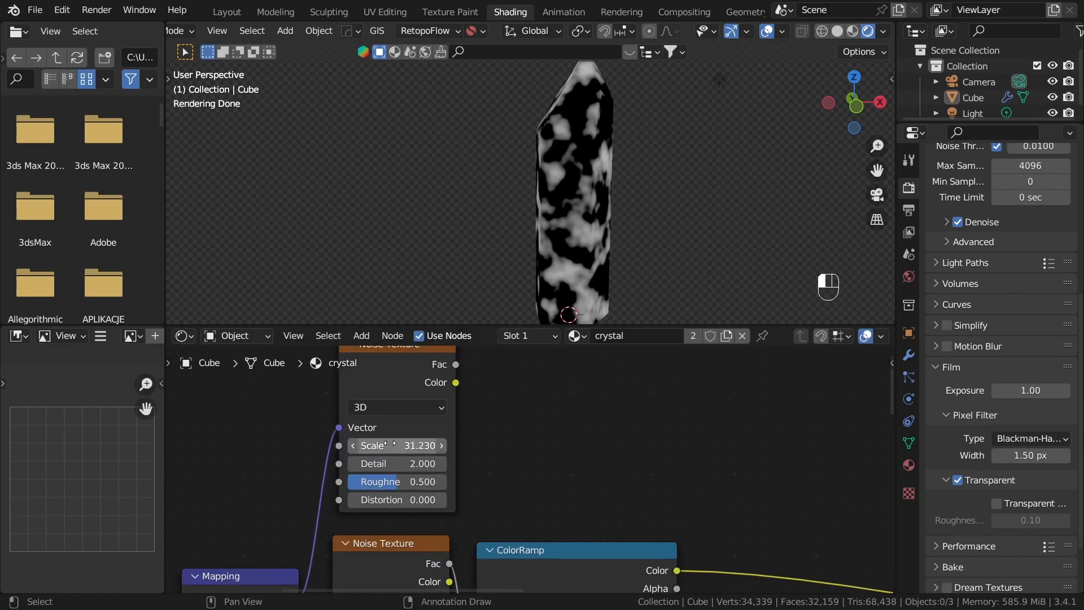
Step: Add a Multiply math node fed by the Fac output of the new Noise Texture
scroll(541, 469, down, 1)
click(554, 518)
middle_drag(469, 502, 403, 529)
drag(532, 422, 533, 424)
text(mul)
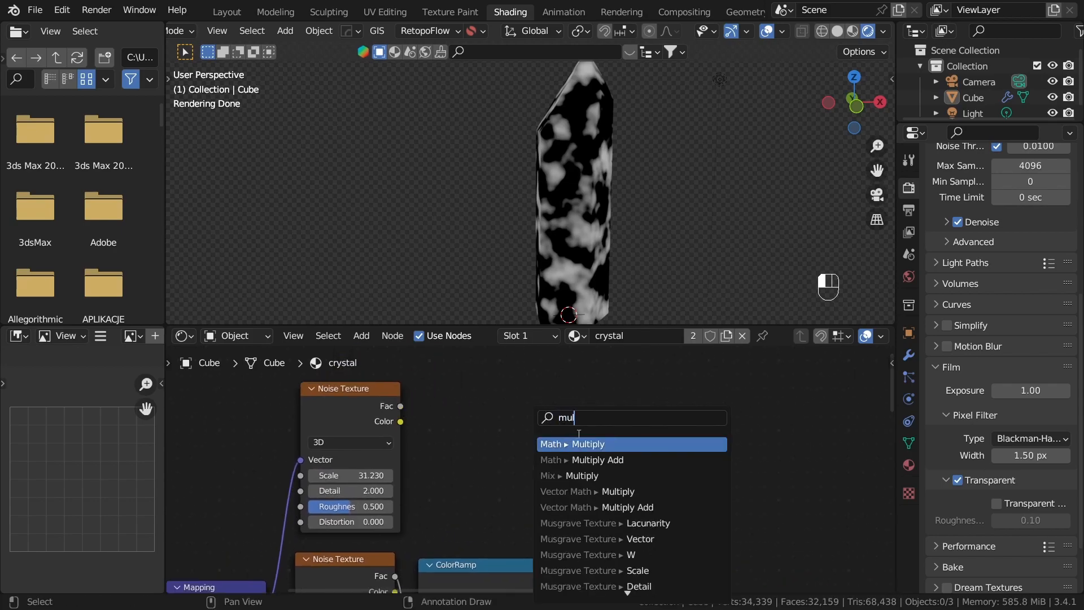
click(601, 445)
click(704, 482)
middle_drag(704, 482, 585, 412)
drag(576, 390, 620, 425)
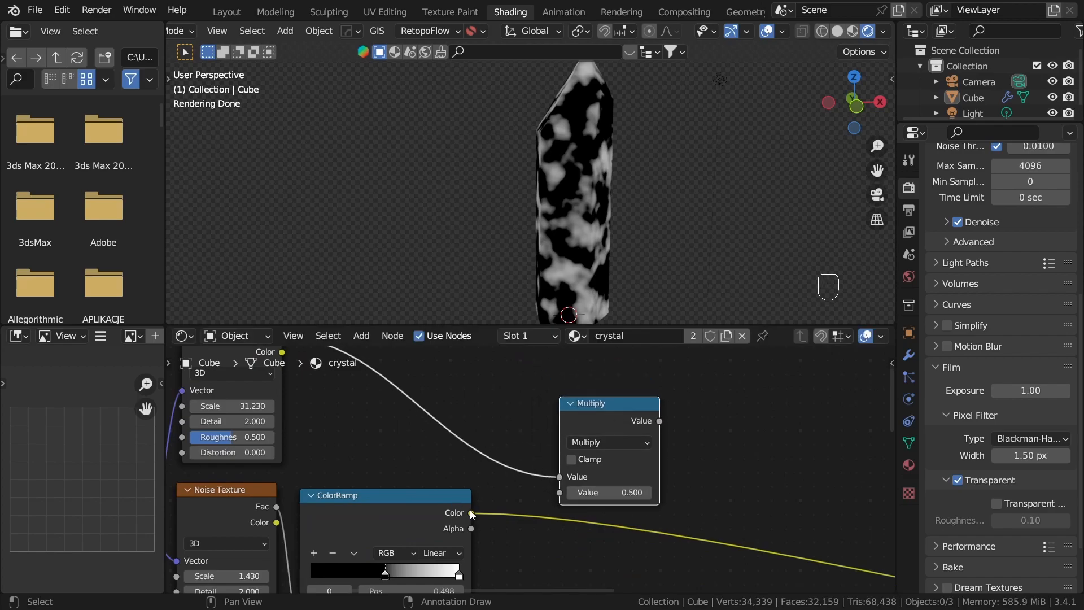
Step: Link the ColorRamp's Color to the Multiply node's second value and preview the result on the crystal
scroll(554, 500, up, 2)
drag(507, 514, 570, 501)
ctrl+shift+click(633, 401)
scroll(631, 195, up, 2)
shift+middle_drag(639, 235, 576, 229)
scroll(638, 201, up, 2)
middle_drag(613, 231, 649, 204)
scroll(608, 198, down, 3)
scroll(703, 424, down, 5)
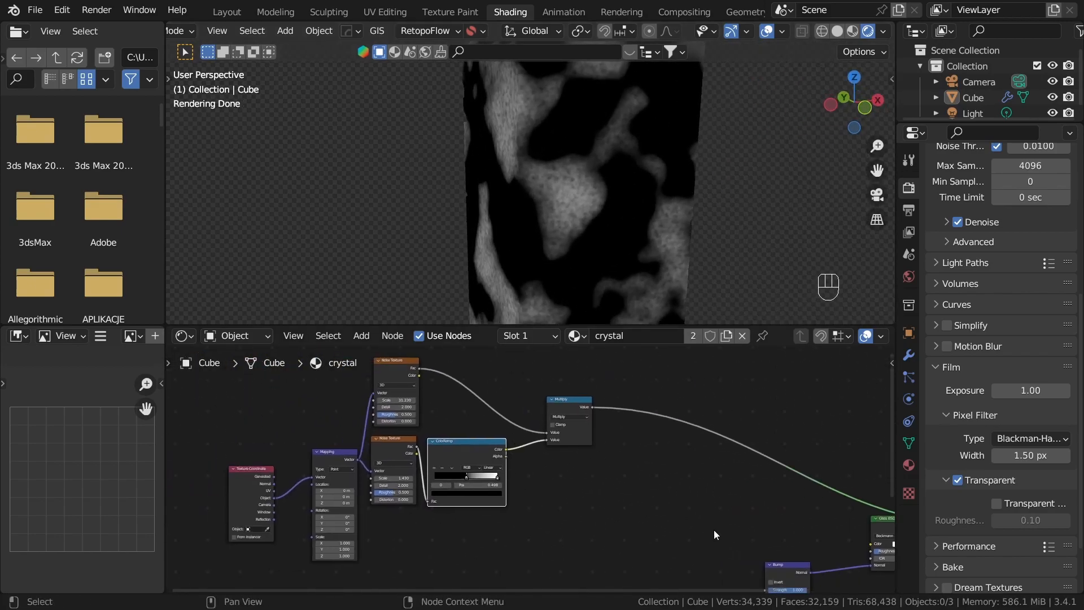
Step: Add another Multiply math node combining the noise Multiply output with the Wave Texture's Color, and preview it
middle_drag(714, 530, 547, 490)
middle_drag(416, 408, 441, 483)
scroll(441, 483, up, 3)
drag(450, 433, 628, 499)
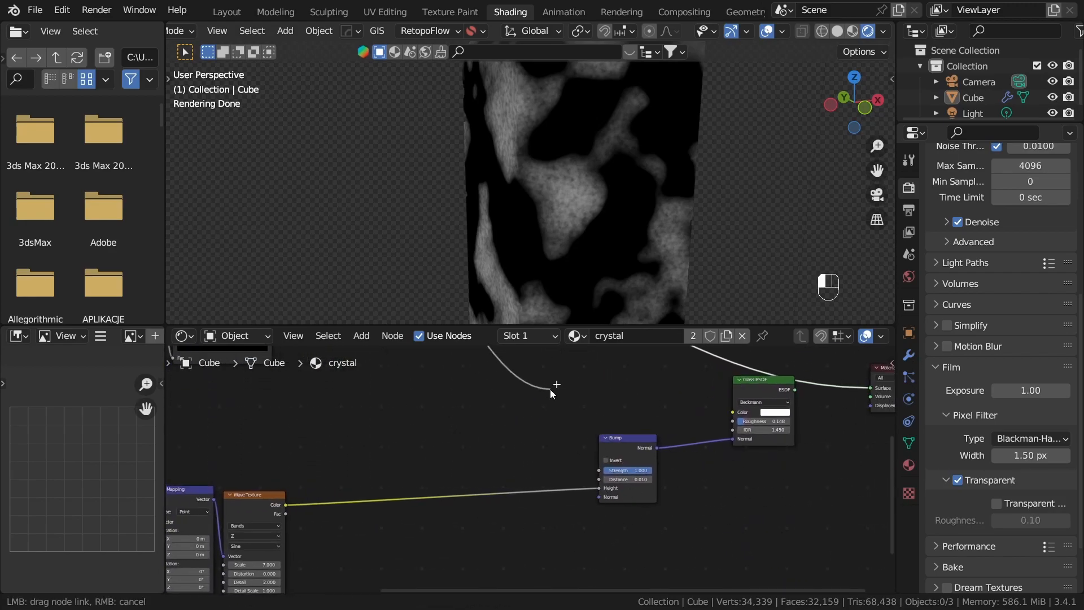
right_click(612, 494)
drag(614, 401, 650, 421)
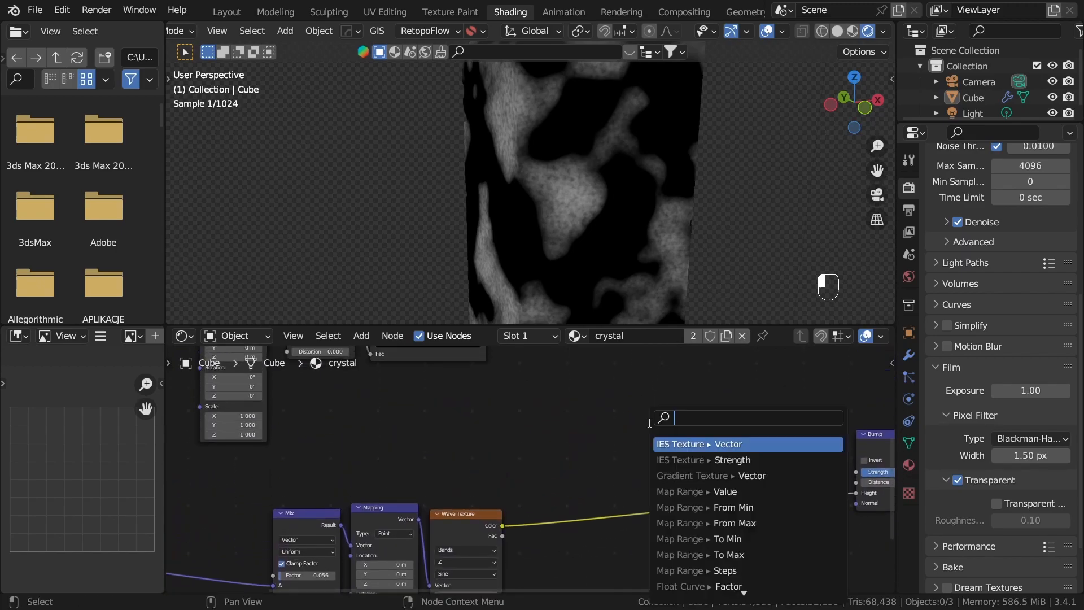
click(687, 441)
click(713, 466)
scroll(530, 472, up, 4)
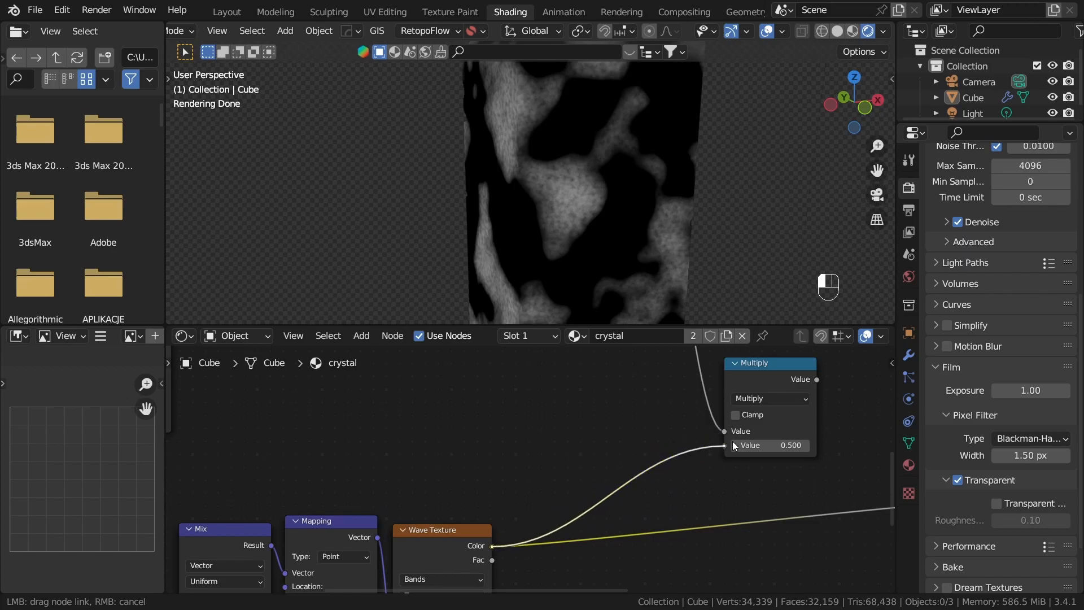
drag(733, 441, 729, 444)
ctrl+shift+click(760, 368)
Step: Set the Scale of the Noise Texture feeding the ColorRamp to 0.97
middle_drag(540, 208, 554, 294)
middle_drag(567, 252, 570, 269)
scroll(546, 480, down, 4)
scroll(282, 401, up, 2)
middle_drag(271, 397, 598, 562)
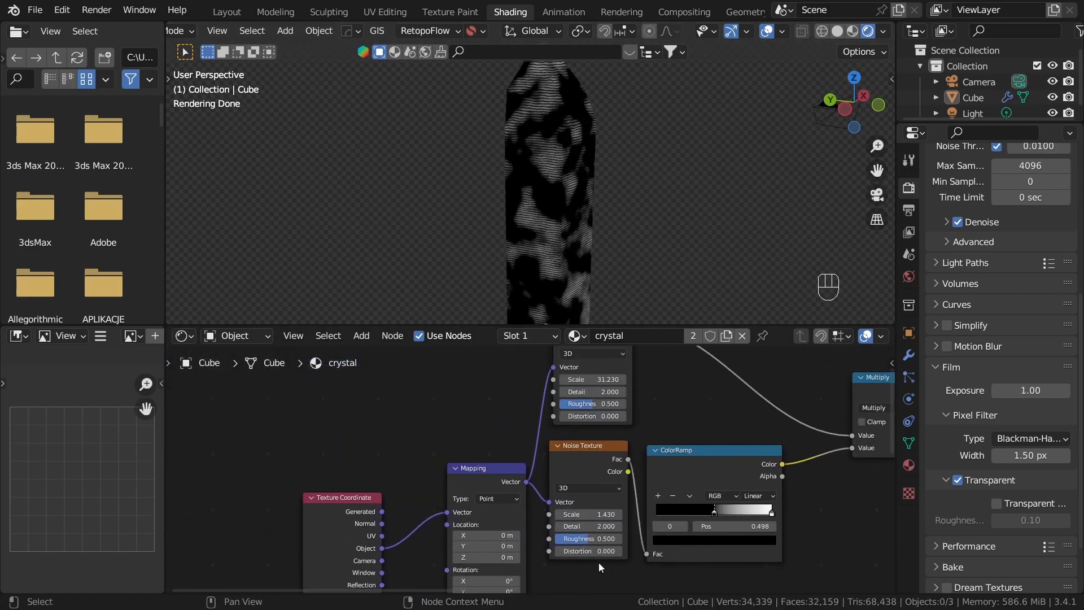
scroll(598, 562, up, 5)
shift+drag(616, 535, 590, 535)
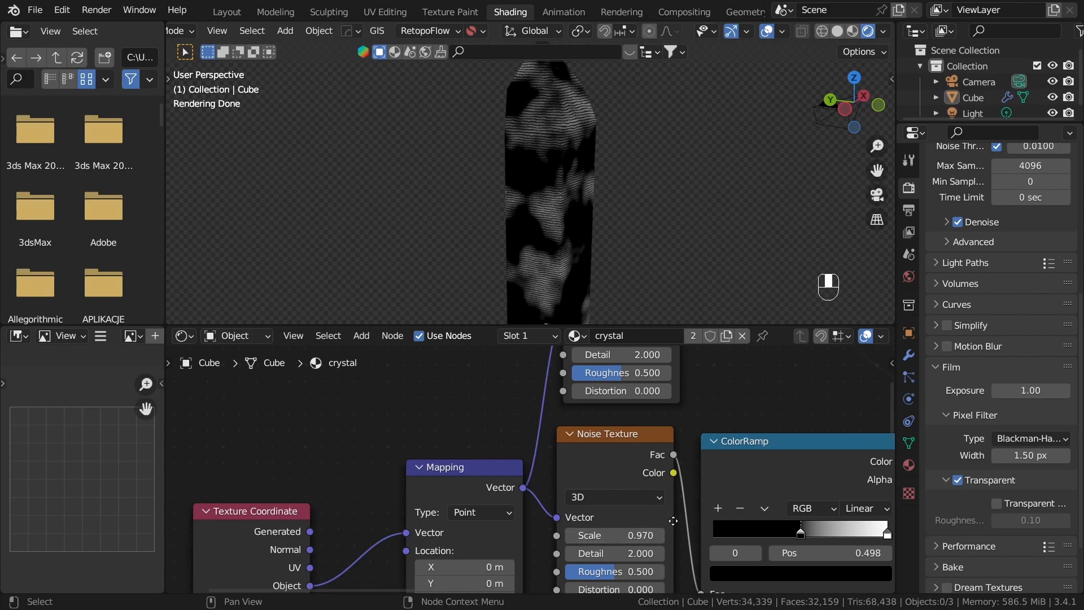
Step: Duplicate the ColorRamp between the 31.23-scale Noise Texture and the Multiply node, and move the copy's black stop to 0.130
middle_drag(682, 518, 619, 544)
scroll(531, 144, up, 4)
middle_drag(740, 443, 733, 518)
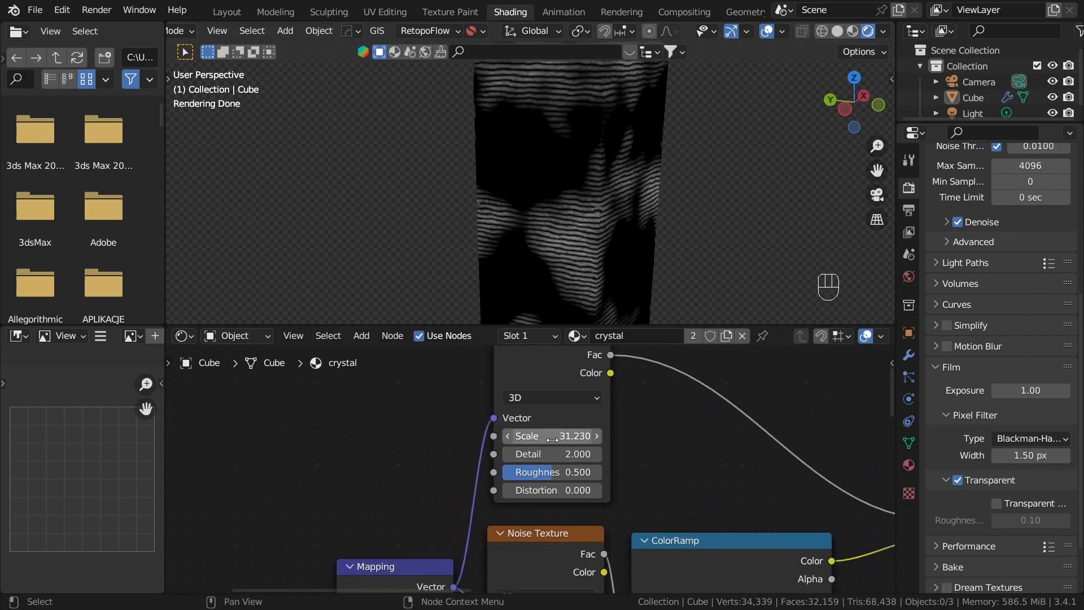
scroll(653, 483, down, 3)
click(653, 536)
key(shift+d)
click(701, 475)
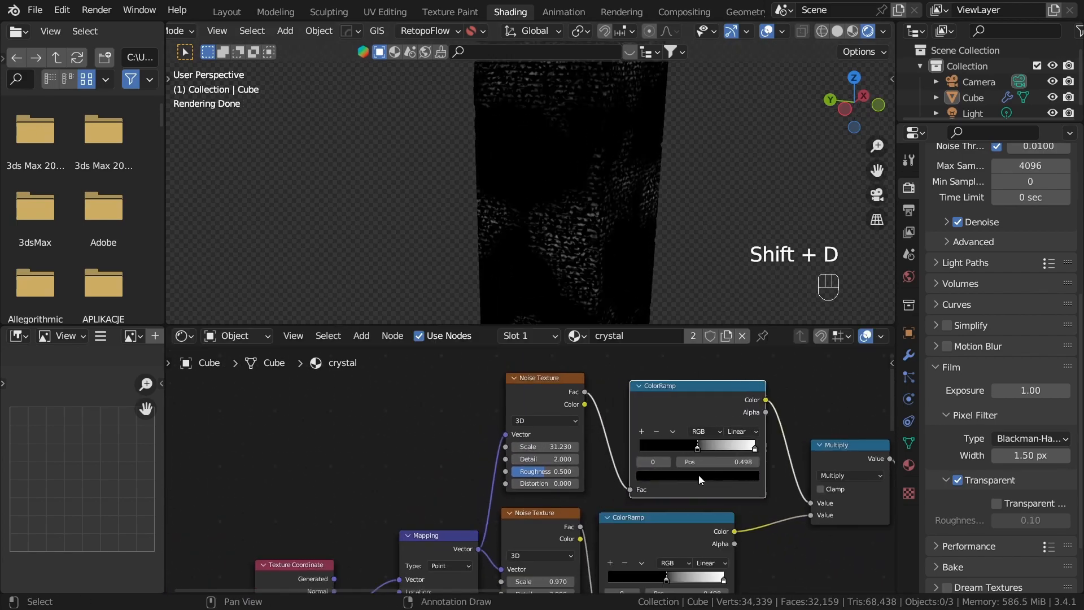
scroll(702, 474, up, 2)
mouse_move(640, 467)
mouse_down()
mouse_move(567, 455)
mouse_move(551, 468)
mouse_move(582, 463)
mouse_up()
click(500, 418)
Step: Duplicate the upper Noise Texture and ColorRamp pair with its Mapping link kept, and set the copied noise Scale to 15
scroll(500, 418, down, 5)
middle_drag(500, 418, 599, 502)
drag(551, 425, 682, 505)
key(shift+ctrl+d)
click(595, 438)
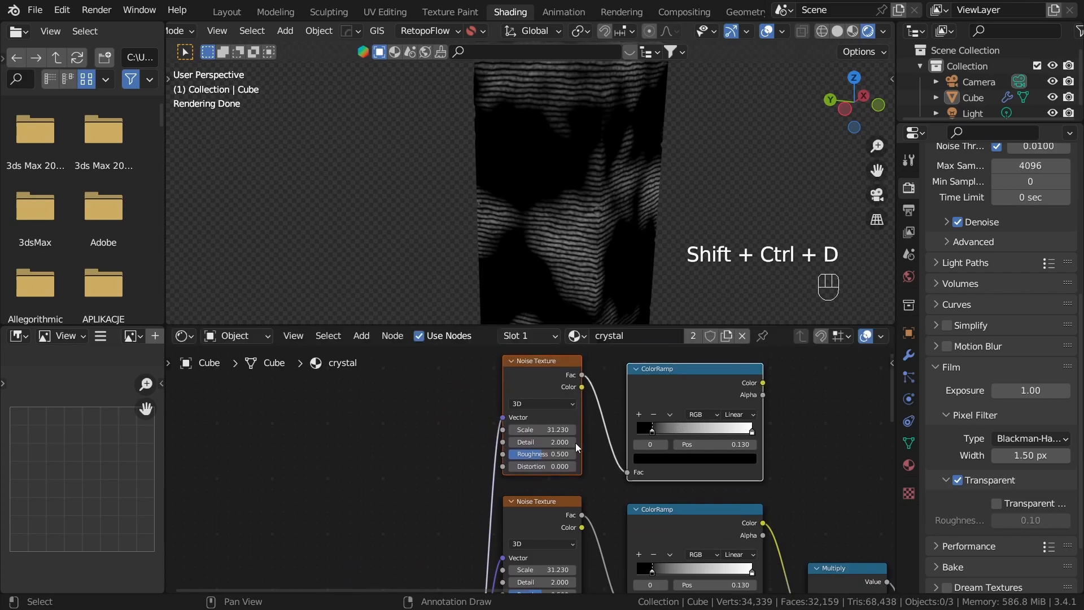
scroll(565, 427, up, 2)
click(630, 450)
Step: Duplicate the noise Multiply node and insert the copy directly after the original
scroll(629, 451, down, 5)
middle_drag(733, 507, 543, 498)
click(560, 381)
middle_drag(679, 588, 572, 487)
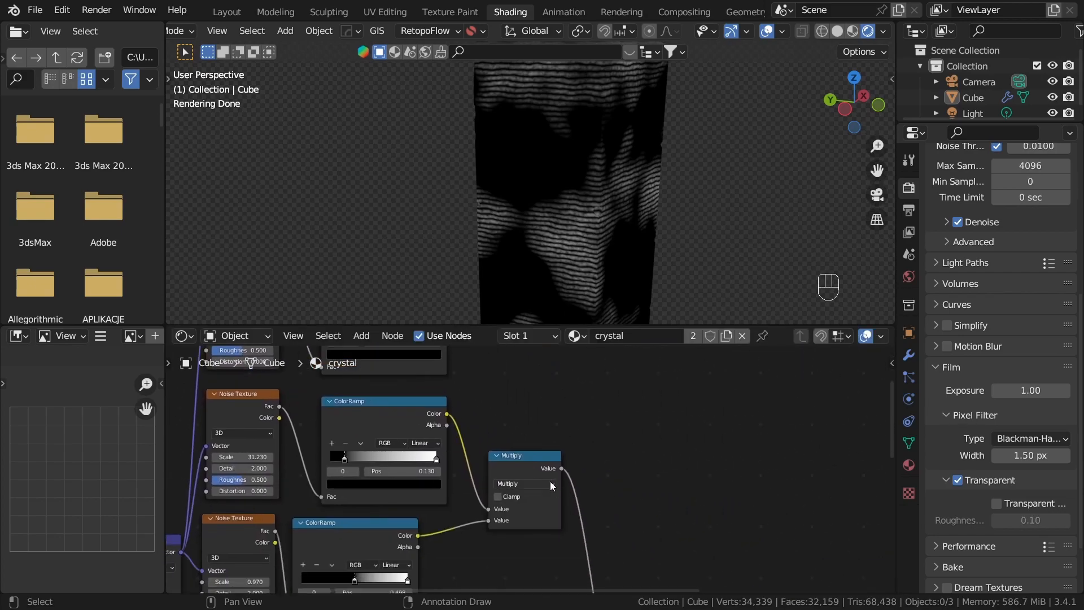
click(555, 483)
key(shift+d)
click(617, 489)
Step: Link the topmost ColorRamp's Color to the free value of the duplicated Multiply node
middle_drag(460, 356, 493, 429)
scroll(493, 429, up, 2)
click(501, 436)
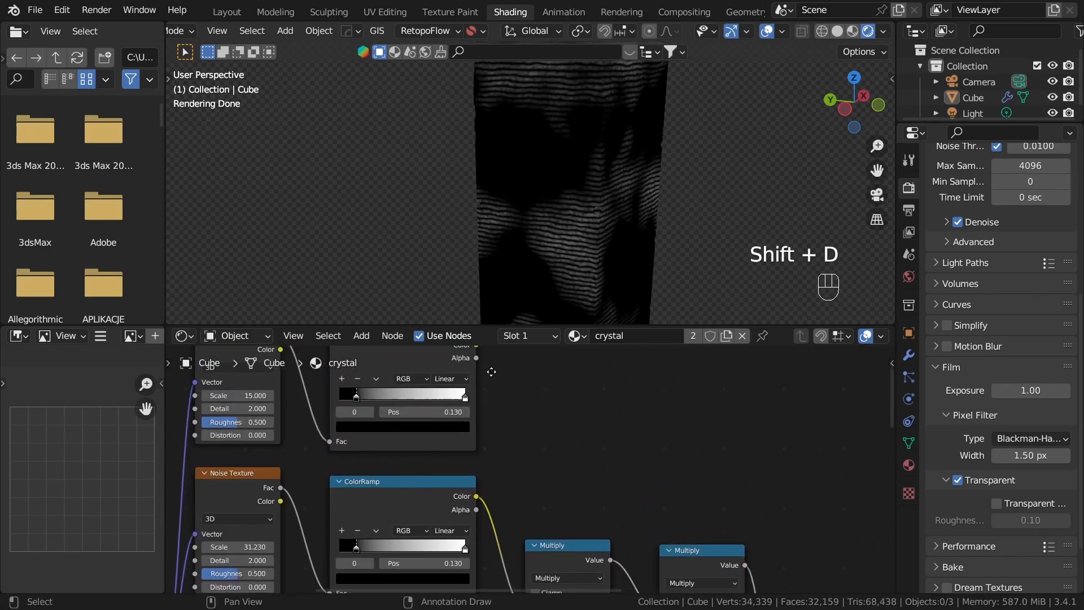
middle_drag(492, 368, 490, 392)
drag(474, 368, 659, 496)
middle_drag(599, 389, 844, 563)
Step: Set the topmost Noise Texture's Scale to 13.05 and move its ColorRamp's black stop to 0.311
scroll(522, 226, up, 6)
scroll(519, 400, up, 1)
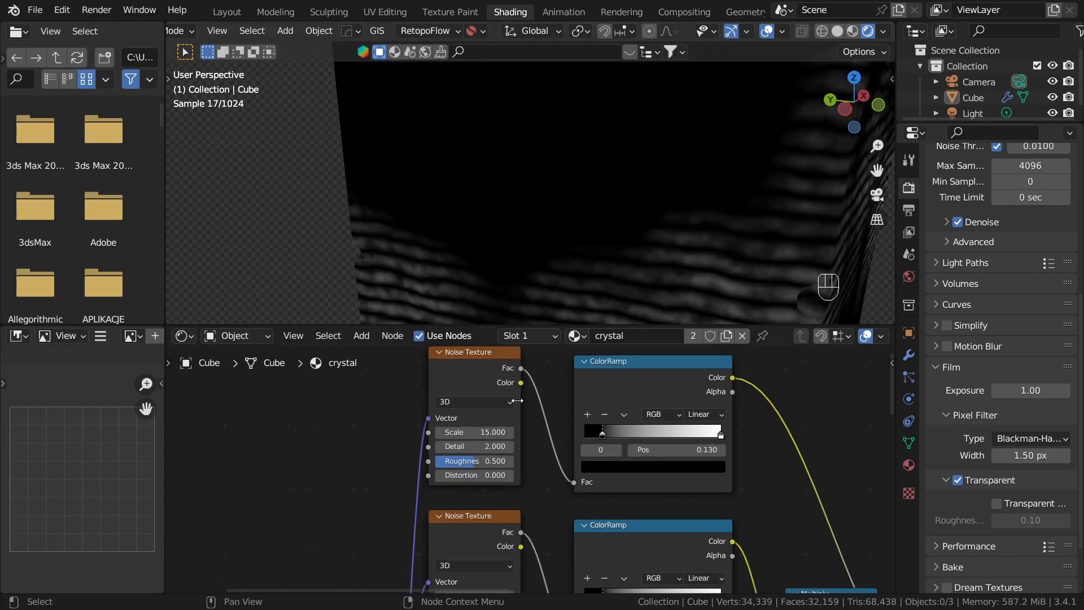
scroll(520, 400, up, 1)
shift+drag(492, 425, 466, 426)
scroll(584, 218, down, 3)
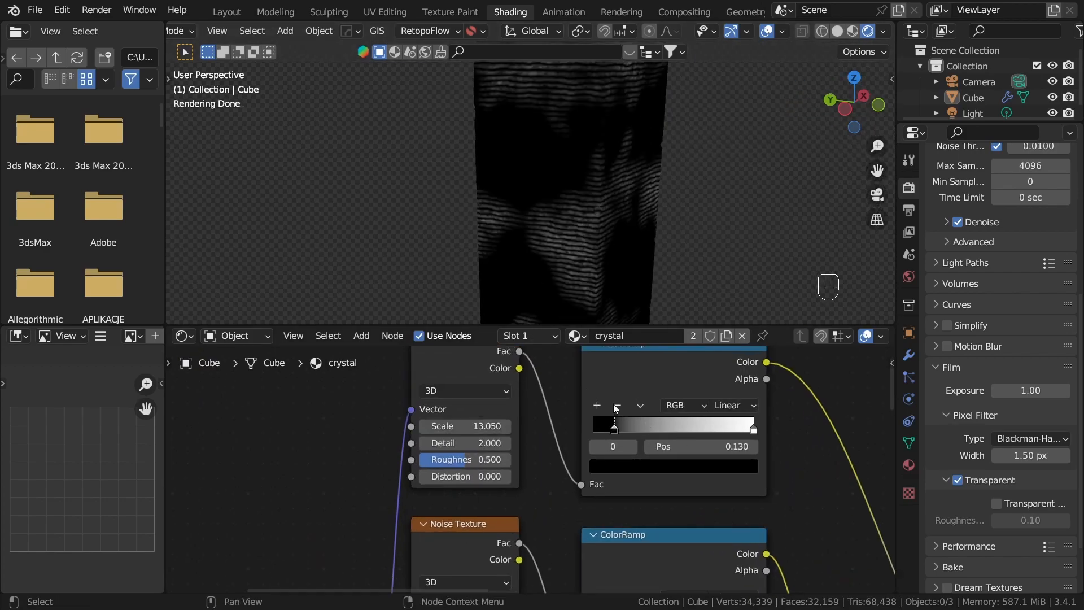
drag(647, 428, 665, 431)
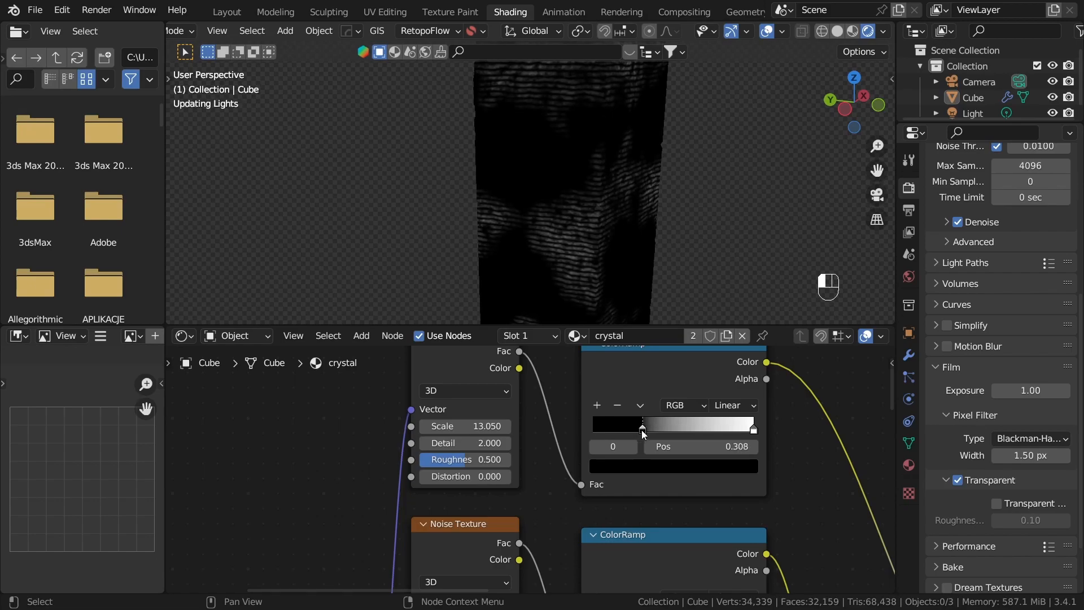
scroll(585, 251, down, 2)
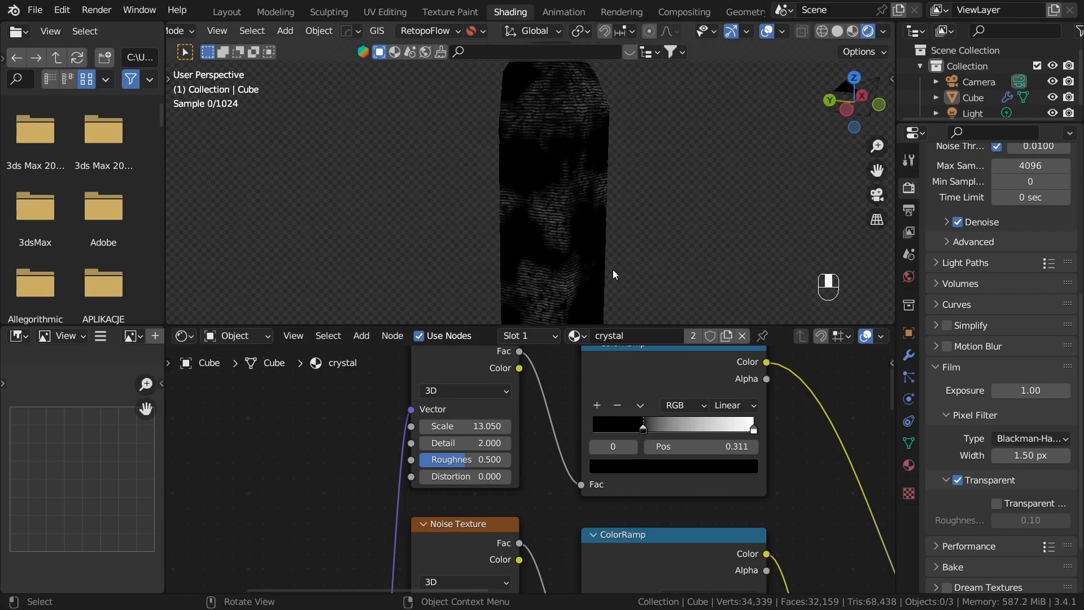
Step: Link the final Multiply node's Value to the Bump node's Height and preview the Glass BSDF
scroll(805, 496, down, 6)
middle_drag(804, 496, 567, 350)
middle_drag(588, 448, 339, 353)
middle_drag(569, 501, 740, 565)
scroll(631, 478, up, 1)
scroll(399, 562, up, 3)
drag(576, 382, 605, 473)
middle_drag(708, 396, 629, 424)
ctrl+shift+click(749, 397)
Step: Set the Bump node's Distance to 0.1 and inspect the glass ridges around the crystal
middle_drag(642, 191, 563, 257)
scroll(624, 219, up, 3)
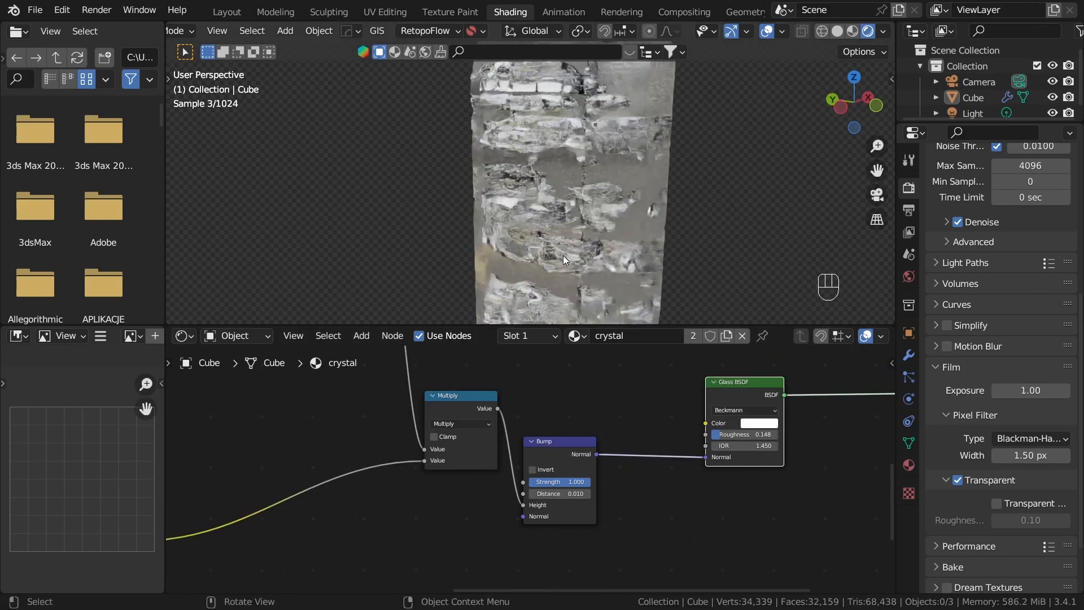
middle_drag(652, 255, 639, 182)
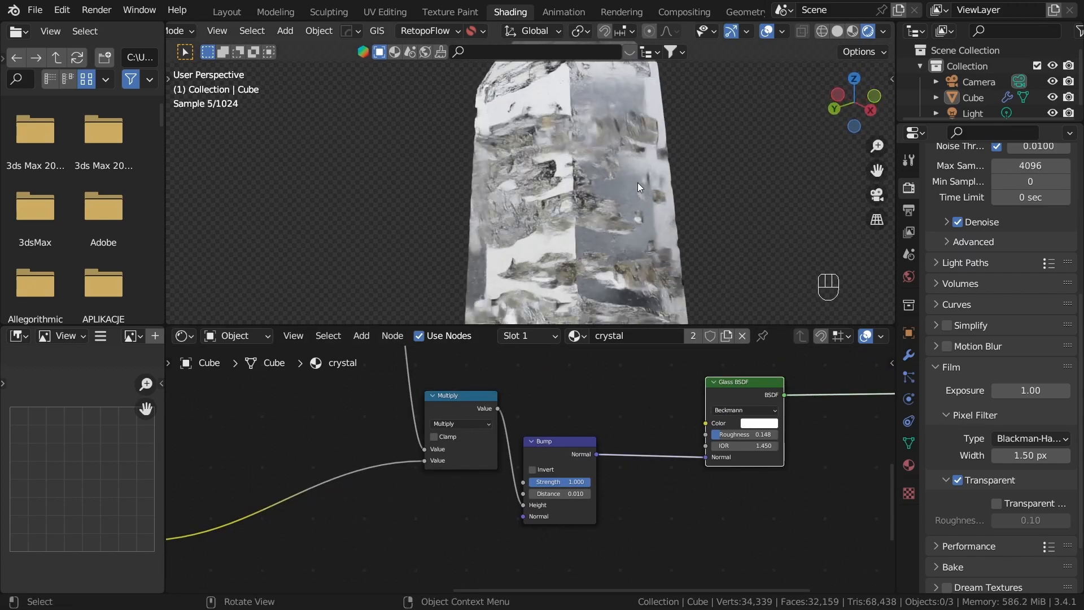
scroll(592, 554, up, 5)
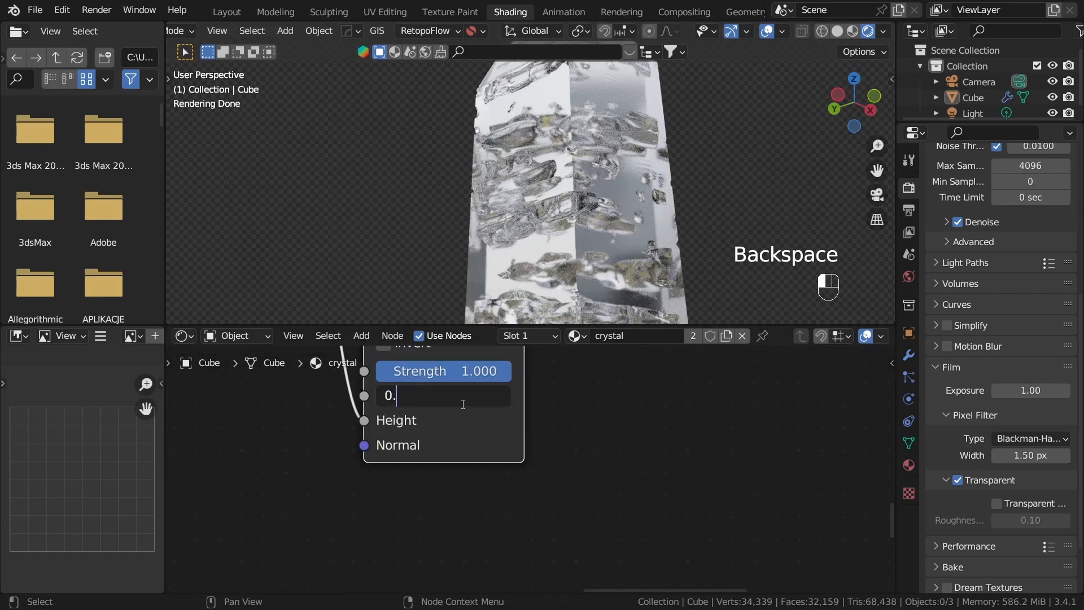
text(1)
key(Return)
middle_drag(488, 305, 643, 32)
middle_drag(625, 145, 565, 146)
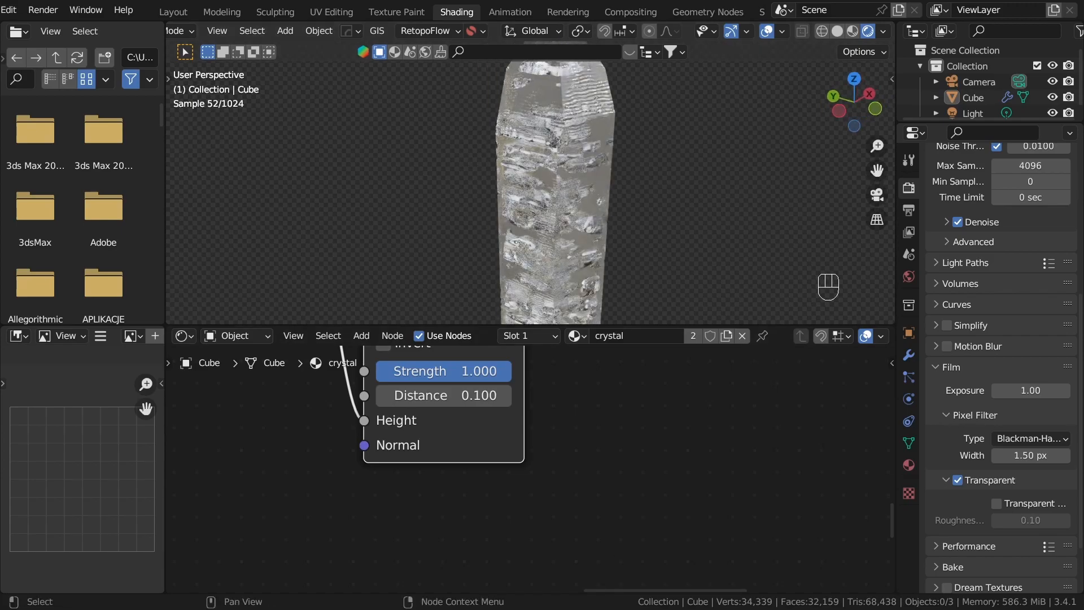
Step: Group the noise-mask nodes and the Wave Texture branch nodes into two separate frames
scroll(676, 497, down, 15)
middle_drag(593, 453, 744, 453)
scroll(508, 457, down, 10)
scroll(477, 456, up, 2)
middle_drag(491, 449, 544, 515)
drag(360, 368, 618, 510)
key(ctrl+j)
middle_drag(324, 536, 341, 480)
drag(361, 472, 605, 564)
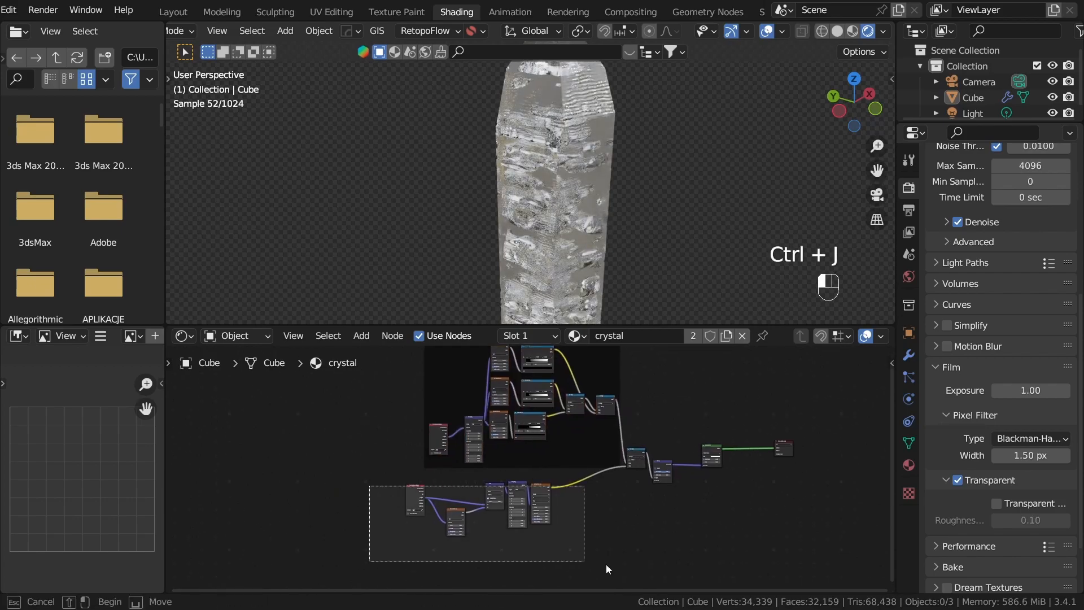
key(ctrl+j)
Step: Place the final Multiply beside the noise nodes, and move the Bump, Glass BSDF and Material Output nodes together farther along the tree
middle_drag(682, 470, 541, 507)
drag(493, 489, 625, 535)
key(g)
click(541, 482)
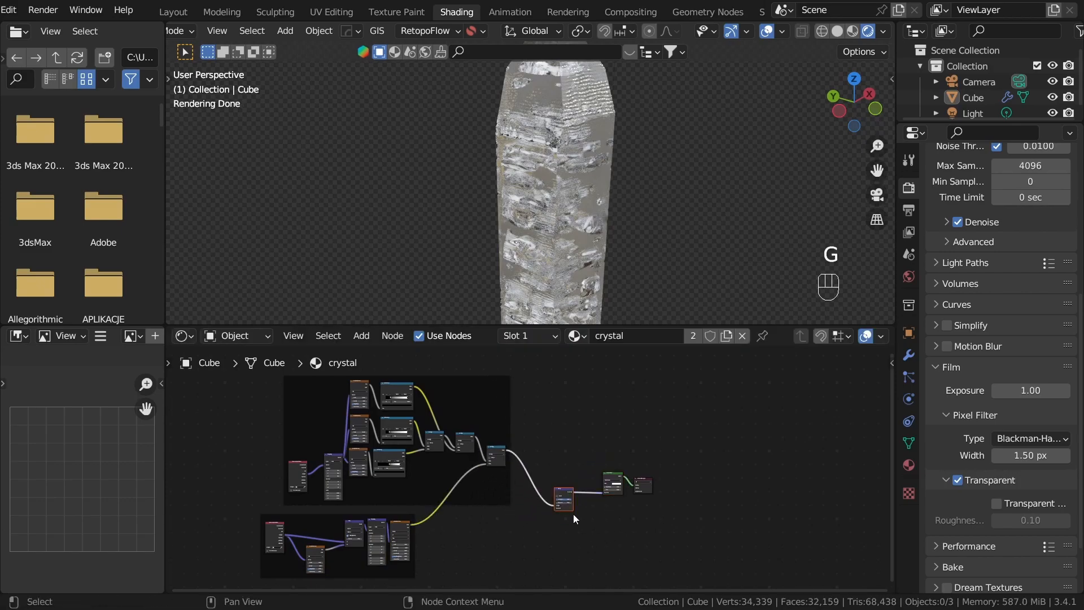
key(g)
click(553, 453)
key(g)
click(667, 527)
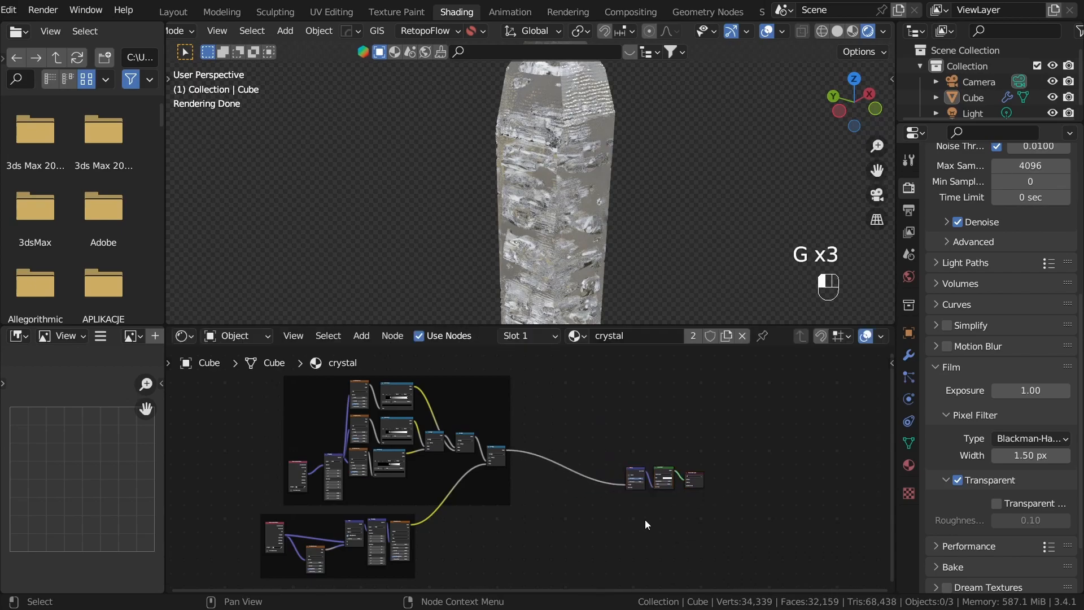
Step: Add a Voronoi Texture node below the main link, with its own Mapping and Texture Coordinate nodes
middle_drag(573, 455, 460, 429)
key(shift+a)
click(419, 412)
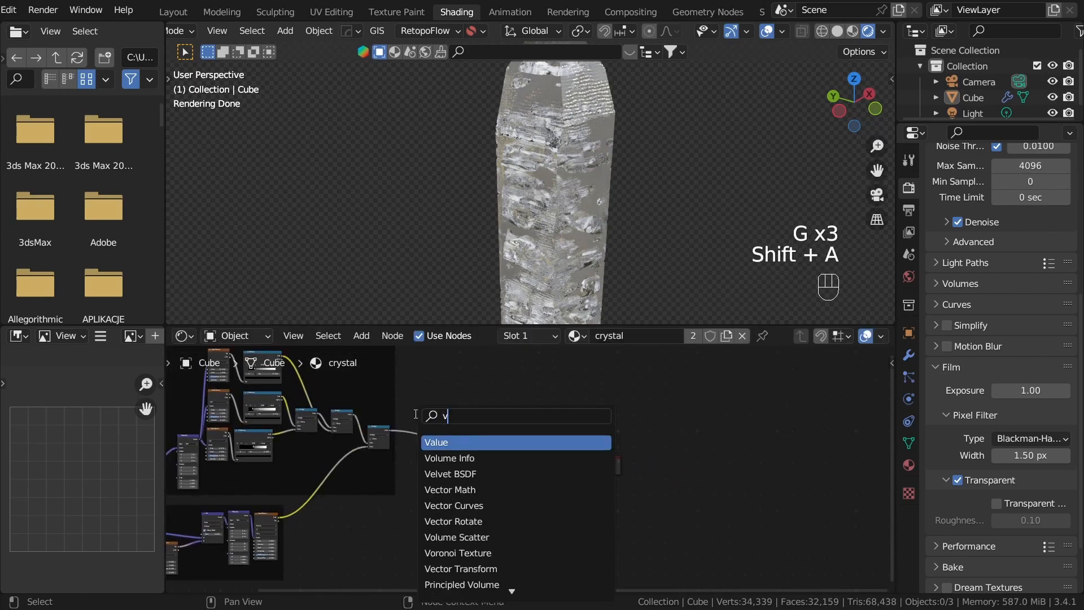
key(Return)
click(513, 524)
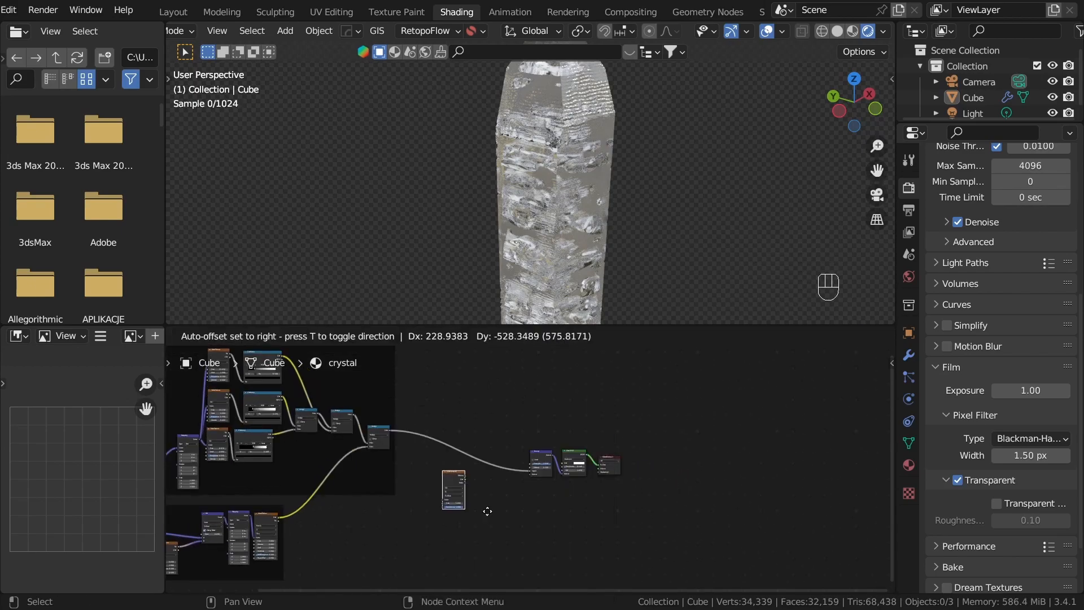
scroll(521, 489, up, 5)
middle_drag(523, 480, 557, 414)
scroll(557, 414, up, 3)
key(ctrl+t)
Step: Move the Voronoi Texture with its Mapping and Texture Coordinate nodes into free space and preview its Distance output
drag(366, 407, 523, 503)
middle_drag(528, 490, 546, 461)
key(g)
click(527, 533)
click(530, 523)
scroll(538, 500, up, 4)
middle_drag(538, 499, 534, 467)
ctrl+shift+click(469, 482)
Step: Set the Voronoi Texture's feature output to Distance to Edge
scroll(484, 510, down, 2)
scroll(534, 466, up, 10)
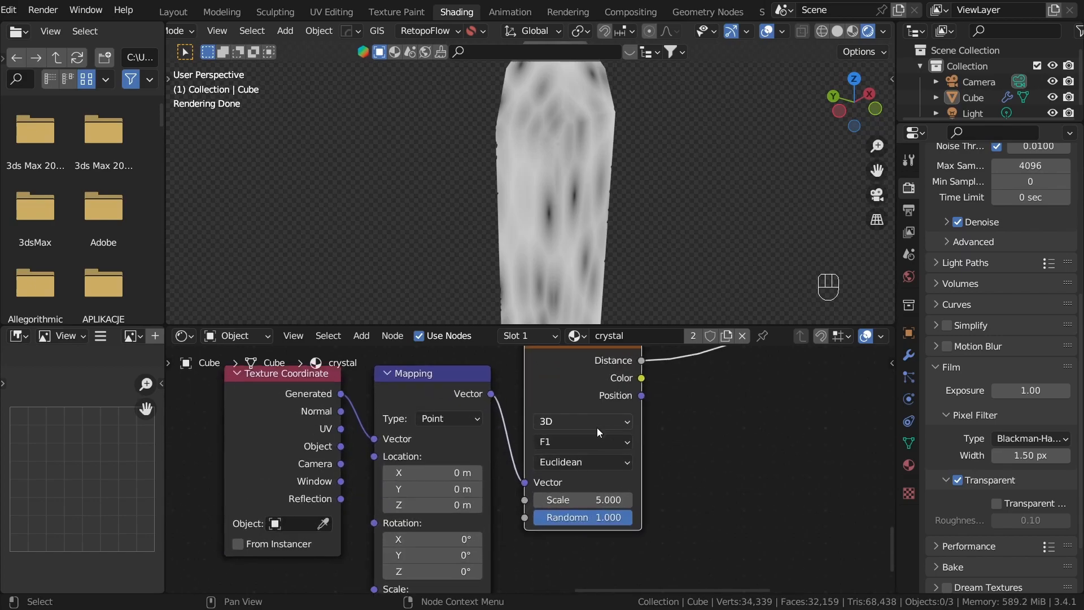
click(583, 443)
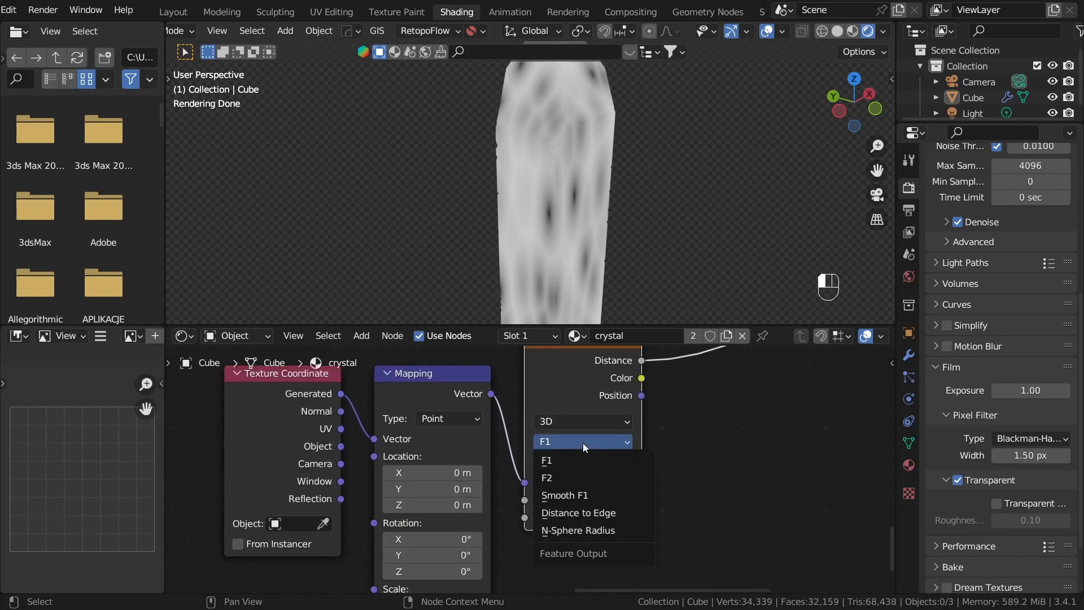
click(595, 513)
scroll(706, 452, up, 1)
middle_drag(720, 352, 630, 412)
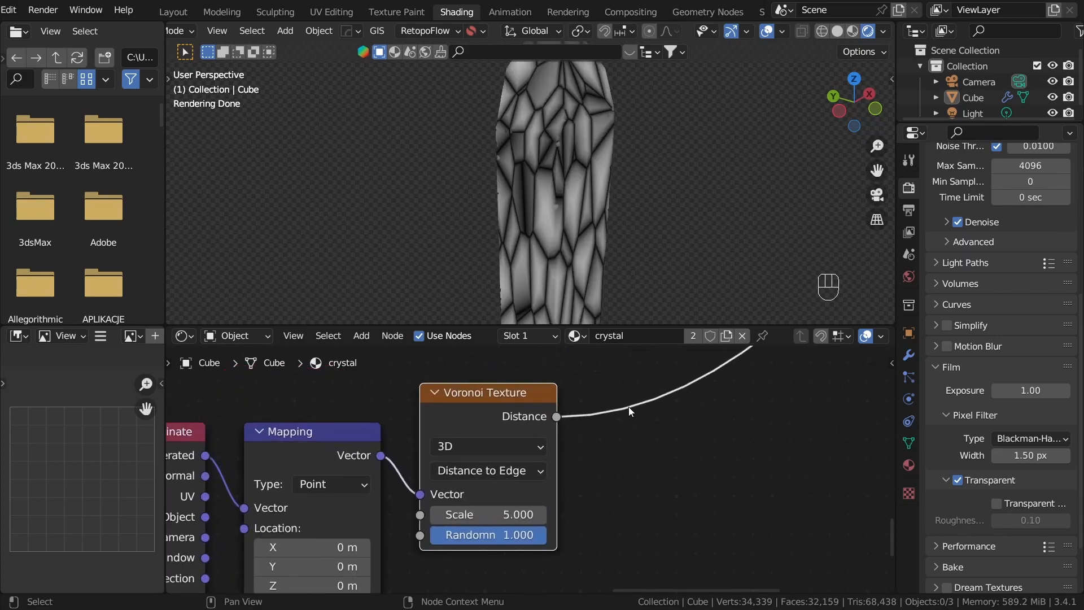
Step: Add a ColorRamp after the Voronoi Texture's Distance output and move its white stop to 0.133
scroll(631, 416, down, 2)
key(shift+a)
click(496, 411)
text(c)
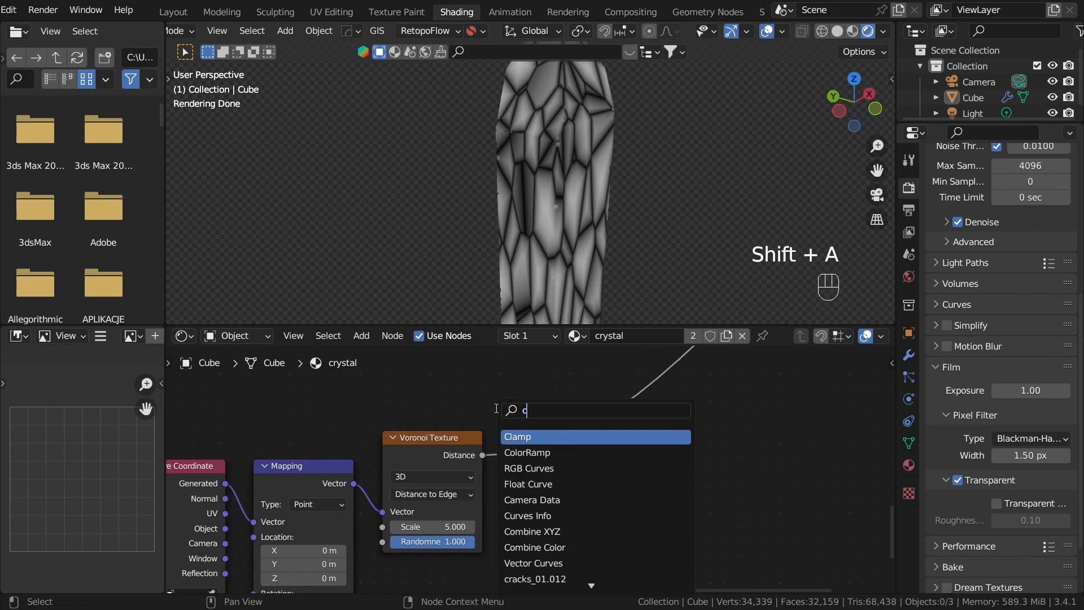
text(olo)
click(531, 437)
click(575, 479)
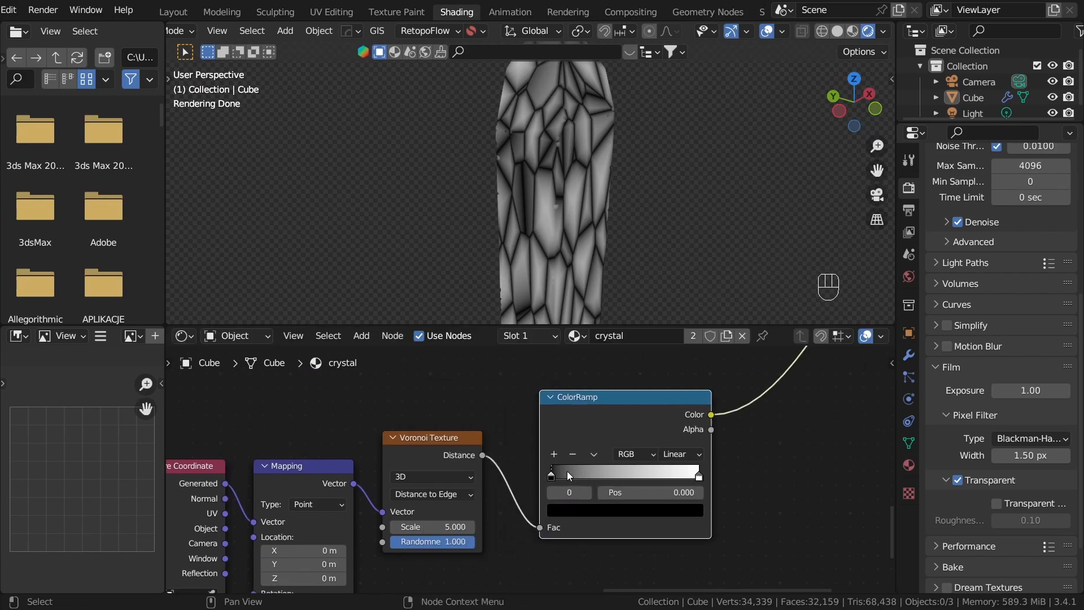
drag(684, 473, 544, 491)
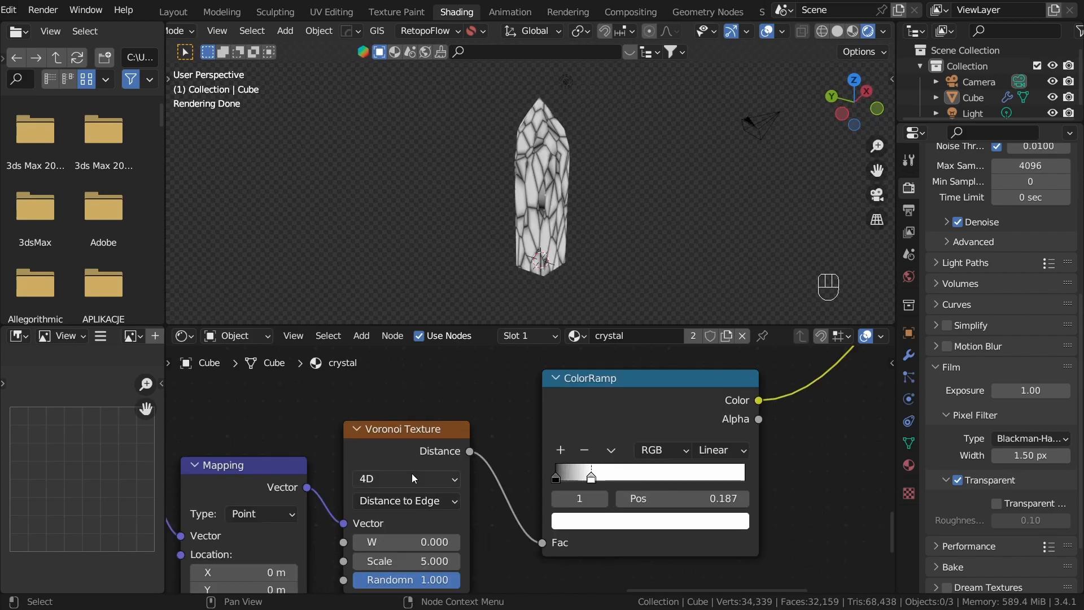
Step: Set the Voronoi Texture's scale to 2.880, checking the pattern over the whole crystal
click(412, 478)
click(391, 540)
middle_drag(546, 228, 565, 232)
scroll(518, 481, up, 1)
scroll(511, 525, down, 1)
middle_drag(509, 552, 725, 482)
scroll(717, 480, up, 2)
shift+drag(624, 471, 506, 471)
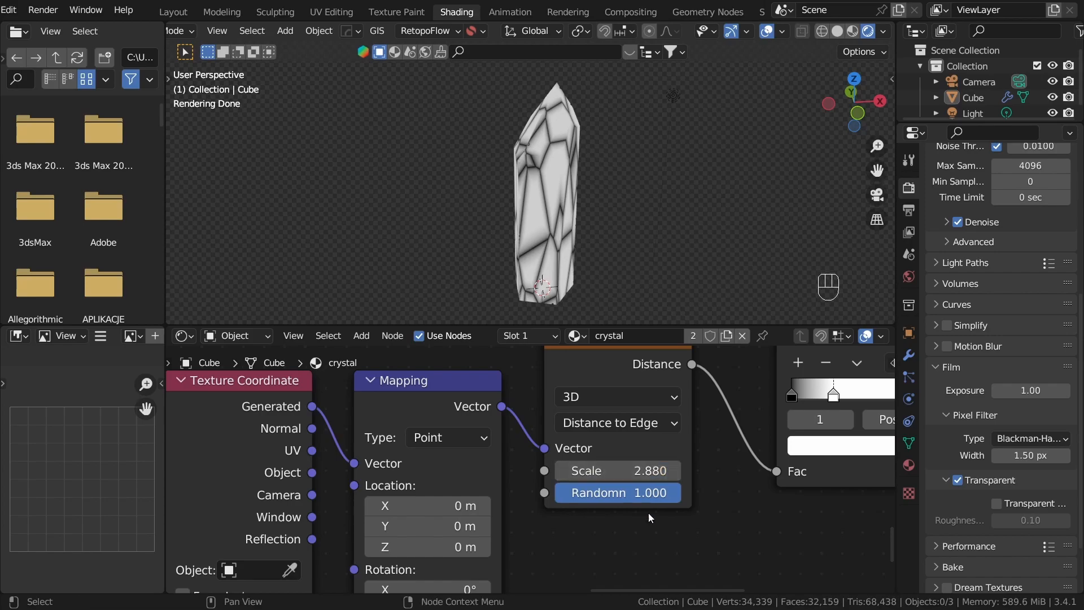
Step: Widen the space between the Bump node and the Glass BSDF
scroll(750, 524, down, 8)
middle_drag(706, 496, 527, 501)
scroll(527, 500, down, 7)
scroll(527, 500, up, 3)
middle_drag(564, 425, 519, 509)
scroll(508, 480, up, 2)
drag(468, 406, 649, 483)
key(g)
click(662, 512)
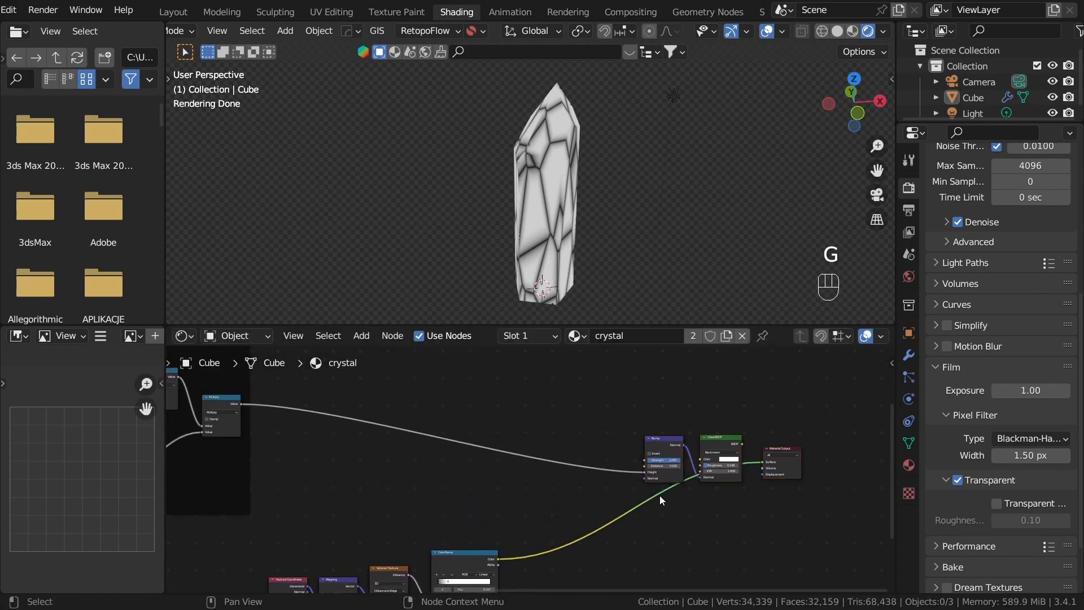
Step: Duplicate the Bump node onto the link to the Glass BSDF and feed the Voronoi ColorRamp's Color into its Height
scroll(531, 462, up, 5)
click(490, 430)
key(shift+d)
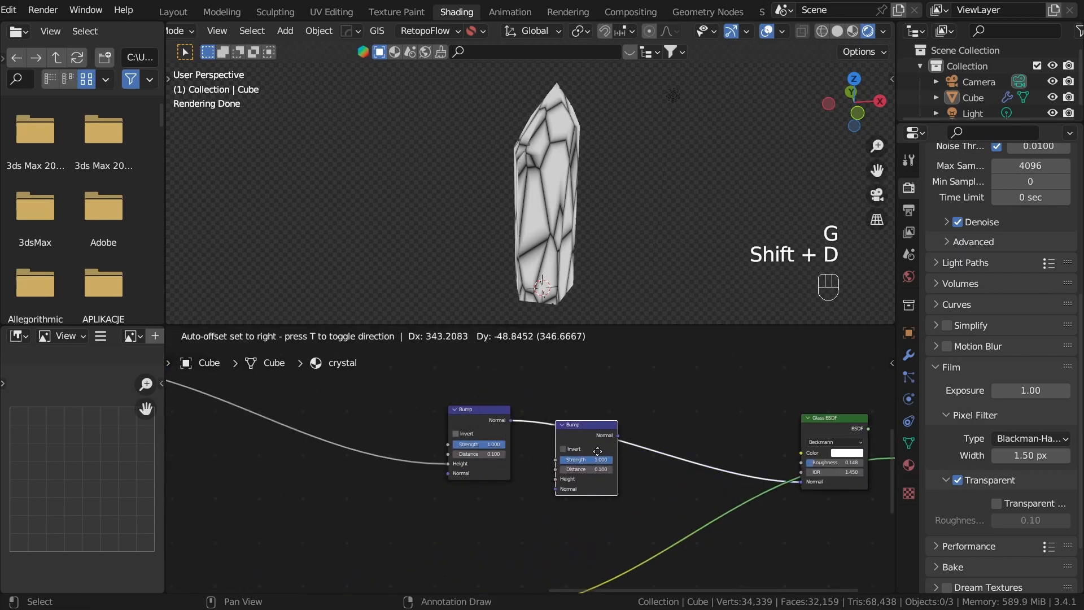
click(625, 479)
scroll(528, 565, up, 1)
drag(619, 413, 614, 424)
middle_drag(664, 491, 422, 586)
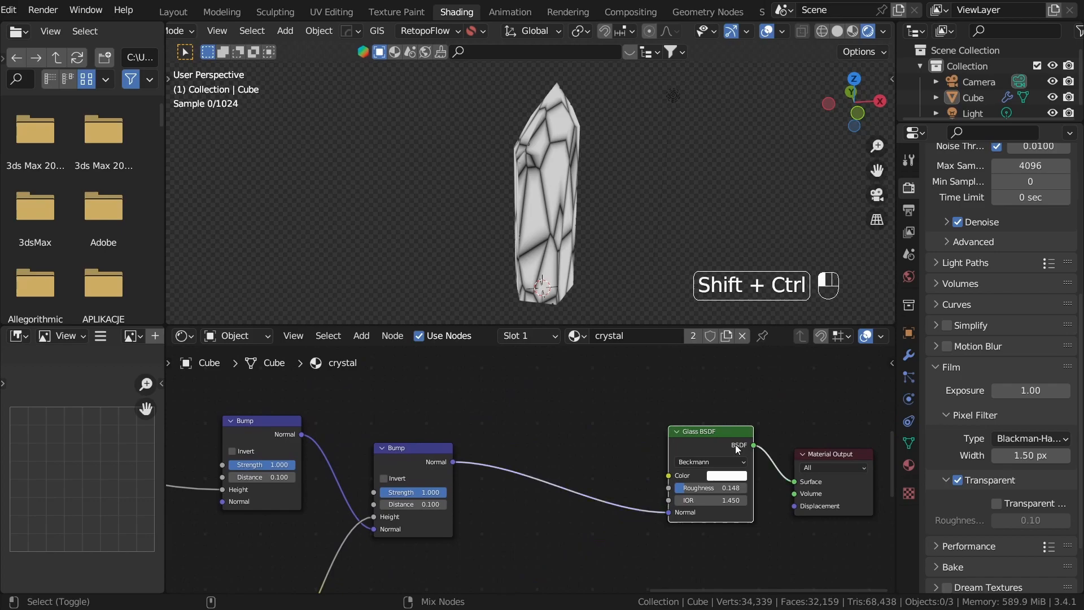
Step: Preview the Glass BSDF on the crystal and disconnect the first Bump from the second Bump's Normal input
scroll(588, 211, up, 5)
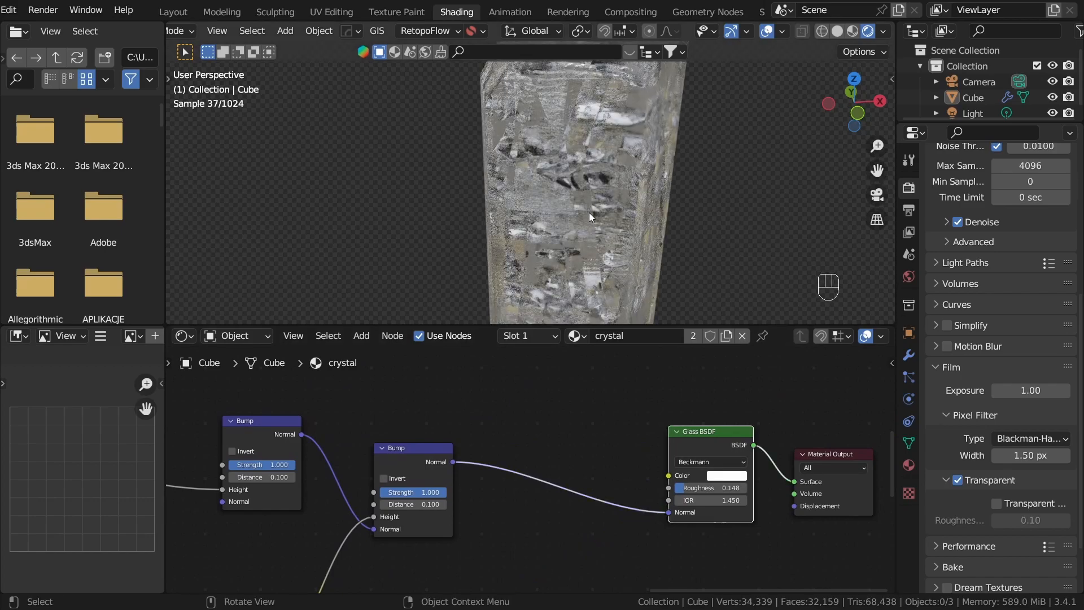
middle_drag(447, 513, 586, 456)
scroll(588, 489, up, 1)
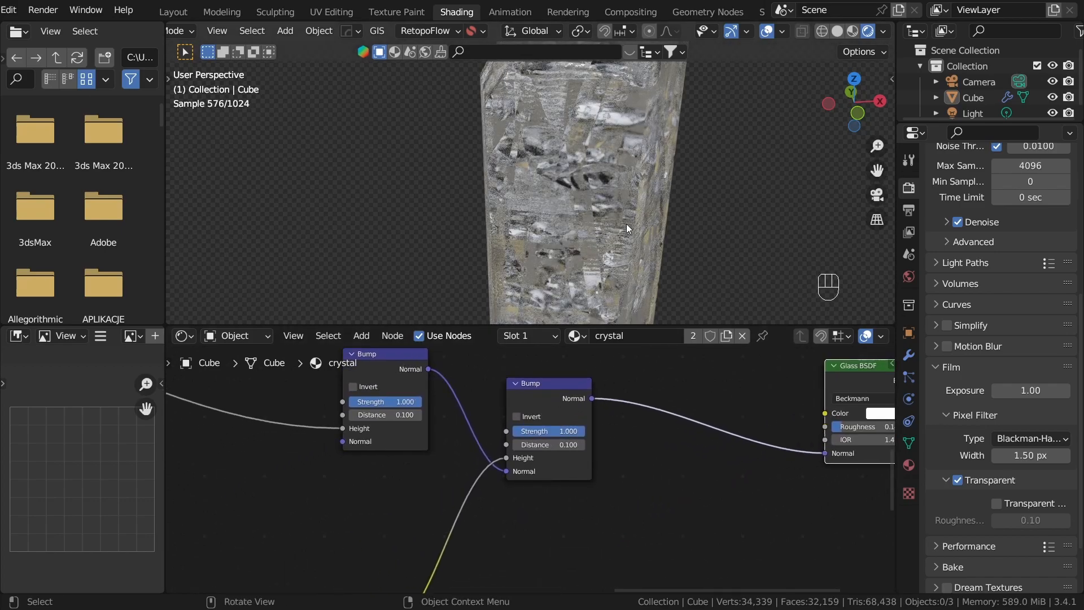
middle_drag(626, 223, 645, 142)
middle_drag(402, 356, 511, 358)
scroll(510, 358, down, 1)
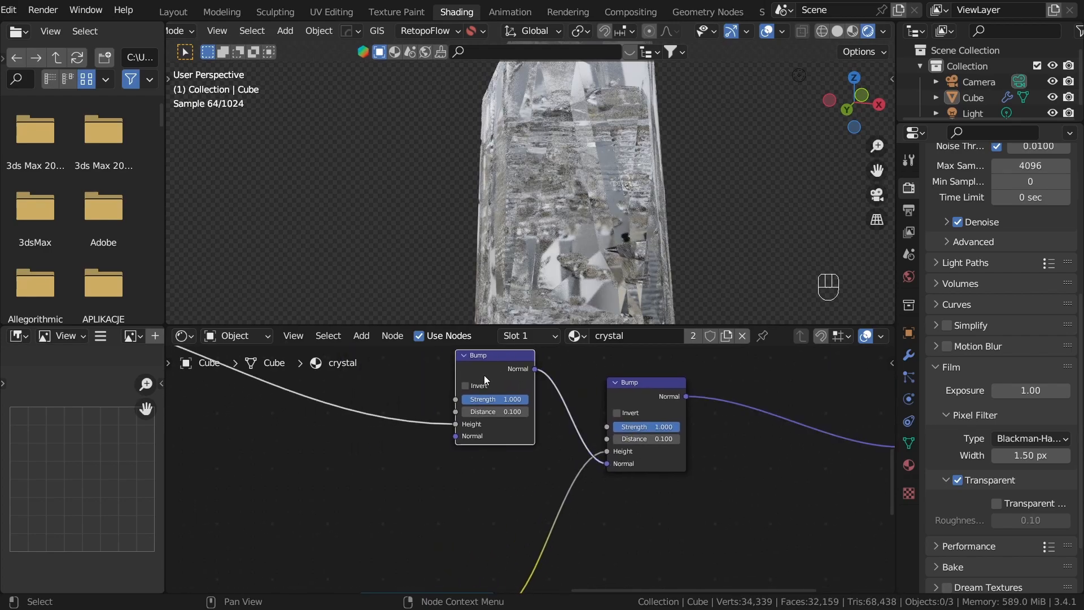
drag(605, 464, 574, 411)
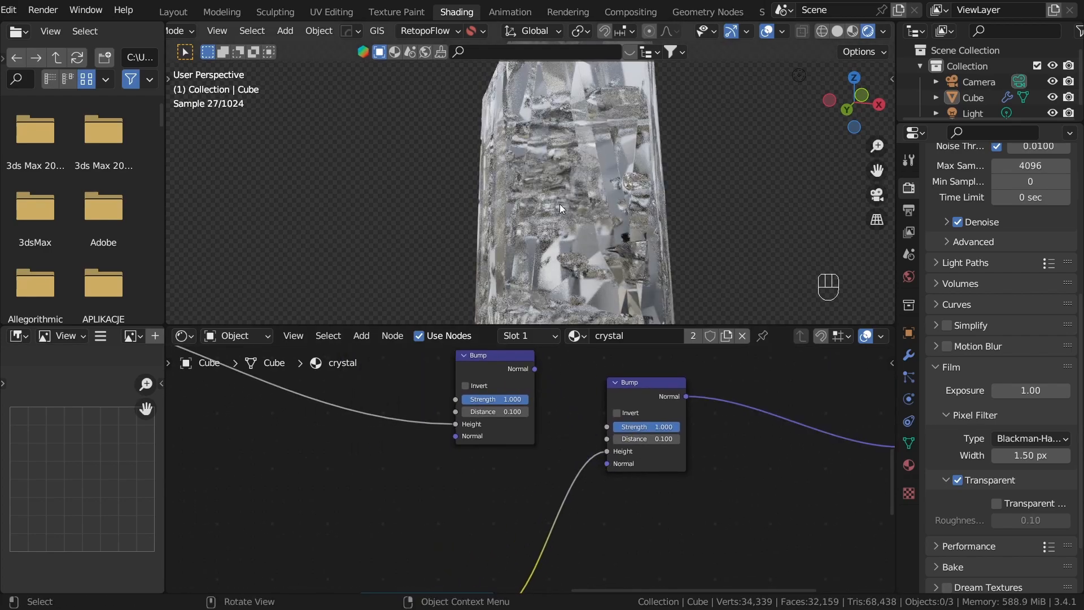
middle_drag(632, 238, 653, 201)
middle_drag(694, 453, 703, 419)
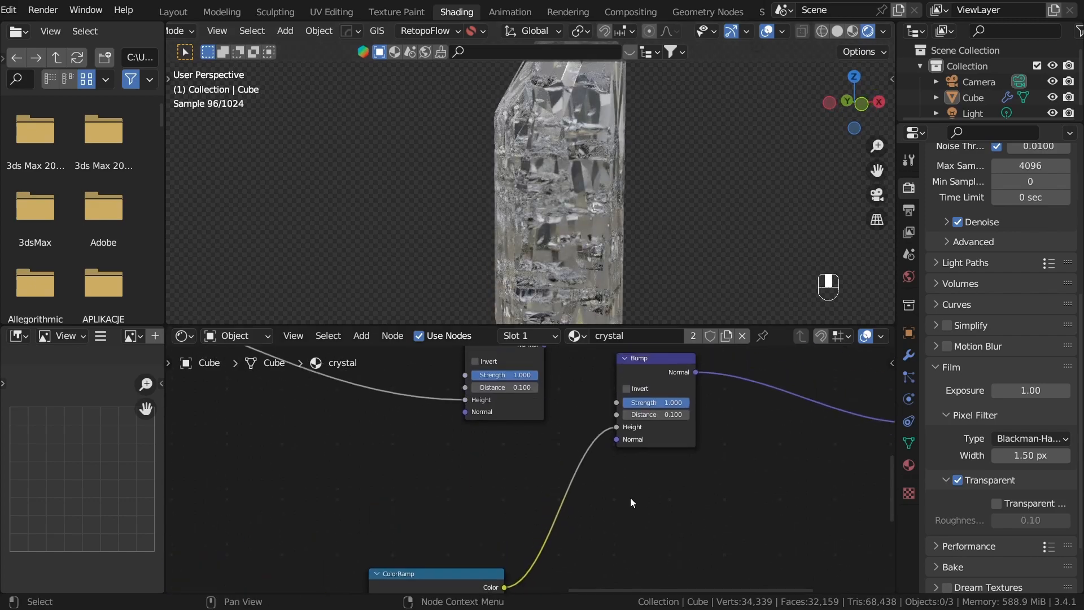
Step: Preview the Voronoi ColorRamp and move its white stop to 0.025
middle_drag(629, 499, 662, 420)
ctrl+shift+click(502, 504)
scroll(574, 234, up, 3)
middle_drag(573, 234, 625, 259)
middle_drag(581, 476, 519, 443)
scroll(644, 370, up, 1)
click(520, 443)
scroll(529, 491, up, 2)
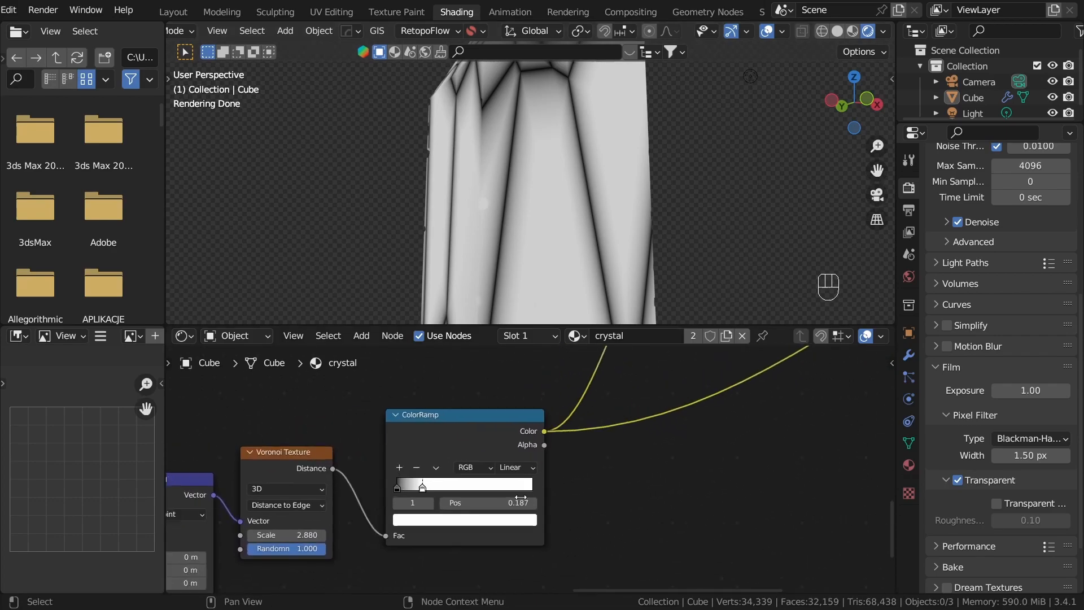
drag(382, 496, 345, 503)
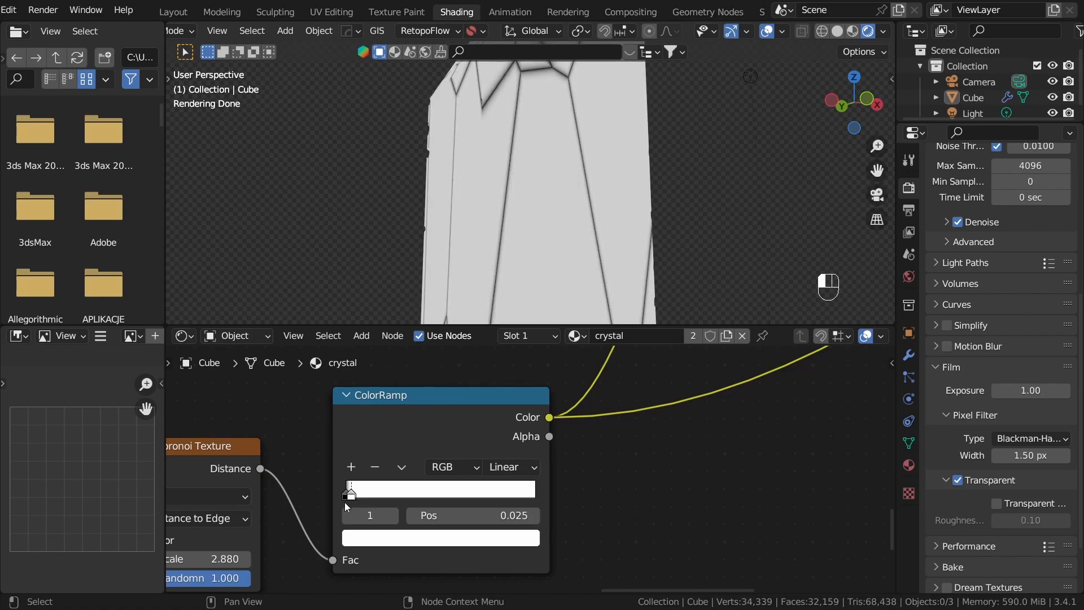
Step: Duplicate the ColorRamp, chain the copy after the original, and move the copy's white stop to 0.213
scroll(497, 407, down, 2)
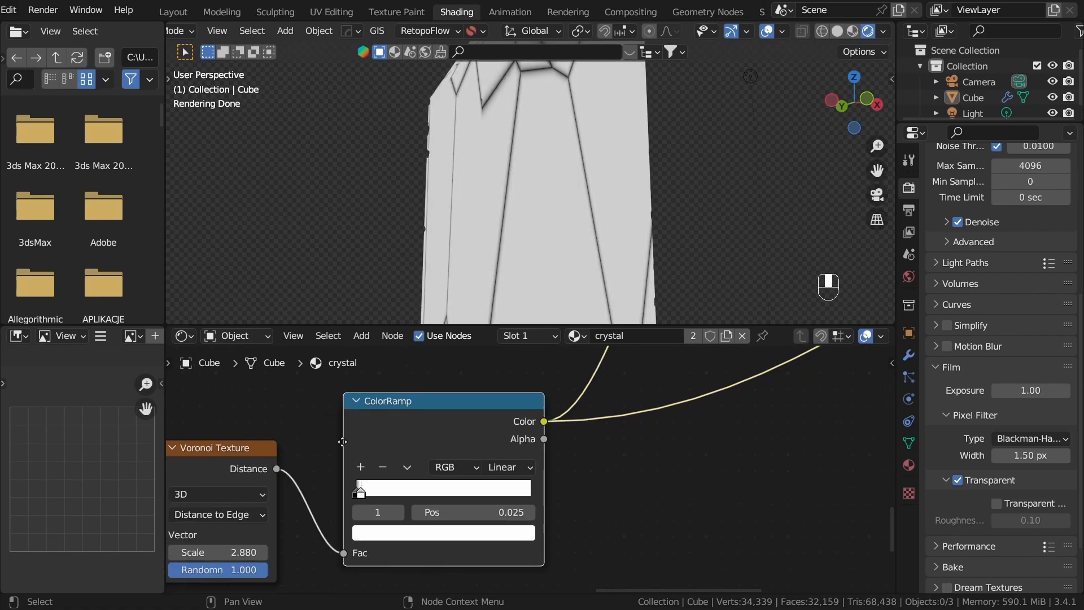
key(shift+d)
click(511, 422)
middle_drag(767, 452, 542, 429)
scroll(452, 492, up, 3)
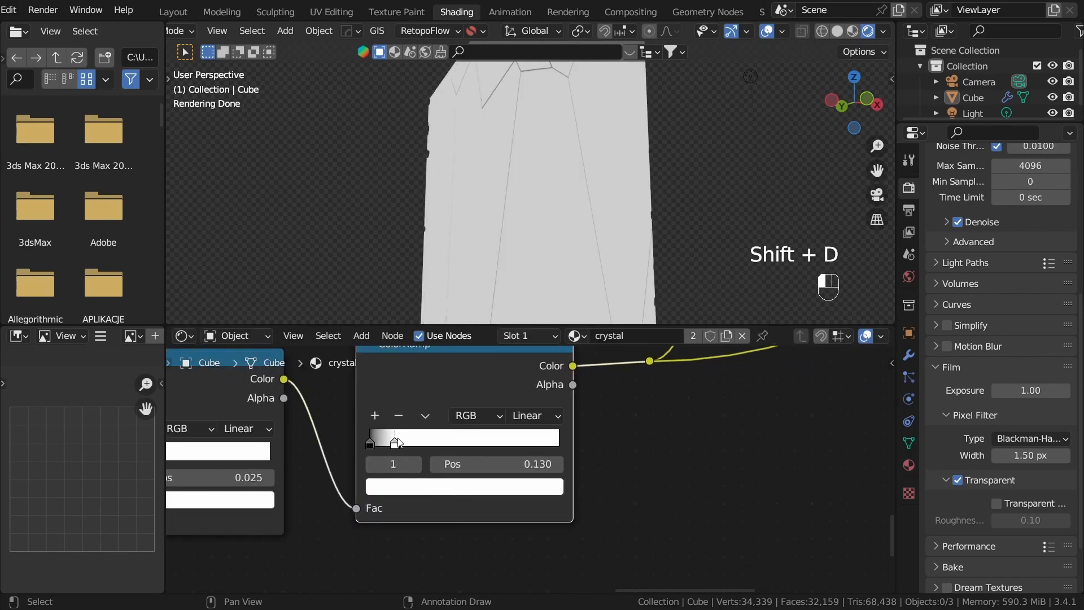
click(489, 543)
Step: Preview the Glass BSDF and examine the crack lines on the crystal from several angles
scroll(529, 470, down, 5)
middle_drag(568, 385, 548, 511)
drag(538, 522, 730, 480)
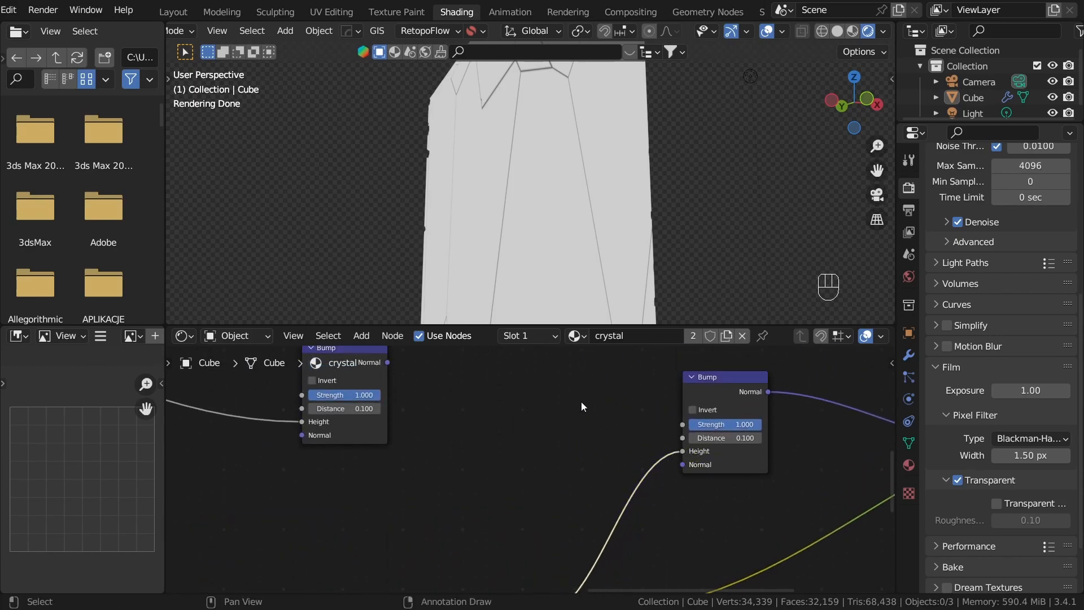
middle_drag(793, 426, 469, 445)
scroll(469, 446, down, 2)
ctrl+shift+click(666, 409)
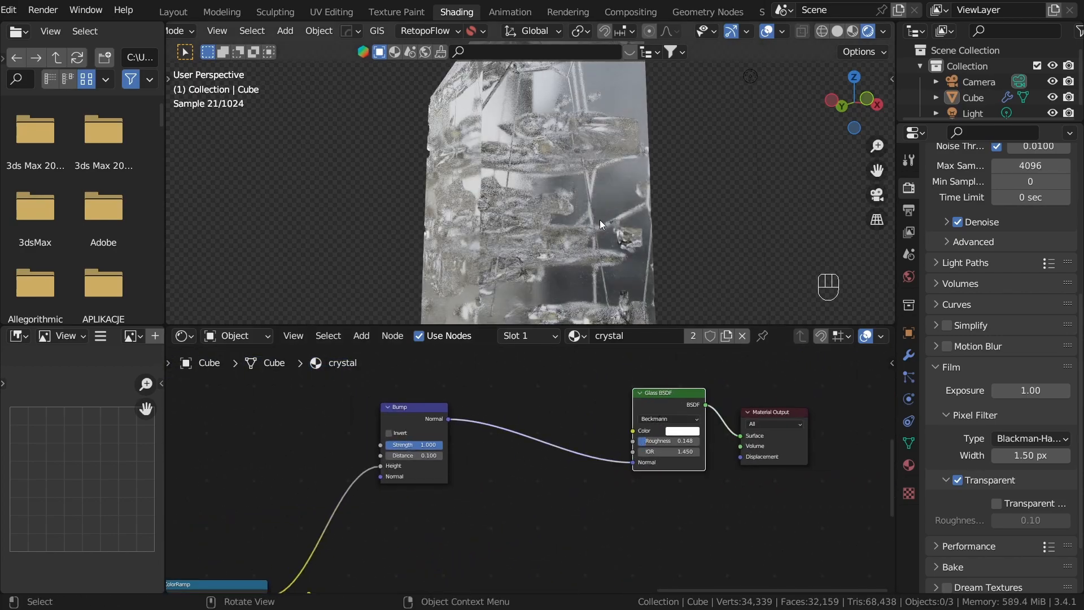
middle_drag(602, 220, 537, 205)
middle_drag(540, 143, 592, 305)
middle_drag(533, 201, 456, 106)
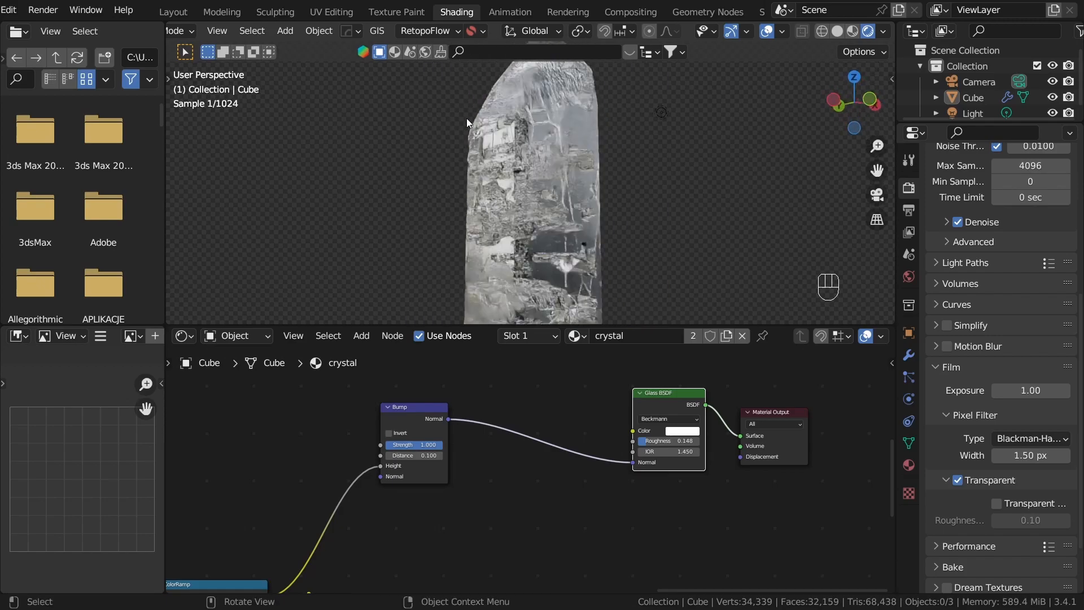
middle_drag(536, 136, 549, 178)
scroll(475, 378, down, 8)
middle_drag(475, 378, 624, 376)
scroll(497, 492, up, 5)
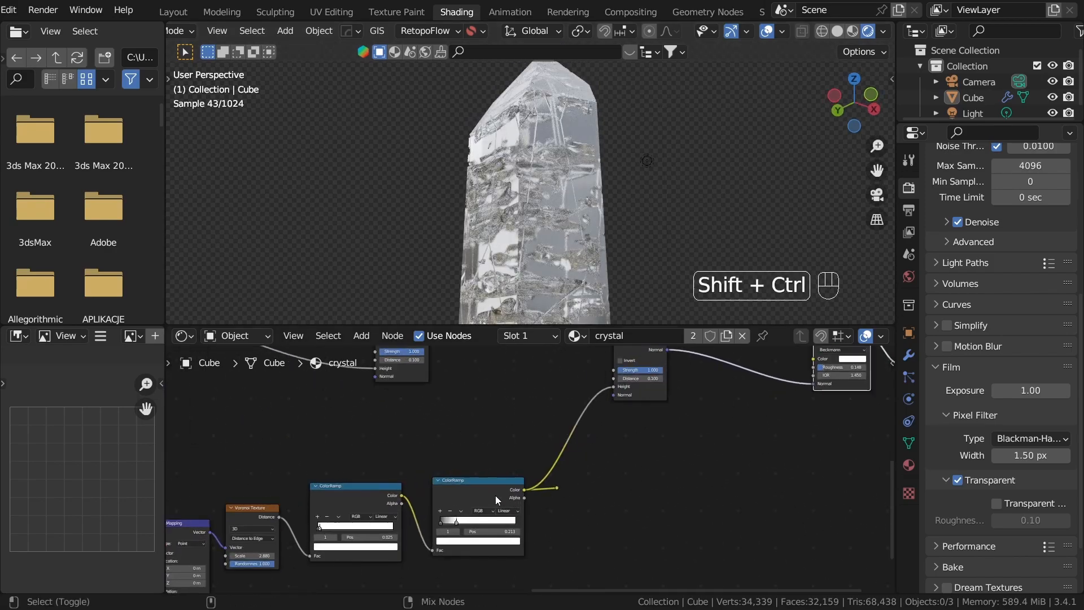
Step: Preview the second ColorRamp and delete the leftover reroute point on its output
ctrl+shift+click(495, 497)
key(x)
scroll(616, 215, down, 4)
middle_drag(611, 224, 628, 270)
scroll(621, 260, up, 2)
middle_drag(402, 445, 481, 441)
Step: Preview the first ColorRamp and set the Voronoi Texture's scale to 5.850
ctrl+shift+click(462, 489)
middle_drag(551, 187, 525, 203)
key(a)
scroll(528, 497, up, 4)
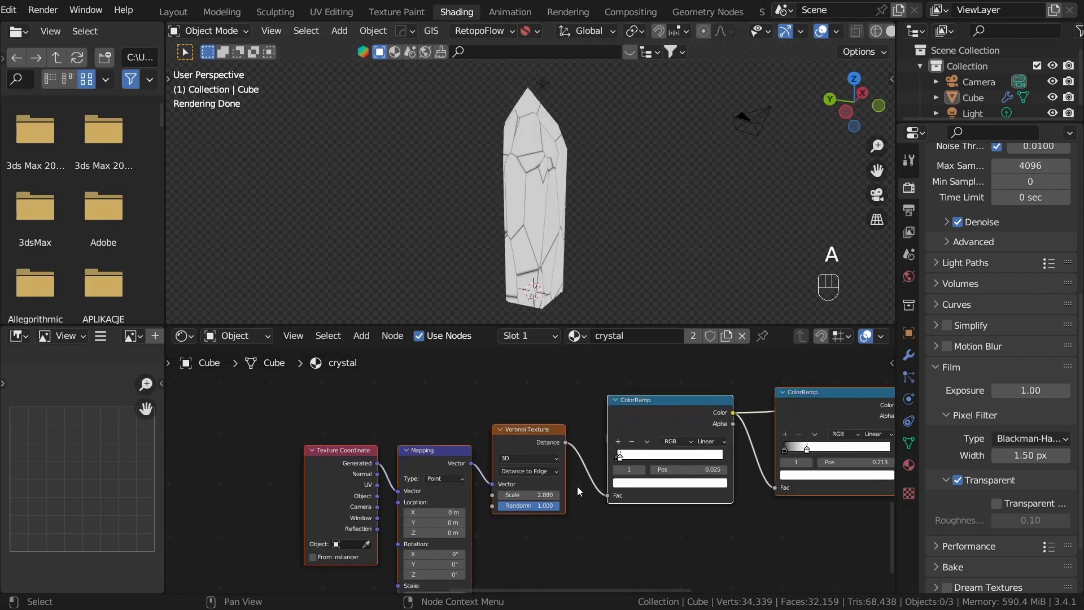
click(580, 552)
shift+drag(549, 500, 709, 500)
click(545, 389)
middle_drag(545, 212, 602, 171)
scroll(577, 204, up, 4)
middle_drag(576, 209, 508, 172)
click(769, 589)
middle_drag(585, 175, 537, 175)
scroll(435, 407, down, 4)
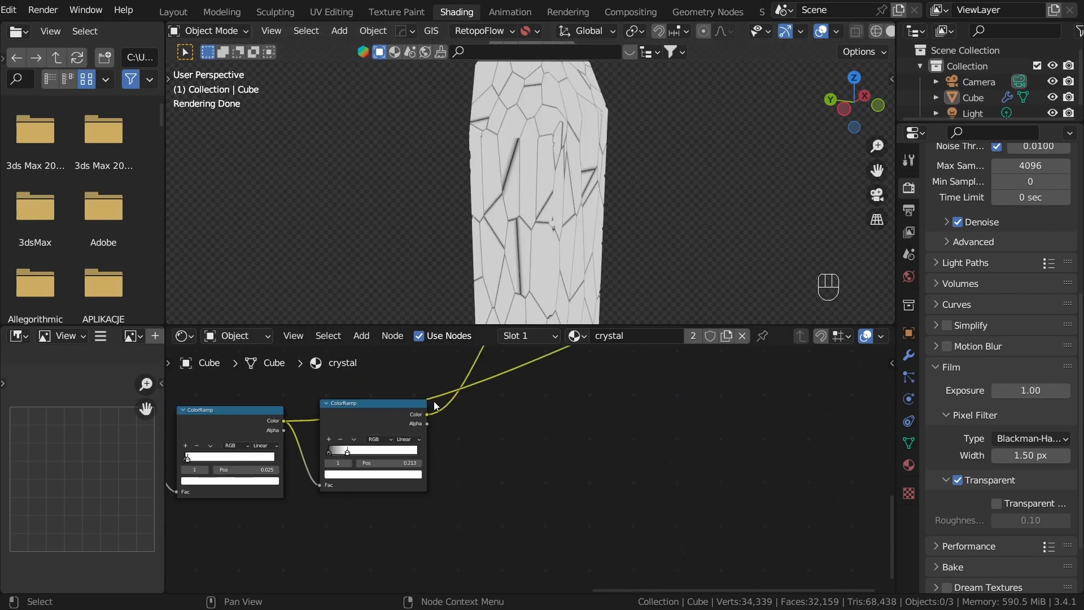
Step: Rearrange the crack-pattern nodes, moving both ColorRamps closer to the Voronoi Texture
scroll(436, 406, down, 3)
middle_drag(436, 406, 598, 453)
ctrl+shift+click(599, 453)
ctrl+shift+click(506, 469)
scroll(503, 458, up, 4)
middle_drag(423, 481, 623, 463)
scroll(489, 453, down, 3)
drag(453, 436, 597, 533)
middle_drag(584, 495, 588, 395)
key(g)
click(503, 530)
middle_drag(643, 459, 550, 502)
drag(525, 370, 708, 462)
key(g)
click(633, 507)
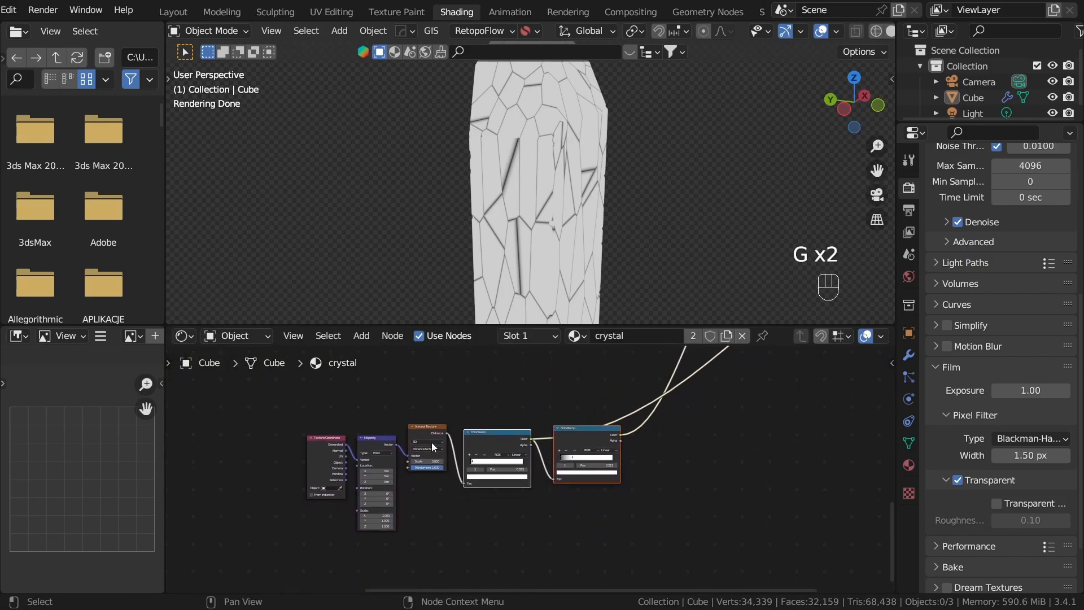
Step: Add a Noise Texture above the Voronoi Texture, feed it from the Mapping node, and preview its Fac output
scroll(436, 455, up, 3)
middle_drag(452, 364, 548, 448)
click(550, 424)
key(shift+a)
click(492, 412)
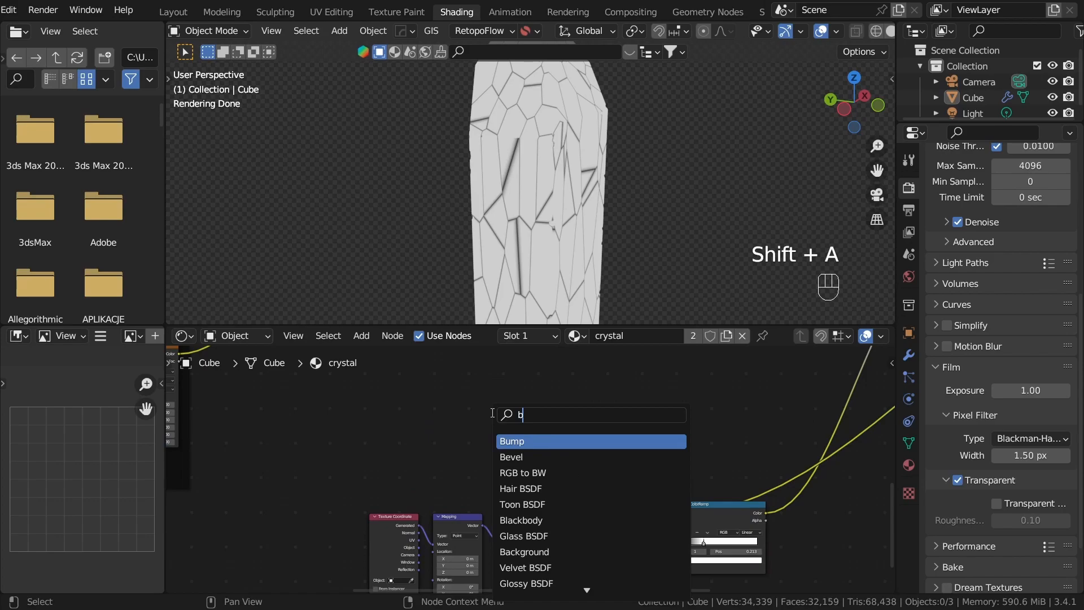
key(BackSpace)
text(noi)
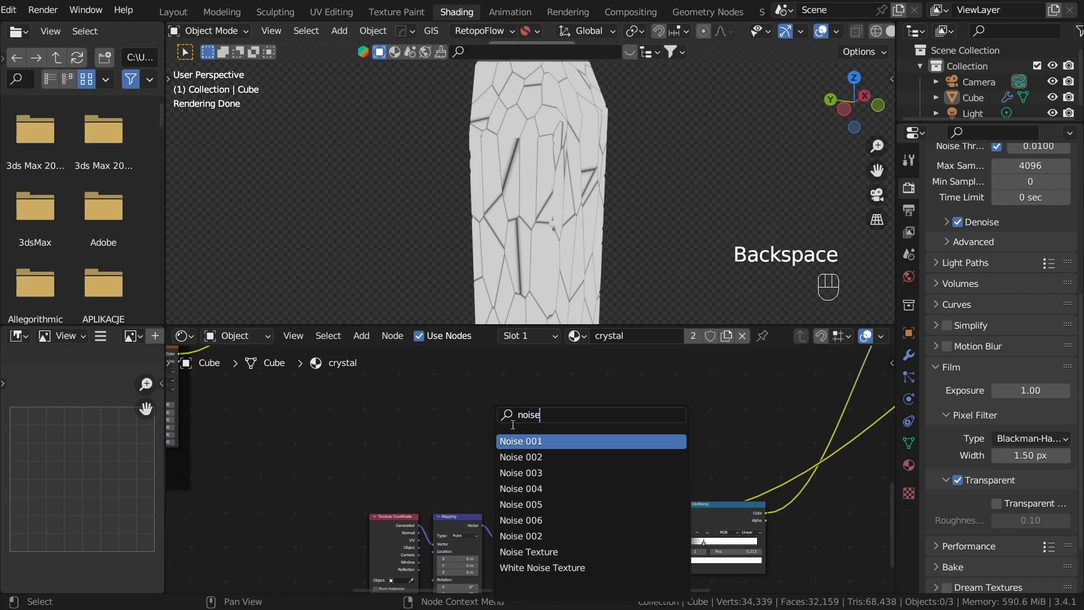
text(se)
click(540, 552)
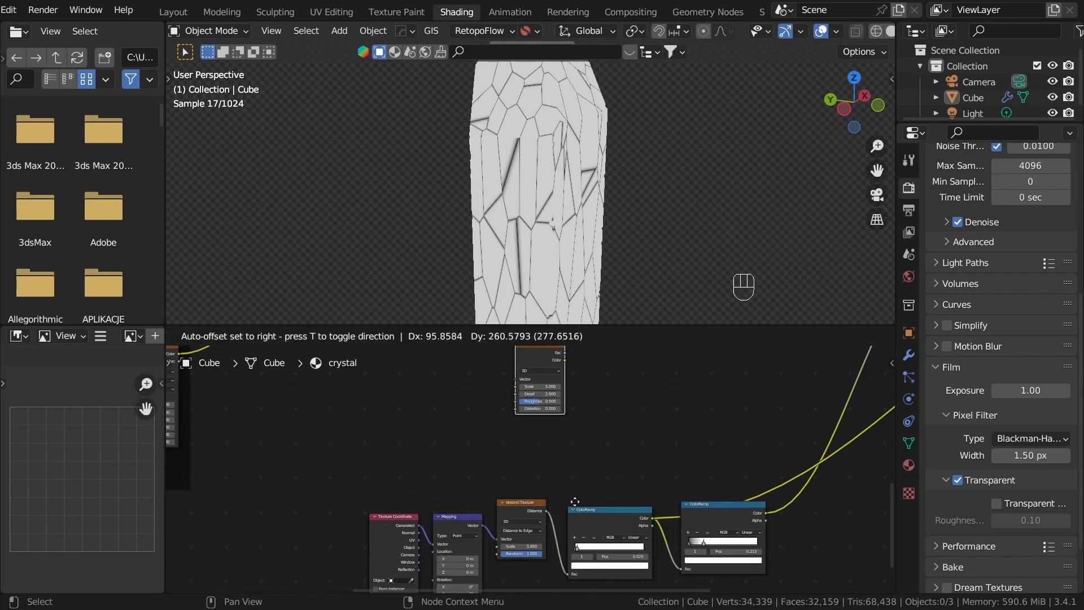
click(574, 566)
scroll(469, 502, up, 2)
drag(517, 445, 517, 446)
ctrl+shift+click(550, 402)
scroll(553, 457, up, 2)
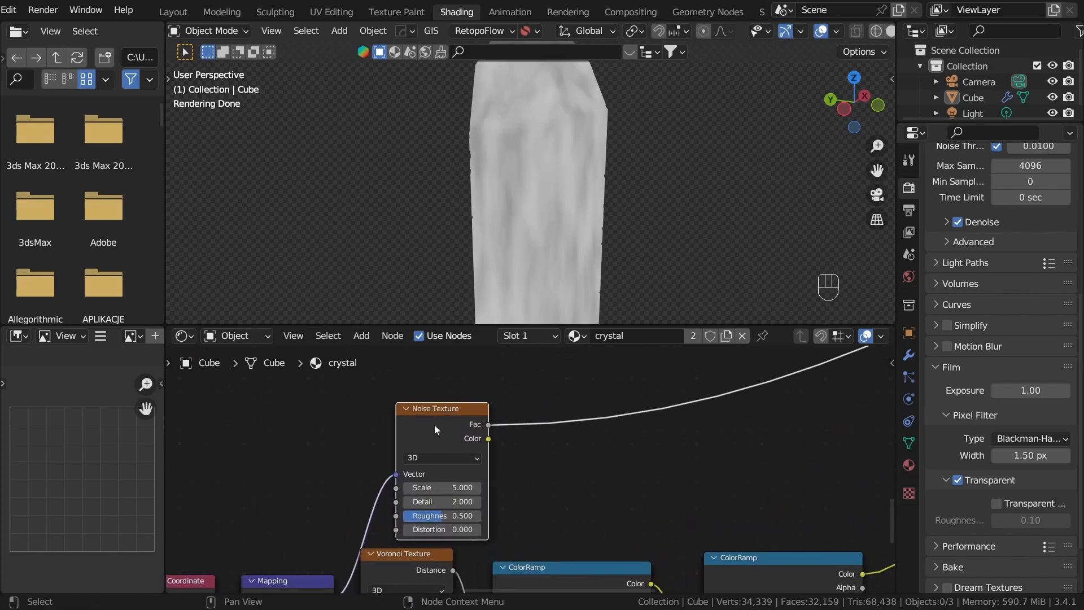
Step: Connect the Texture Coordinate's Object output to the Mapping node's Vector and preview the second ColorRamp
middle_drag(613, 394, 711, 347)
middle_drag(511, 517, 607, 443)
scroll(438, 520, up, 3)
drag(395, 524, 436, 495)
click(453, 438)
scroll(593, 431, down, 5)
middle_drag(706, 420, 608, 469)
ctrl+shift+click(576, 458)
scroll(608, 470, up, 1)
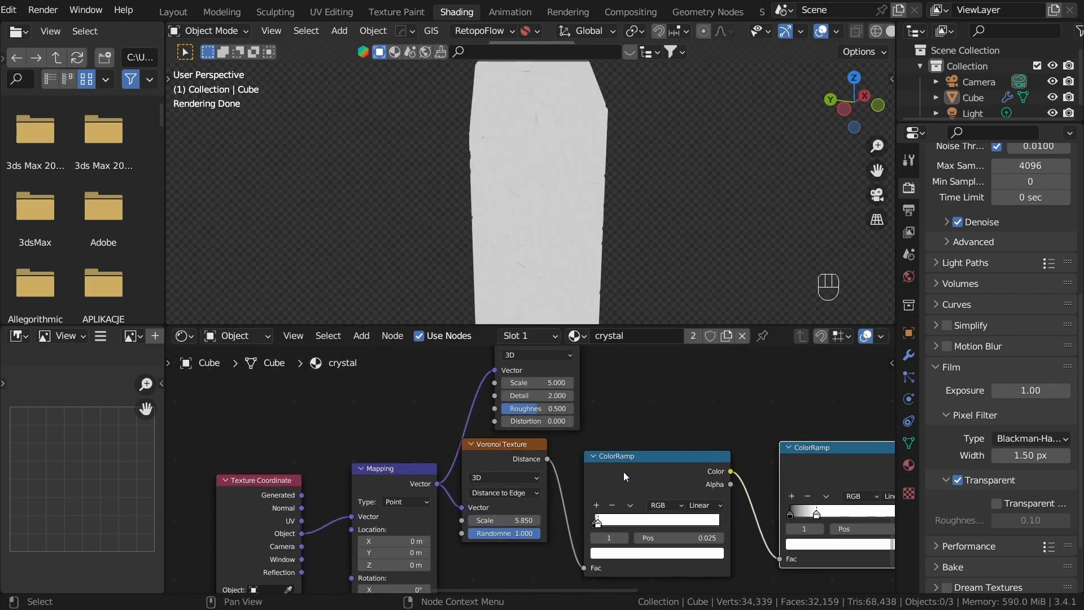
Step: Preview the Voronoi Texture's Distance output and set its scale to 1.370
ctrl+shift+click(508, 457)
middle_drag(491, 503, 645, 472)
scroll(645, 473, up, 3)
shift+drag(672, 493, 419, 493)
scroll(791, 418, down, 3)
middle_drag(847, 378, 655, 494)
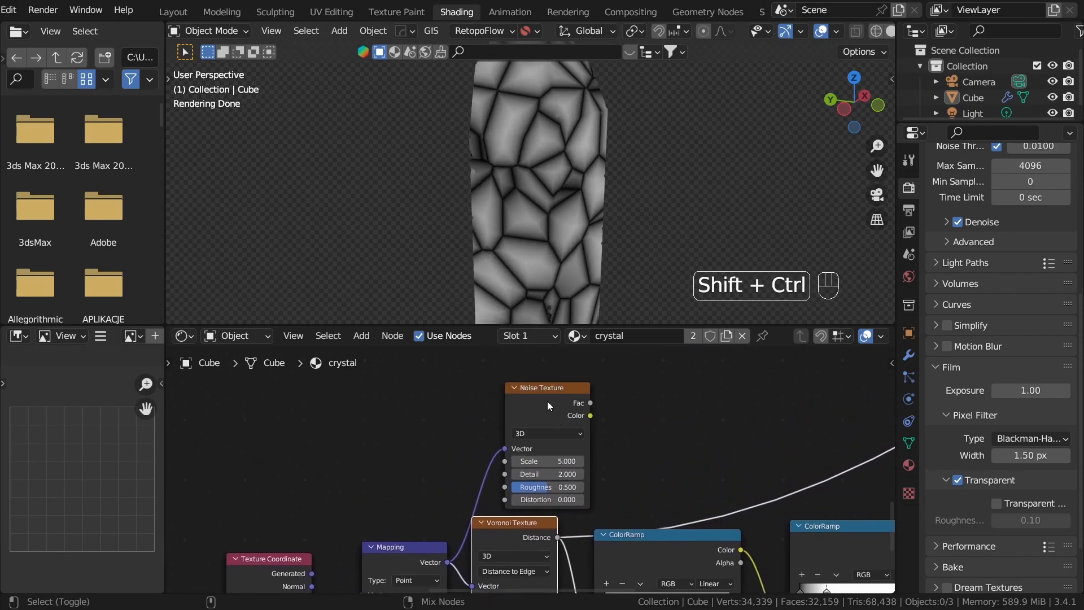
Step: Preview the Noise Texture's Fac output and set its scale to 1.080
ctrl+shift+click(547, 403)
scroll(540, 466, up, 4)
shift+drag(577, 458, 352, 458)
scroll(683, 429, down, 5)
Step: Duplicate a ColorRamp onto the Noise Texture's Fac output and shift its stops toward the white end
click(659, 551)
key(shift+d)
click(688, 400)
scroll(650, 449, up, 2)
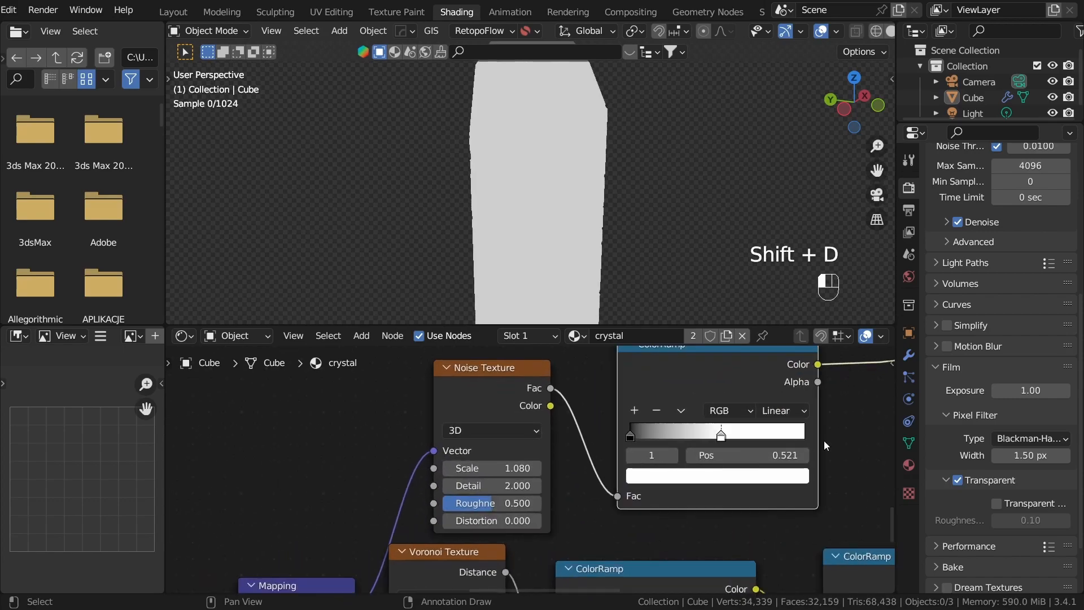
drag(671, 436, 813, 442)
drag(648, 433, 746, 444)
scroll(814, 439, down, 3)
Step: Set the noise ColorRamp's black stop to 0.521 and preview the second crack ColorRamp
middle_drag(816, 438, 616, 430)
click(784, 473)
middle_drag(762, 508, 862, 503)
drag(571, 429, 498, 429)
mouse_move(634, 430)
mouse_down()
mouse_move(570, 423)
mouse_move(640, 414)
mouse_up()
drag(498, 429, 575, 432)
middle_drag(780, 434, 525, 504)
ctrl+shift+click(525, 504)
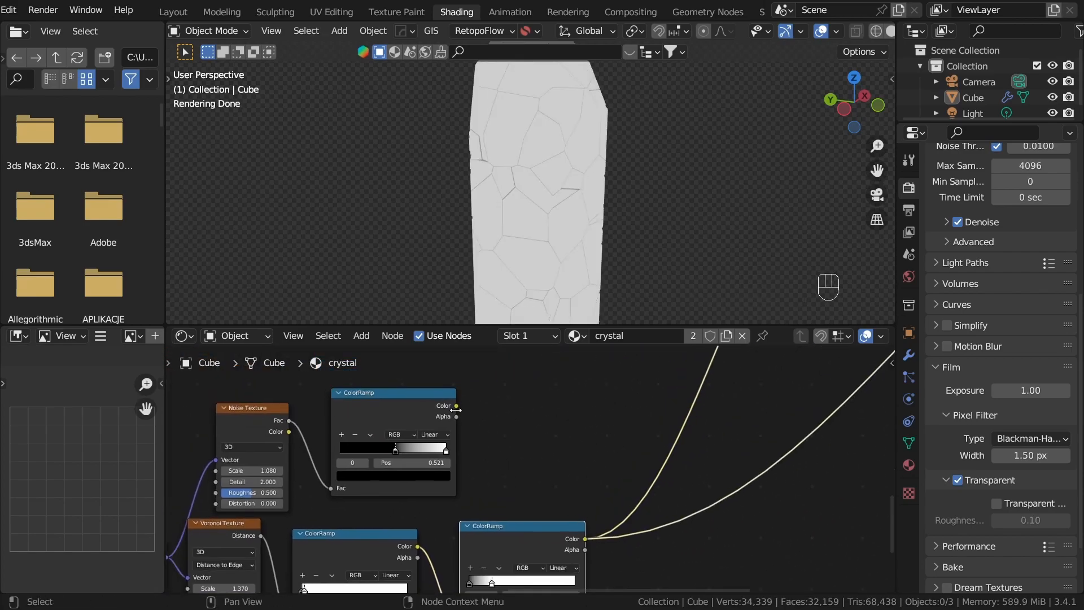
Step: Add a Mix node in Add mode from the second crack ColorRamp's Color output
middle_drag(493, 428, 491, 402)
drag(521, 499, 520, 483)
drag(582, 498, 629, 419)
text(a)
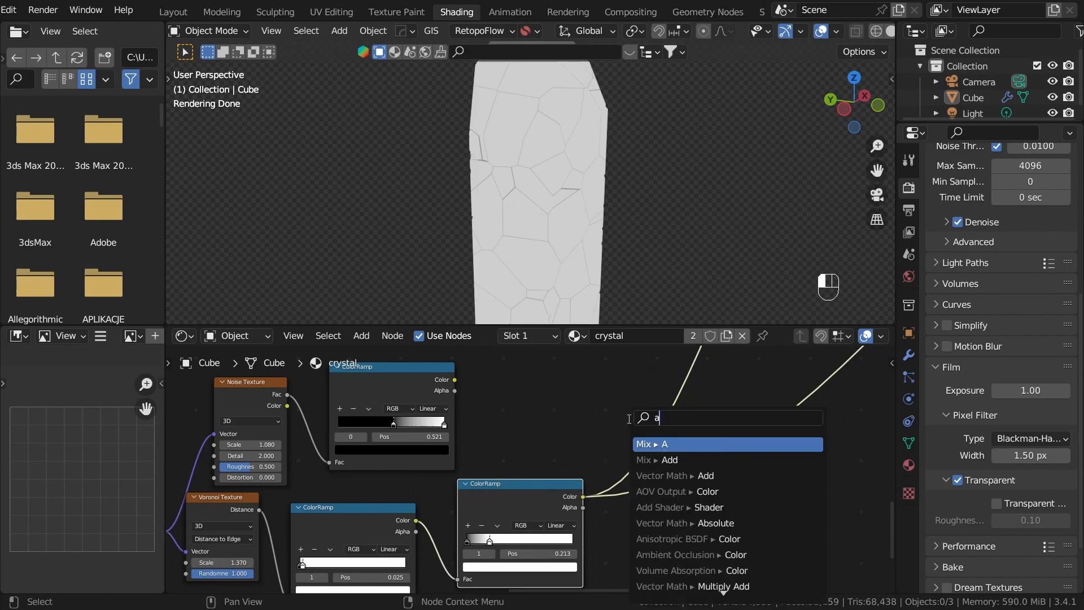
text(dd)
key(Return)
click(654, 393)
scroll(538, 385, up, 3)
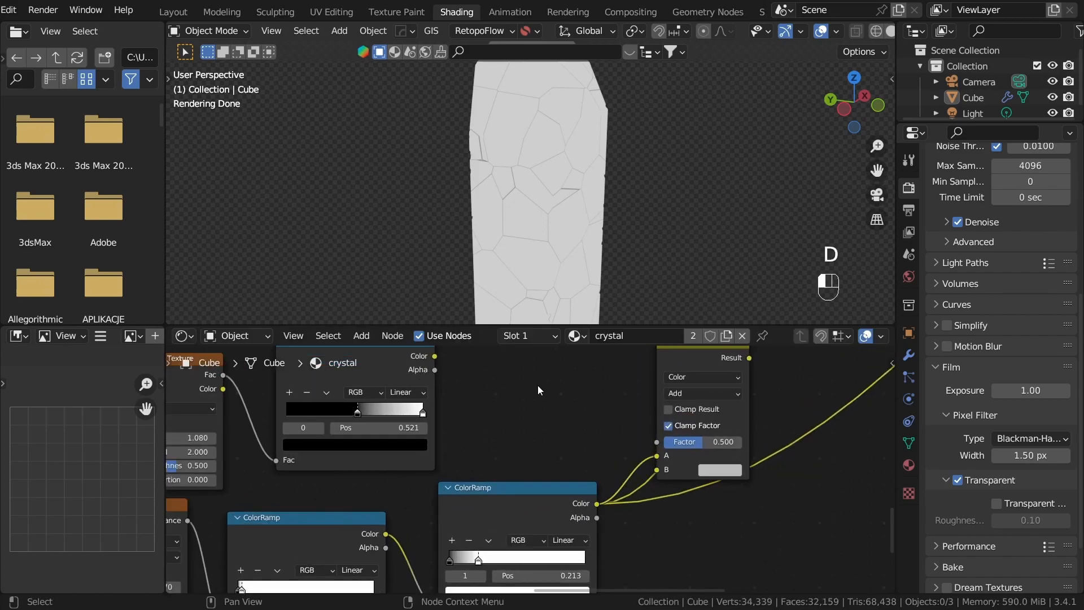
Step: Connect the noise ColorRamp's Color to the Add node's B input, set the factor to 1.000, and clamp the result
drag(435, 386, 734, 472)
ctrl+shift+click(706, 388)
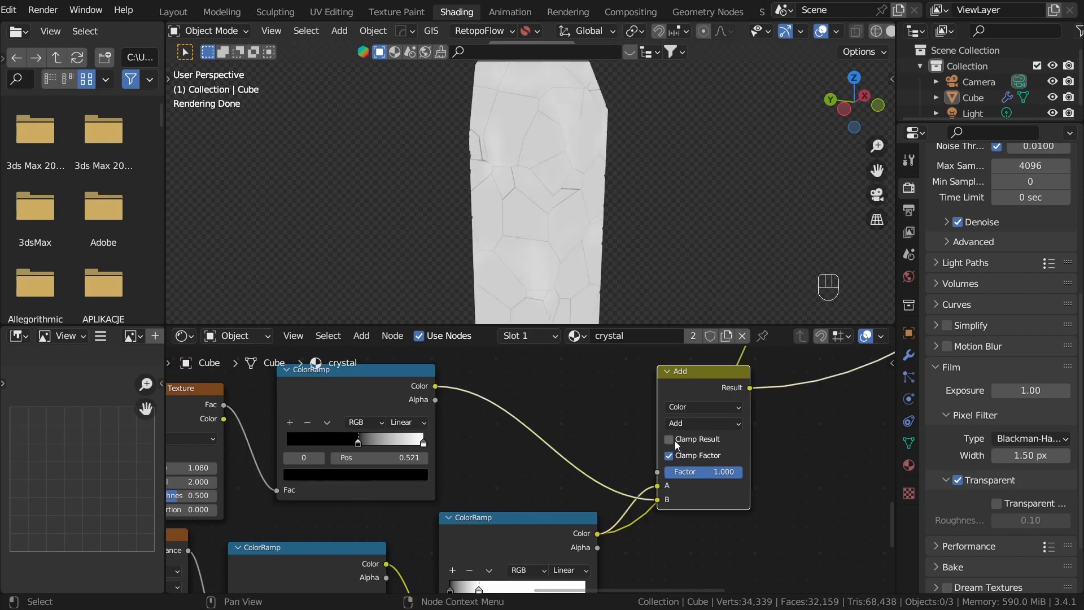
middle_drag(431, 457, 551, 428)
Step: Shift the crack-mask noise ColorRamp's white and black stops toward the black end to weaken the crack lines
scroll(548, 428, up, 2)
drag(549, 408, 534, 405)
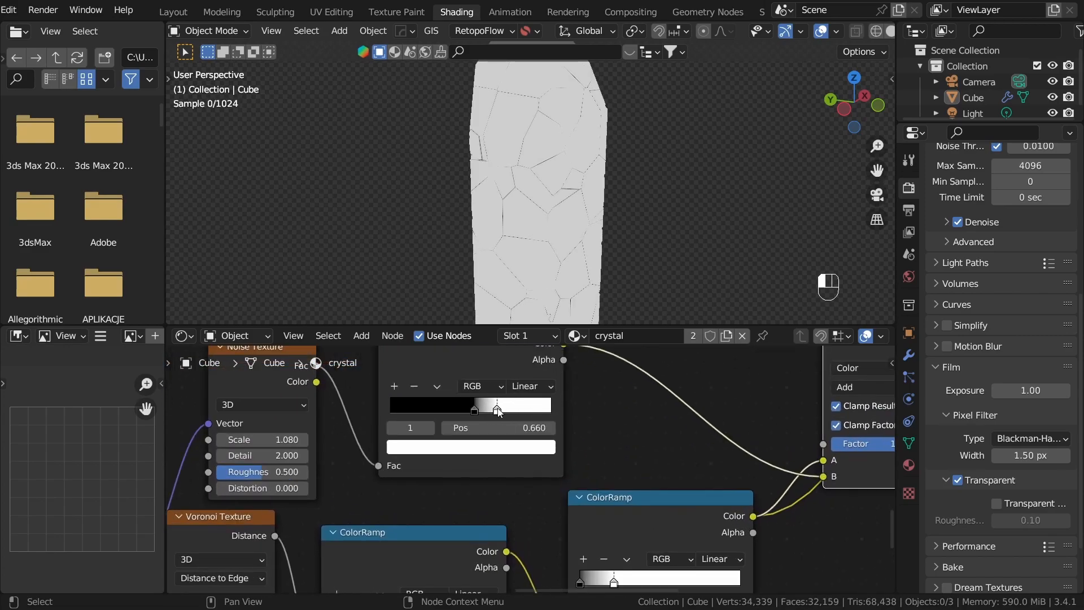
drag(474, 411, 404, 412)
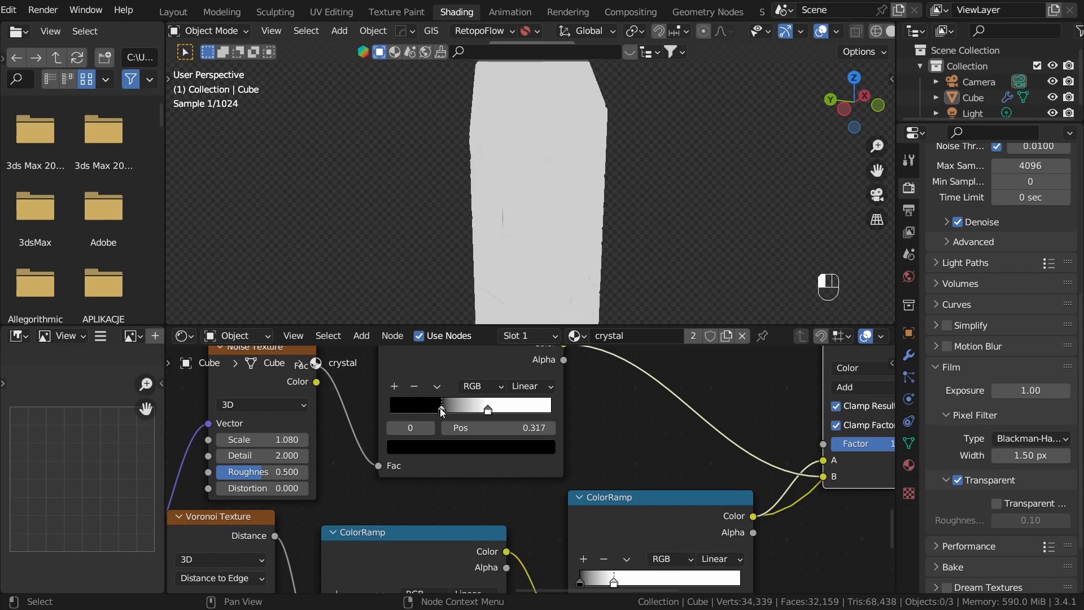
drag(488, 409, 461, 414)
middle_drag(544, 171, 615, 222)
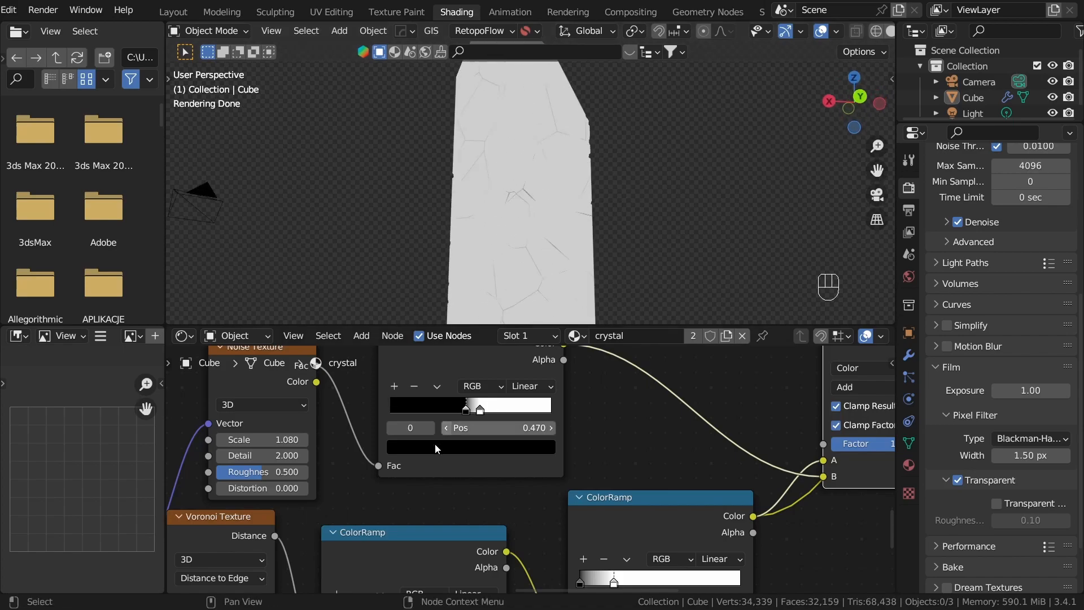
scroll(435, 443, up, 2)
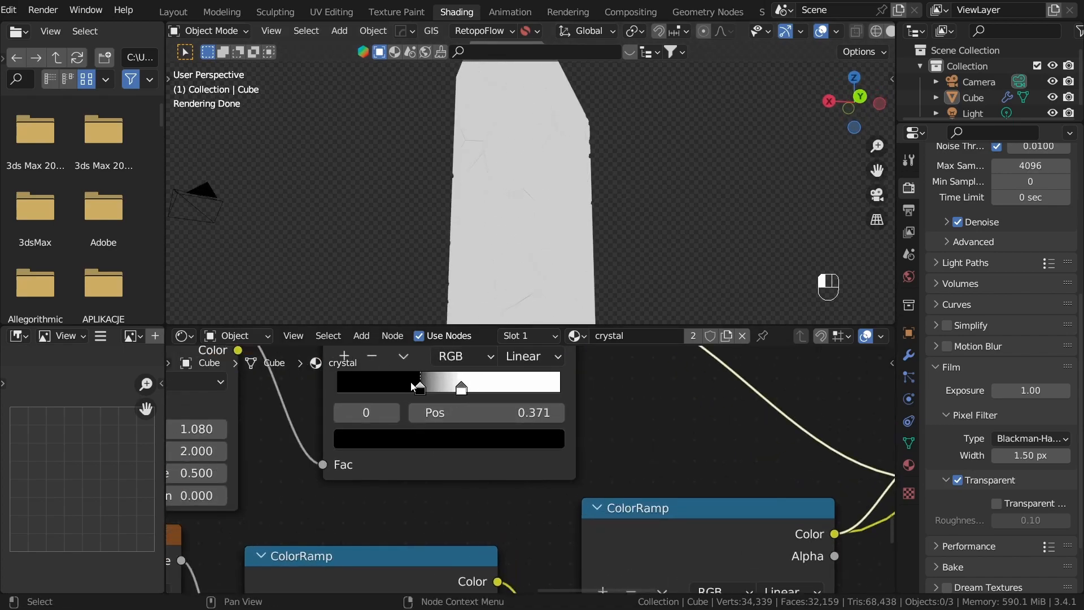
scroll(692, 431, down, 4)
scroll(590, 486, up, 2)
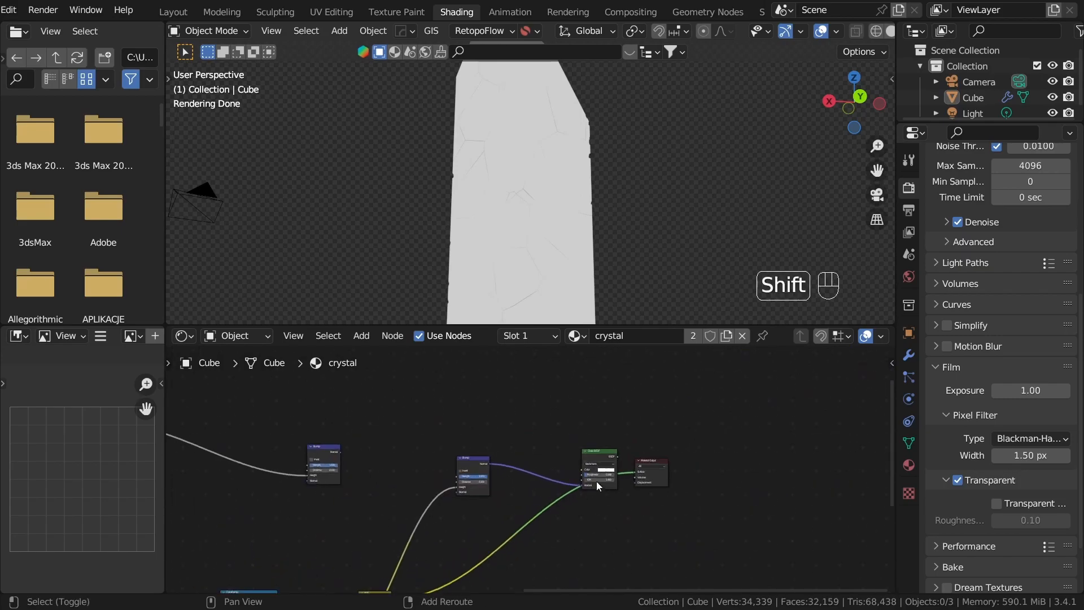
Step: Restore the Glass BSDF as the surface shader and connect the crack Add node's Result to the second Bump node's Height
ctrl+shift+click(604, 454)
middle_drag(625, 222, 485, 264)
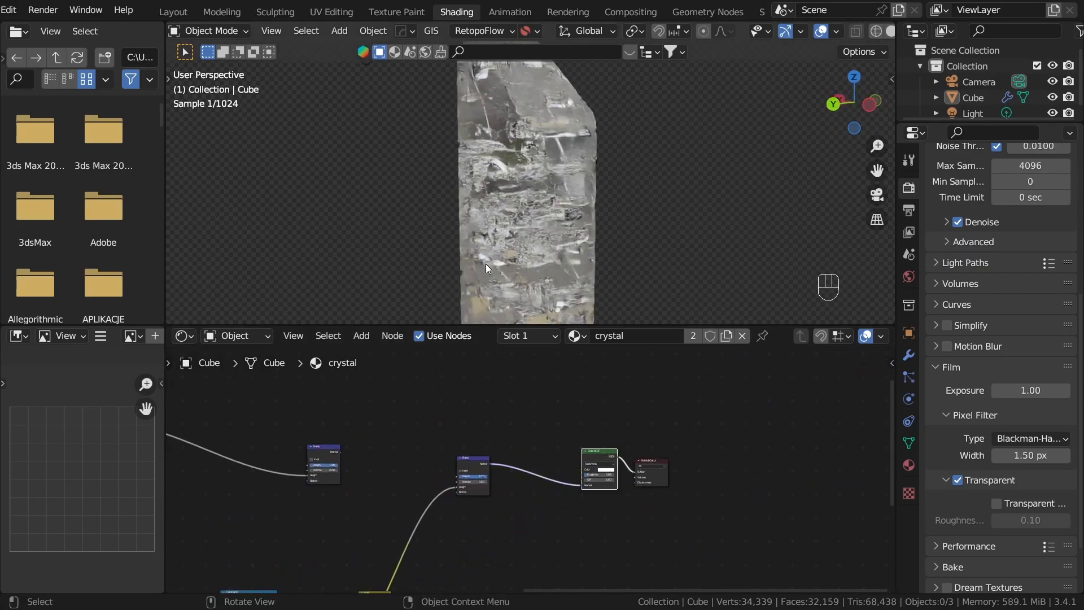
middle_drag(525, 568, 631, 418)
scroll(522, 464, up, 5)
middle_drag(457, 443, 555, 554)
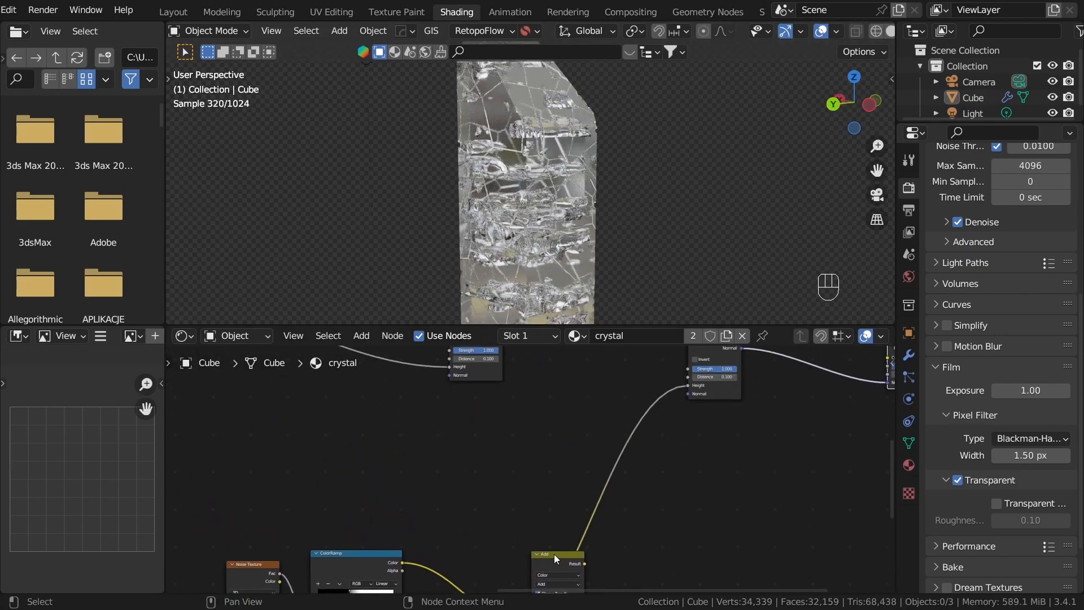
click(556, 553)
key(ctrl+shift+d)
click(541, 482)
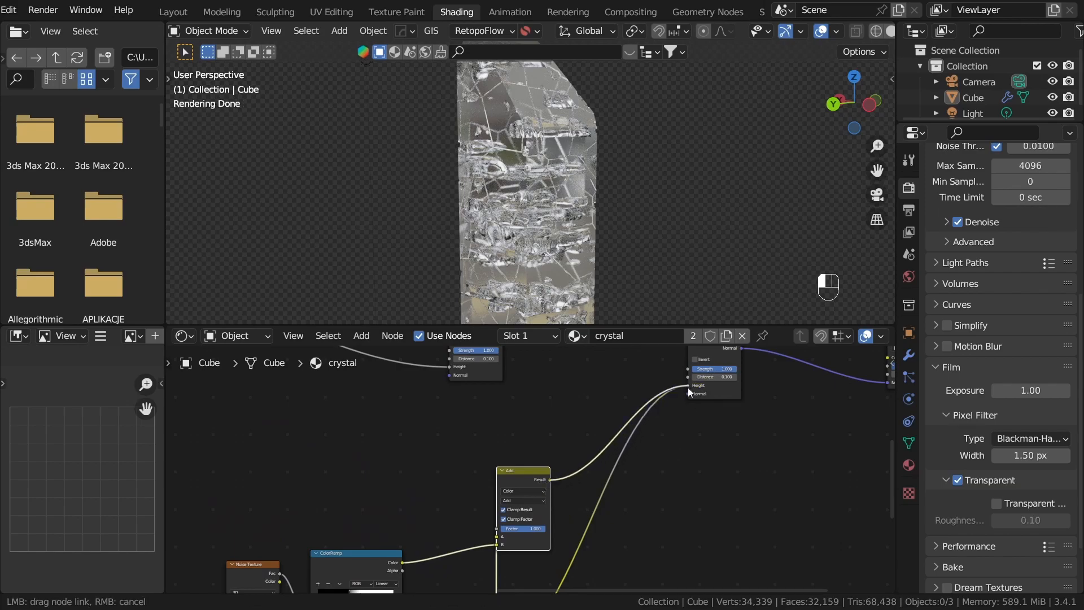
drag(688, 387, 689, 387)
drag(522, 487, 613, 540)
middle_drag(474, 204, 530, 125)
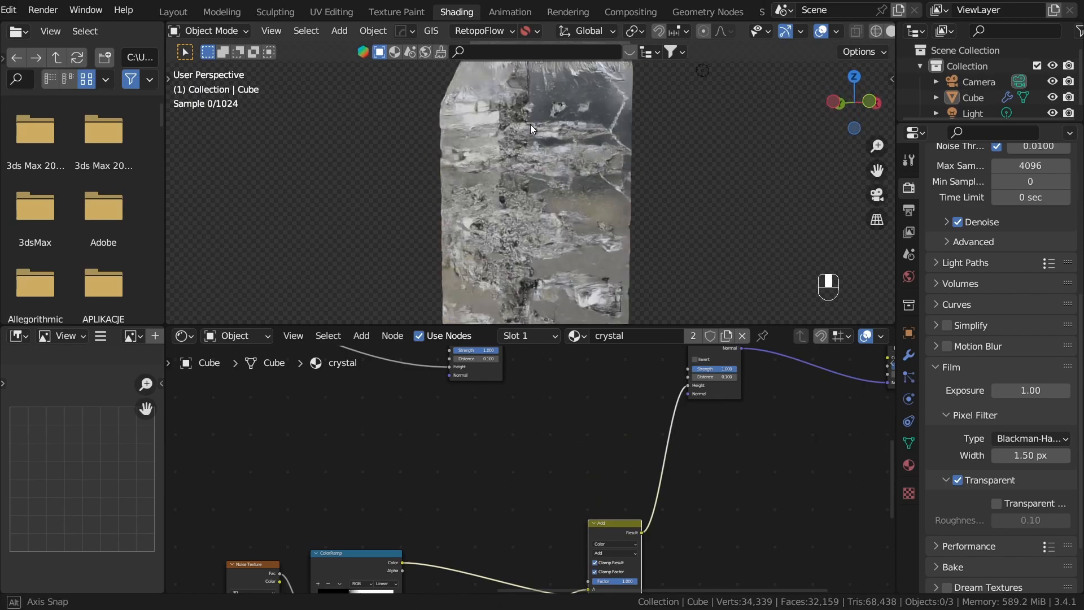
middle_drag(634, 255, 572, 280)
Step: Use solid viewport shading and connect the wave Bump node's Normal output to the crack Bump node's Normal input
key(z)
click(760, 262)
scroll(565, 492, down, 4)
scroll(561, 440, up, 1)
middle_drag(576, 510, 662, 503)
click(568, 451)
middle_drag(662, 410, 530, 443)
scroll(531, 443, up, 8)
middle_drag(488, 408, 547, 506)
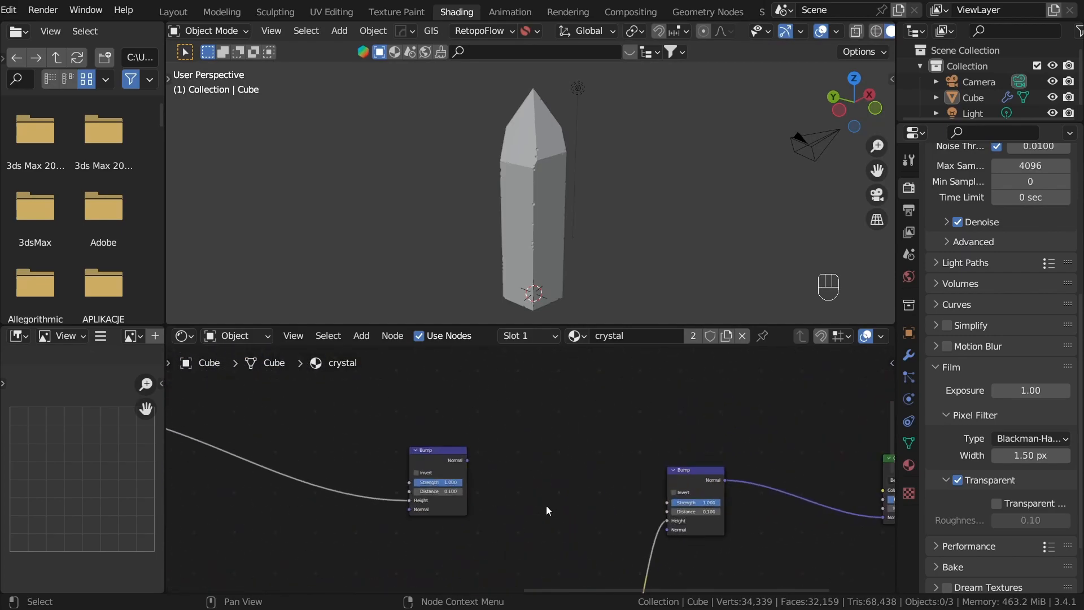
drag(465, 460, 516, 468)
drag(673, 534, 670, 530)
Step: Examine the combined bumps on the crystal in rendered shading, and return the viewport to solid shading
key(z)
click(614, 120)
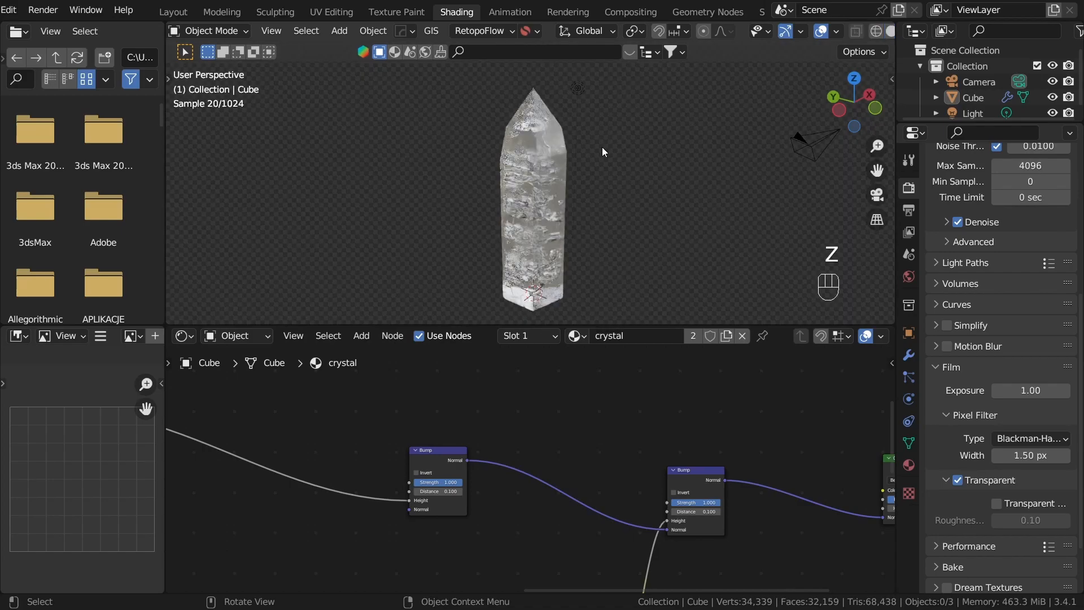
mouse_move(603, 225)
middle_down()
mouse_move(623, 206)
mouse_move(608, 220)
middle_up()
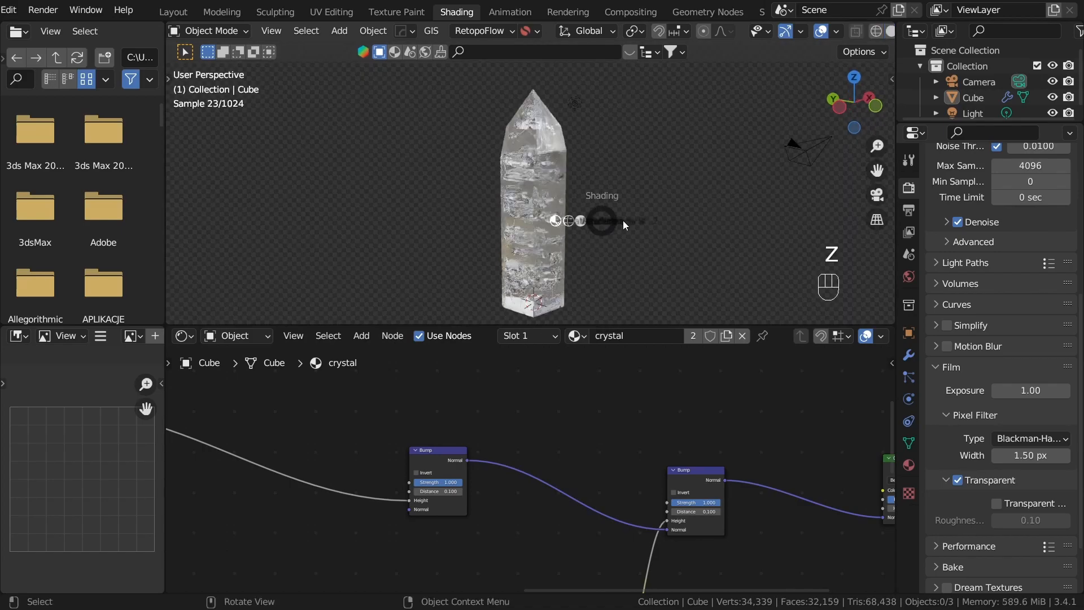
key(z)
click(650, 224)
Step: Group the Voronoi crack nodes, from their texture coordinates through the Add node, in one frame
scroll(647, 507, down, 3)
scroll(647, 511, down, 3)
middle_drag(647, 511, 663, 367)
scroll(516, 472, up, 3)
drag(339, 390, 703, 549)
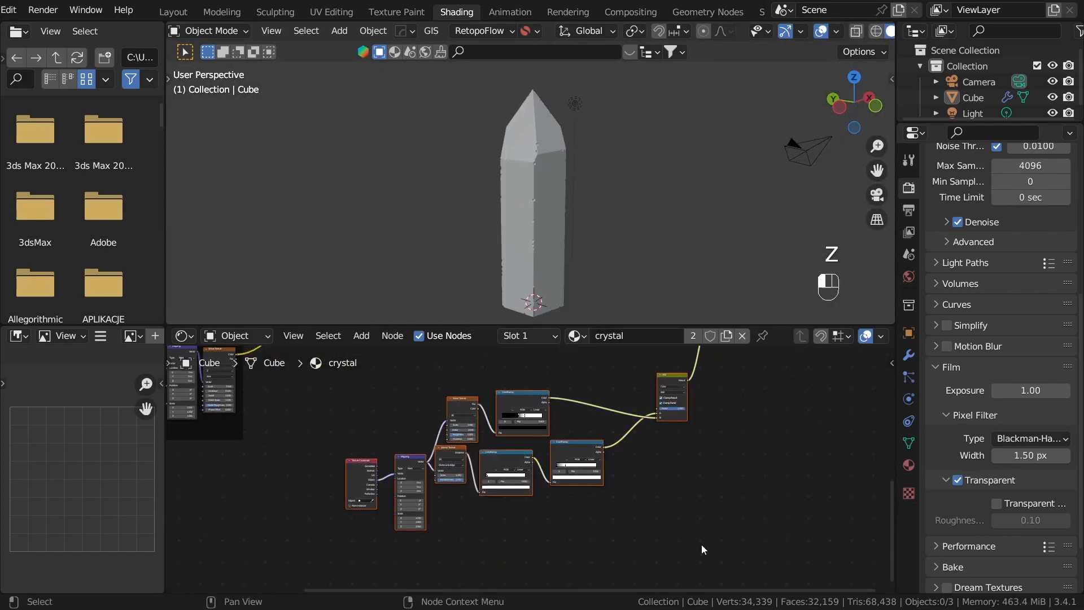
key(ctrl+j)
Step: Move the two Bump nodes close together and place the Material Output farther from the Glass BSDF
middle_drag(658, 527, 599, 449)
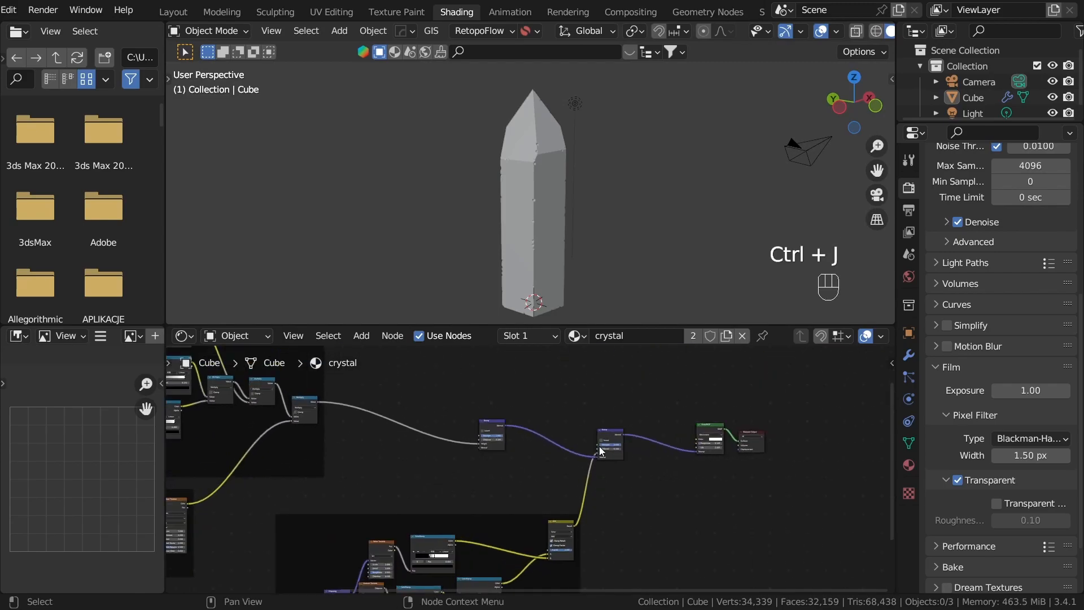
drag(435, 407, 690, 503)
key(g)
click(589, 467)
key(g)
click(502, 410)
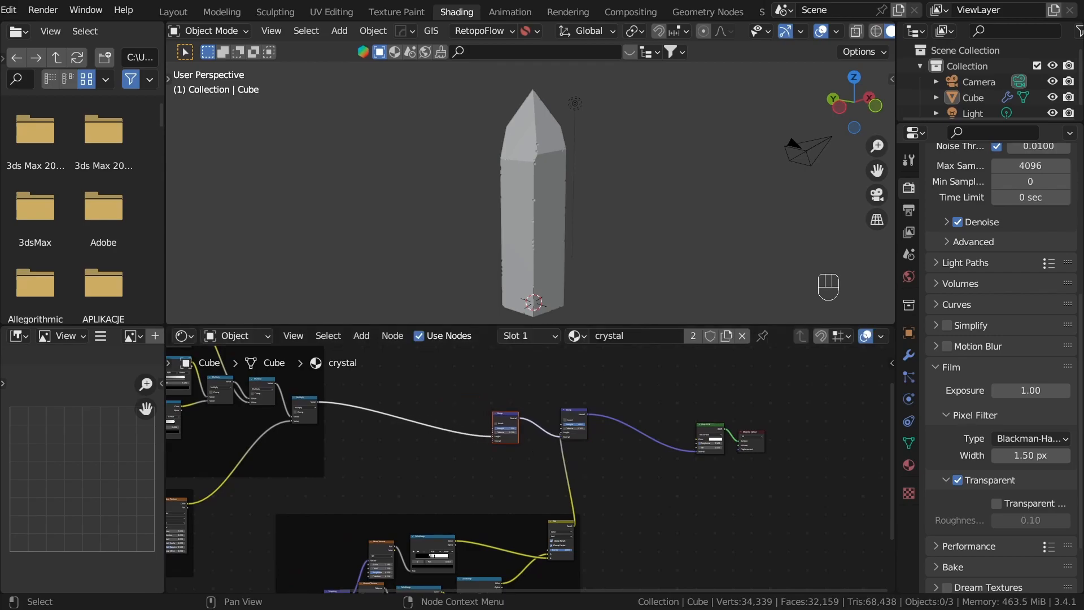
scroll(474, 442, up, 10)
middle_drag(722, 453, 536, 501)
drag(567, 476, 856, 450)
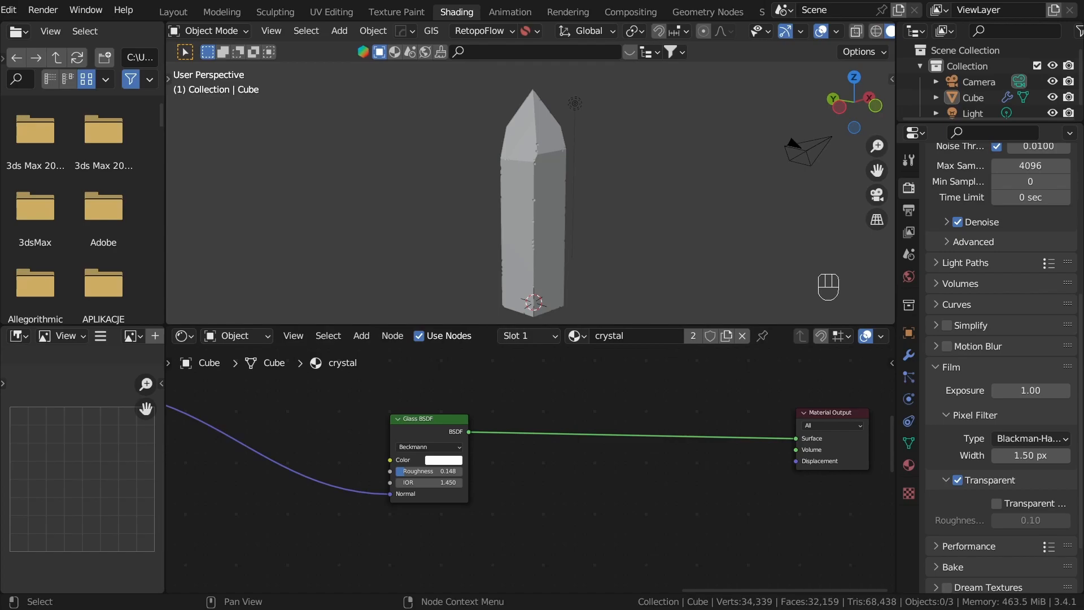
Step: Add a Principled Volume node and connect its Volume output to the Material Output's Volume input
key(shift+a)
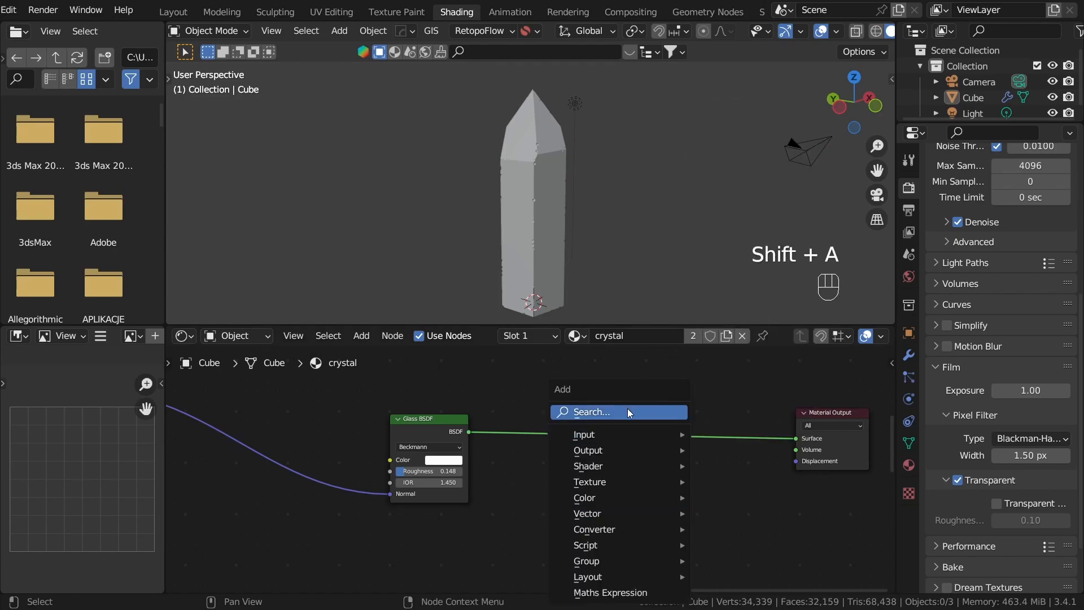
text(prin)
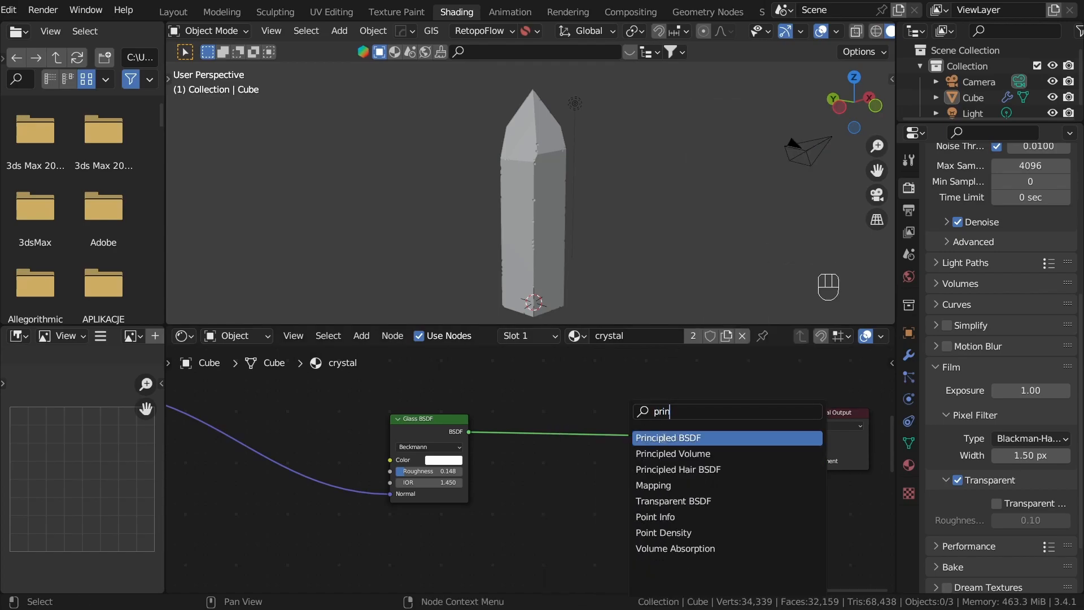
click(666, 453)
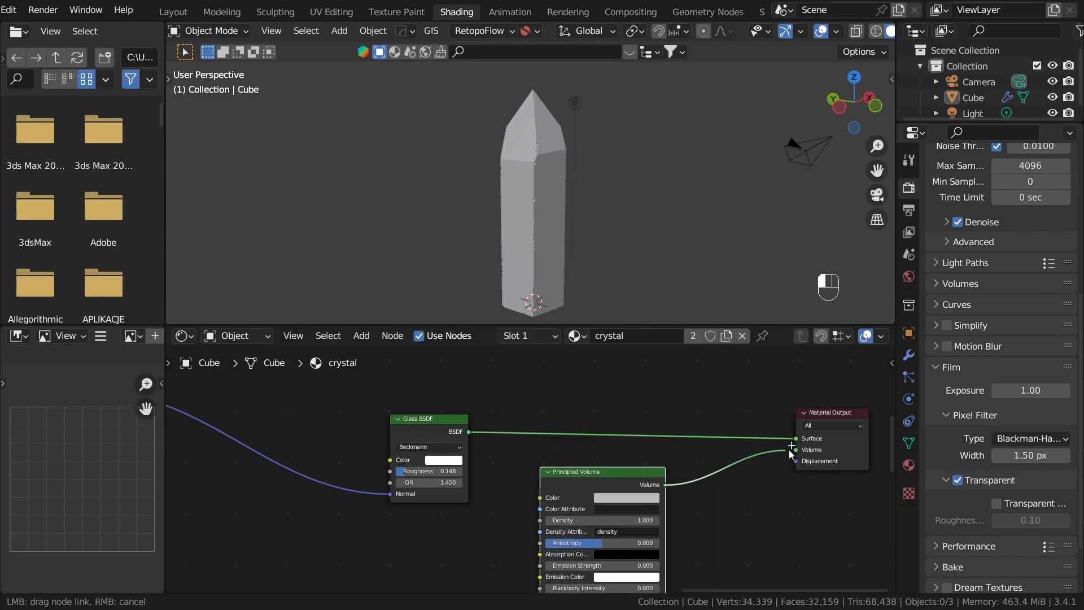
click(774, 493)
Step: Set the Principled Volume's Color to a near-white shade
scroll(751, 513, up, 3)
middle_drag(745, 525, 688, 447)
scroll(692, 504, up, 1)
scroll(690, 502, up, 1)
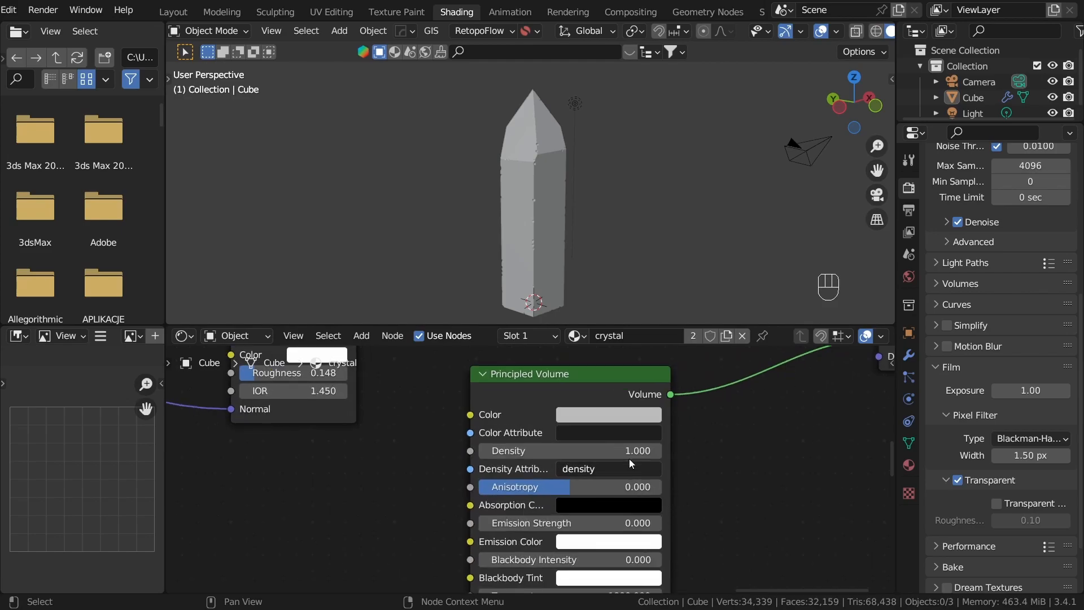
click(605, 418)
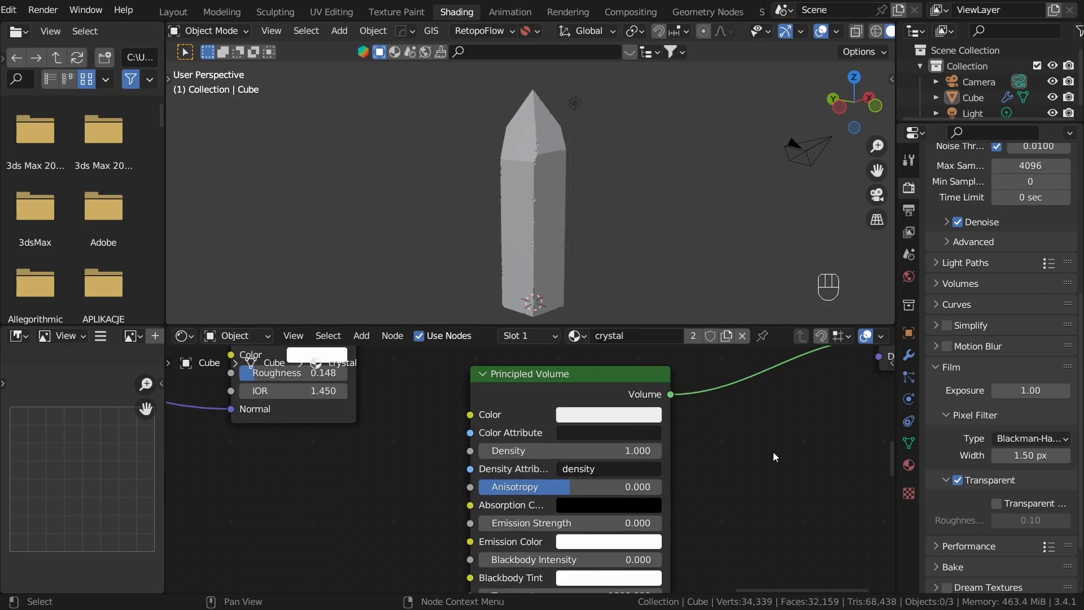
middle_drag(720, 491, 797, 477)
scroll(505, 519, down, 3)
middle_drag(503, 520, 660, 514)
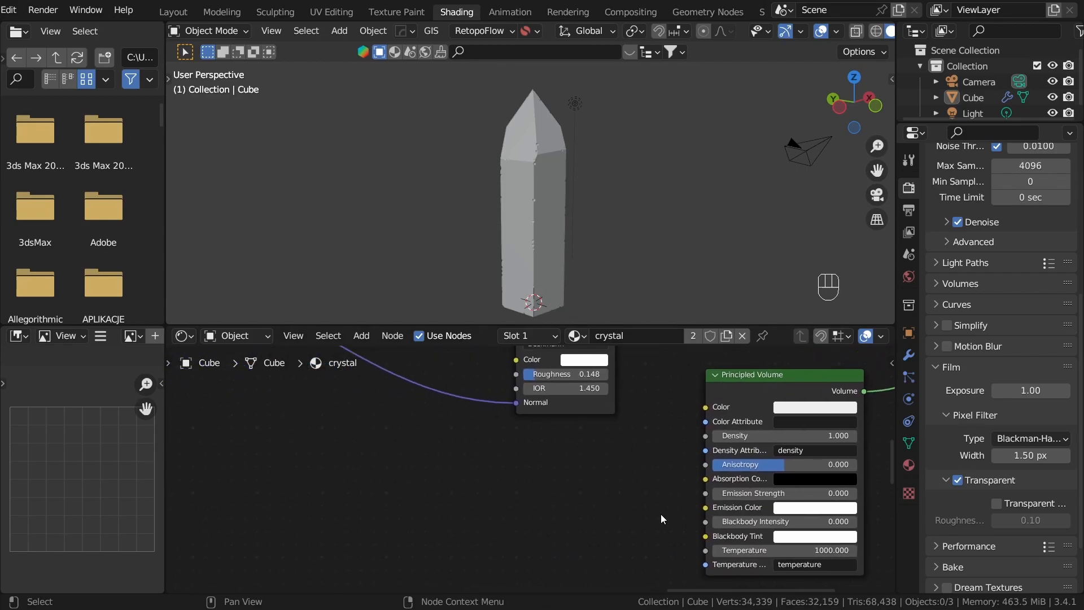
Step: Reposition the Principled Volume below the Glass BSDF and add a Noise Texture node beside it
scroll(531, 475, down, 5)
drag(685, 418, 696, 498)
middle_drag(654, 526, 581, 415)
key(shift+a)
click(372, 396)
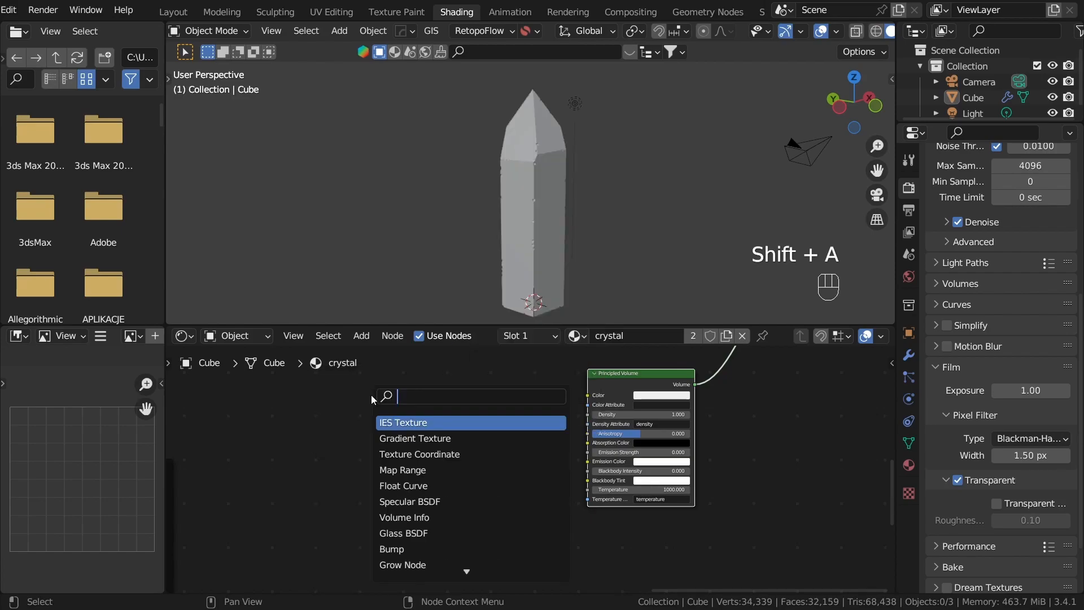
key(shift+a)
click(466, 418)
text(noise)
click(502, 553)
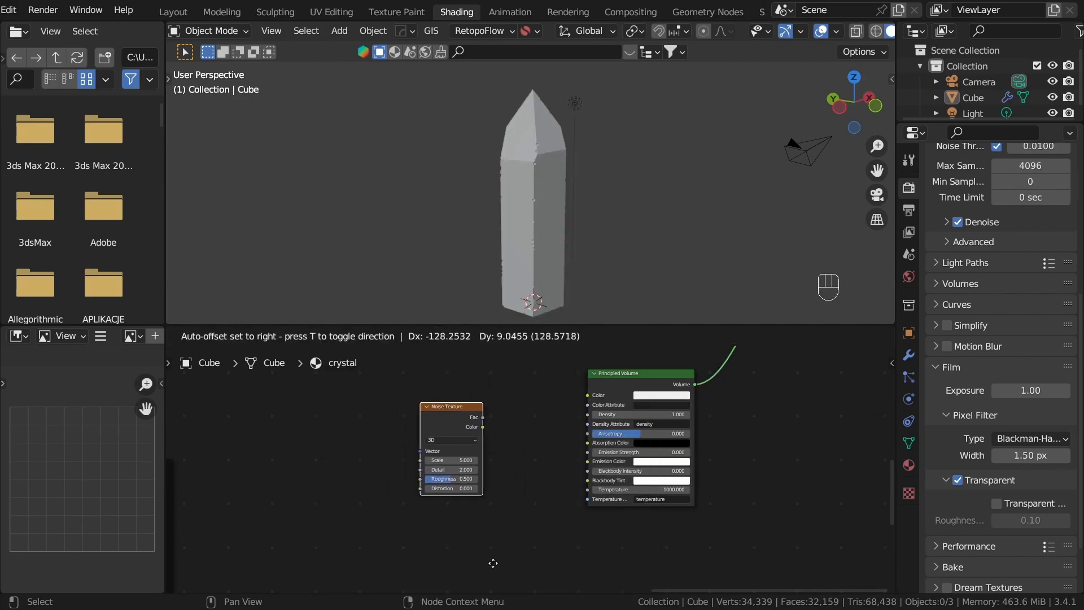
click(558, 504)
middle_drag(409, 483, 539, 462)
Step: Add a ColorRamp node from the new Noise Texture's Fac output
mouse_move(595, 421)
mouse_down()
mouse_move(478, 437)
mouse_move(579, 418)
mouse_up()
scroll(531, 425, up, 4)
text(colo)
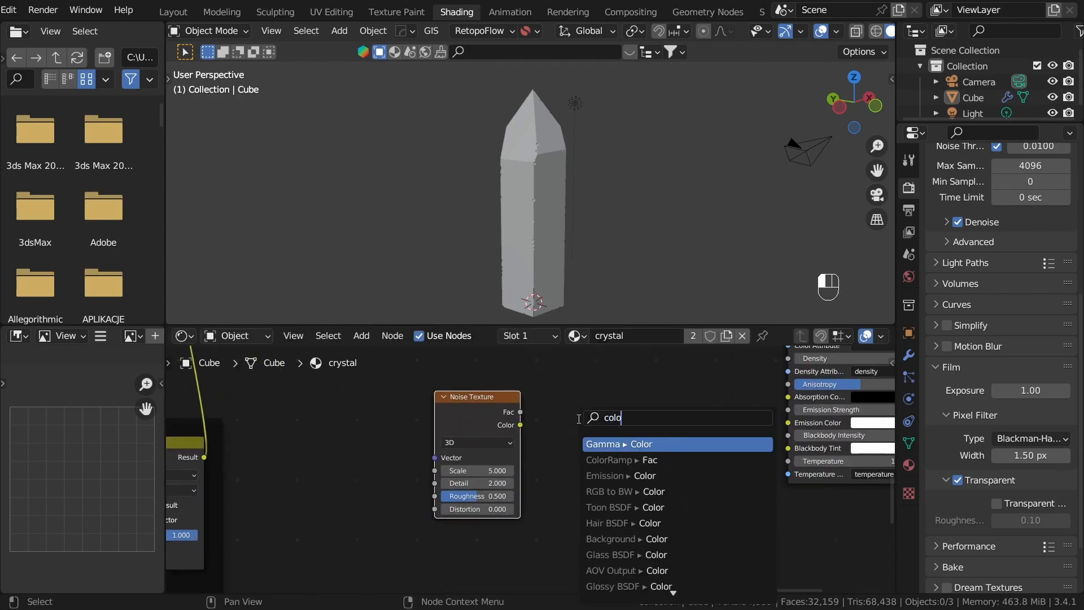
text(rr)
click(619, 445)
click(598, 419)
Step: Narrow the new ColorRamp's gradient by moving the black stop near the middle and the white stop to 0.517
middle_drag(583, 466, 493, 481)
scroll(493, 482, up, 1)
drag(606, 469, 541, 469)
middle_drag(609, 427, 533, 449)
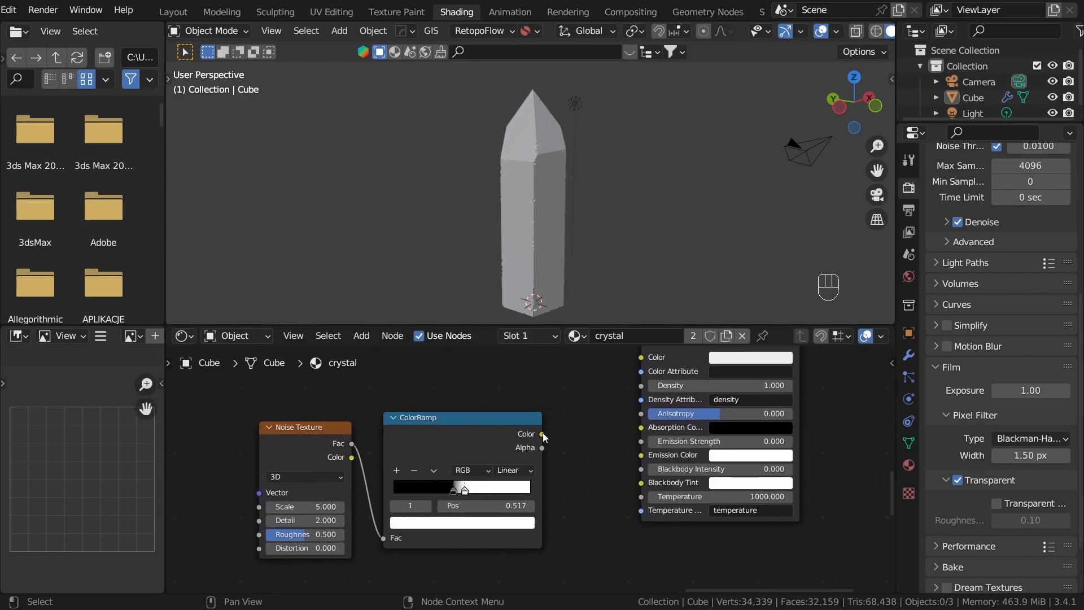
Step: Add a Map Range node from the new ColorRamp's Color output and set its data type to Float
drag(555, 439, 556, 441)
text(map)
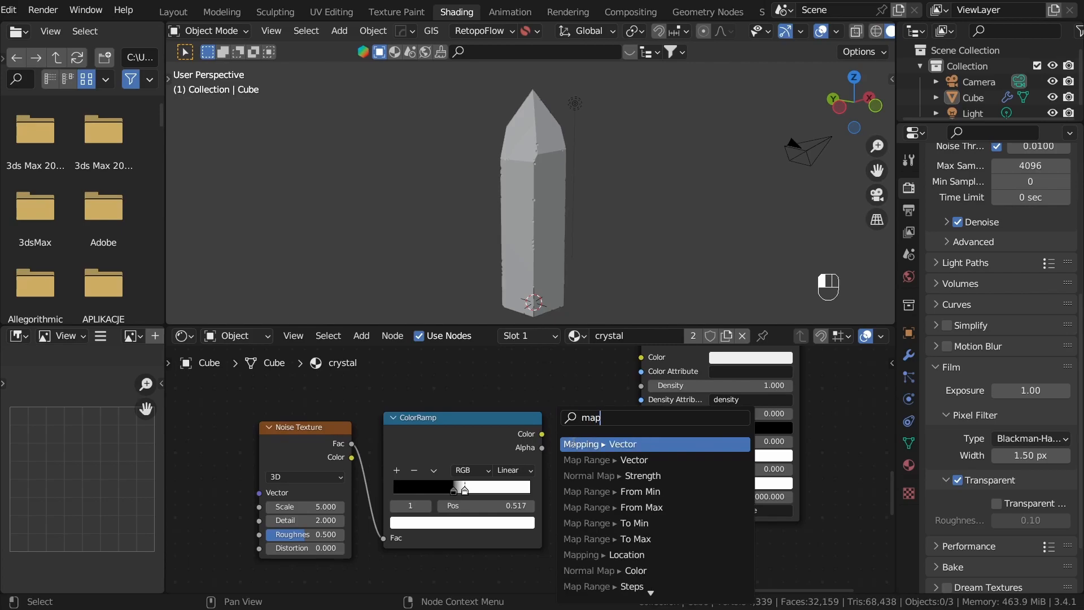
text(r)
key(Return)
click(561, 431)
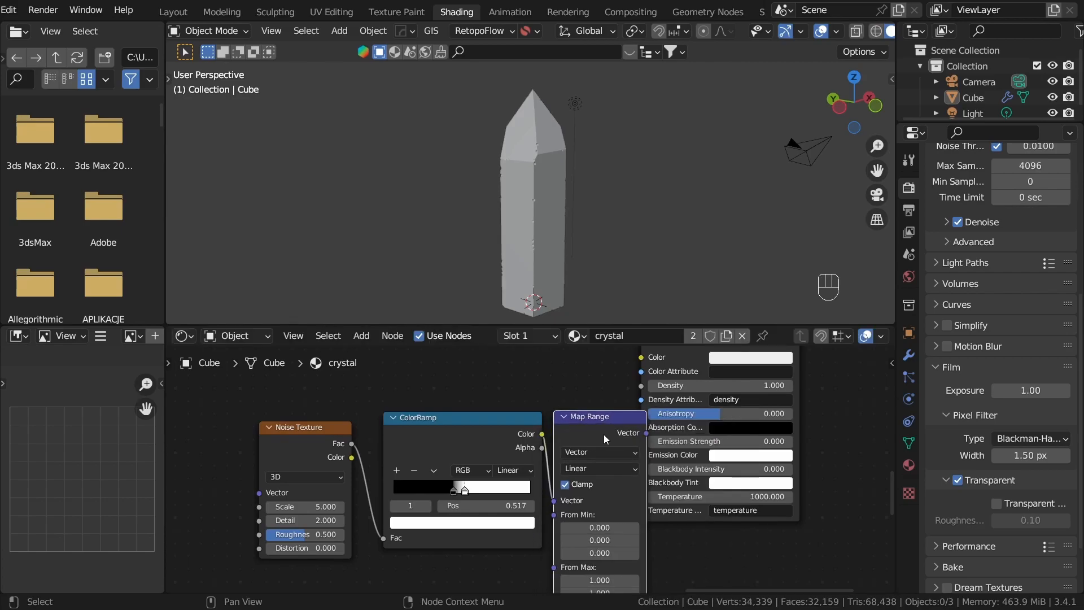
scroll(561, 431, up, 1)
middle_drag(560, 392, 566, 381)
click(565, 378)
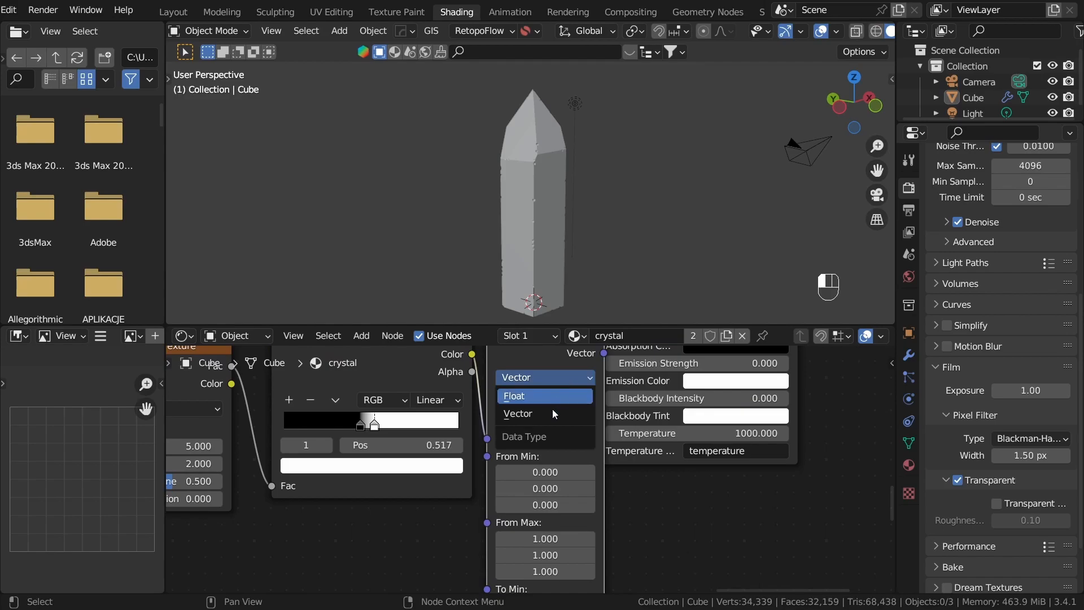
click(555, 395)
Step: Arrange the volume nodes so the Map Range and Principled Volume no longer overlap
scroll(556, 395, down, 1)
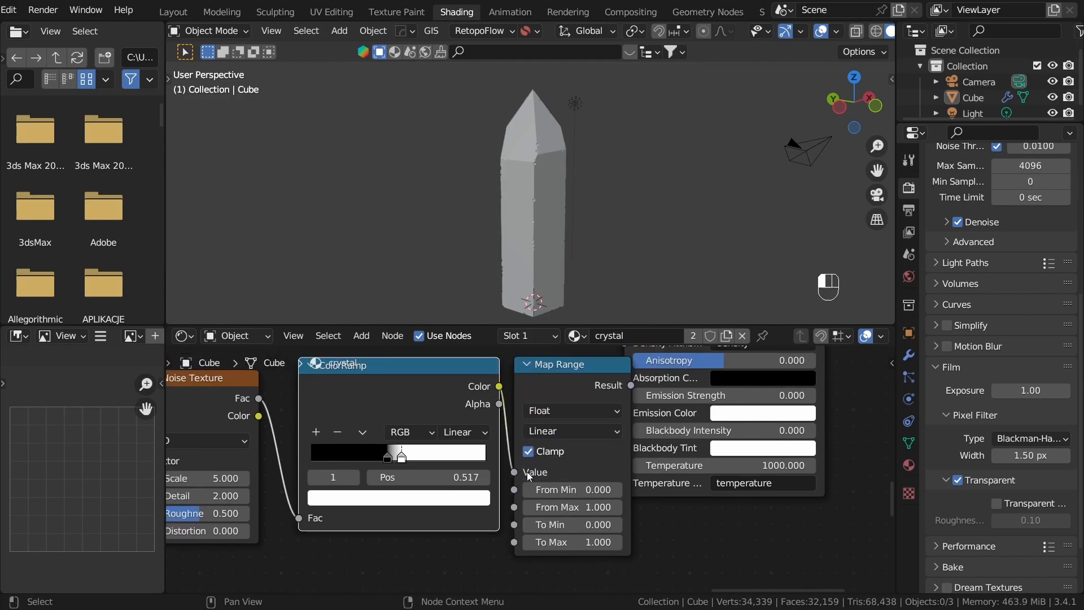
middle_drag(527, 473, 363, 580)
scroll(363, 580, down, 3)
drag(481, 405, 579, 452)
key(g)
click(582, 508)
click(455, 464)
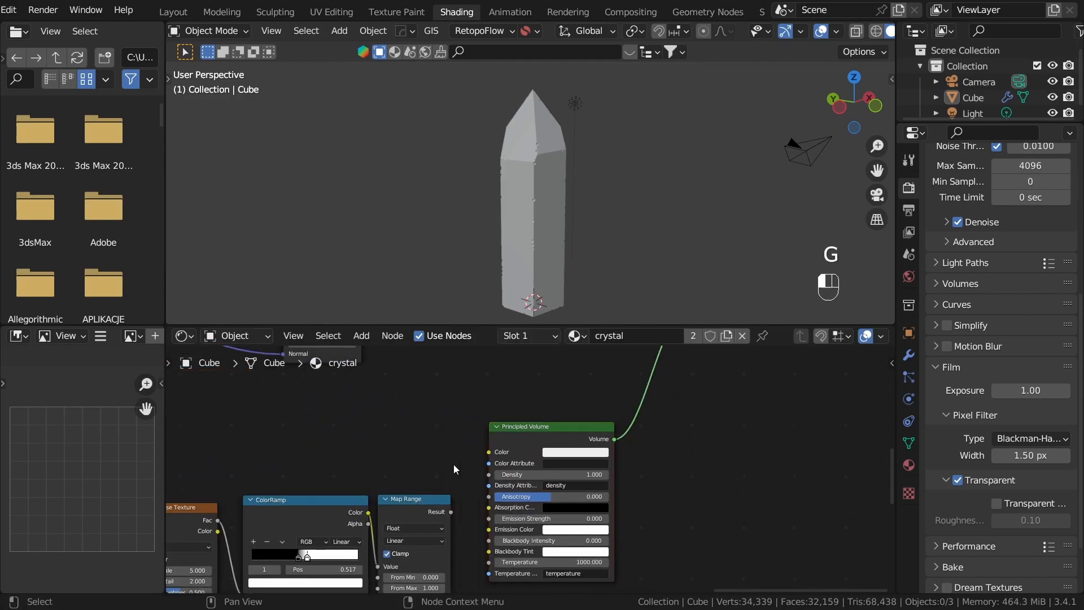
scroll(453, 465, up, 2)
middle_drag(452, 464, 568, 383)
scroll(554, 426, up, 1)
drag(552, 420, 559, 402)
Step: Connect the Map Range's Result to the Principled Volume's Density, with the Glass BSDF restored as the surface shader
click(384, 452)
ctrl+shift+click(414, 442)
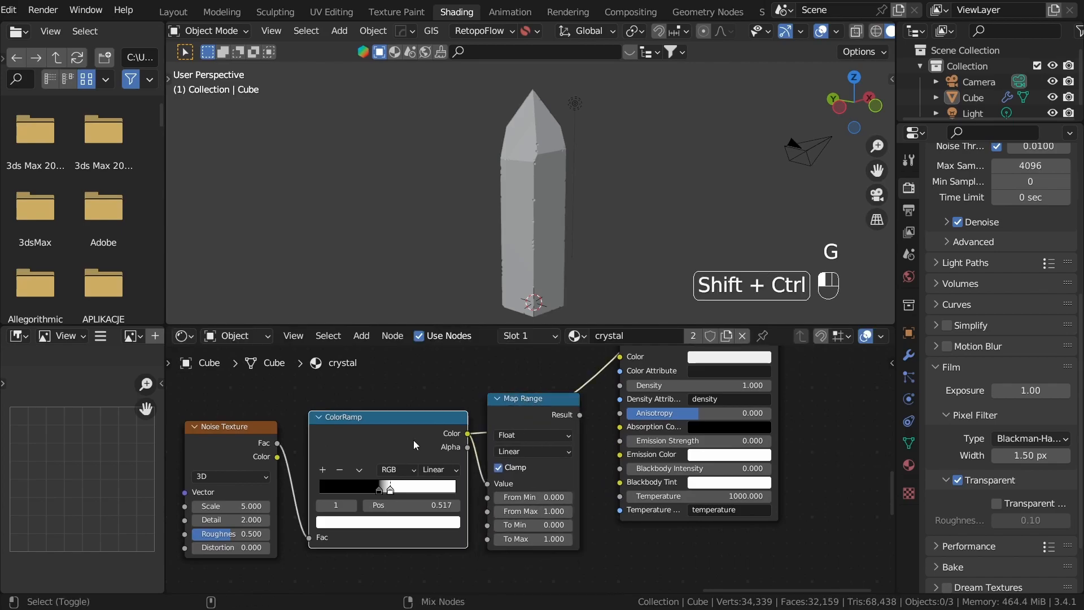
ctrl+shift+click(549, 413)
scroll(496, 471, up, 2)
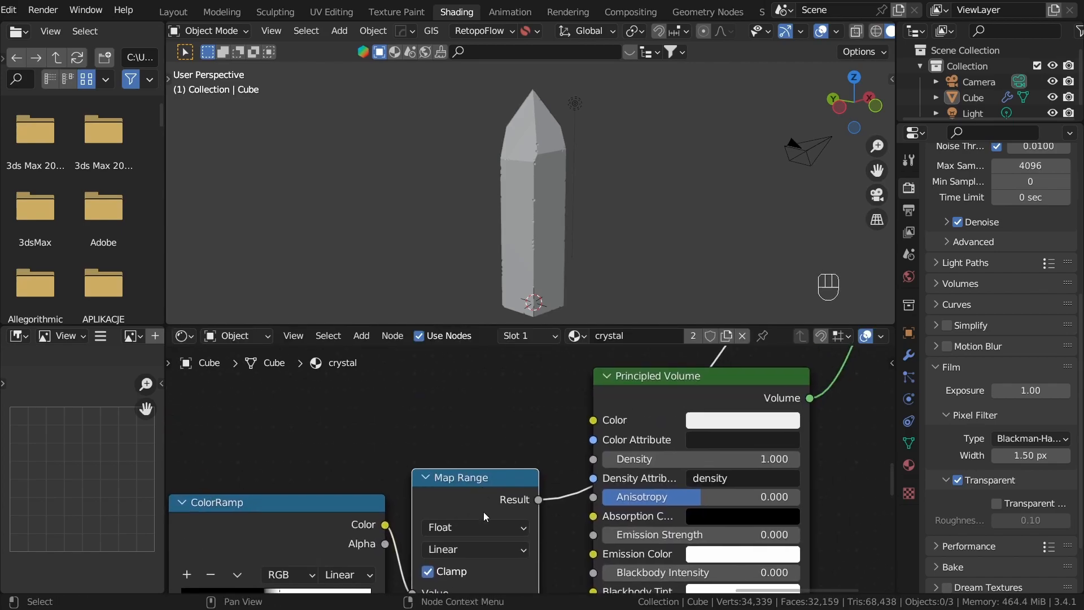
drag(539, 499, 594, 459)
scroll(628, 411, down, 5)
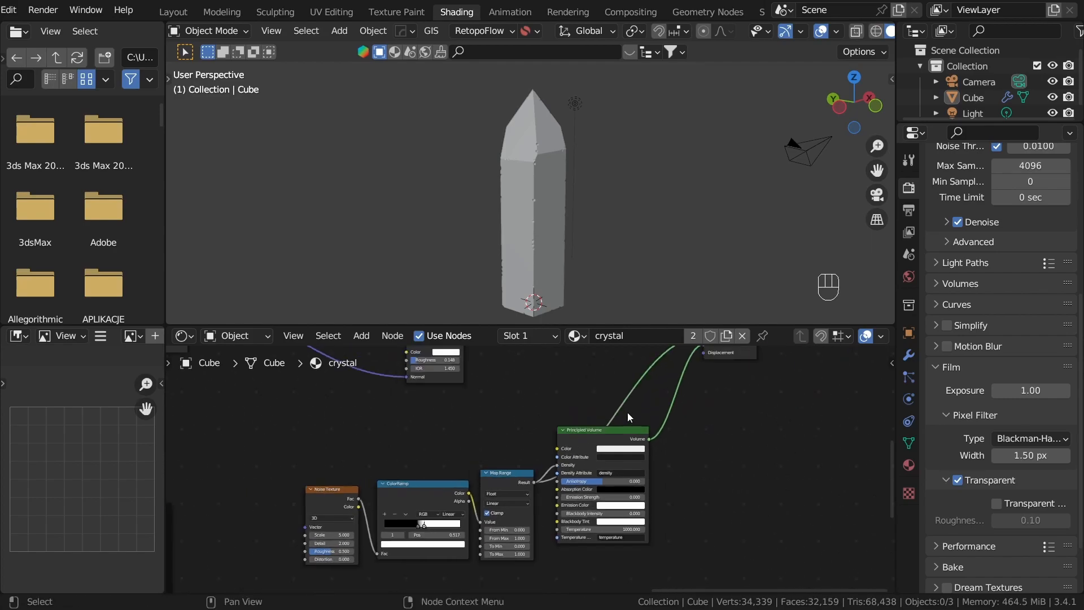
ctrl+shift+click(356, 485)
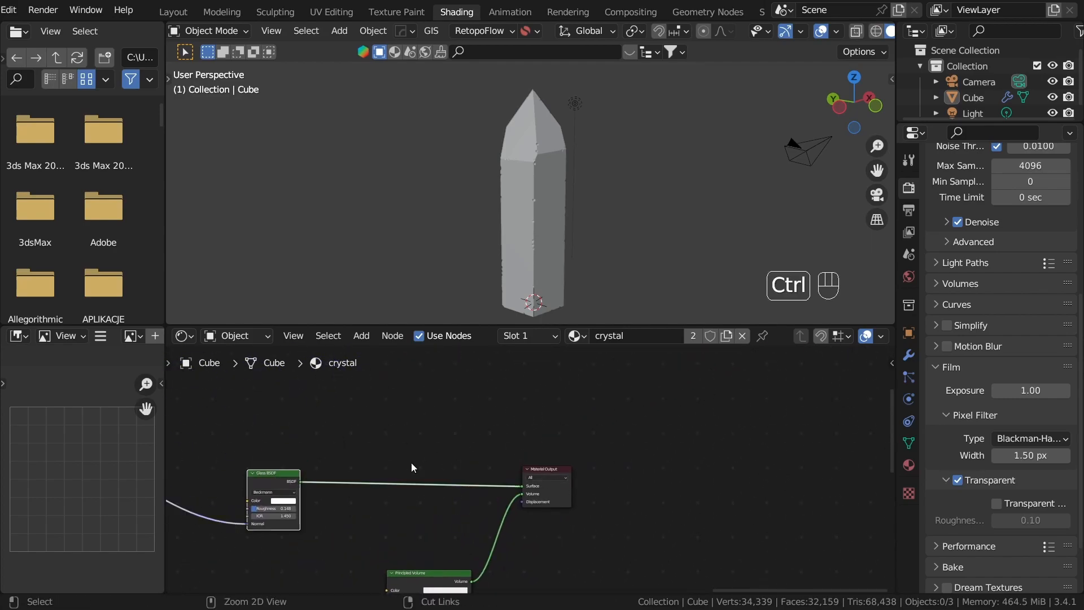
Step: Switch the viewport to rendered shading and preview the Map Range node's result on the crystal
key(z)
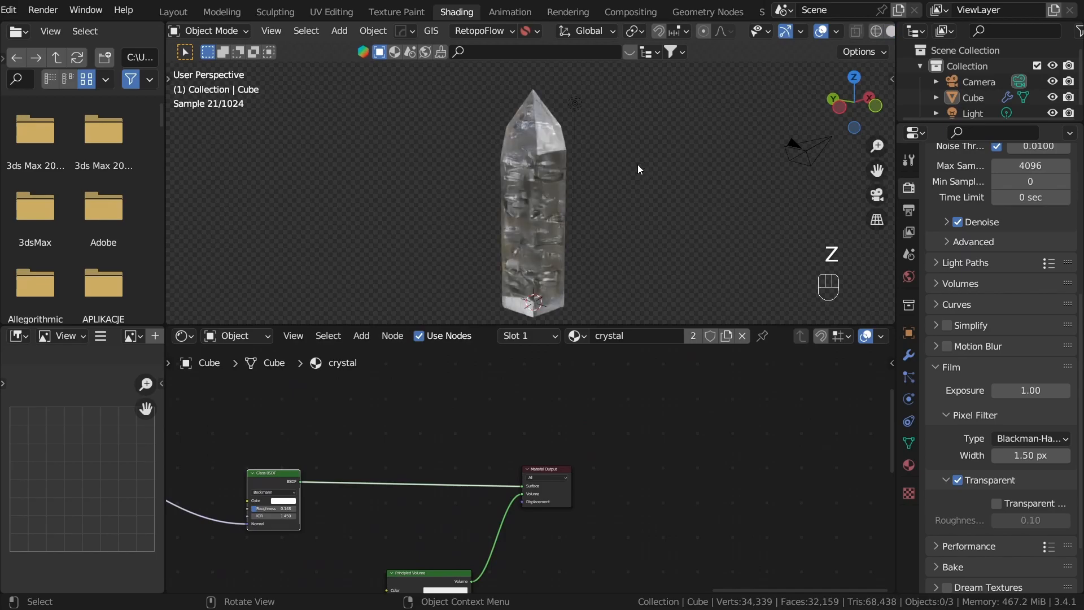
middle_drag(638, 164, 594, 218)
scroll(593, 218, up, 3)
middle_drag(513, 381, 663, 398)
scroll(506, 428, up, 5)
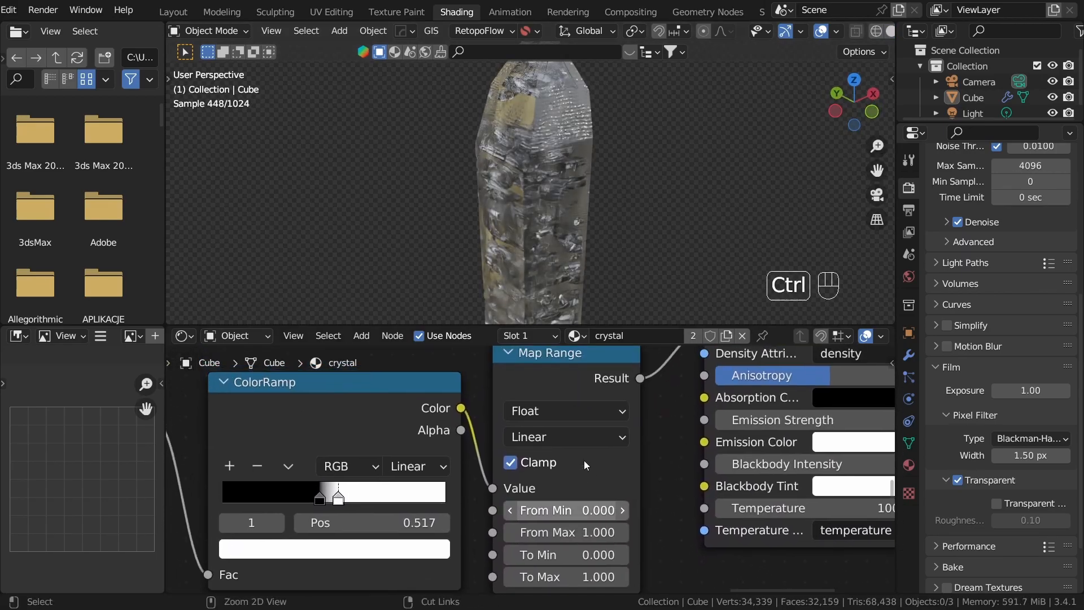
ctrl+shift+click(567, 403)
scroll(671, 473, up, 2)
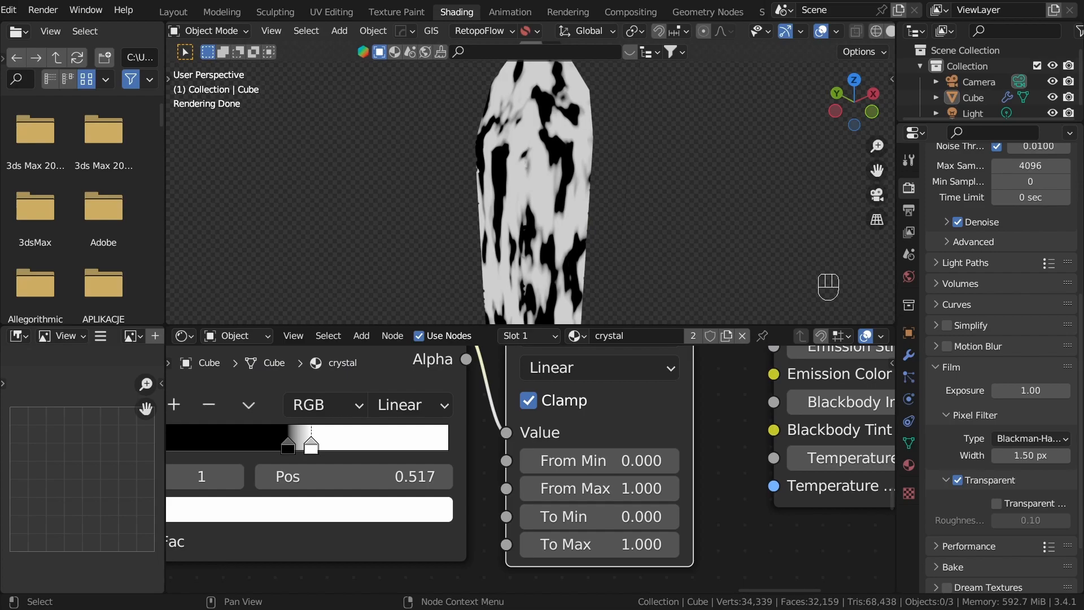
scroll(609, 436, down, 3)
middle_drag(530, 440, 721, 448)
scroll(533, 453, down, 3)
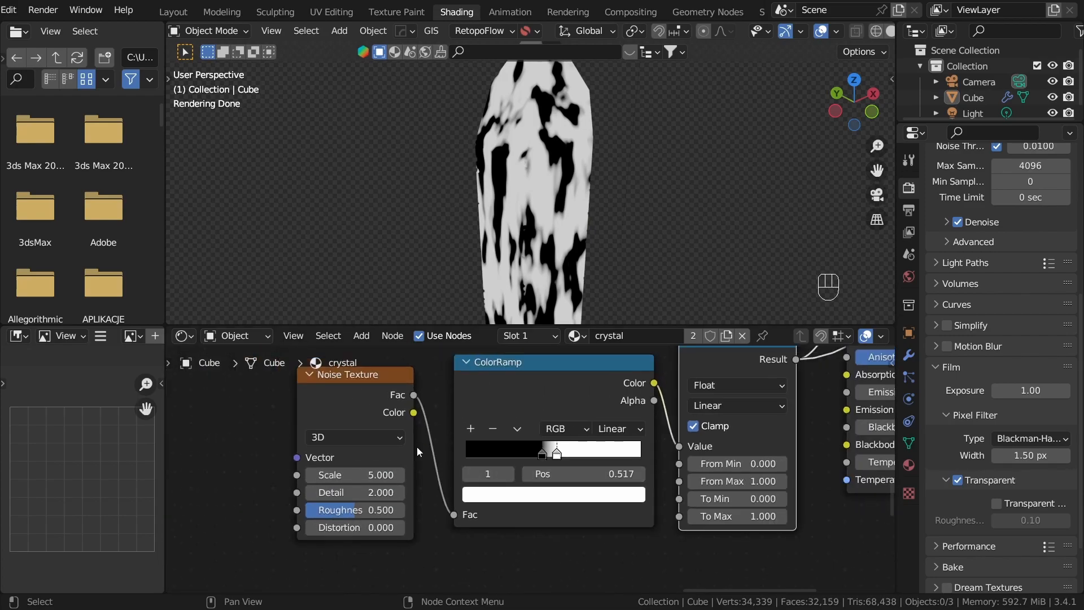
Step: Add Texture Coordinate and Mapping nodes to the Noise Texture that drives the volume density
middle_drag(396, 460, 633, 468)
scroll(627, 486, up, 3)
middle_drag(510, 399, 457, 459)
scroll(635, 414, down, 4)
scroll(381, 467, down, 6)
drag(443, 391, 674, 528)
middle_drag(686, 537, 598, 484)
key(g)
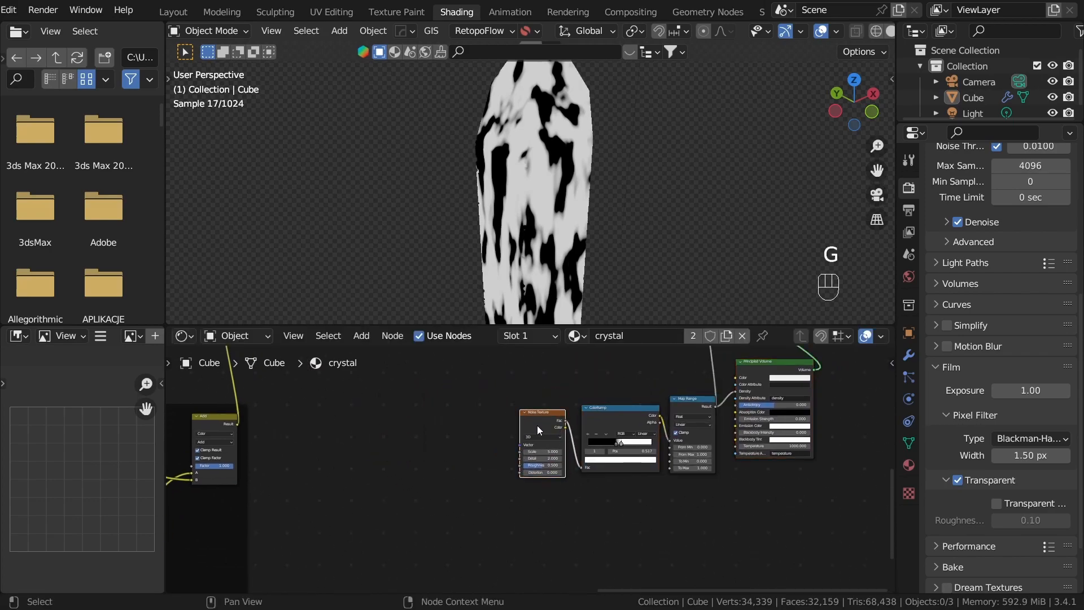
key(t)
key(ctrl+y)
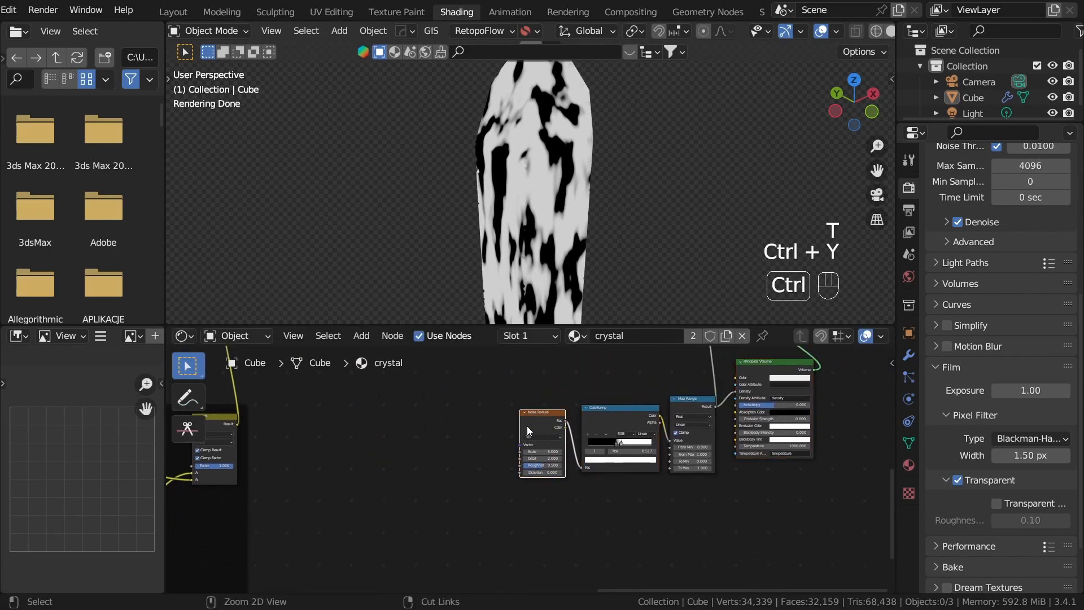
key(ctrl+t)
scroll(439, 428, up, 5)
key(t)
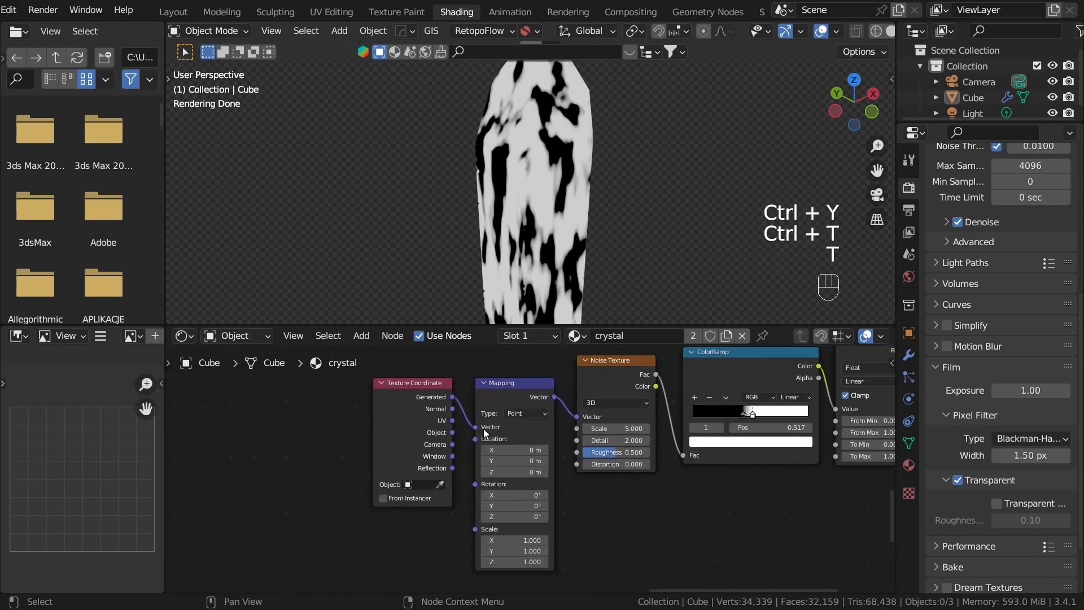
Step: Feed the Mapping node with Object coordinates and lower the volume Noise Texture's scale
drag(343, 444, 457, 412)
click(449, 459)
middle_drag(579, 404, 290, 520)
scroll(620, 464, down, 1)
middle_drag(620, 465, 810, 406)
scroll(575, 465, up, 1)
shift+drag(572, 466, 531, 465)
Step: Restore the Glass BSDF as the material's surface shader in place of the Map Range preview
scroll(704, 467, down, 9)
middle_drag(819, 446, 476, 524)
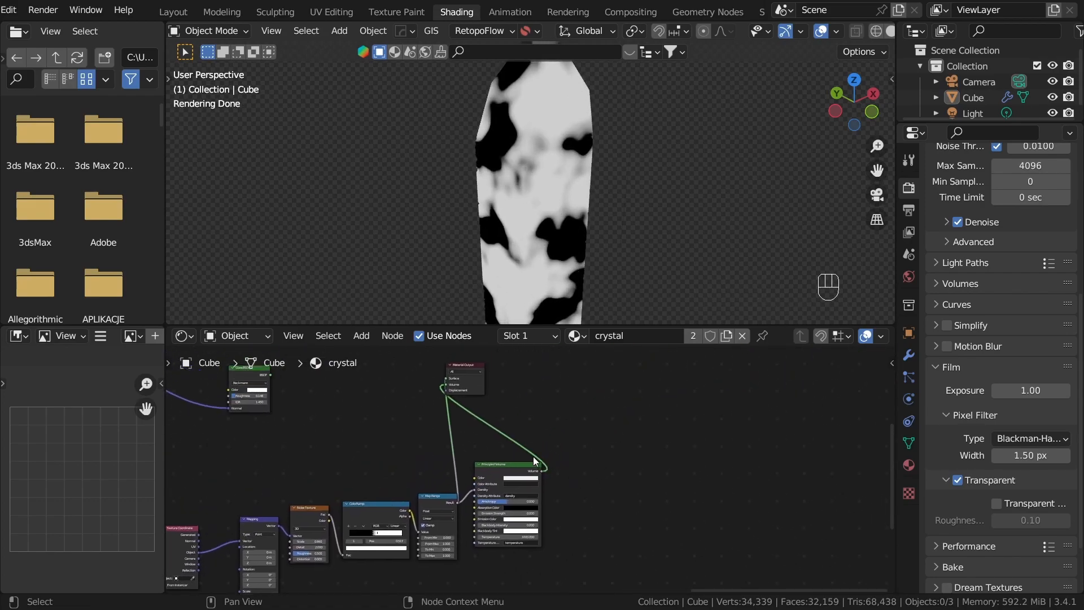
middle_drag(486, 395, 536, 489)
scroll(351, 460, up, 2)
ctrl+shift+click(282, 475)
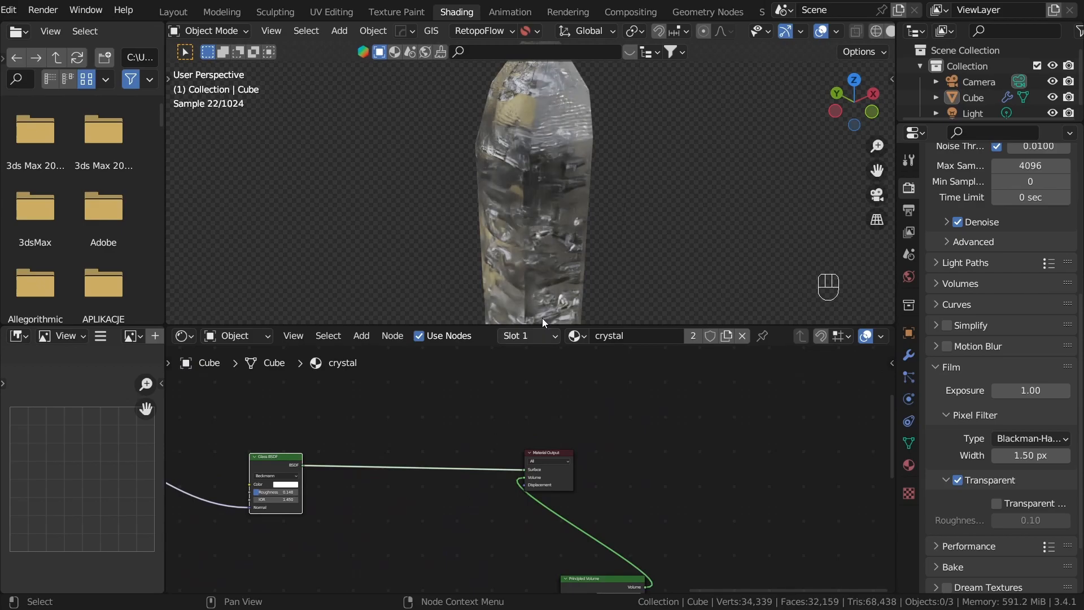
middle_drag(607, 186, 636, 144)
scroll(634, 156, up, 2)
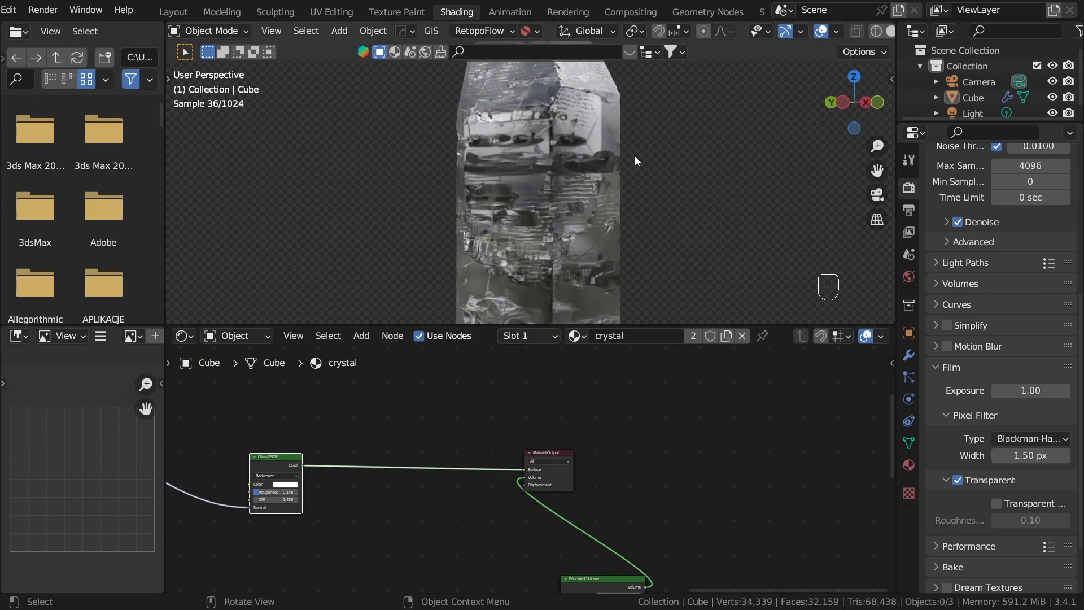
Step: Set the volume Noise Texture's scale to 0.860 and check the crystal's interior from another angle
middle_drag(500, 506, 647, 456)
scroll(648, 456, up, 2)
middle_drag(402, 448, 560, 442)
scroll(551, 444, up, 3)
ctrl+right_drag(446, 501, 445, 504)
middle_drag(439, 496, 452, 537)
scroll(632, 213, down, 1)
middle_drag(633, 213, 654, 267)
scroll(760, 514, down, 3)
middle_drag(770, 533, 343, 309)
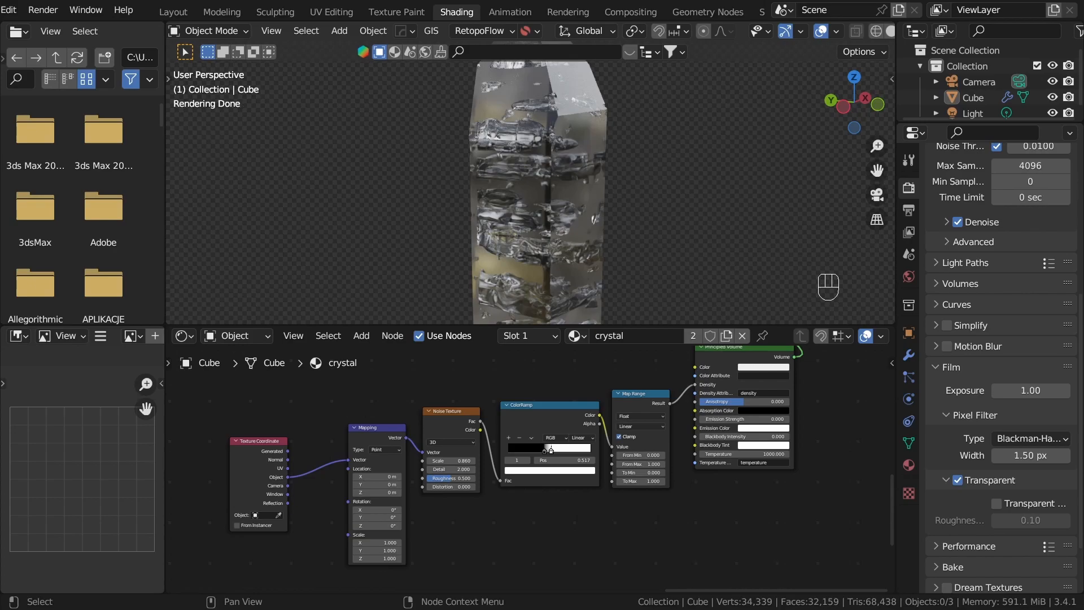
Step: Set the Map Range node's To Max to 1.540 to thicken the volume
middle_drag(614, 476, 539, 417)
scroll(539, 418, up, 3)
mouse_move(602, 415)
shift+mouse_down()
mouse_move(642, 415)
mouse_move(609, 422)
shift+mouse_up()
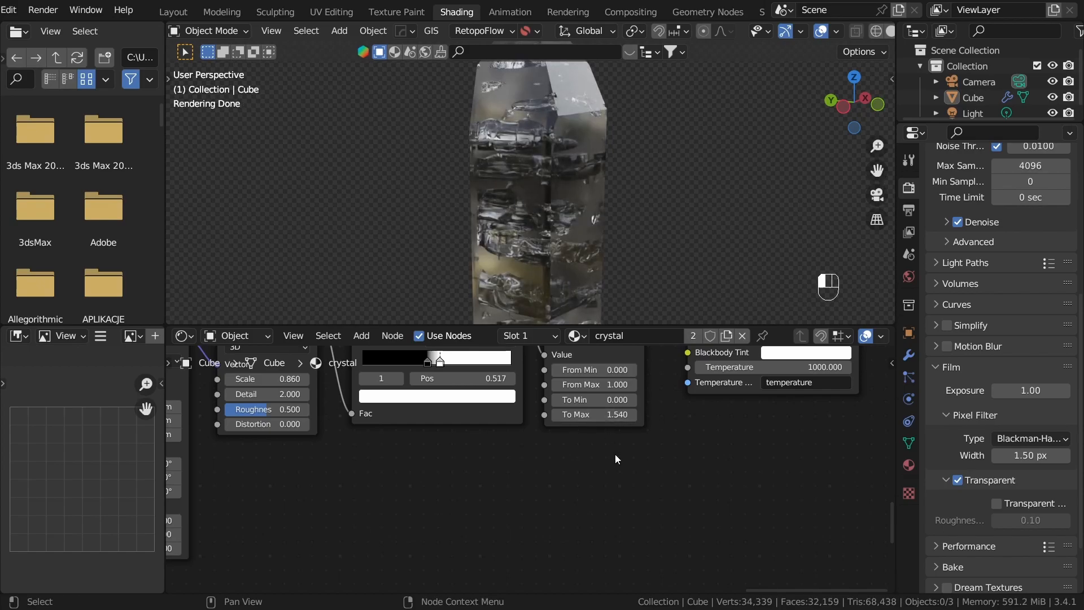
Step: Set the Principled Volume's Emission Strength to 0.040 and view the crystal from several sides
middle_drag(717, 404, 542, 541)
scroll(583, 480, up, 6)
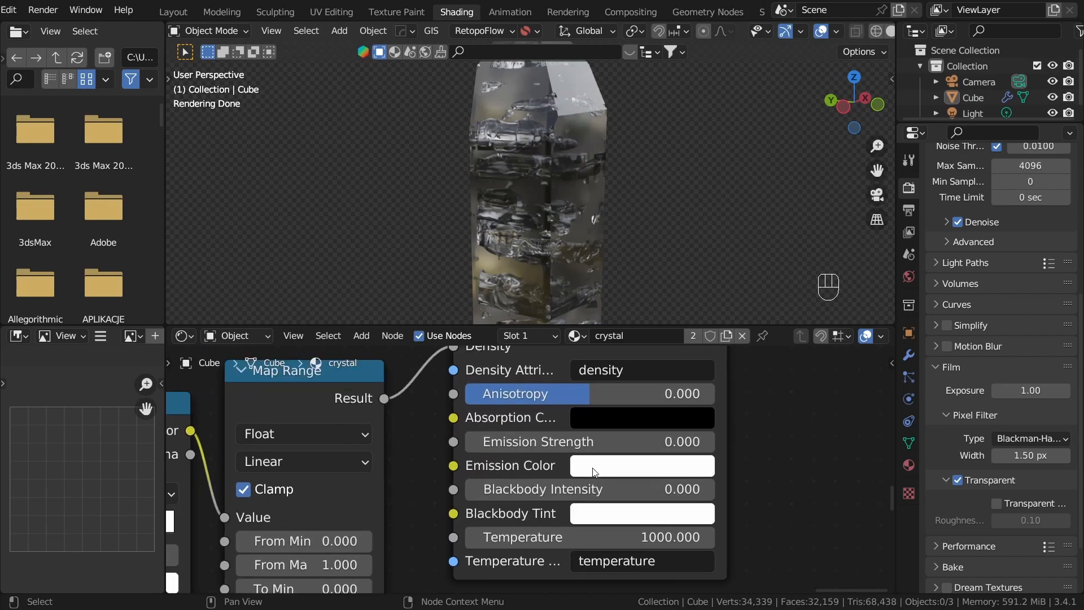
shift+drag(587, 442, 625, 442)
middle_drag(587, 247, 549, 279)
scroll(549, 279, down, 3)
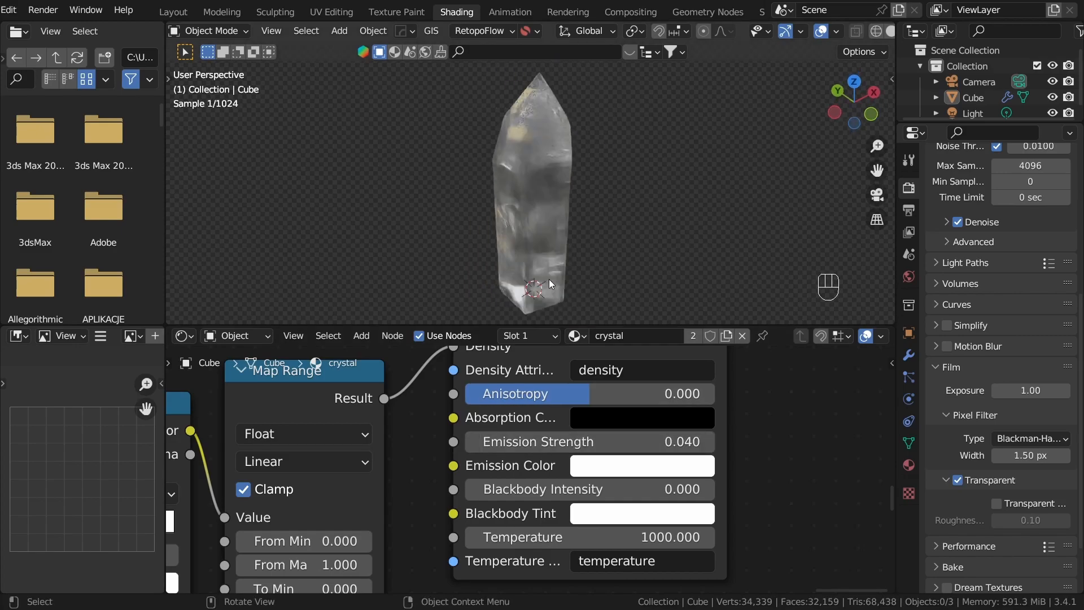
mouse_move(650, 197)
middle_down()
mouse_move(664, 207)
mouse_move(646, 217)
middle_up()
scroll(684, 463, up, 3)
Step: Set the Principled Volume's Emission Strength to 0.066 and check the glow around the crystal
double_click(677, 432)
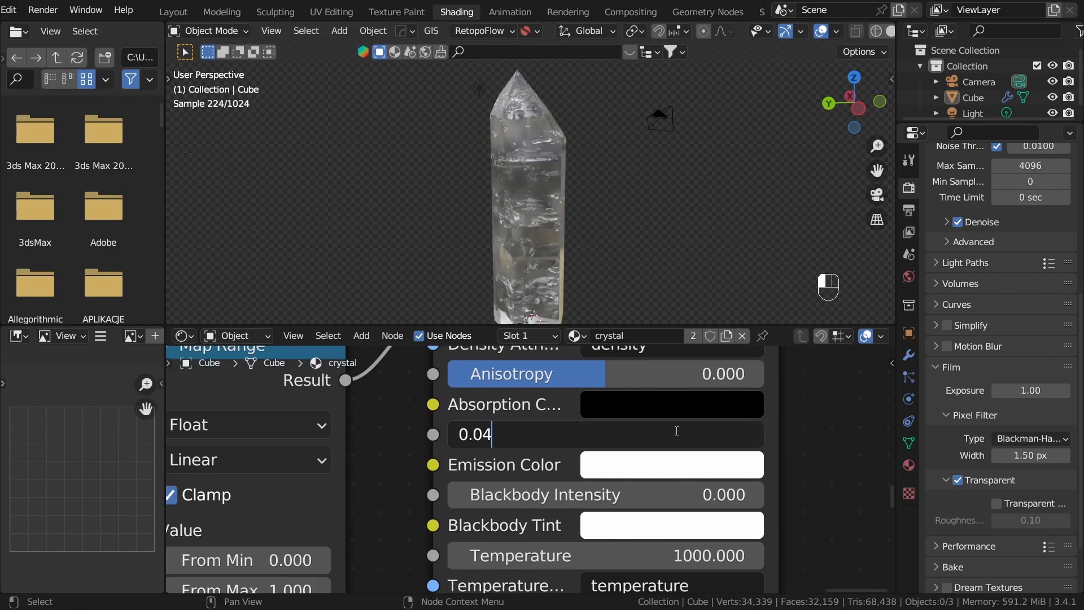
key(Return)
middle_drag(627, 253, 553, 268)
scroll(583, 246, down, 4)
scroll(552, 271, up, 1)
scroll(555, 476, up, 1)
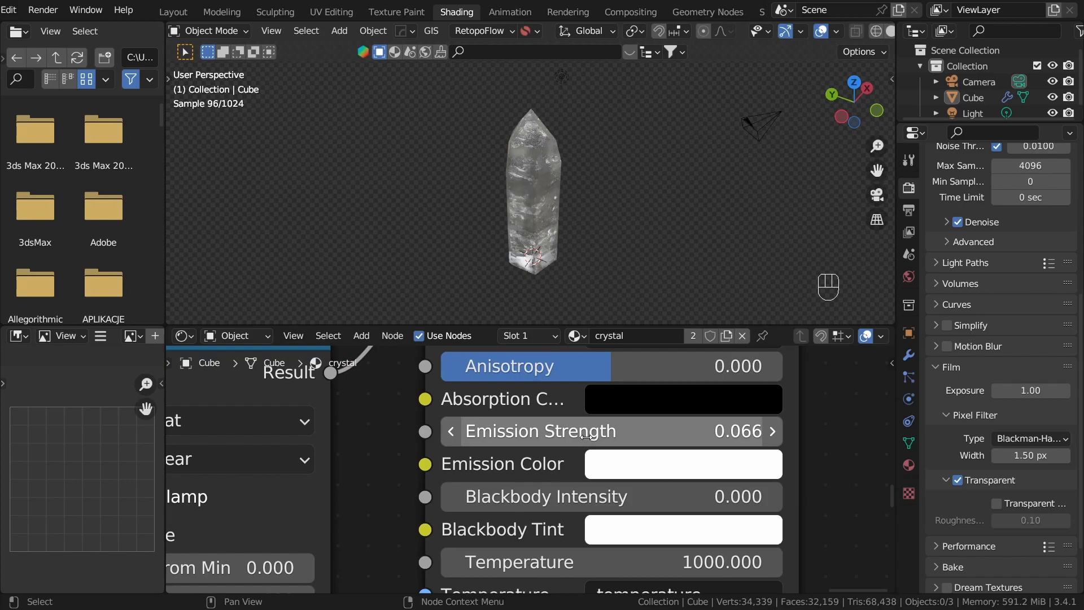
scroll(587, 175, up, 4)
middle_drag(604, 184, 619, 141)
scroll(611, 181, down, 5)
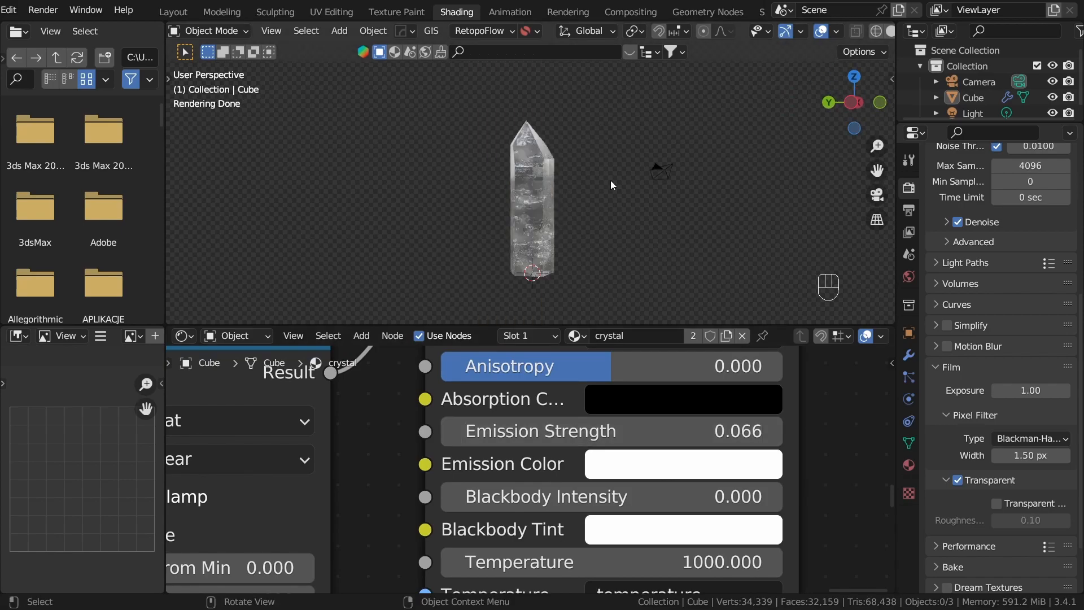
middle_drag(572, 199, 582, 226)
scroll(591, 253, up, 2)
middle_drag(647, 250, 620, 290)
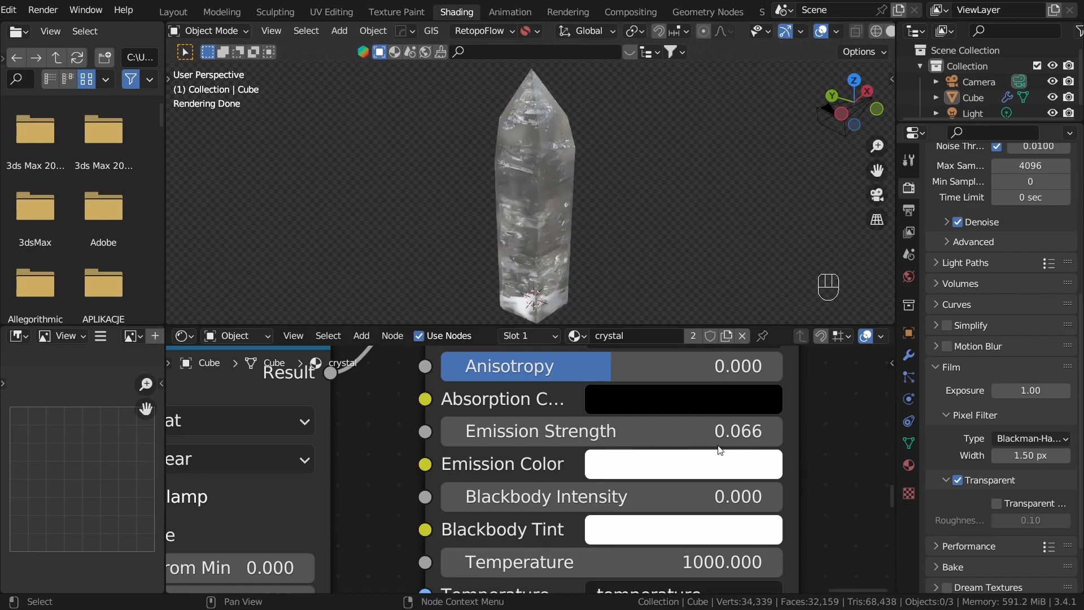
Step: Connect the second Bump node's Normal output to the Glass BSDF's Normal input
scroll(520, 413, down, 10)
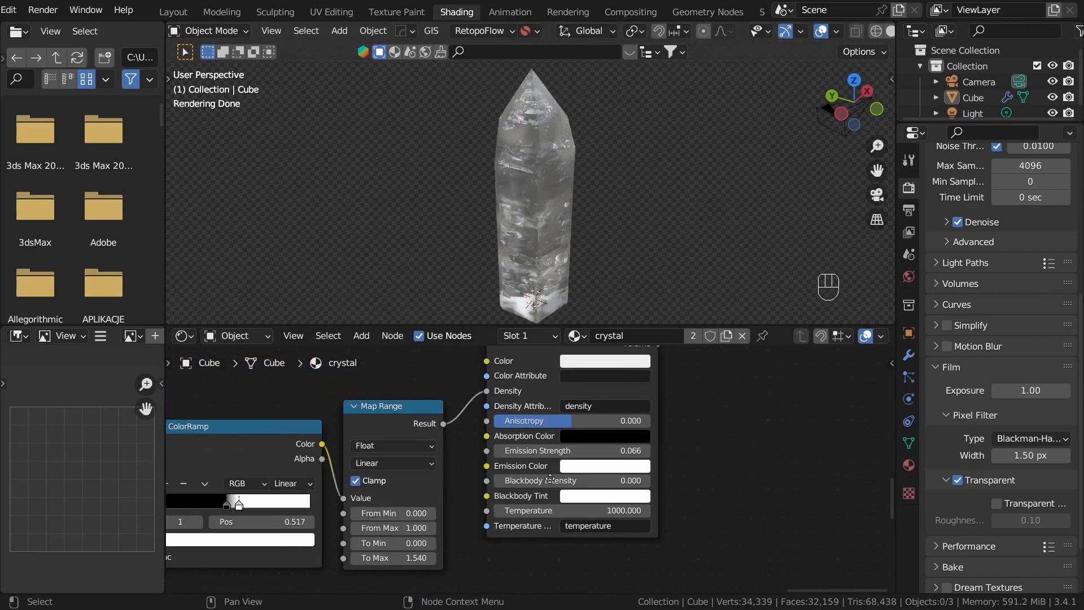
scroll(504, 416, up, 3)
middle_drag(418, 390, 464, 386)
scroll(389, 387, up, 6)
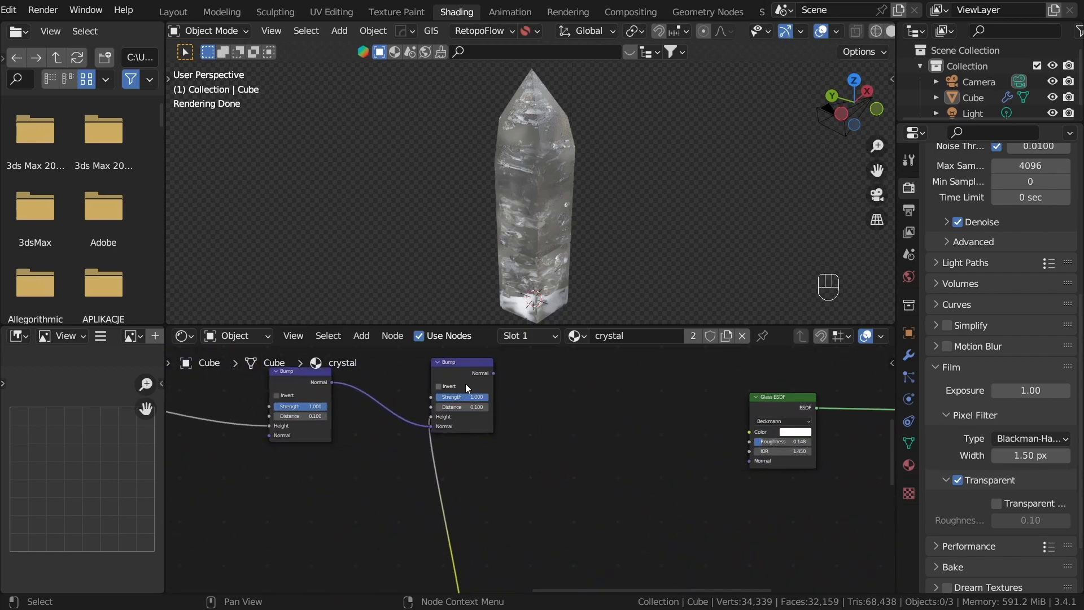
drag(493, 373, 755, 460)
middle_drag(678, 220, 612, 218)
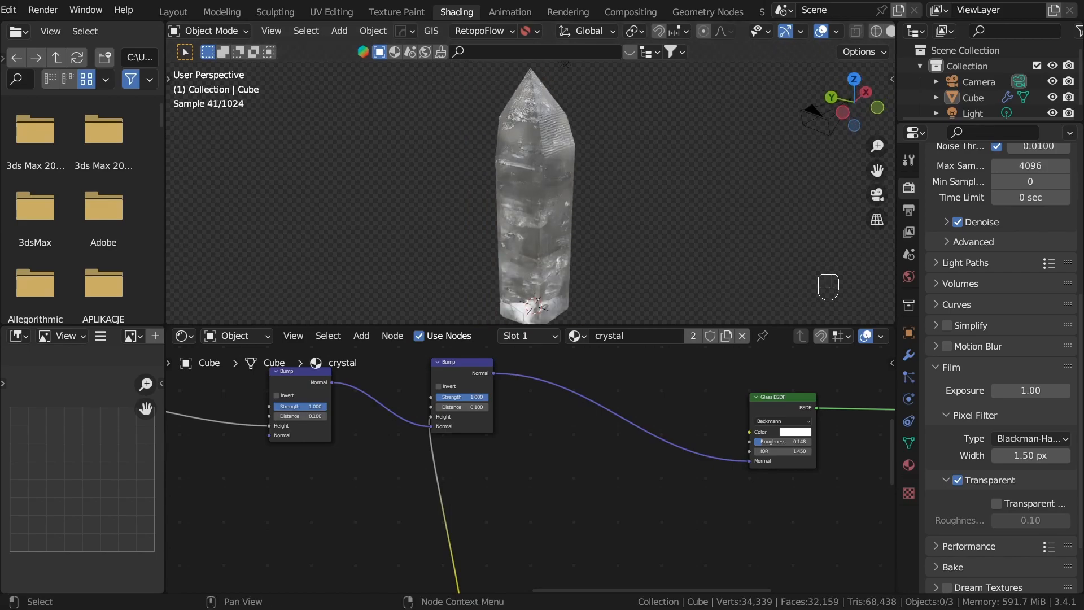
Step: Group the volume nodes, from Texture Coordinate to Principled Volume, in a frame
scroll(530, 542, down, 5)
middle_drag(530, 541, 478, 462)
drag(478, 462, 662, 534)
key(ctrl+j)
Step: Place the Material Output beyond the volume frame and the Glass BSDF directly beside the second Bump node
click(633, 394)
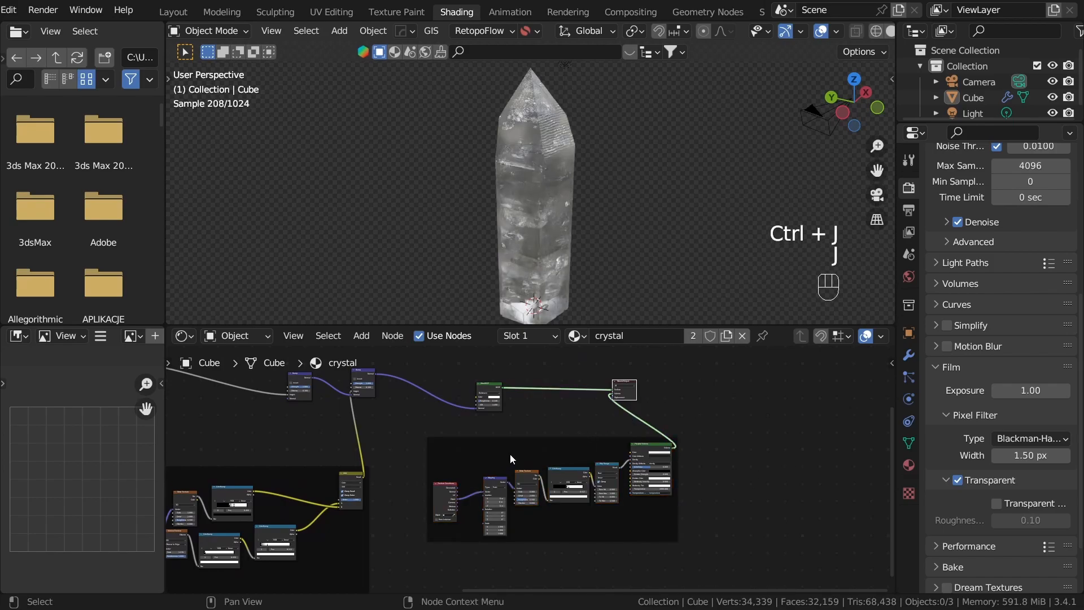
key(h)
key(h)
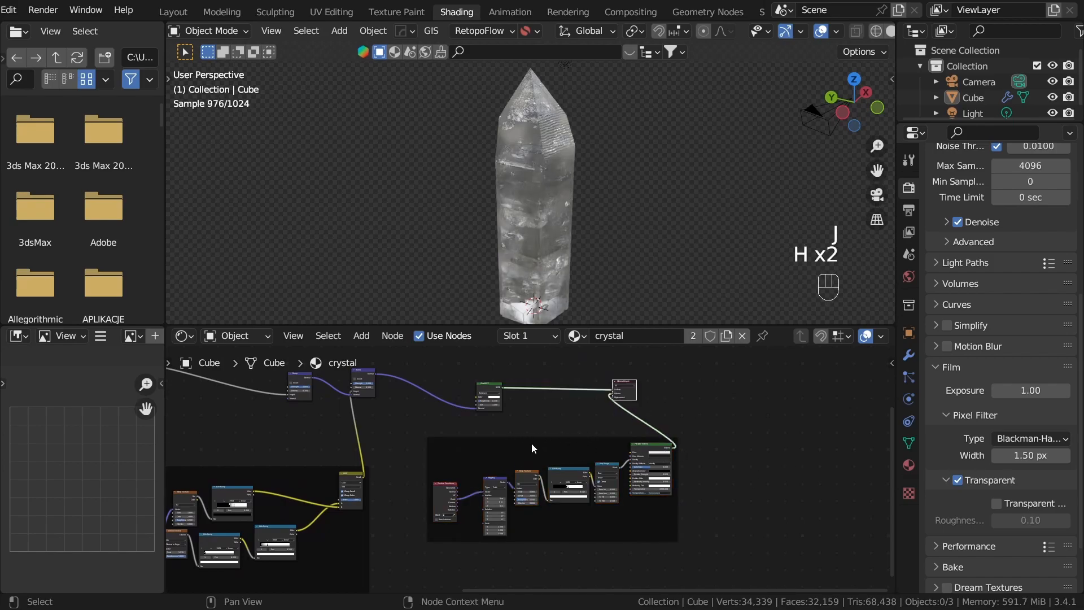
key(g)
click(751, 449)
click(610, 412)
scroll(606, 417, down, 1)
middle_drag(597, 425, 723, 438)
drag(575, 381, 660, 433)
key(g)
click(586, 419)
Step: Review the framed node tree and examine the rendered crystal's surface and interior up close
middle_drag(316, 446, 544, 456)
scroll(544, 455, down, 9)
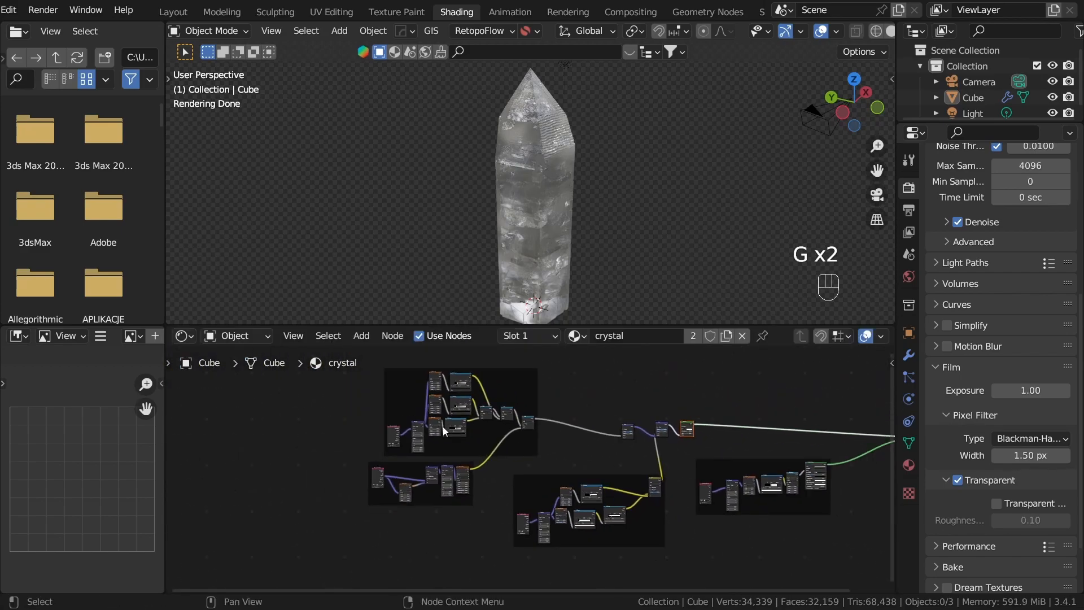
scroll(731, 458, up, 3)
middle_drag(730, 458, 551, 458)
scroll(619, 430, up, 4)
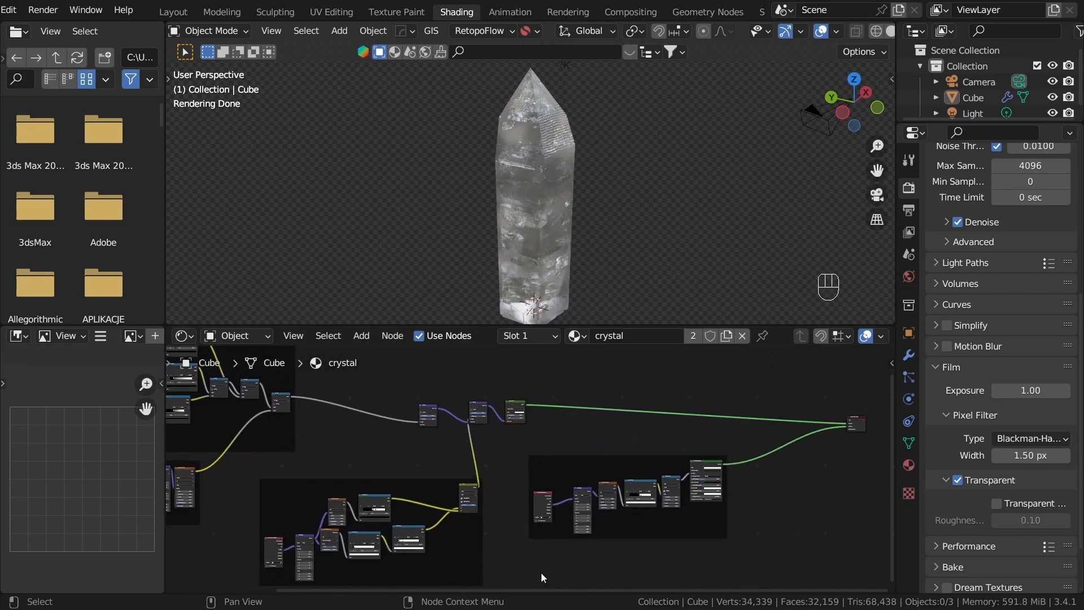
scroll(564, 419, up, 4)
middle_drag(547, 412, 523, 514)
scroll(523, 514, up, 7)
scroll(521, 212, up, 2)
middle_drag(497, 240, 518, 252)
scroll(556, 238, up, 3)
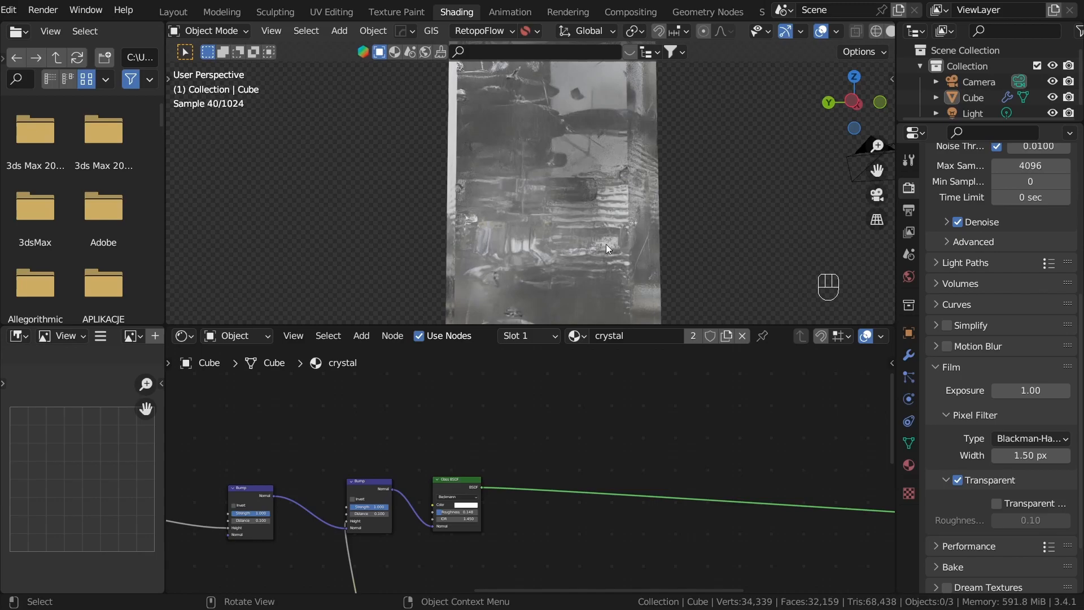
scroll(546, 270, down, 8)
middle_drag(567, 209, 566, 229)
scroll(518, 480, down, 7)
click(583, 439)
middle_drag(565, 480, 497, 477)
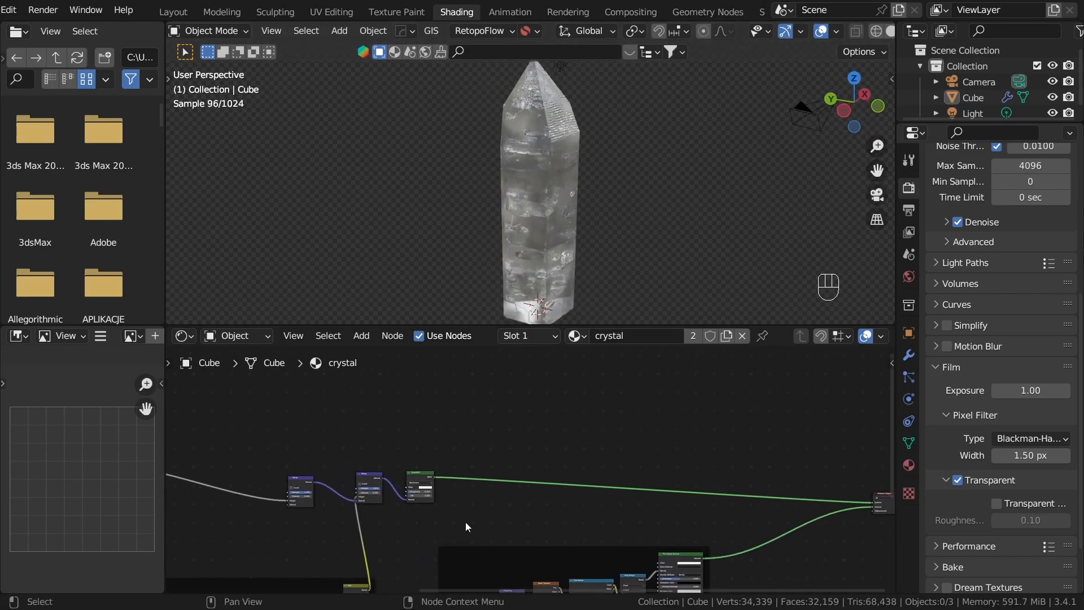
Step: Move the Glass BSDF a little away from the second Bump node to make working space
middle_drag(449, 378, 517, 427)
scroll(517, 427, up, 1)
key(shift+a)
click(571, 522)
scroll(481, 529, up, 8)
middle_drag(481, 529, 550, 479)
click(548, 472)
drag(553, 467, 603, 419)
middle_drag(604, 425, 598, 492)
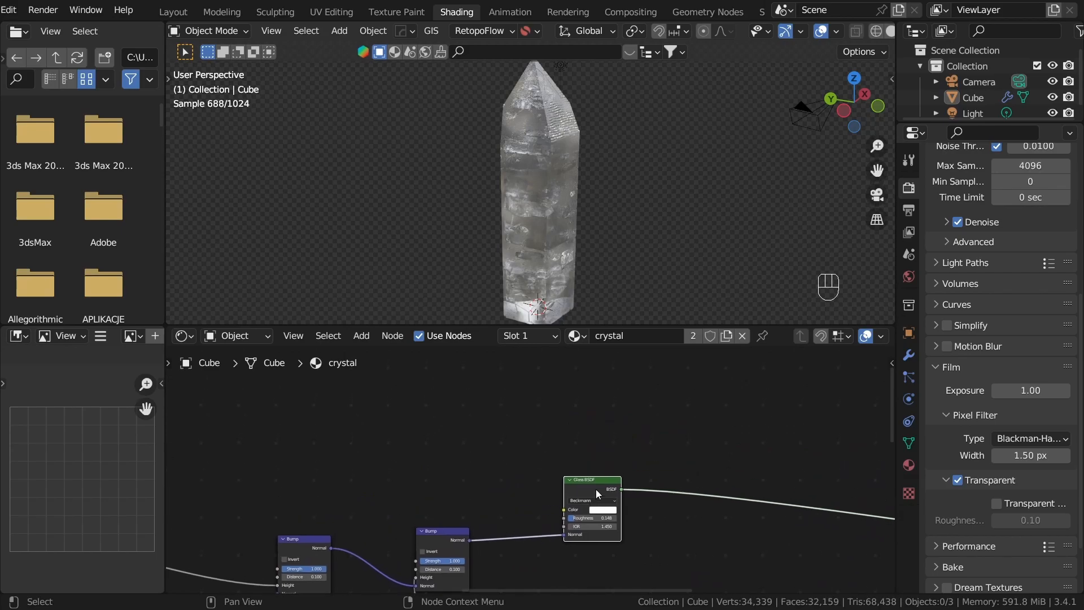
Step: Duplicate the Glass BSDF three times and stack the unconnected copies above the original
key(shift+d)
click(519, 412)
middle_drag(531, 412, 565, 502)
key(shift+d)
click(556, 415)
key(shift+d)
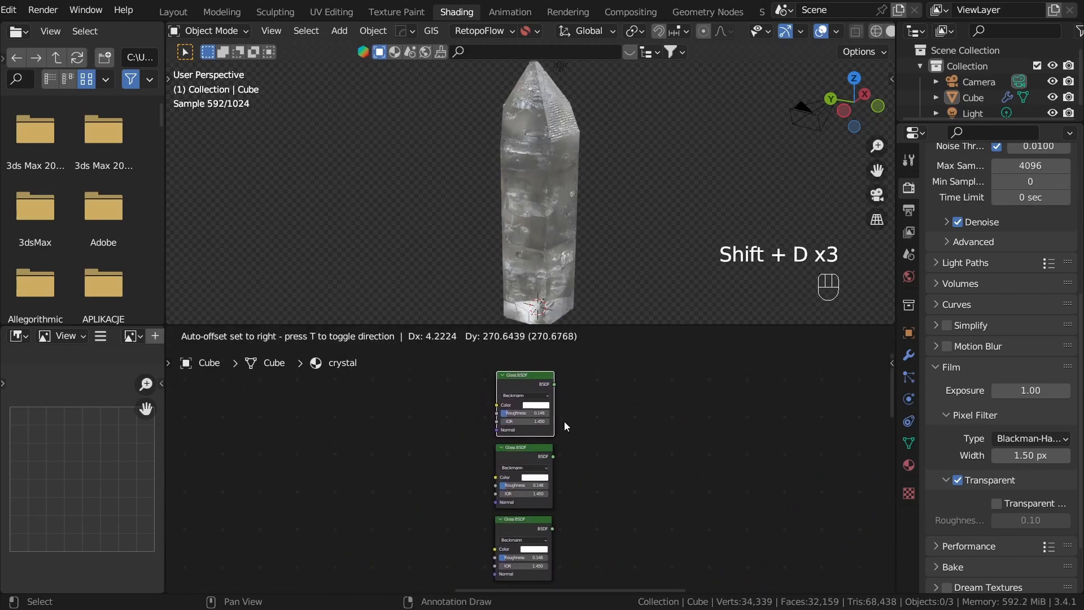
click(560, 418)
Step: Set the uppermost Glass BSDF copy's color to red and the middle copy's color to green
scroll(555, 443, up, 2)
scroll(554, 444, down, 1)
middle_drag(555, 444, 559, 471)
click(556, 418)
drag(569, 335, 545, 326)
scroll(628, 452, up, 1)
click(564, 469)
click(706, 462)
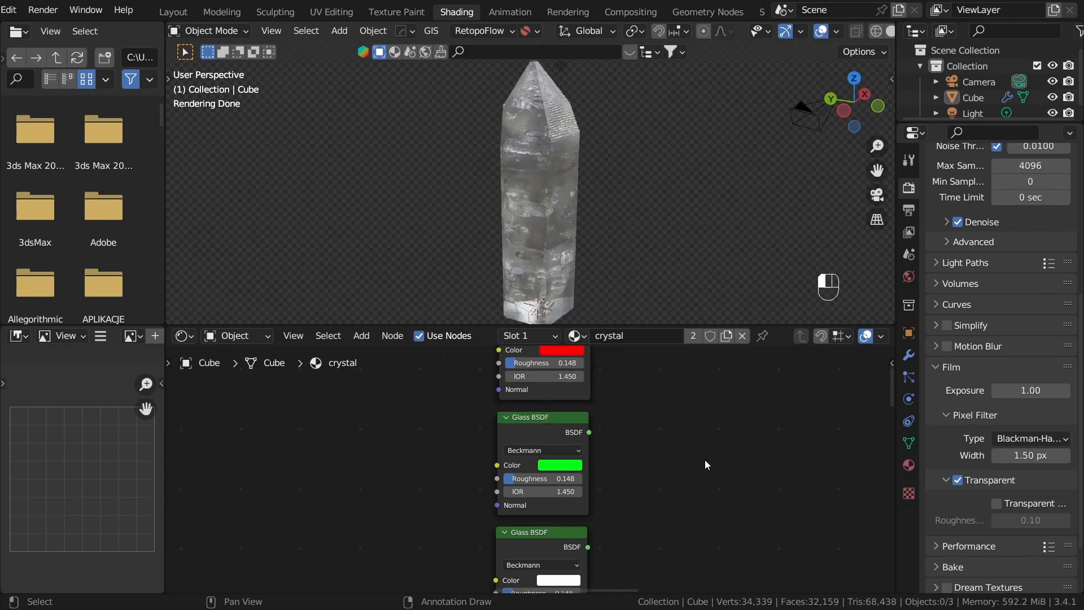
Step: Set the lowest Glass BSDF copy's color to a fully saturated blue
middle_drag(613, 557, 654, 465)
scroll(653, 465, up, 2)
click(608, 490)
drag(638, 360, 683, 304)
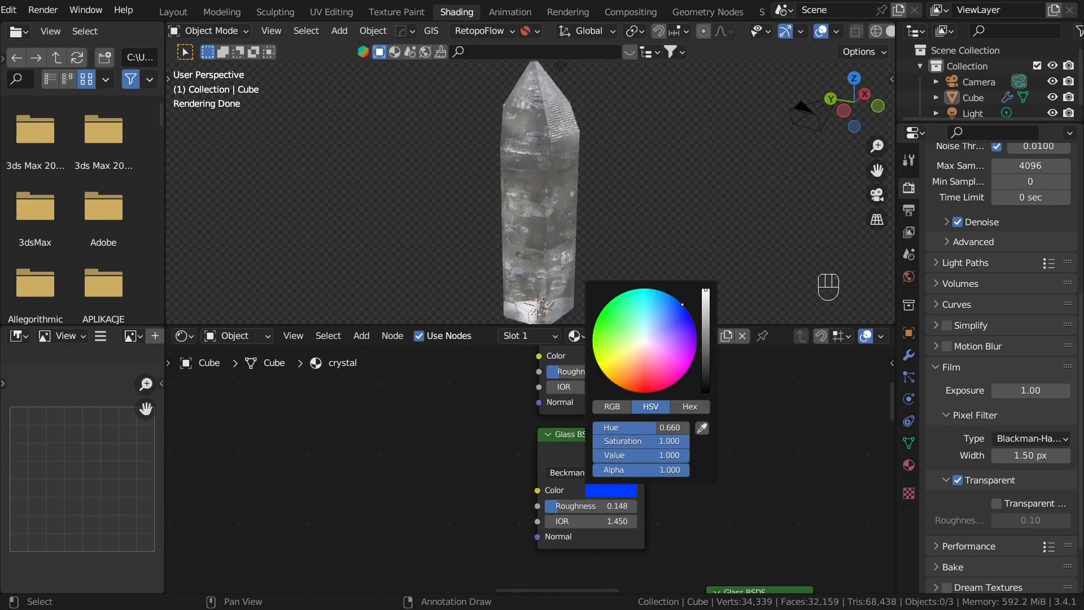
click(830, 474)
scroll(625, 472, down, 2)
Step: Add a Value node set to 1.520 and connect it to the blue Glass BSDF's IOR
middle_drag(625, 471, 711, 484)
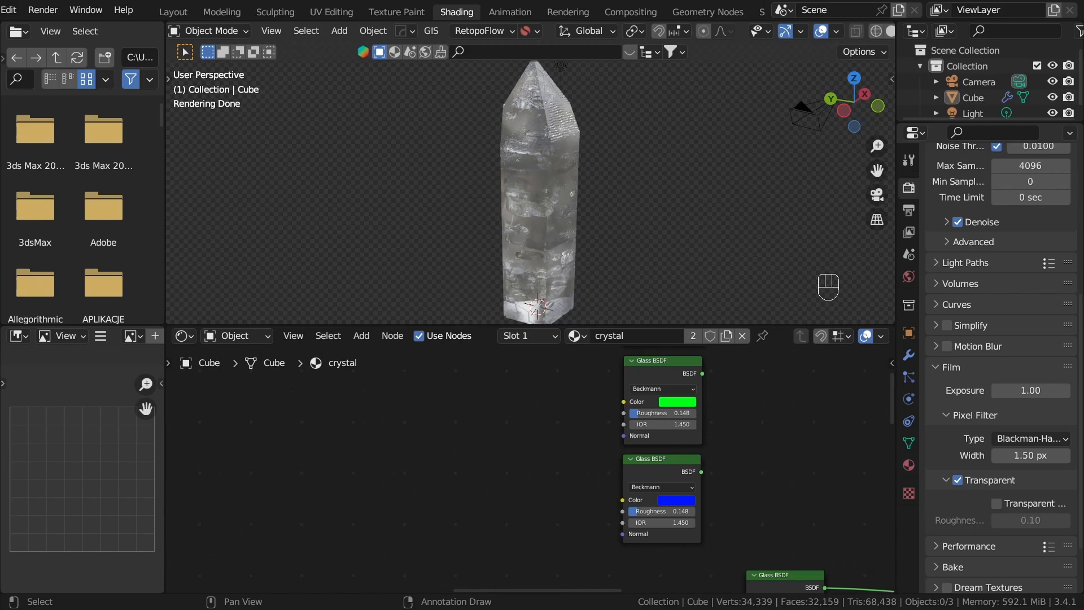
scroll(558, 439, up, 1)
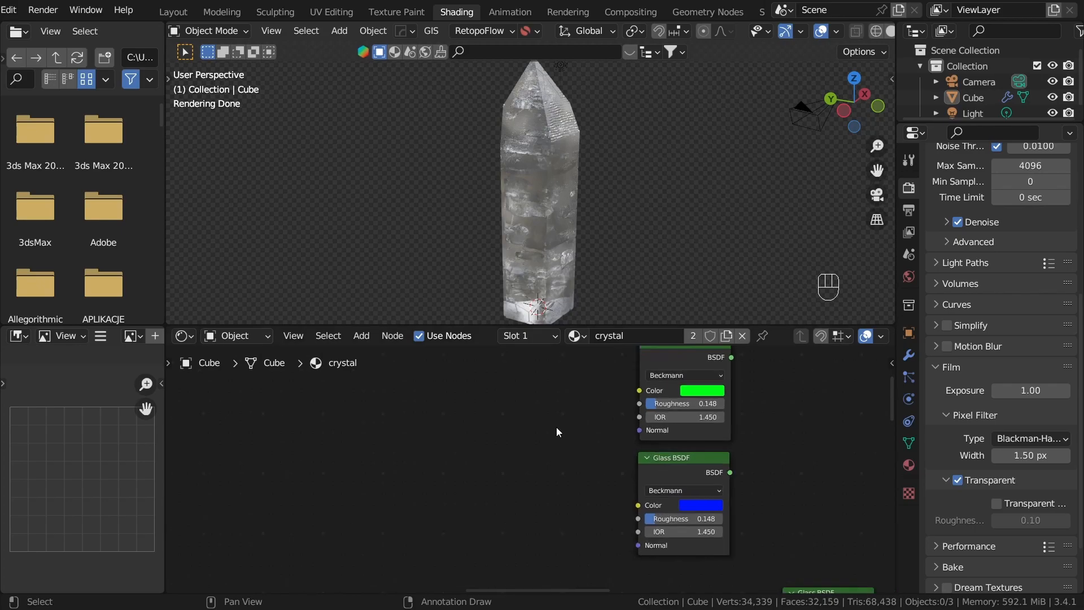
key(shift+a)
click(565, 403)
text(v)
click(558, 432)
click(484, 461)
scroll(478, 447, up, 1)
click(468, 429)
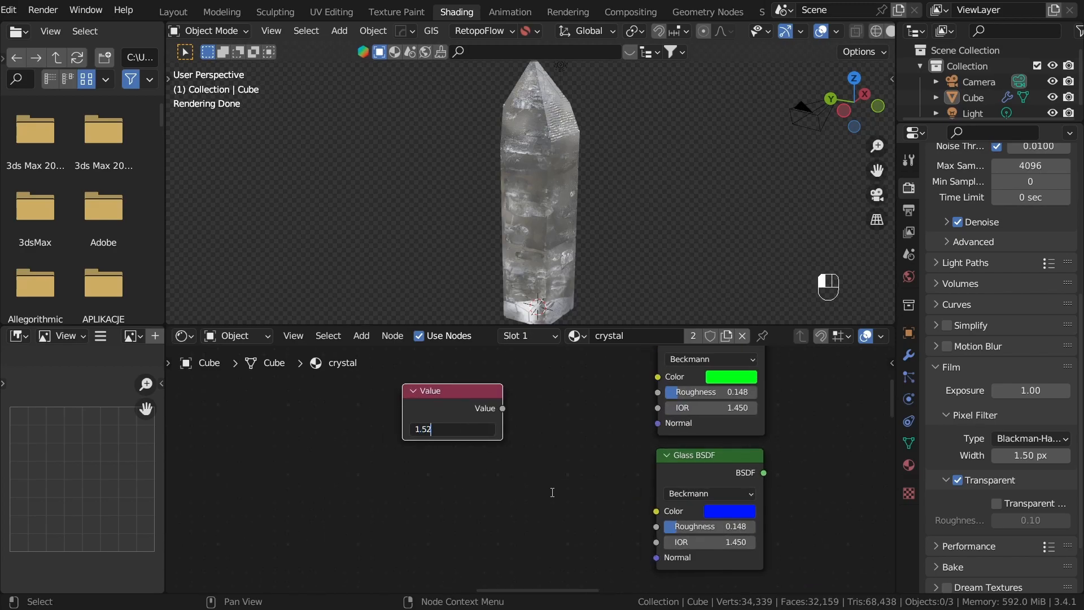
key(Return)
drag(503, 408, 657, 541)
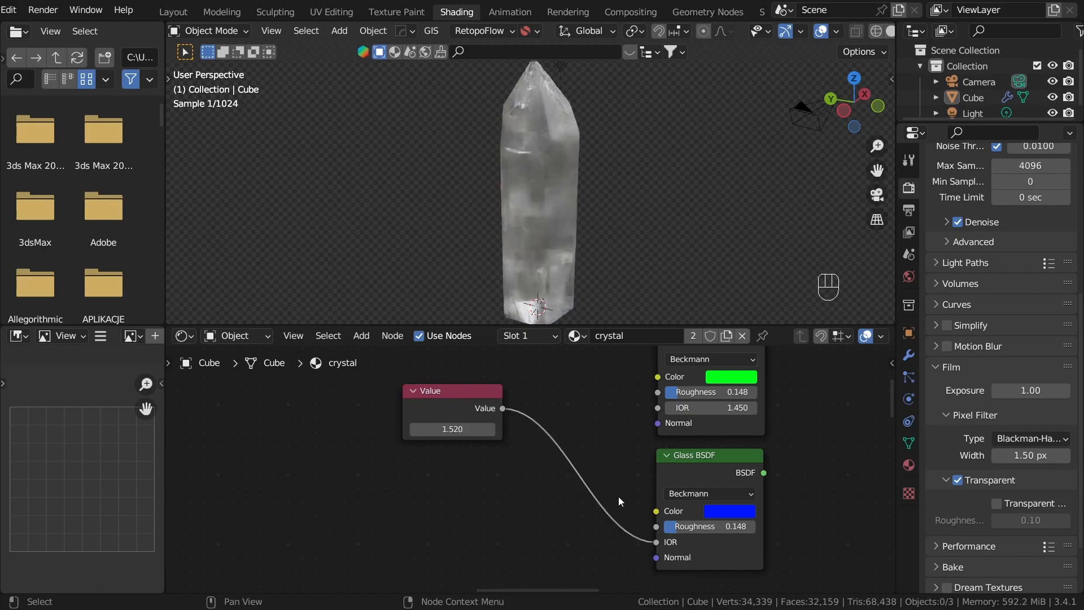
Step: Connect the 1.520 Value node to the IOR inputs of the green and red Glass BSDFs
drag(500, 409, 671, 406)
middle_drag(524, 400, 514, 503)
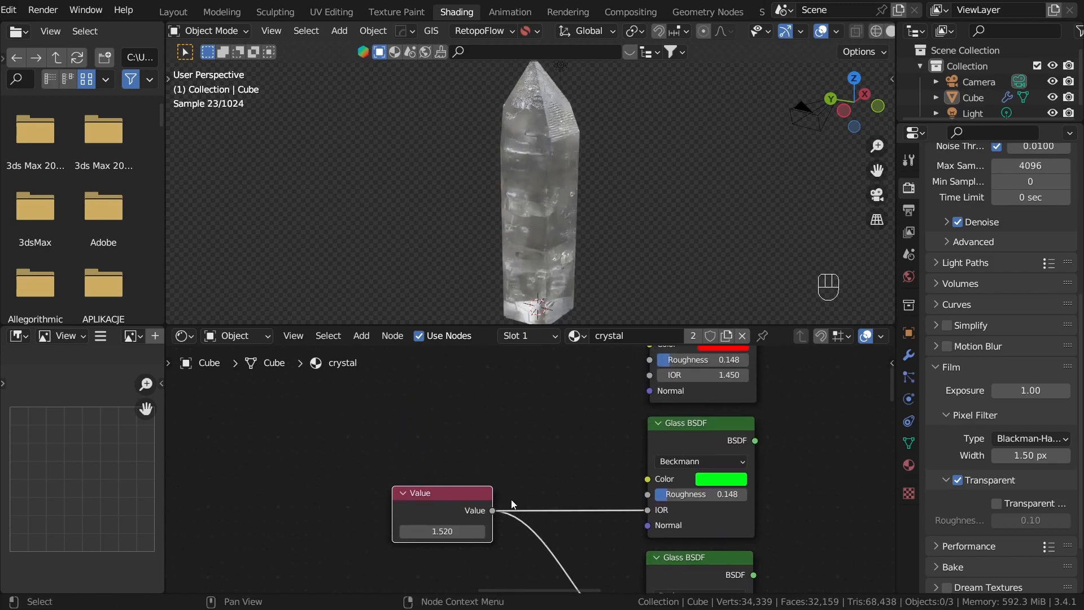
drag(494, 514, 656, 376)
Step: Combine the red and green Glass BSDFs with an Add Shader node
scroll(773, 406, down, 5)
middle_drag(773, 406, 505, 452)
drag(477, 383, 565, 432)
text(add)
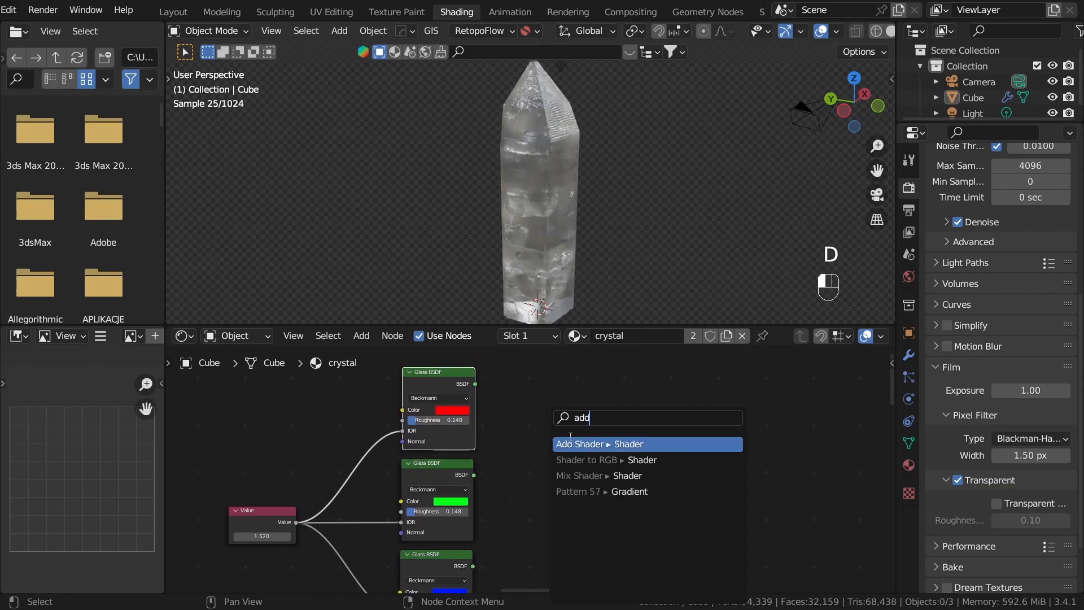
click(586, 444)
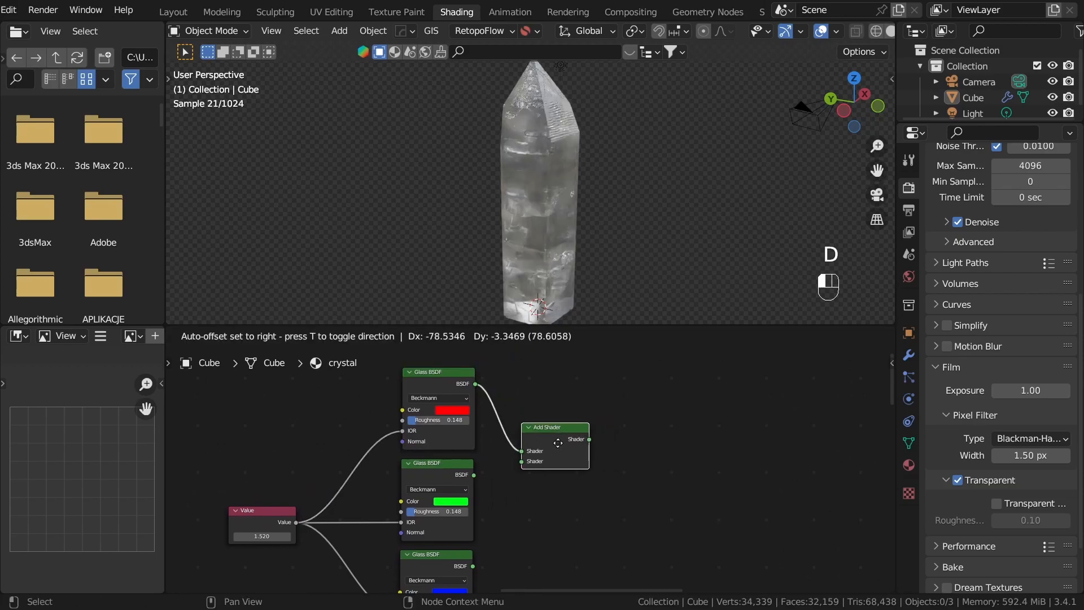
click(558, 443)
middle_drag(490, 508, 458, 510)
drag(442, 478, 491, 464)
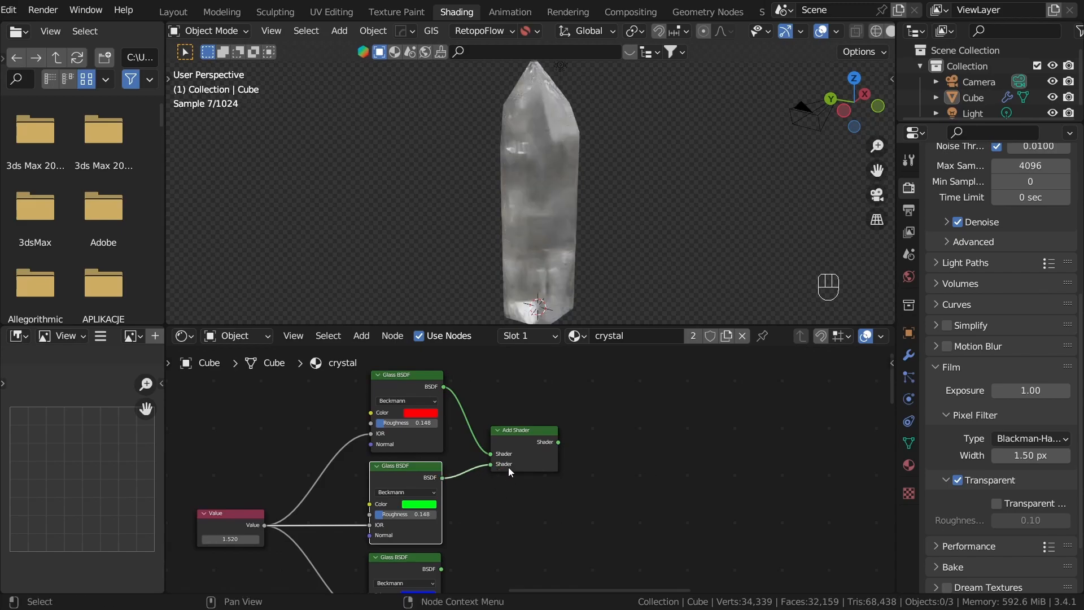
Step: Duplicate the Add Shader to add the blue glass to the red-green mix, and connect the result to the Material Output's Surface
key(shift+d)
click(614, 483)
middle_drag(441, 567, 441, 536)
drag(441, 536, 602, 463)
drag(558, 418, 656, 435)
ctrl+shift+click(632, 443)
mouse_move(552, 217)
middle_down()
mouse_move(643, 178)
mouse_move(558, 197)
middle_up()
Step: Examine the combined red, green and blue glass on the crystal up close and review its node chain
scroll(627, 458, down, 3)
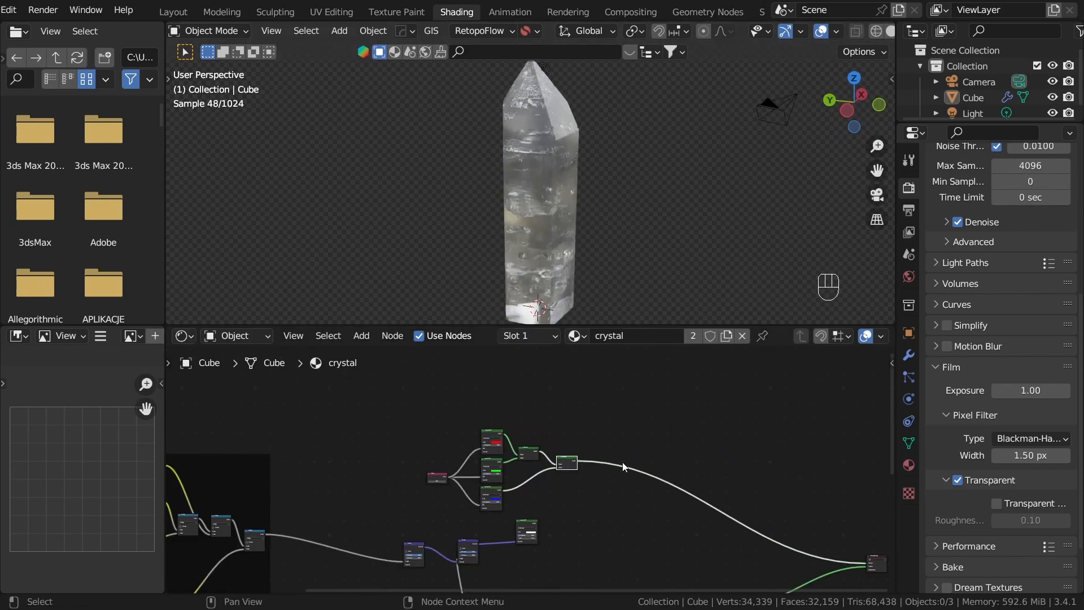
scroll(537, 544, down, 2)
ctrl+shift+click(520, 541)
scroll(600, 434, up, 3)
ctrl+shift+click(594, 465)
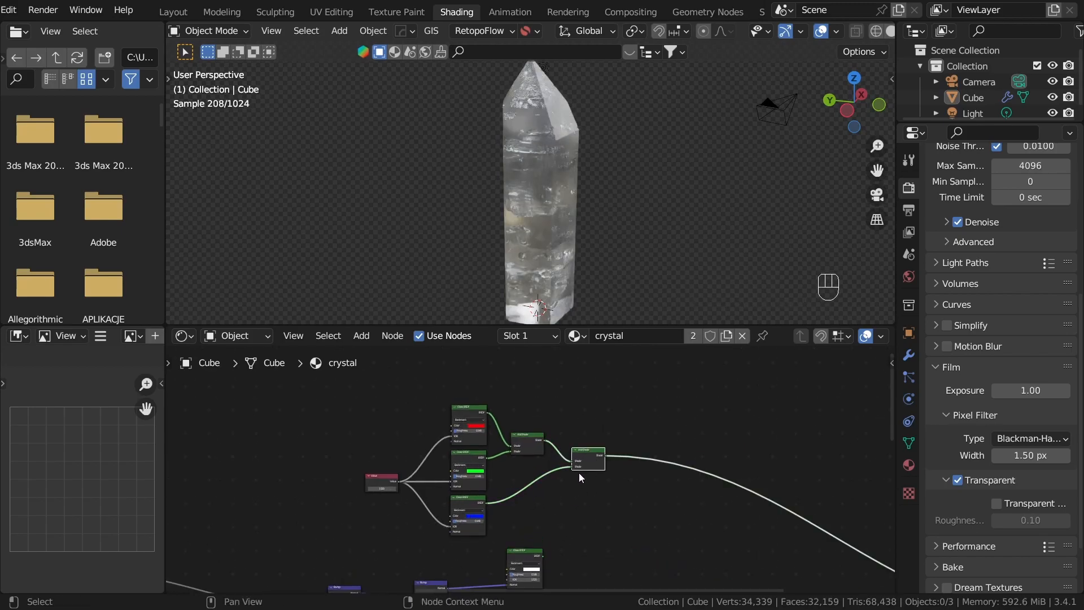
scroll(608, 182, up, 4)
middle_drag(631, 463, 664, 382)
scroll(566, 438, up, 3)
ctrl+shift+click(537, 467)
ctrl+shift+click(567, 521)
middle_drag(463, 577, 515, 494)
middle_drag(600, 410, 566, 496)
click(509, 437)
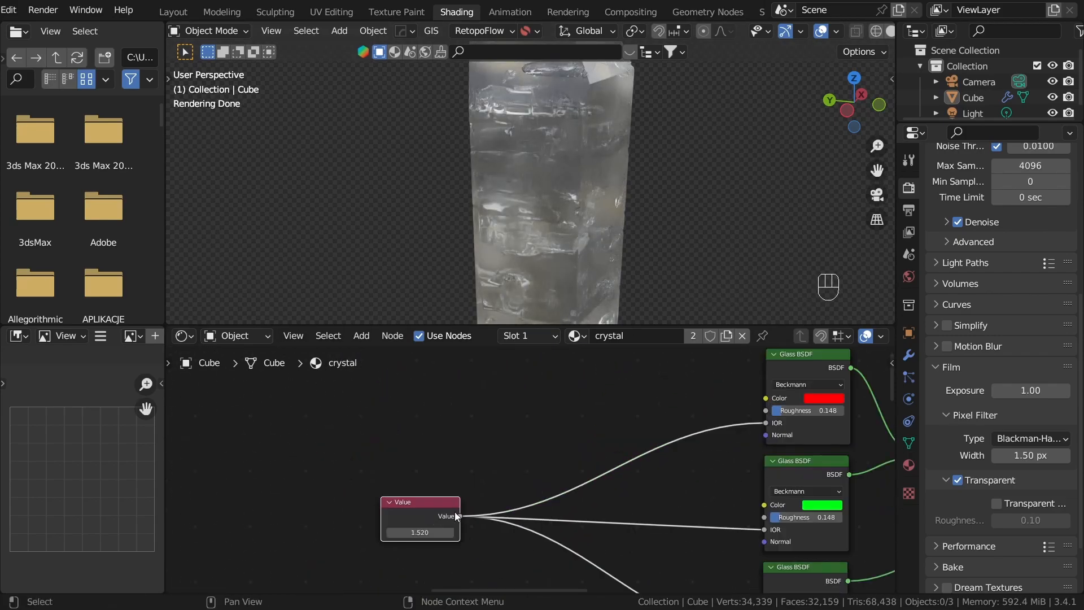
drag(456, 517, 532, 429)
Step: Add a Math node set to Add above the Value node, and place a duplicate set to Subtract beside it
key(shift+a)
text(mat)
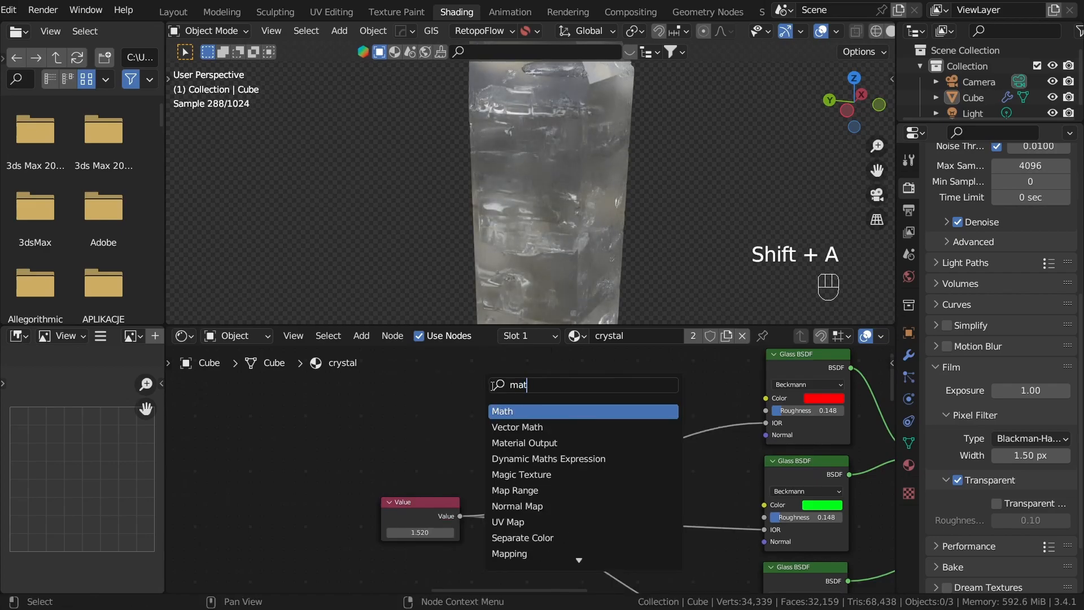
key(Return)
click(532, 404)
scroll(536, 429, up, 1)
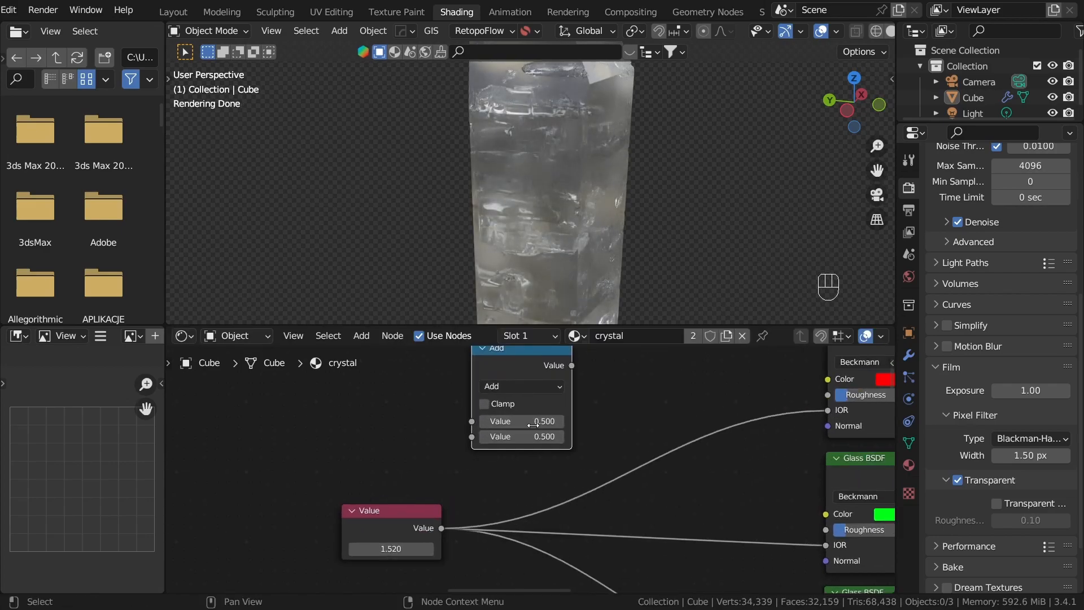
key(shift+d)
click(389, 370)
middle_drag(390, 370, 429, 407)
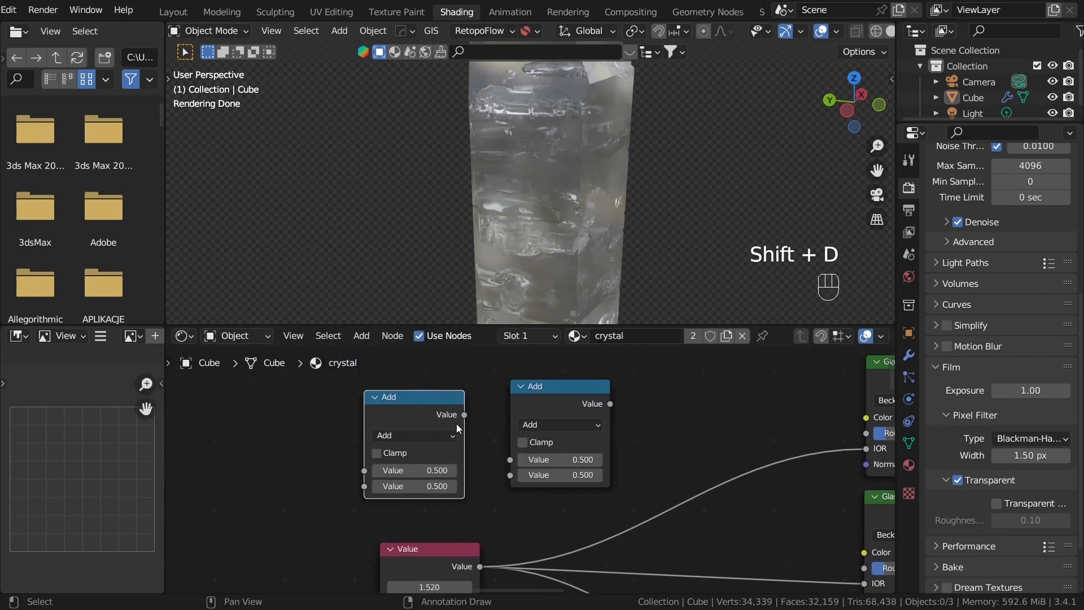
click(422, 435)
click(455, 280)
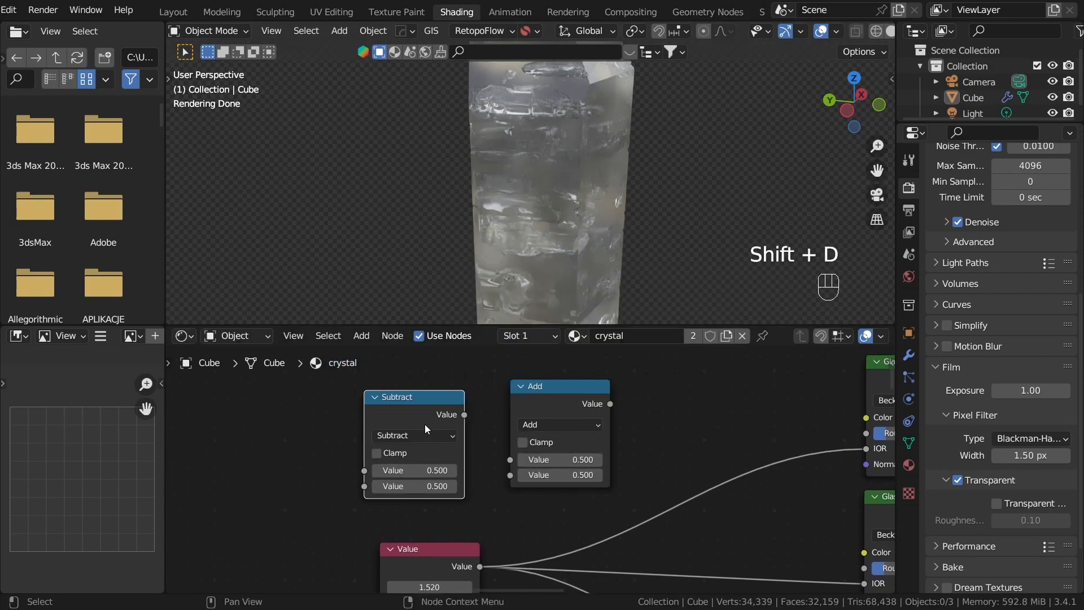
drag(434, 399, 440, 390)
Step: Label the 1.520 Value node IOR
scroll(426, 440, up, 1)
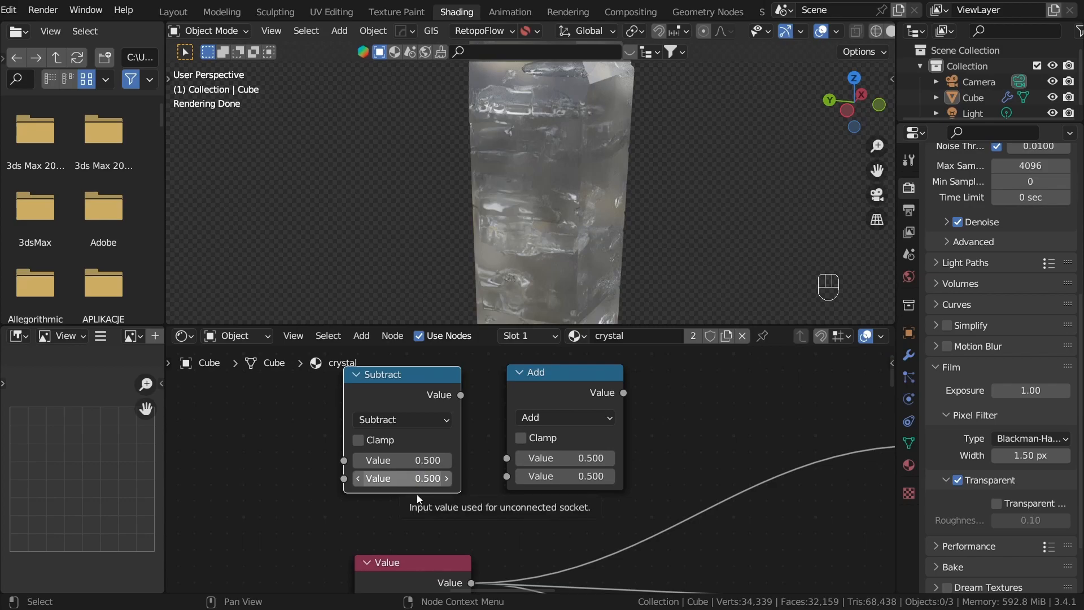
scroll(480, 440, down, 1)
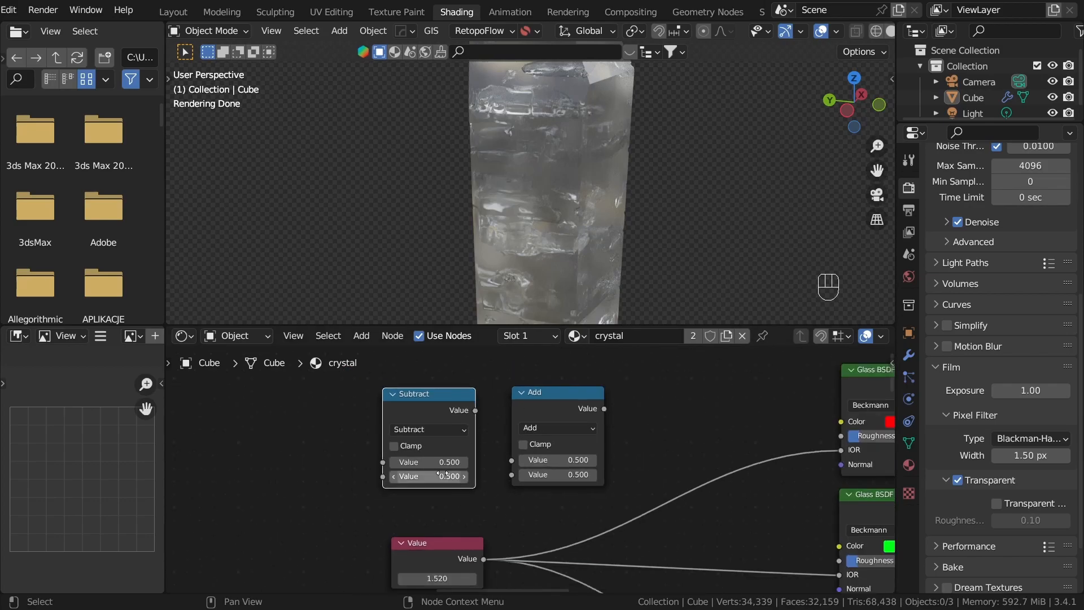
middle_drag(440, 508, 506, 461)
click(491, 501)
drag(502, 512, 479, 551)
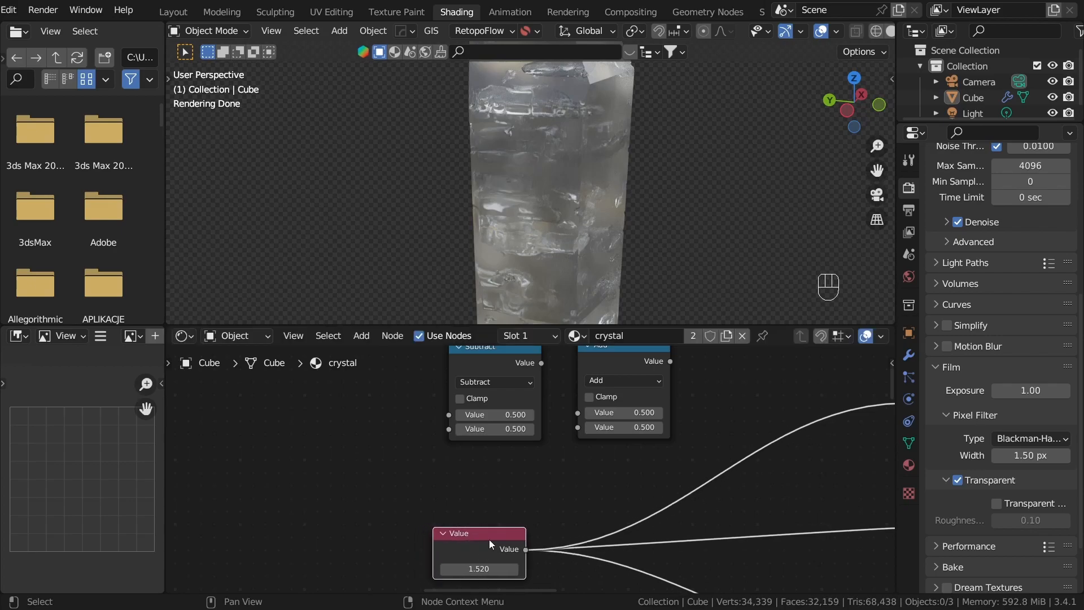
key(F2)
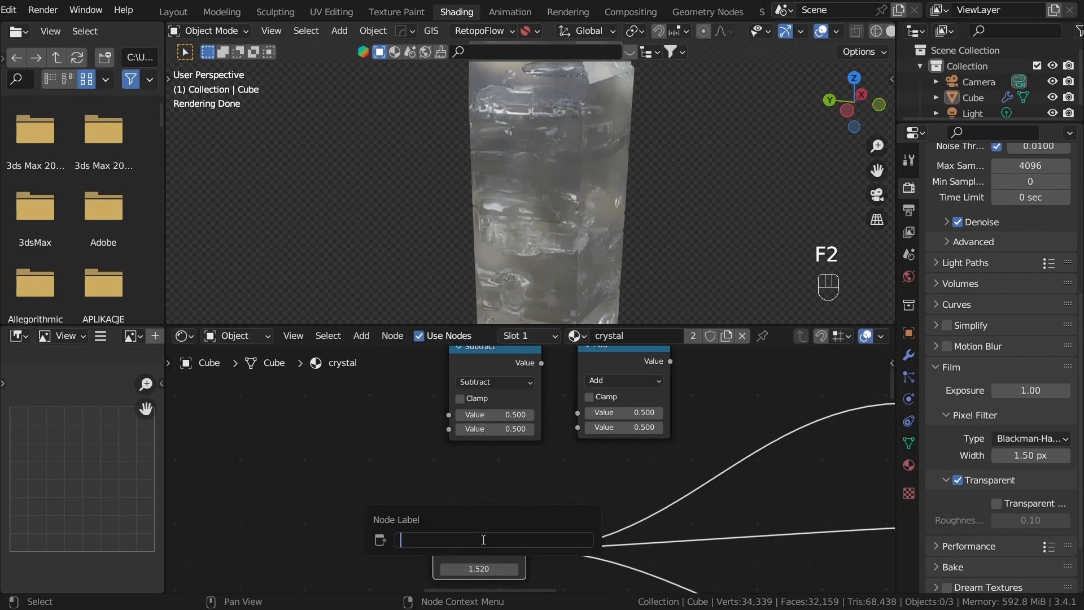
text(IOR)
key(Return)
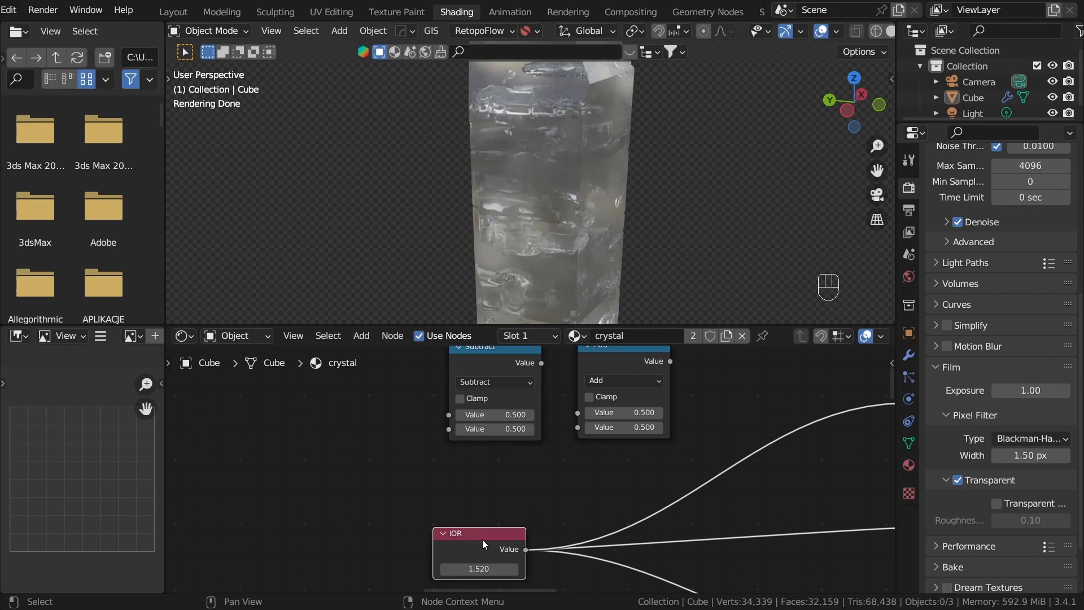
Step: Duplicate the IOR value node above the original and label the copy Dispersion
key(shift+d)
click(480, 473)
key(F2)
key(BackSpace)
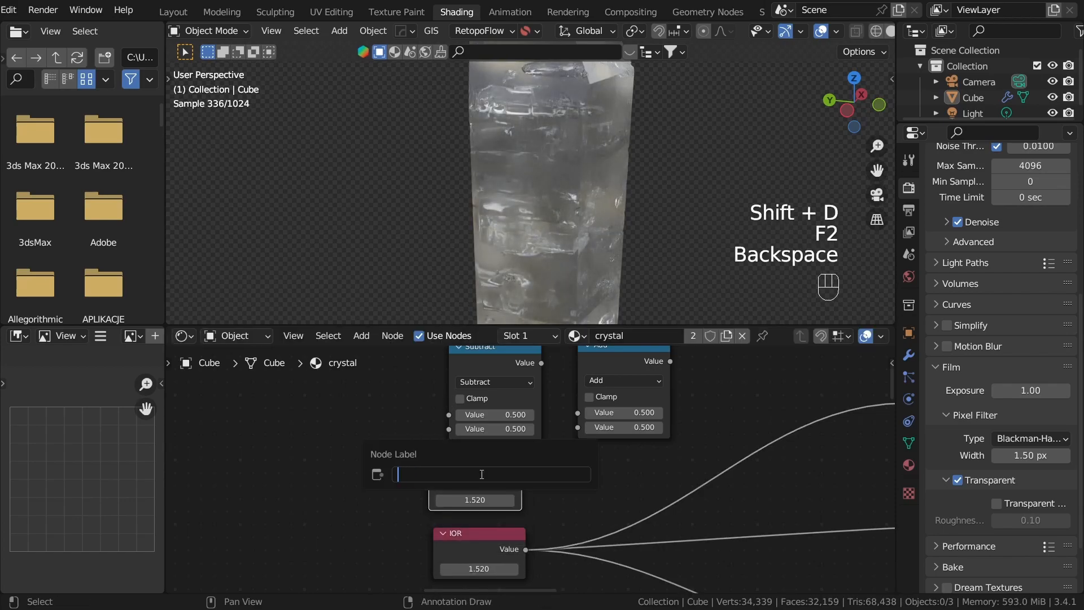
text(Dispersion)
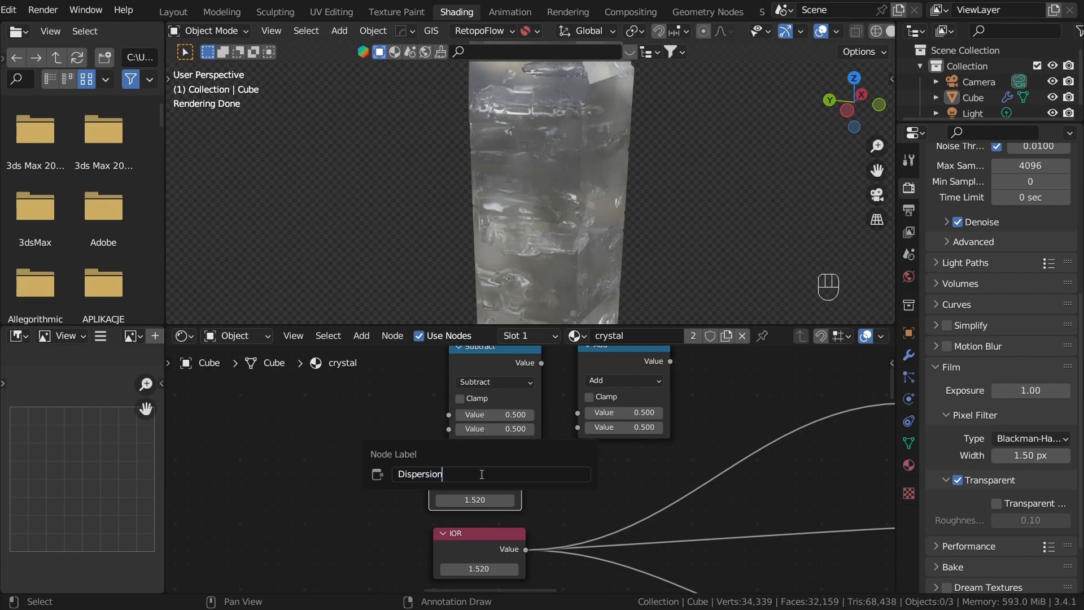
key(Return)
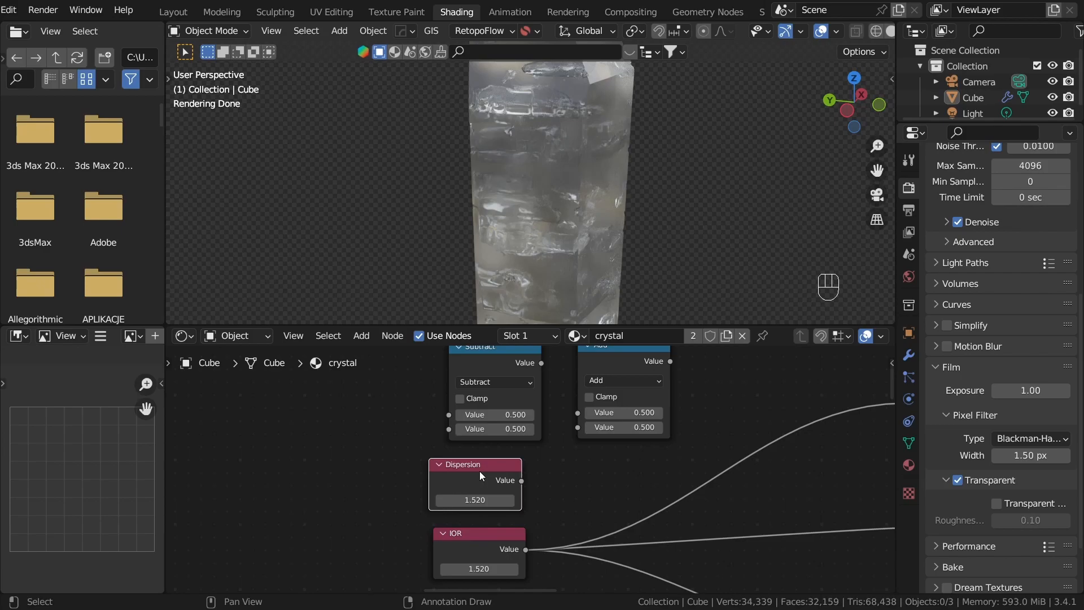
Step: Connect Dispersion to the second inputs of Subtract and Add, placing Subtract above the IOR node and Add below it
drag(473, 464, 447, 429)
drag(362, 456, 535, 422)
drag(356, 454, 576, 427)
scroll(579, 490, down, 2)
drag(594, 377, 639, 548)
drag(497, 390, 694, 410)
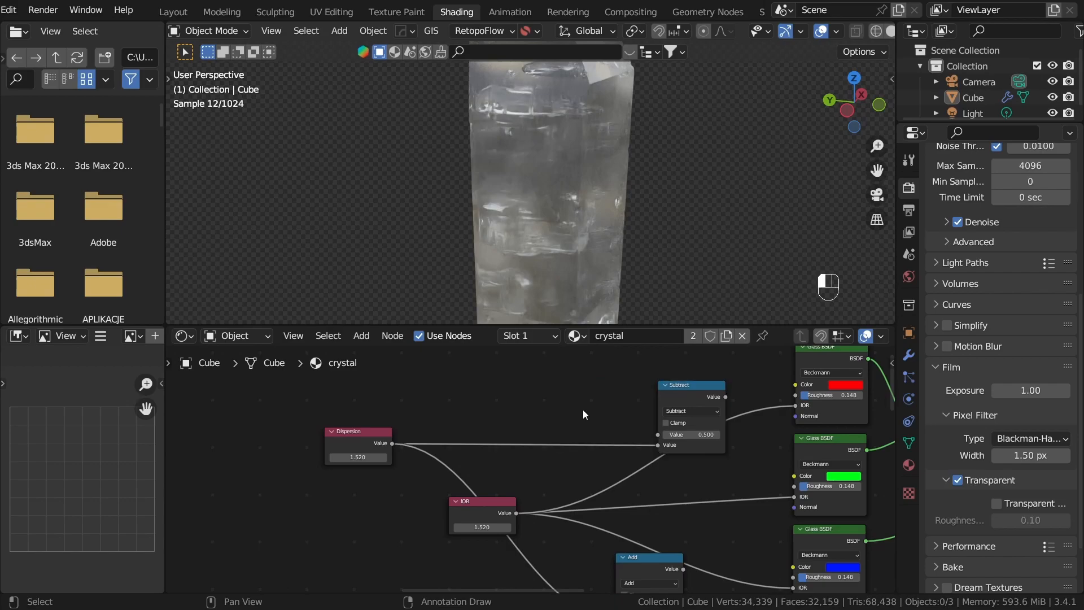
Step: Connect the IOR value node to the first inputs of the Subtract and Add nodes
drag(517, 513, 656, 435)
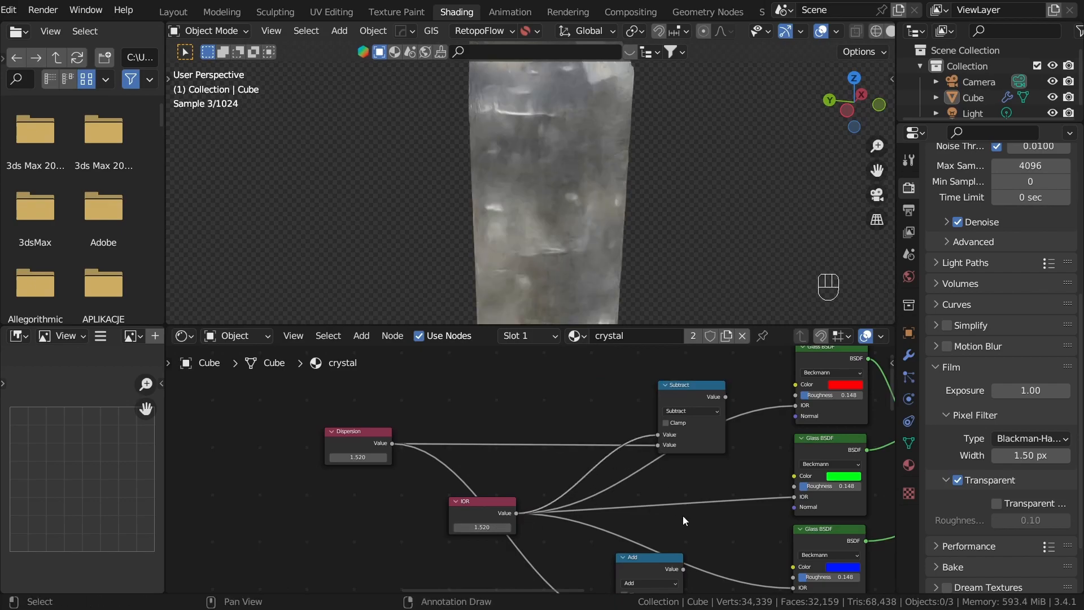
middle_drag(542, 536, 503, 452)
drag(574, 537, 584, 520)
Step: Connect the Add node's output to the blue glass's IOR and the Subtract node's output to the red glass's IOR
middle_drag(670, 498, 558, 486)
drag(553, 476, 689, 500)
middle_drag(576, 349, 551, 535)
drag(581, 453, 667, 463)
Step: Set the Dispersion value to 0.015 and inspect the crystal's color dispersion up close
scroll(626, 512, down, 1)
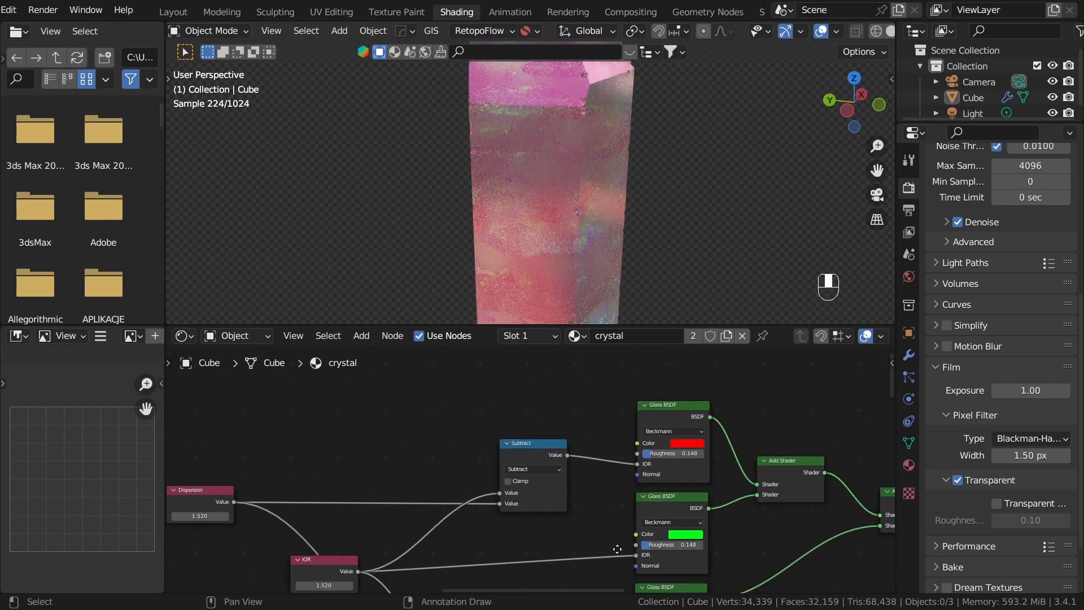
middle_drag(618, 548, 611, 436)
middle_drag(532, 508, 687, 464)
scroll(486, 419, up, 2)
scroll(484, 417, down, 1)
middle_drag(534, 457, 614, 581)
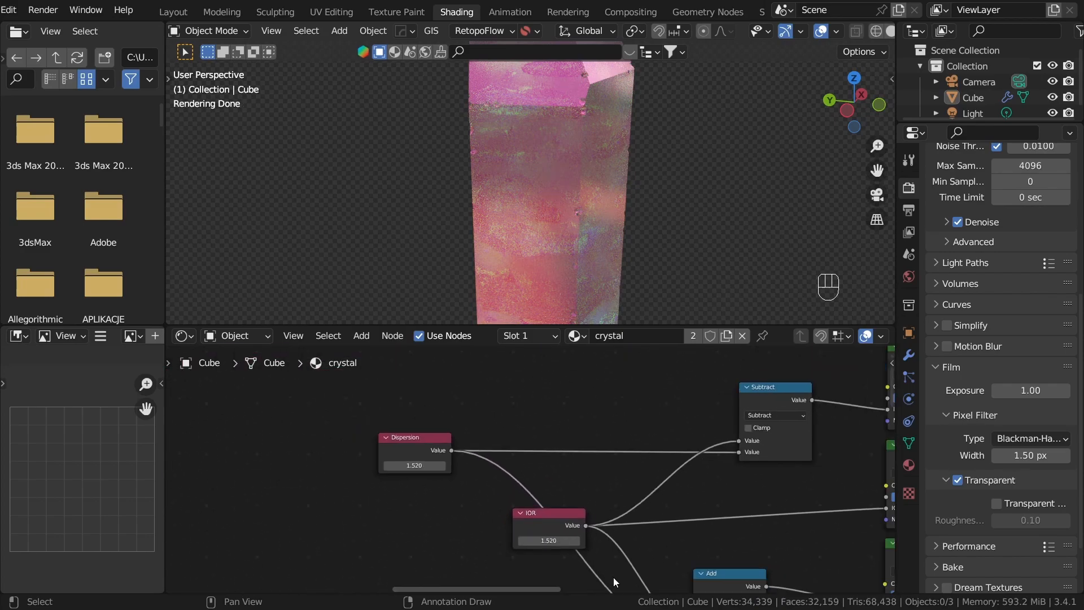
scroll(528, 468, up, 5)
middle_drag(461, 486, 701, 506)
scroll(605, 494, up, 2)
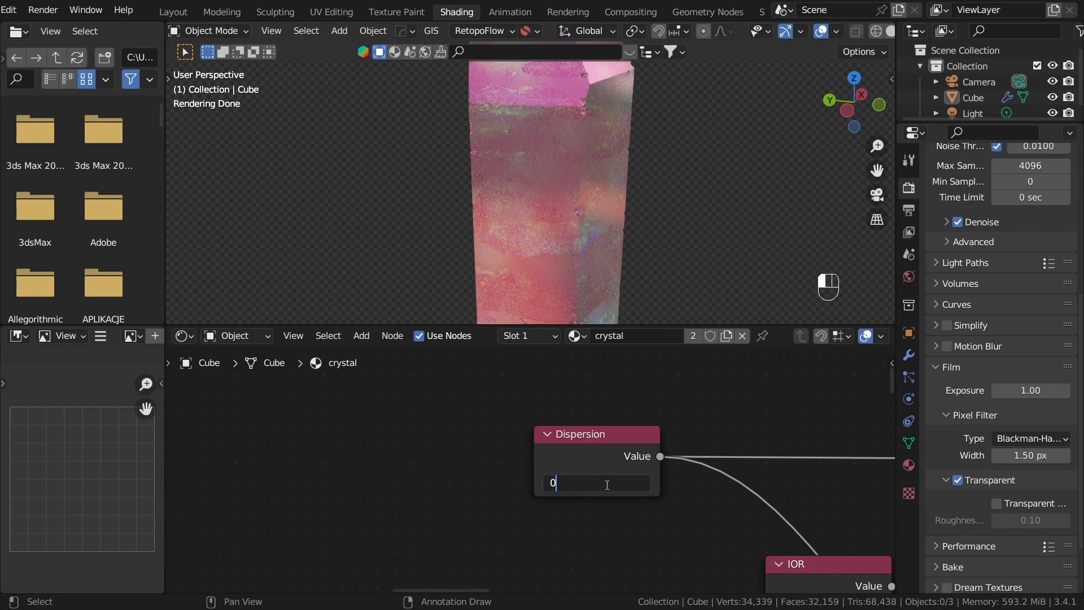
text(5)
key(Return)
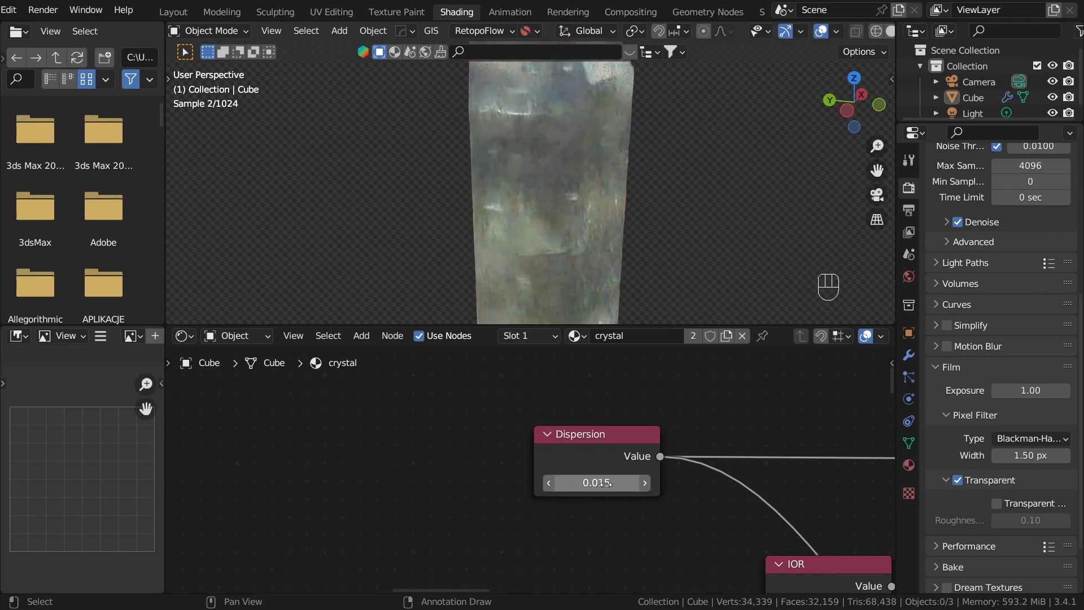
middle_drag(507, 265, 601, 226)
scroll(601, 225, up, 2)
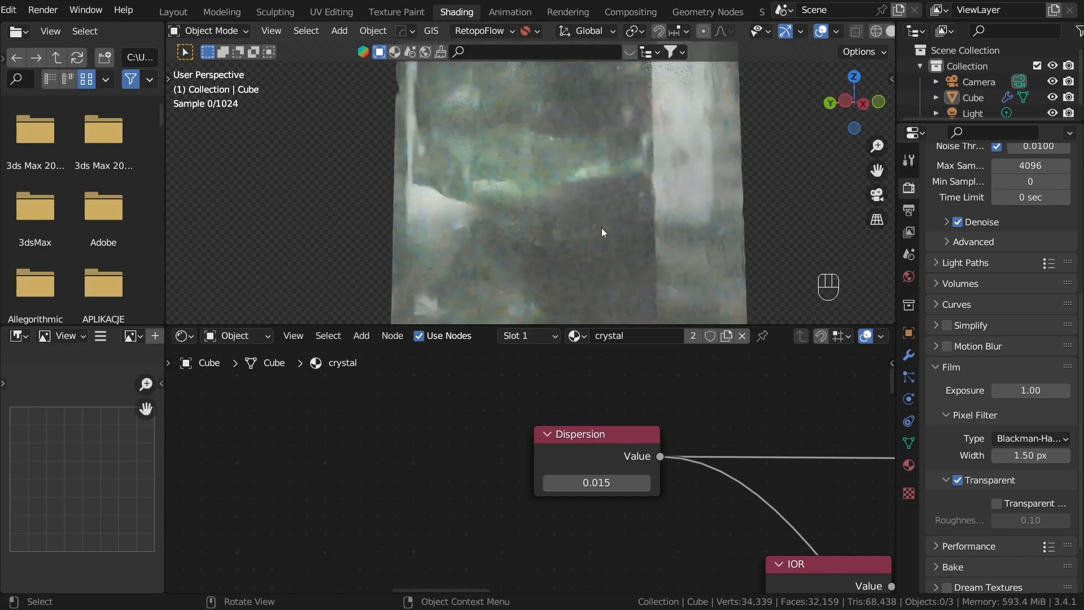
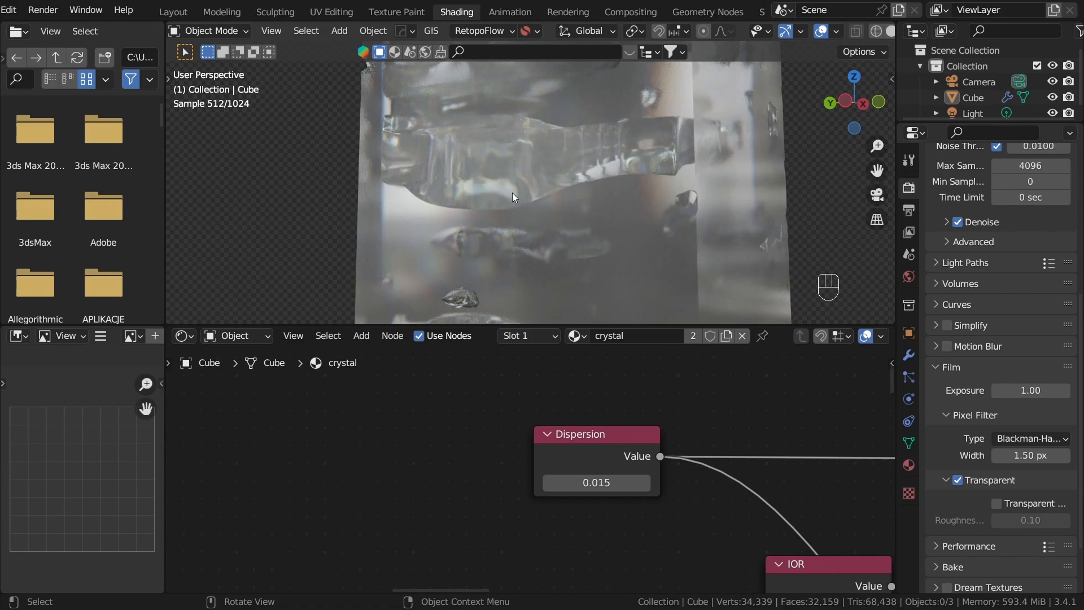
Step: Try a higher Dispersion value on the whole crystal and set it back to 0.015
scroll(567, 225, down, 5)
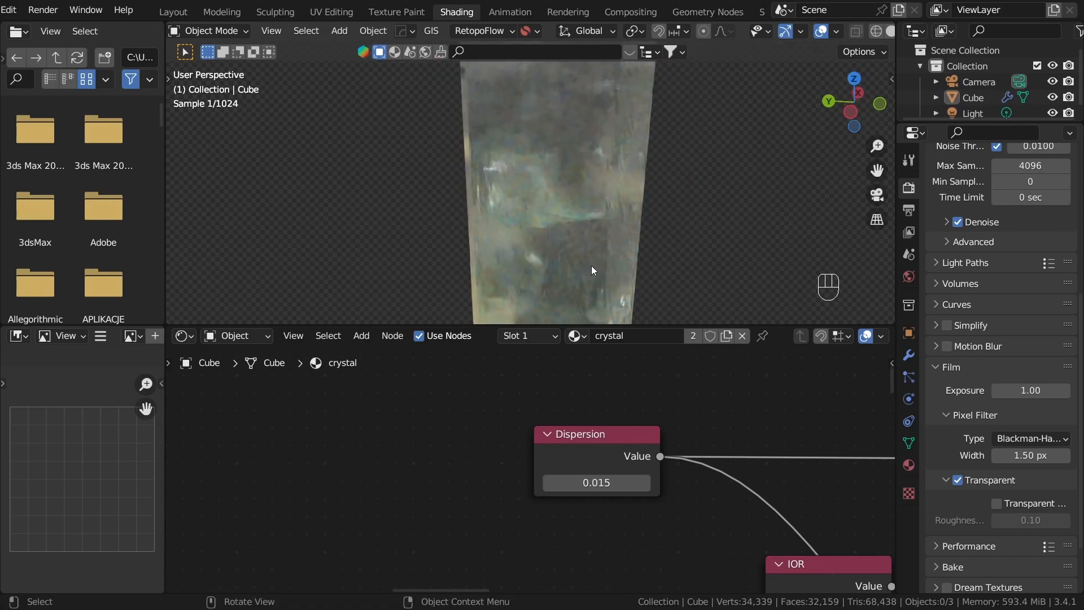
middle_drag(666, 475, 483, 440)
scroll(483, 439, down, 6)
middle_drag(538, 472, 353, 490)
scroll(527, 500, down, 4)
middle_drag(277, 447, 408, 419)
scroll(409, 419, up, 4)
shift+drag(488, 453, 557, 453)
mouse_move(486, 451)
shift+mouse_down()
mouse_move(443, 452)
mouse_move(492, 450)
shift+mouse_up()
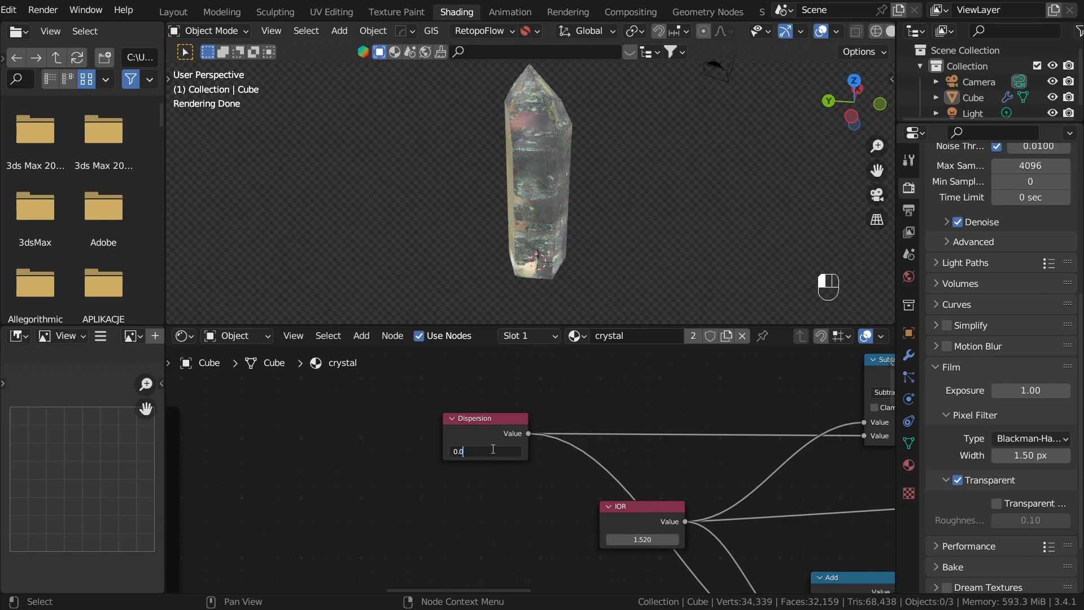
key(Return)
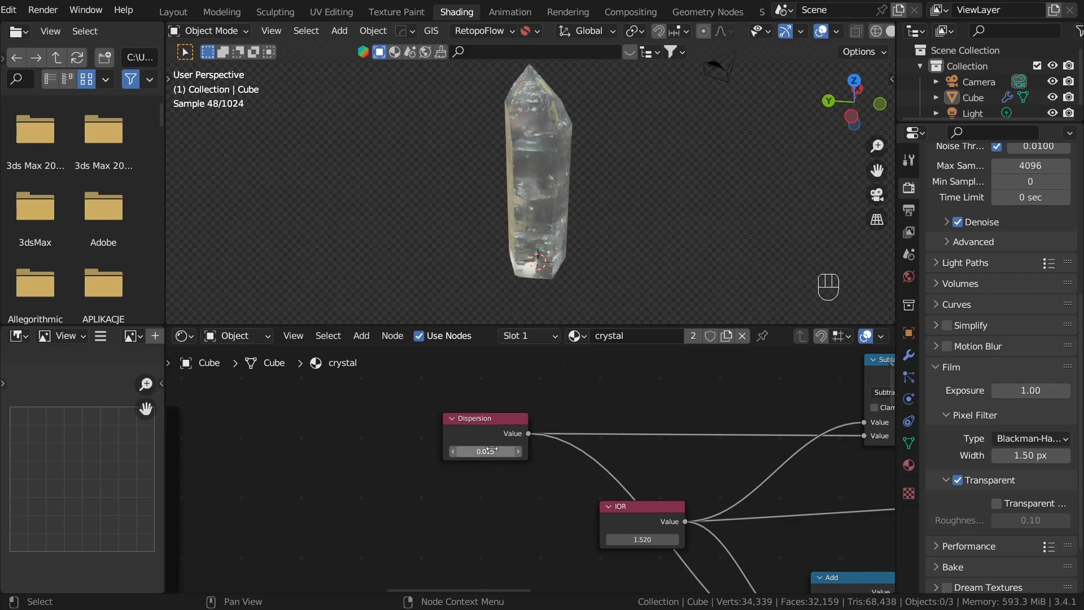
Step: Delete the unused white Glass BSDF at the end of the Bump node chain
scroll(635, 449, down, 2)
scroll(703, 430, down, 4)
middle_drag(791, 449, 457, 449)
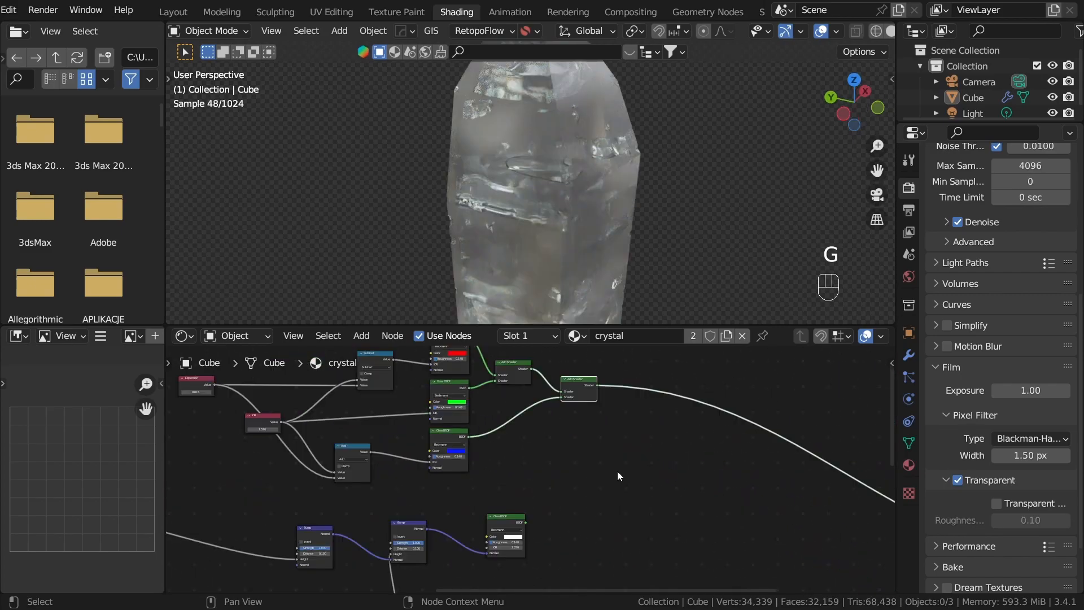
scroll(592, 494, up, 4)
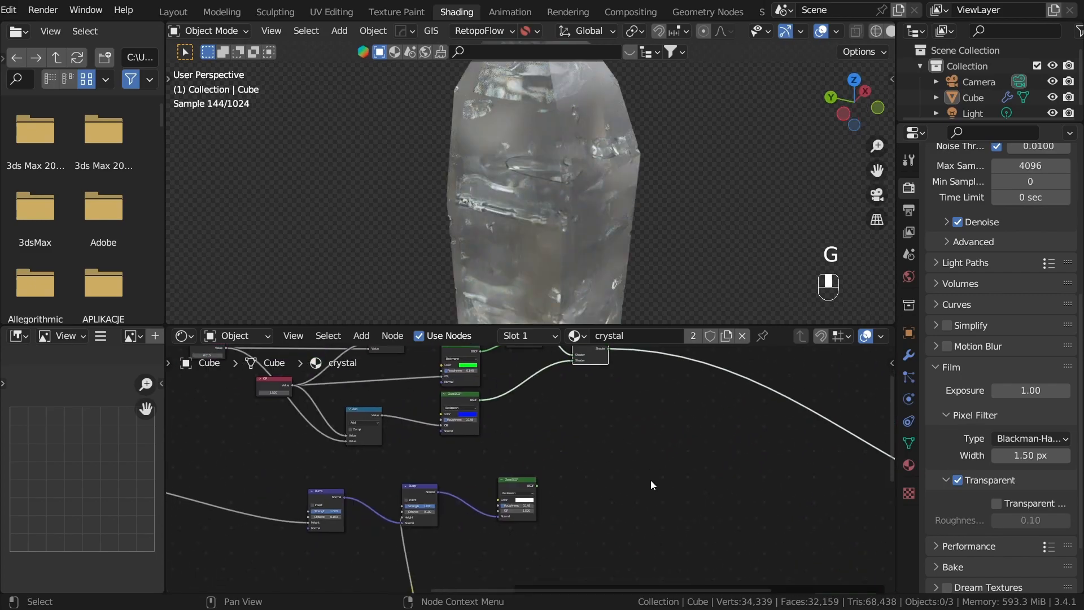
key(x)
Step: Connect the second Bump node's Normal output to the Normal inputs of the red, green and blue Glass BSDF nodes
drag(387, 494, 393, 388)
middle_drag(505, 414, 676, 460)
drag(515, 531, 553, 499)
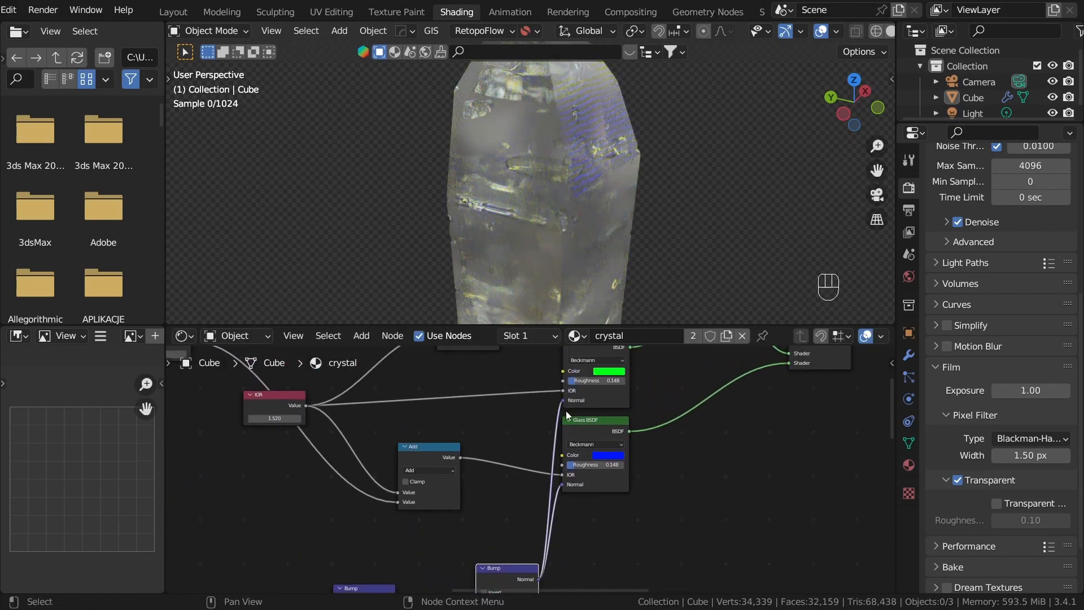
middle_drag(589, 586, 596, 551)
drag(547, 545, 571, 443)
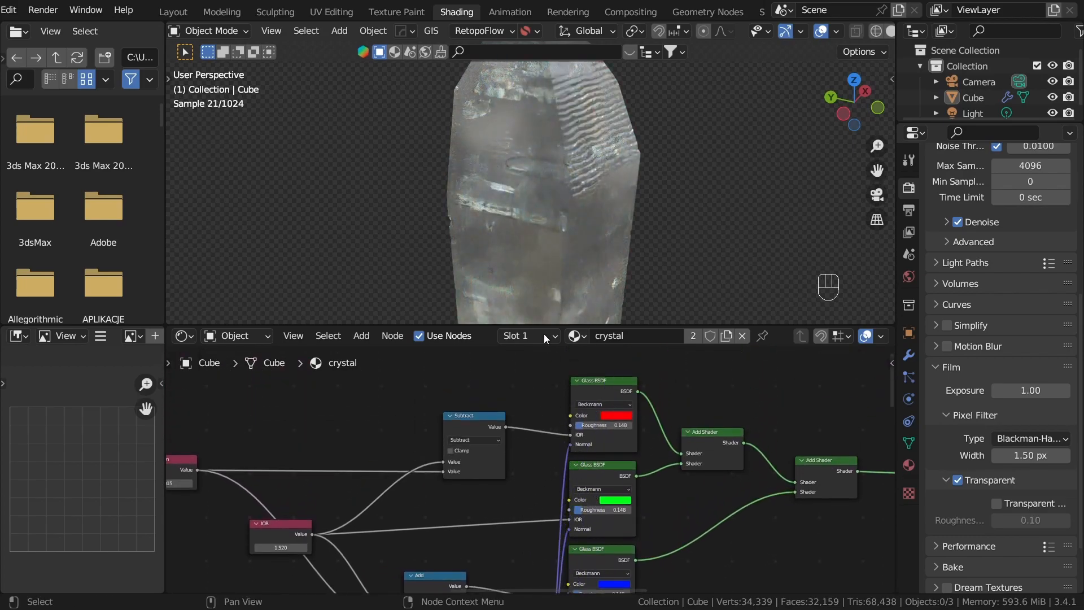
Step: Examine the bumped, dispersive crystal from several angles and distances, including in the larger Layout workspace viewport
scroll(533, 251, down, 5)
middle_drag(533, 252, 554, 219)
scroll(650, 205, up, 5)
middle_drag(598, 147, 601, 216)
scroll(575, 236, down, 5)
scroll(487, 488, down, 4)
scroll(595, 508, down, 3)
middle_drag(595, 509, 491, 468)
scroll(582, 399, down, 7)
scroll(615, 428, down, 4)
scroll(492, 468, up, 5)
scroll(432, 433, up, 1)
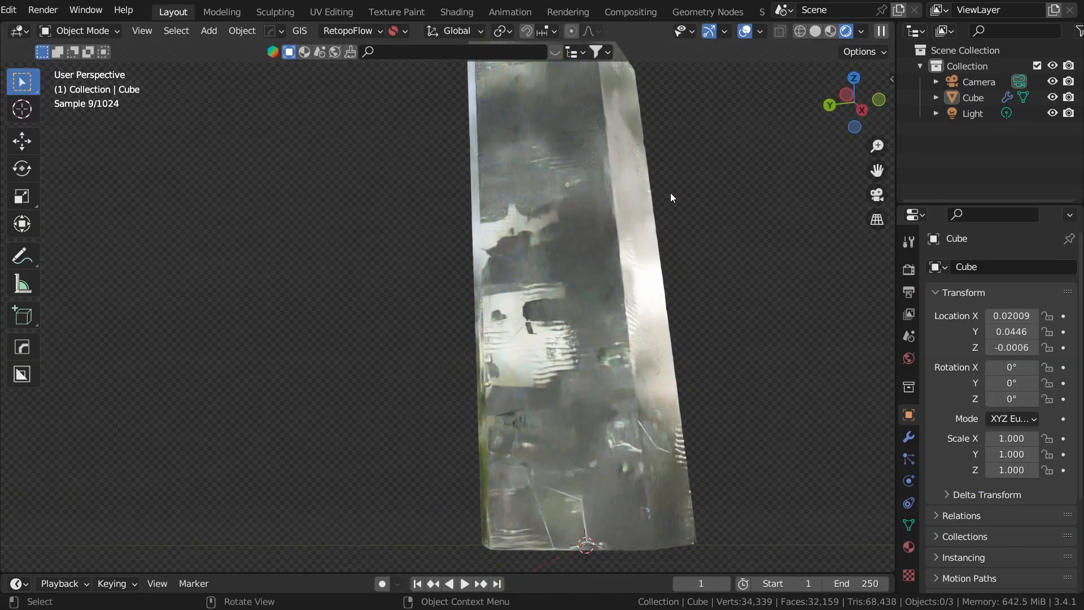
middle_drag(670, 192, 657, 323)
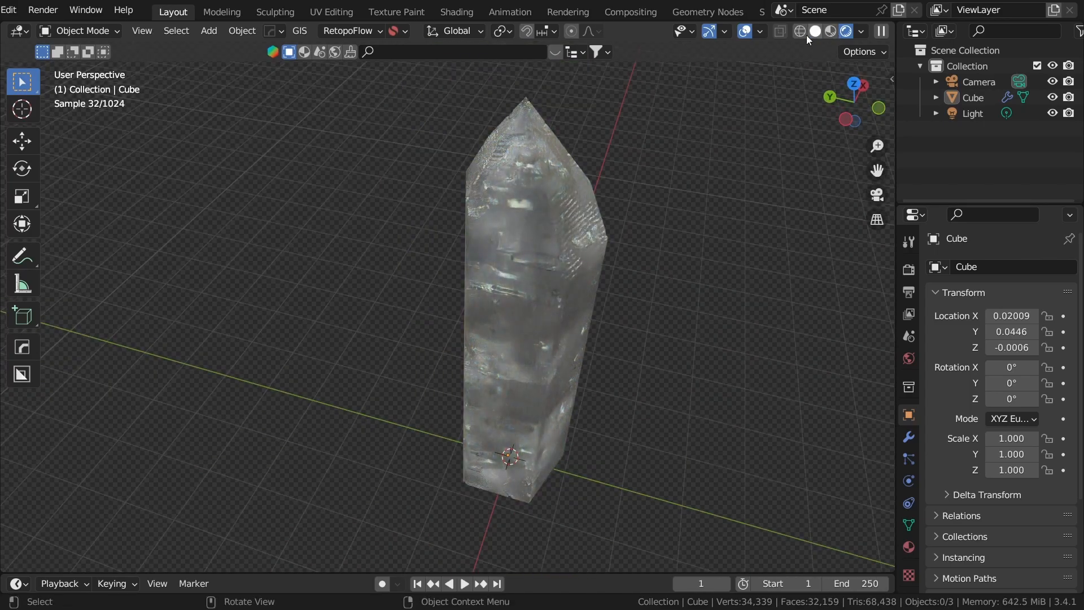
Step: Preview the crystal under different viewport HDRI environments and settle on the forest one
click(761, 32)
click(861, 31)
click(847, 163)
click(815, 223)
click(798, 179)
click(762, 218)
click(829, 162)
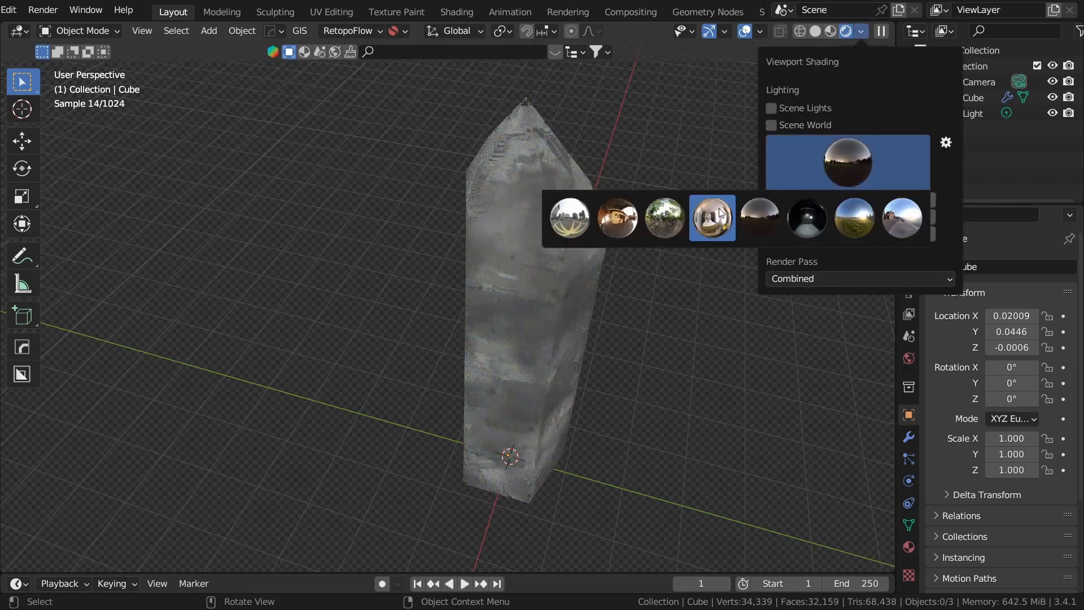
click(712, 218)
click(772, 185)
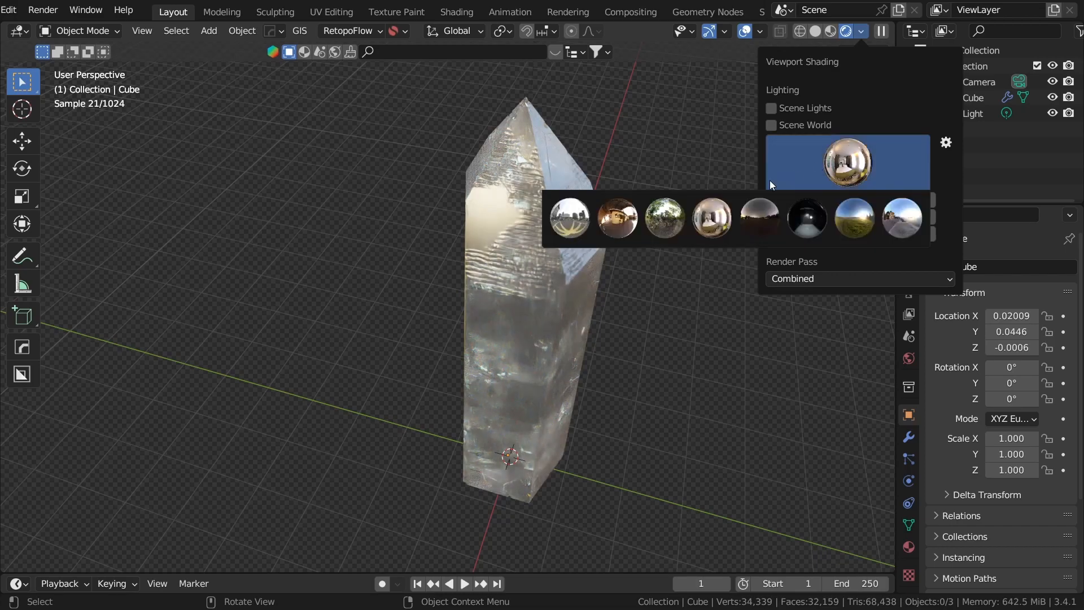
click(664, 218)
mouse_move(574, 274)
middle_down()
mouse_move(548, 231)
mouse_move(640, 224)
mouse_move(671, 177)
middle_up()
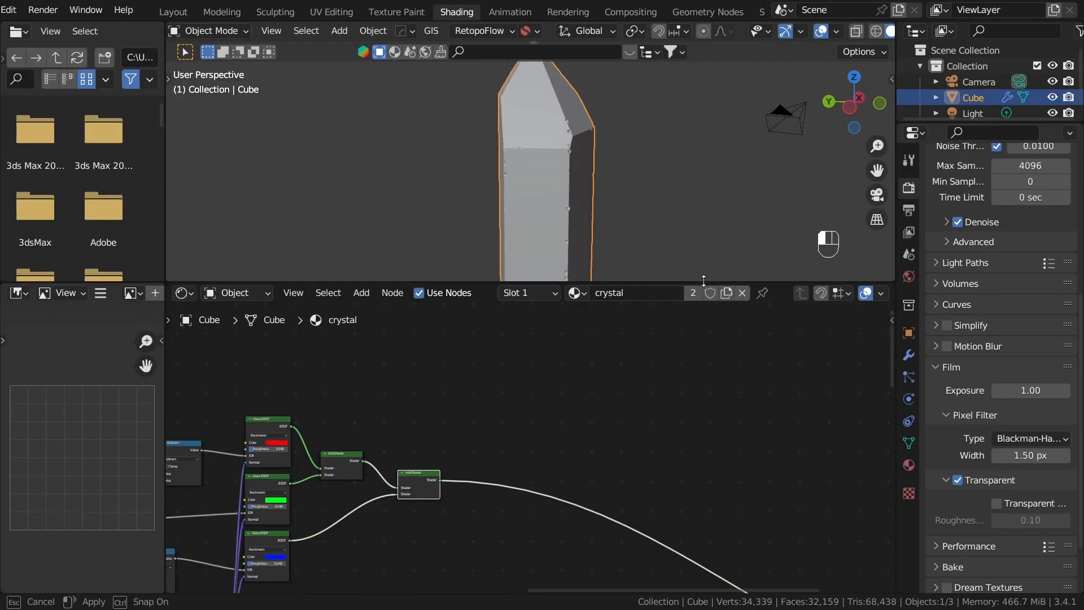
Step: Return to the Shading workspace with the crystal shown in Rendered viewport shading
click(655, 213)
scroll(653, 212, down, 2)
middle_drag(628, 221, 609, 218)
key(z)
click(619, 108)
middle_drag(631, 154, 585, 171)
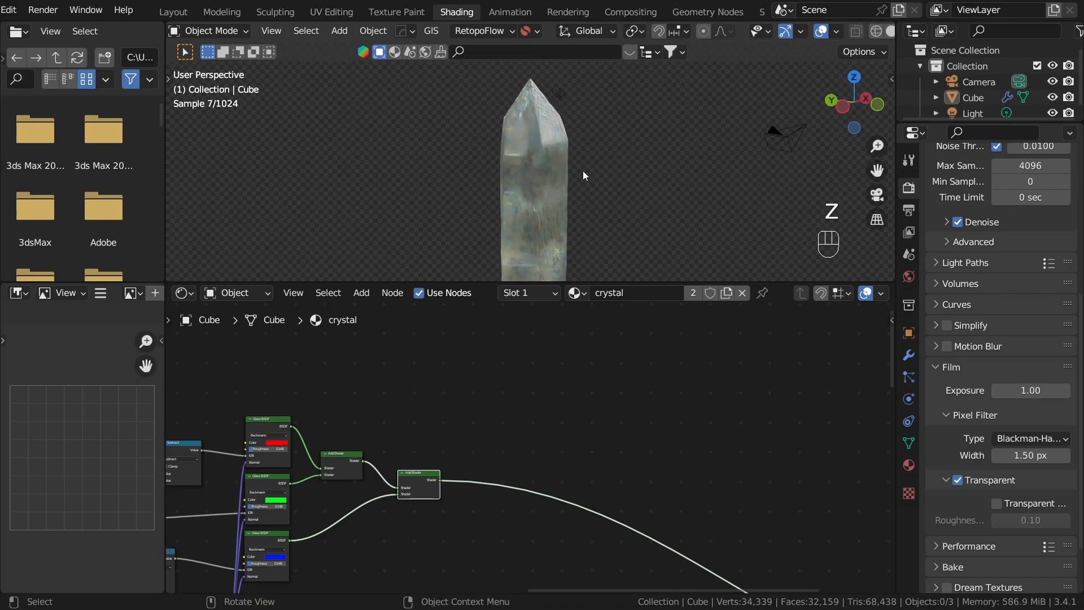
Step: Examine the crystal material's dispersion, glass roughness and bump noise nodes
scroll(399, 584, down, 8)
middle_drag(349, 575, 514, 429)
scroll(513, 428, up, 9)
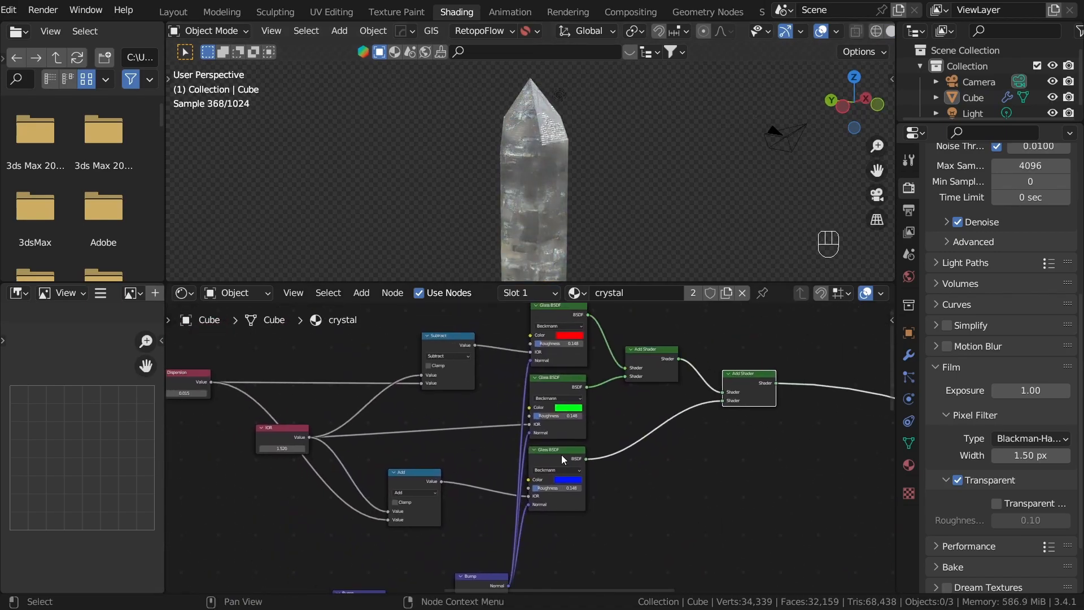
middle_drag(606, 356, 605, 590)
scroll(638, 447, up, 1)
scroll(637, 446, down, 2)
scroll(636, 445, up, 3)
scroll(650, 428, up, 1)
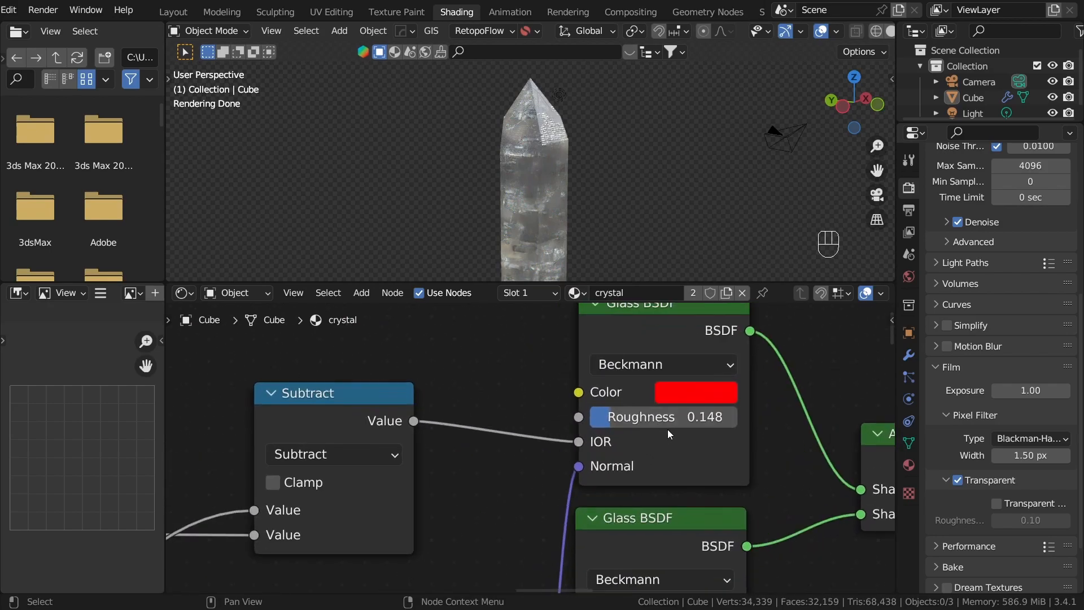
scroll(703, 405, down, 6)
scroll(703, 405, down, 5)
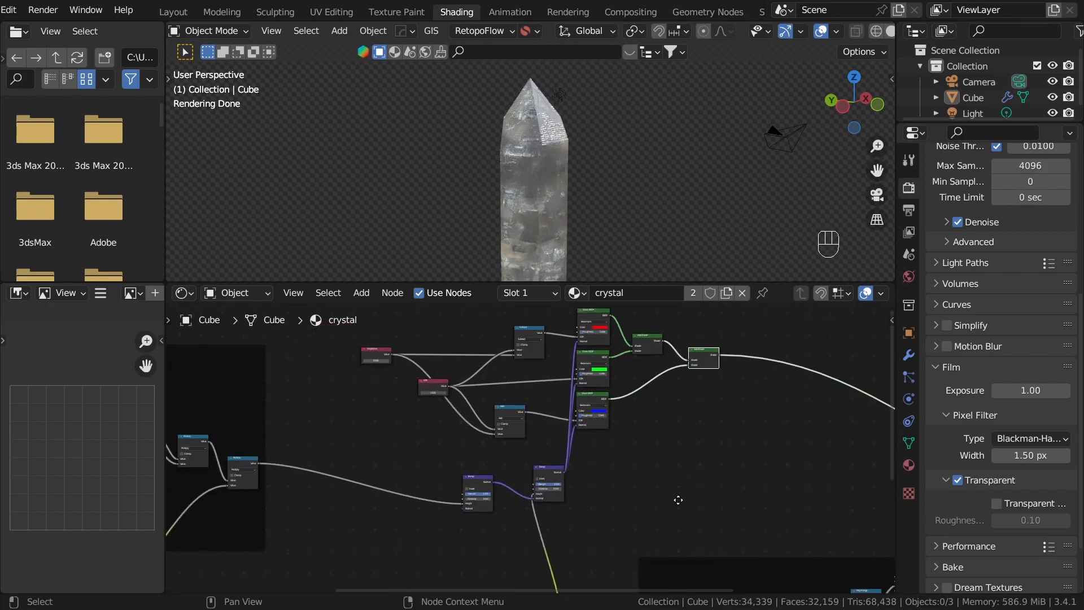
middle_drag(640, 407, 819, 517)
scroll(707, 460, up, 1)
scroll(819, 517, up, 1)
middle_drag(665, 479, 703, 491)
scroll(711, 498, up, 2)
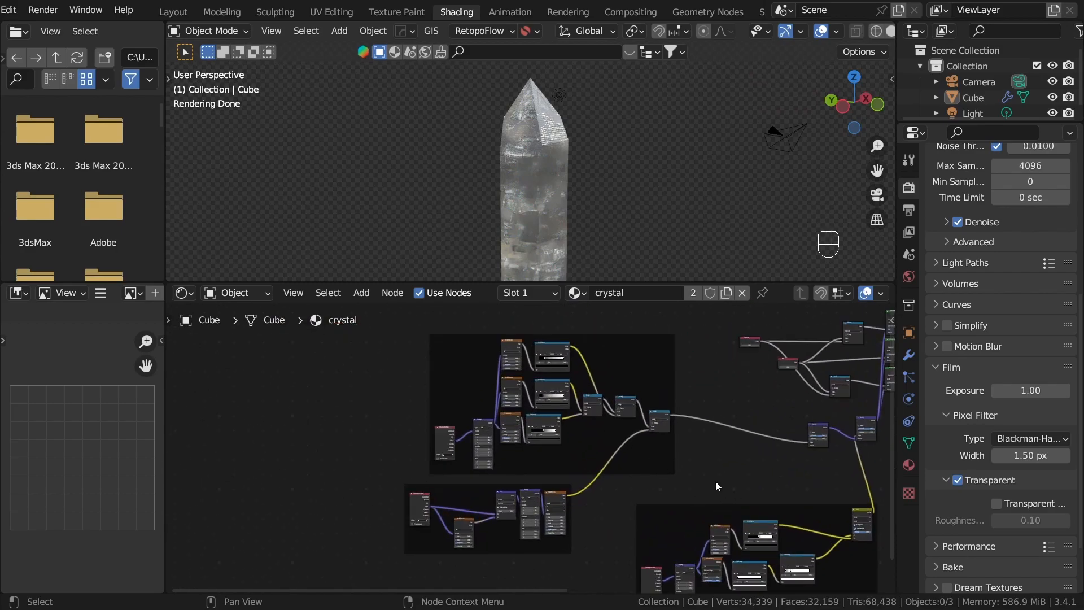
Step: Duplicate a Texture Coordinate, Mapping, Noise Texture and ColorRamp chain, detach the copy from its frame and place it in an empty area
scroll(653, 439, up, 2)
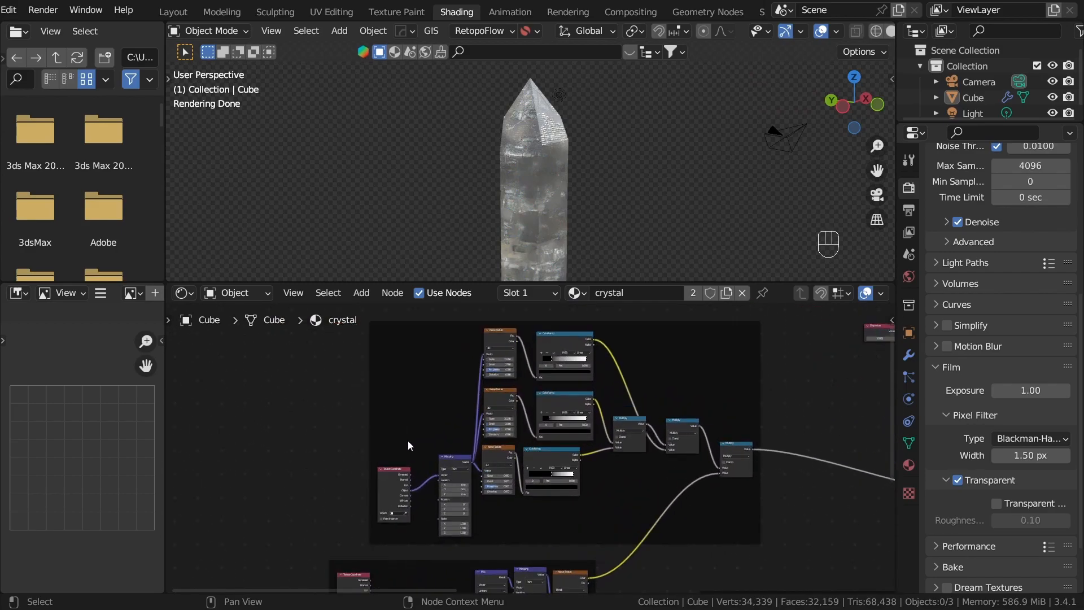
click(394, 470)
shift+click(468, 501)
shift+drag(499, 467, 534, 472)
key(shift+d)
alt+click(340, 405)
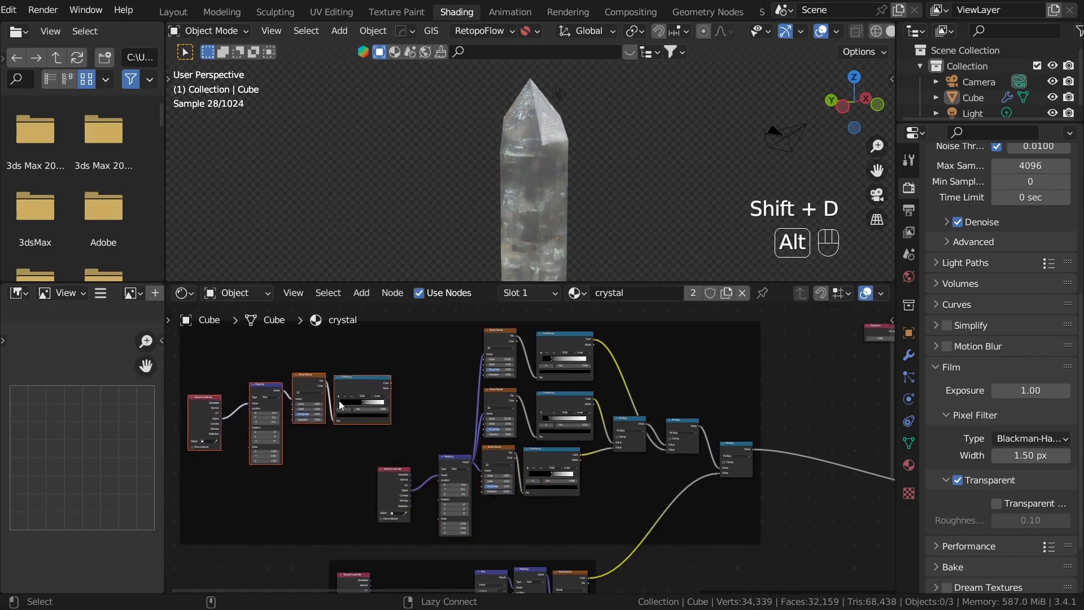
key(alt+p)
scroll(459, 476, down, 2)
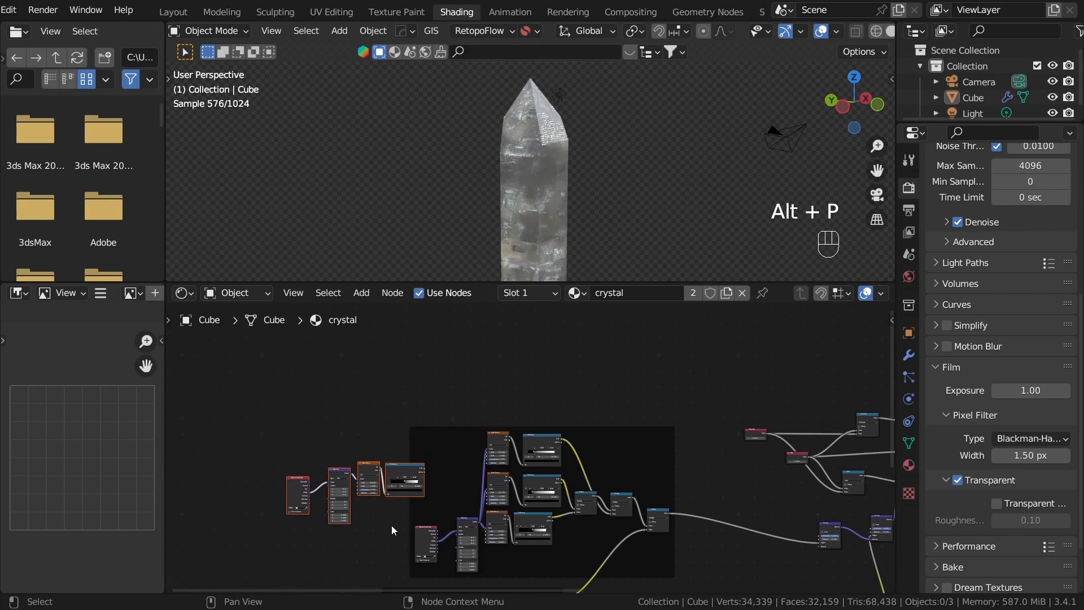
key(g)
click(682, 408)
Step: Preview the duplicated ColorRamp's output directly on the crystal
middle_drag(666, 389, 575, 486)
scroll(577, 455, up, 2)
ctrl+shift+click(522, 443)
scroll(542, 445, up, 5)
middle_drag(564, 446, 574, 453)
scroll(595, 522, down, 5)
scroll(588, 514, up, 5)
drag(448, 408, 534, 474)
middle_drag(544, 485, 602, 523)
key(shift+d)
click(614, 428)
middle_drag(616, 447, 620, 484)
key(shift+d)
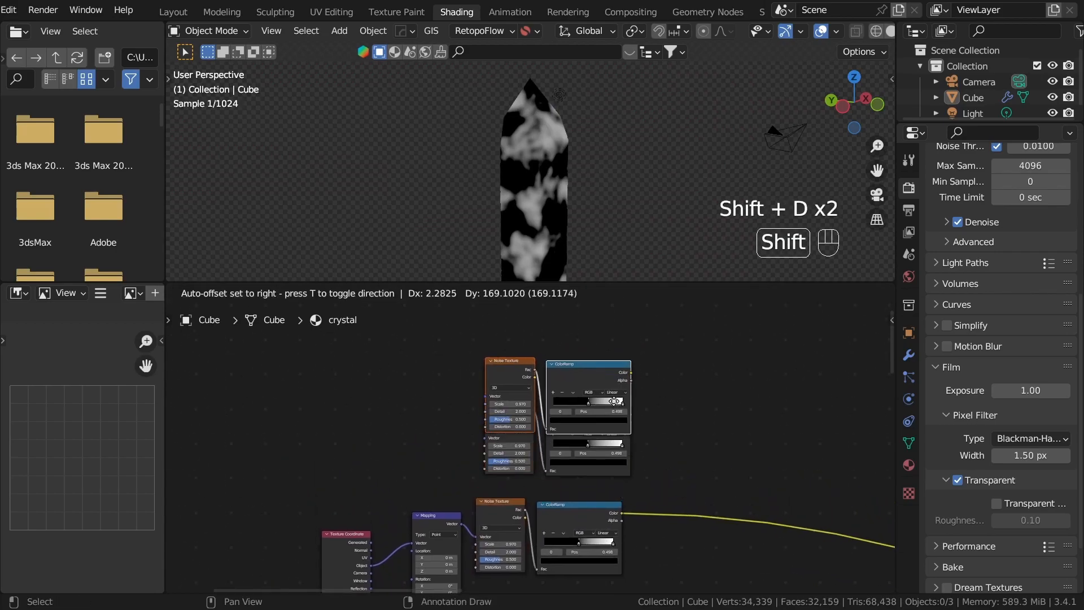
click(630, 389)
drag(752, 474, 486, 302)
key(x)
Step: Duplicate the Noise Texture and ColorRamp pair twice with its Mapping link kept, stacking the copies above the original
ctrl+shift+click(572, 527)
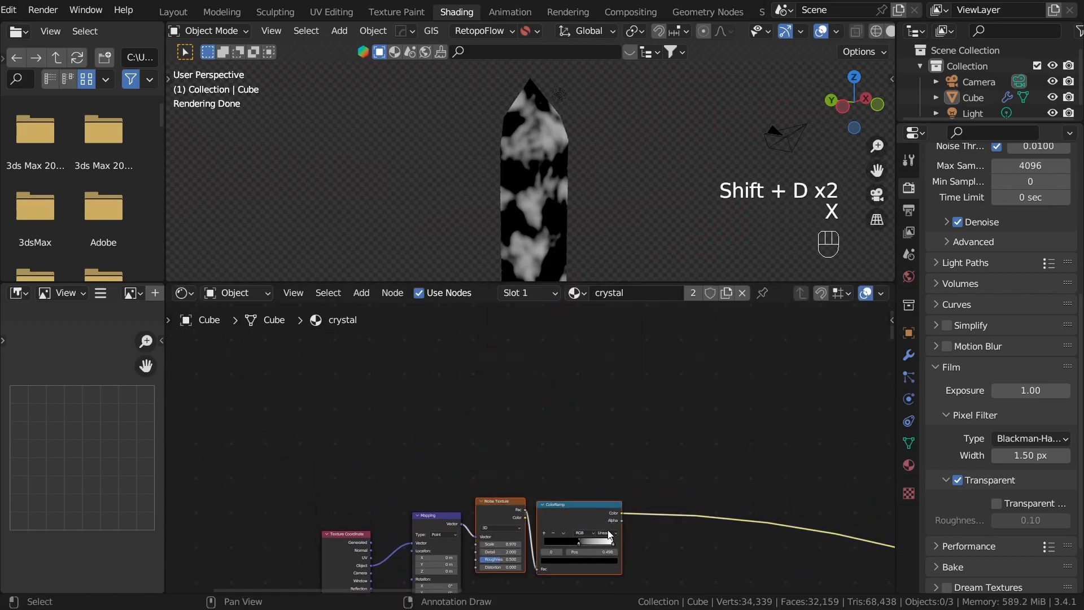
key(shift+ctrl+d)
click(576, 440)
key(shift+ctrl+d)
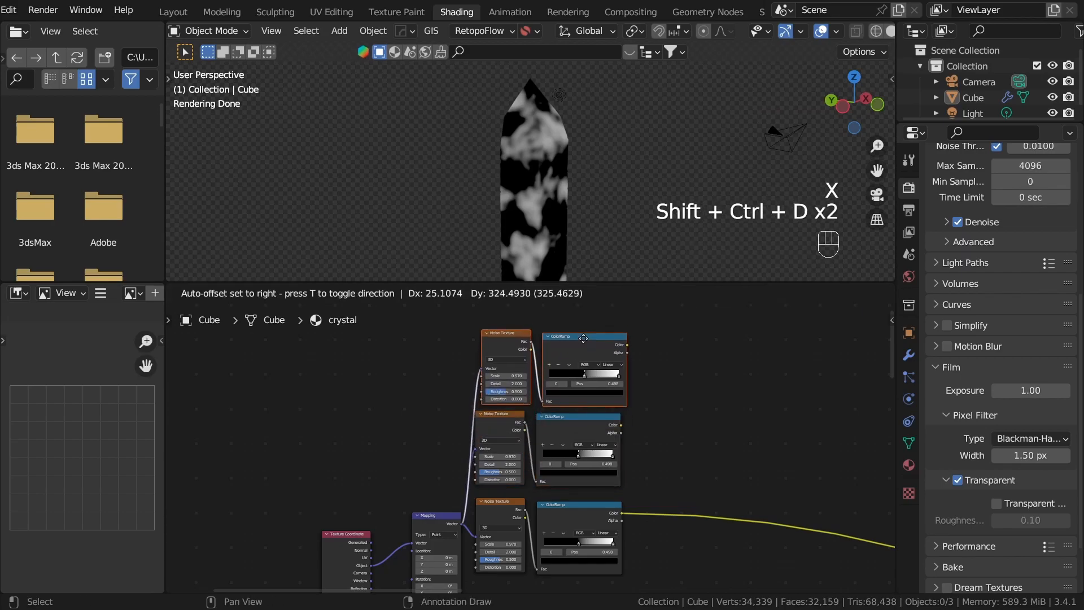
click(583, 347)
Step: Preview the top ColorRamp, set its black stop to 0.241 and its Noise Texture's scale to 5.930
click(708, 365)
scroll(523, 352, up, 13)
middle_drag(520, 352, 631, 550)
ctrl+shift+click(754, 467)
middle_drag(754, 476, 640, 437)
drag(671, 409, 618, 410)
middle_drag(520, 427, 585, 426)
shift+drag(519, 410, 582, 410)
Step: Set the middle Noise Texture's scale to 1.770, preview its ColorRamp and move the black stop to 0.375
scroll(663, 520, down, 1)
middle_drag(663, 520, 687, 394)
scroll(532, 452, up, 4)
shift+drag(532, 489, 558, 489)
scroll(532, 474, down, 4)
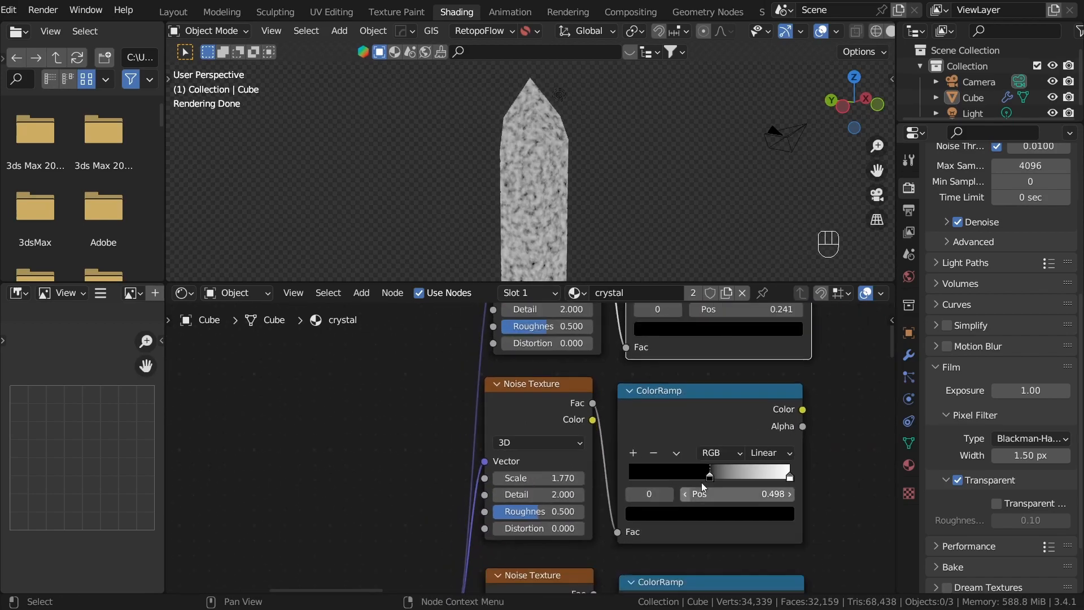
ctrl+shift+click(715, 441)
drag(709, 476, 689, 475)
scroll(812, 453, down, 3)
scroll(811, 453, down, 5)
middle_drag(768, 444, 614, 516)
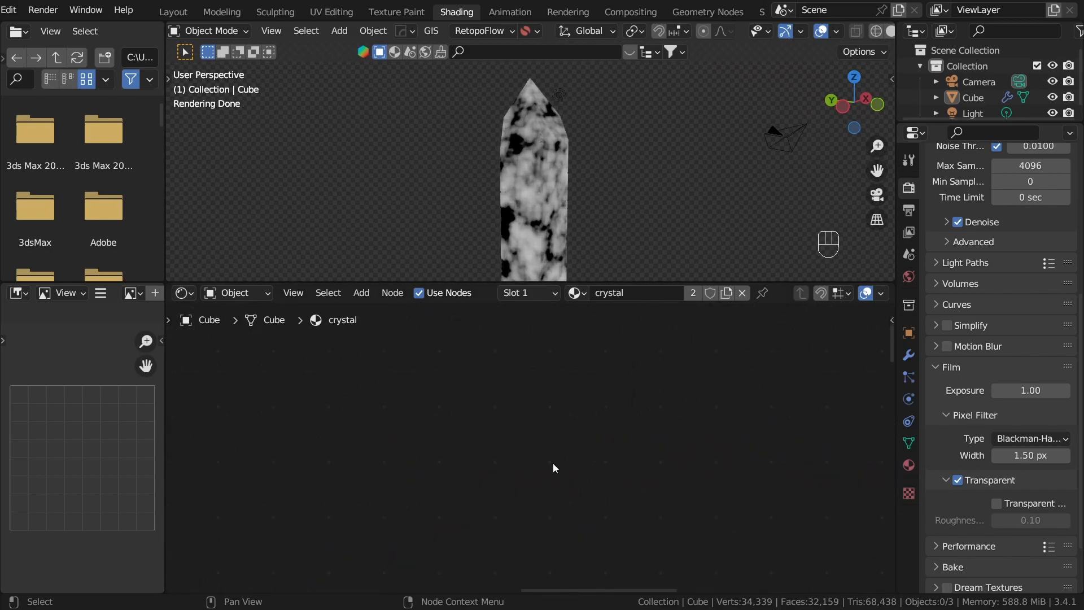
scroll(446, 448, down, 8)
scroll(507, 412, up, 7)
middle_drag(446, 448, 574, 507)
scroll(574, 506, up, 2)
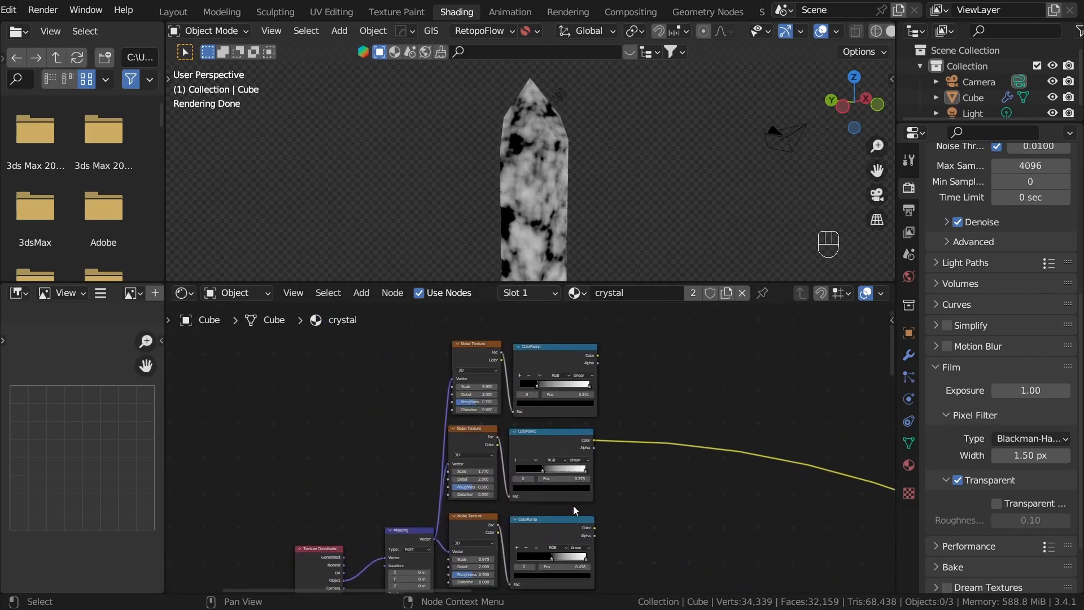
drag(594, 527, 622, 514)
text(mul)
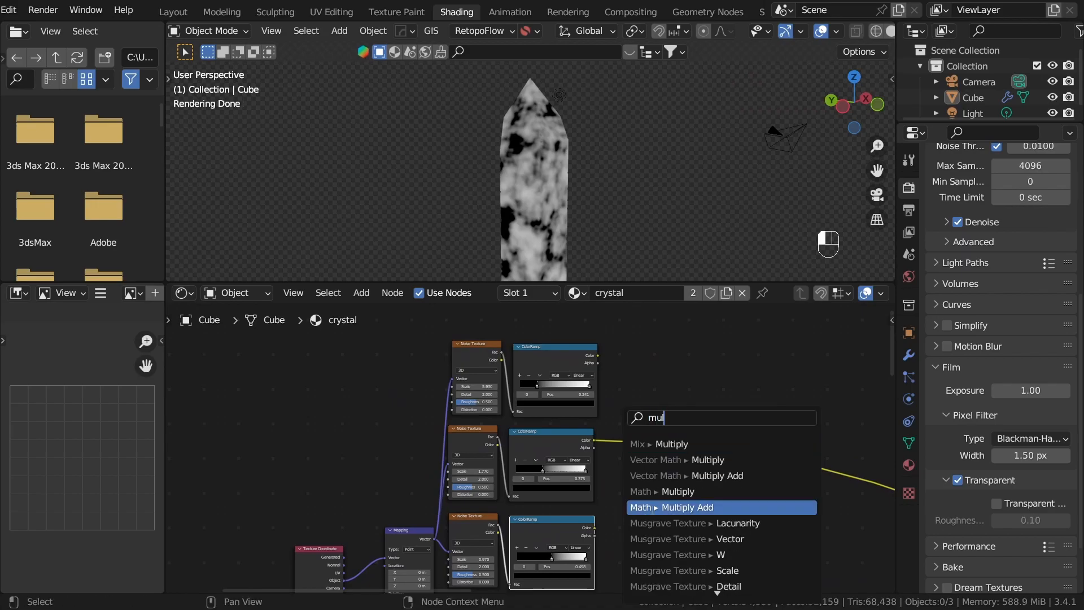
click(673, 439)
click(700, 410)
middle_drag(681, 463, 594, 380)
scroll(564, 417, up, 5)
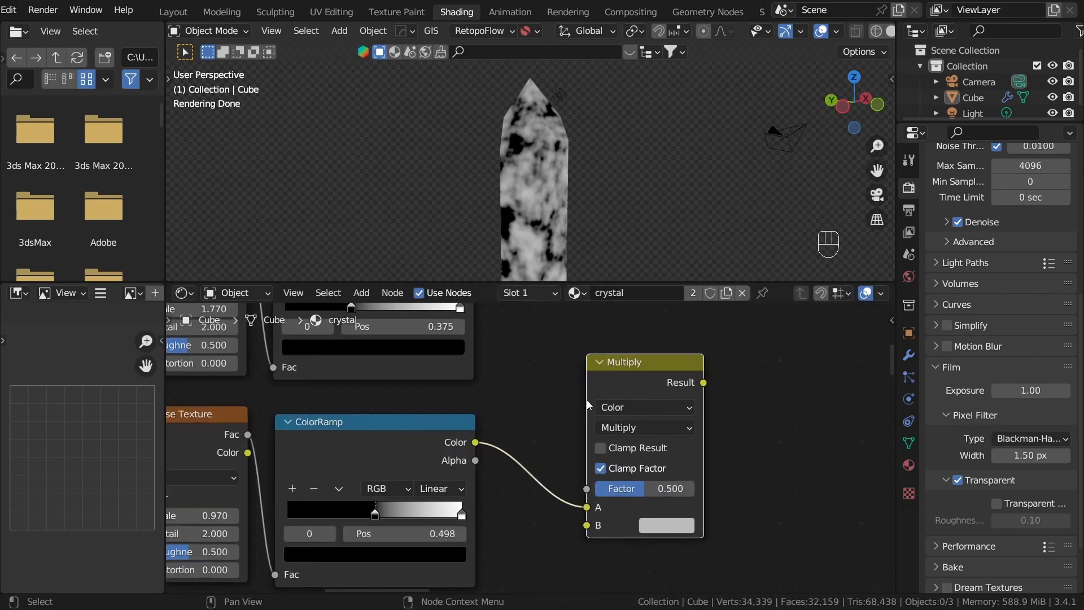
click(608, 408)
click(612, 427)
drag(475, 443, 686, 450)
scroll(512, 398, down, 3)
middle_drag(510, 398, 532, 435)
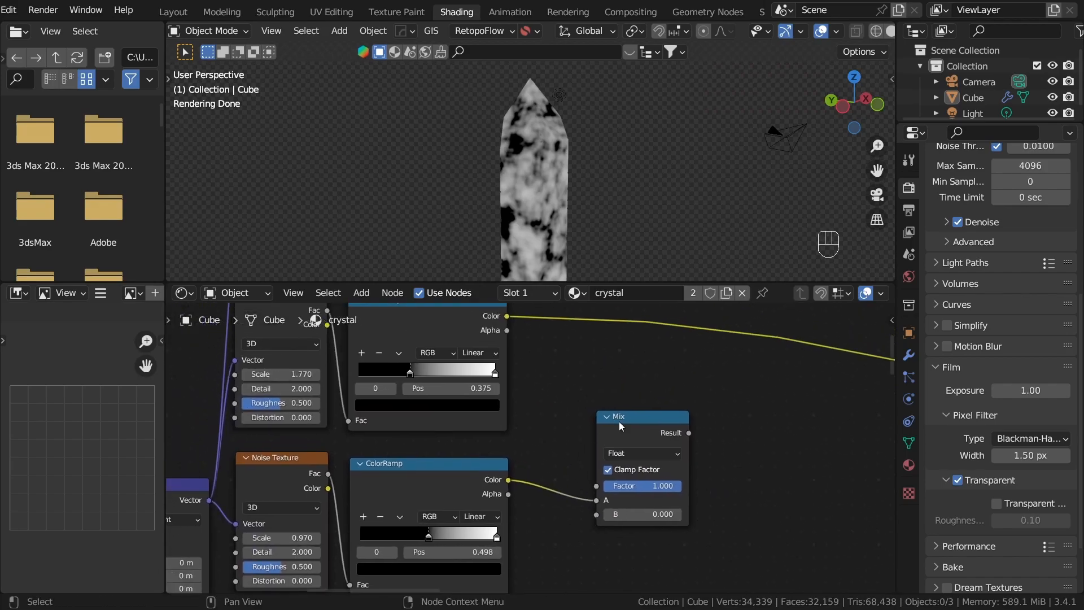
key(x)
Step: Add a Math node beside the lower ColorRamps and set its operation to Multiply
key(shift+a)
key(shift+a)
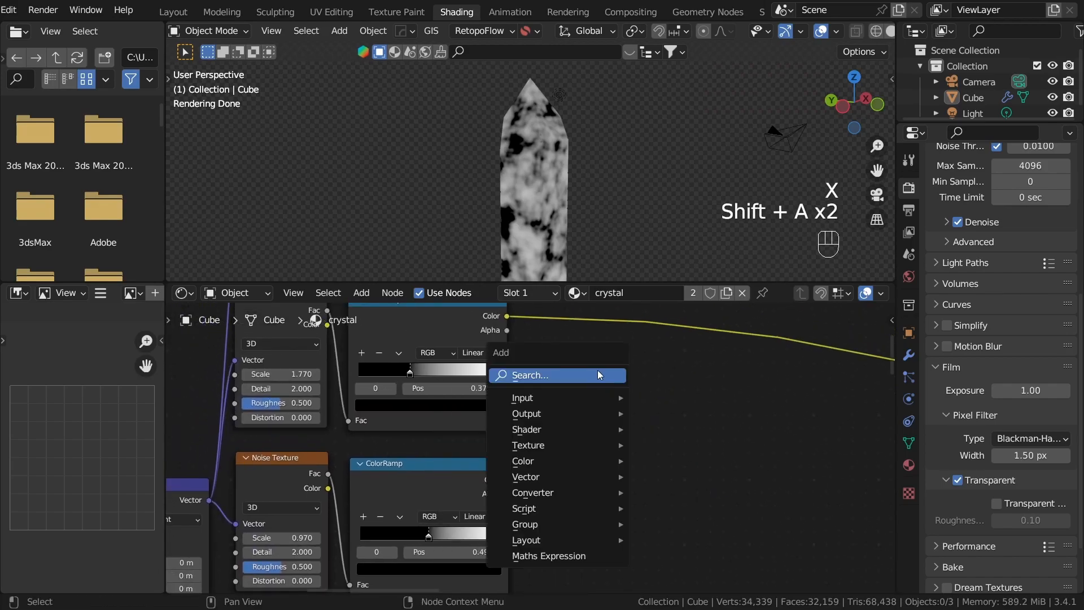
click(598, 375)
text(math)
key(Return)
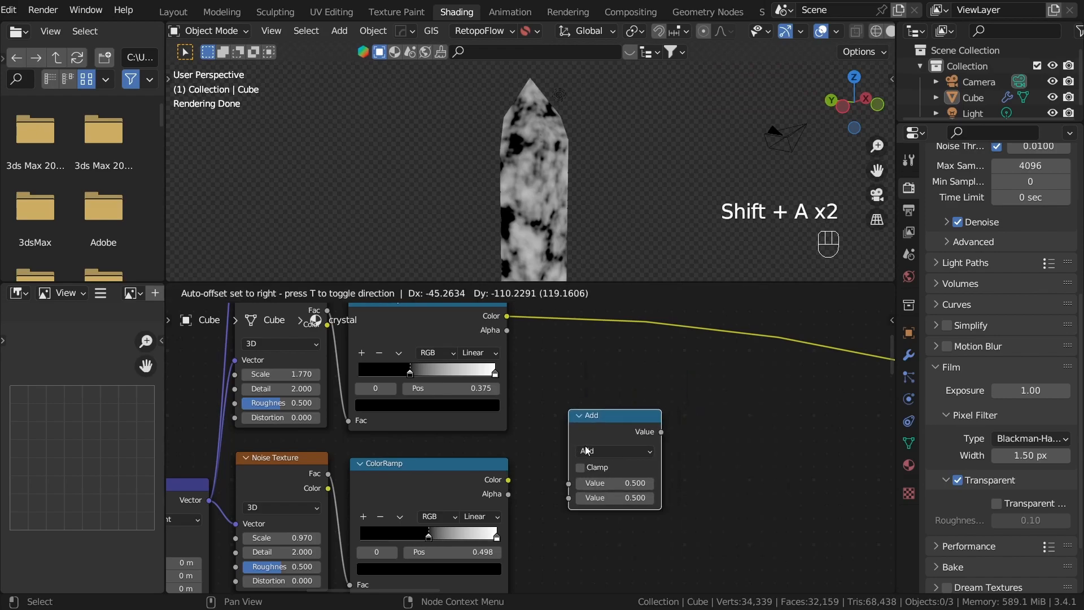
click(588, 450)
scroll(540, 474, up, 1)
click(613, 446)
click(161, 300)
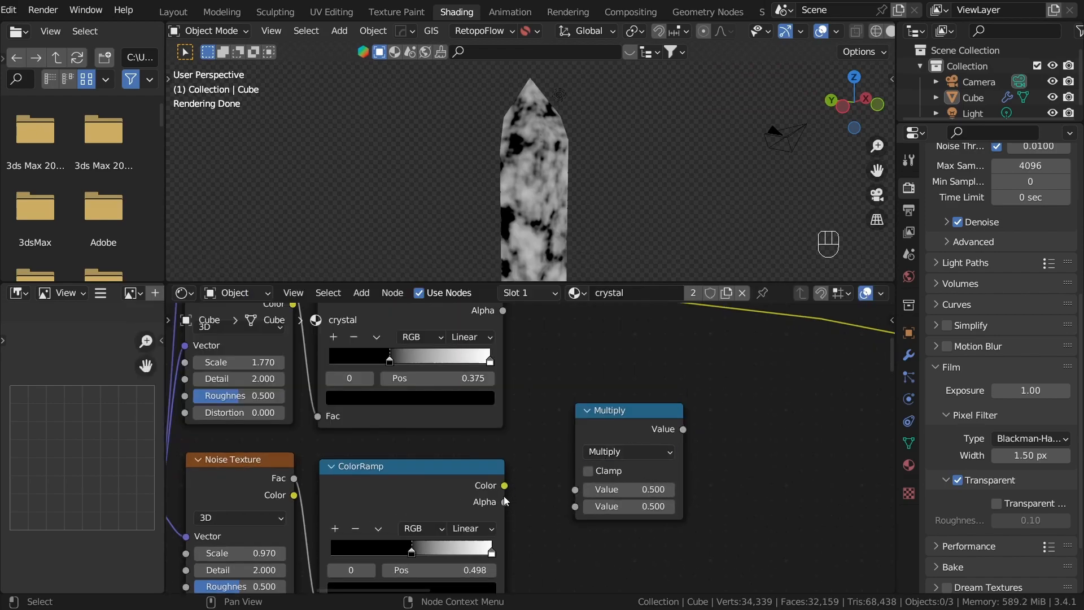
Step: Connect the bottom ColorRamp's Color to Multiply's first value and the middle ColorRamp's Color to its second value
drag(563, 486, 575, 490)
shift+scroll(512, 401, up, 3)
drag(503, 381, 609, 592)
drag(578, 553, 571, 536)
scroll(622, 459, down, 2)
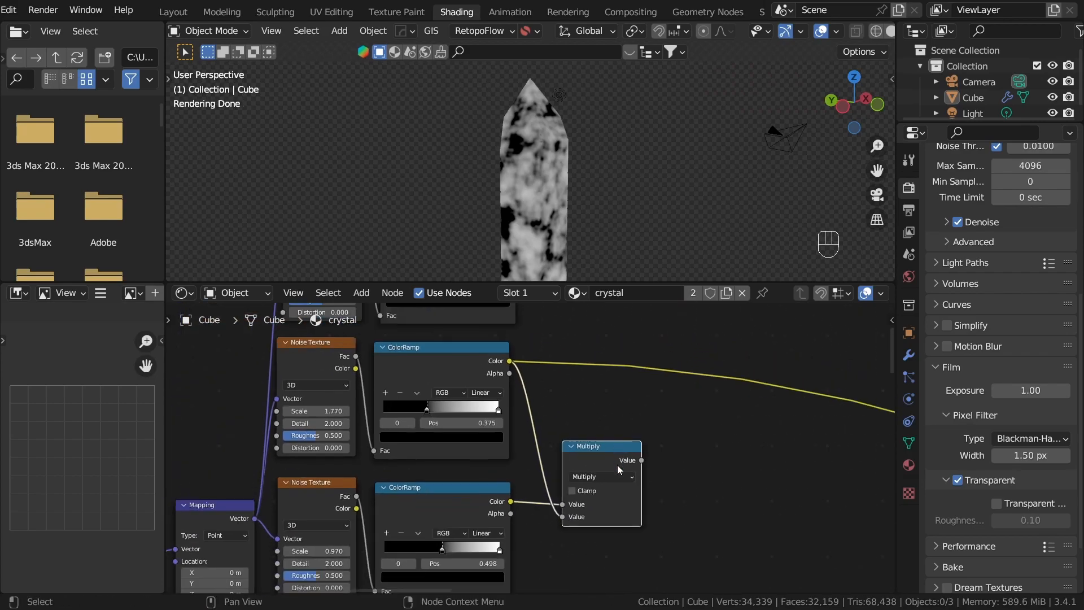
Step: Duplicate Multiply, feed the copy with the first Multiply's output and the top ColorRamp's Color, and preview it on the crystal
key(g)
click(753, 428)
key(shift+d)
click(842, 447)
drag(765, 465, 788, 496)
drag(514, 437, 809, 506)
ctrl+shift+click(830, 449)
Step: Lighten the top ColorRamp's black stop to dark gray
scroll(734, 445, up, 2)
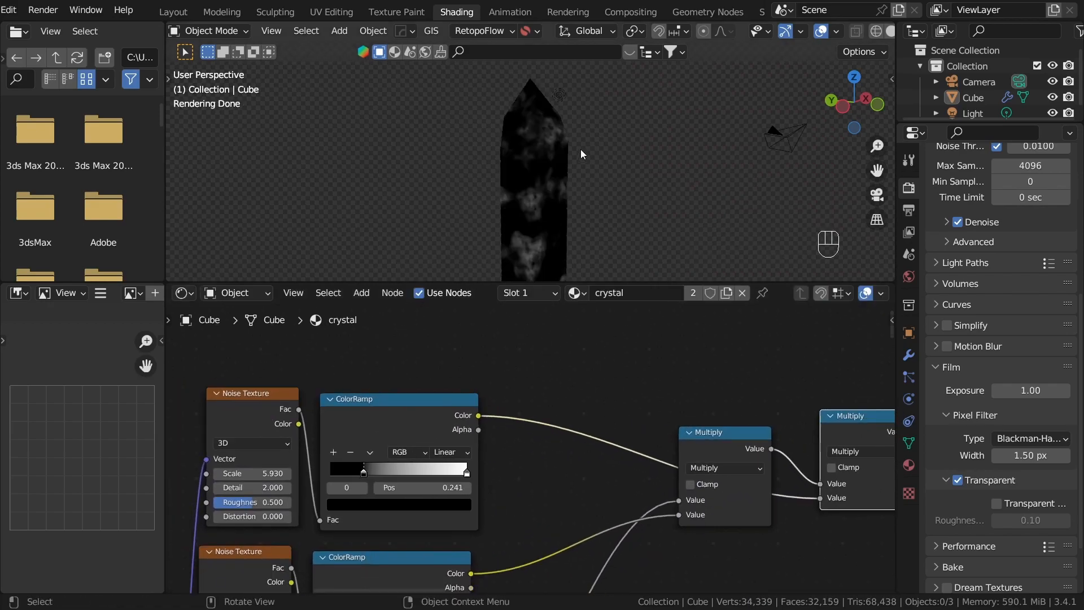
middle_drag(585, 147, 625, 189)
scroll(624, 190, up, 1)
middle_drag(394, 471, 606, 428)
scroll(607, 428, up, 3)
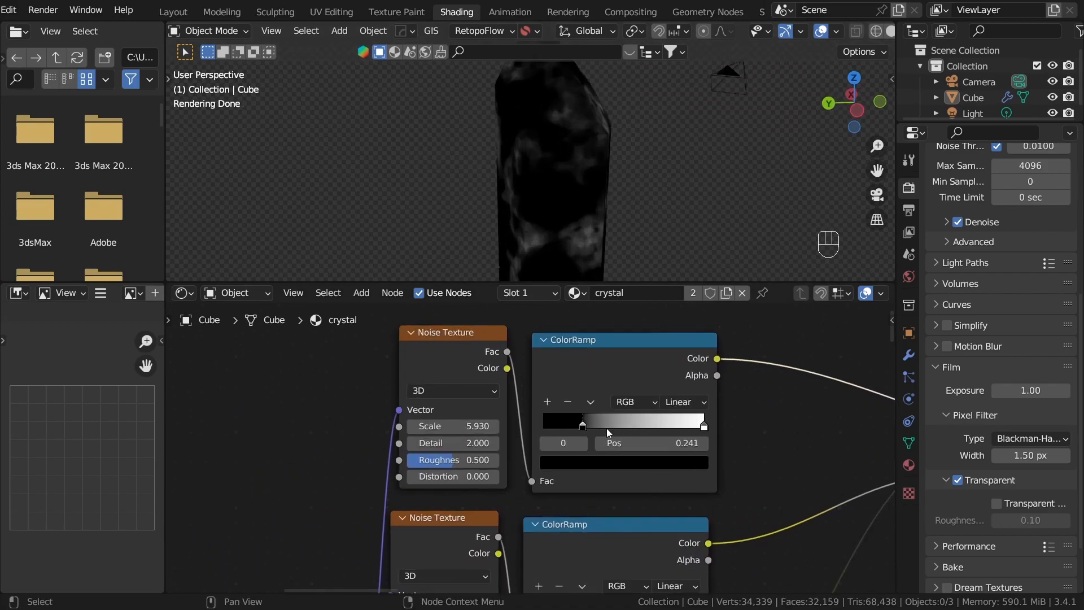
click(620, 470)
scroll(622, 470, up, 4)
scroll(622, 470, down, 2)
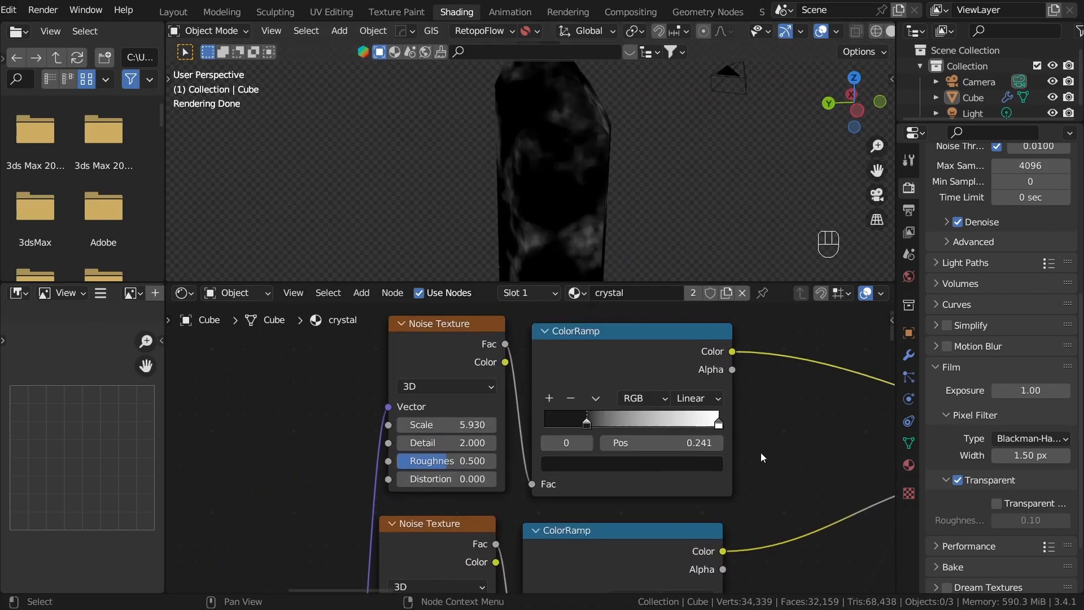
Step: Shift the top ColorRamp's dark stop toward the start, pull its white stop inward, and move the middle ColorRamp's black stop slightly toward the start
drag(603, 418, 558, 418)
mouse_move(710, 423)
mouse_down()
mouse_move(616, 424)
mouse_move(707, 425)
mouse_move(688, 424)
mouse_up()
scroll(700, 469, down, 1)
middle_drag(715, 494, 666, 322)
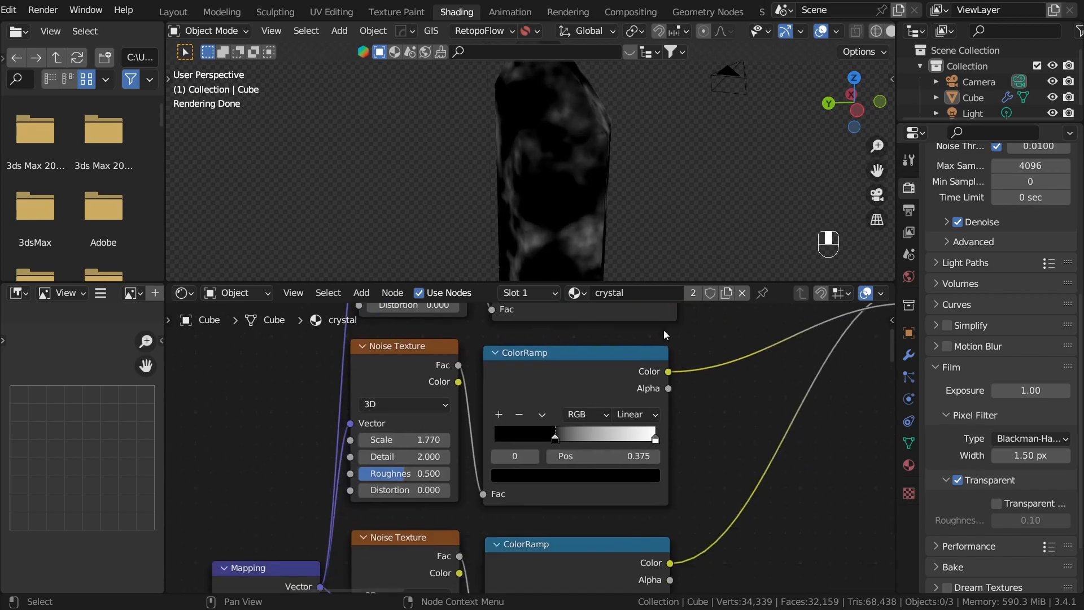
scroll(558, 445, up, 2)
mouse_move(562, 442)
mouse_down()
mouse_move(466, 434)
mouse_move(551, 441)
mouse_up()
Step: Move the bottom ColorRamp's black stop to about position 0.308 and lighten it to dark gray
scroll(606, 553, down, 2)
middle_drag(606, 554, 622, 367)
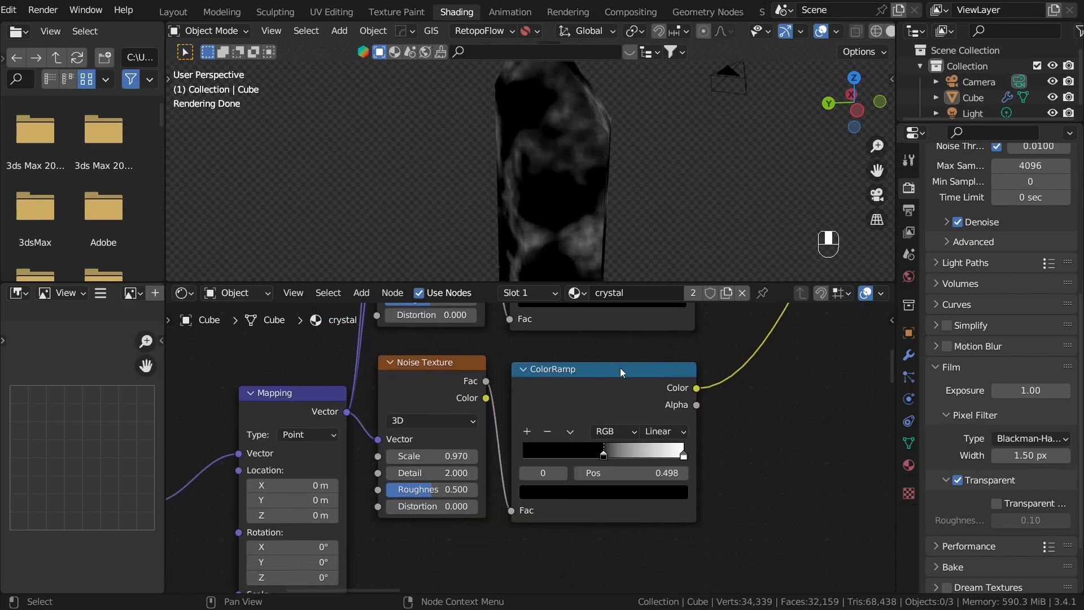
drag(603, 462, 549, 450)
click(588, 492)
scroll(588, 492, up, 2)
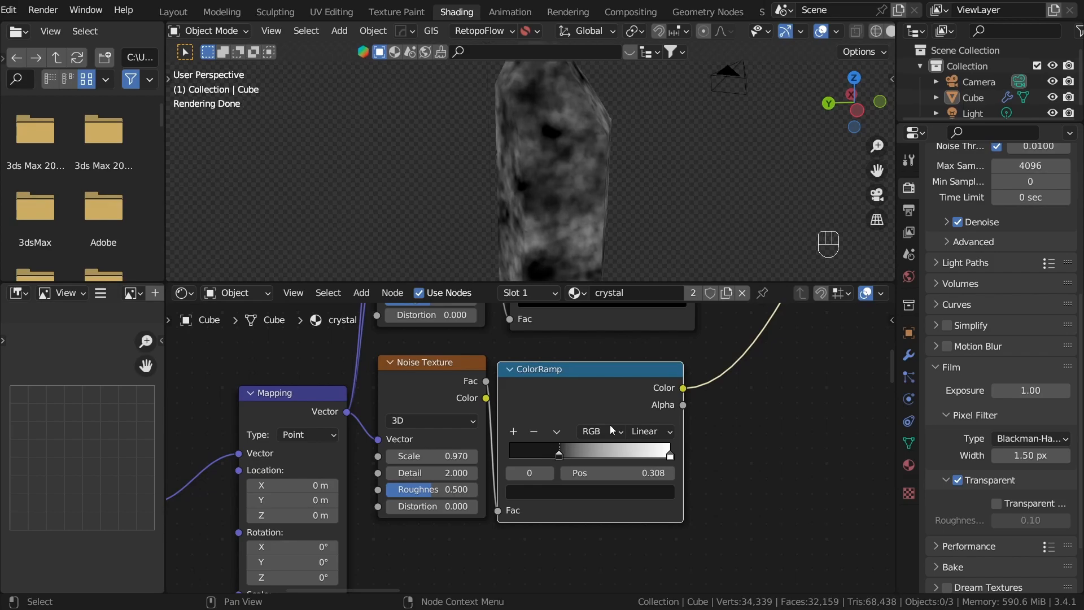
Step: Add a ColorRamp node on the second Multiply's output link
scroll(688, 384, down, 5)
middle_drag(688, 384, 485, 407)
key(shift+a)
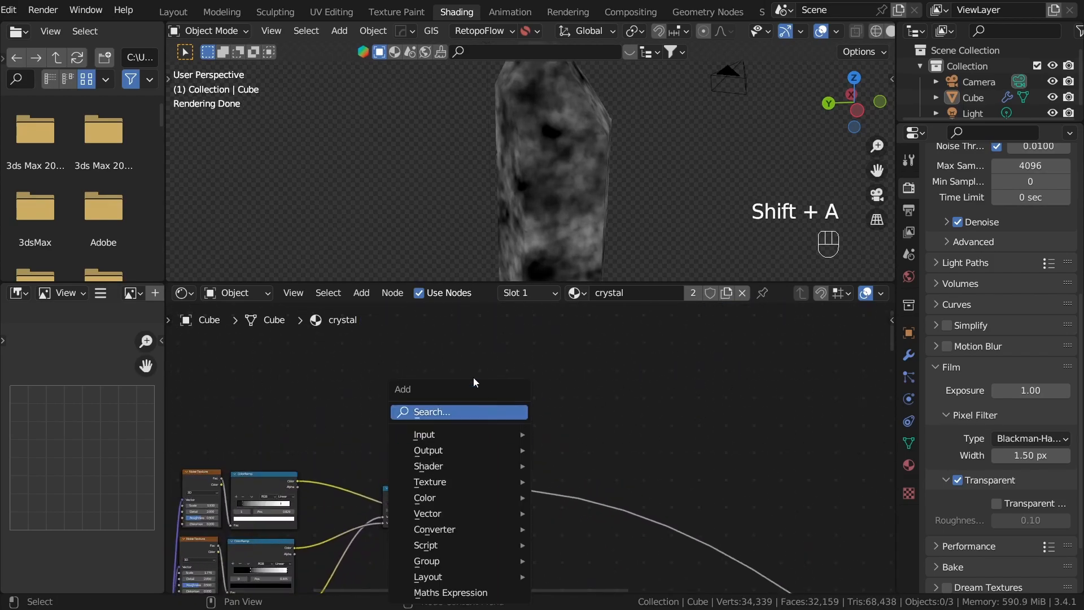
text(co)
key(Return)
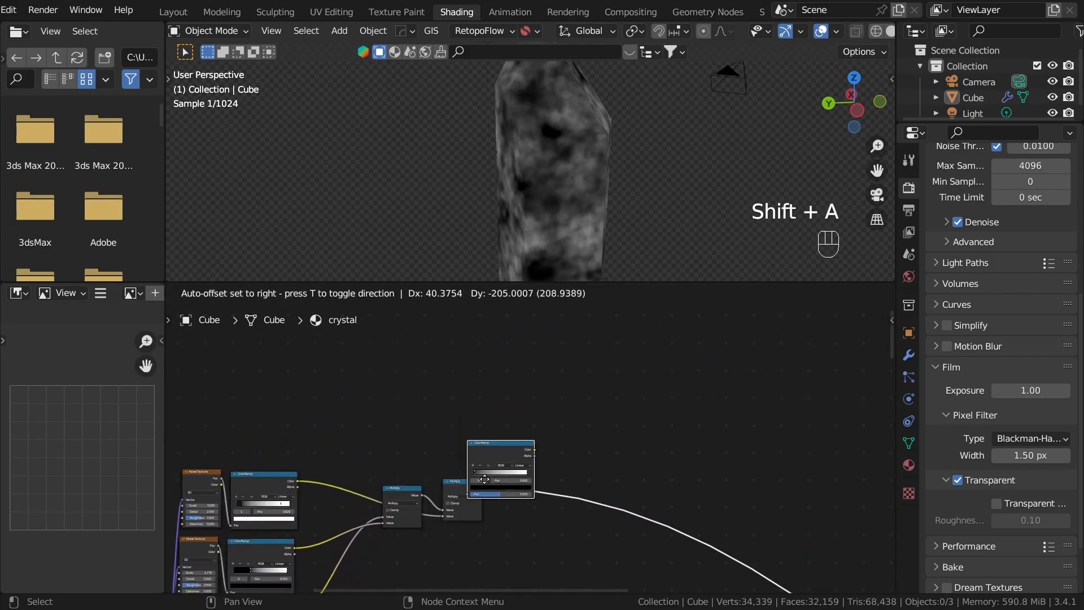
click(554, 509)
scroll(553, 509, up, 4)
Step: Lighten the new ColorRamp's black stop to dark gray and darken its white stop to medium gray
click(577, 507)
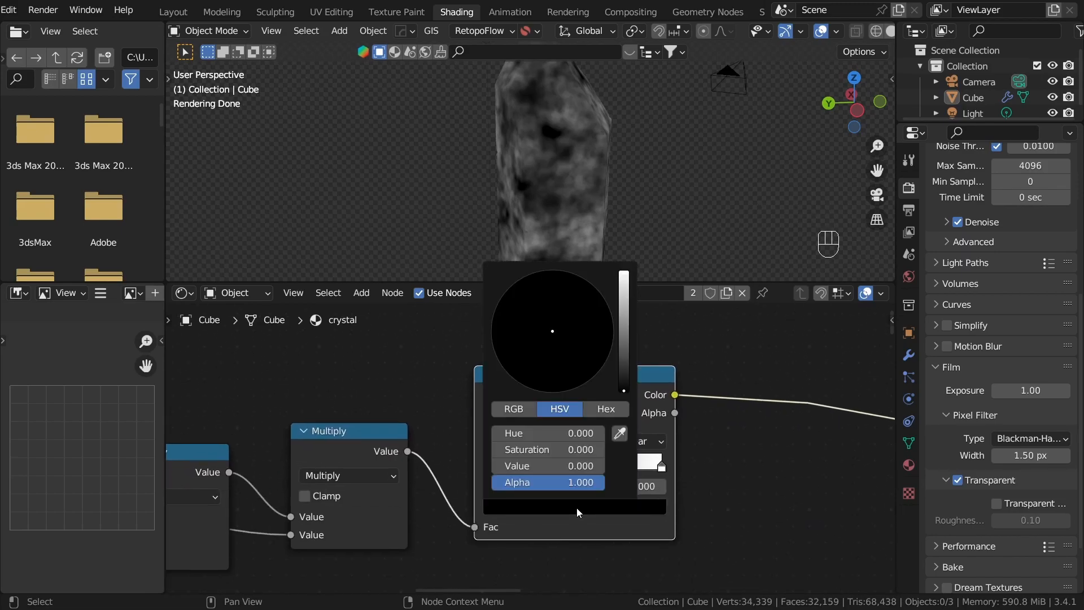
click(658, 464)
click(631, 508)
scroll(631, 511, down, 10)
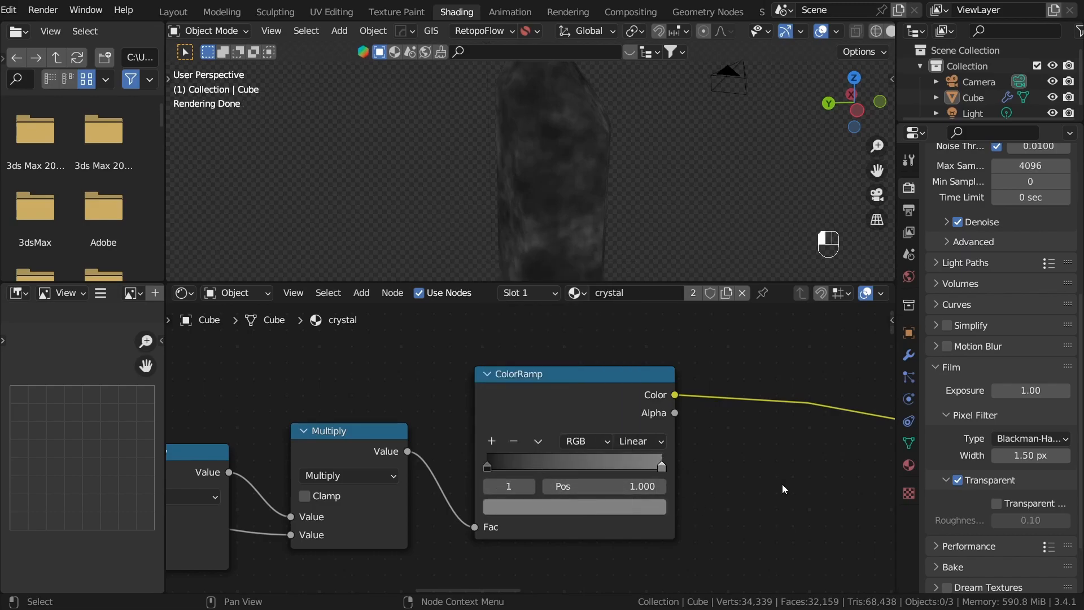
scroll(527, 419, down, 4)
drag(551, 438, 550, 438)
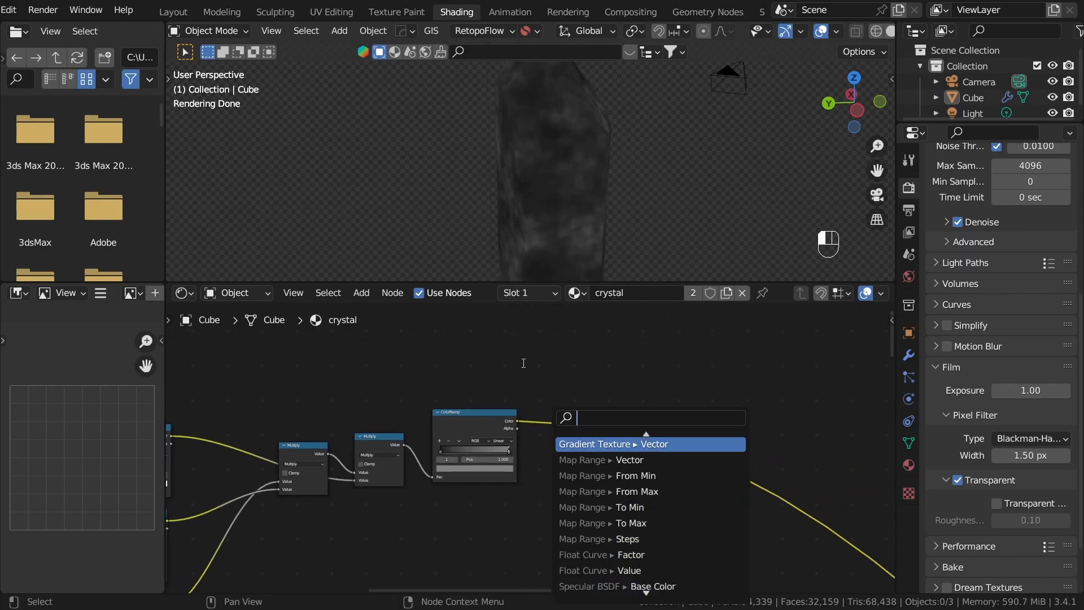
key(Escape)
Step: Connect the final ColorRamp's Color through a reroute to the Roughness of the red, green and blue Glass BSDF nodes
scroll(646, 476, down, 5)
scroll(562, 402, up, 2)
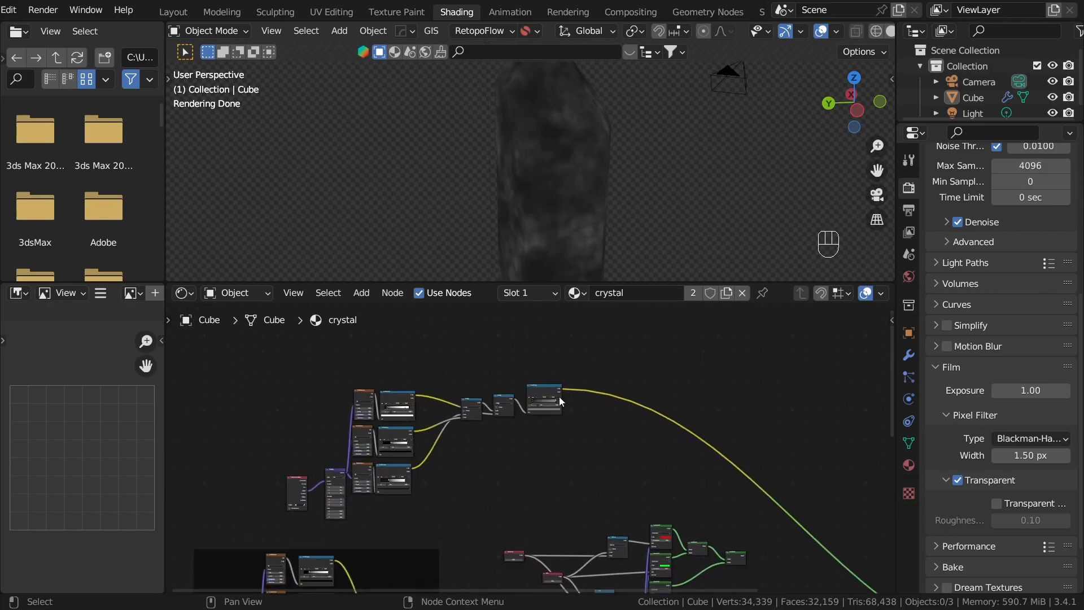
scroll(565, 392, up, 5)
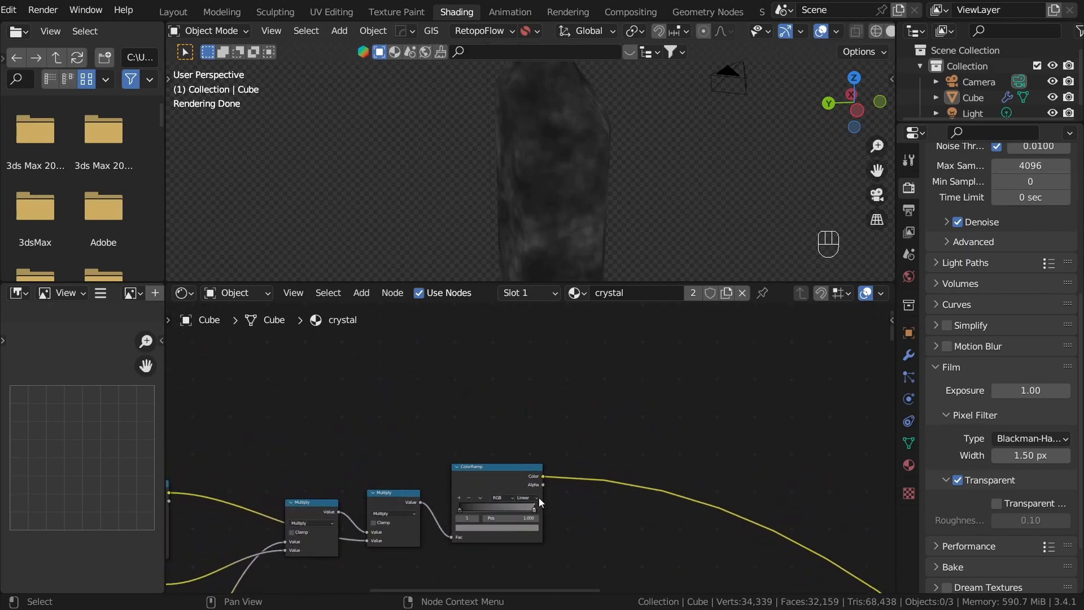
drag(543, 476, 761, 387)
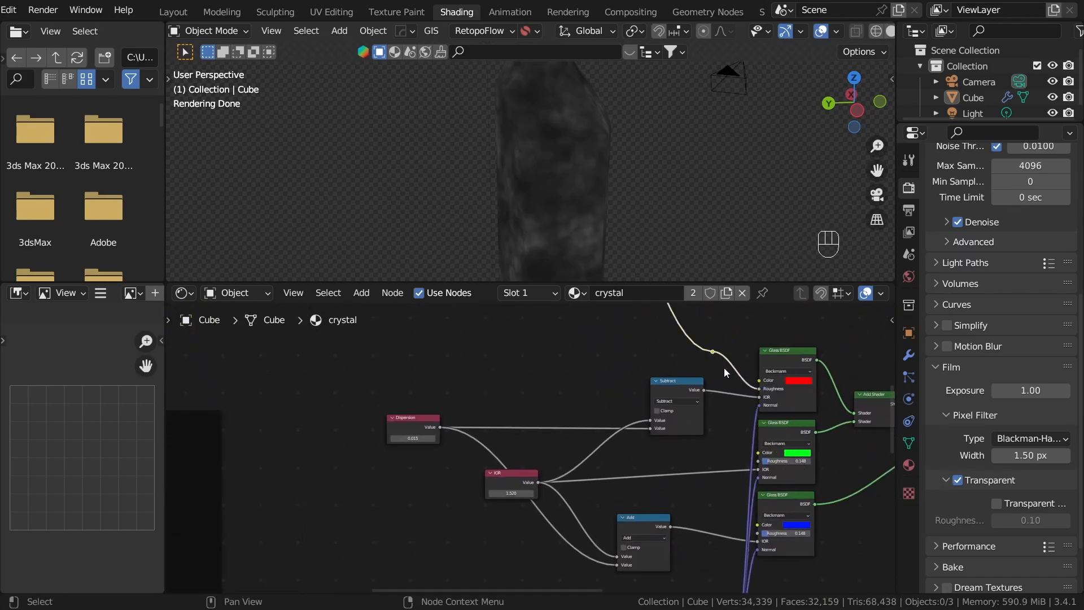
scroll(678, 362, up, 2)
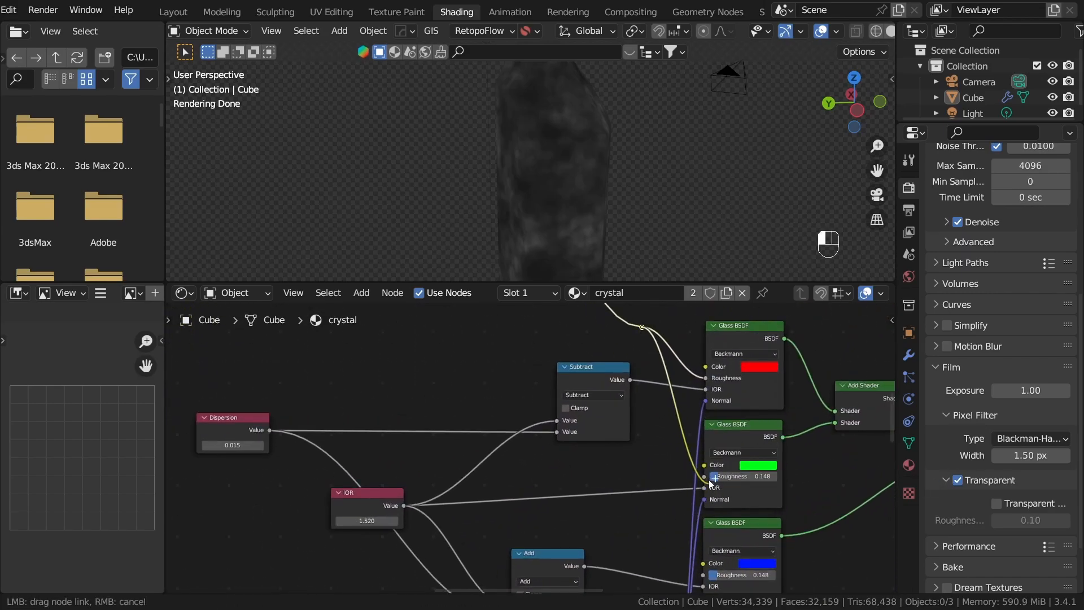
drag(707, 469, 704, 476)
drag(643, 328, 690, 544)
drag(701, 473, 704, 477)
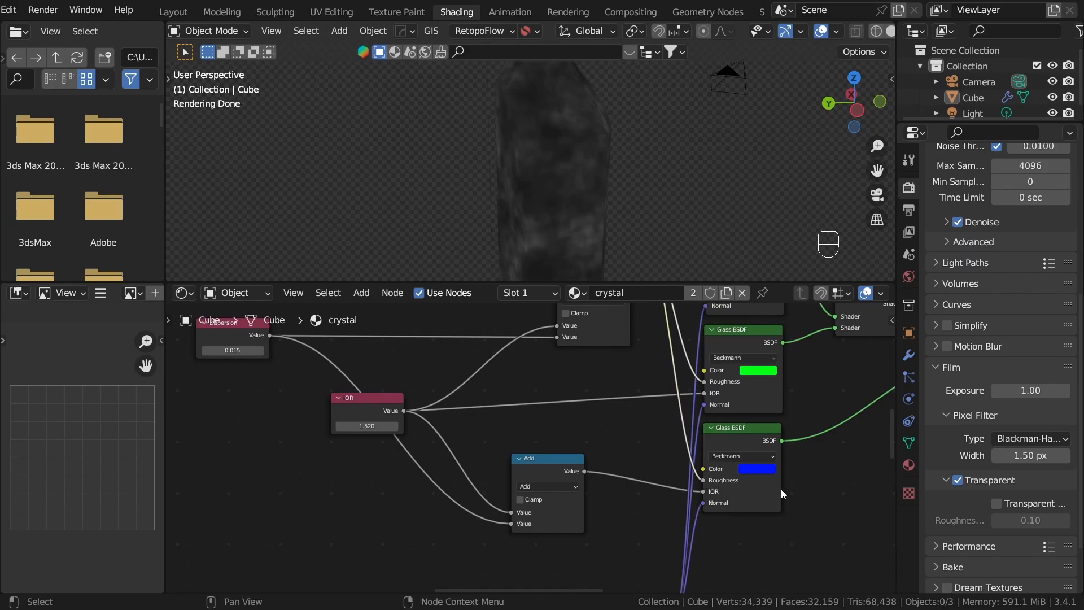
Step: Connect the last Add Shader to the Material Output to show the combined glass on the crystal
key(Home)
middle_drag(549, 463, 549, 458)
ctrl+shift+click(479, 411)
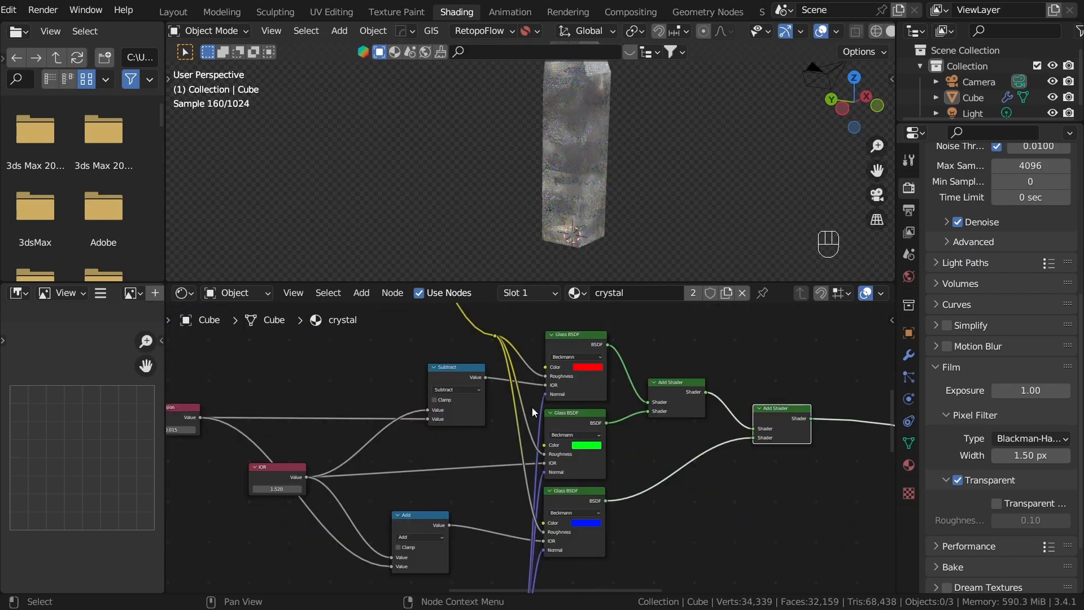
Step: Darken the final ColorRamp's light stop to a value of about 0.171 and its dark stop to near black
middle_drag(533, 409, 585, 475)
scroll(565, 483, down, 9)
middle_drag(449, 337, 575, 497)
scroll(579, 473, up, 3)
scroll(568, 389, up, 8)
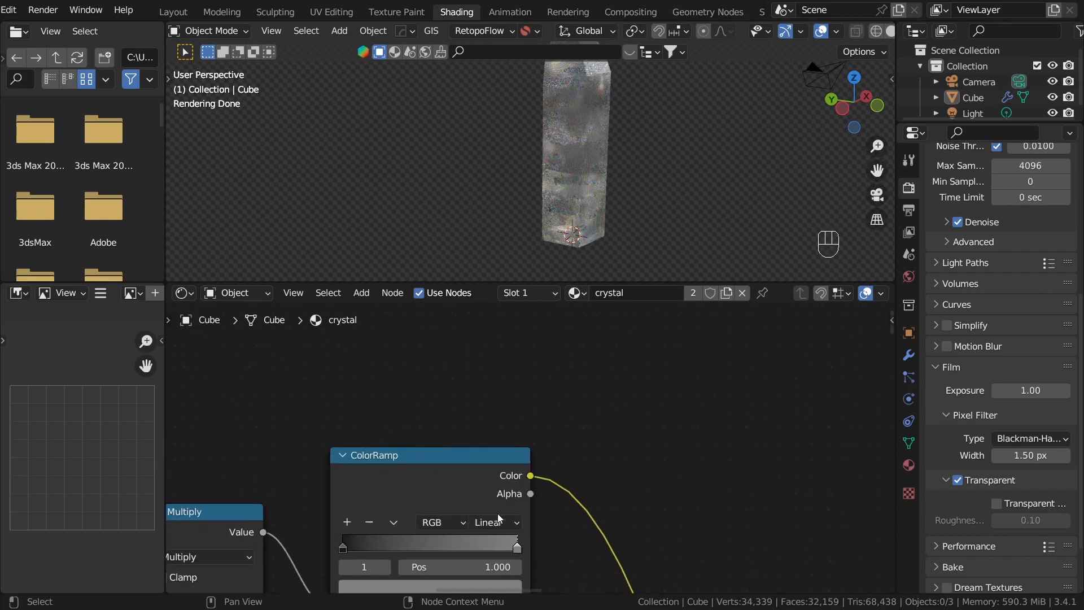
click(612, 503)
scroll(613, 492, down, 1)
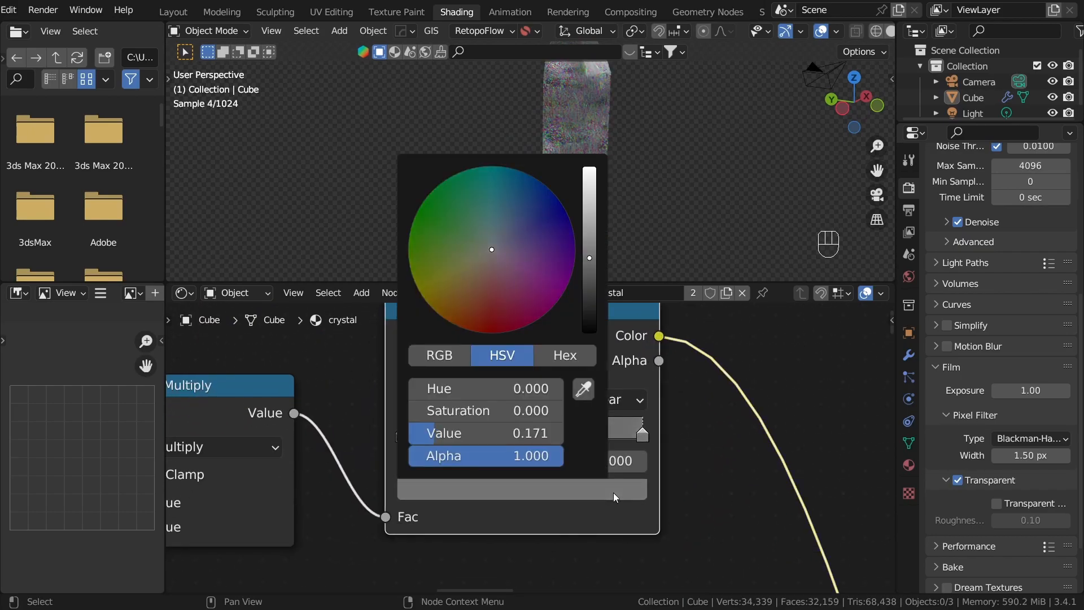
click(402, 434)
click(474, 490)
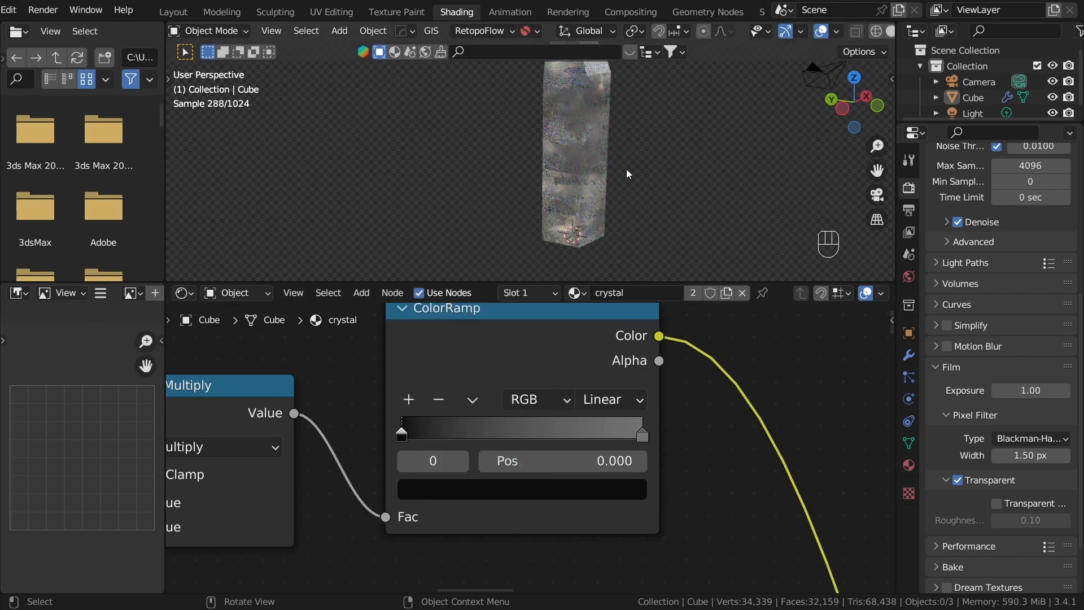
Step: Switch to the Layout workspace and examine the crystal from several angles in rendered shading
click(174, 12)
key(z)
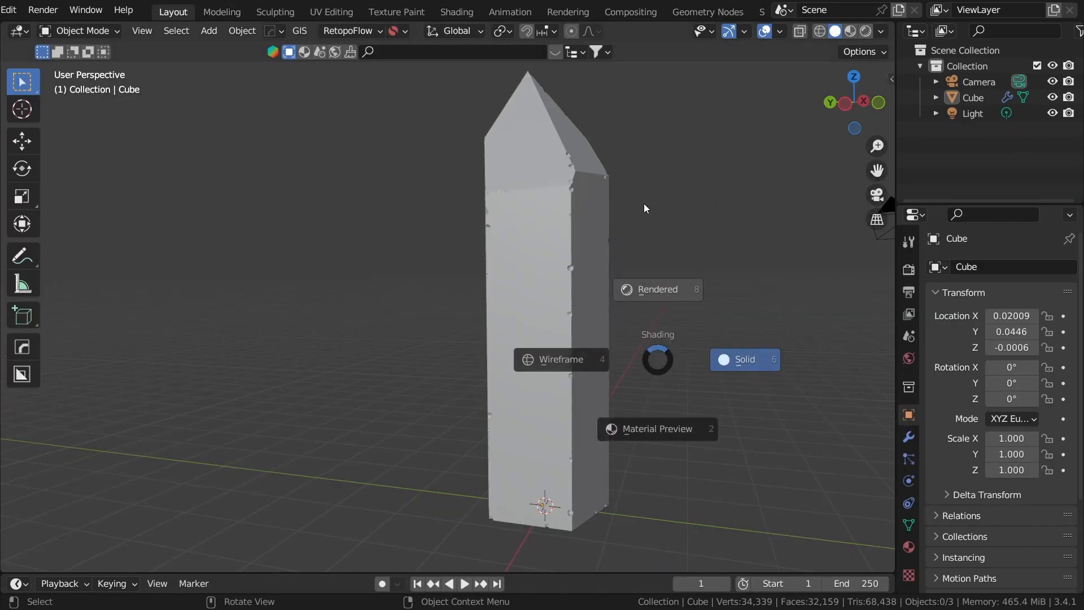
click(644, 203)
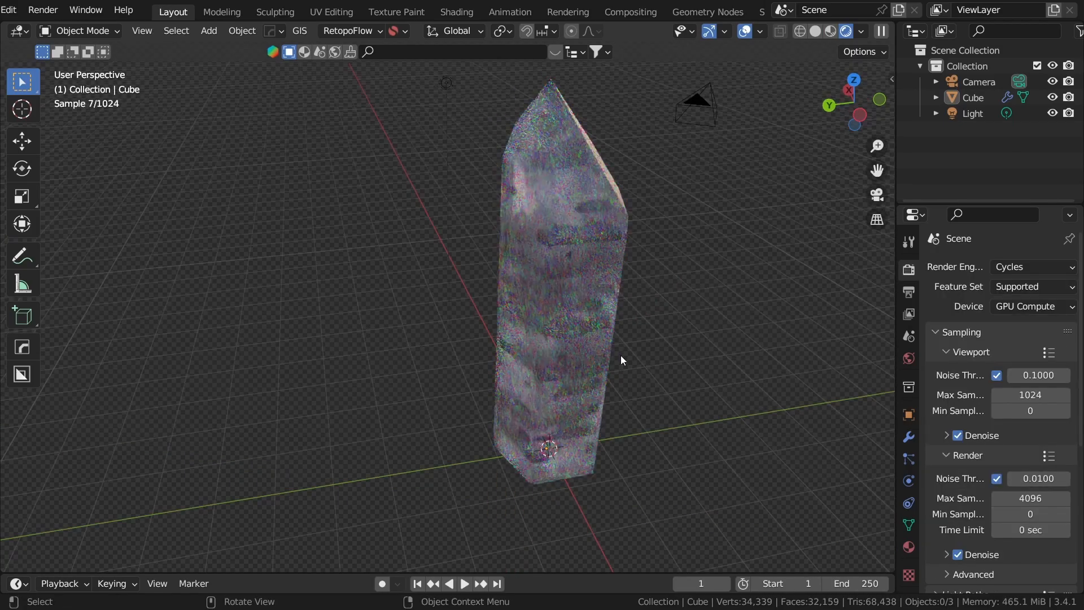
middle_drag(622, 355, 559, 335)
middle_drag(559, 335, 584, 375)
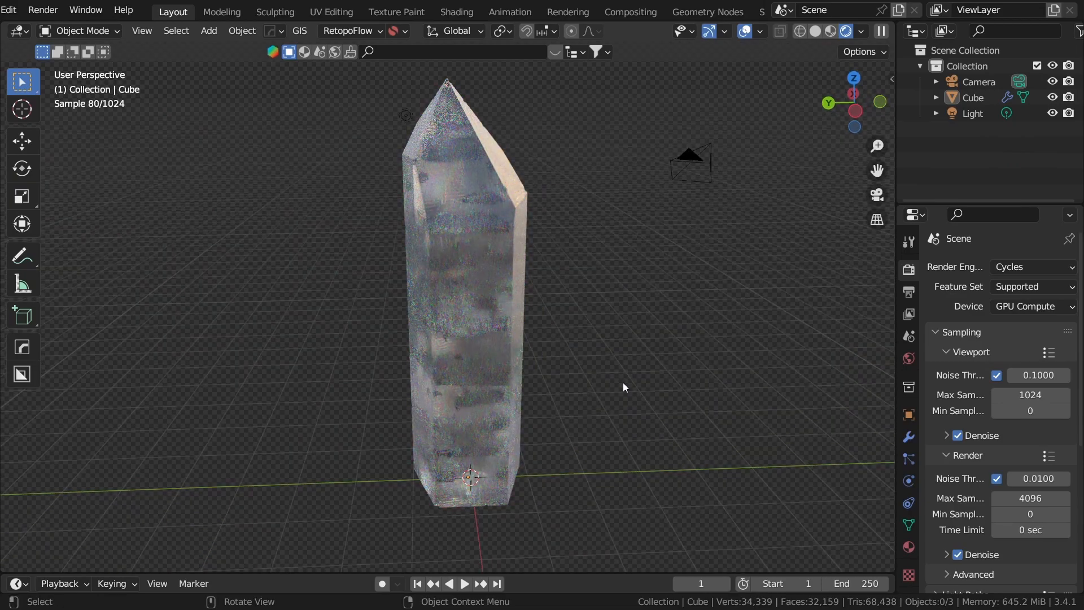
mouse_move(624, 386)
middle_down()
mouse_move(452, 344)
mouse_move(537, 274)
mouse_move(623, 331)
mouse_move(638, 308)
middle_up()
Step: Choose a different studio environment image for the rendered viewport's lighting and check the crystal under it
click(860, 32)
click(845, 164)
click(712, 220)
click(836, 187)
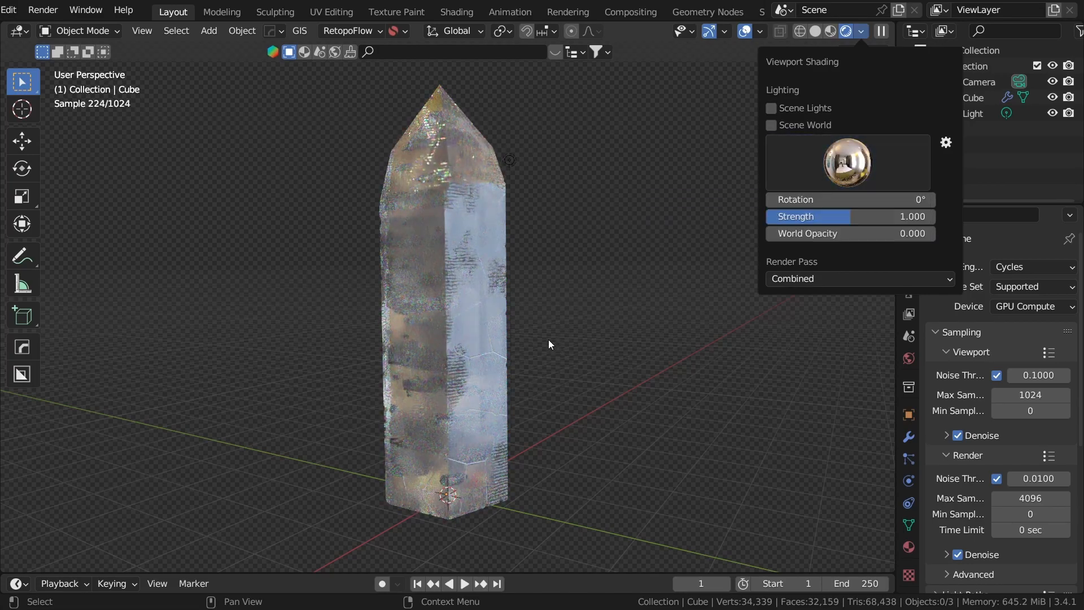
mouse_move(678, 359)
middle_down()
mouse_move(689, 329)
mouse_move(473, 386)
middle_up()
Step: Switch the viewport to solid shading and view the crystal from a distance and from above
key(z)
click(593, 385)
mouse_move(587, 382)
middle_down()
mouse_move(693, 290)
mouse_move(592, 355)
middle_up()
scroll(473, 270, down, 2)
click(473, 275)
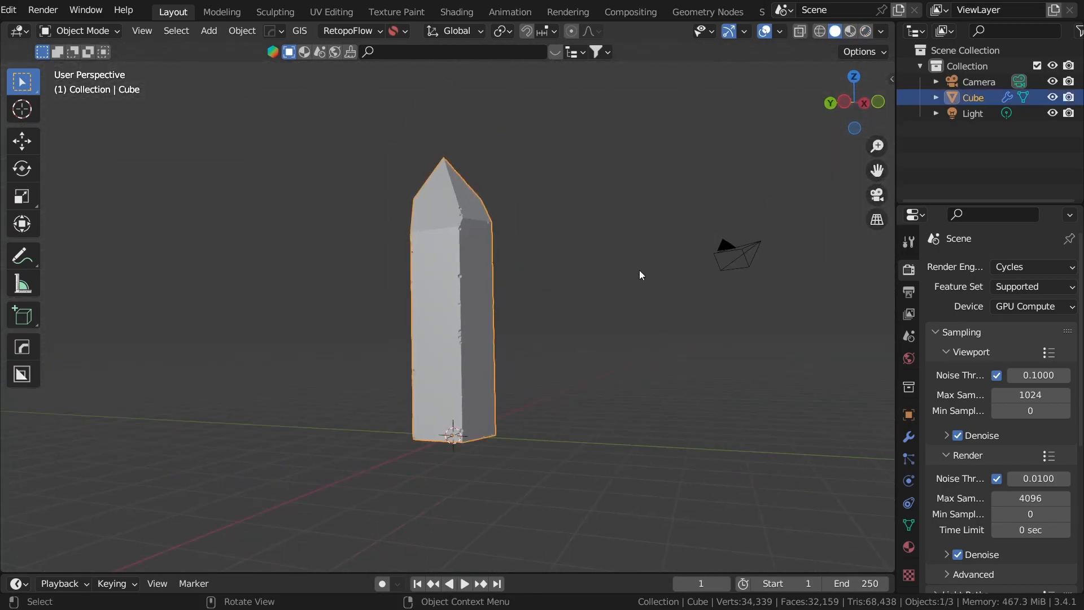
middle_drag(442, 299, 596, 301)
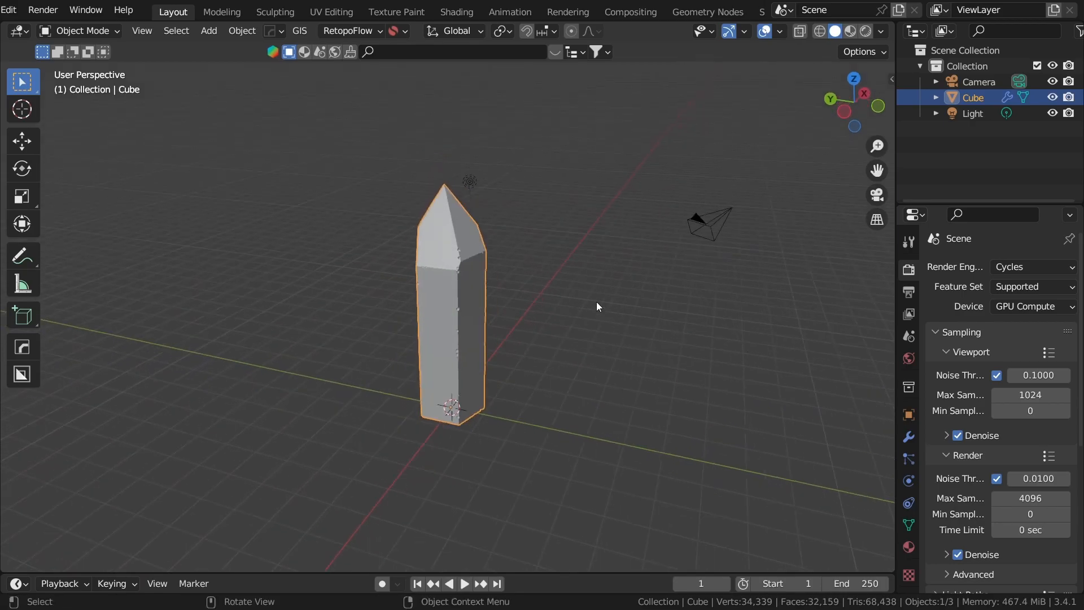
middle_drag(590, 380, 577, 397)
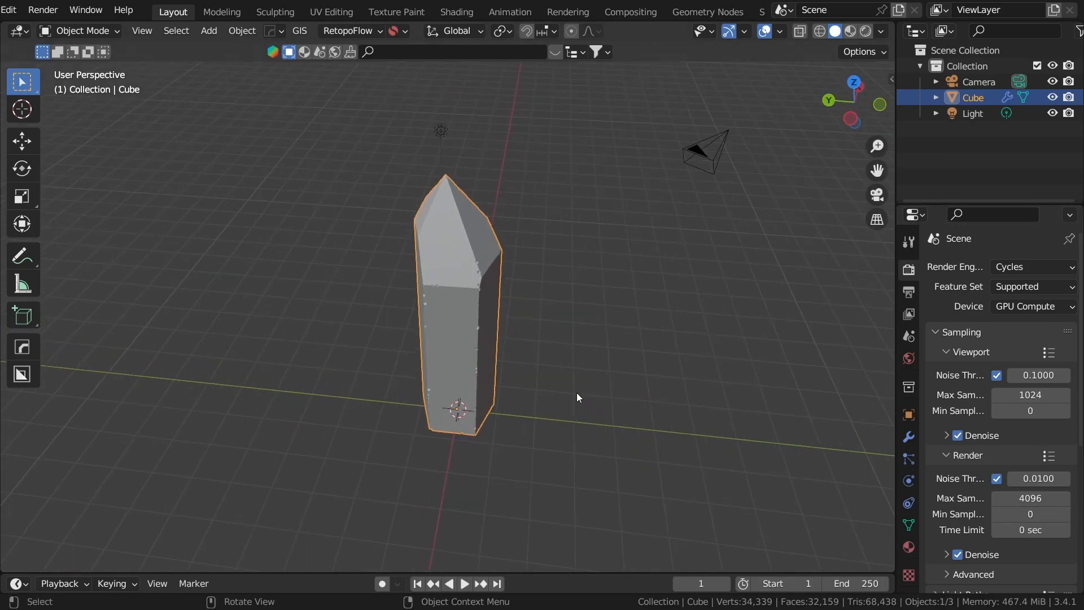
click(554, 510)
Step: Enlarge the timeline area and turn it into an Asset Browser
drag(545, 572, 542, 445)
click(28, 458)
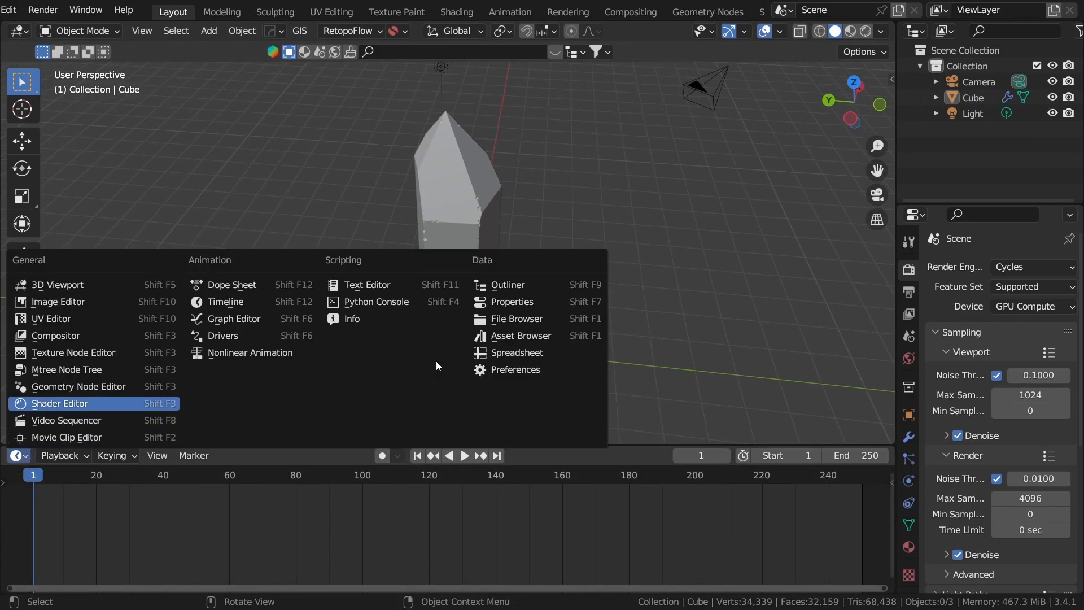
click(494, 338)
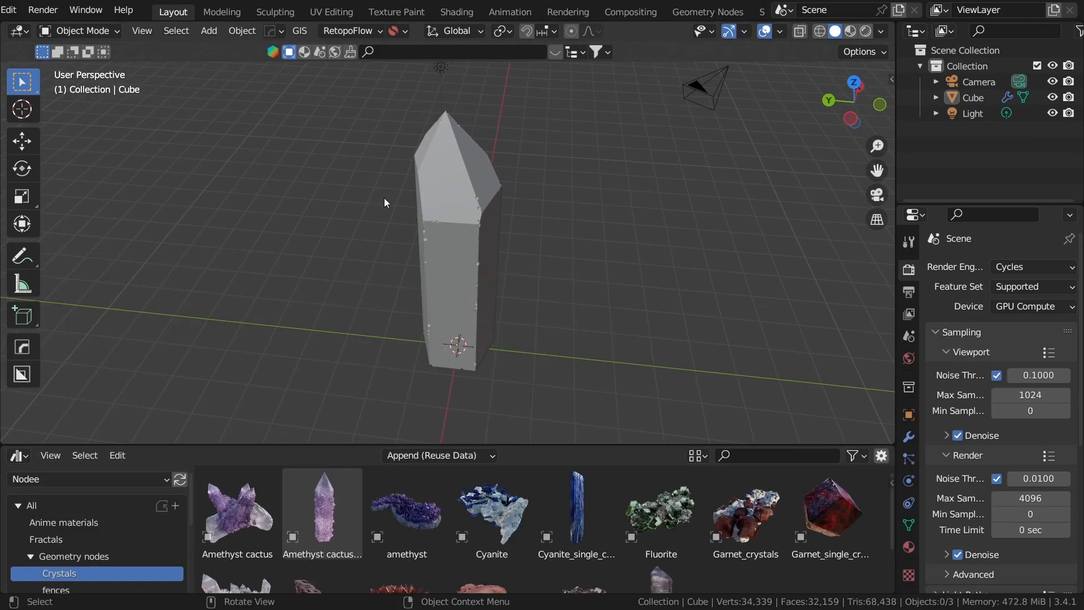
Step: Hide all existing scene objects and place the Mountain_gem_crystals asset in the scene
key(a)
key(h)
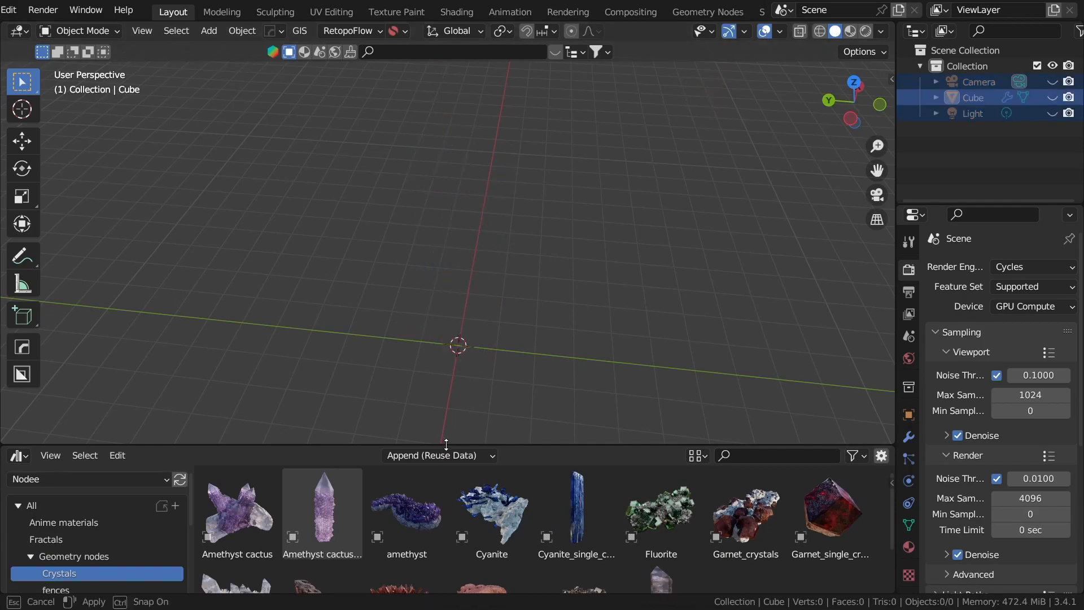
drag(446, 445, 446, 295)
drag(237, 460, 440, 224)
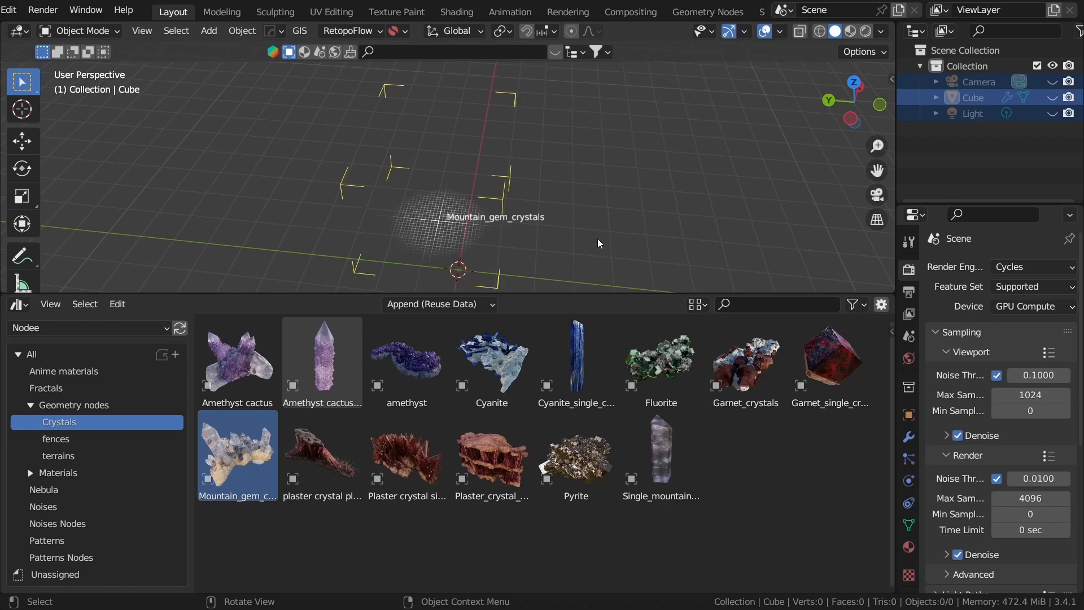
scroll(533, 145, down, 3)
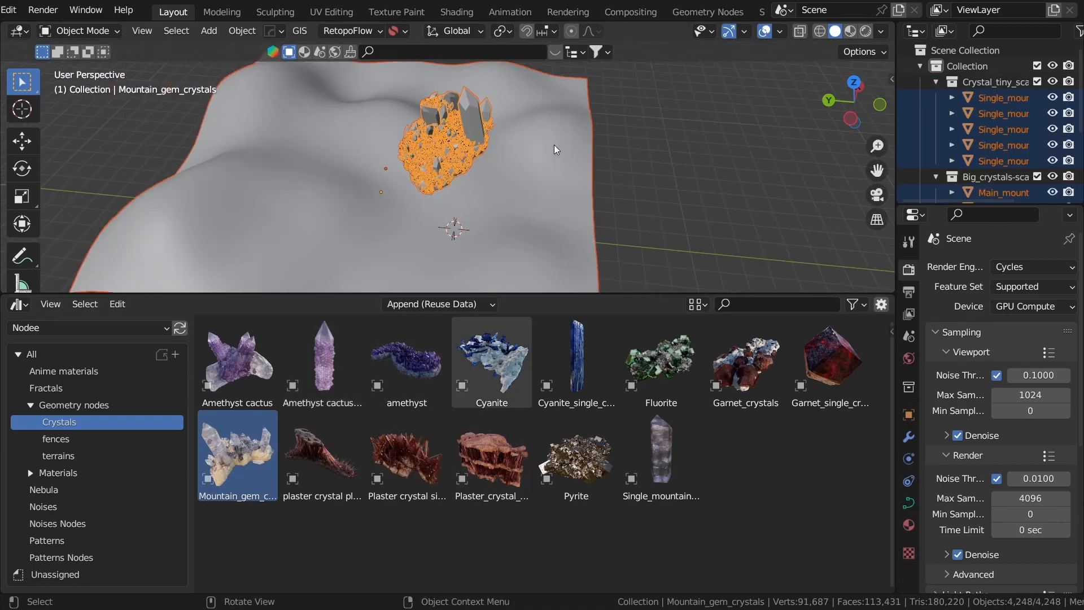
middle_drag(532, 145, 610, 148)
click(622, 148)
Step: Examine the mountain gem crystal cluster in rendered shading with an enlarged viewport
scroll(551, 226, up, 4)
middle_drag(551, 226, 596, 256)
key(z)
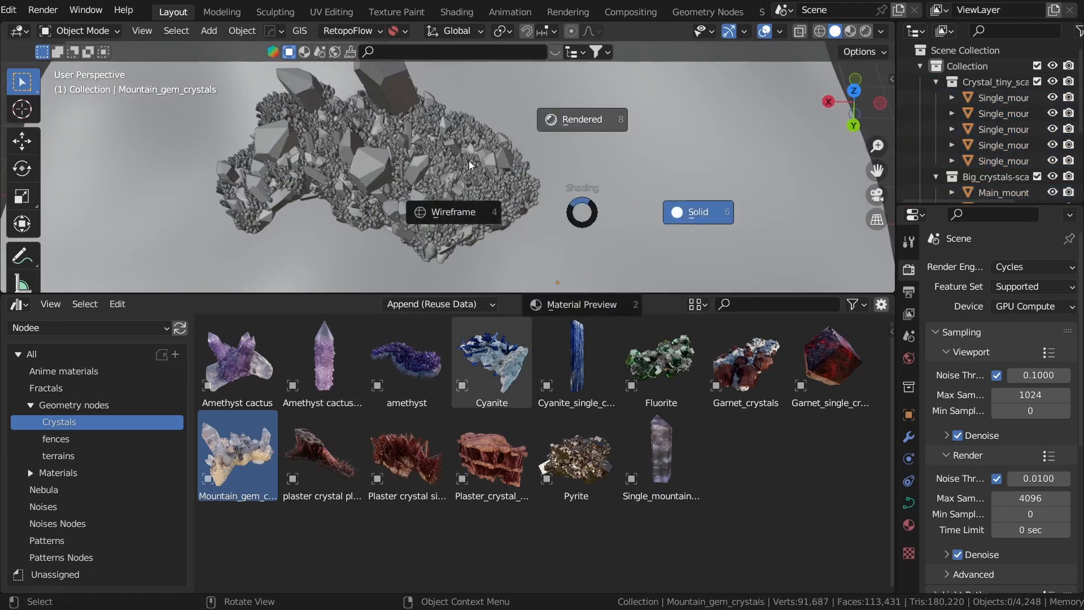
key(8)
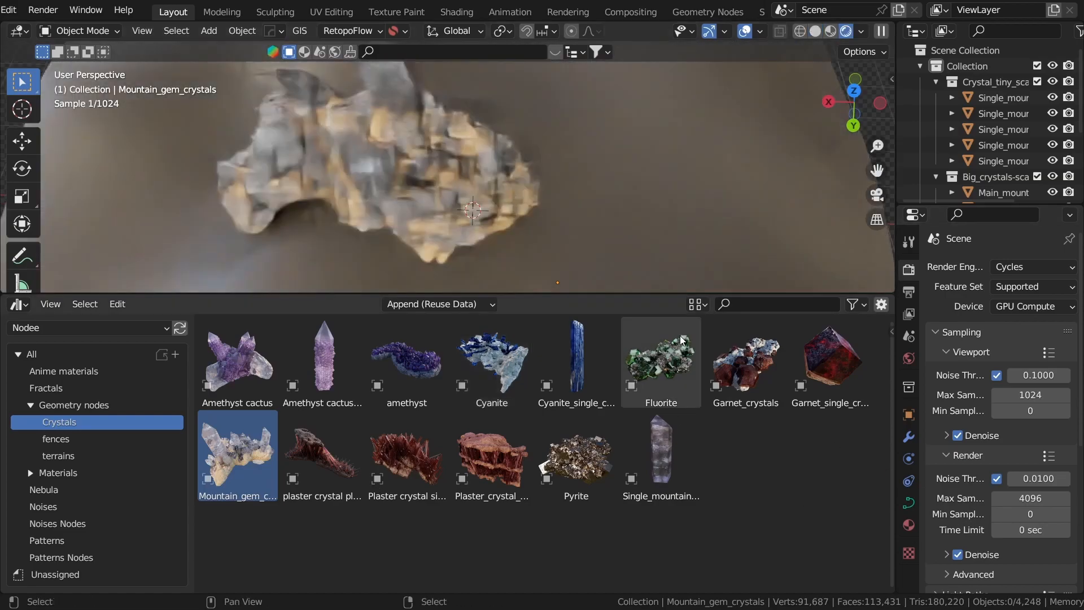
drag(694, 295, 695, 467)
middle_drag(668, 309, 718, 172)
scroll(717, 172, up, 1)
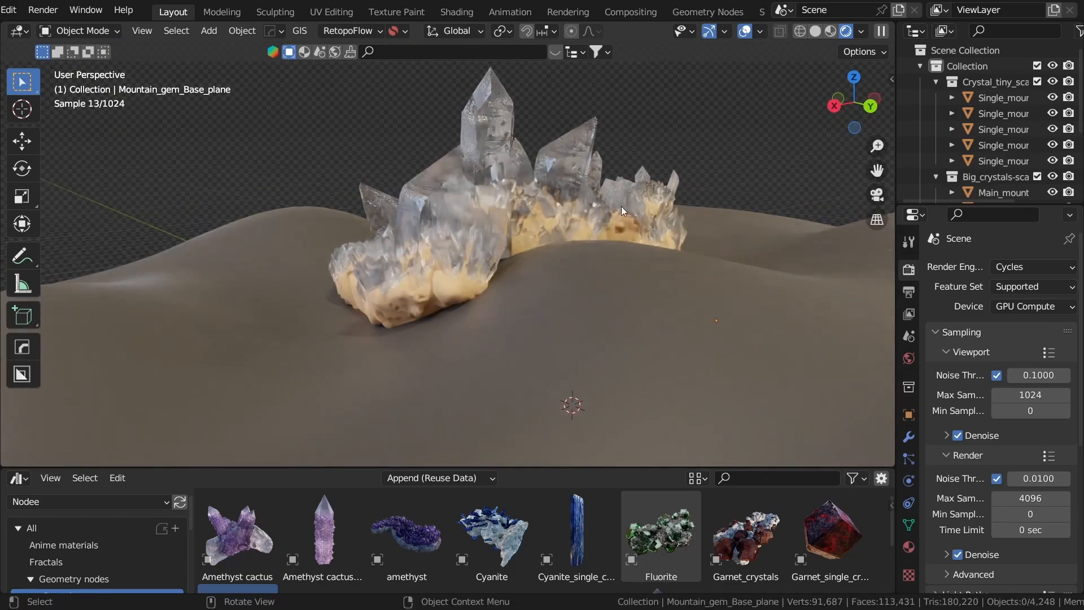
Step: Select the Mountain_gem_crystals object, return to solid shading and enter Edit Mode on its curves
middle_drag(568, 218, 540, 308)
click(501, 222)
key(z)
click(570, 226)
scroll(506, 251, down, 4)
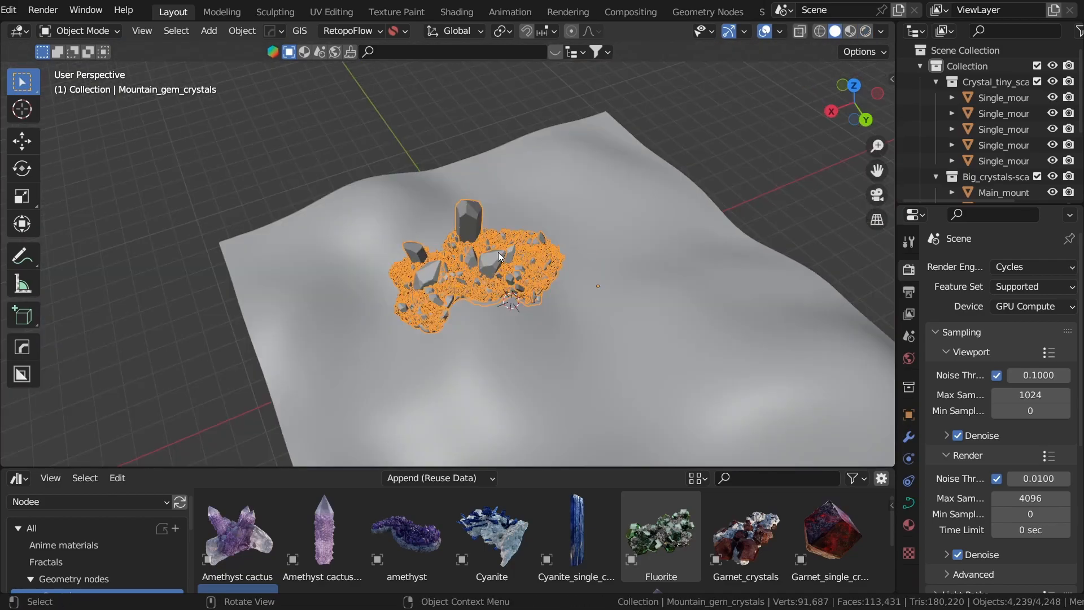
key(ctrl+Tab)
click(571, 244)
shift+middle_drag(571, 245, 558, 214)
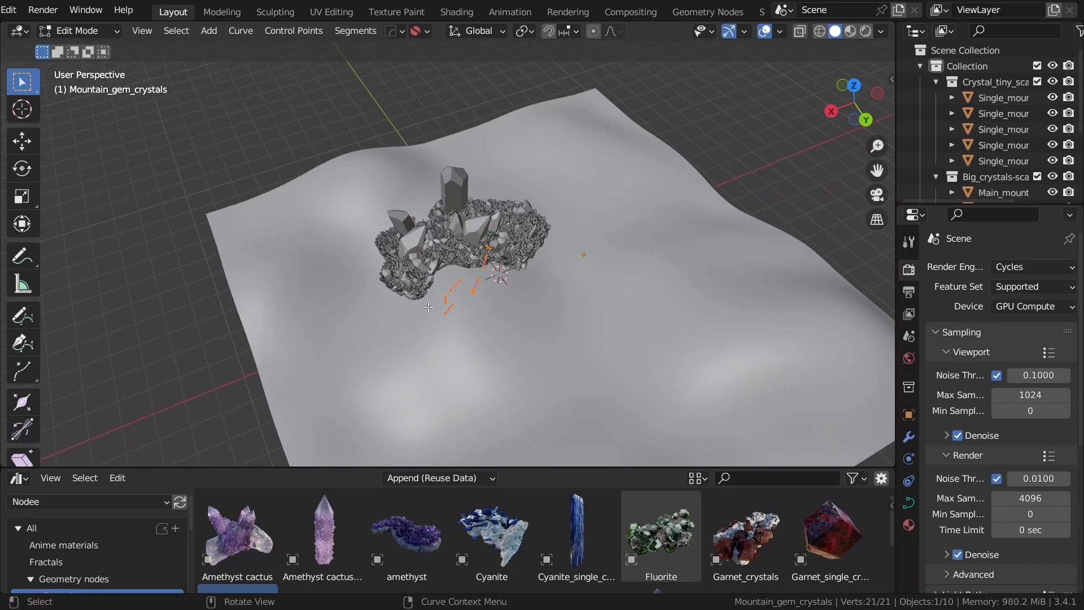
Step: Draw several freehand curve strokes across the terrain to grow more crystals, and return to Object Mode
click(22, 316)
drag(663, 337, 684, 335)
middle_drag(683, 335, 681, 237)
drag(617, 264, 613, 270)
middle_drag(613, 270, 510, 380)
drag(664, 407, 654, 407)
middle_drag(654, 407, 673, 289)
key(Tab)
click(542, 275)
middle_drag(541, 269, 610, 214)
scroll(531, 270, up, 3)
key(alt+a)
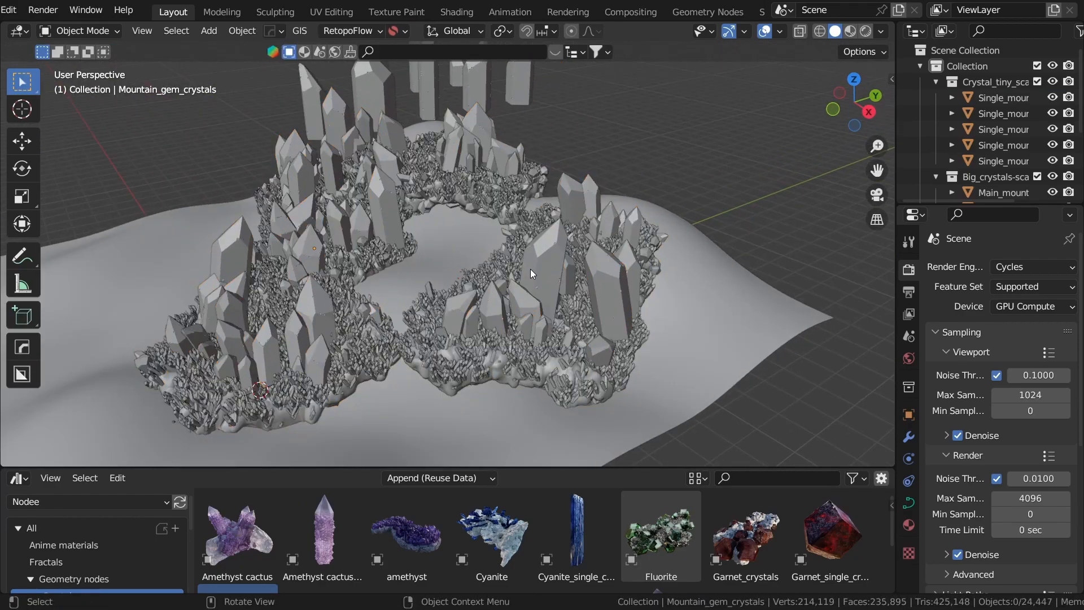
Step: Examine the extended Mountain_gem_crystals cluster on the terrain in rendered shading
middle_drag(529, 269, 649, 246)
key(z)
click(650, 163)
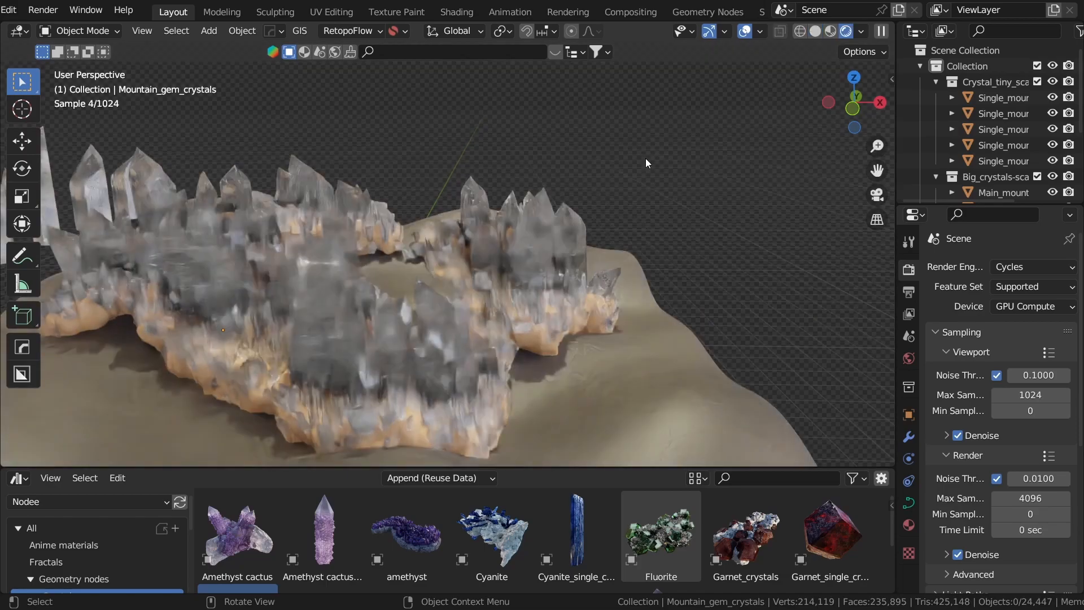
middle_drag(603, 201, 445, 212)
Step: Hide all mountain gem objects and place the Garnet_crystals asset in the scene
key(z)
click(803, 168)
key(a)
key(h)
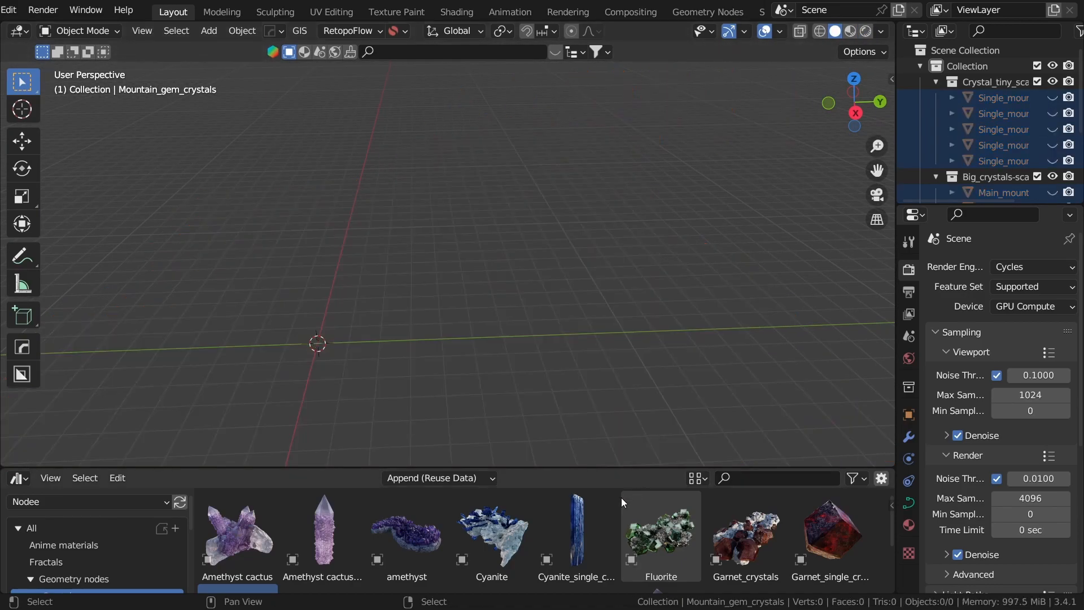
drag(641, 468, 644, 326)
drag(745, 408, 625, 248)
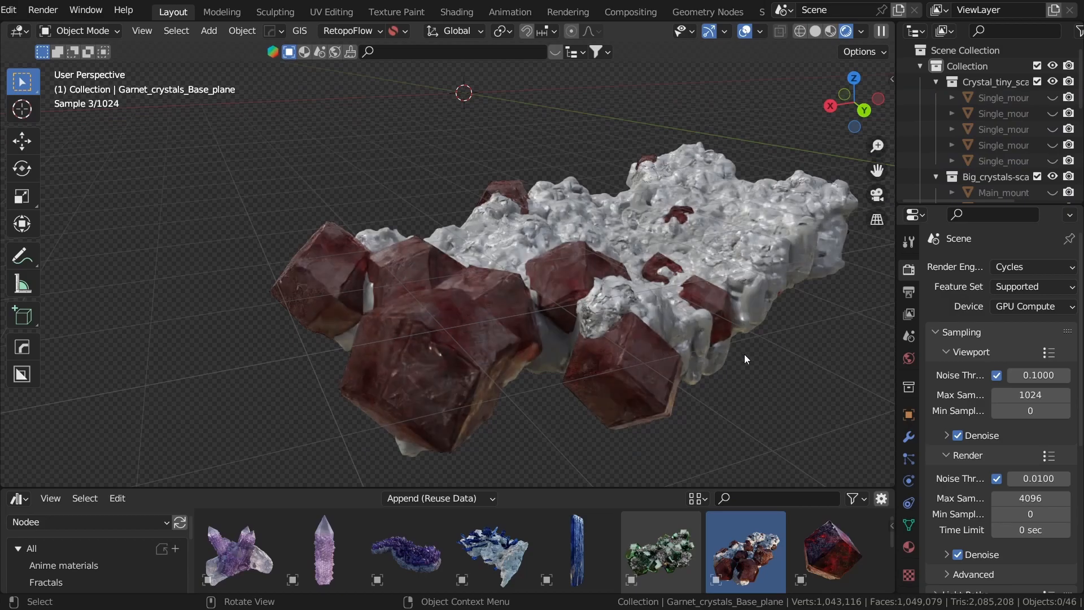
shift+middle_drag(805, 370, 548, 293)
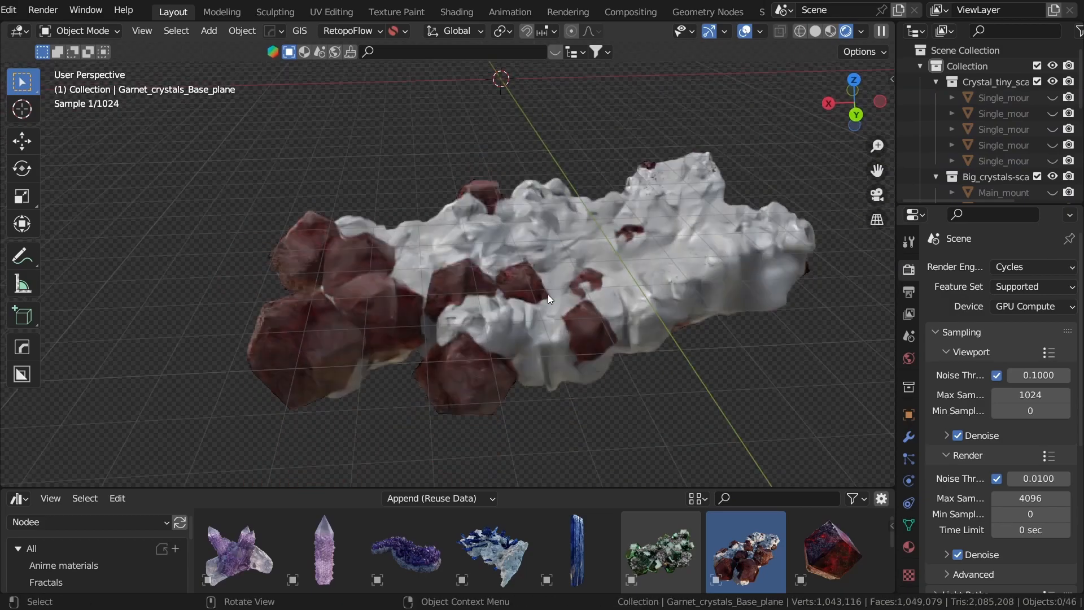
Step: Show the Garnet_crystals object's modifier settings in a wider properties area and set the Seed to 17
click(908, 436)
drag(895, 401, 769, 401)
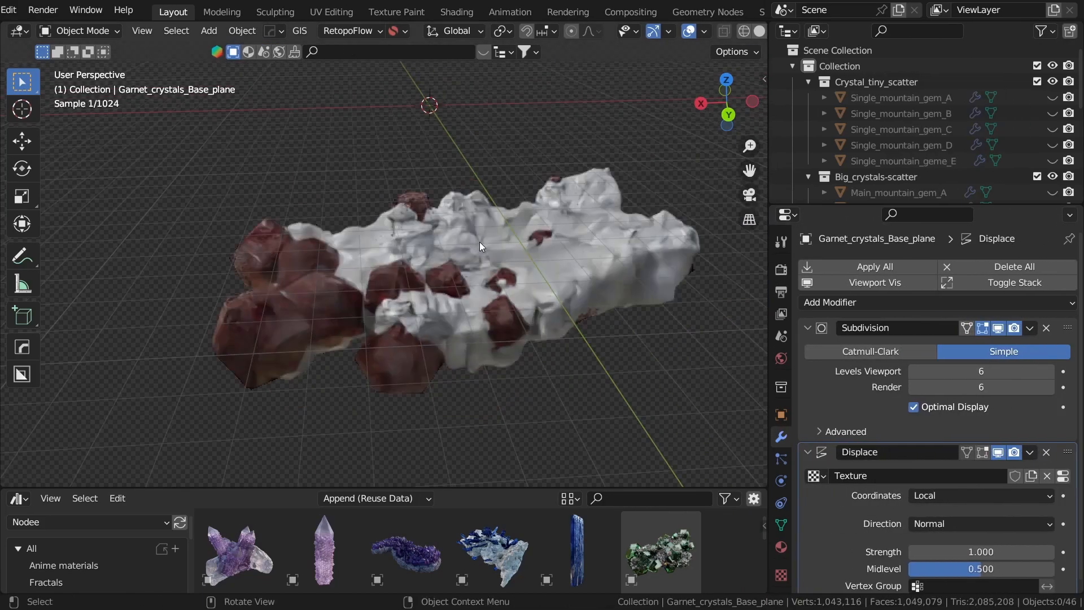
click(481, 247)
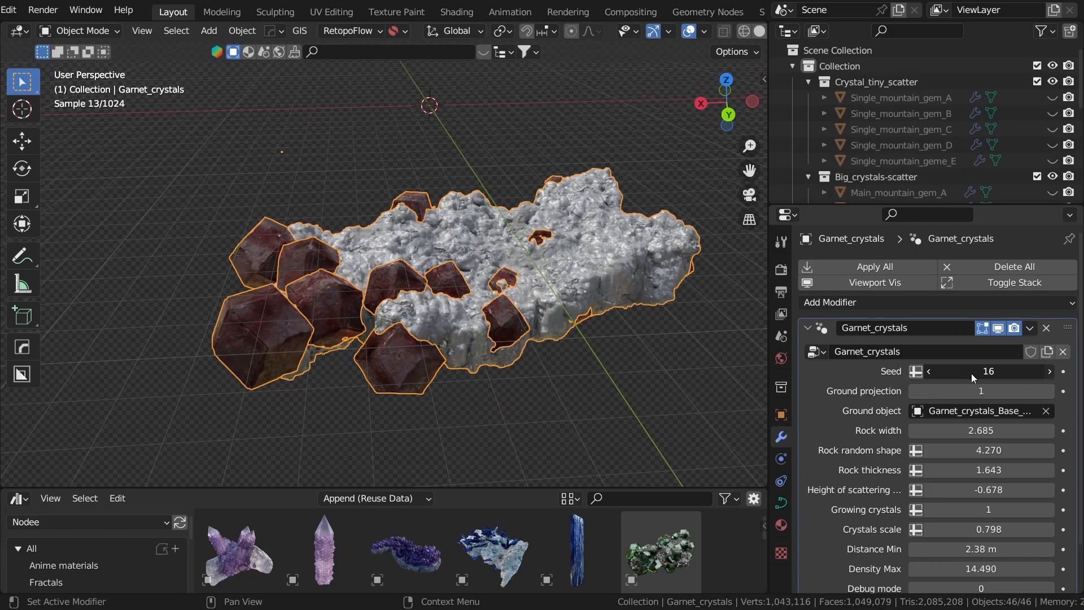
drag(972, 374, 988, 383)
click(591, 359)
middle_drag(569, 371, 575, 342)
scroll(436, 293, up, 6)
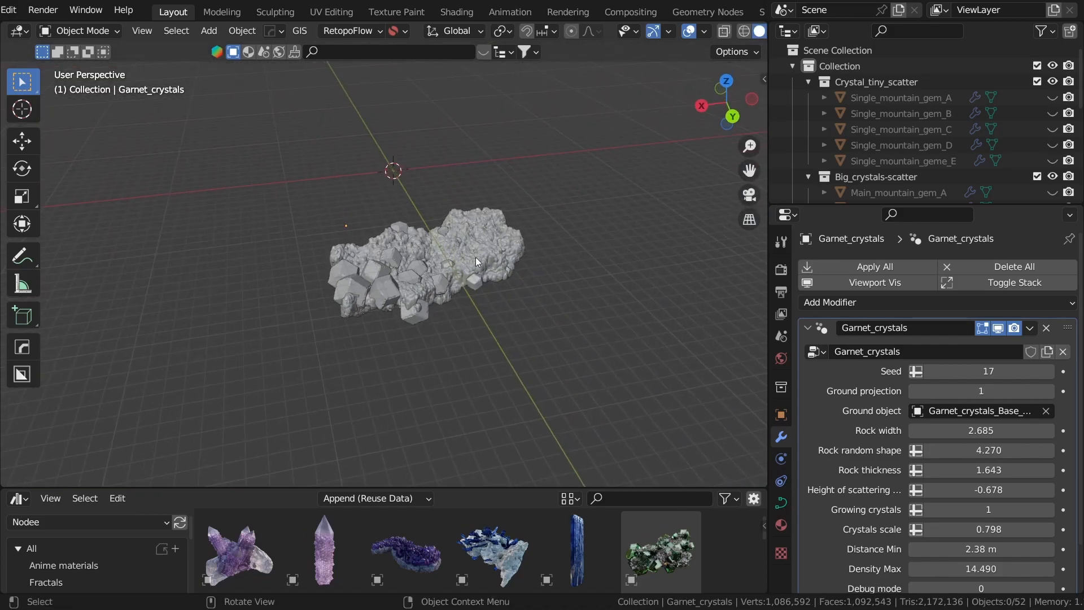
Step: Hide the garnet crystals and place the plaster crystal asset from the Crystals catalog in the scene
click(511, 282)
key(h)
drag(503, 487, 537, 431)
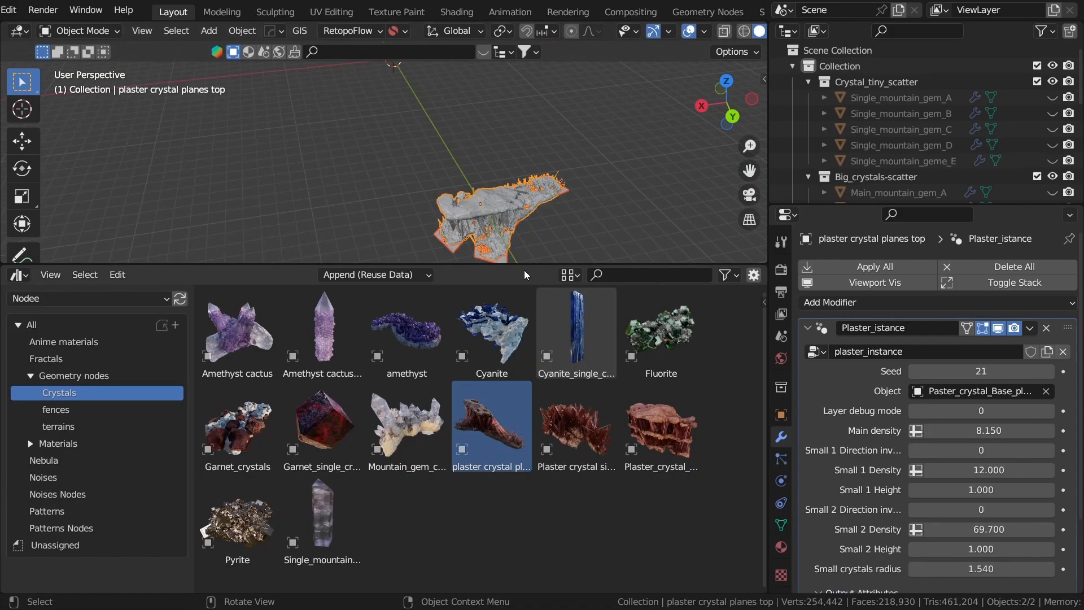
scroll(526, 260, up, 1)
scroll(550, 405, up, 5)
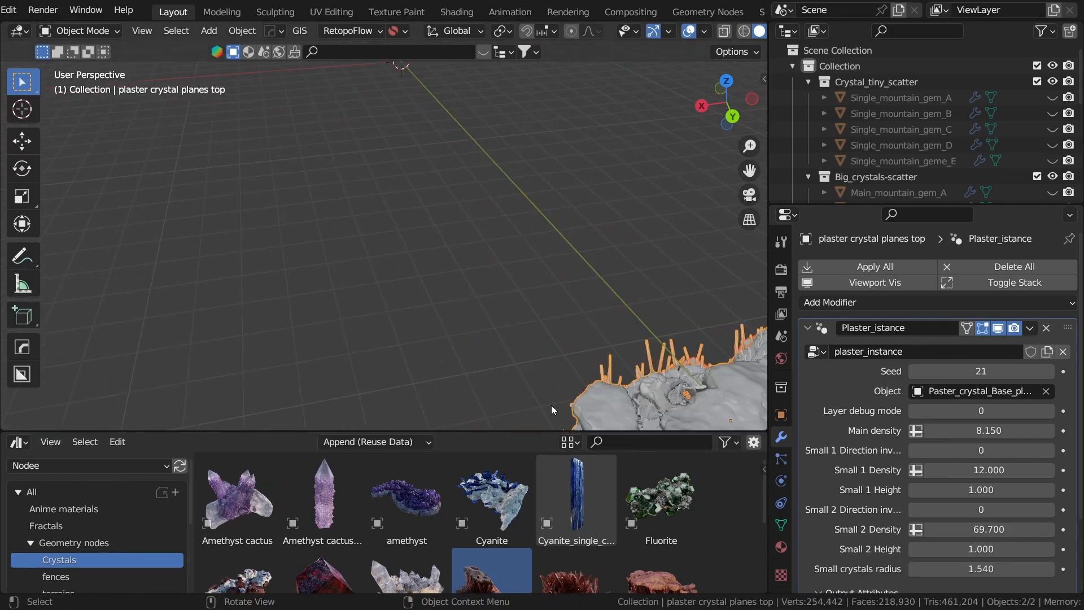
mouse_move(570, 401)
shift+middle_down()
mouse_move(427, 274)
mouse_move(620, 360)
mouse_move(589, 351)
shift+middle_up()
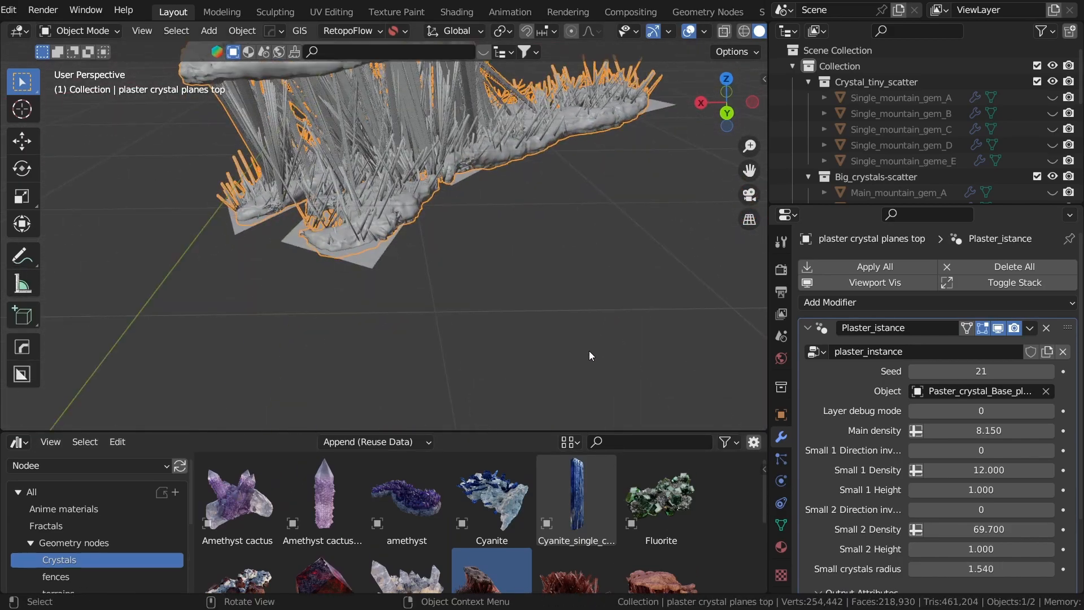
Step: Switch to rendered shading and reposition the plaster crystal planes top object above the base
key(z)
click(494, 198)
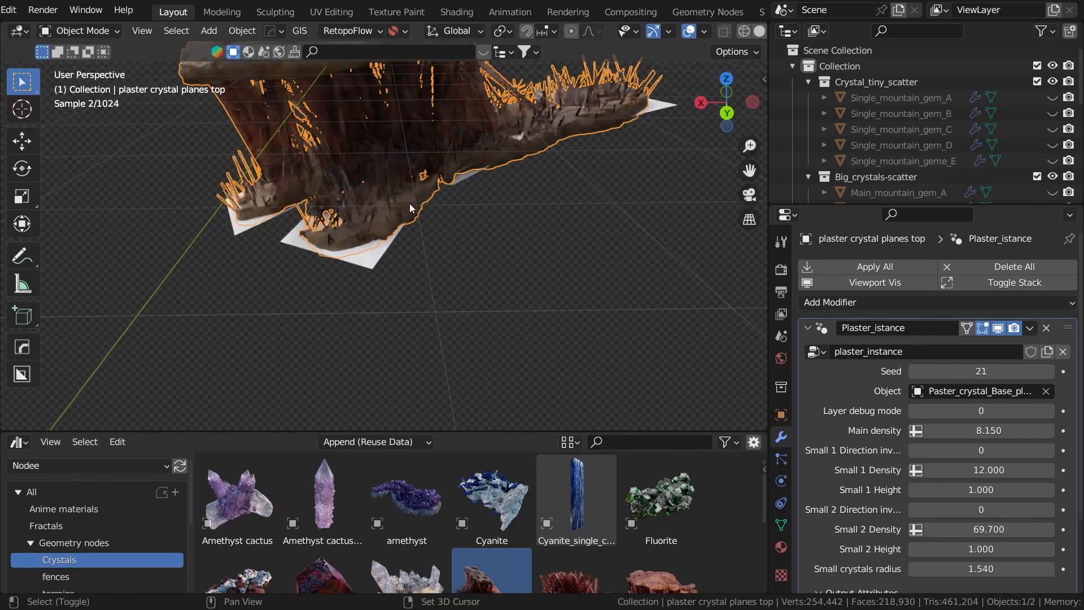
middle_drag(409, 202, 453, 276)
middle_drag(423, 163, 399, 294)
key(g)
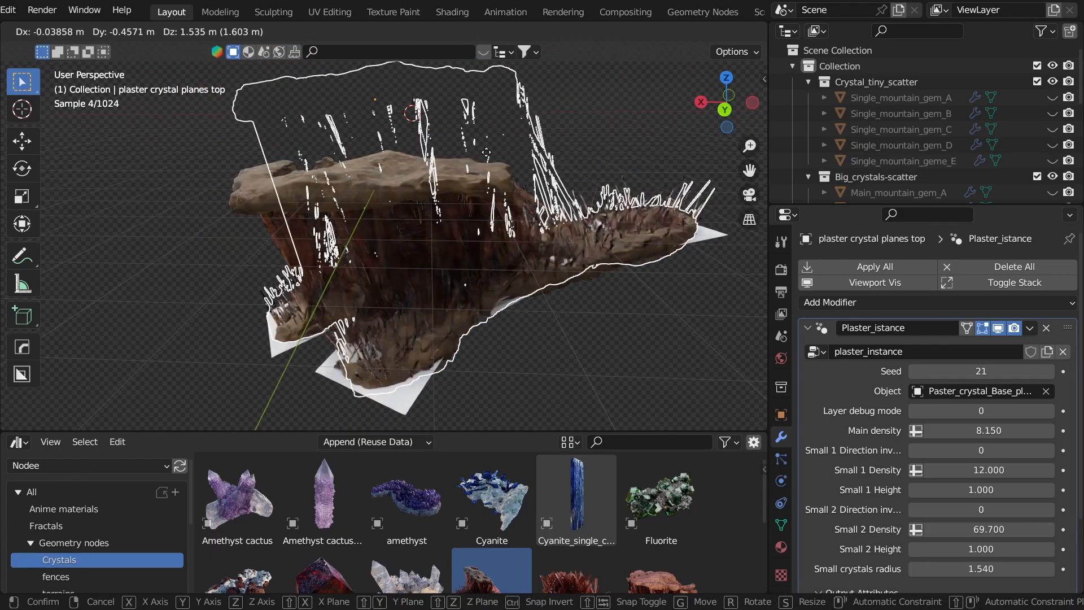
click(594, 206)
click(557, 96)
click(563, 118)
key(g)
click(454, 220)
Step: Enter Edit Mode on Paster_crystal_Base_plane and select its outer end edge in edge select mode
middle_drag(564, 336, 502, 324)
click(607, 232)
middle_drag(607, 231, 554, 274)
key(ctrl+Tab)
click(581, 266)
key(2)
click(541, 261)
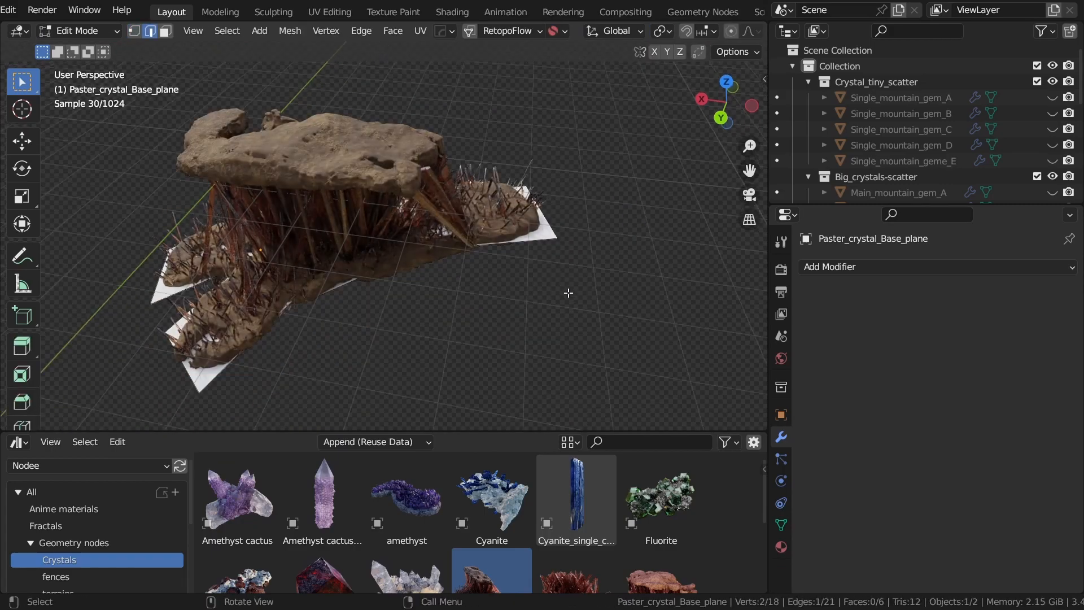
Step: Extrude the base plane's end edge outward and scale the new edge
click(663, 192)
middle_drag(617, 197, 614, 162)
shift+middle_drag(614, 163, 615, 258)
key(s)
click(580, 237)
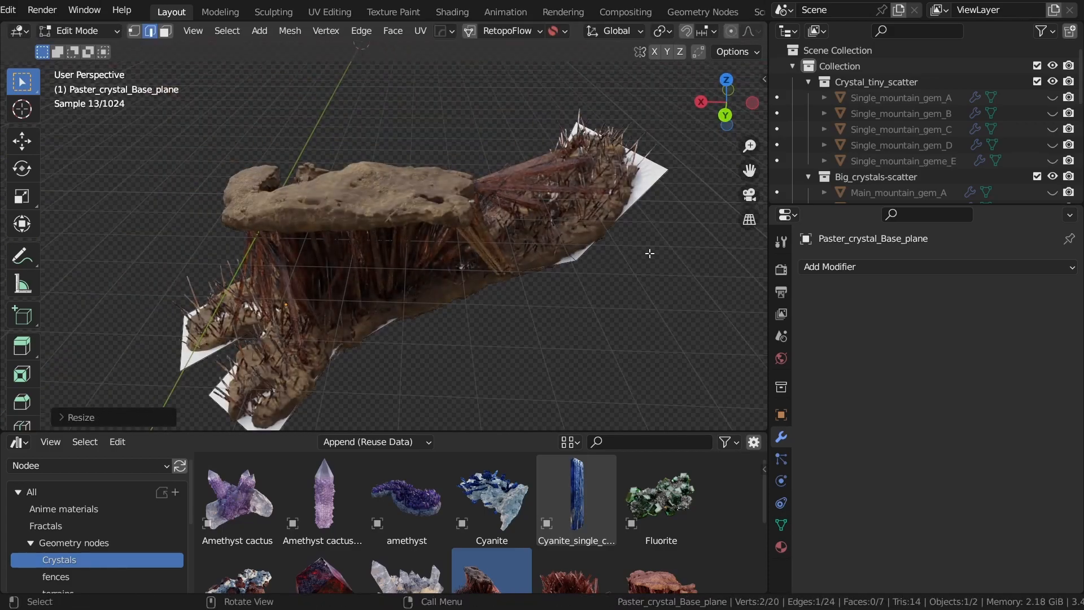
Step: Extrude the base plane's end edge upward into a wall and scale its upper edge
key(e)
click(614, 117)
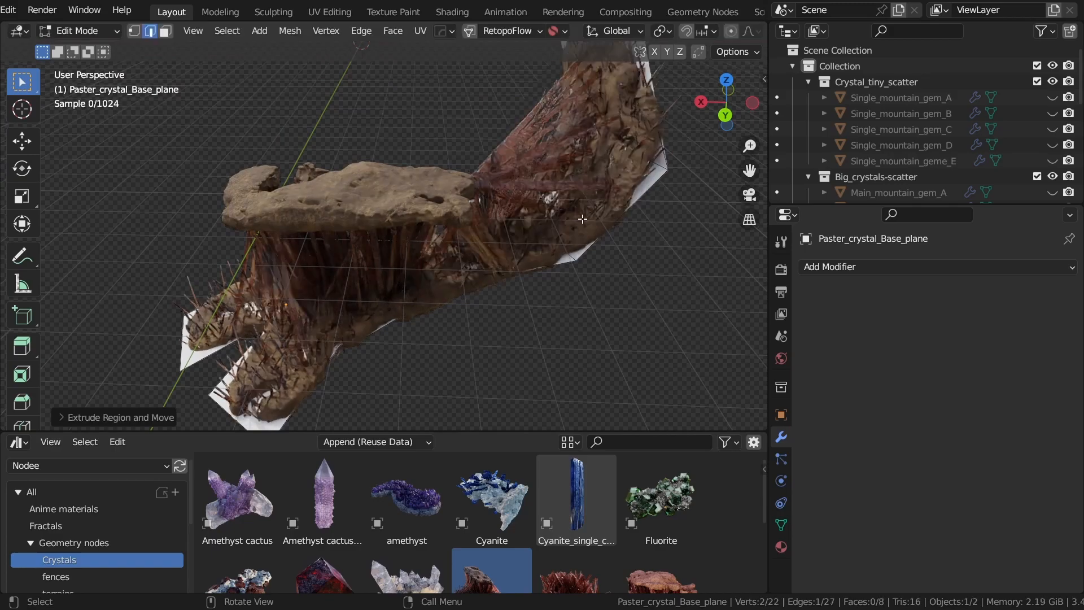
scroll(574, 230, down, 4)
middle_drag(574, 229, 667, 241)
key(s)
click(106, 204)
Step: Return to Object Mode and hide the Paster_crystal_Base_plane object
middle_drag(175, 229, 449, 266)
key(ctrl+Tab)
click(224, 237)
key(Delete)
scroll(573, 300, up, 5)
mouse_move(569, 291)
middle_down()
mouse_move(561, 256)
mouse_move(503, 305)
mouse_move(572, 301)
middle_up()
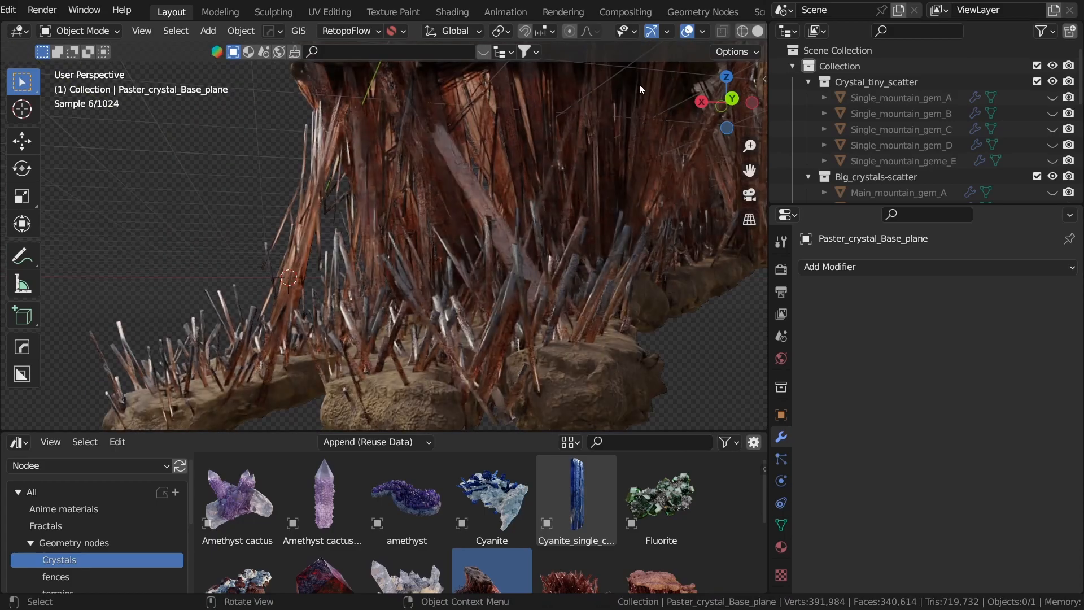
Step: Turn off the viewport overlays to inspect the plaster crystal formation, and return to solid shading
click(687, 31)
middle_drag(602, 171, 543, 234)
scroll(545, 233, down, 3)
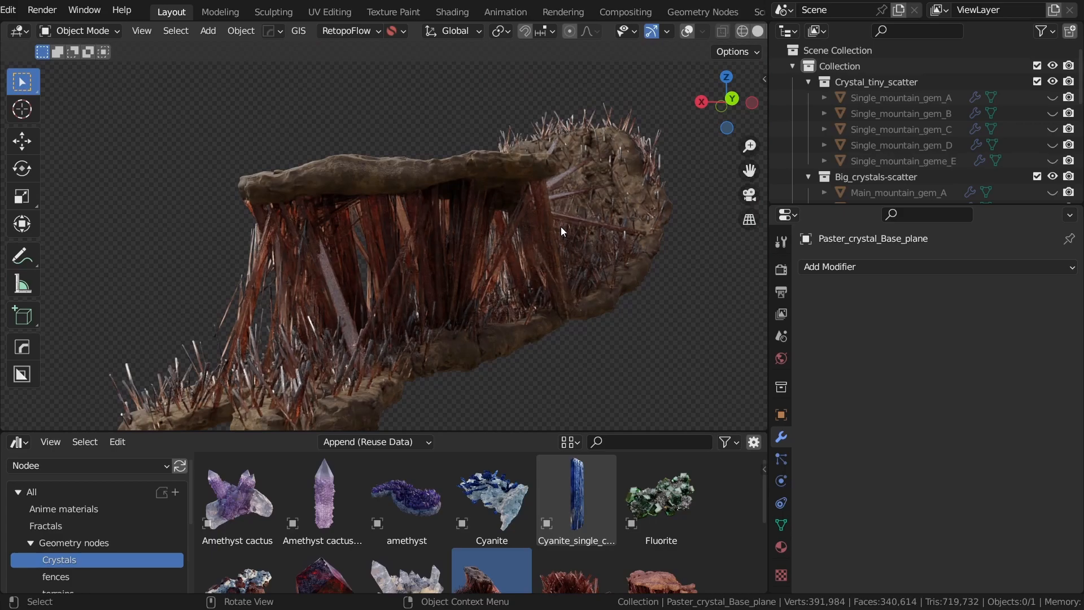
key(z)
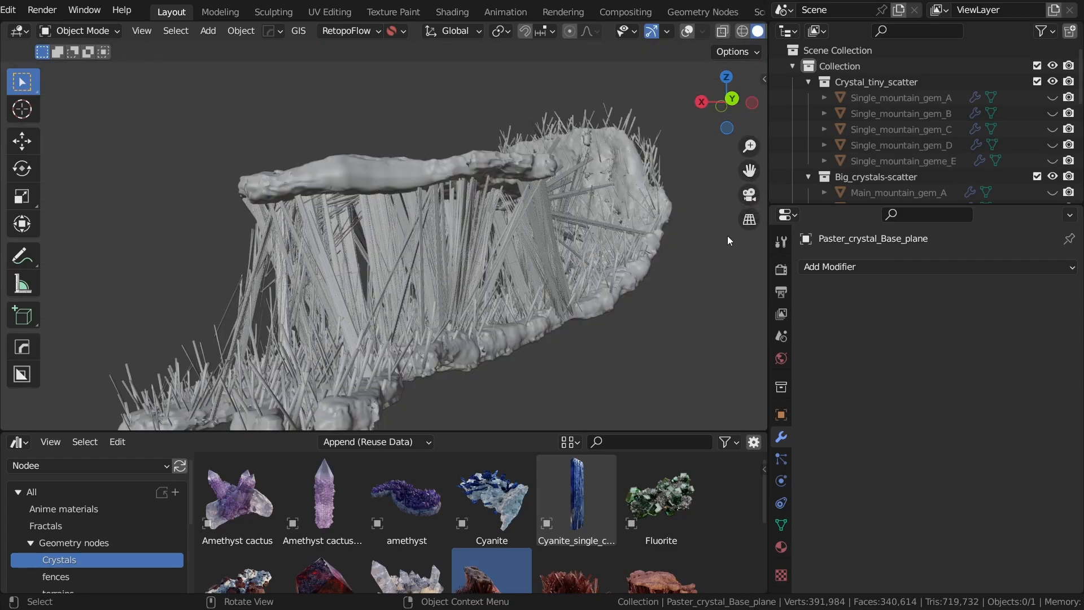